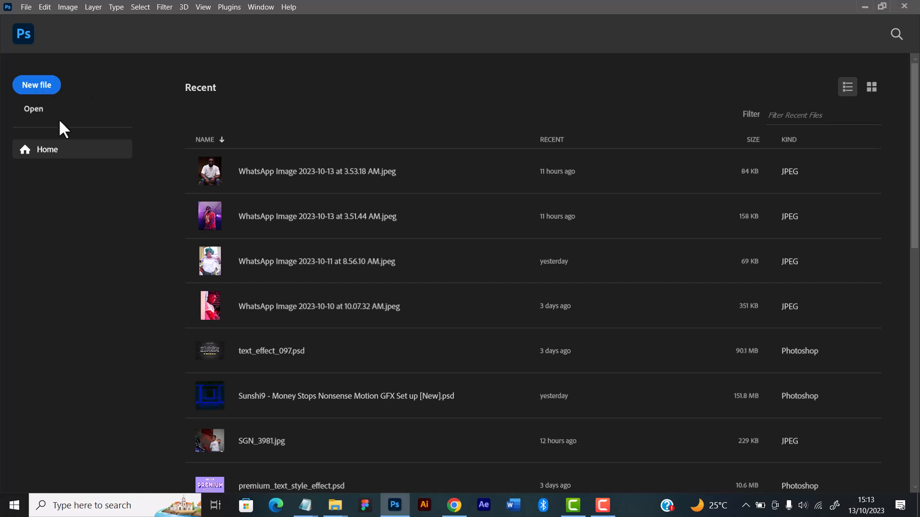
Create a new 2400 × 3000 pixel RGB document at 300 pixels/centimeter with a white background
{"action": "left_click", "coordinate": [38, 87]}
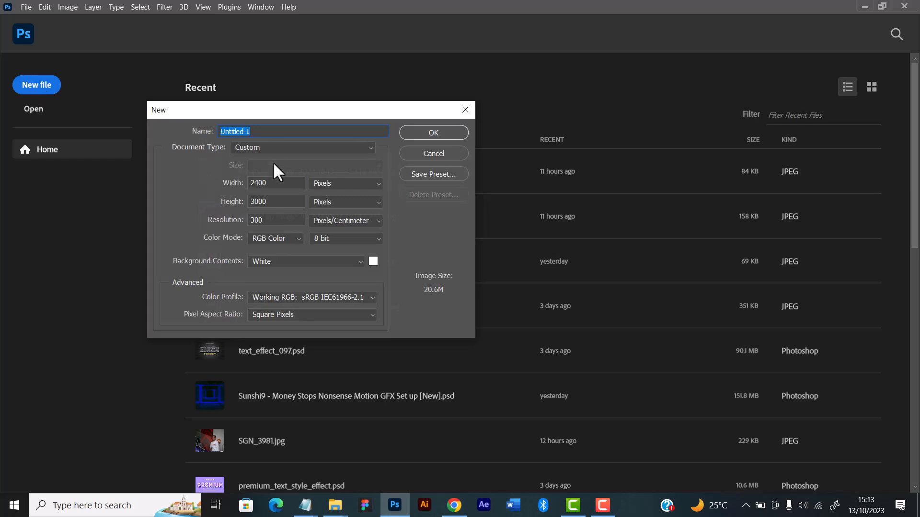
{"action": "left_click_drag", "start_coordinate": [269, 118], "coordinate": [270, 150]}
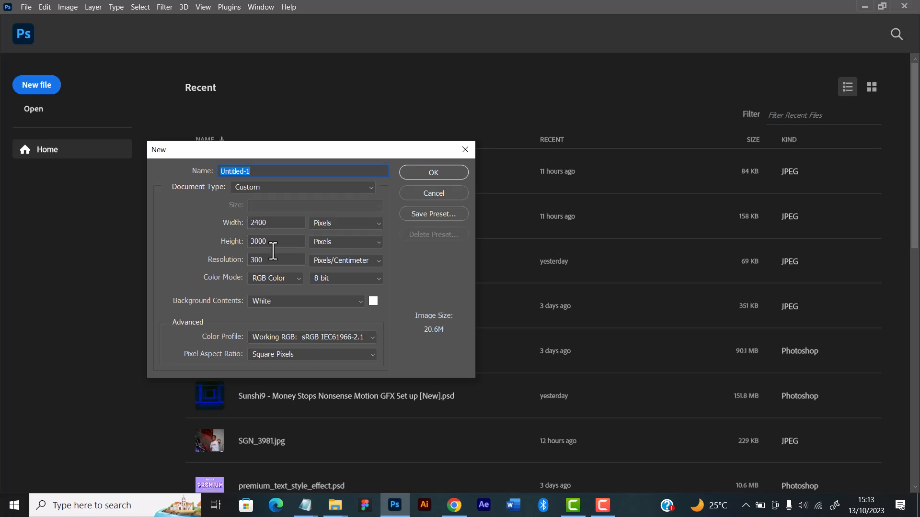
{"action": "left_click", "coordinate": [428, 173]}
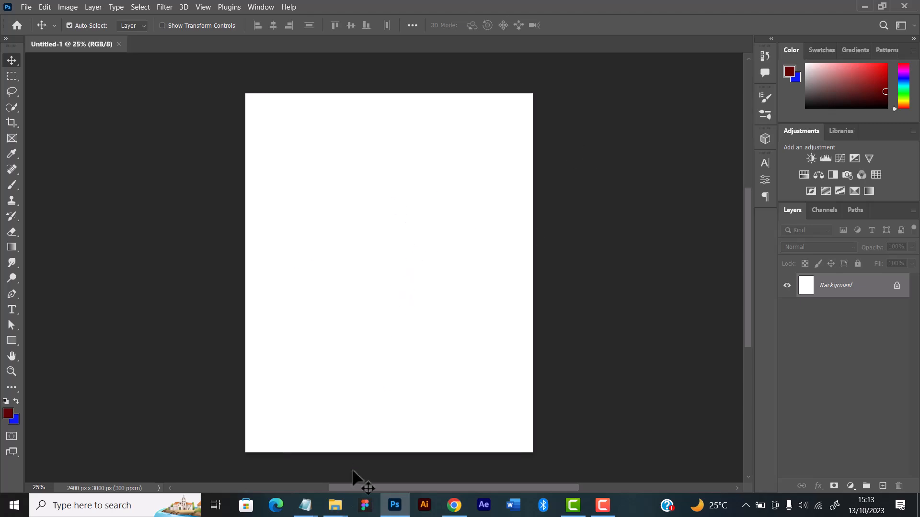
Switch to the Module 2 Images folder in File Explorer and look through its pictures for a subject photo
{"action": "mouse_move", "coordinate": [338, 514]}
{"action": "left_click", "coordinate": [437, 422]}
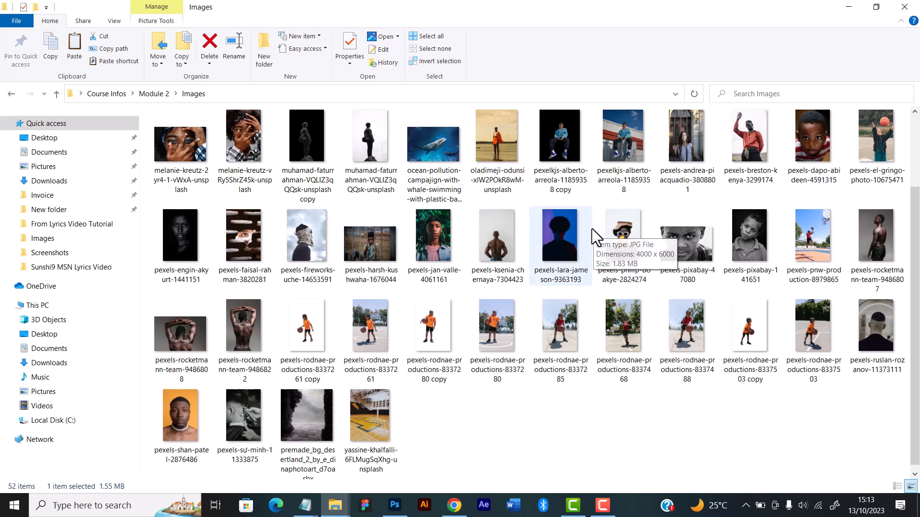
{"action": "scroll", "coordinate": [398, 323], "scroll_direction": "up", "scroll_amount": 2}
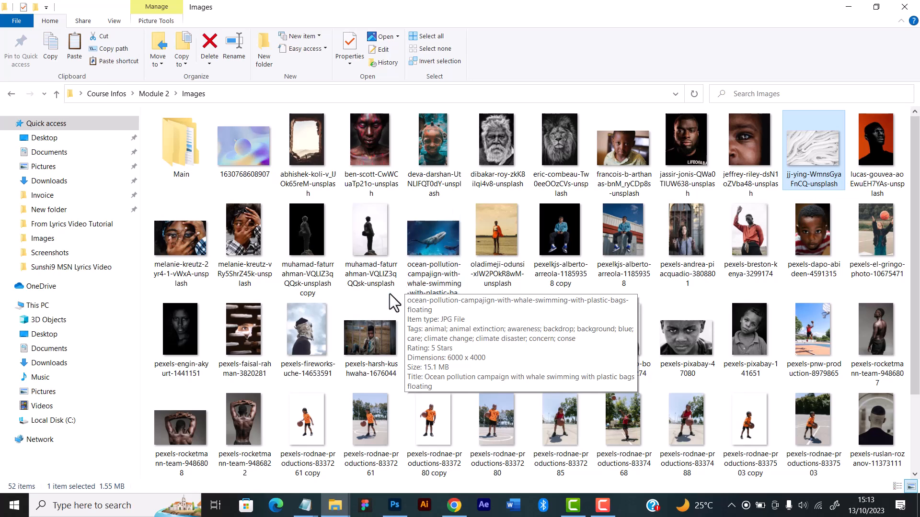
{"action": "scroll", "coordinate": [390, 294], "scroll_direction": "down", "scroll_amount": 2}
{"action": "scroll", "coordinate": [383, 300], "scroll_direction": "up", "scroll_amount": 2}
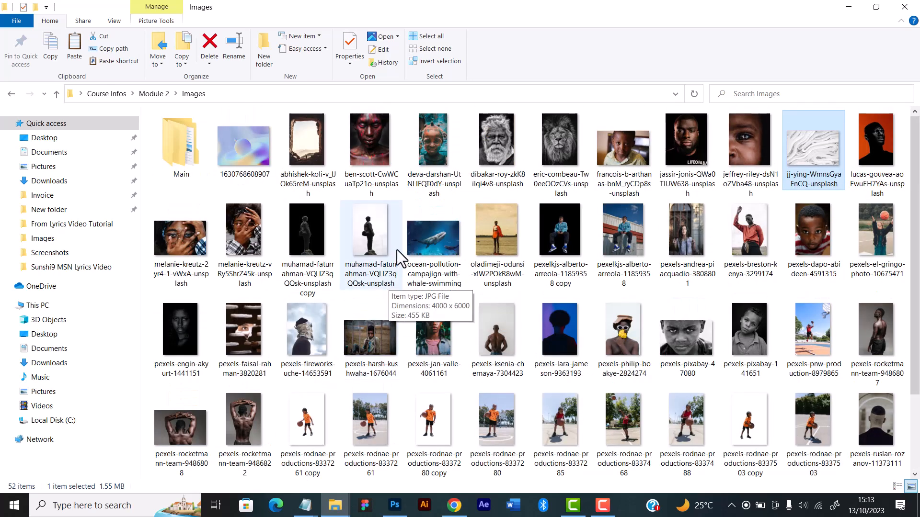
{"action": "scroll", "coordinate": [399, 282], "scroll_direction": "down", "scroll_amount": 2}
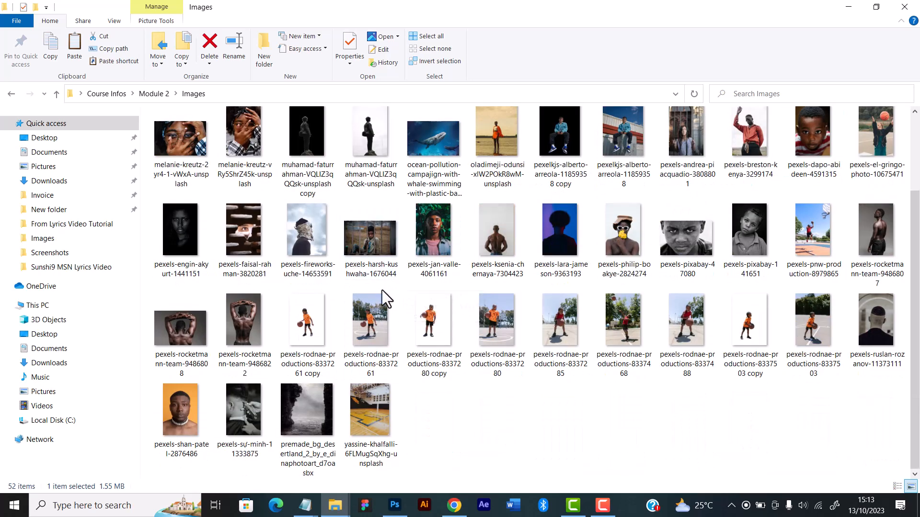
{"action": "scroll", "coordinate": [415, 341], "scroll_direction": "up", "scroll_amount": 2}
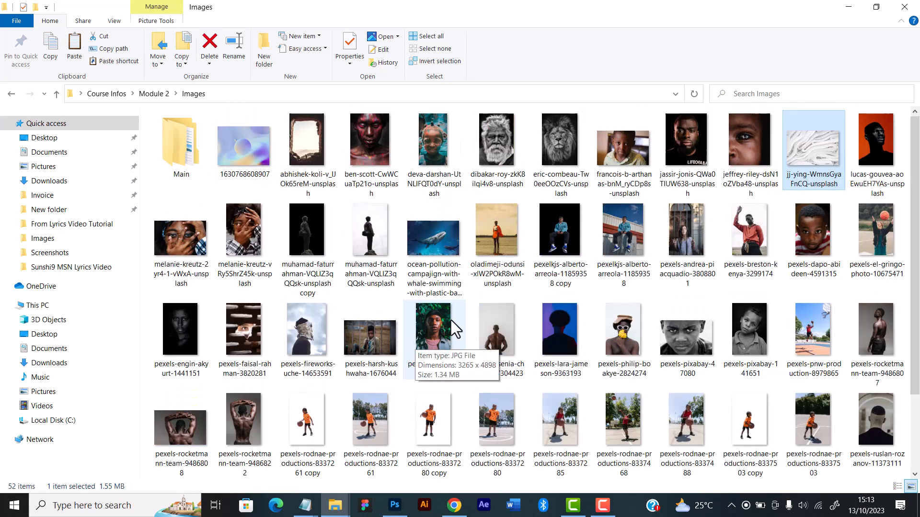
{"action": "scroll", "coordinate": [451, 320], "scroll_direction": "down", "scroll_amount": 2}
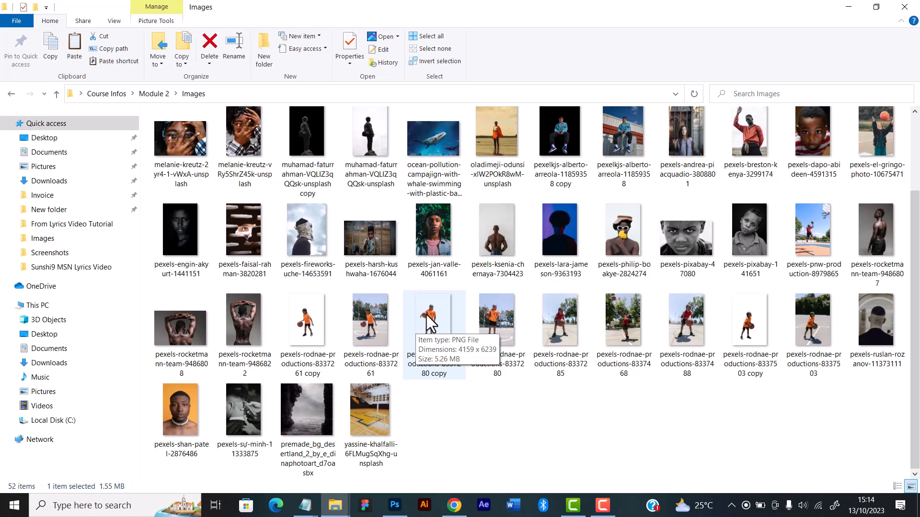
View pexels-rodnae-productions-8337261.jpg in the photo viewer, then put the viewer away
{"action": "mouse_move", "coordinate": [378, 320]}
{"action": "left_mouse_down"}
{"action": "mouse_move", "coordinate": [445, 357]}
{"action": "mouse_move", "coordinate": [459, 477]}
{"action": "mouse_move", "coordinate": [478, 423]}
{"action": "mouse_move", "coordinate": [369, 321]}
{"action": "left_mouse_up"}
{"action": "key", "text": "ctrl+c"}
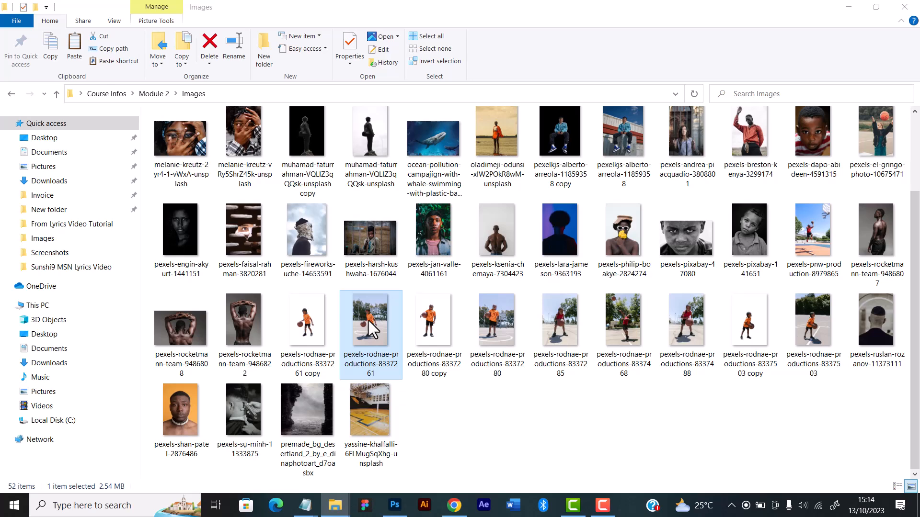
{"action": "double_click", "coordinate": [369, 321]}
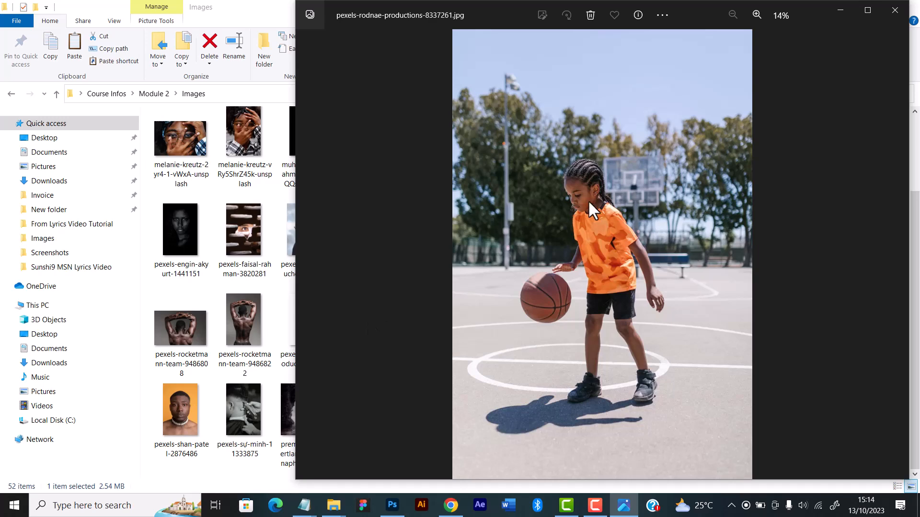
{"action": "left_click", "coordinate": [839, 11]}
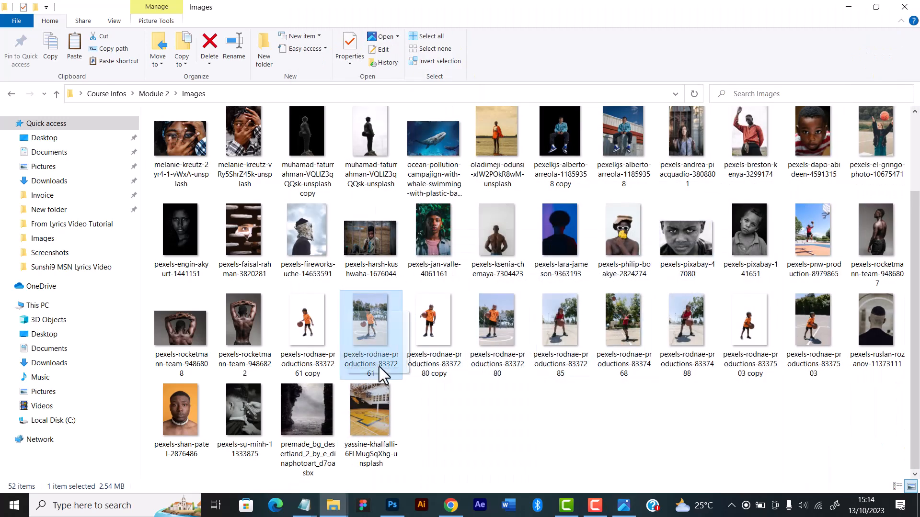
Try Select Subject on the child in pexels-rodnae-productions-8337261.jpg in Photoshop, then close that photo
{"action": "left_click", "coordinate": [400, 508]}
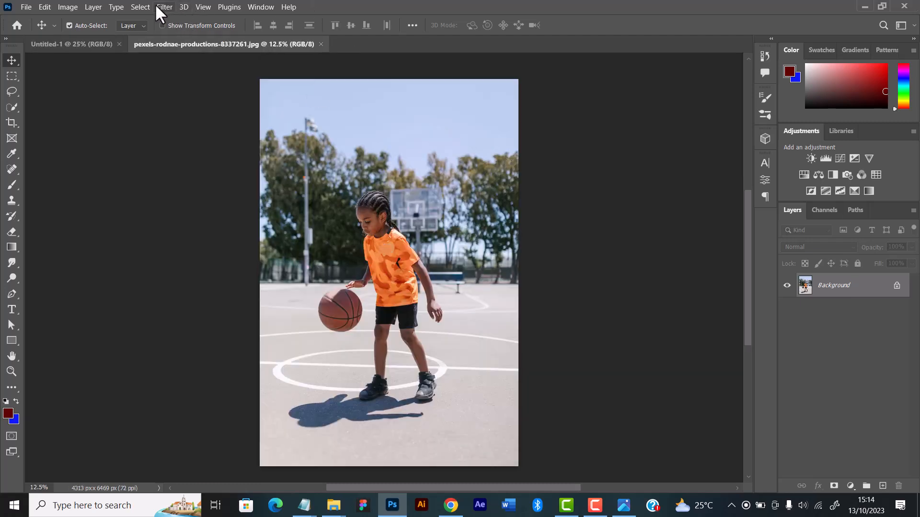
{"action": "left_click", "coordinate": [141, 7]}
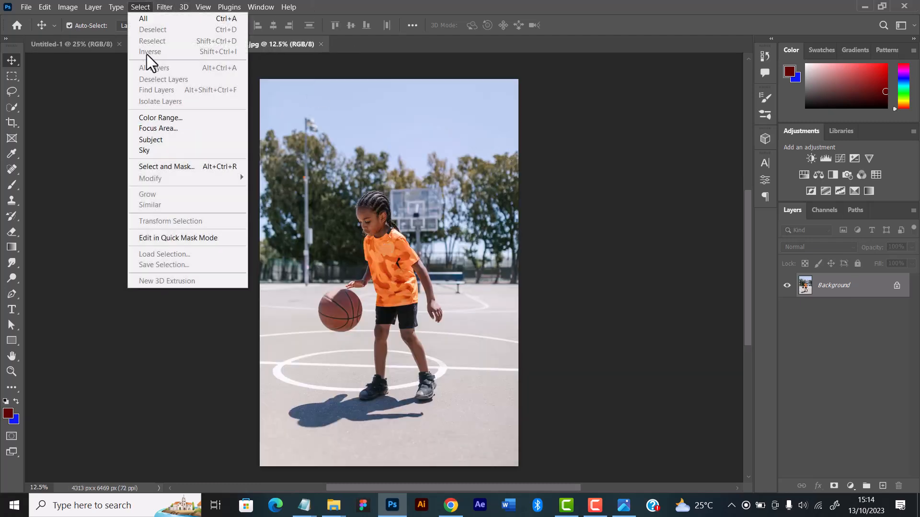
{"action": "left_click", "coordinate": [152, 140]}
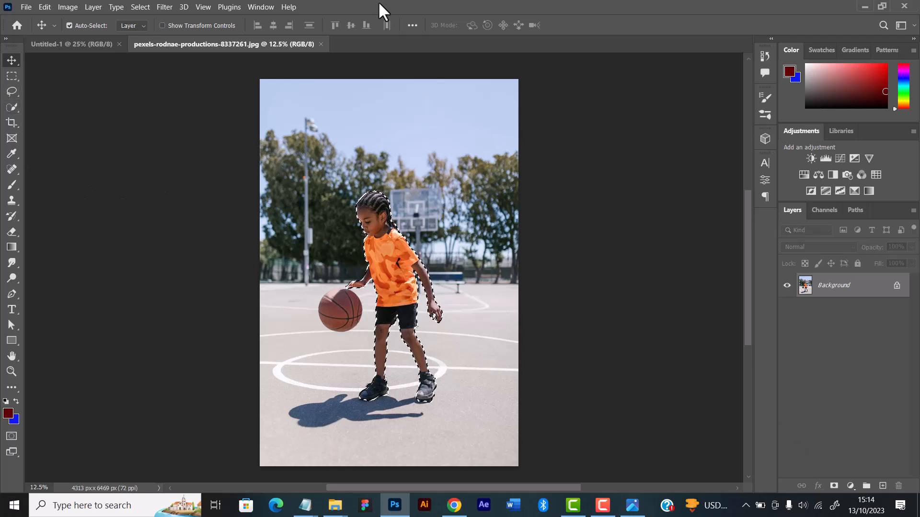
{"action": "left_click", "coordinate": [321, 44]}
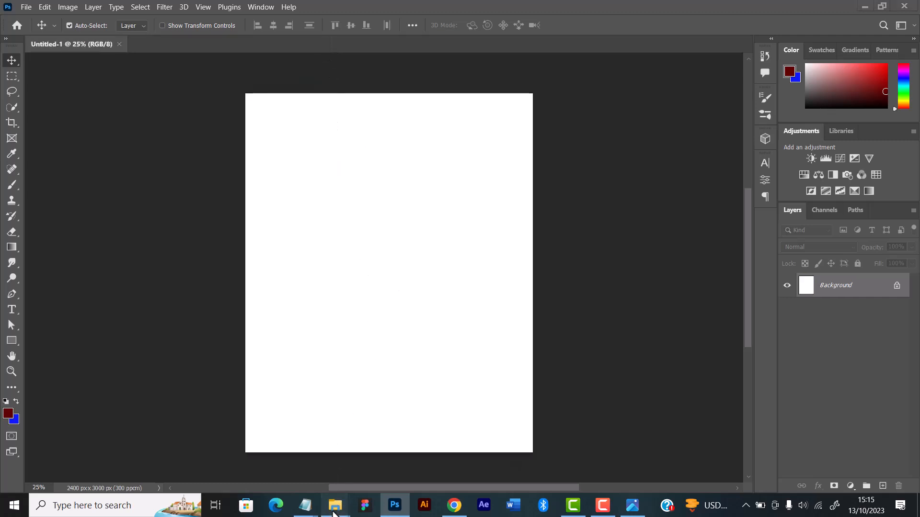
Place the jj-ying-WmnsGyaFnCQ-unsplash image from the Images folder into the blank Photoshop document
{"action": "mouse_move", "coordinate": [337, 501]}
{"action": "left_click", "coordinate": [363, 461]}
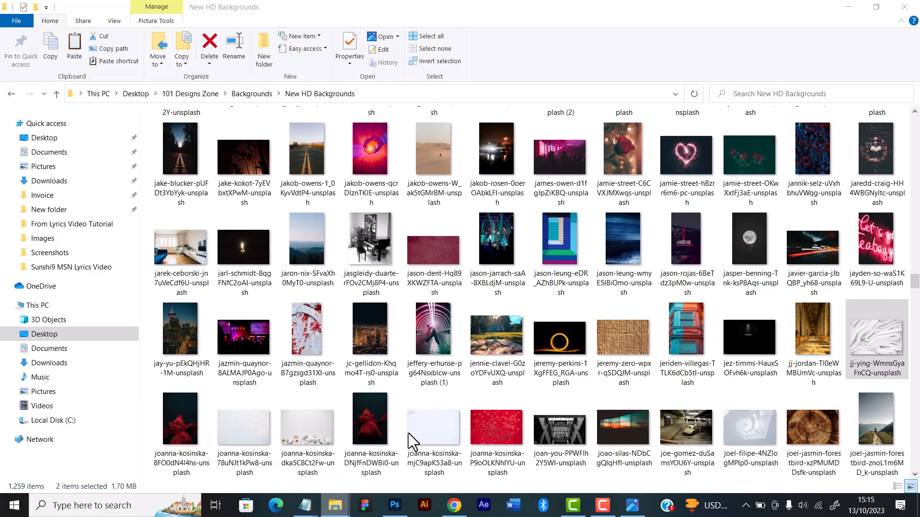
{"action": "mouse_move", "coordinate": [338, 505]}
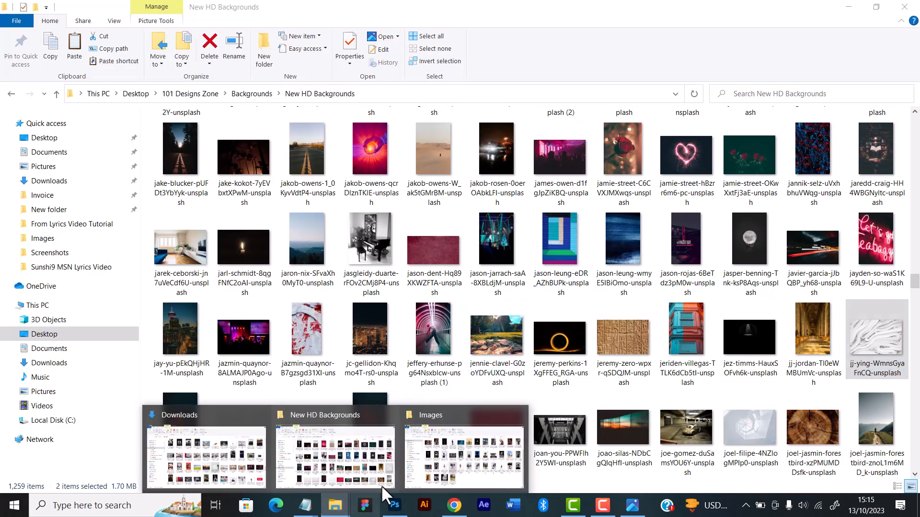
{"action": "left_click", "coordinate": [487, 428]}
{"action": "scroll", "coordinate": [679, 268], "scroll_direction": "up", "scroll_amount": 2}
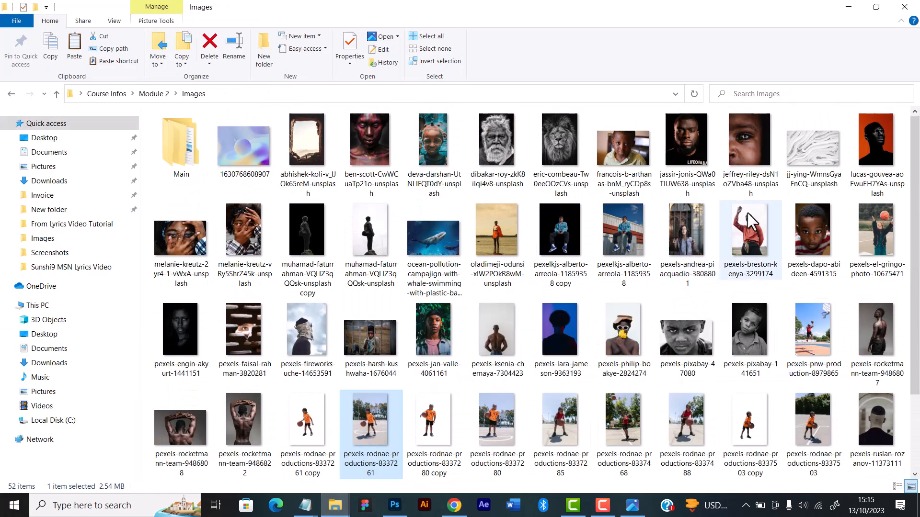
{"action": "left_click", "coordinate": [803, 165]}
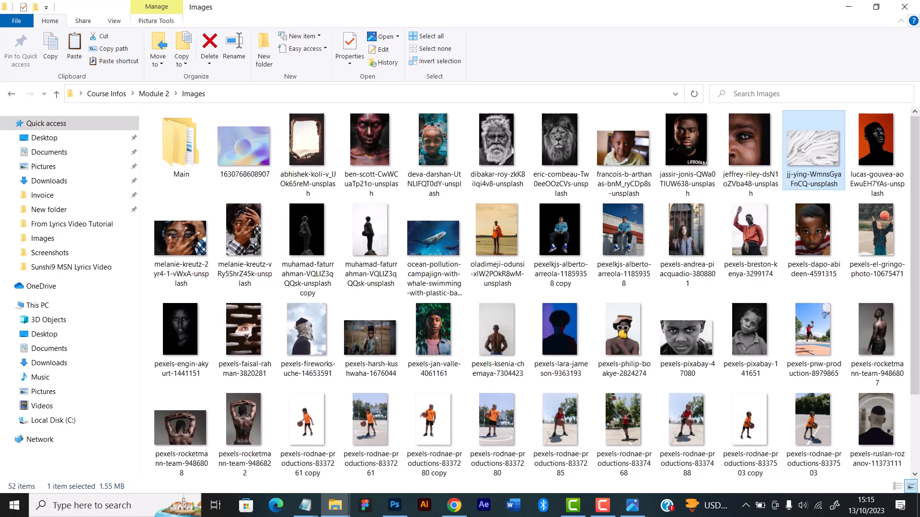
{"action": "left_click_drag", "start_coordinate": [809, 152], "coordinate": [369, 247]}
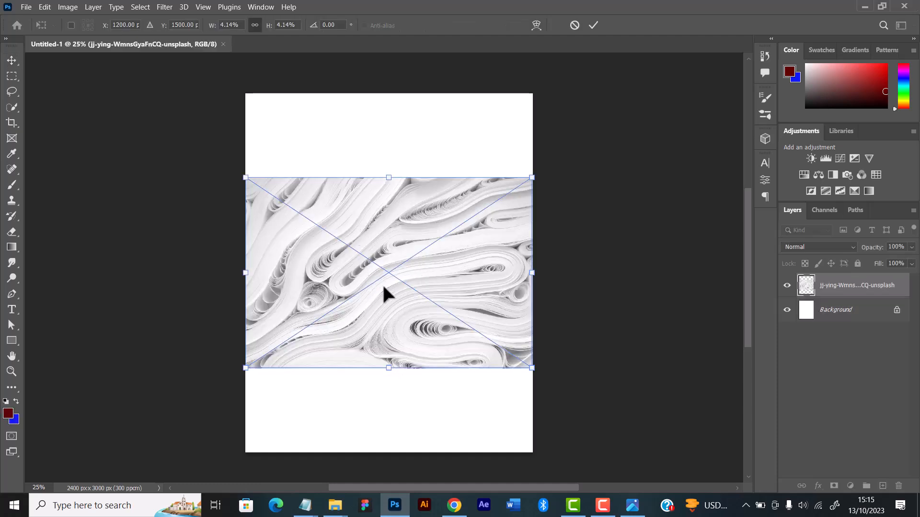
Scale the placed paper texture to about 8.04% so it covers the canvas, and shift it rightward
{"action": "left_click_drag", "start_coordinate": [389, 174], "coordinate": [395, 81]}
{"action": "left_click_drag", "start_coordinate": [390, 374], "coordinate": [385, 455]}
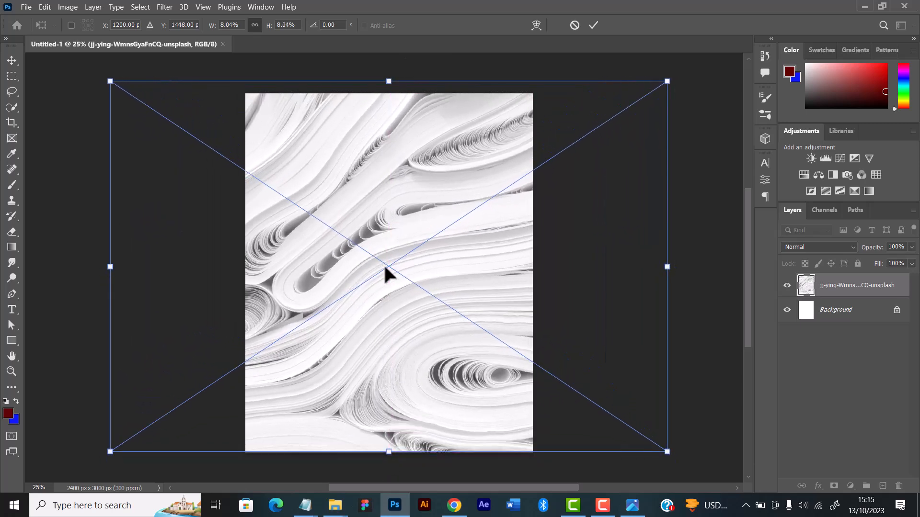
{"action": "left_click_drag", "start_coordinate": [441, 125], "coordinate": [490, 132]}
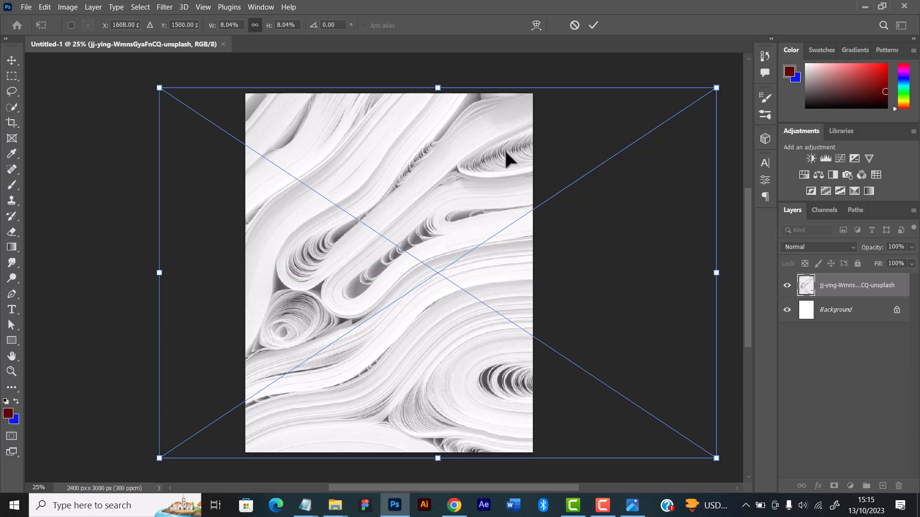
{"action": "left_click_drag", "start_coordinate": [507, 154], "coordinate": [538, 154]}
{"action": "left_click", "coordinate": [592, 26]}
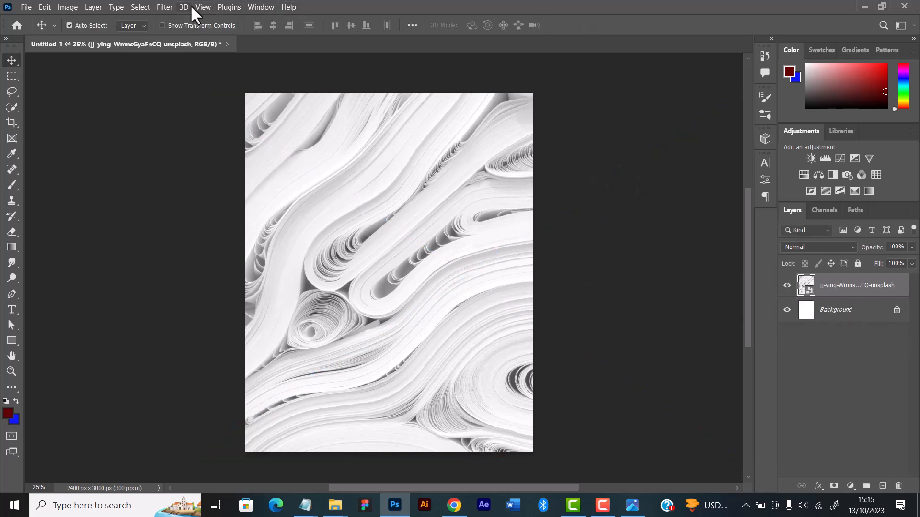
Apply a Motion Blur with a 61° angle and 779-pixel distance to the texture layer, and shift the blurred texture rightward
{"action": "left_click", "coordinate": [163, 6]}
{"action": "mouse_move", "coordinate": [200, 153]}
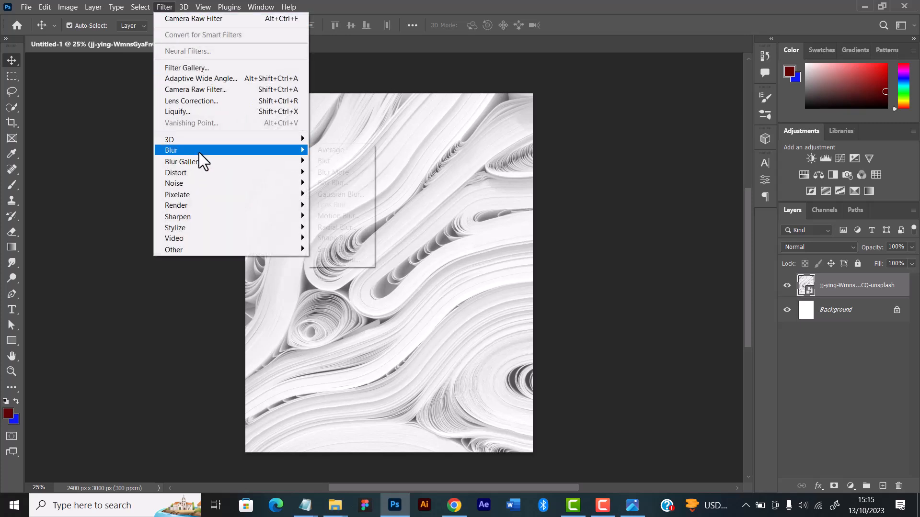
{"action": "left_click", "coordinate": [341, 217]}
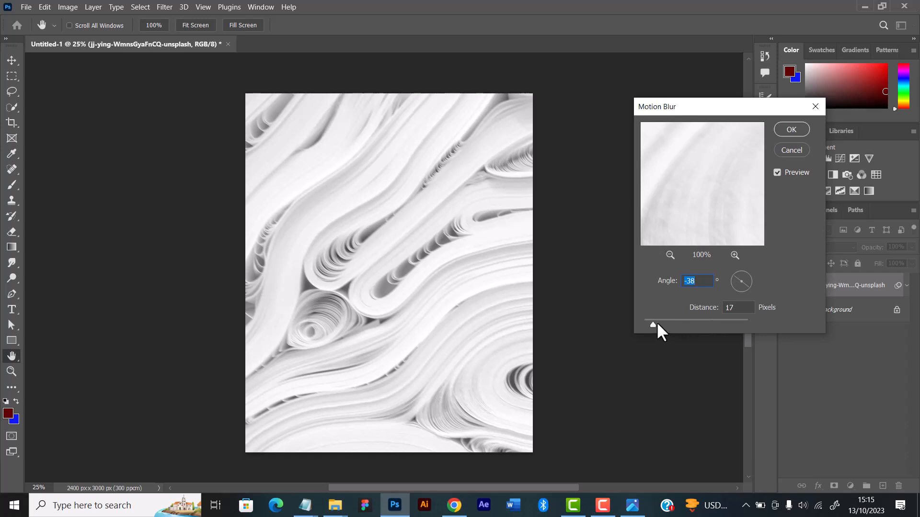
{"action": "left_click_drag", "start_coordinate": [653, 324], "coordinate": [709, 316]}
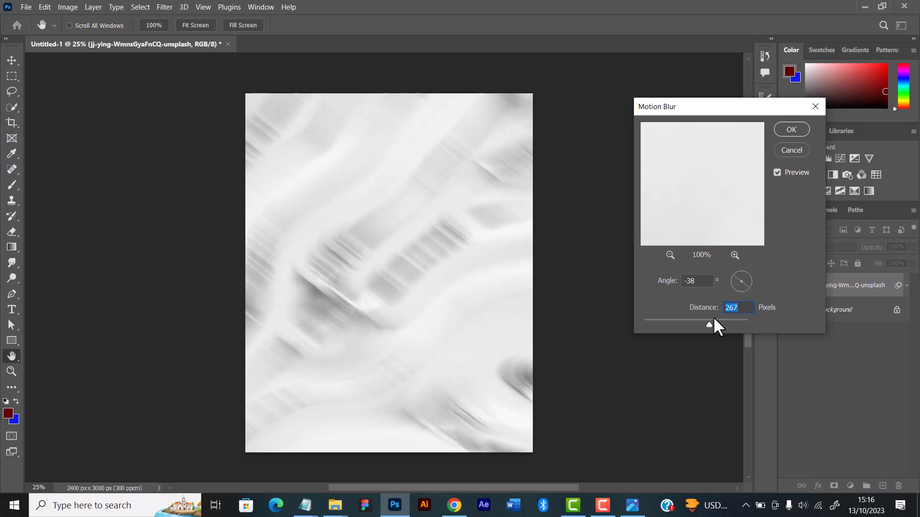
{"action": "left_click_drag", "start_coordinate": [714, 318], "coordinate": [725, 320]}
{"action": "left_click", "coordinate": [748, 280]}
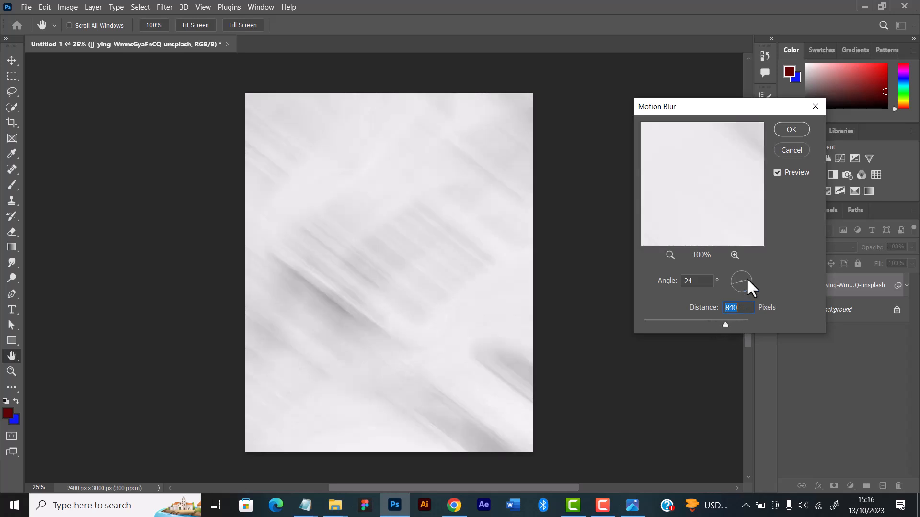
{"action": "left_click_drag", "start_coordinate": [747, 281], "coordinate": [745, 272]}
{"action": "left_click_drag", "start_coordinate": [725, 324], "coordinate": [724, 321]}
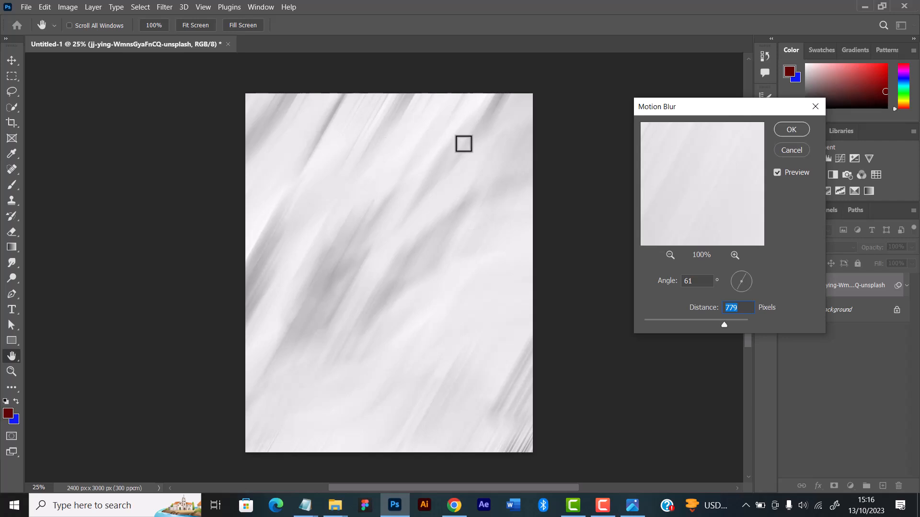
{"action": "left_click", "coordinate": [789, 132]}
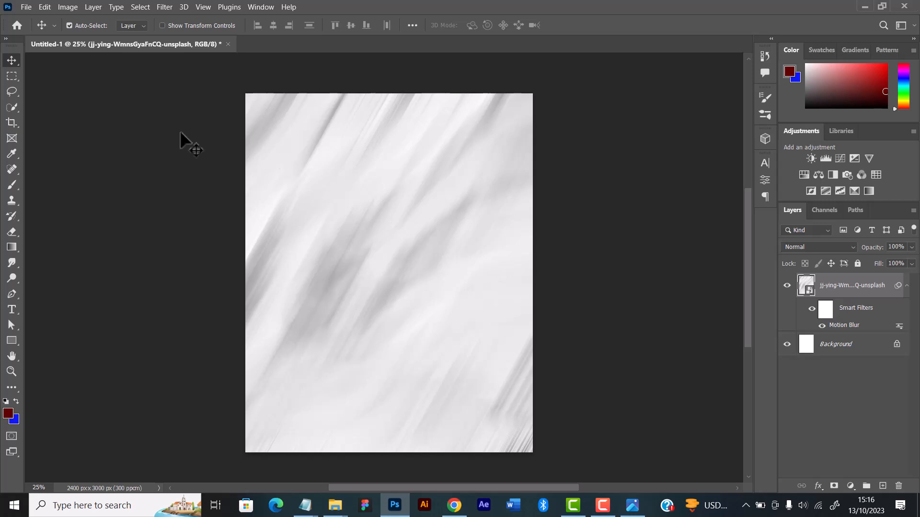
{"action": "left_click_drag", "start_coordinate": [522, 272], "coordinate": [473, 263]}
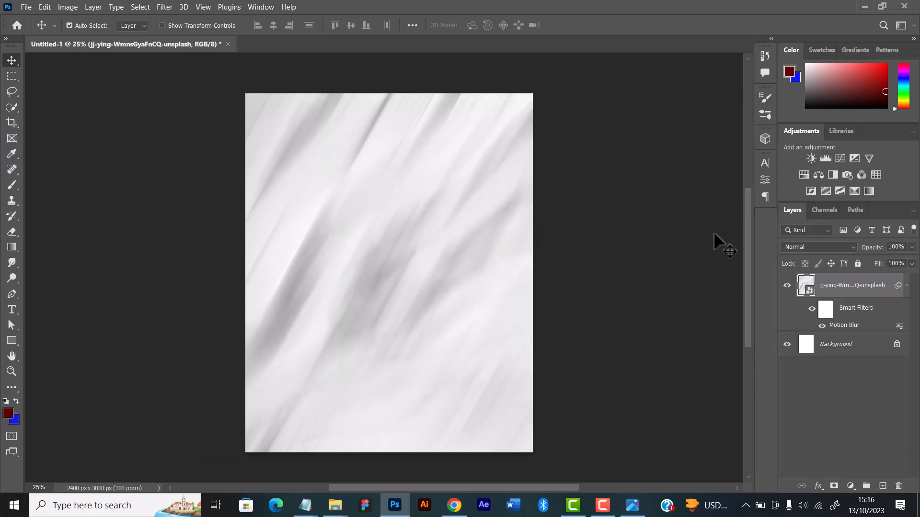
{"action": "left_click", "coordinate": [906, 286]}
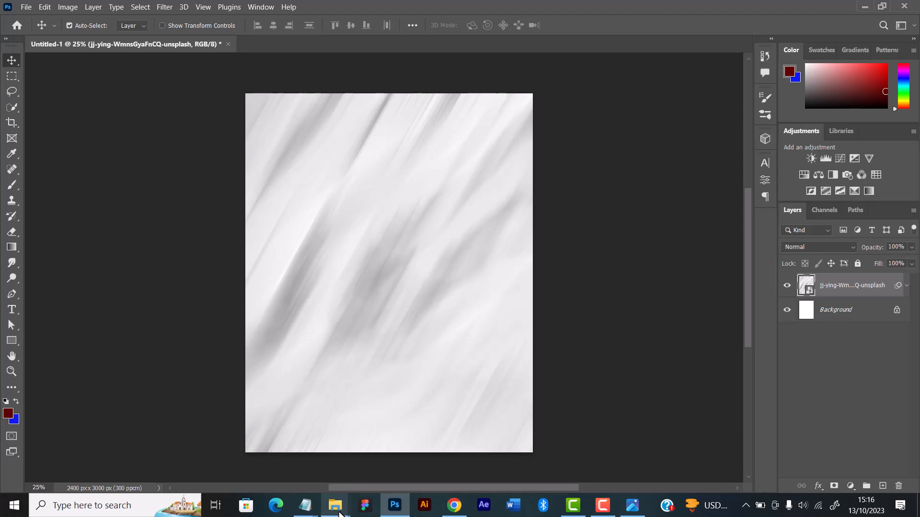
Place the cut-out image pexels-rodnae-productions-8337261 copy from the Images folder into the Photoshop document above the blurred texture
{"action": "mouse_move", "coordinate": [335, 506]}
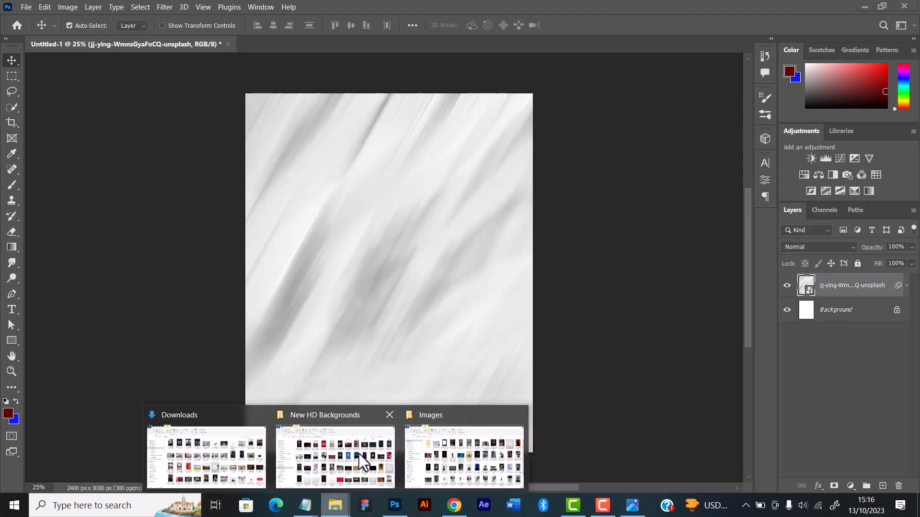
{"action": "left_click", "coordinate": [234, 449]}
{"action": "mouse_move", "coordinate": [335, 506]}
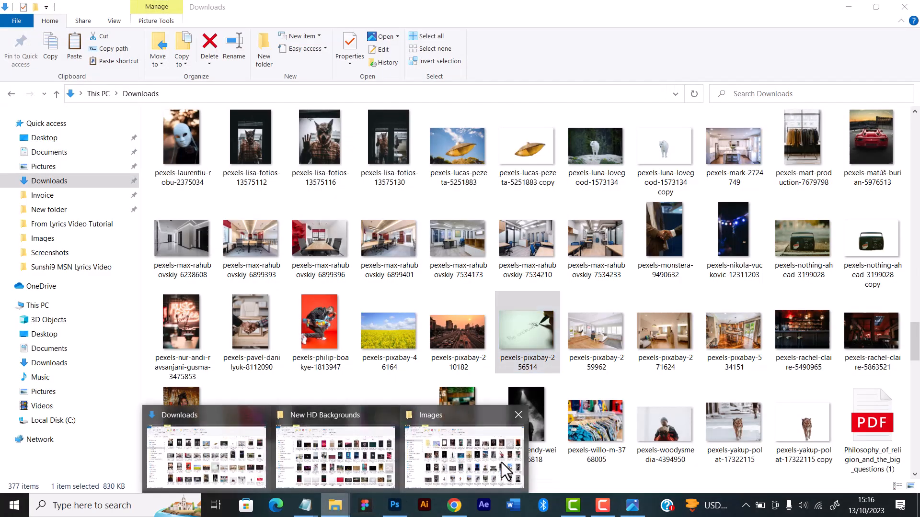
{"action": "left_click", "coordinate": [501, 462]}
{"action": "scroll", "coordinate": [547, 317], "scroll_direction": "down", "scroll_amount": 2}
{"action": "left_click_drag", "start_coordinate": [314, 326], "coordinate": [369, 307]}
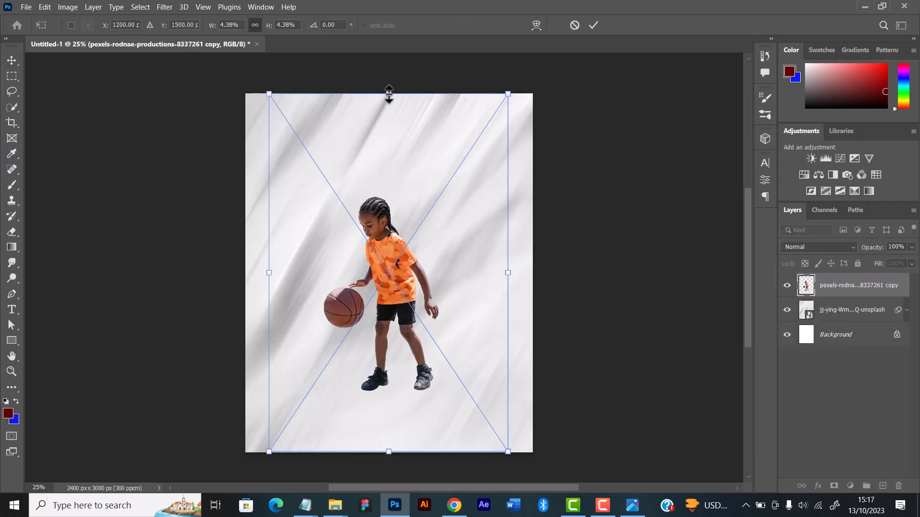
Scale the placed basketball player to about 5.11% and position the figure lower on the canvas, slightly left of centre
{"action": "left_click_drag", "start_coordinate": [389, 93], "coordinate": [385, 55]}
{"action": "left_click_drag", "start_coordinate": [395, 278], "coordinate": [388, 327]}
{"action": "left_click", "coordinate": [594, 25]}
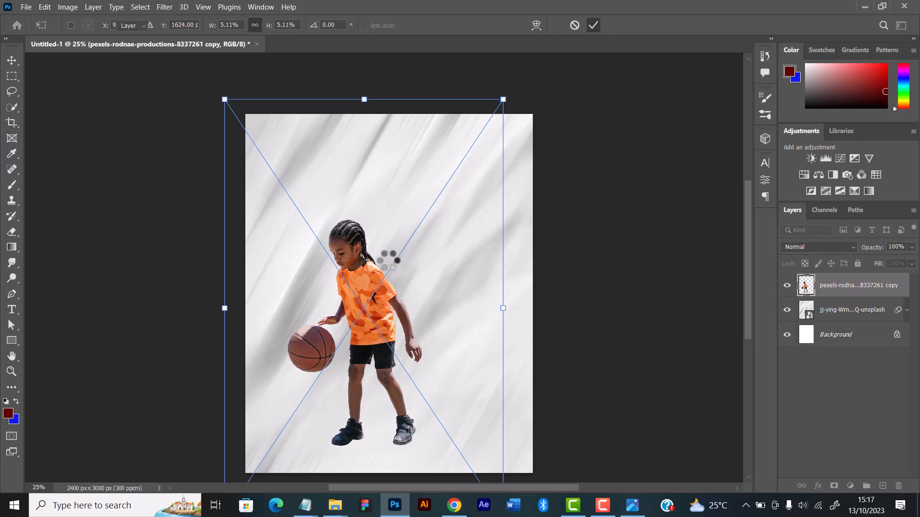
{"action": "key", "text": "v"}
{"action": "mouse_move", "coordinate": [373, 304]}
{"action": "left_mouse_down"}
{"action": "mouse_move", "coordinate": [383, 304]}
{"action": "mouse_move", "coordinate": [370, 319]}
{"action": "left_mouse_up"}
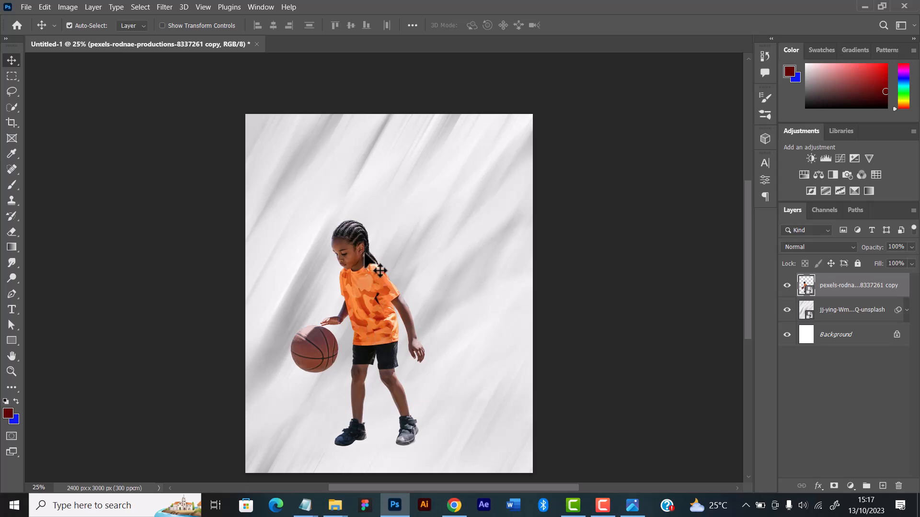
Place pexels-rodnae-productions-8337503 copy from the Images folder, scale it to about 4.68%, and position it right of the first player
{"action": "mouse_move", "coordinate": [335, 505]}
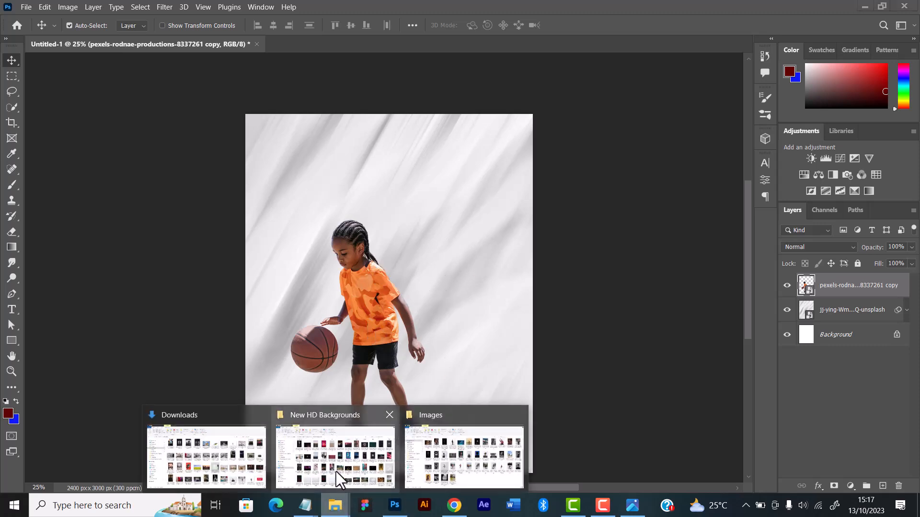
{"action": "left_click", "coordinate": [458, 467]}
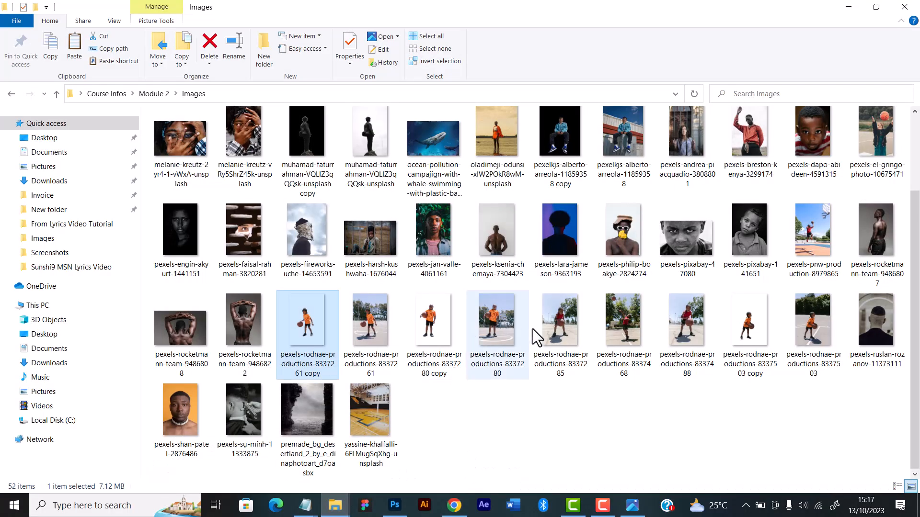
{"action": "left_click_drag", "start_coordinate": [734, 323], "coordinate": [411, 298]}
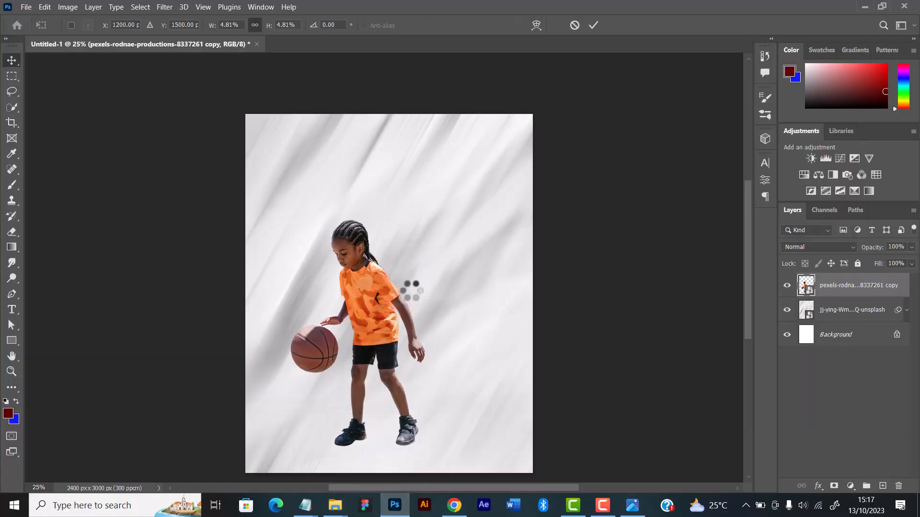
{"action": "mouse_move", "coordinate": [394, 112]}
{"action": "left_mouse_down"}
{"action": "mouse_move", "coordinate": [391, 181]}
{"action": "mouse_move", "coordinate": [402, 126]}
{"action": "left_mouse_up"}
{"action": "left_click_drag", "start_coordinate": [389, 304], "coordinate": [435, 275]}
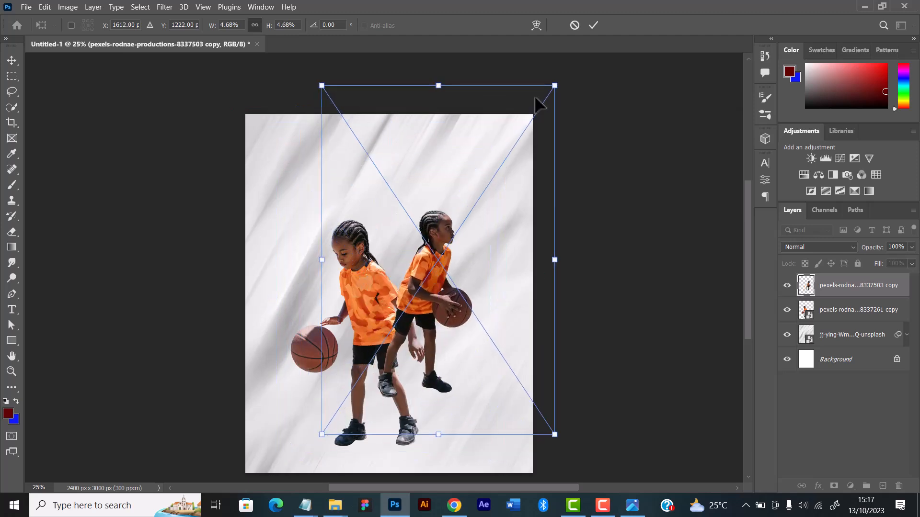
{"action": "left_click", "coordinate": [594, 26]}
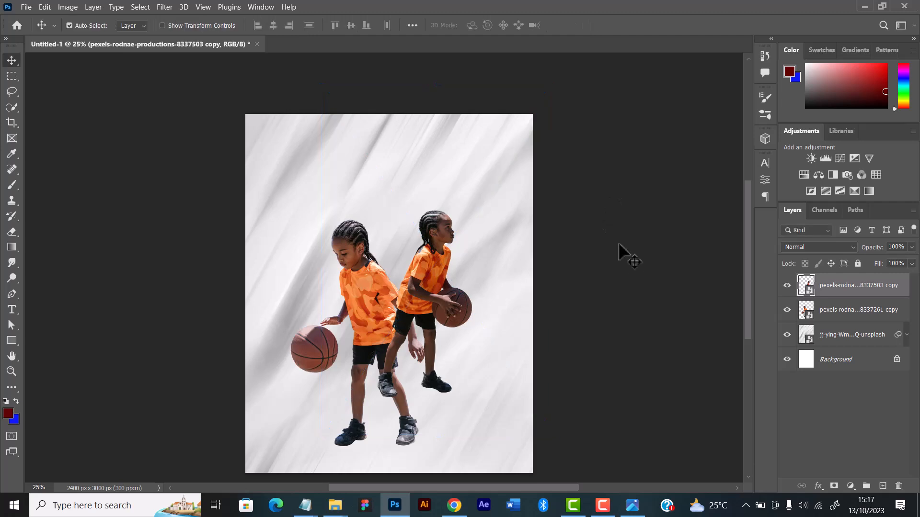
Move the second player's layer beneath the first player's layer and scale the second player down to about 4.37%
{"action": "left_click_drag", "start_coordinate": [818, 301], "coordinate": [818, 320]}
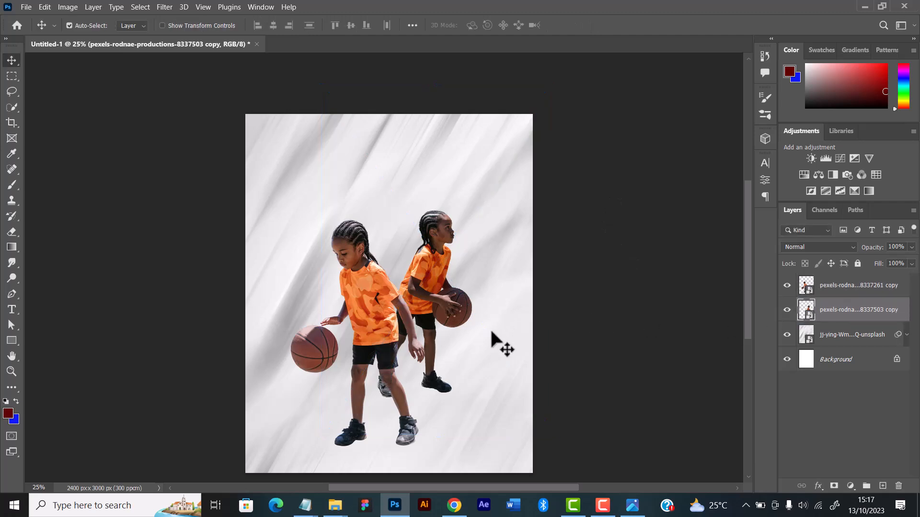
{"action": "mouse_move", "coordinate": [424, 309]}
{"action": "left_mouse_down"}
{"action": "mouse_move", "coordinate": [444, 285]}
{"action": "mouse_move", "coordinate": [451, 301]}
{"action": "mouse_move", "coordinate": [422, 307]}
{"action": "left_mouse_up"}
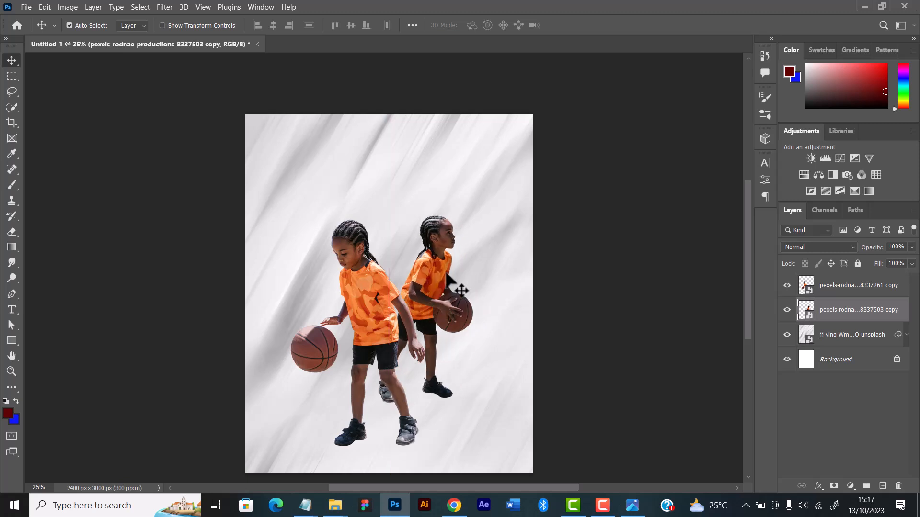
{"action": "key", "text": "ctrl"}
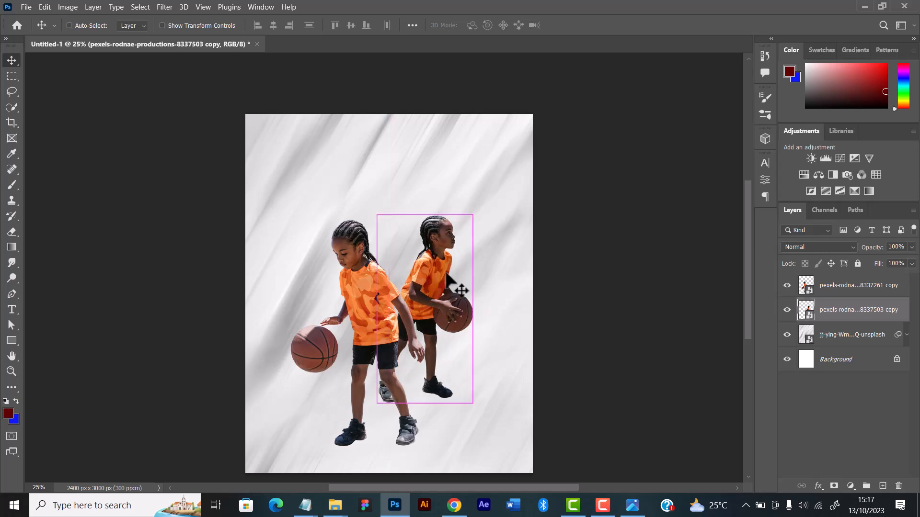
{"action": "key", "text": "ctrl+t"}
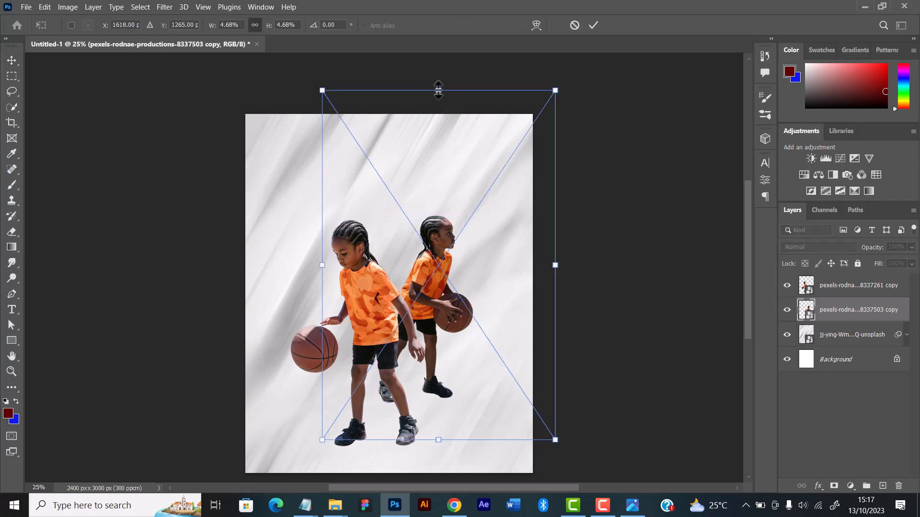
{"action": "left_click_drag", "start_coordinate": [438, 90], "coordinate": [438, 108]}
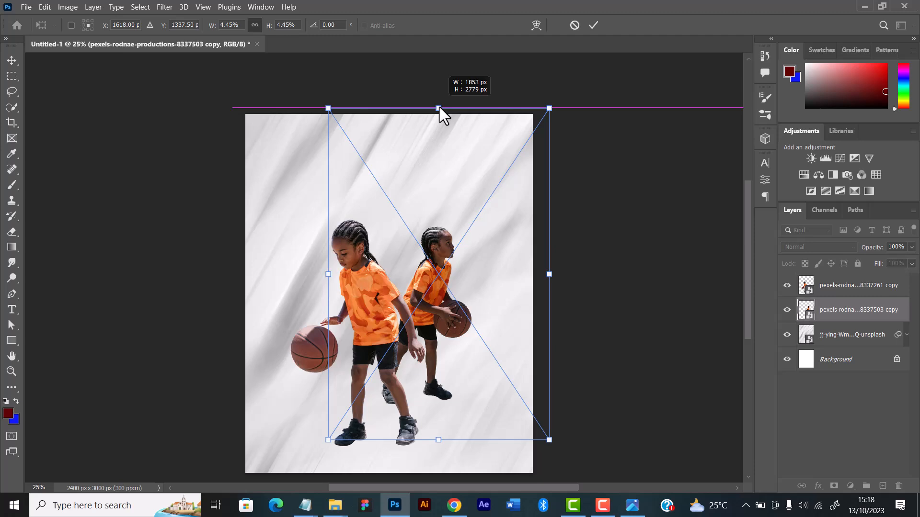
{"action": "left_click_drag", "start_coordinate": [439, 107], "coordinate": [439, 114]}
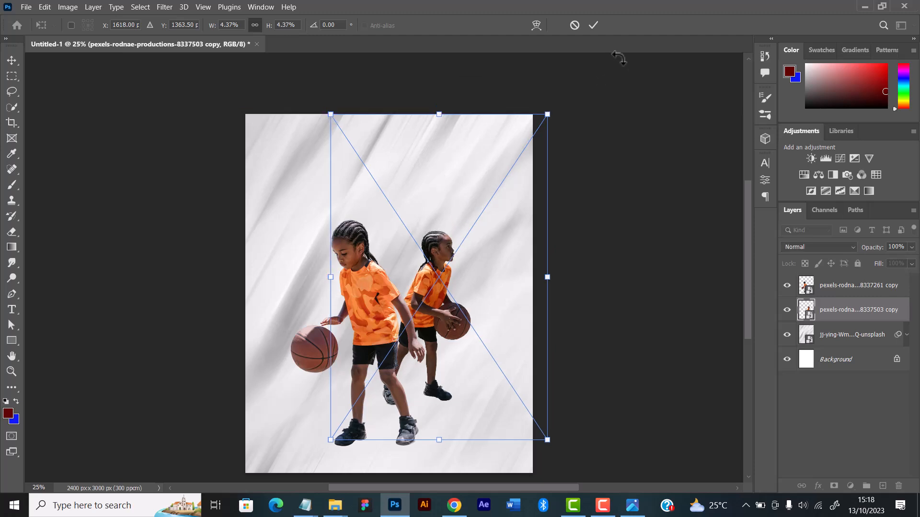
{"action": "left_click", "coordinate": [593, 25]}
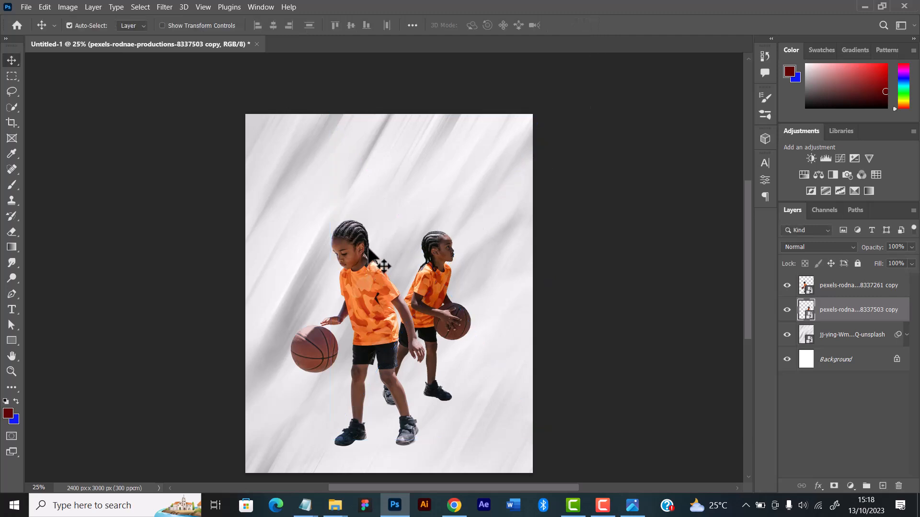
Enlarge the front player dribbling the ball to about 5.27%
{"action": "left_click", "coordinate": [372, 295]}
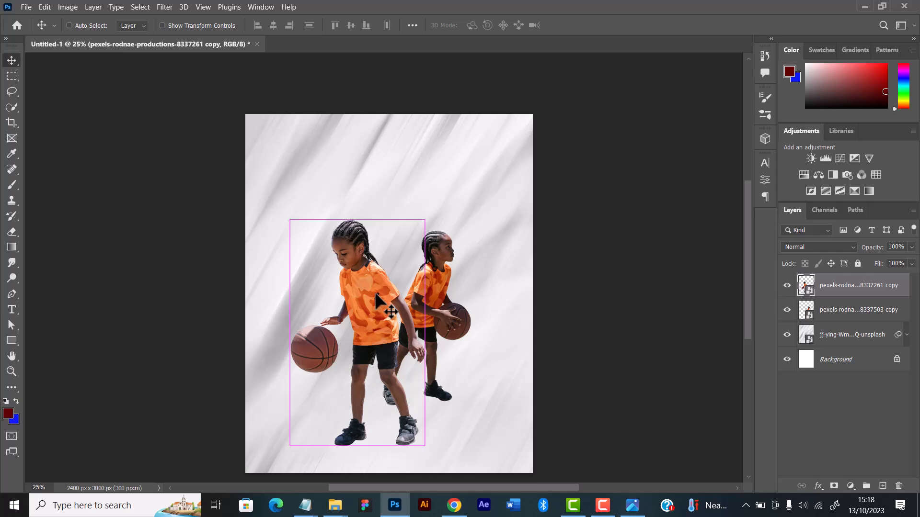
{"action": "key", "text": "ctrl+t"}
{"action": "left_click_drag", "start_coordinate": [368, 100], "coordinate": [367, 86]}
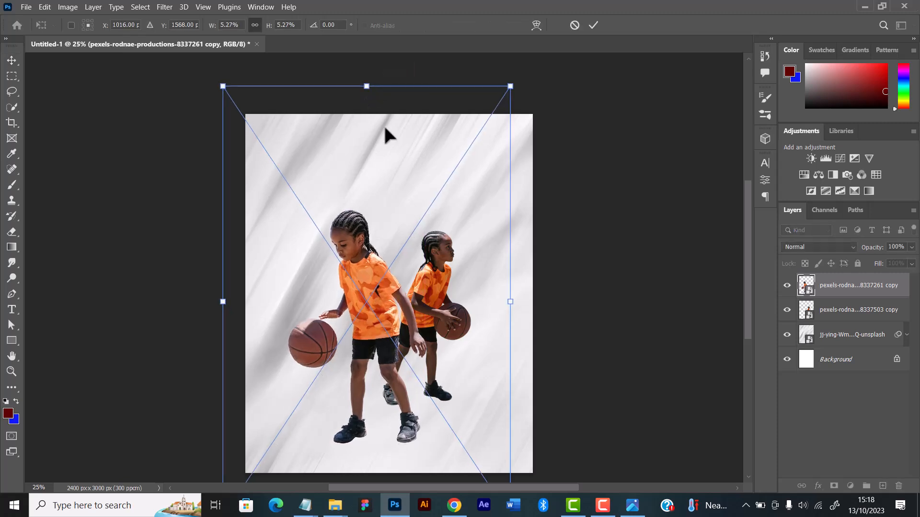
{"action": "left_click", "coordinate": [594, 25]}
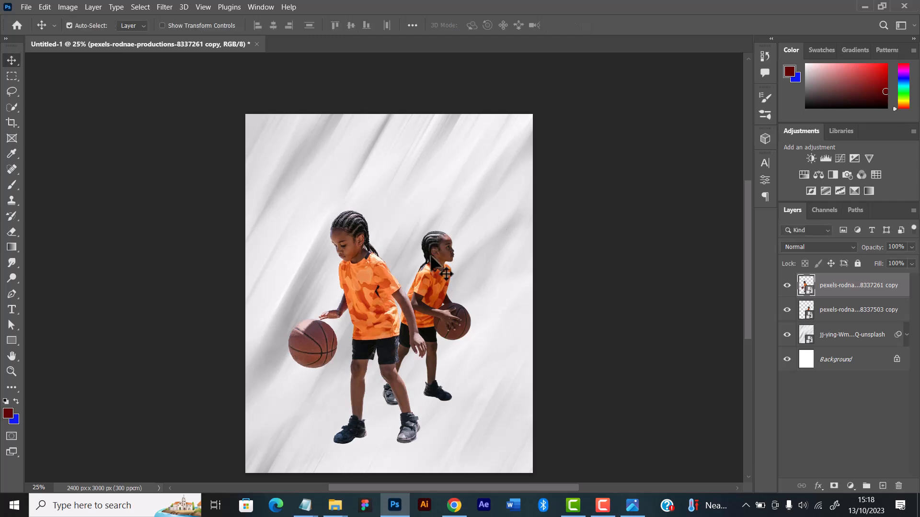
Select both player layers and shift the two figures together slightly rightward and upward on the canvas
{"action": "left_click", "coordinate": [431, 274], "text": "shift"}
{"action": "left_click_drag", "start_coordinate": [430, 274], "coordinate": [448, 285]}
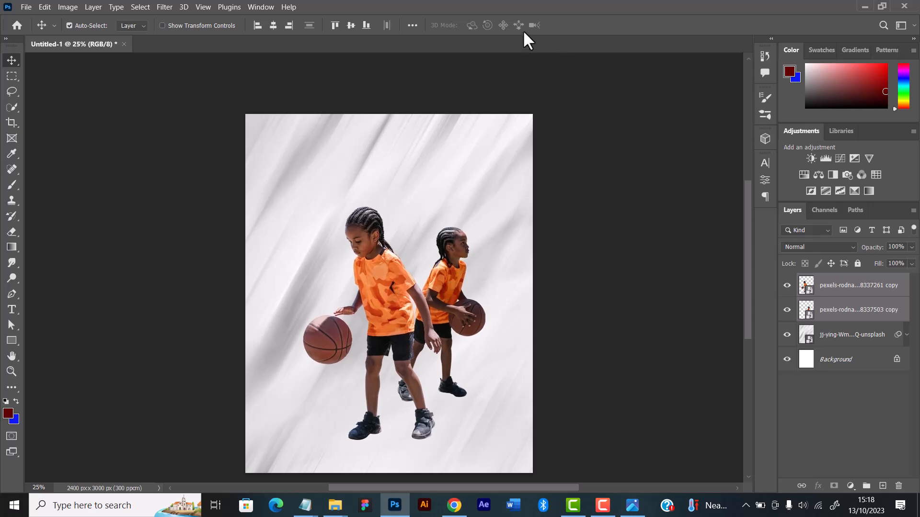
{"action": "left_click", "coordinate": [853, 341]}
{"action": "left_click", "coordinate": [848, 310]}
{"action": "left_click", "coordinate": [842, 286]}
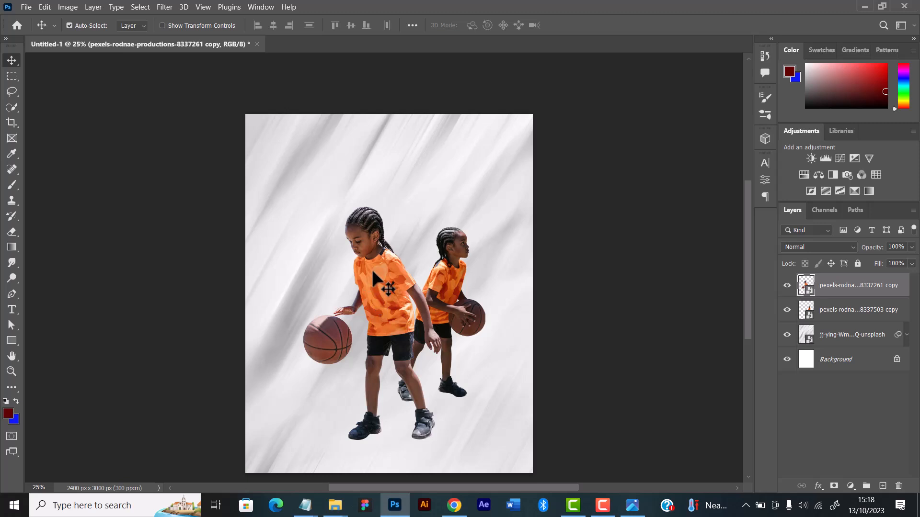
Create a new empty layer directly above the blurred jj-ying texture layer, beneath both players
{"action": "left_click", "coordinate": [838, 341]}
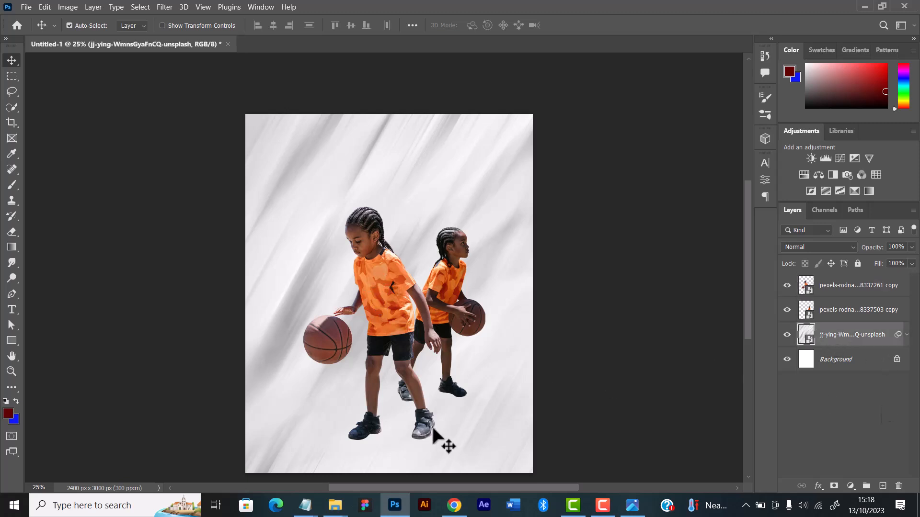
{"action": "scroll", "coordinate": [431, 428], "scroll_direction": "up", "scroll_amount": 6}
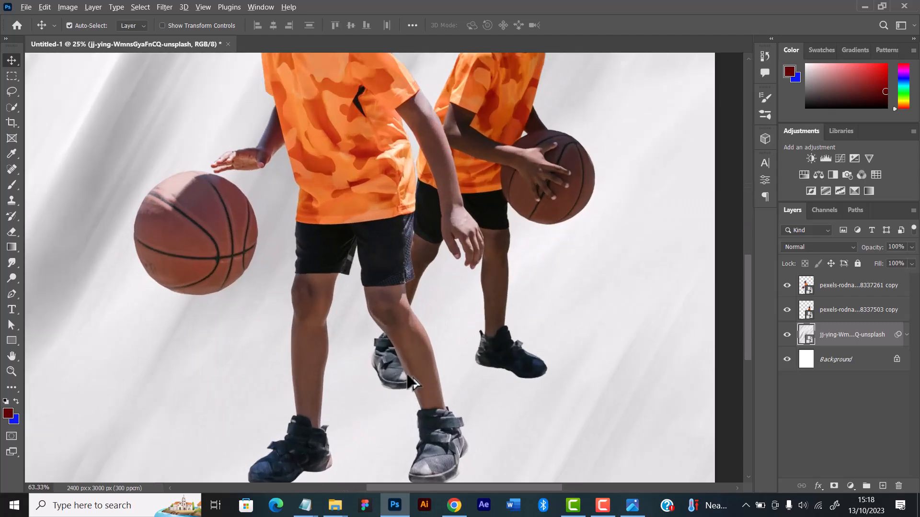
{"action": "scroll", "coordinate": [410, 378], "scroll_direction": "down", "scroll_amount": 5}
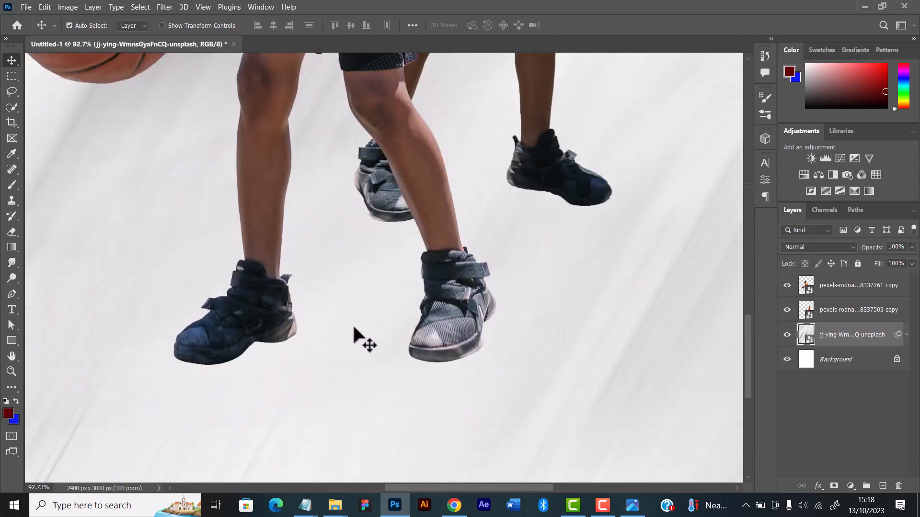
{"action": "left_click", "coordinate": [827, 294]}
{"action": "left_click", "coordinate": [827, 341]}
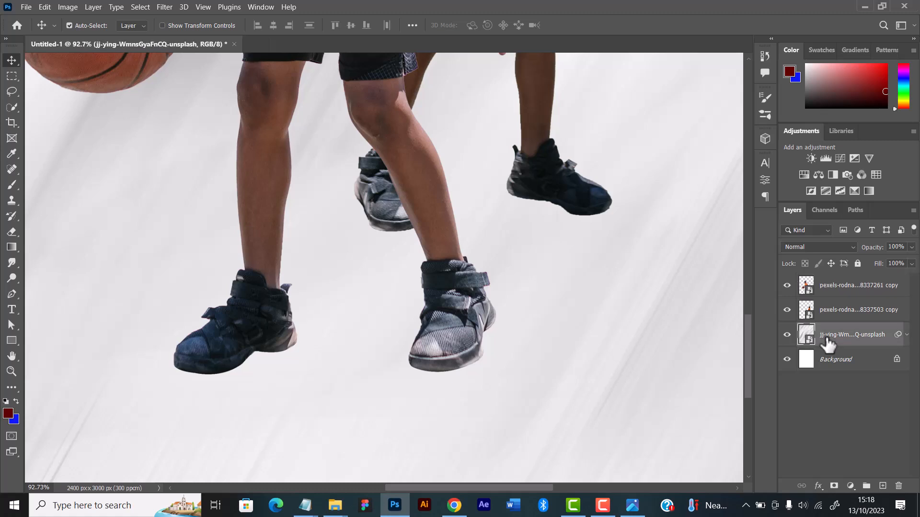
{"action": "key", "text": "ctrl"}
{"action": "key", "text": "ctrl+shift+n"}
{"action": "key", "text": "Return"}
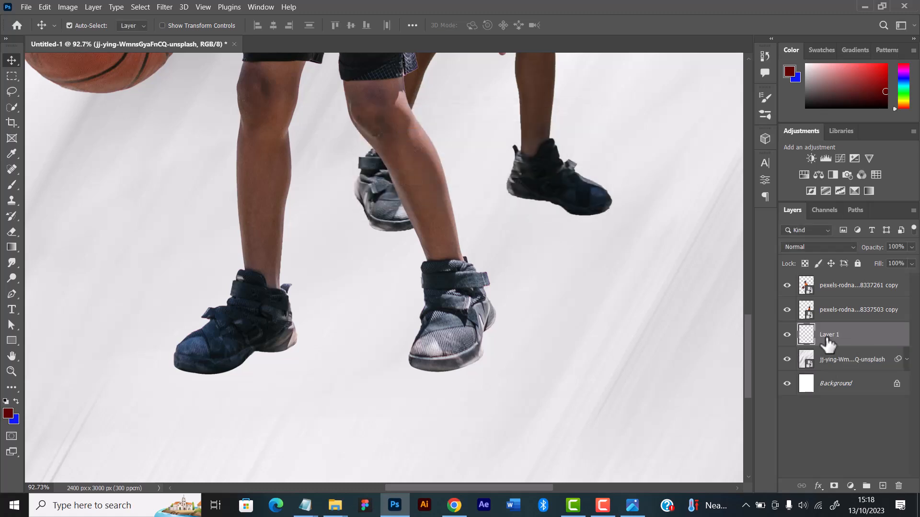
Paint one soft black dab with a 150-pixel brush on the new layer and move it below the front player's left-hand shoe
{"action": "scroll", "coordinate": [352, 283], "scroll_direction": "up", "scroll_amount": 1}
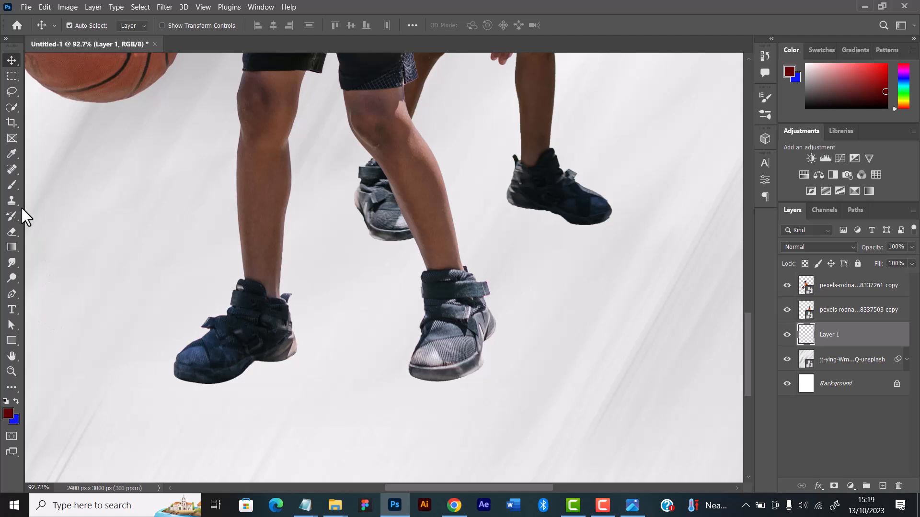
{"action": "left_click", "coordinate": [12, 184]}
{"action": "left_click", "coordinate": [7, 401]}
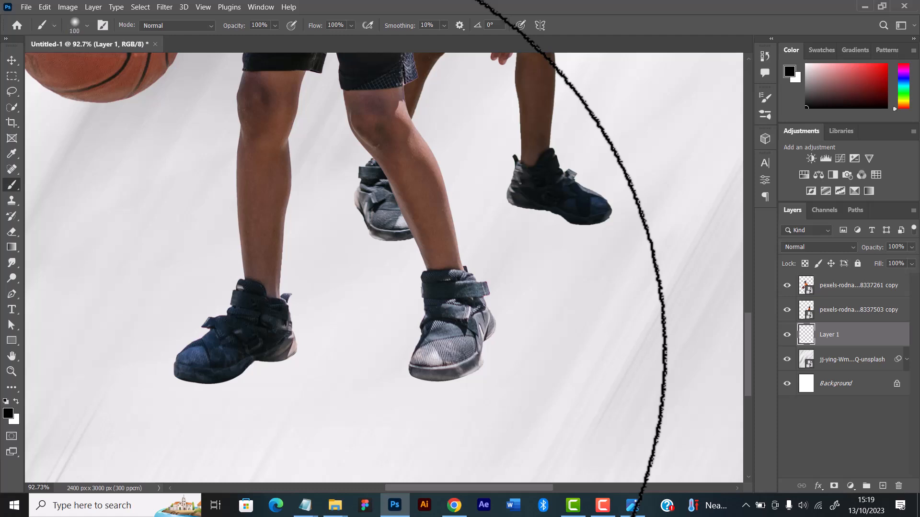
{"action": "left_click", "coordinate": [135, 289]}
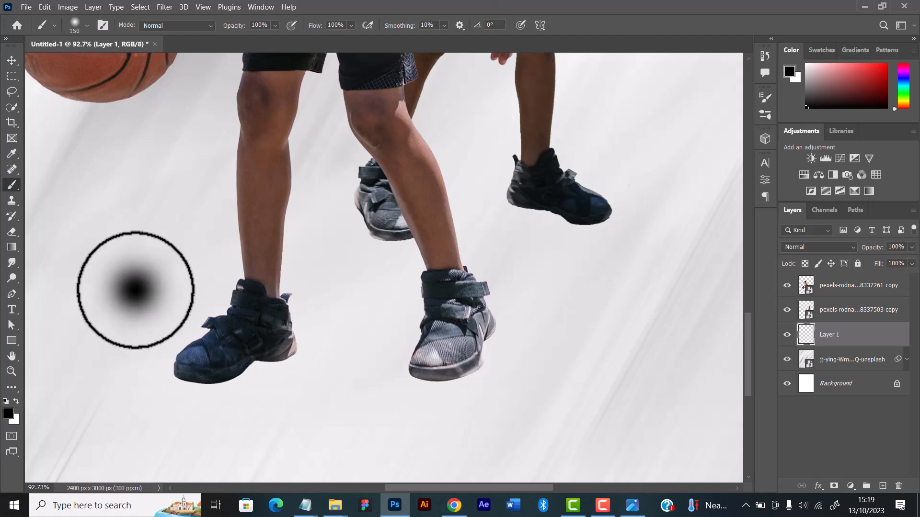
{"action": "left_click", "coordinate": [12, 60]}
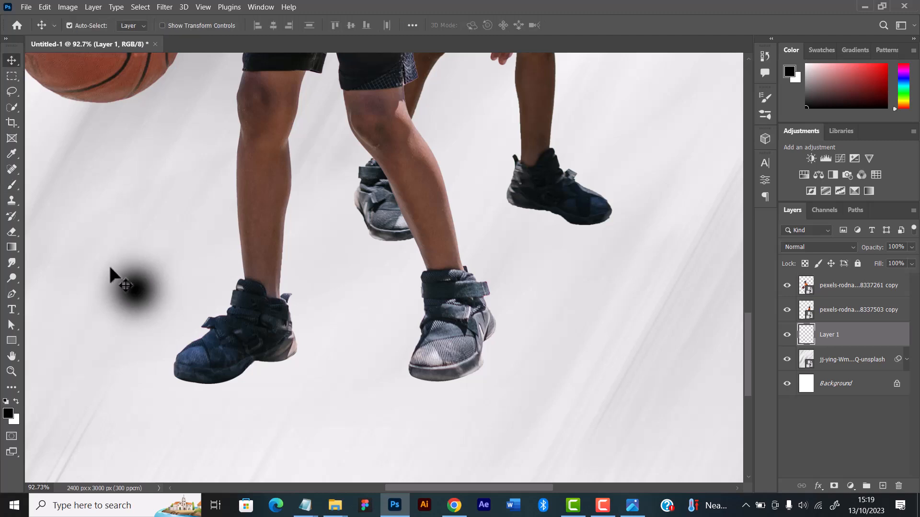
{"action": "mouse_move", "coordinate": [153, 331]}
{"action": "left_mouse_down"}
{"action": "mouse_move", "coordinate": [141, 364]}
{"action": "mouse_move", "coordinate": [240, 421]}
{"action": "left_mouse_up"}
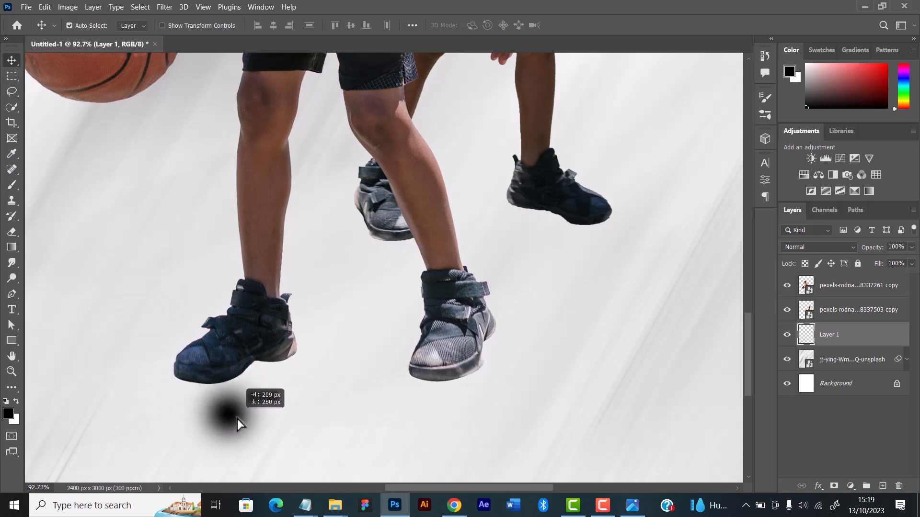
Transform the black dab to about 126.03% width and 16.18% height, placing it as a contact shadow under the shoe's sole
{"action": "key", "text": "ctrl"}
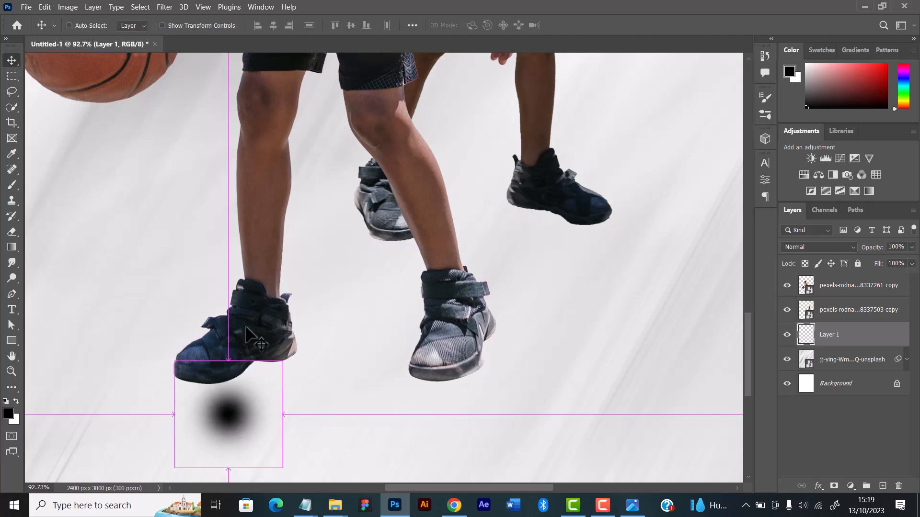
{"action": "key", "text": "ctrl+t"}
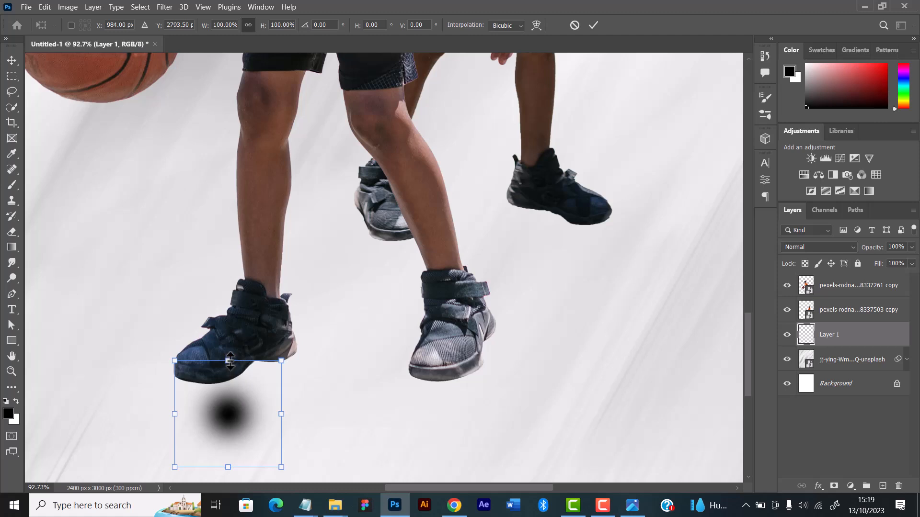
{"action": "left_click_drag", "start_coordinate": [230, 361], "coordinate": [221, 391]}
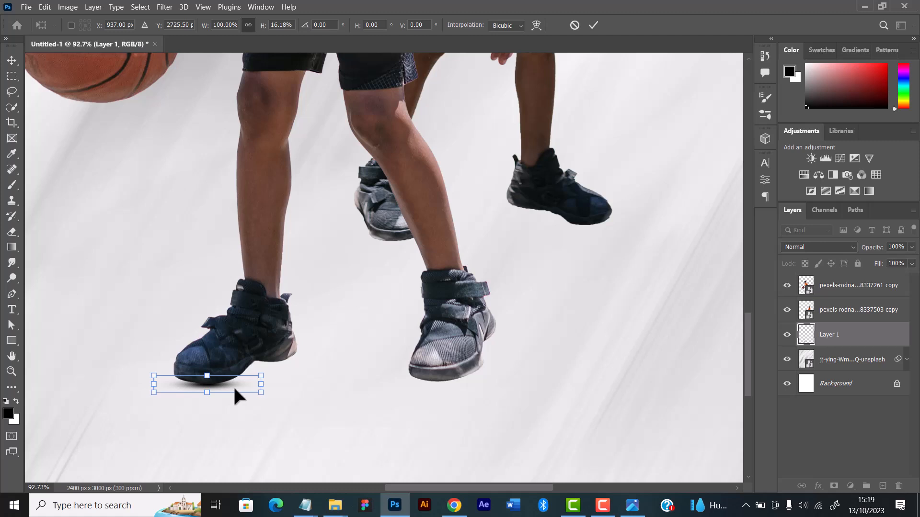
{"action": "key", "text": "Down"}
{"action": "key", "text": "Down"}
{"action": "left_click_drag", "start_coordinate": [263, 385], "coordinate": [235, 384]}
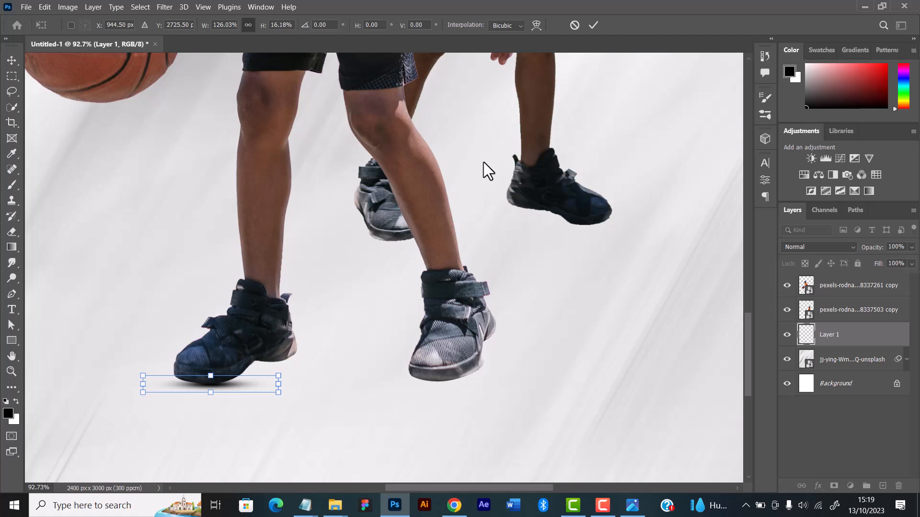
{"action": "left_click", "coordinate": [593, 25]}
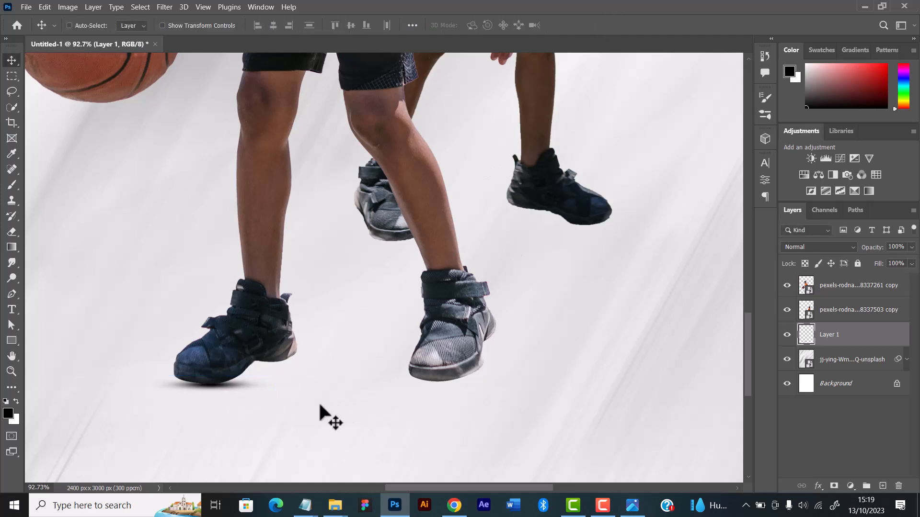
{"action": "key", "text": "ctrl+0"}
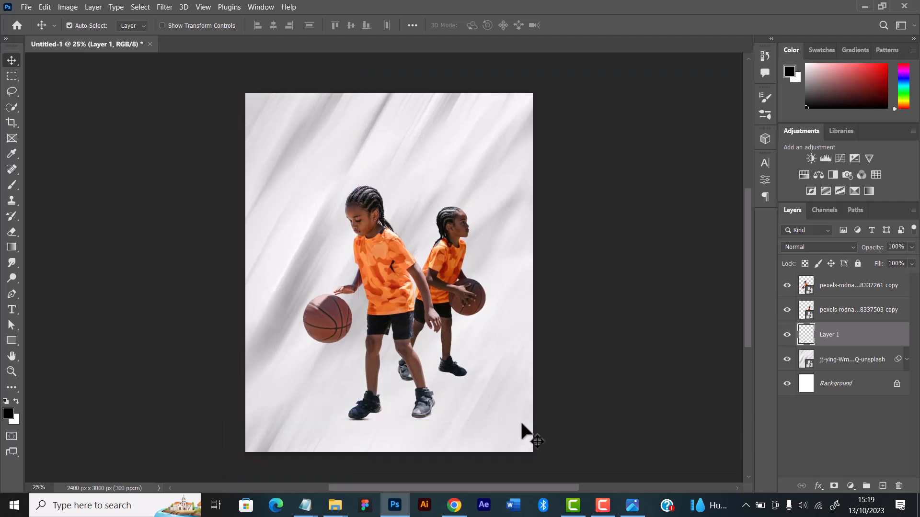
Duplicate the contact shadow, place the copy under the front player's other shoe and nudge it up against the sole
{"action": "scroll", "coordinate": [380, 438], "scroll_direction": "up", "scroll_amount": 8}
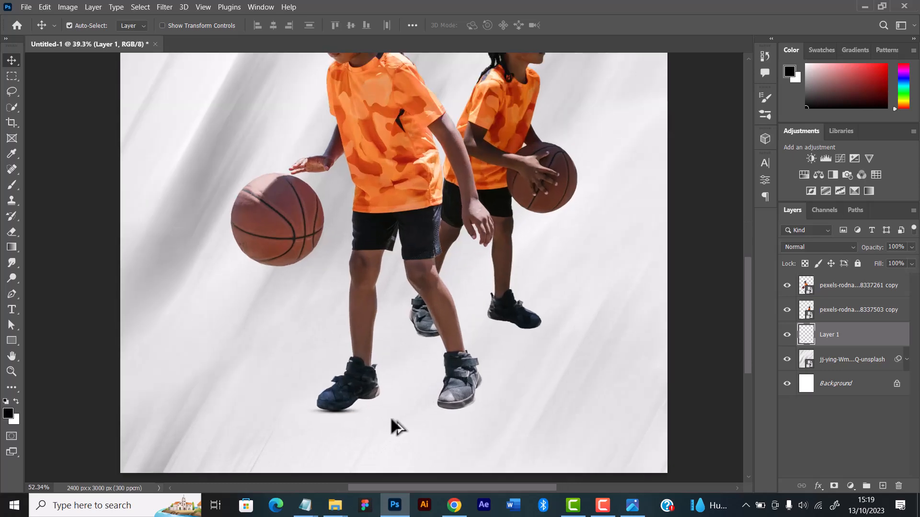
{"action": "scroll", "coordinate": [389, 410], "scroll_direction": "up", "scroll_amount": 1}
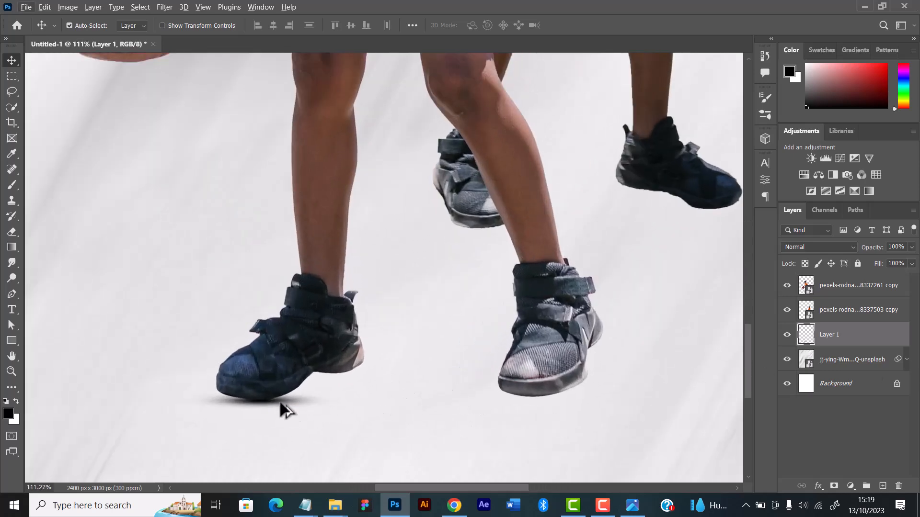
{"action": "left_click_drag", "start_coordinate": [286, 409], "coordinate": [547, 401]}
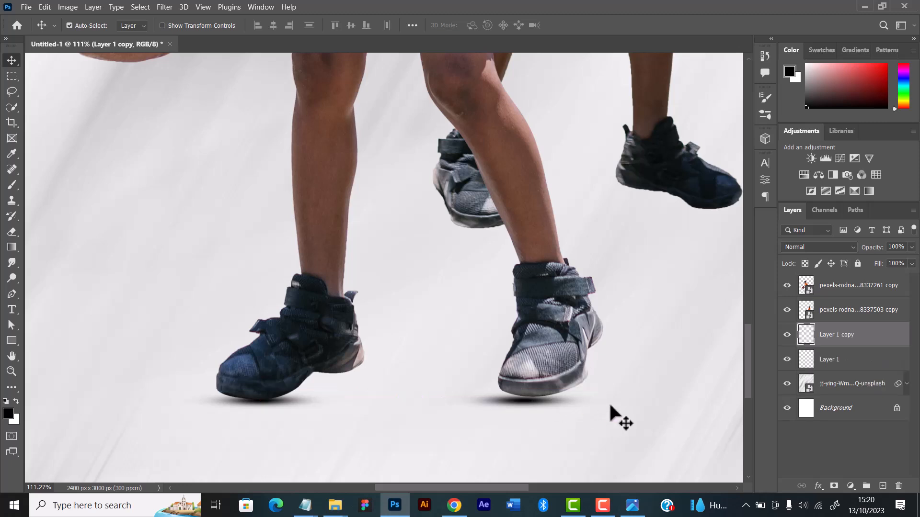
{"action": "key", "text": "Up"}
{"action": "key", "text": "Up"}
{"action": "key", "text": "Up"}
{"action": "key", "text": "Up"}
{"action": "key", "text": "Up"}
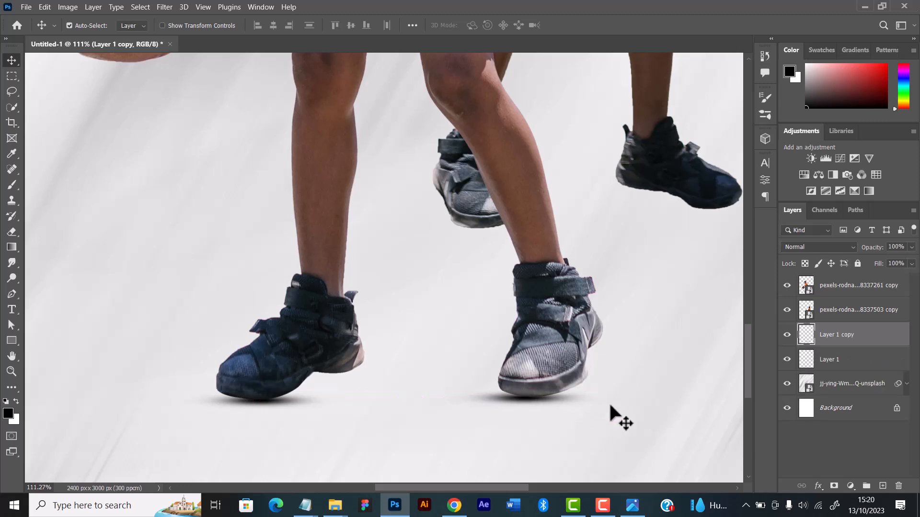
{"action": "key", "text": "Up"}
{"action": "key", "text": "Up"}
{"action": "key", "text": "Down"}
{"action": "key", "text": "Up"}
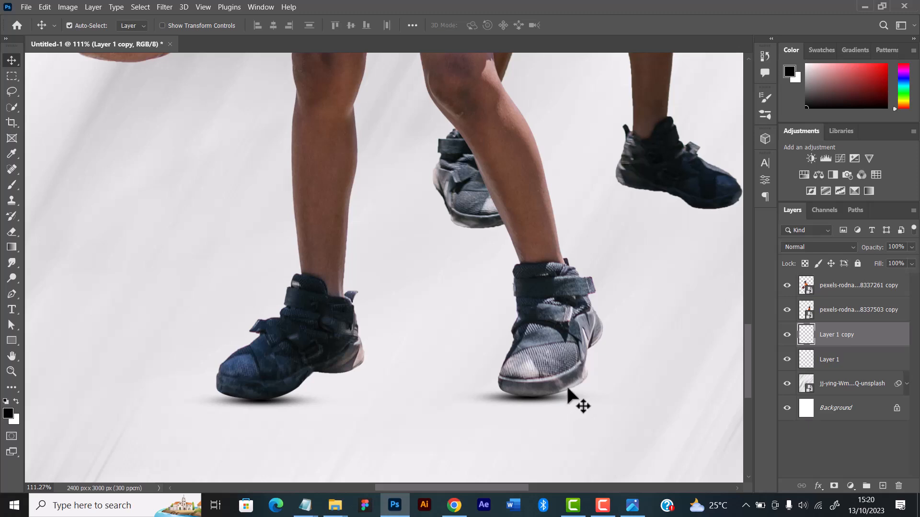
{"action": "scroll", "coordinate": [568, 389], "scroll_direction": "down", "scroll_amount": 5}
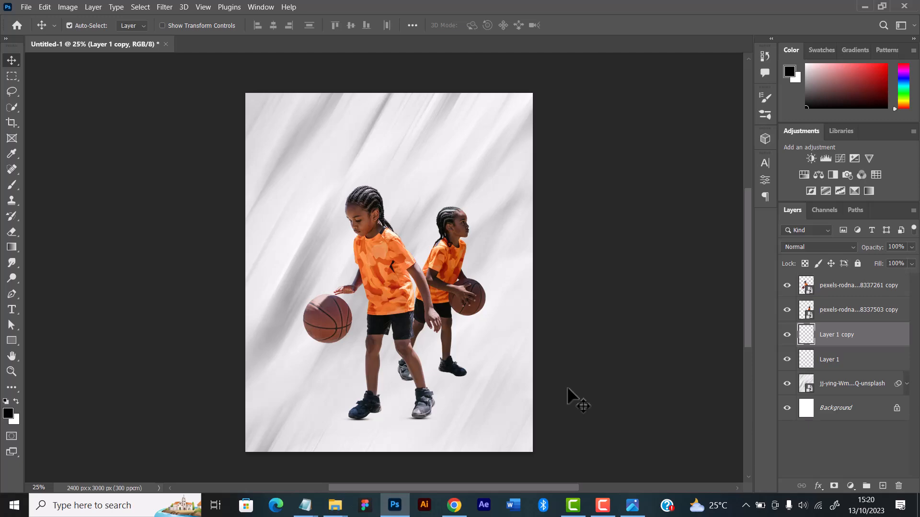
Create a new empty layer directly above the duplicated shadow layer and switch to the Brush tool
{"action": "key", "text": "ctrl+plus"}
{"action": "key", "text": "ctrl+plus"}
{"action": "key", "text": "ctrl+plus"}
{"action": "key", "text": "ctrl+plus"}
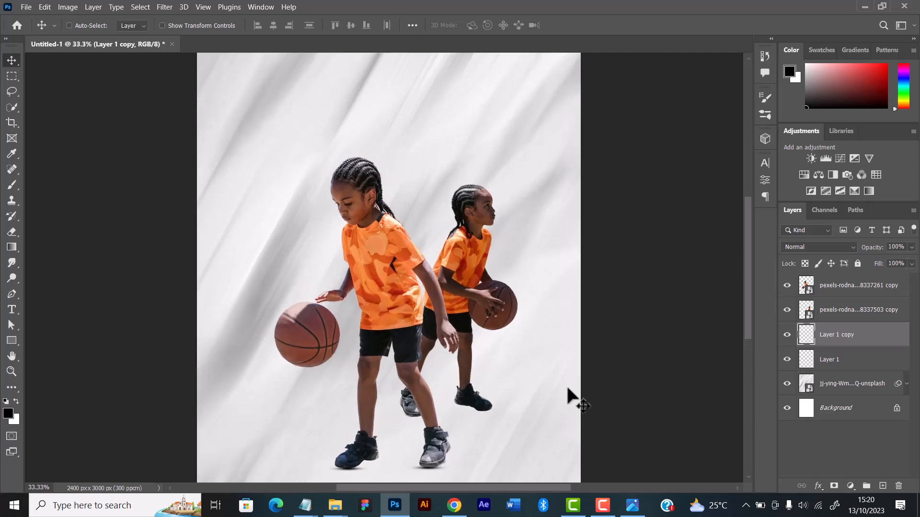
{"action": "scroll", "coordinate": [421, 316], "scroll_direction": "down", "scroll_amount": 8}
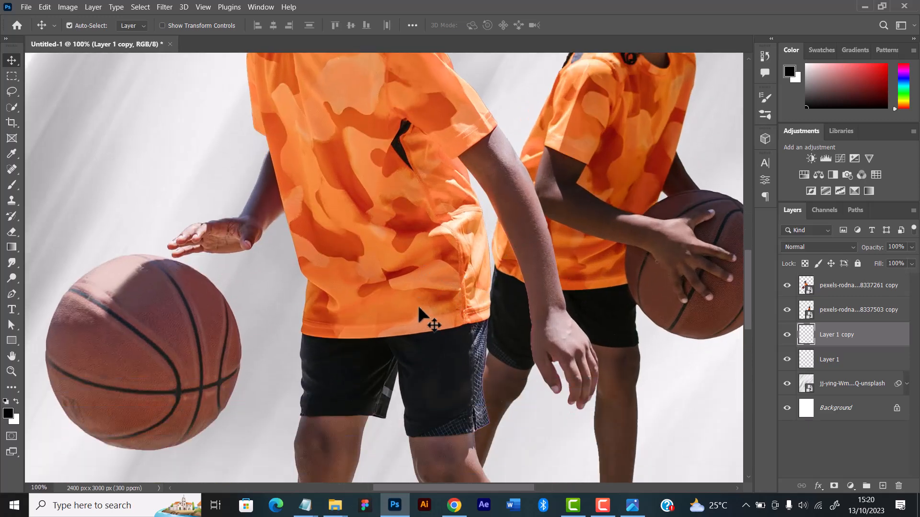
{"action": "scroll", "coordinate": [419, 309], "scroll_direction": "down", "scroll_amount": 3}
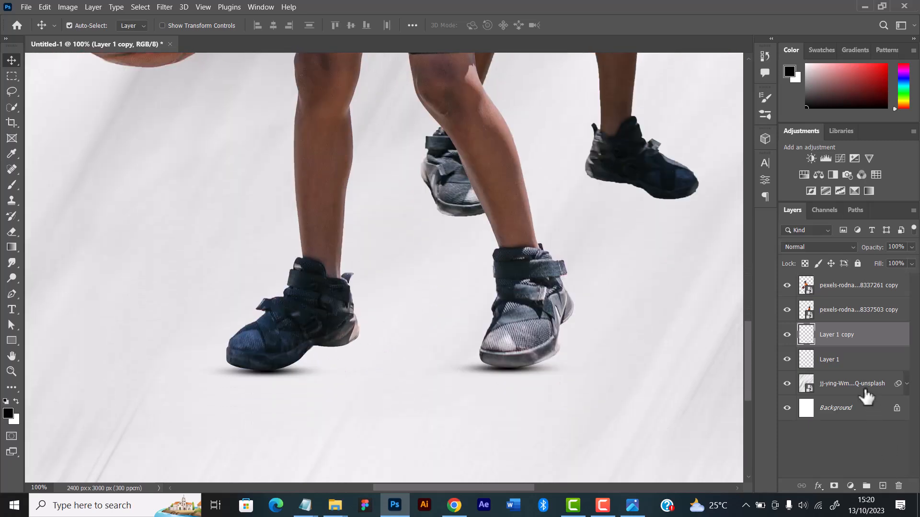
{"action": "key", "text": "ctrl+shift+n"}
{"action": "key", "text": "Return"}
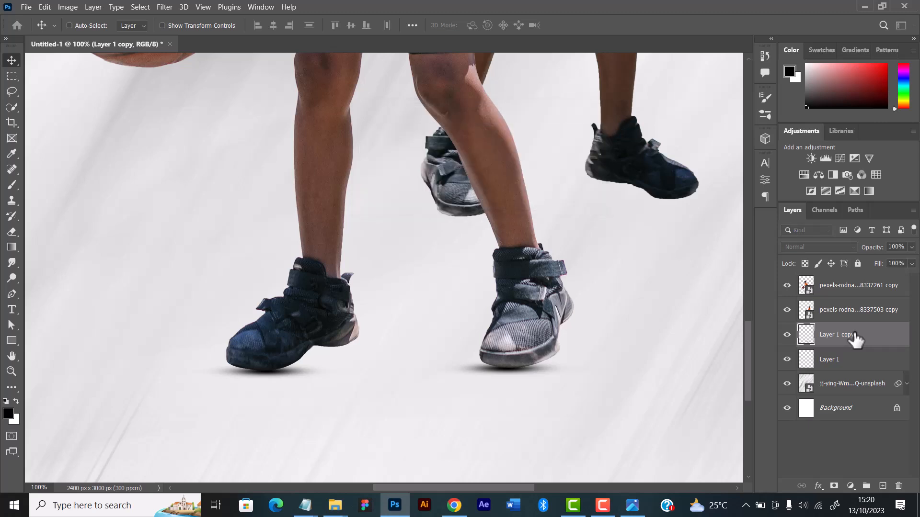
{"action": "left_click", "coordinate": [8, 182]}
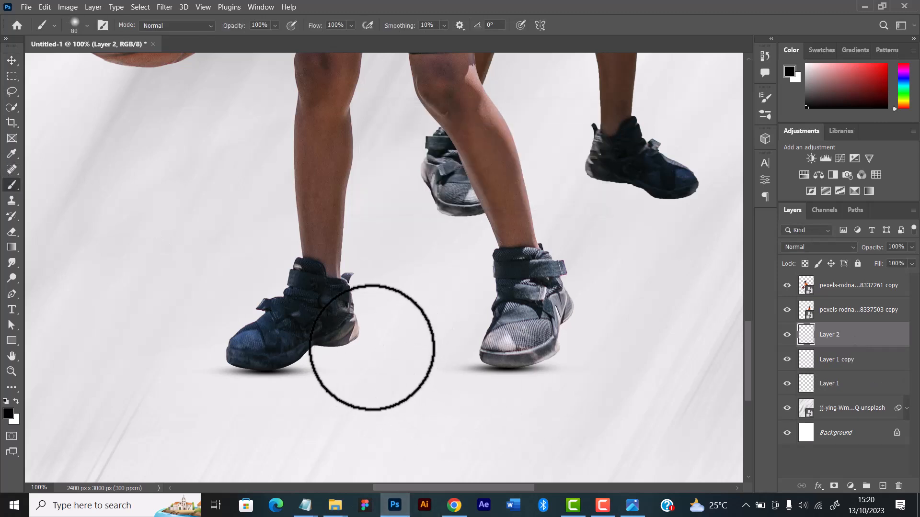
{"action": "mouse_move", "coordinate": [306, 355]}
{"action": "left_mouse_down"}
{"action": "mouse_move", "coordinate": [291, 353]}
{"action": "mouse_move", "coordinate": [318, 333]}
{"action": "mouse_move", "coordinate": [295, 353]}
{"action": "mouse_move", "coordinate": [322, 357]}
{"action": "mouse_move", "coordinate": [304, 373]}
{"action": "mouse_move", "coordinate": [339, 360]}
{"action": "left_mouse_up"}
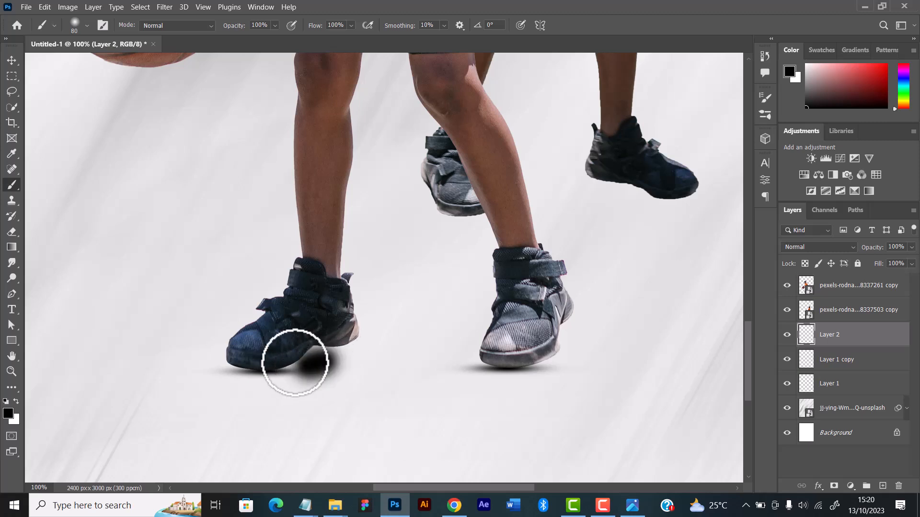
{"action": "key", "text": "ctrl+z"}
{"action": "left_click_drag", "start_coordinate": [280, 357], "coordinate": [350, 362]}
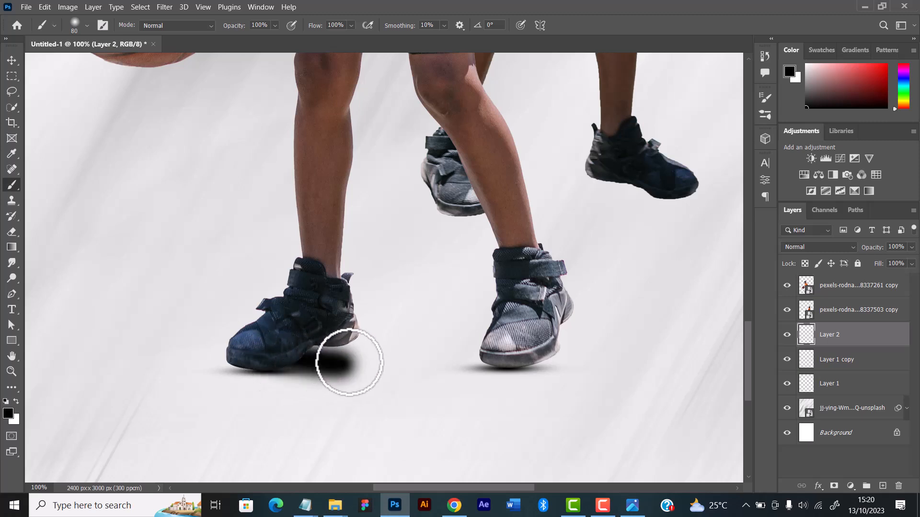
{"action": "key", "text": "ctrl+z"}
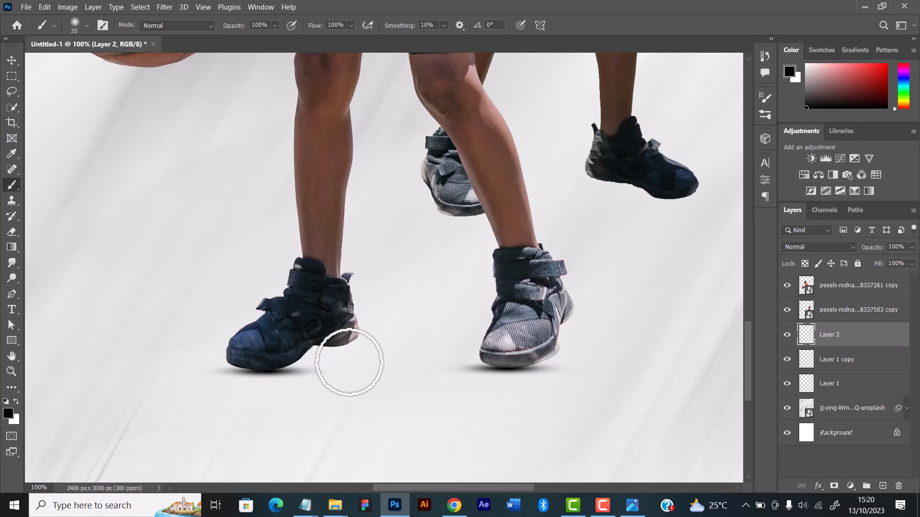
Paint a short black stroke with a 35-pixel brush beneath the first shadowed shoe's heel, and convert that layer to a smart object
{"action": "mouse_move", "coordinate": [277, 361]}
{"action": "left_mouse_down"}
{"action": "mouse_move", "coordinate": [314, 357]}
{"action": "mouse_move", "coordinate": [304, 361]}
{"action": "mouse_move", "coordinate": [322, 369]}
{"action": "mouse_move", "coordinate": [334, 356]}
{"action": "left_mouse_up"}
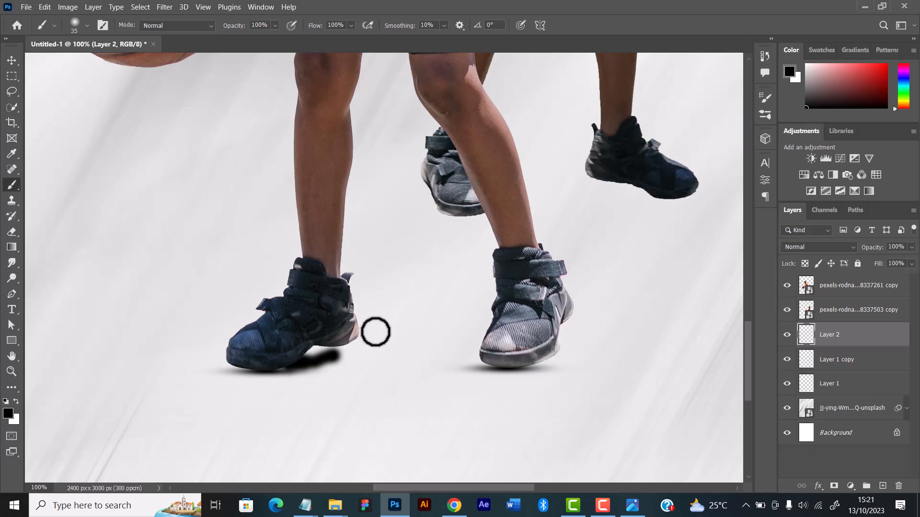
{"action": "left_click", "coordinate": [11, 62]}
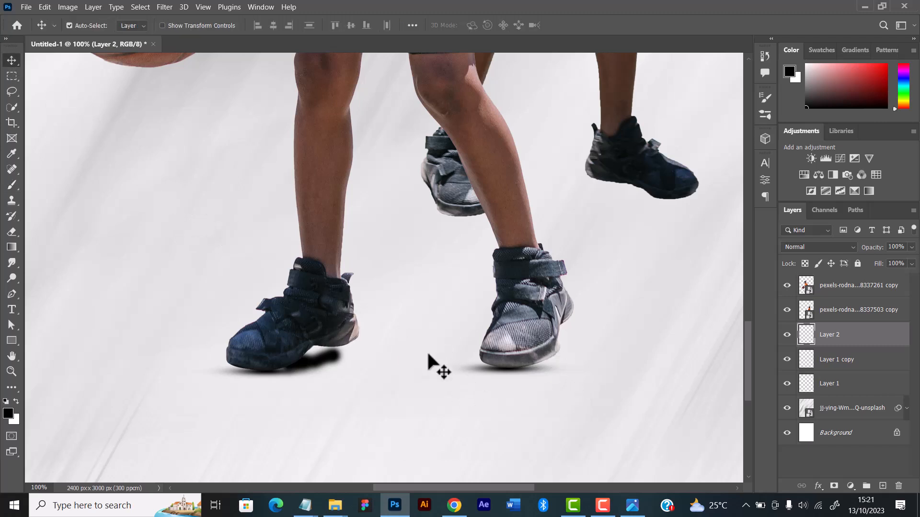
{"action": "right_click", "coordinate": [855, 331]}
{"action": "left_click", "coordinate": [725, 174]}
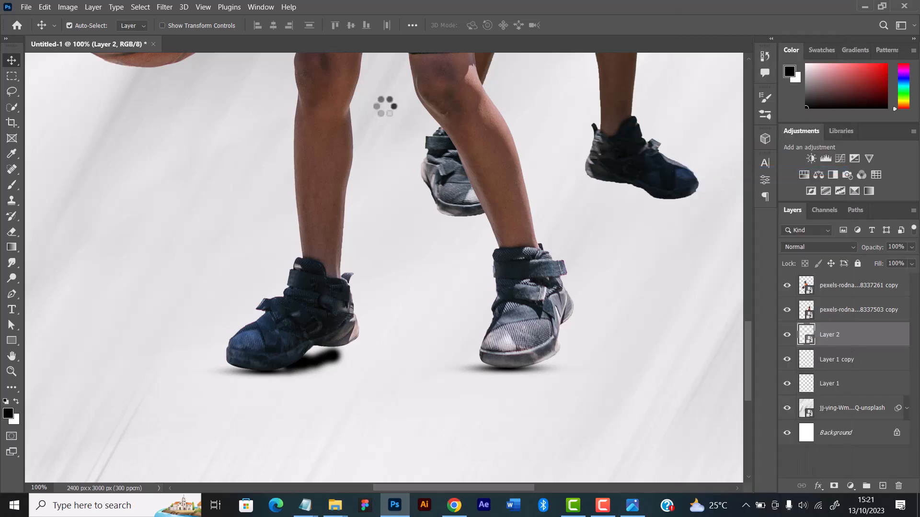
Apply a Gaussian Blur with a 36.0-pixel radius to the heel shadow layer
{"action": "left_click", "coordinate": [203, 7]}
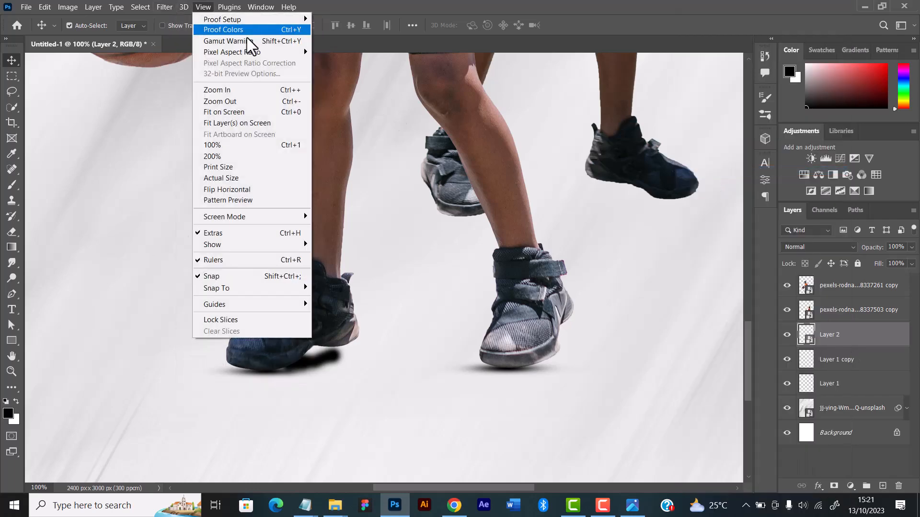
{"action": "mouse_move", "coordinate": [148, 7]}
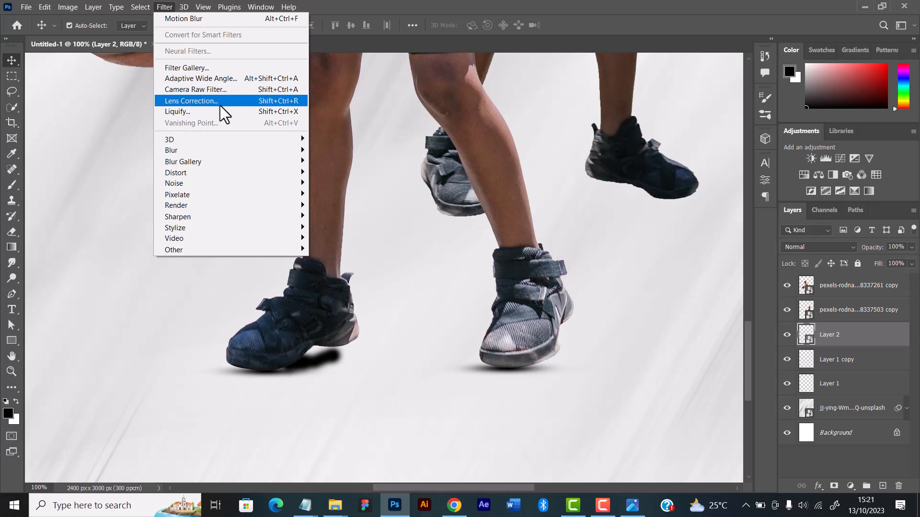
{"action": "mouse_move", "coordinate": [201, 150]}
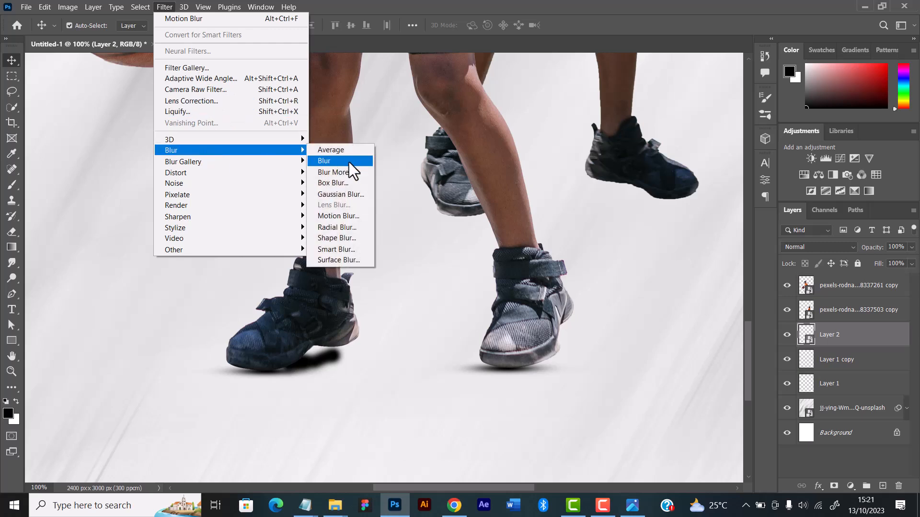
{"action": "left_click", "coordinate": [331, 193]}
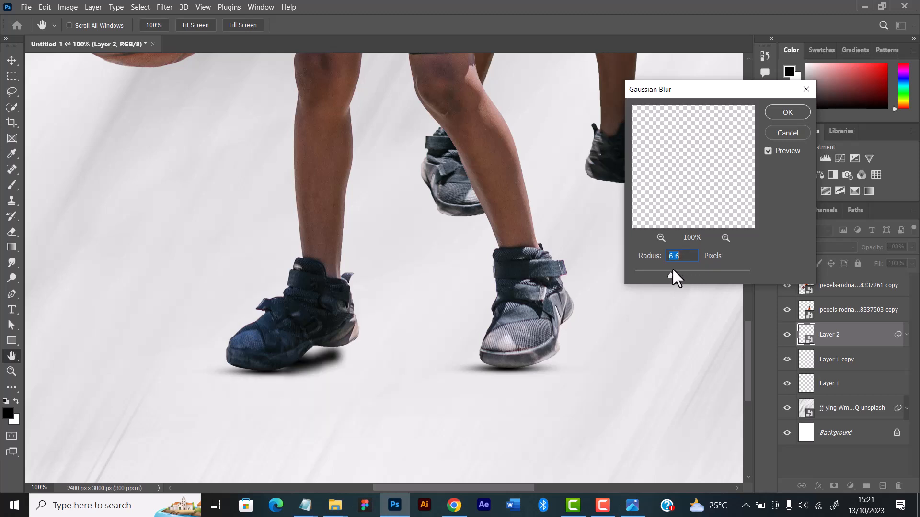
{"action": "left_click_drag", "start_coordinate": [672, 270], "coordinate": [693, 274]}
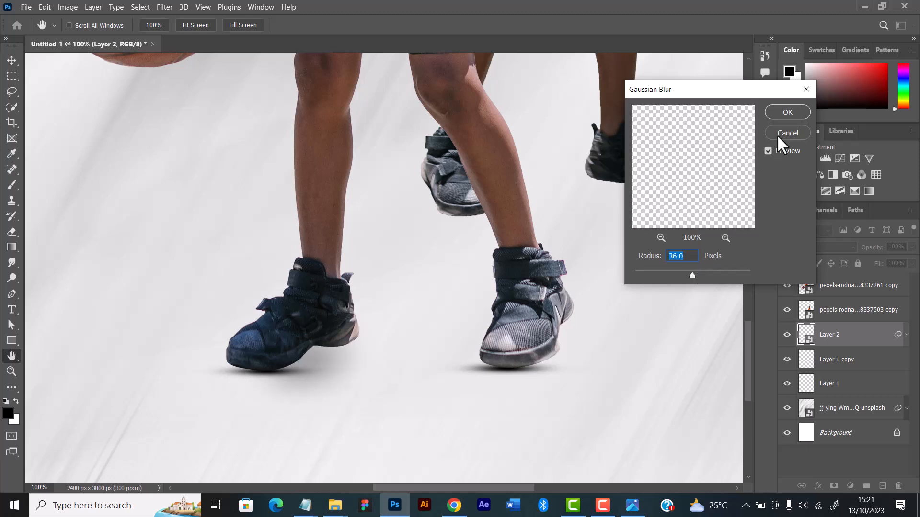
{"action": "left_click", "coordinate": [786, 113]}
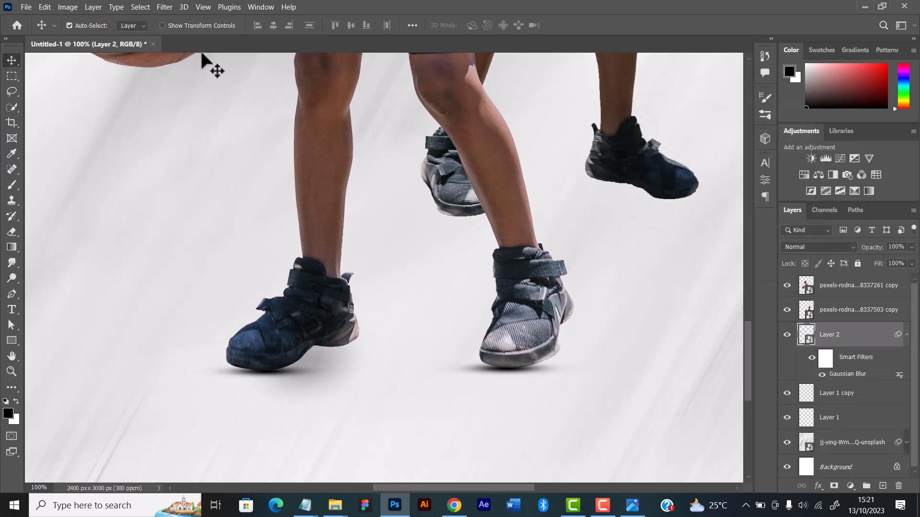
Add a Motion Blur to the heel shadow layer with a 4° angle and a 162-pixel distance
{"action": "left_click", "coordinate": [162, 5]}
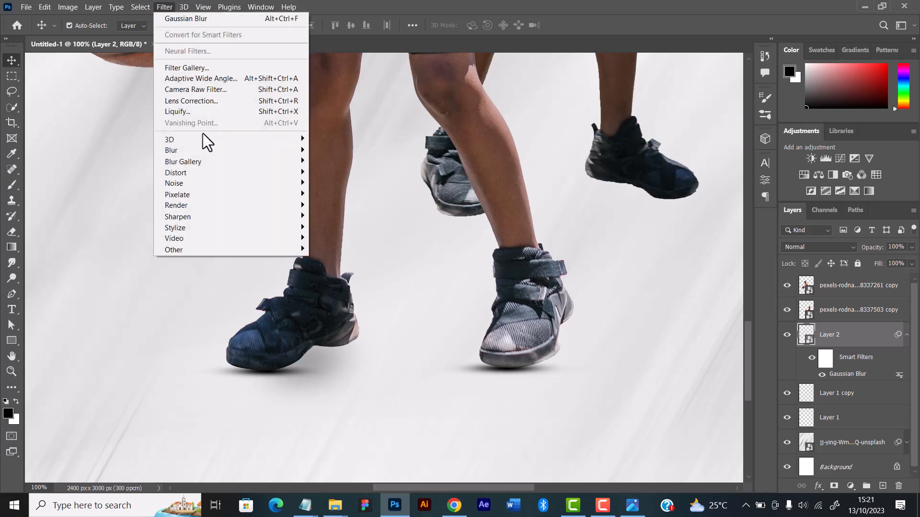
{"action": "mouse_move", "coordinate": [297, 150]}
{"action": "left_click", "coordinate": [340, 216]}
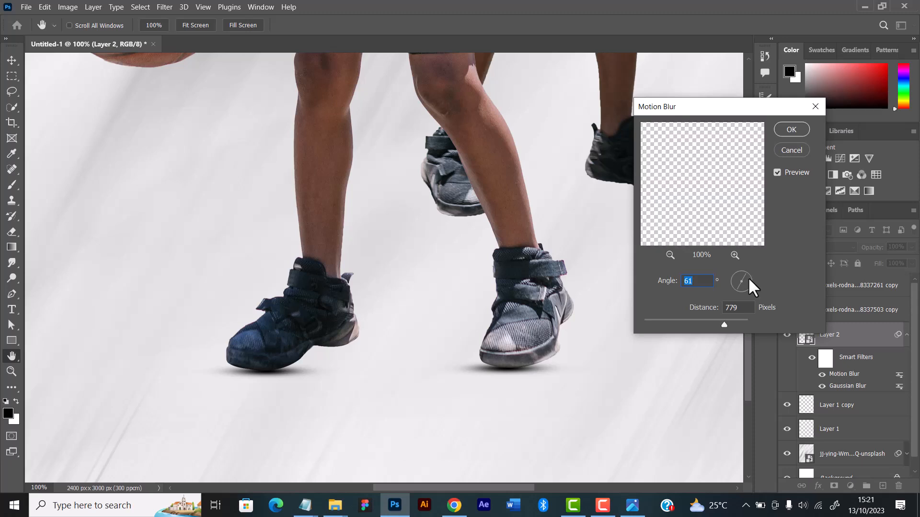
{"action": "type", "text": "4"}
{"action": "key", "text": "Tab"}
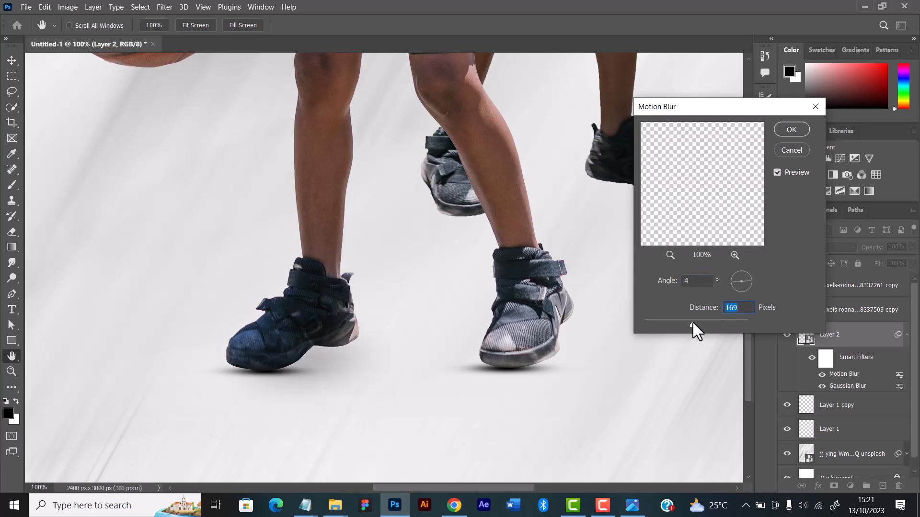
{"action": "mouse_move", "coordinate": [692, 323]}
{"action": "left_mouse_down"}
{"action": "mouse_move", "coordinate": [673, 327]}
{"action": "mouse_move", "coordinate": [684, 325]}
{"action": "left_mouse_up"}
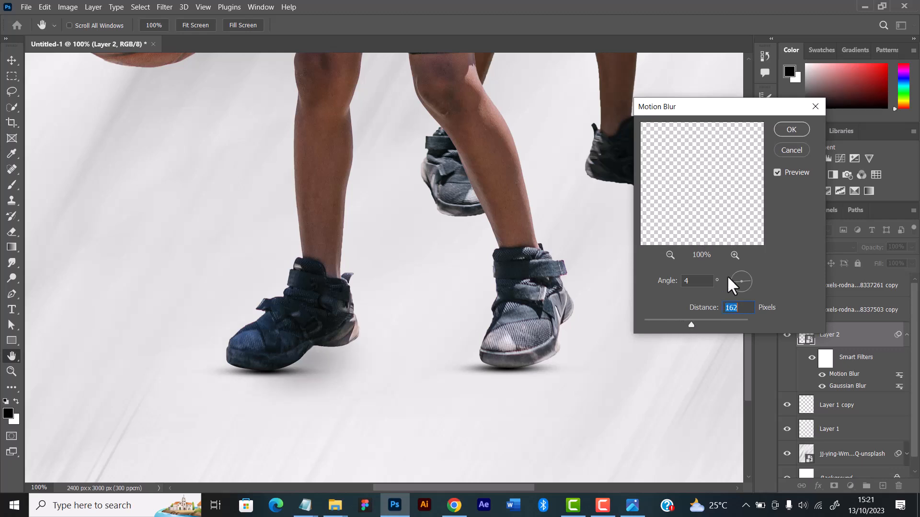
{"action": "left_click", "coordinate": [791, 128]}
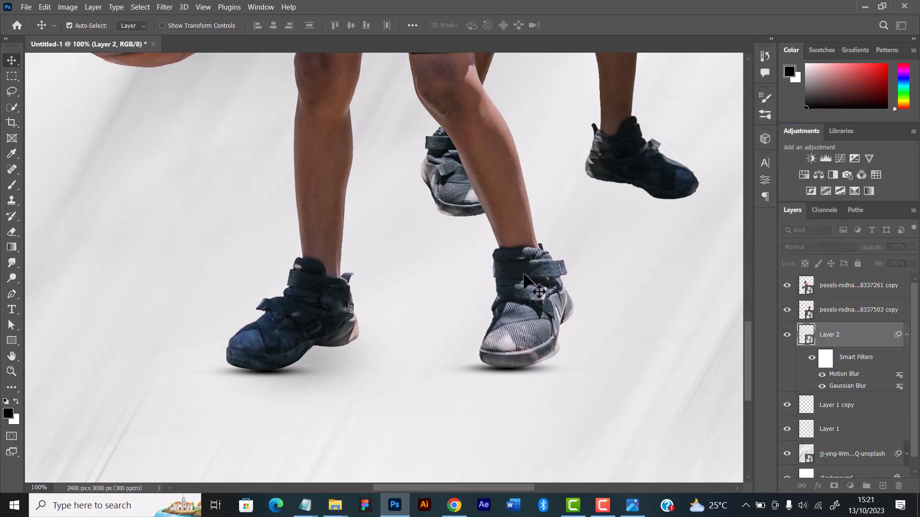
Transform the heel shadow to about 126.55% width and 68.91% height, keeping it tucked beneath the shoe
{"action": "key", "text": "ctrl+t"}
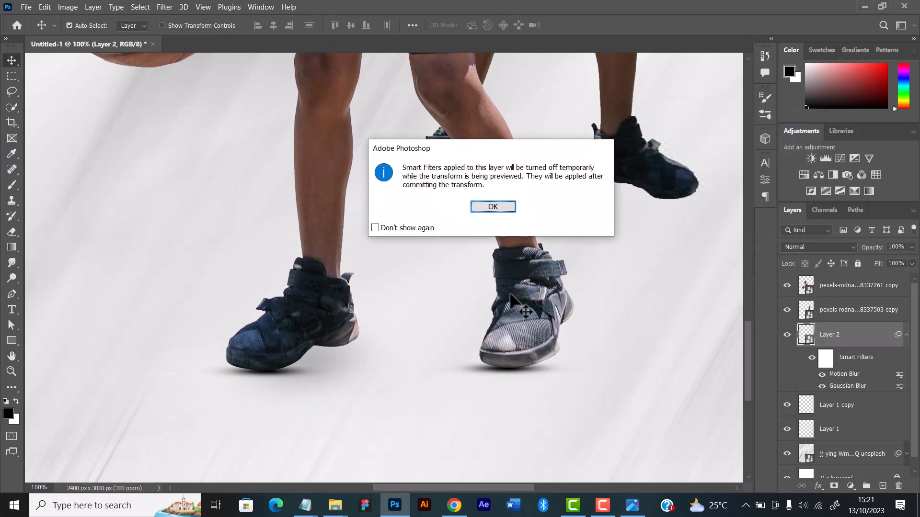
{"action": "left_click", "coordinate": [491, 213]}
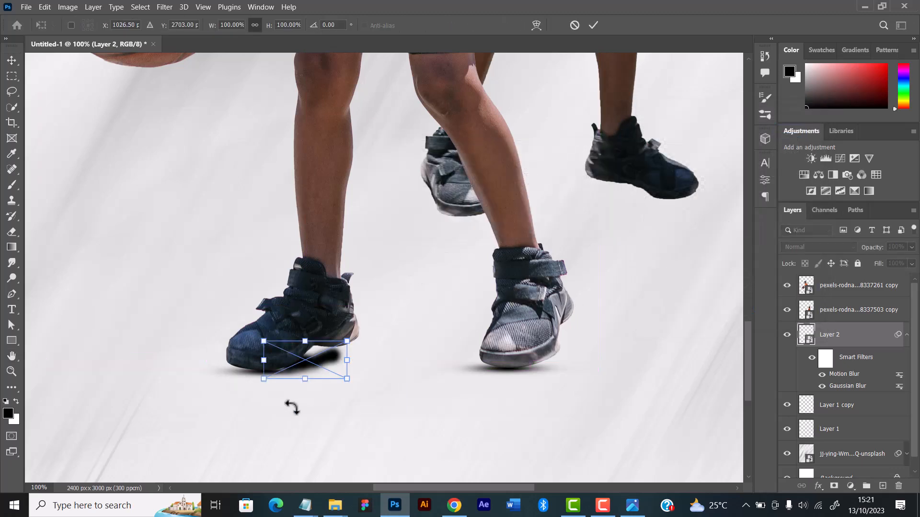
{"action": "left_click_drag", "start_coordinate": [305, 378], "coordinate": [342, 358]}
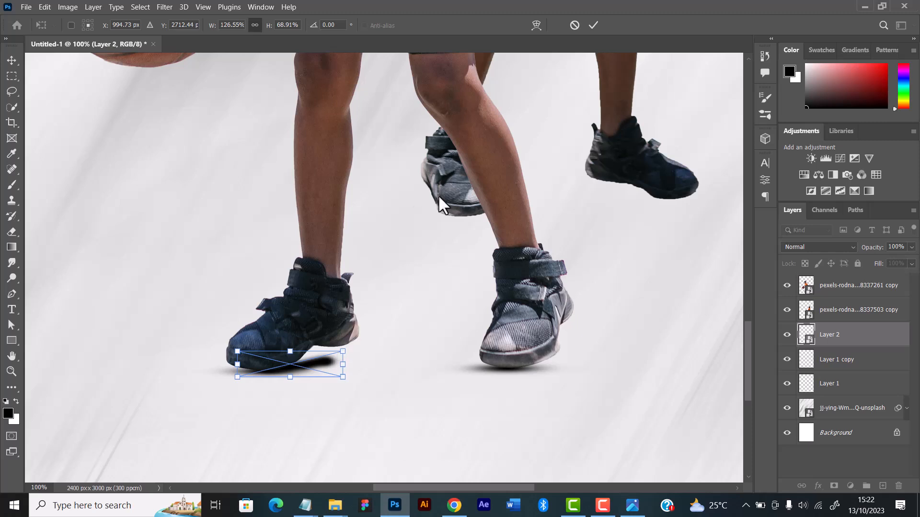
{"action": "left_click", "coordinate": [593, 26]}
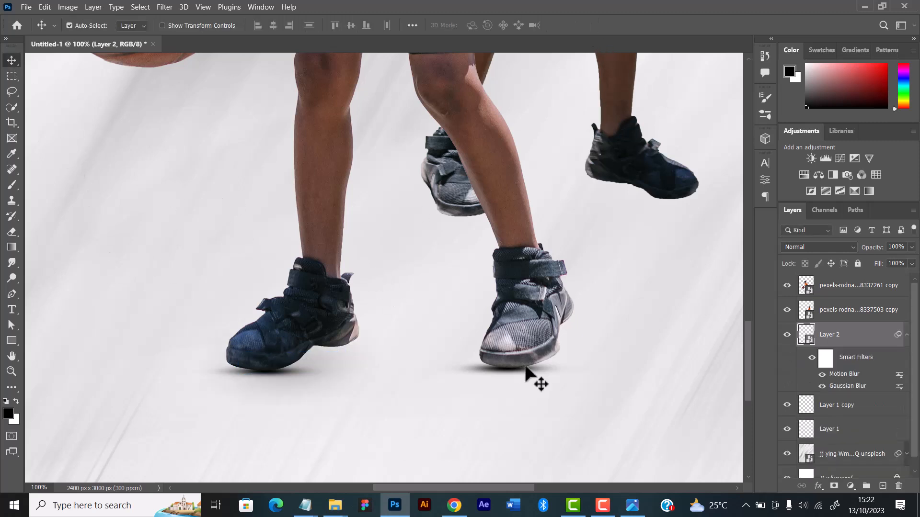
Turn off the Gaussian Blur smart filter on the heel shadow layer and check the shadows in the whole composition
{"action": "left_click", "coordinate": [821, 386]}
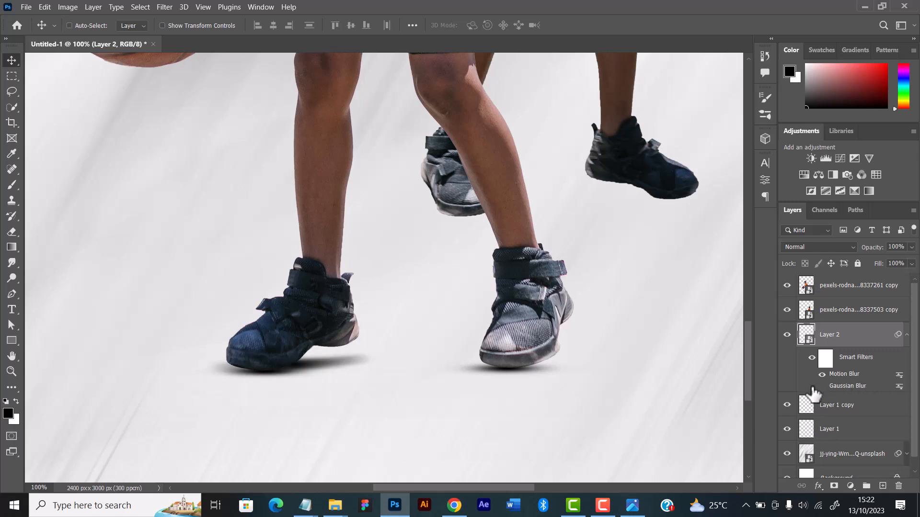
{"action": "key", "text": "ctrl+minus"}
{"action": "key", "text": "ctrl+minus"}
{"action": "key", "text": "ctrl+minus"}
{"action": "key", "text": "ctrl+minus"}
{"action": "key", "text": "ctrl+minus"}
{"action": "key", "text": "ctrl+plus"}
{"action": "key", "text": "ctrl+plus"}
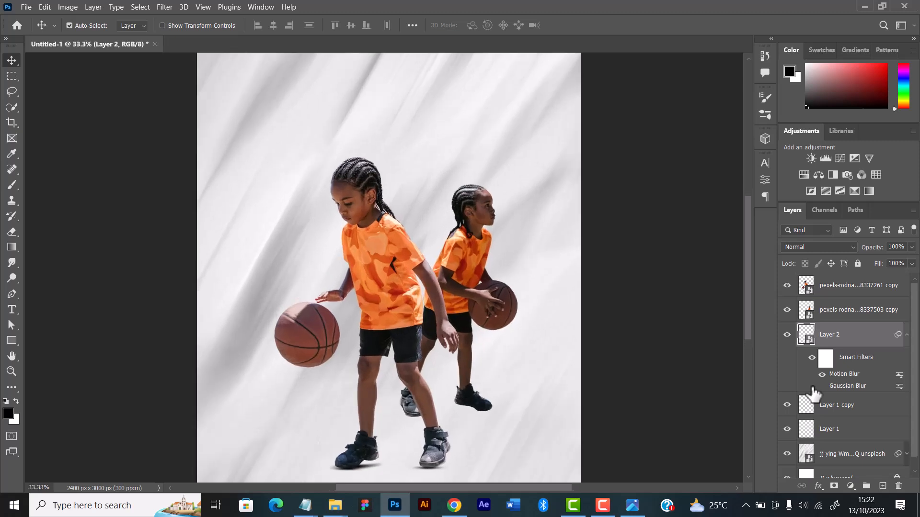
{"action": "scroll", "coordinate": [505, 390], "scroll_direction": "down", "scroll_amount": 3}
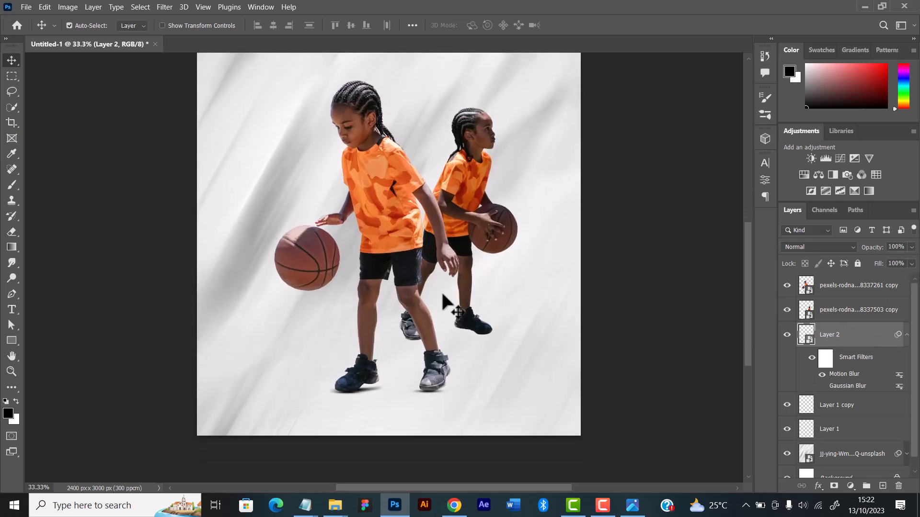
Reduce the fill of the heel shadow layer to 54%
{"action": "scroll", "coordinate": [308, 322], "scroll_direction": "up", "scroll_amount": 3, "text": "alt"}
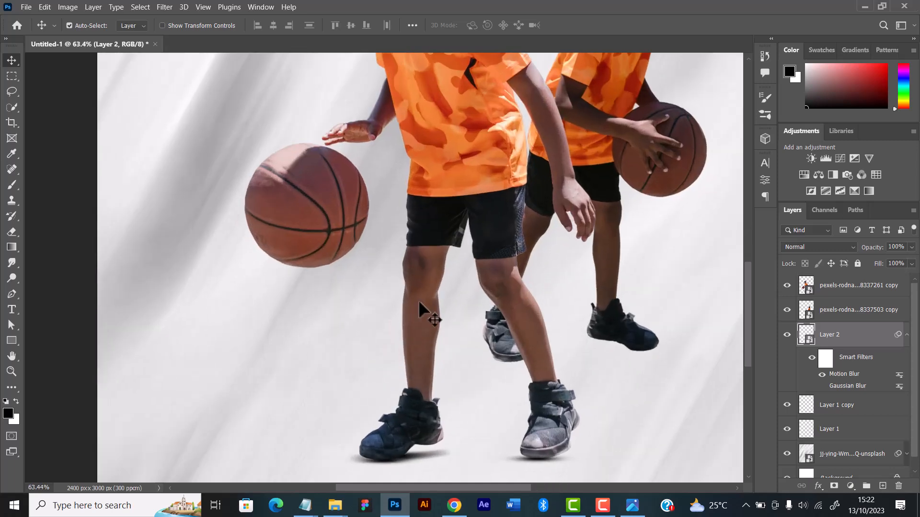
{"action": "scroll", "coordinate": [420, 302], "scroll_direction": "up", "scroll_amount": 4, "text": "alt"}
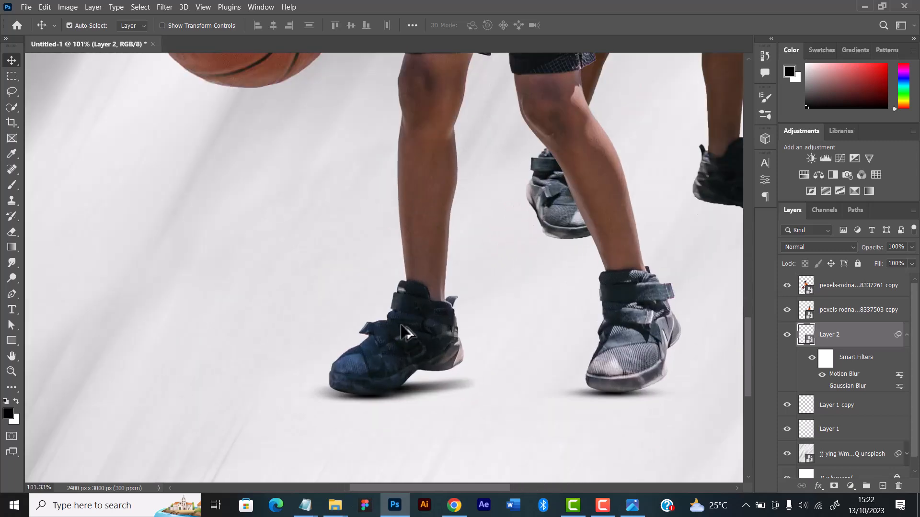
{"action": "scroll", "coordinate": [405, 332], "scroll_direction": "up", "scroll_amount": 2, "text": "alt"}
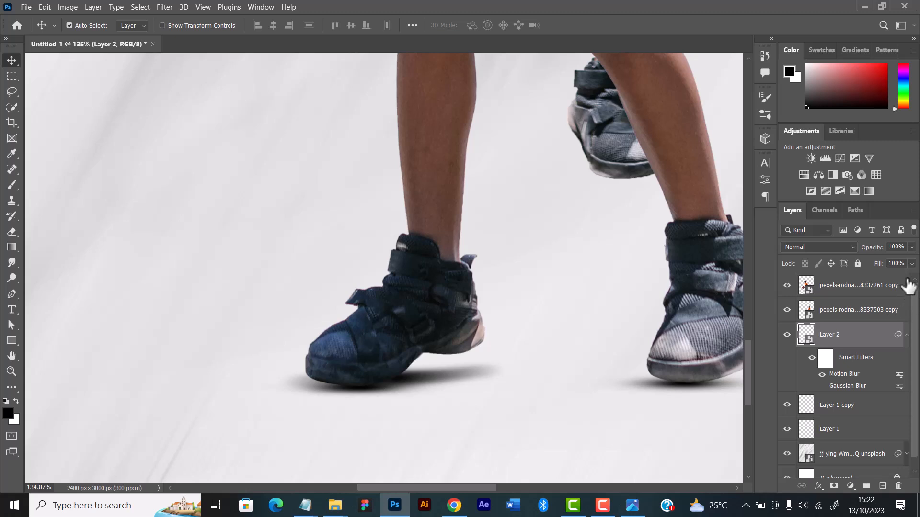
{"action": "left_click_drag", "start_coordinate": [893, 275], "coordinate": [885, 276]}
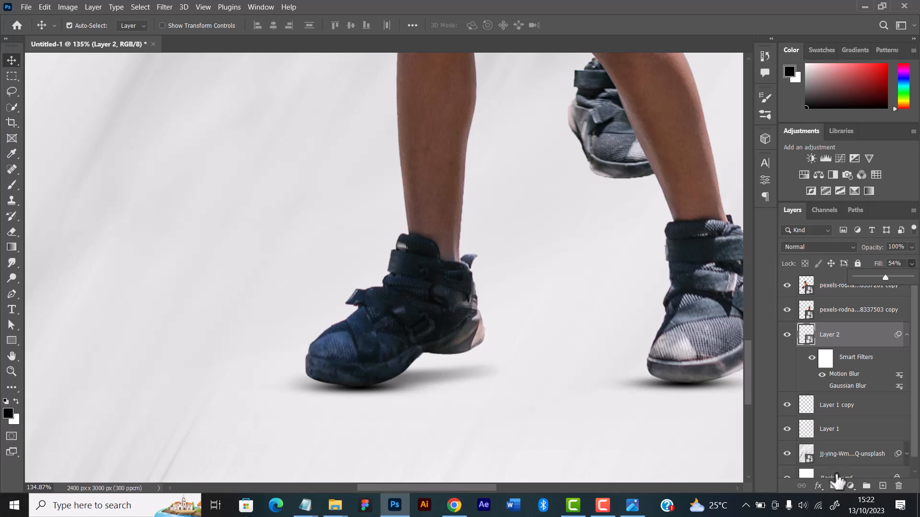
Add a layer mask to the heel shadow layer and soften the shadow on it with a soft black brush
{"action": "left_click", "coordinate": [835, 486]}
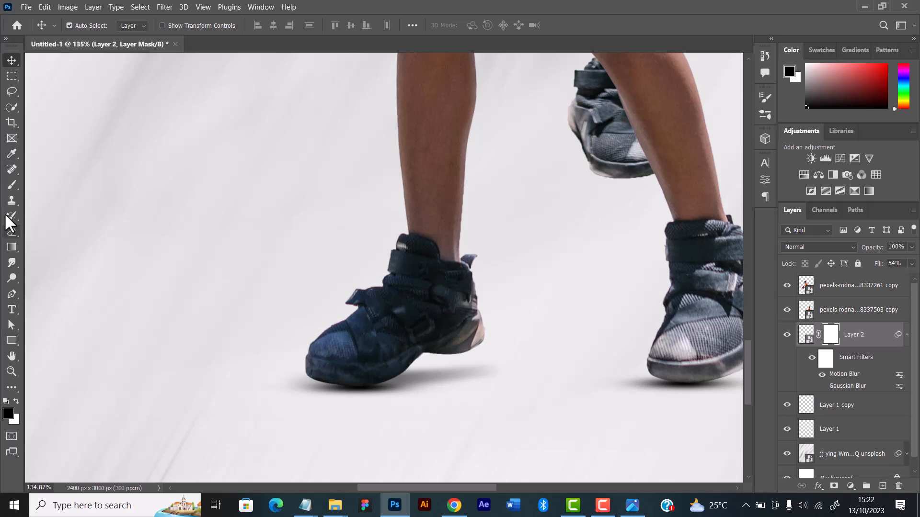
{"action": "left_click", "coordinate": [12, 185]}
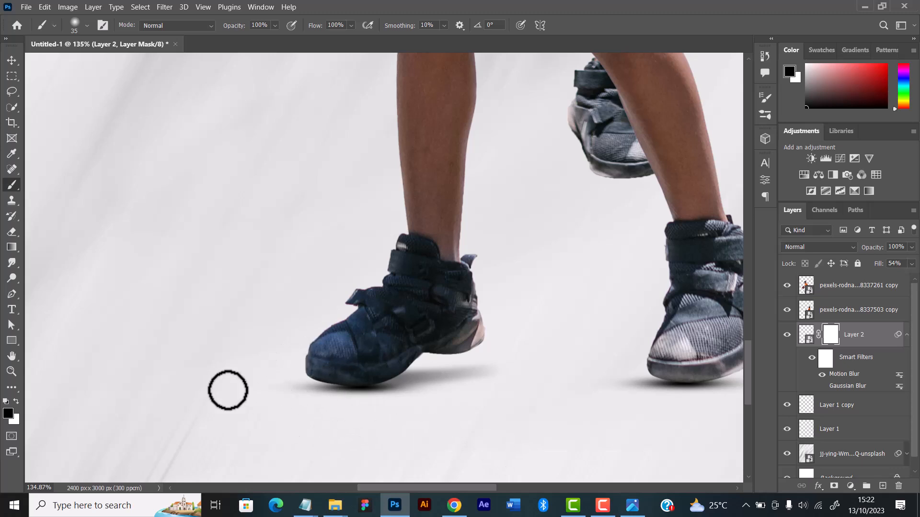
{"action": "key", "text": "v"}
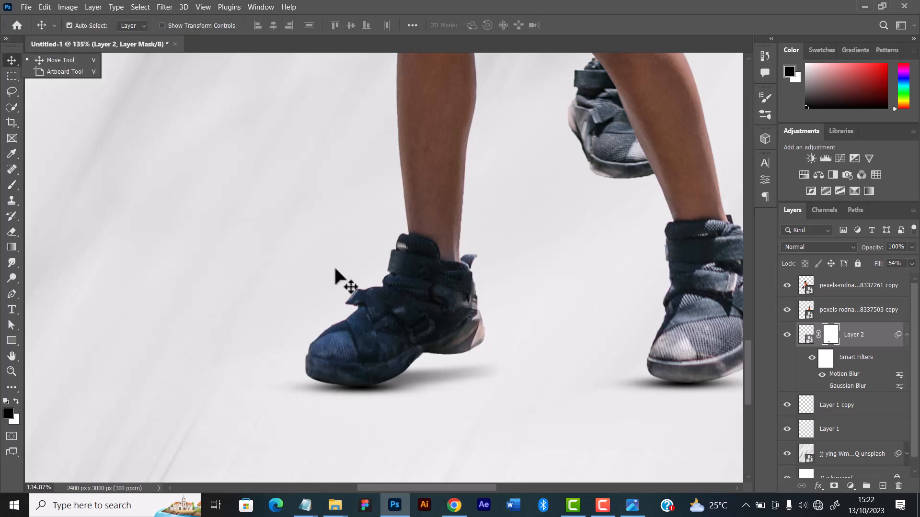
Collapse the smart filter list of the heel shadow layer and check the shadows in the whole composition
{"action": "key", "text": "ctrl+minus"}
{"action": "key", "text": "ctrl+minus"}
{"action": "key", "text": "ctrl+minus"}
{"action": "key", "text": "ctrl+minus"}
{"action": "key", "text": "ctrl+minus"}
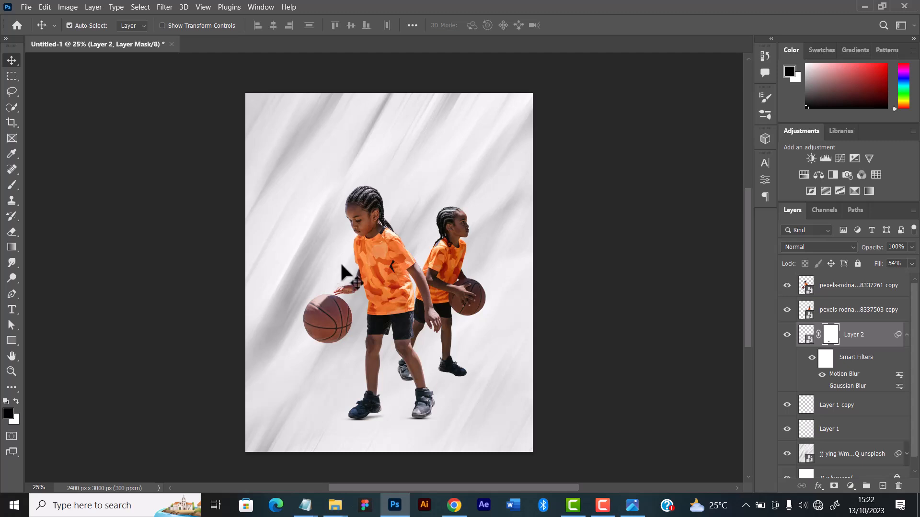
{"action": "scroll", "coordinate": [467, 411], "scroll_direction": "down", "scroll_amount": 1}
{"action": "scroll", "coordinate": [467, 411], "scroll_direction": "up", "scroll_amount": 1}
{"action": "left_click", "coordinate": [906, 335]}
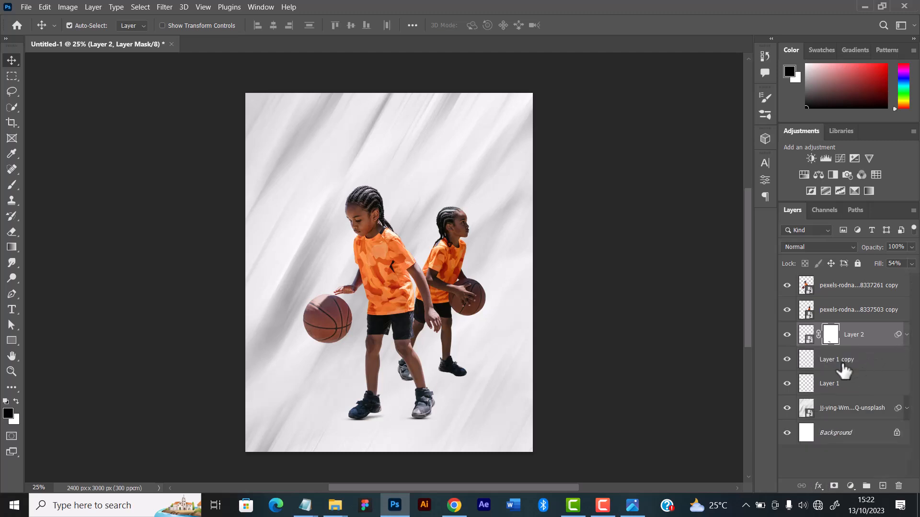
{"action": "scroll", "coordinate": [625, 378], "scroll_direction": "up", "scroll_amount": 10}
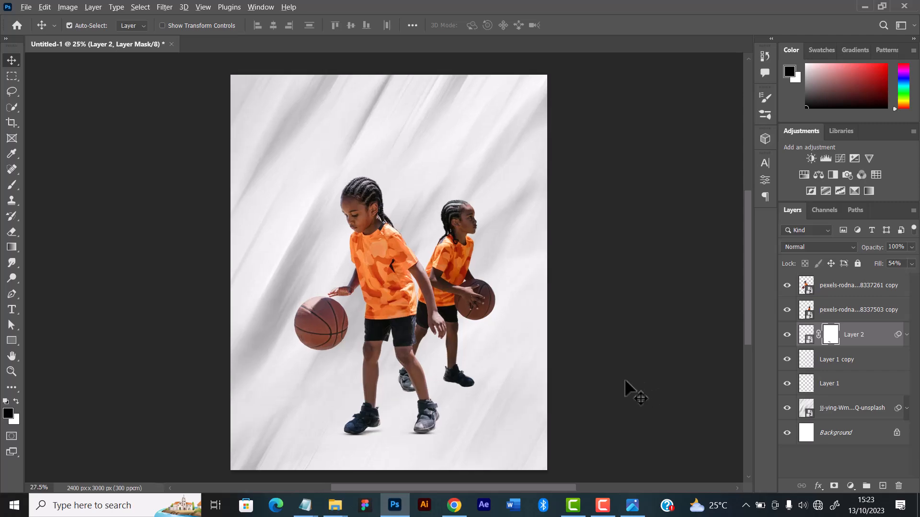
Hide the front player's layer to work on the rear player's feet
{"action": "left_click_drag", "start_coordinate": [610, 348], "coordinate": [473, 181]}
{"action": "scroll", "coordinate": [435, 250], "scroll_direction": "down", "scroll_amount": 5}
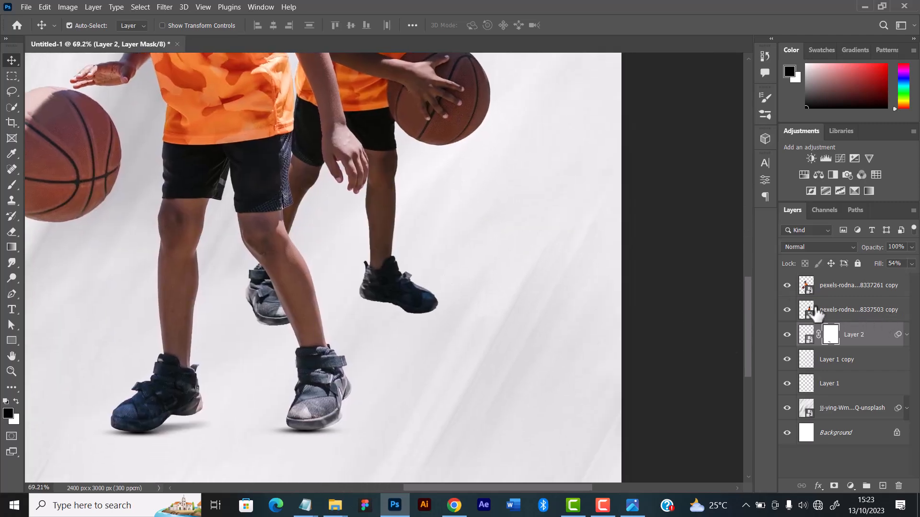
{"action": "left_click", "coordinate": [787, 286]}
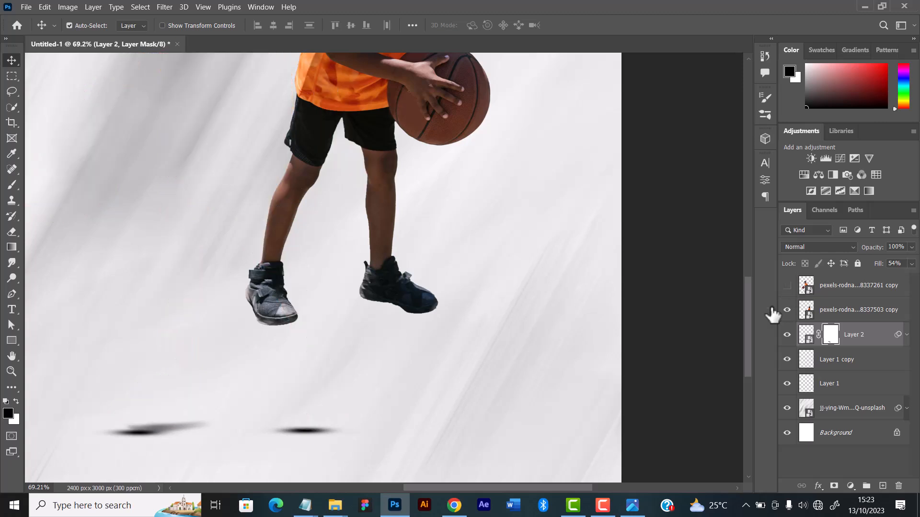
{"action": "scroll", "coordinate": [192, 293], "scroll_direction": "up", "scroll_amount": 2}
{"action": "scroll", "coordinate": [223, 293], "scroll_direction": "down", "scroll_amount": 2}
{"action": "scroll", "coordinate": [230, 303], "scroll_direction": "up", "scroll_amount": 4}
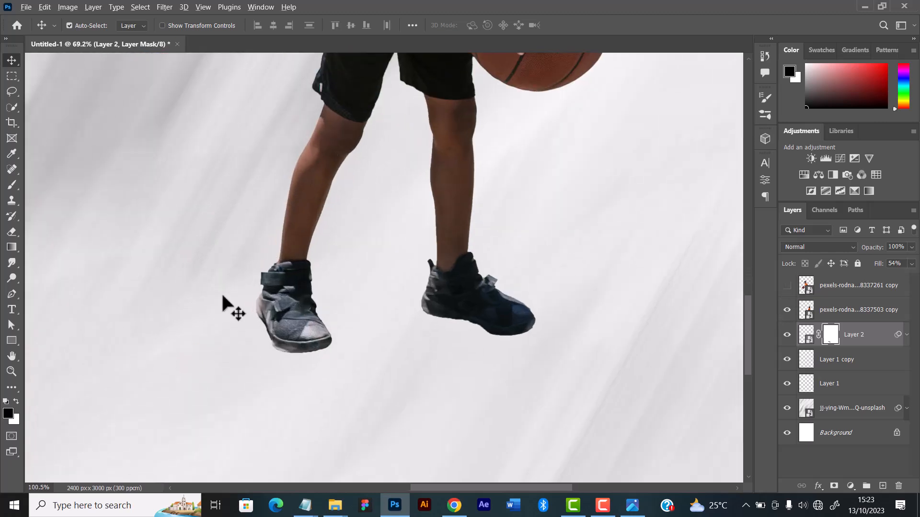
{"action": "scroll", "coordinate": [343, 314], "scroll_direction": "up", "scroll_amount": 2}
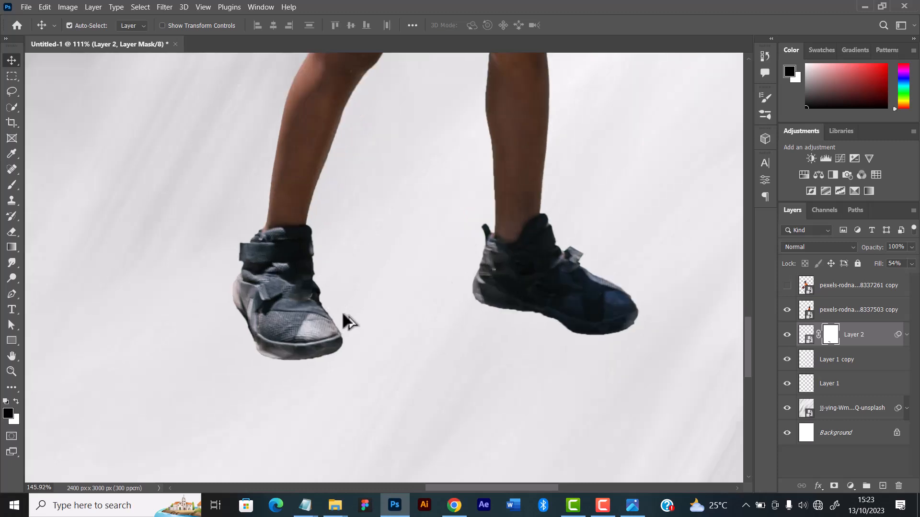
Create a new layer above the heel shadow layer and dab one soft black spot below the rear player's dark blue shoe
{"action": "key", "text": "ctrl+shift+n"}
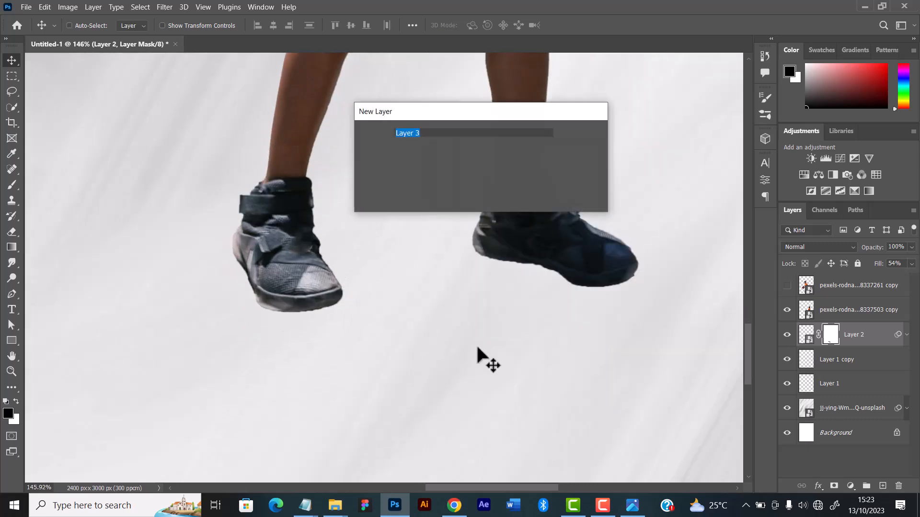
{"action": "key", "text": "Return"}
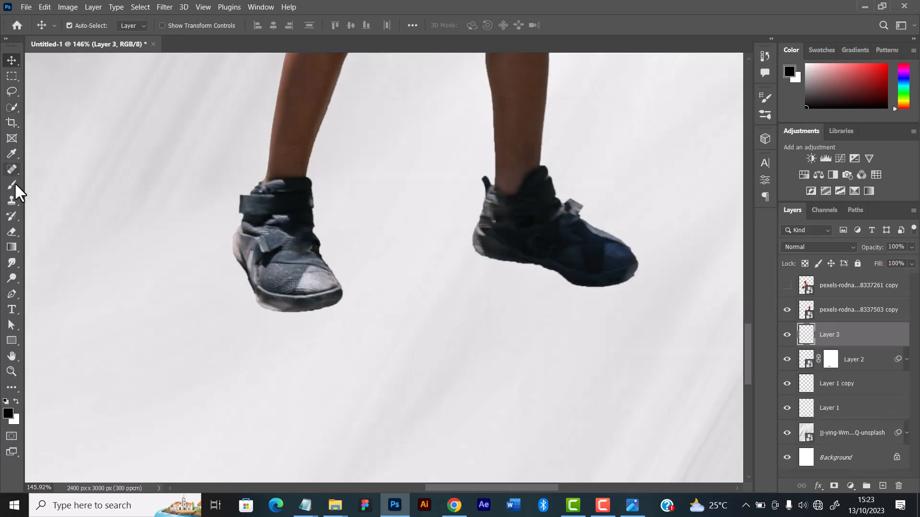
{"action": "left_click", "coordinate": [13, 185]}
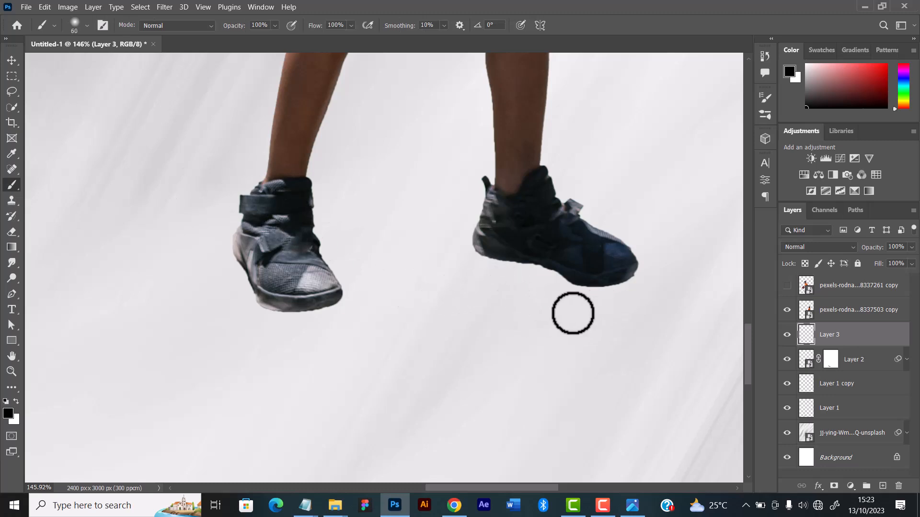
{"action": "key", "text": "bracketright"}
{"action": "key", "text": "bracketright"}
{"action": "key", "text": "bracketright"}
{"action": "key", "text": "bracketright"}
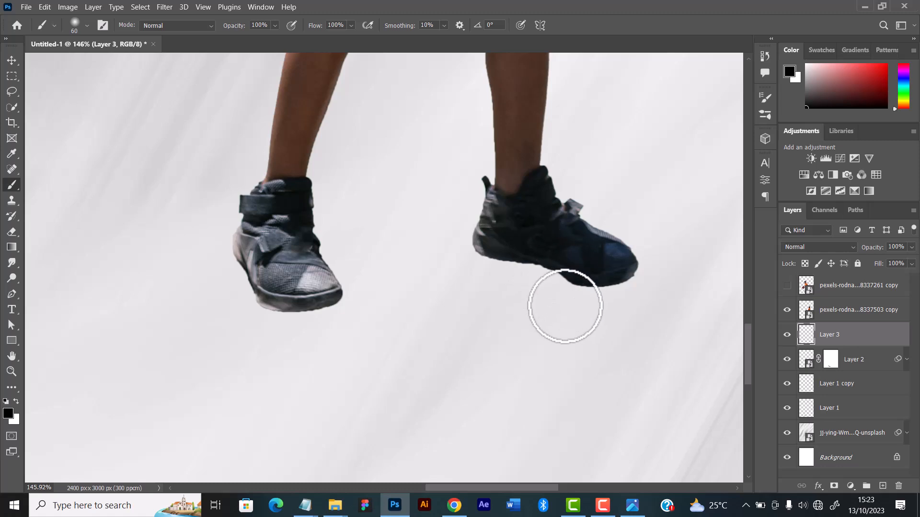
{"action": "left_click", "coordinate": [551, 312]}
{"action": "left_click", "coordinate": [12, 60]}
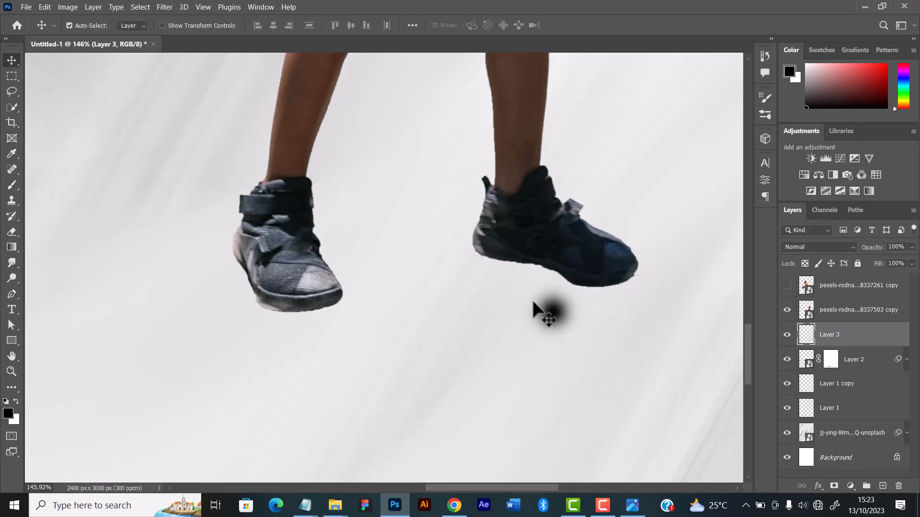
Transform the black spot to 257.89% width and 23.96% height and place it as a flat shadow under the toe of the dark blue shoe
{"action": "left_click_drag", "start_coordinate": [551, 315], "coordinate": [507, 327]}
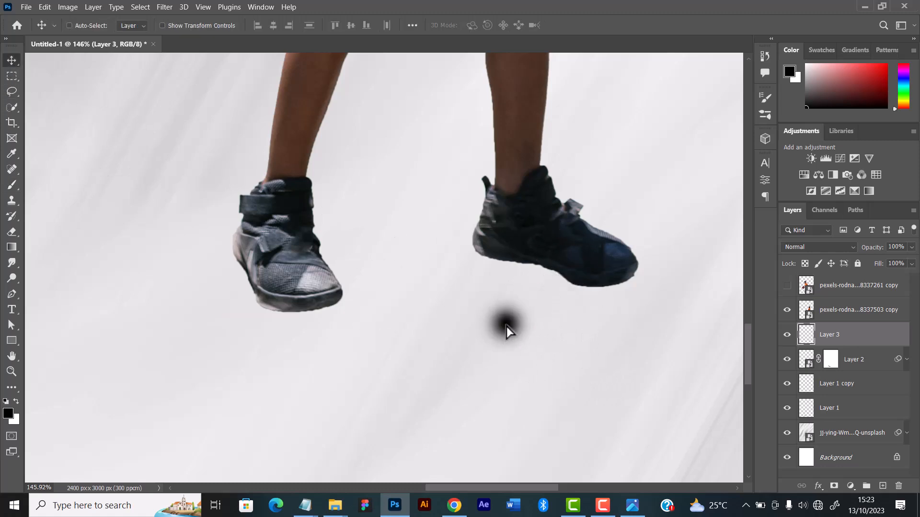
{"action": "key", "text": "ctrl+t"}
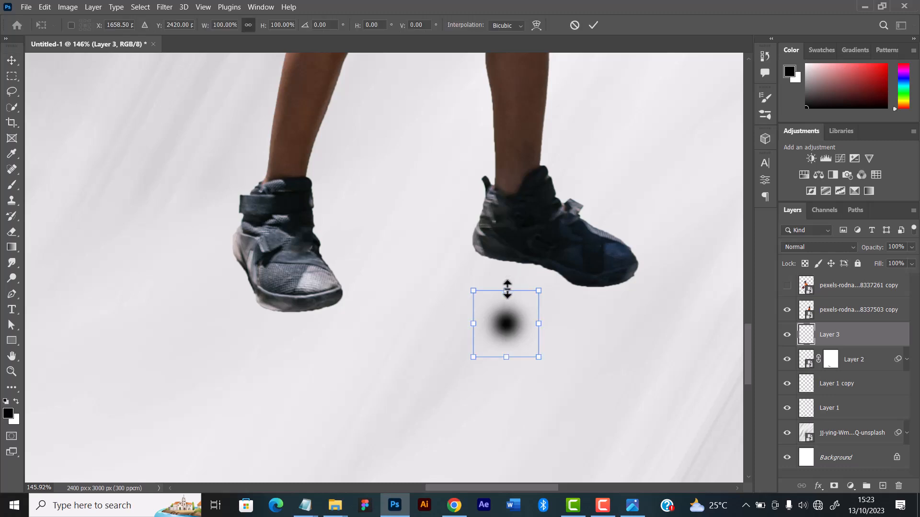
{"action": "mouse_move", "coordinate": [507, 289]}
{"action": "left_mouse_down"}
{"action": "mouse_move", "coordinate": [499, 349]}
{"action": "mouse_move", "coordinate": [499, 340]}
{"action": "mouse_move", "coordinate": [570, 349]}
{"action": "mouse_move", "coordinate": [611, 301]}
{"action": "mouse_move", "coordinate": [604, 287]}
{"action": "mouse_move", "coordinate": [712, 292]}
{"action": "mouse_move", "coordinate": [646, 288]}
{"action": "left_mouse_up"}
{"action": "key", "text": "Right"}
{"action": "key", "text": "Right"}
{"action": "key", "text": "Right"}
{"action": "key", "text": "Right"}
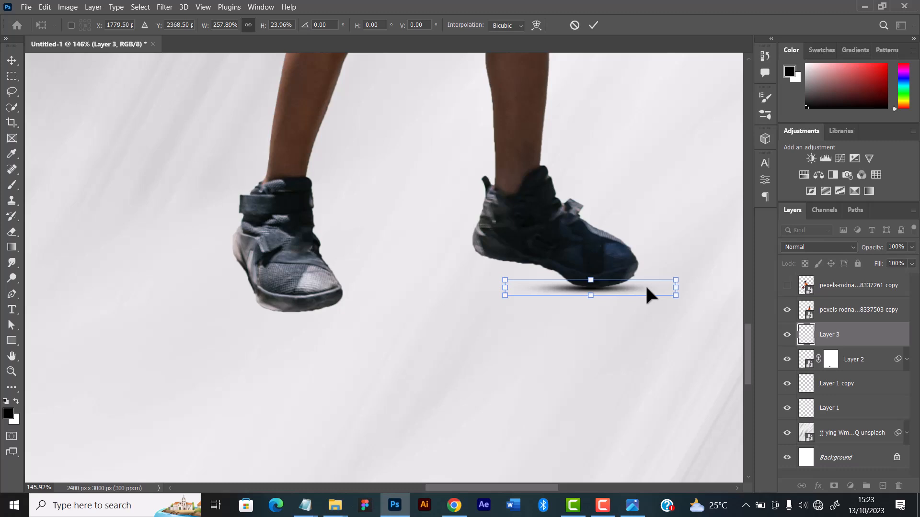
{"action": "key", "text": "Up"}
{"action": "key", "text": "Up"}
{"action": "key", "text": "Right"}
{"action": "key", "text": "Down"}
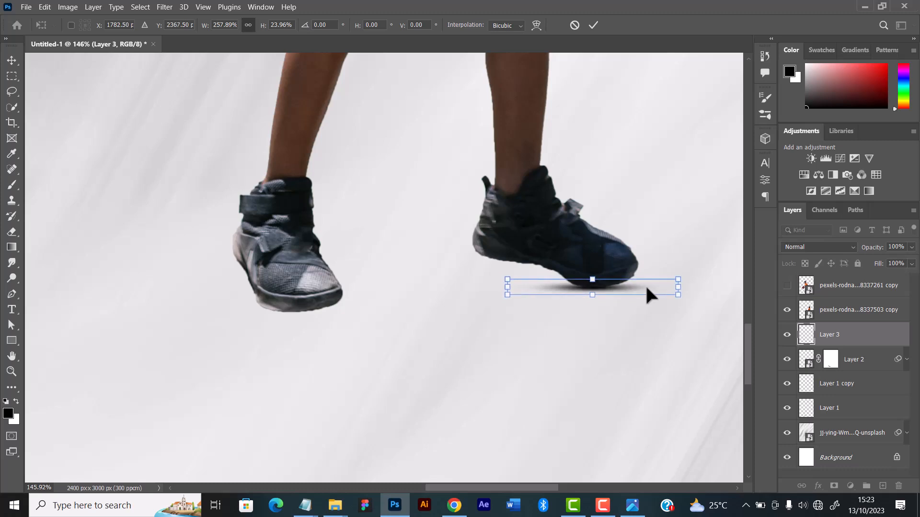
{"action": "left_click", "coordinate": [593, 26]}
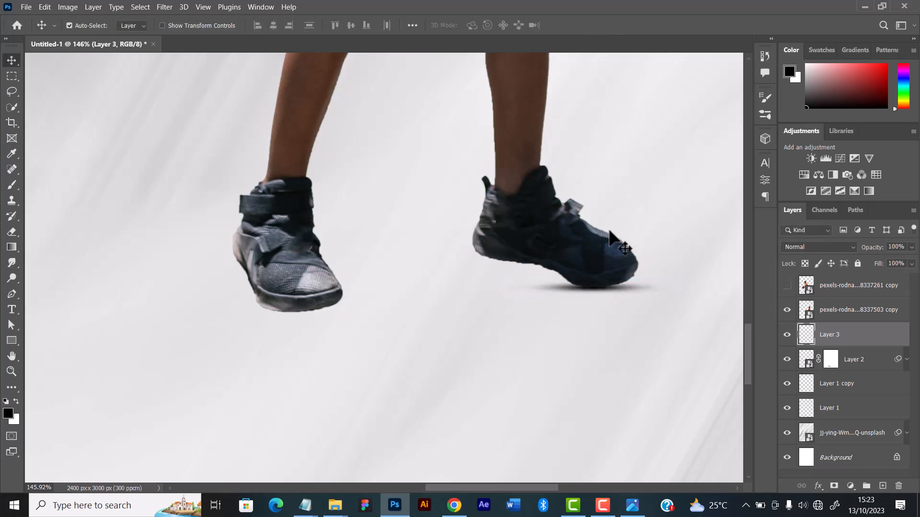
Transform the new toe shadow again to make it slightly taller beneath the rear player's dark blue shoe
{"action": "scroll", "coordinate": [395, 248], "scroll_direction": "down", "scroll_amount": 4}
{"action": "scroll", "coordinate": [396, 247], "scroll_direction": "down", "scroll_amount": 2}
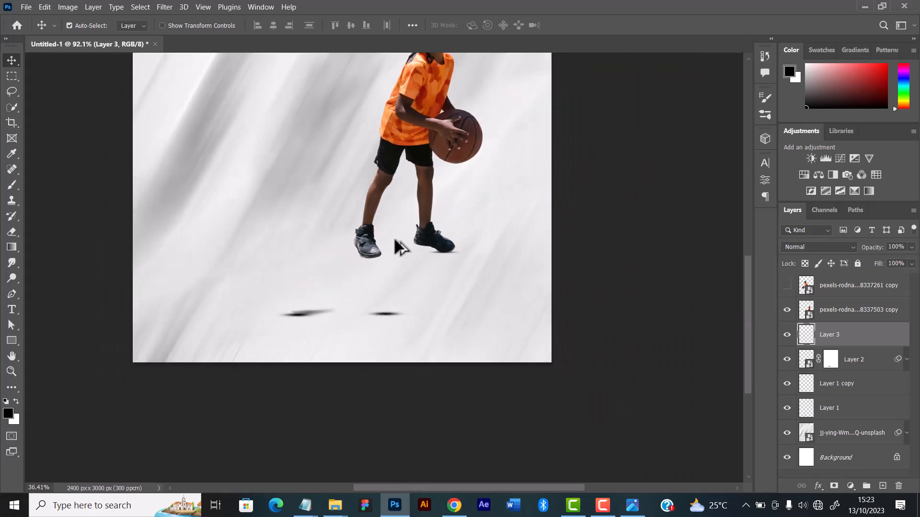
{"action": "scroll", "coordinate": [396, 247], "scroll_direction": "up", "scroll_amount": 2}
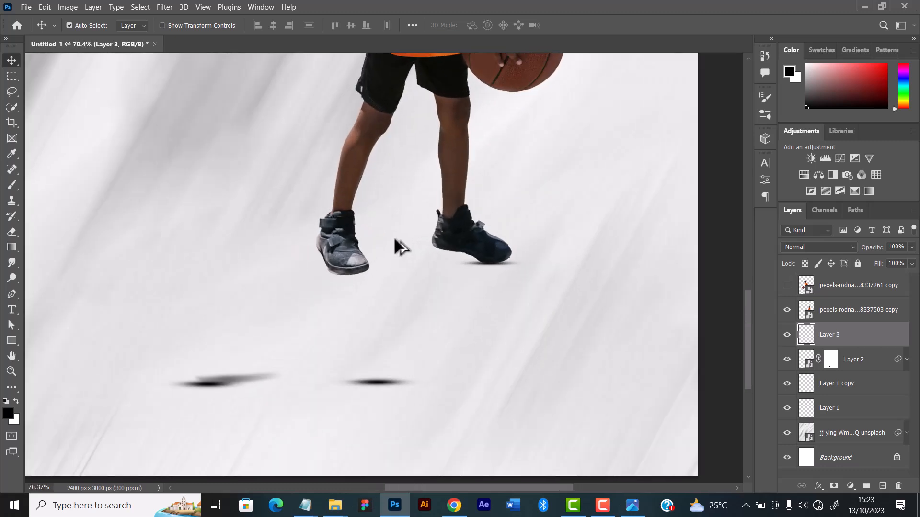
{"action": "scroll", "coordinate": [551, 216], "scroll_direction": "up", "scroll_amount": 1}
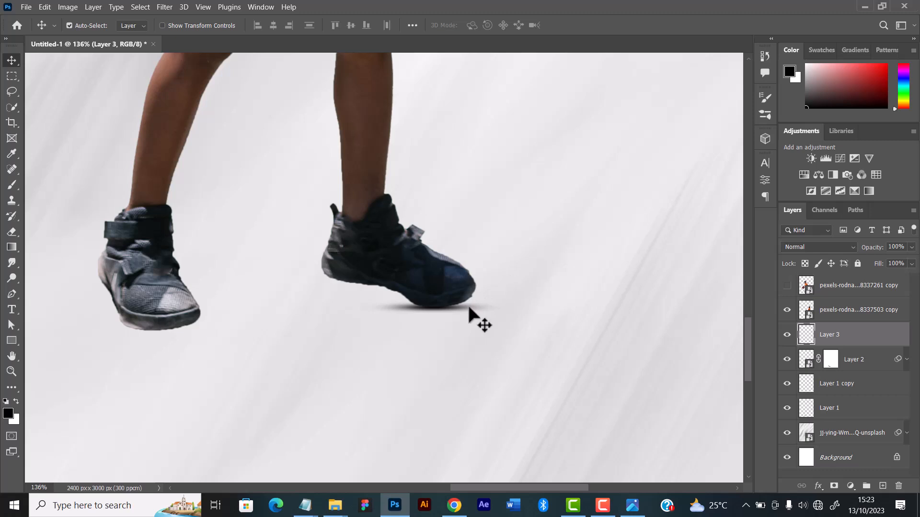
{"action": "key", "text": "ctrl+t"}
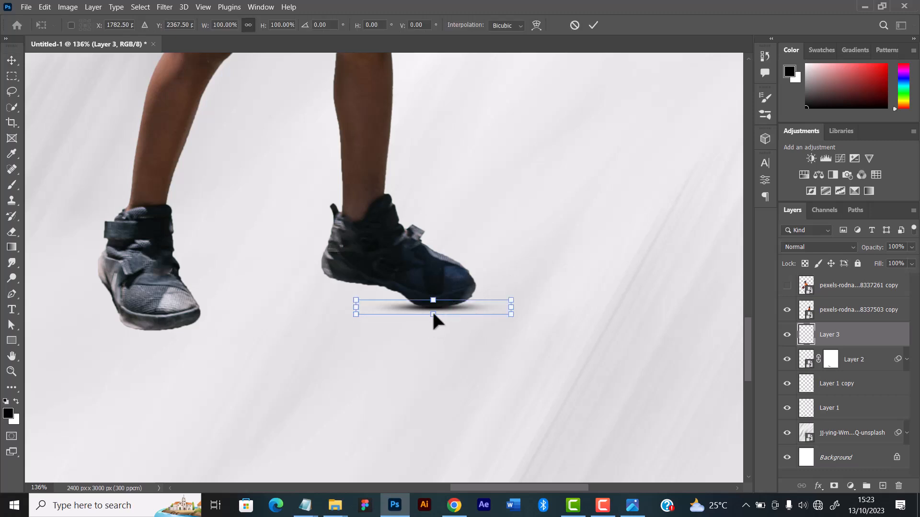
{"action": "left_click_drag", "start_coordinate": [434, 315], "coordinate": [462, 311]}
{"action": "left_click", "coordinate": [595, 25]}
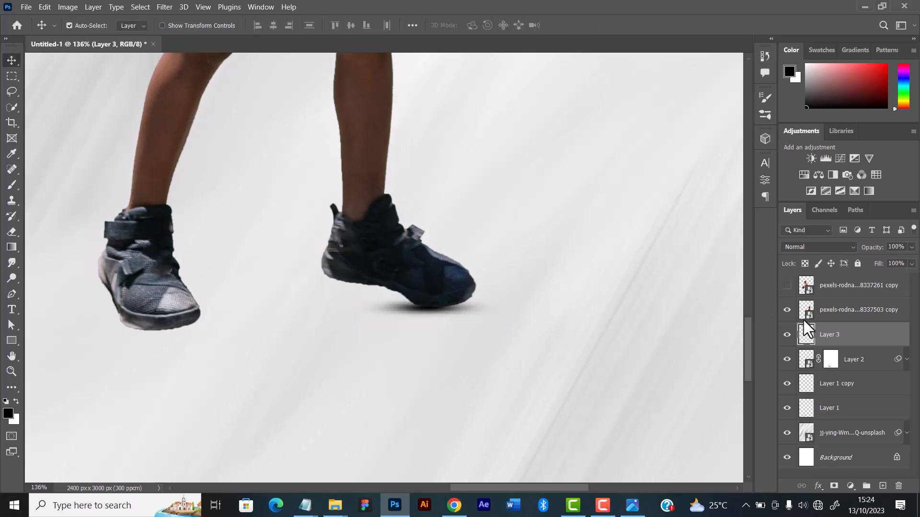
Add a layer mask to the toe shadow layer and fade the shadow's outer end with a soft black brush
{"action": "left_click", "coordinate": [834, 486]}
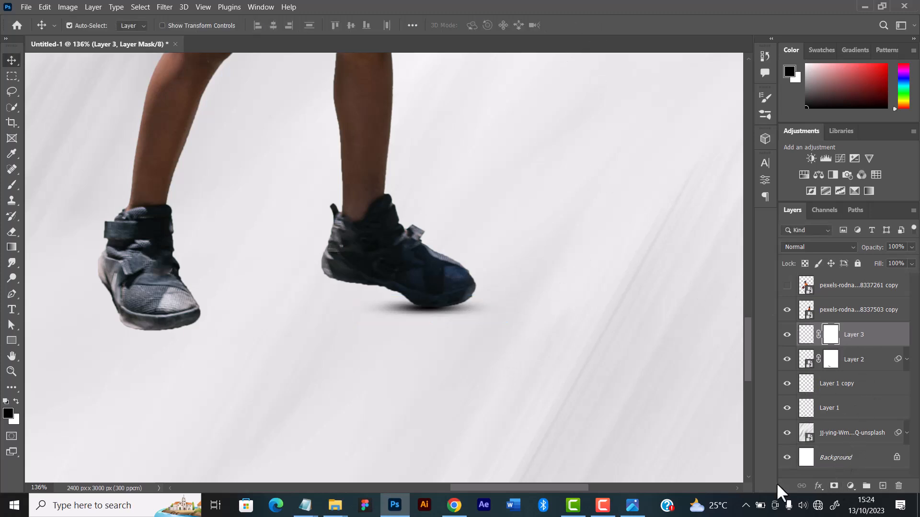
{"action": "left_click", "coordinate": [11, 185]}
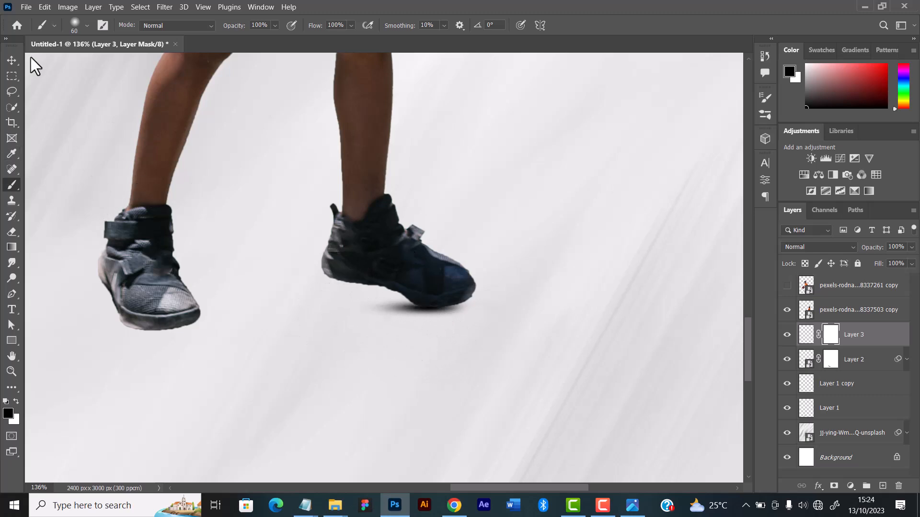
{"action": "left_click", "coordinate": [9, 62]}
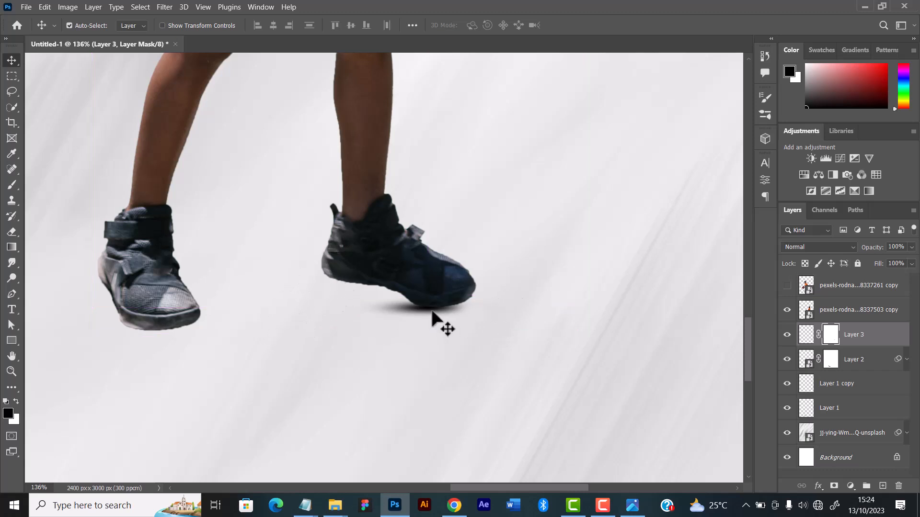
Duplicate the toe shadow beneath the rear player's grey shoe and transform the copy to 106.38% width, 98.42% height, 2.48° rotation and -12.64° horizontal skew
{"action": "left_click_drag", "start_coordinate": [441, 322], "coordinate": [174, 344]}
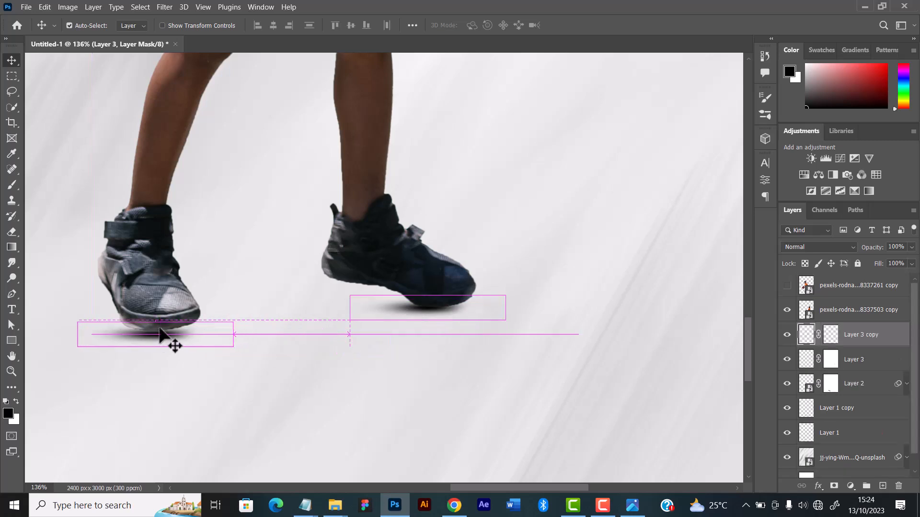
{"action": "left_click", "coordinate": [165, 287]}
{"action": "key", "text": "ctrl+t"}
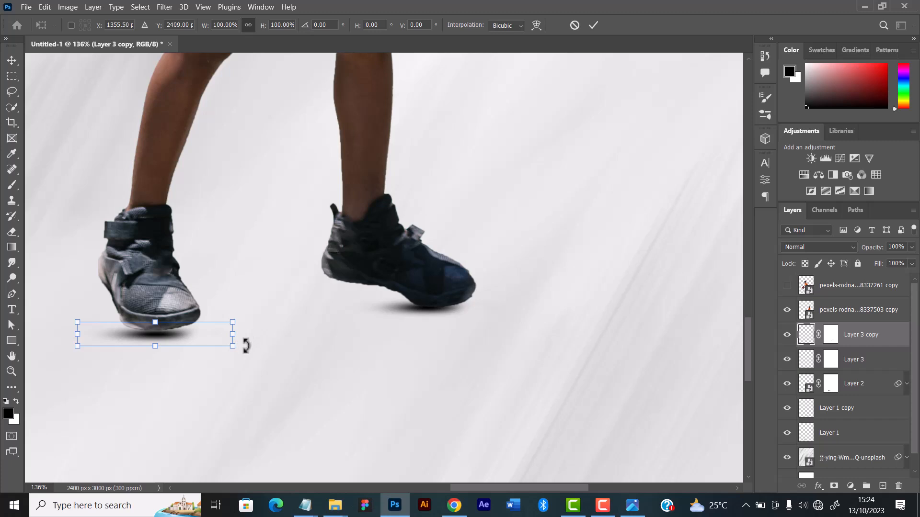
{"action": "left_click_drag", "start_coordinate": [246, 345], "coordinate": [205, 350]}
{"action": "left_click_drag", "start_coordinate": [257, 337], "coordinate": [260, 320]}
{"action": "left_click_drag", "start_coordinate": [197, 348], "coordinate": [196, 341]}
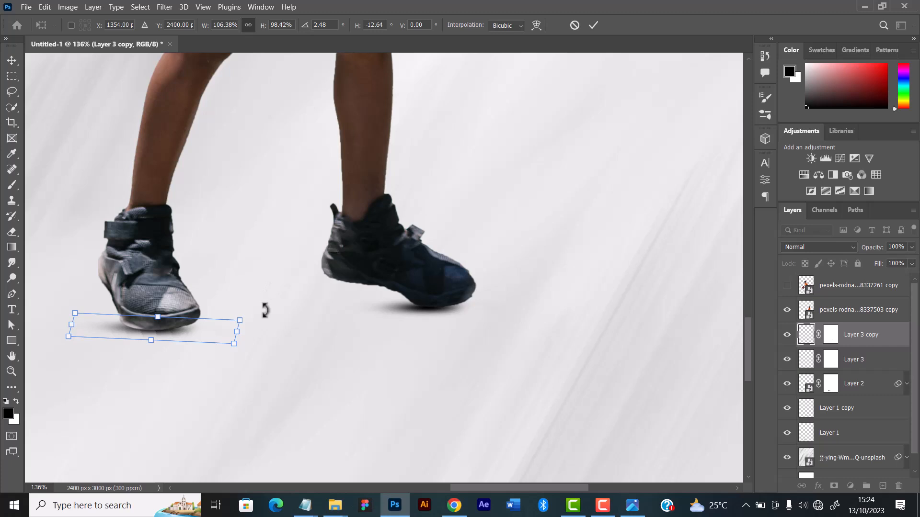
{"action": "left_click_drag", "start_coordinate": [198, 337], "coordinate": [193, 343]}
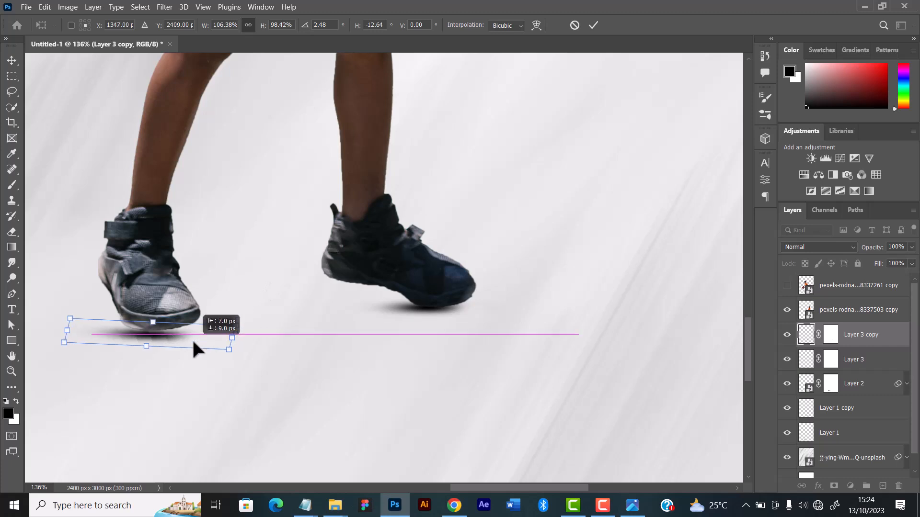
Nudge the copied shadow to X 1356 px, Y 2402 px so it meets the grey shoe's sole, and apply the transform
{"action": "key", "text": "Up"}
{"action": "key", "text": "Up"}
{"action": "key", "text": "Up"}
{"action": "key", "text": "Right"}
{"action": "key", "text": "Right"}
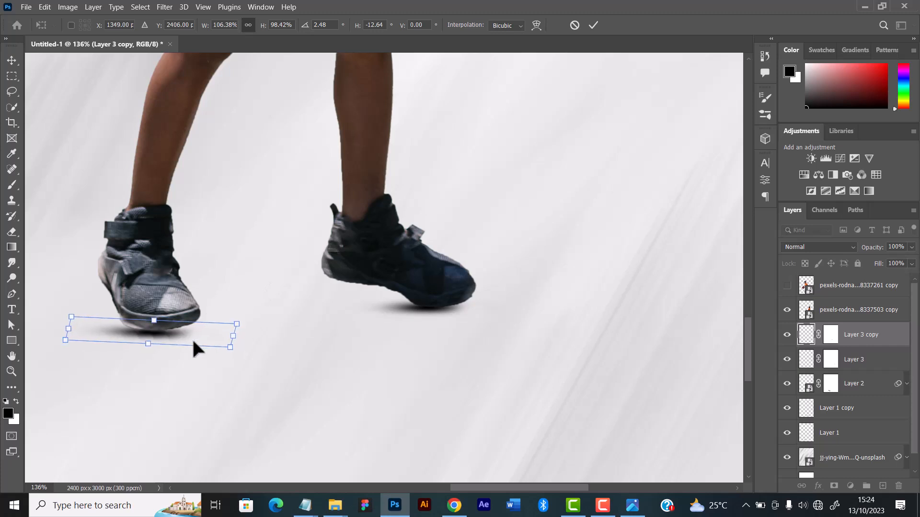
{"action": "key", "text": "Right"}
{"action": "key", "text": "Right"}
{"action": "key", "text": "Right"}
{"action": "key", "text": "Right"}
{"action": "key", "text": "Right"}
{"action": "key", "text": "Right"}
{"action": "key", "text": "Up"}
{"action": "key", "text": "Up"}
{"action": "key", "text": "Up"}
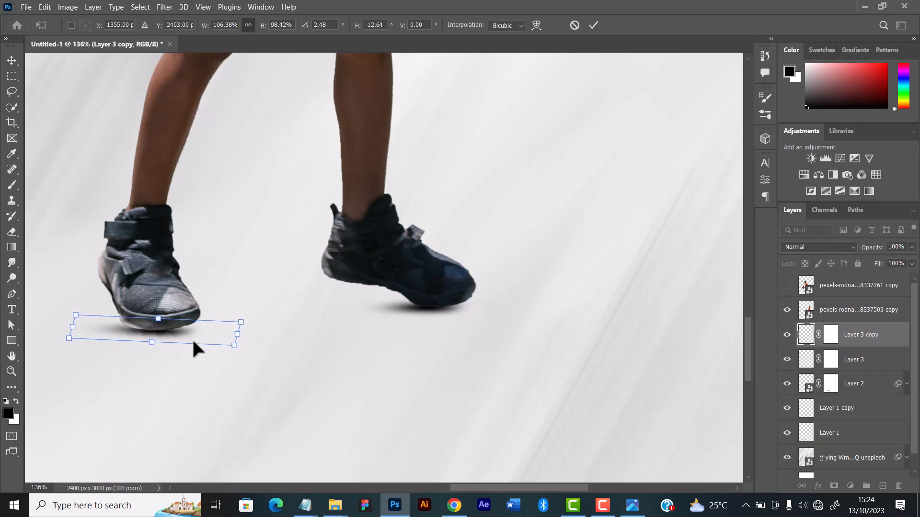
{"action": "key", "text": "Right"}
{"action": "key", "text": "Up"}
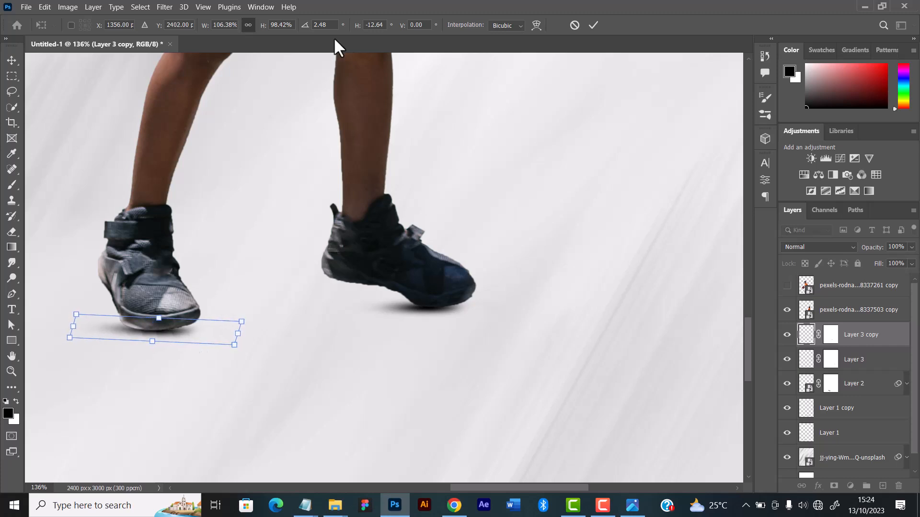
{"action": "left_click", "coordinate": [593, 25]}
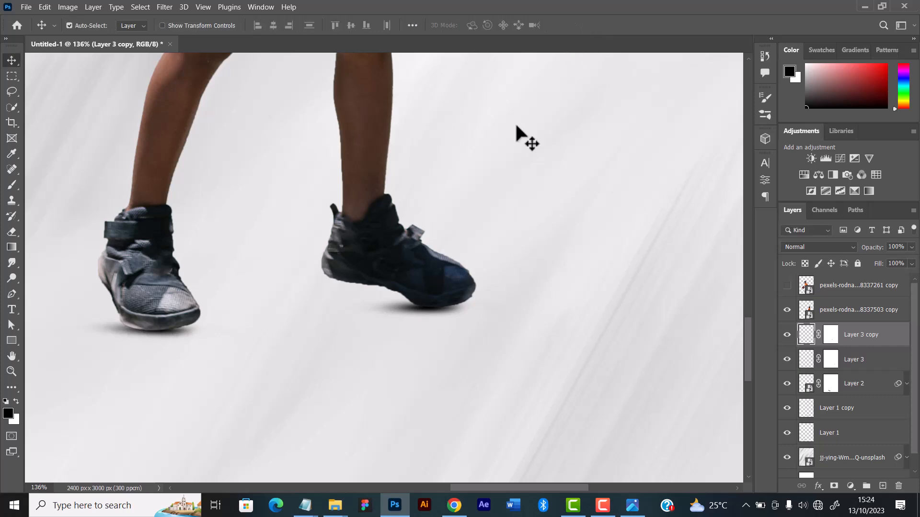
Create a new layer above the copied shadow layer and paint a soft black 25 px stroke in the gap beneath the dark blue shoe
{"action": "scroll", "coordinate": [154, 229], "scroll_direction": "down", "scroll_amount": 2}
{"action": "scroll", "coordinate": [154, 229], "scroll_direction": "down", "scroll_amount": 3}
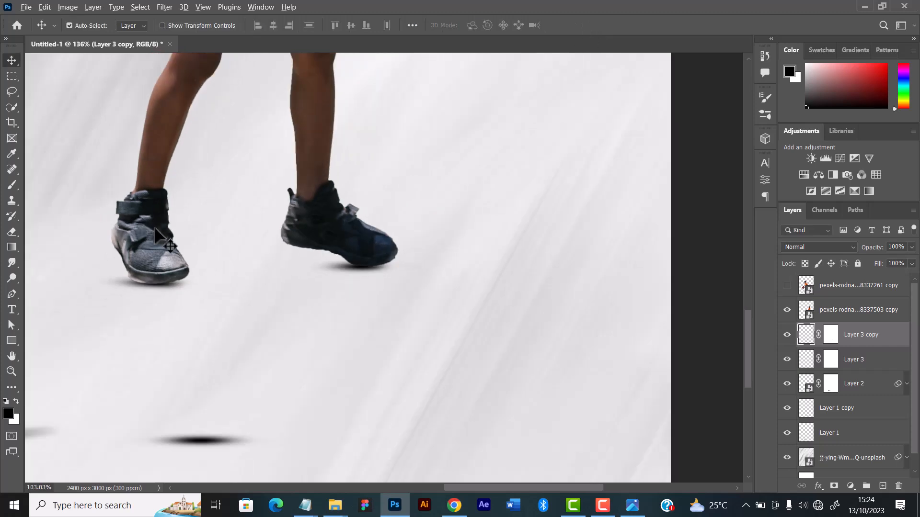
{"action": "scroll", "coordinate": [156, 228], "scroll_direction": "up", "scroll_amount": 1}
{"action": "scroll", "coordinate": [158, 233], "scroll_direction": "up", "scroll_amount": 2}
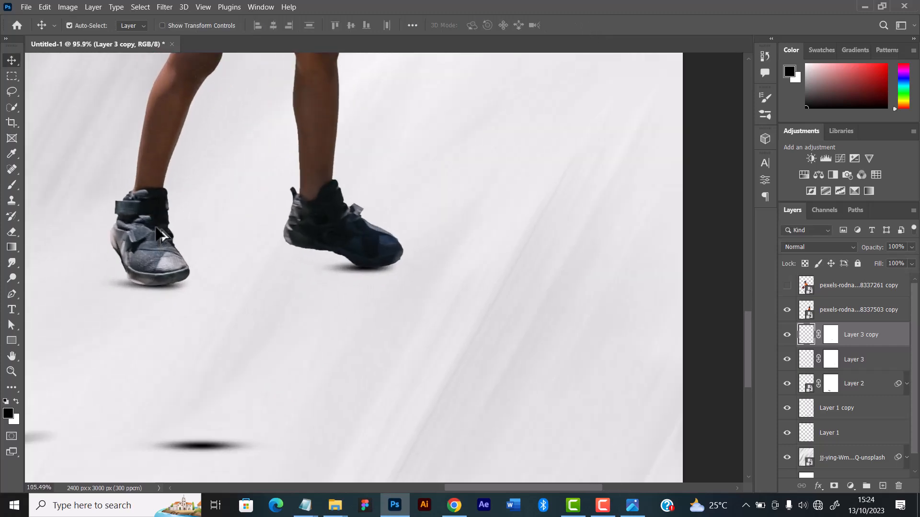
{"action": "scroll", "coordinate": [158, 228], "scroll_direction": "up", "scroll_amount": 2}
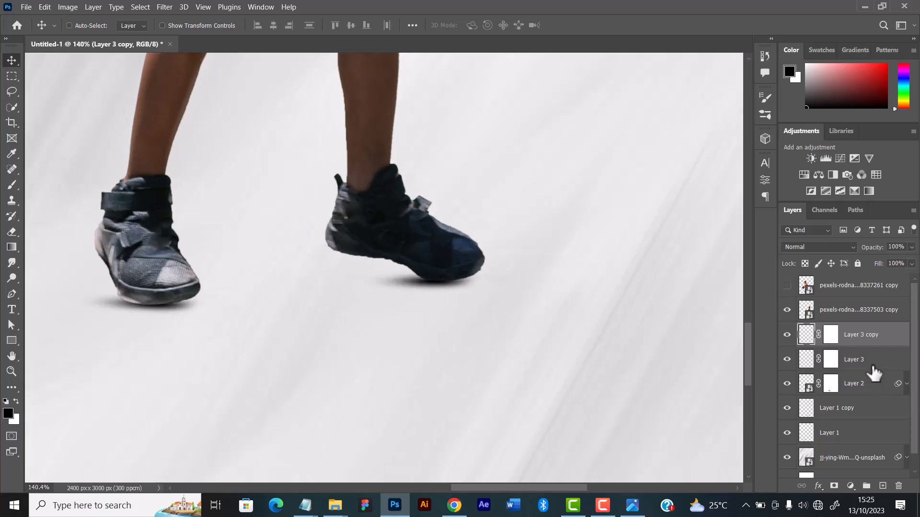
{"action": "key", "text": "ctrl+shift+n"}
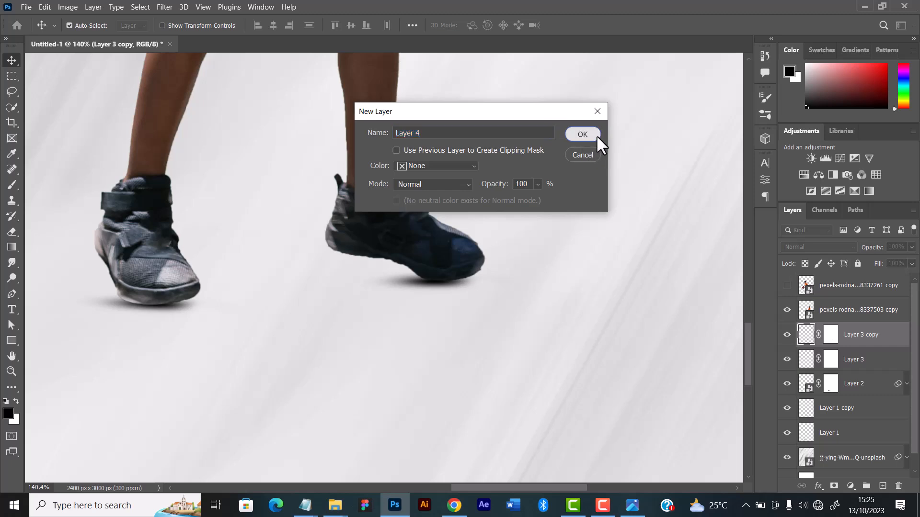
{"action": "left_click", "coordinate": [595, 135]}
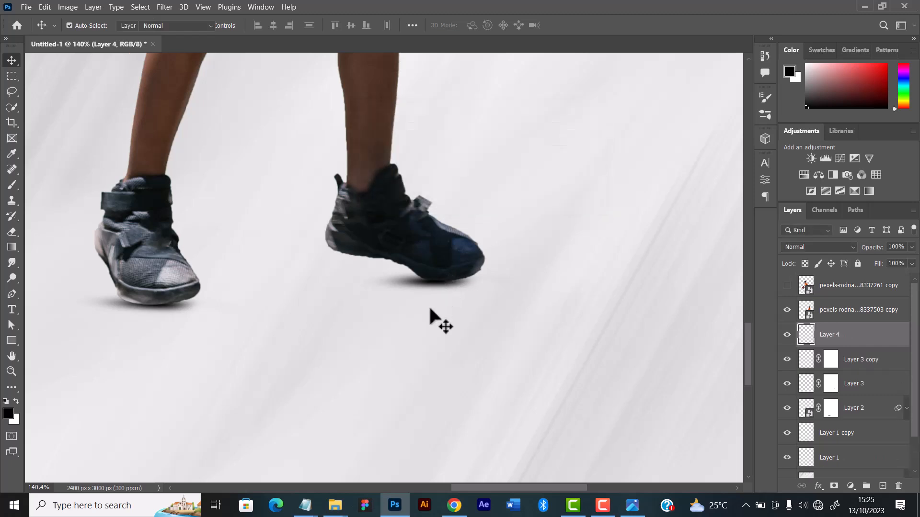
{"action": "key", "text": "b"}
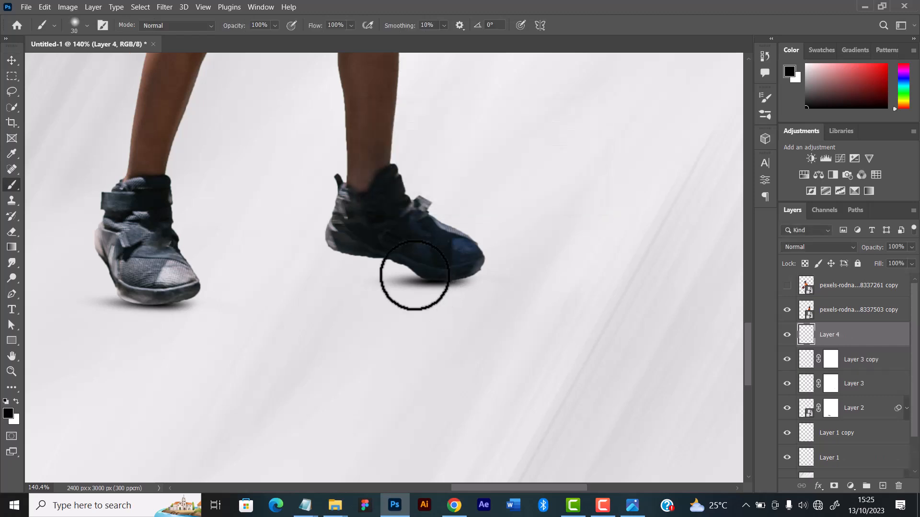
{"action": "mouse_move", "coordinate": [415, 274]}
{"action": "left_mouse_down"}
{"action": "mouse_move", "coordinate": [362, 269]}
{"action": "mouse_move", "coordinate": [425, 270]}
{"action": "left_mouse_up"}
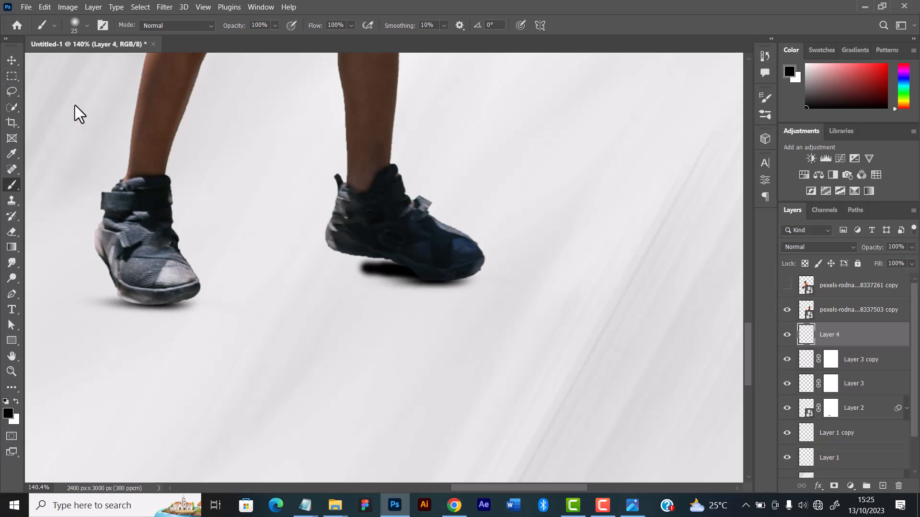
Convert the painted shadow layer to a smart object and apply a slight Gaussian Blur
{"action": "left_click", "coordinate": [13, 61]}
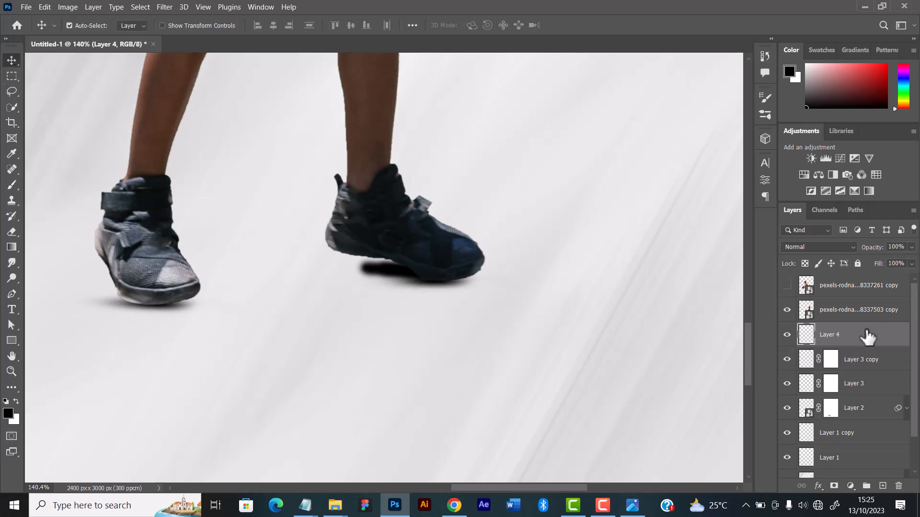
{"action": "right_click", "coordinate": [851, 329]}
{"action": "left_click", "coordinate": [740, 171]}
{"action": "left_click", "coordinate": [163, 7]}
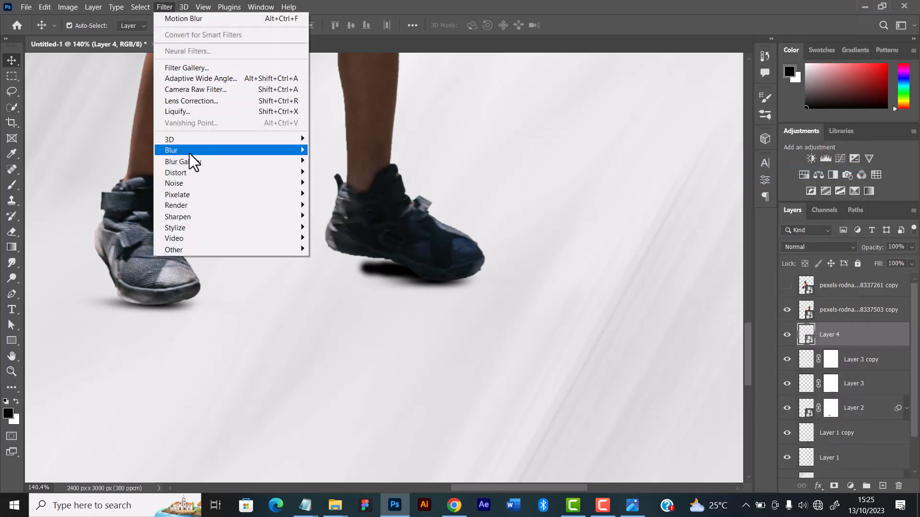
{"action": "mouse_move", "coordinate": [189, 151]}
{"action": "left_click", "coordinate": [338, 194]}
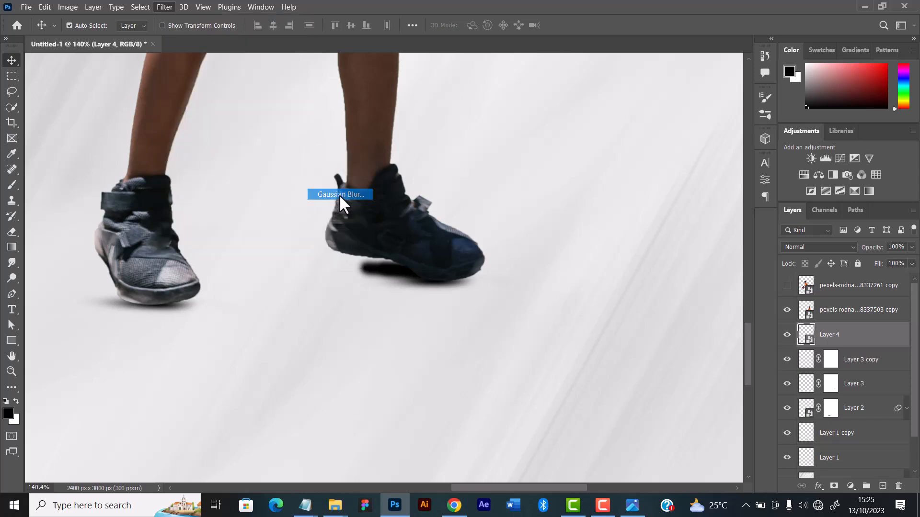
{"action": "mouse_move", "coordinate": [693, 271]}
{"action": "left_mouse_down"}
{"action": "mouse_move", "coordinate": [702, 268]}
{"action": "mouse_move", "coordinate": [677, 274]}
{"action": "left_mouse_up"}
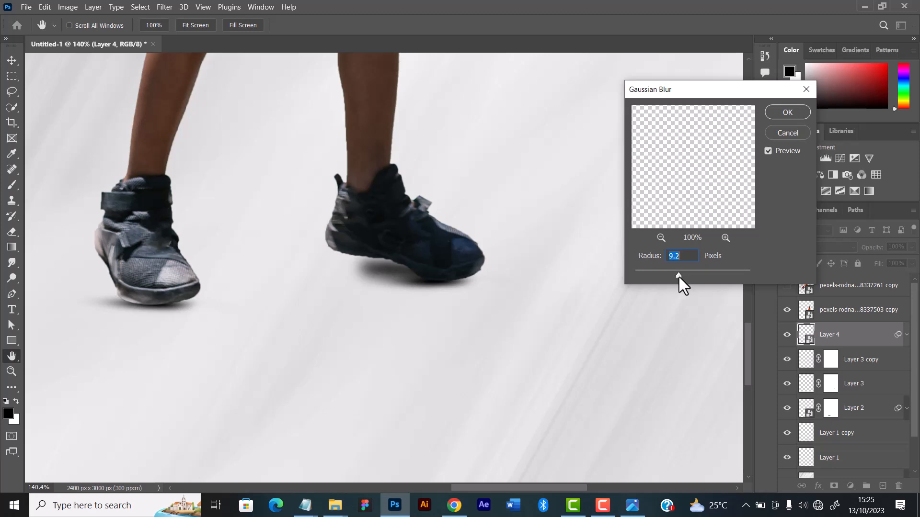
{"action": "left_click_drag", "start_coordinate": [680, 277], "coordinate": [683, 278]}
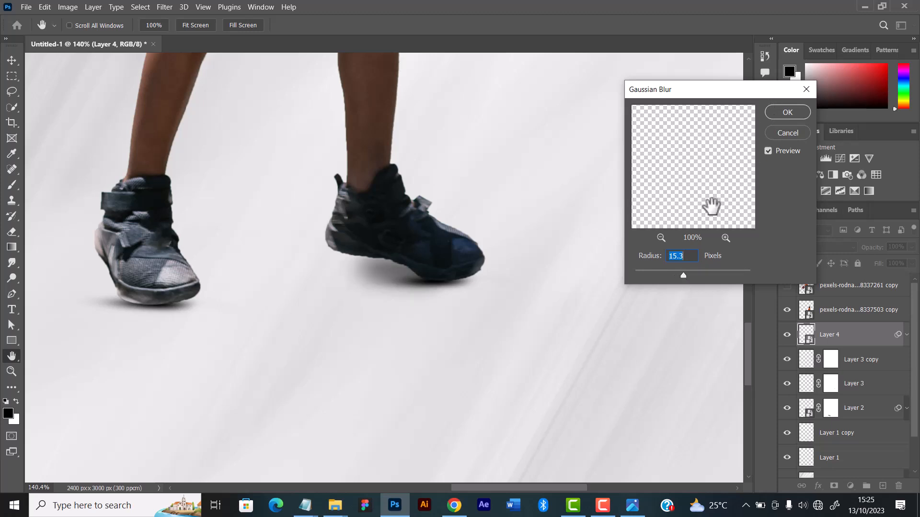
{"action": "left_click_drag", "start_coordinate": [649, 275], "coordinate": [650, 275]}
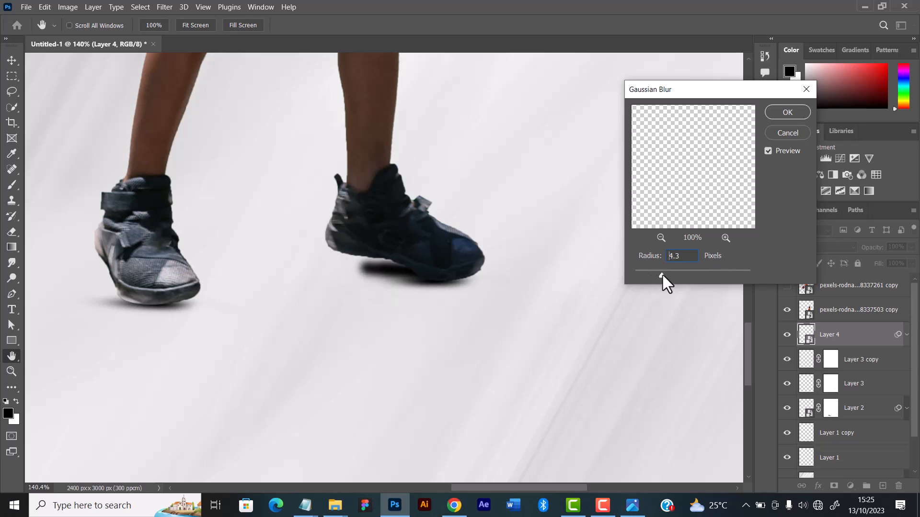
{"action": "left_click_drag", "start_coordinate": [663, 275], "coordinate": [665, 275]}
{"action": "left_click", "coordinate": [788, 112]}
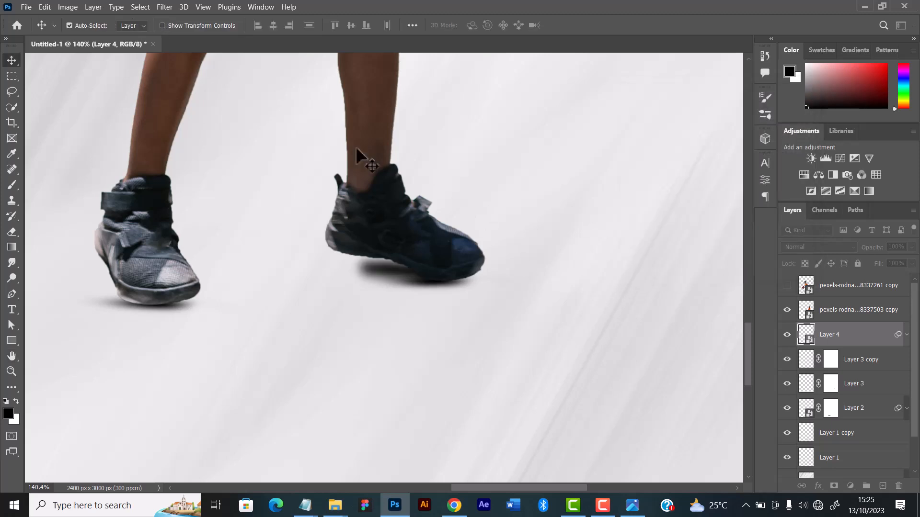
Apply a Motion Blur with a -14° angle and 85 px distance to the painted shadow and hide its Gaussian Blur filter
{"action": "left_click", "coordinate": [163, 7]}
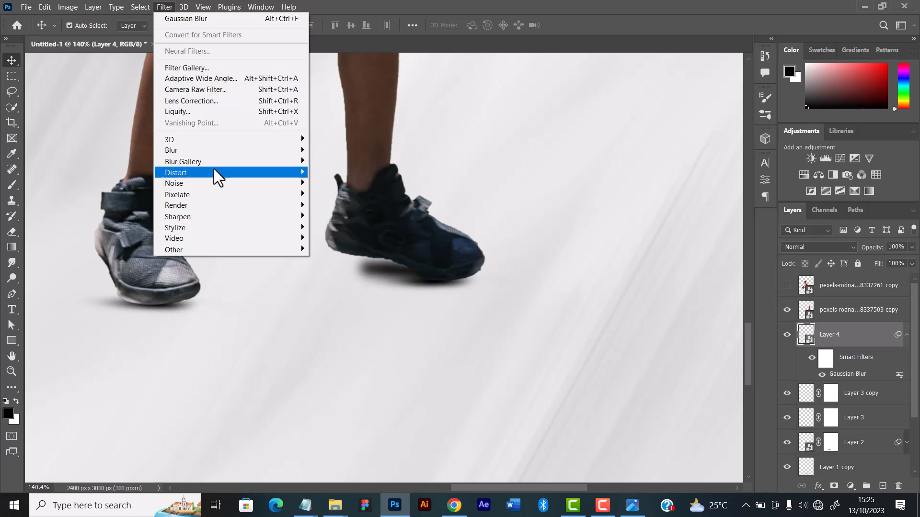
{"action": "mouse_move", "coordinate": [216, 150]}
{"action": "left_click", "coordinate": [330, 215]}
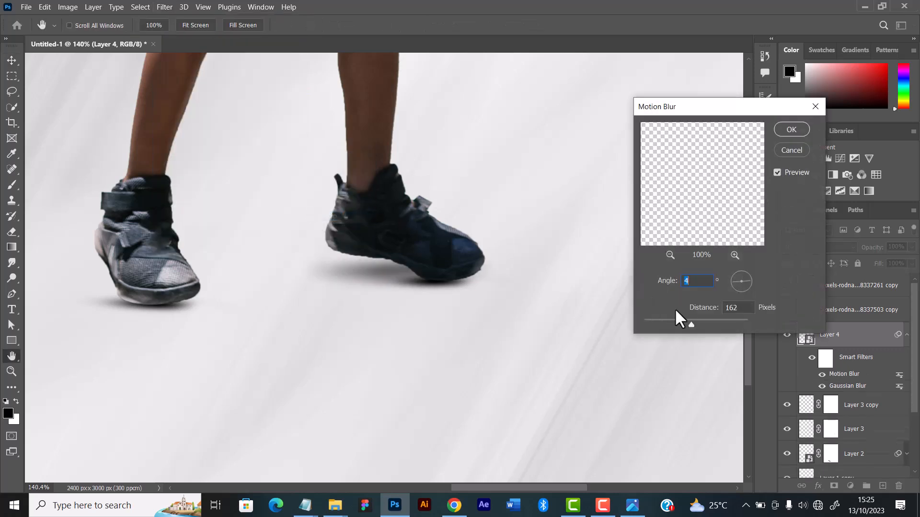
{"action": "left_click_drag", "start_coordinate": [695, 322], "coordinate": [677, 323]}
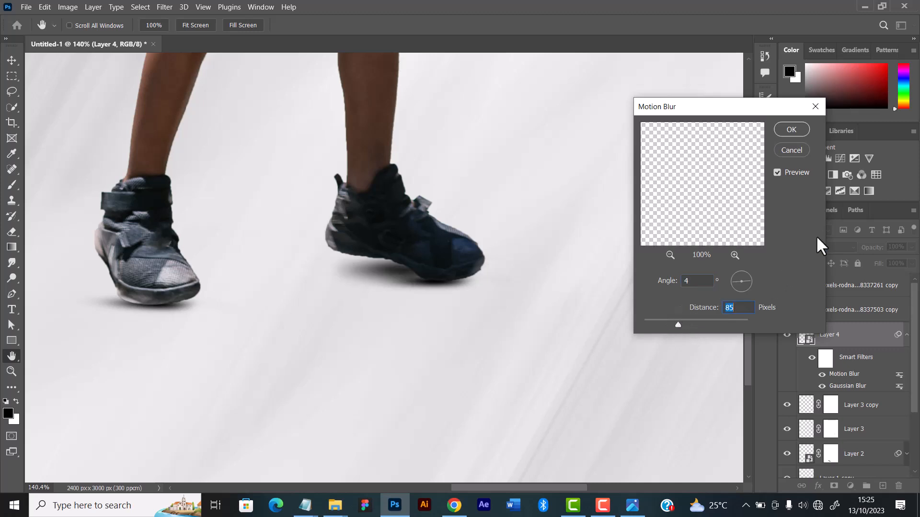
{"action": "left_click", "coordinate": [748, 282]}
{"action": "left_click", "coordinate": [749, 282]}
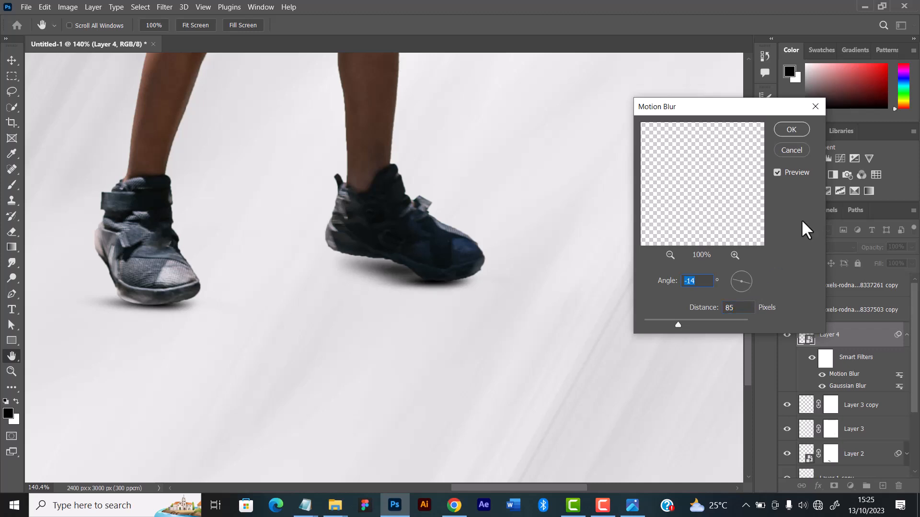
{"action": "left_click", "coordinate": [791, 129]}
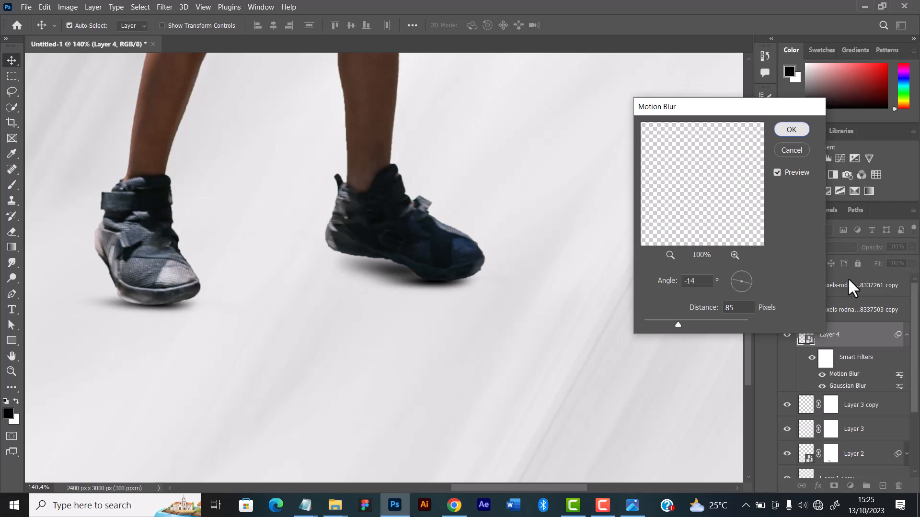
{"action": "left_click", "coordinate": [822, 386]}
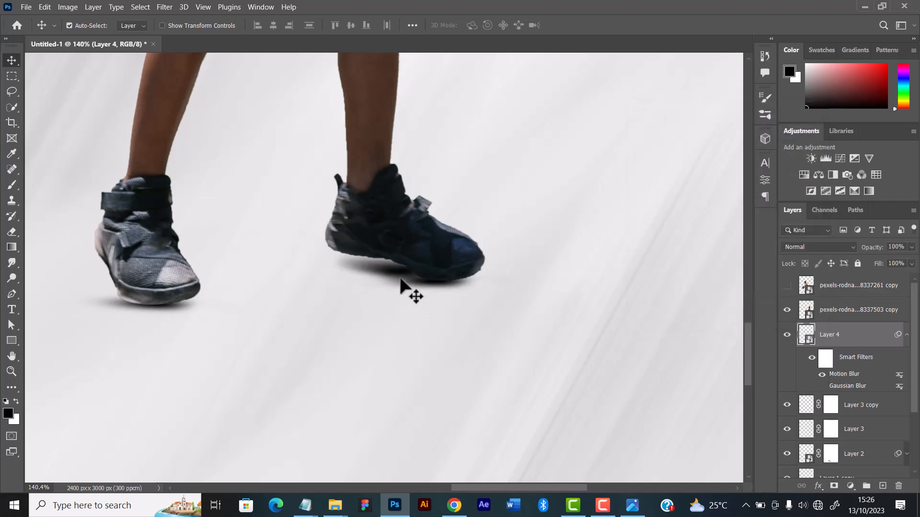
Shift the blurred shadow slightly up beneath the dark blue shoe and set its layer fill to 57%
{"action": "left_click_drag", "start_coordinate": [395, 283], "coordinate": [396, 279]}
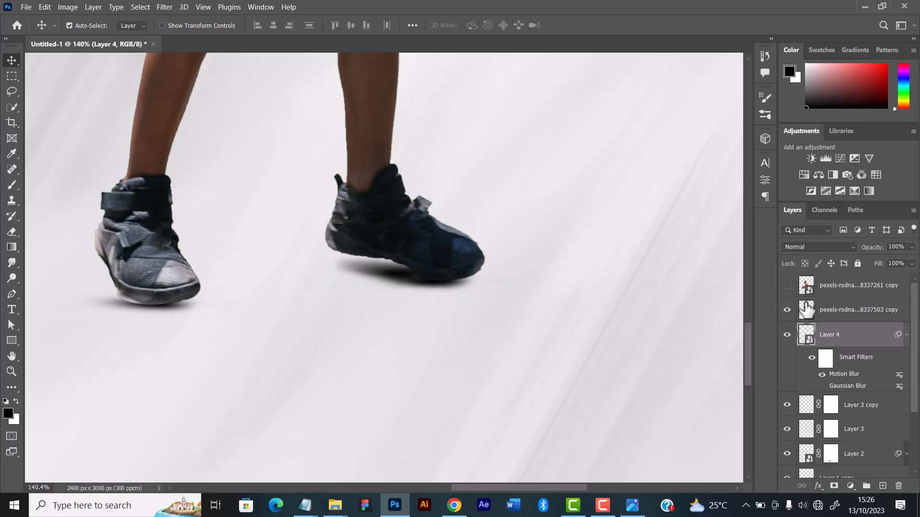
{"action": "left_click", "coordinate": [912, 264]}
{"action": "left_click_drag", "start_coordinate": [913, 276], "coordinate": [887, 277]}
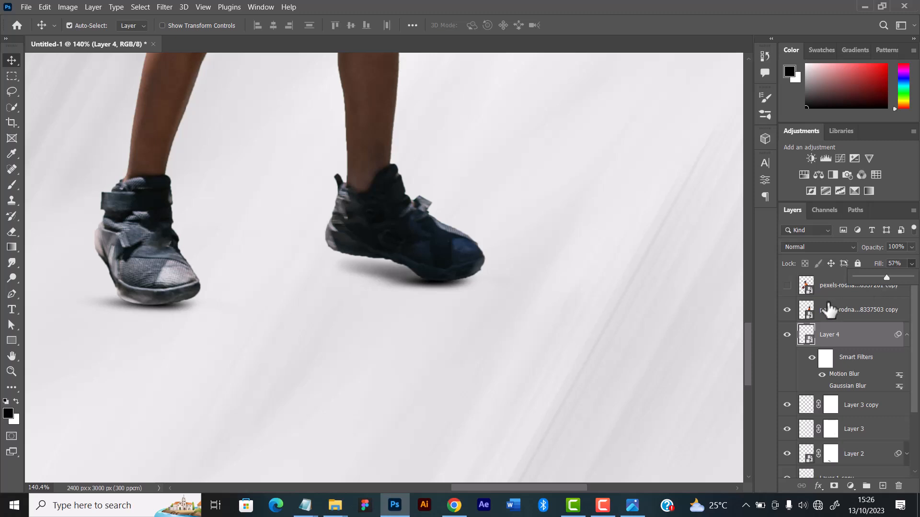
Transform the blurred shadow to 56.25% height with a 0.39° rotation beneath the dark blue shoe's sole
{"action": "key", "text": "ctrl+t"}
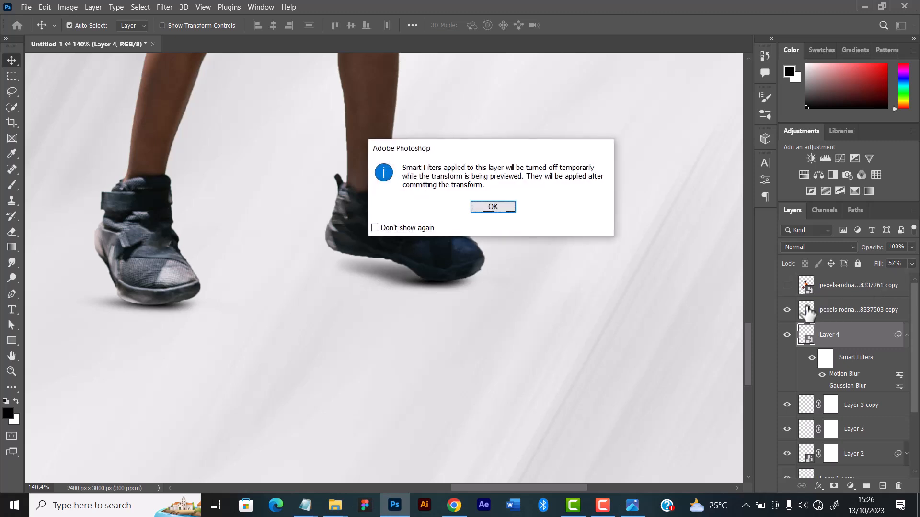
{"action": "left_click", "coordinate": [482, 209]}
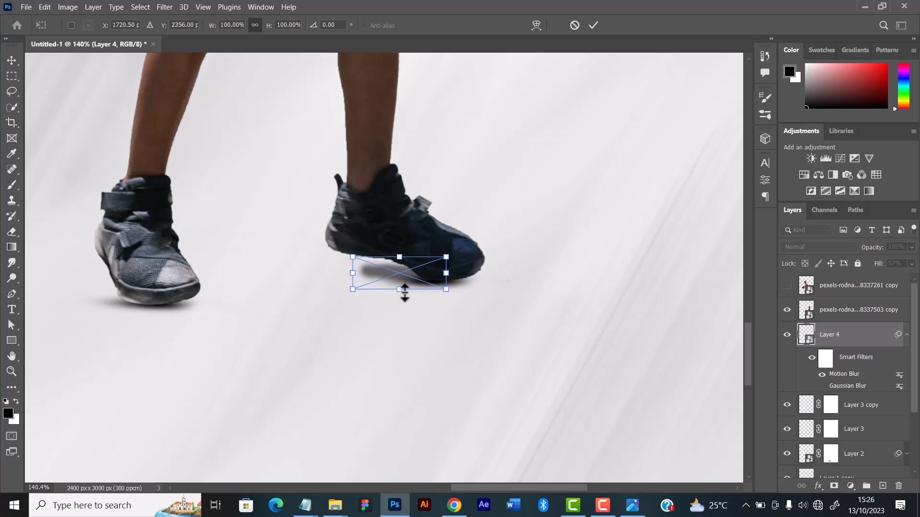
{"action": "mouse_move", "coordinate": [400, 289]}
{"action": "left_mouse_down"}
{"action": "mouse_move", "coordinate": [400, 276]}
{"action": "mouse_move", "coordinate": [412, 278]}
{"action": "left_mouse_up"}
{"action": "left_click_drag", "start_coordinate": [471, 269], "coordinate": [471, 270]}
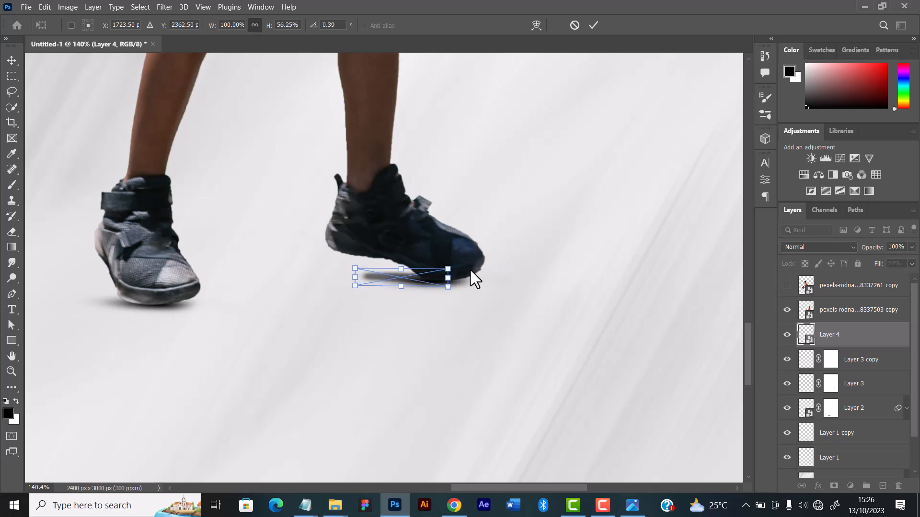
{"action": "left_click", "coordinate": [594, 25]}
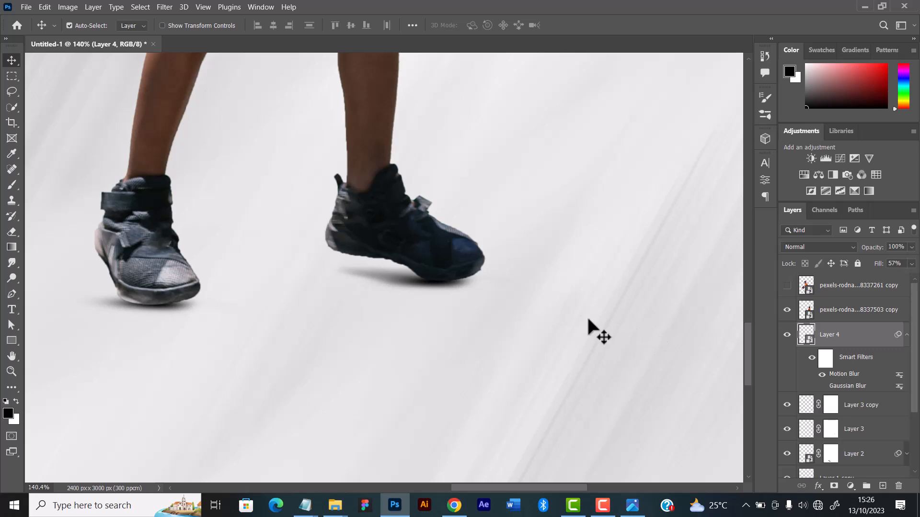
{"action": "key", "text": "ctrl+0"}
{"action": "key", "text": "ctrl+minus"}
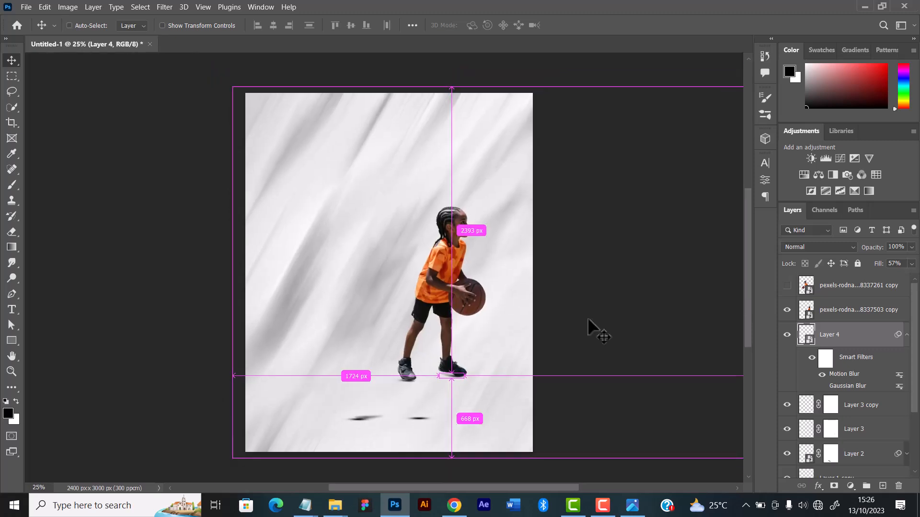
Examine the contact shadows beneath the rear player's shoes, toggling the visibility of Layer 3 and Layer 3 copy to compare
{"action": "key", "text": "ctrl+plus"}
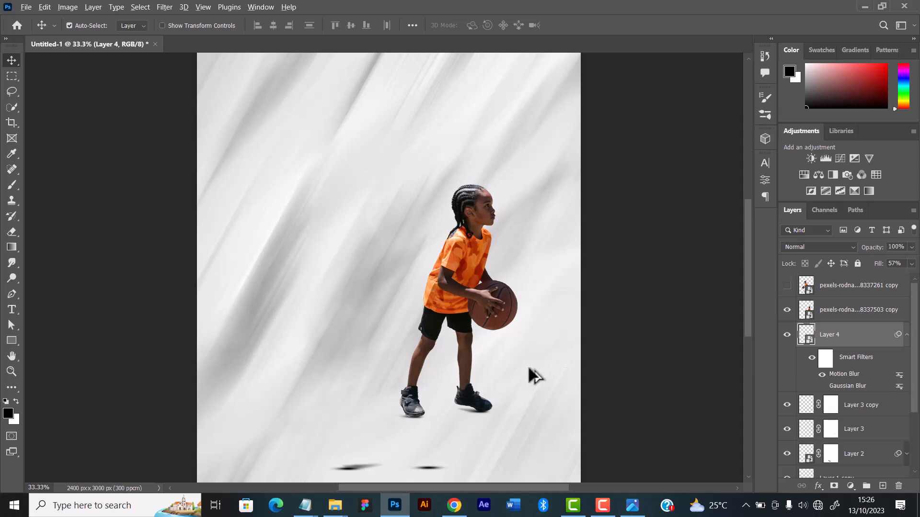
{"action": "scroll", "coordinate": [529, 375], "scroll_direction": "up", "scroll_amount": 6}
{"action": "scroll", "coordinate": [513, 369], "scroll_direction": "up", "scroll_amount": 2}
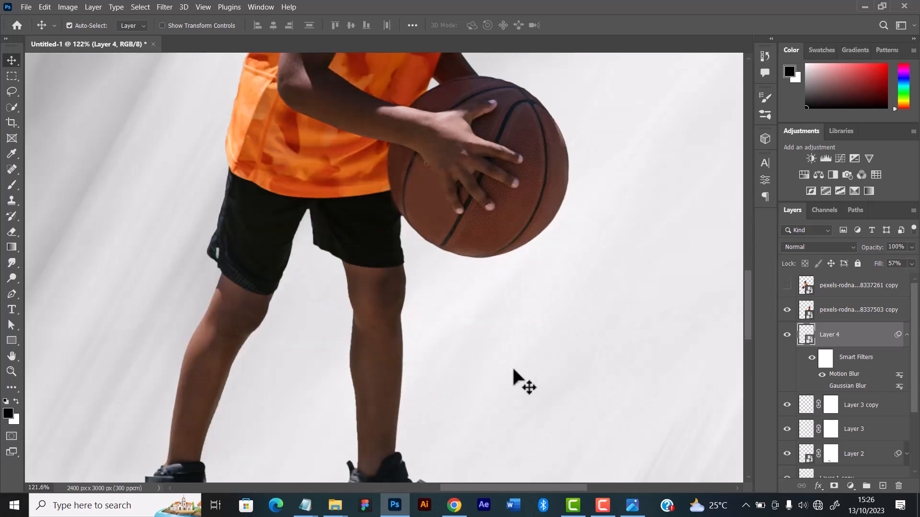
{"action": "left_click_drag", "start_coordinate": [497, 354], "coordinate": [493, 337]}
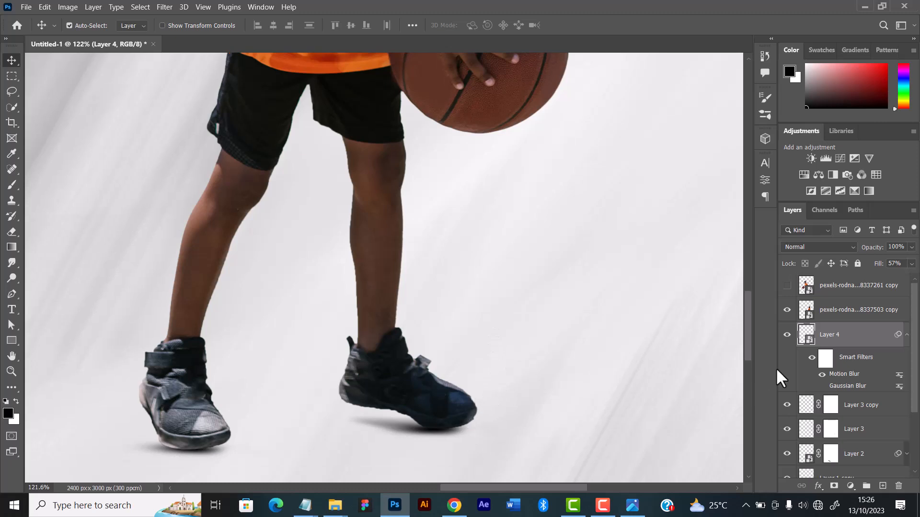
{"action": "left_click", "coordinate": [787, 429]}
{"action": "left_click", "coordinate": [788, 430]}
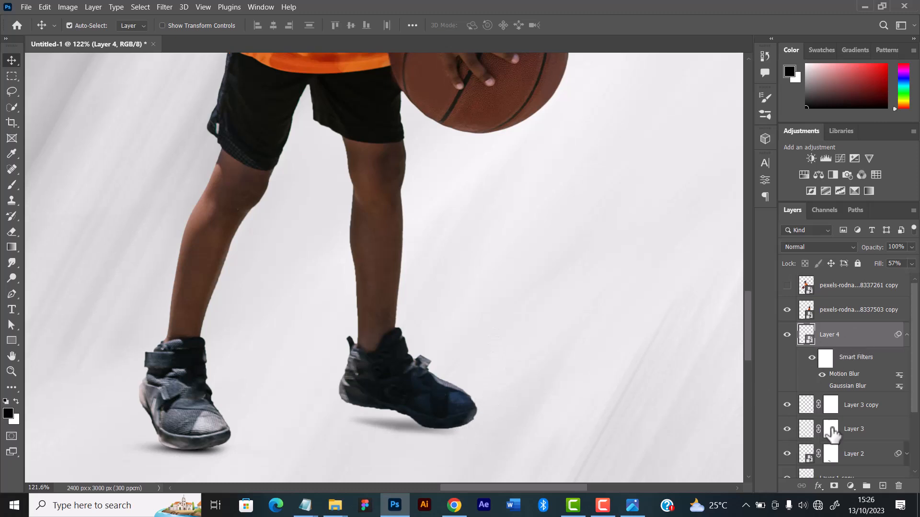
{"action": "left_click", "coordinate": [869, 427]}
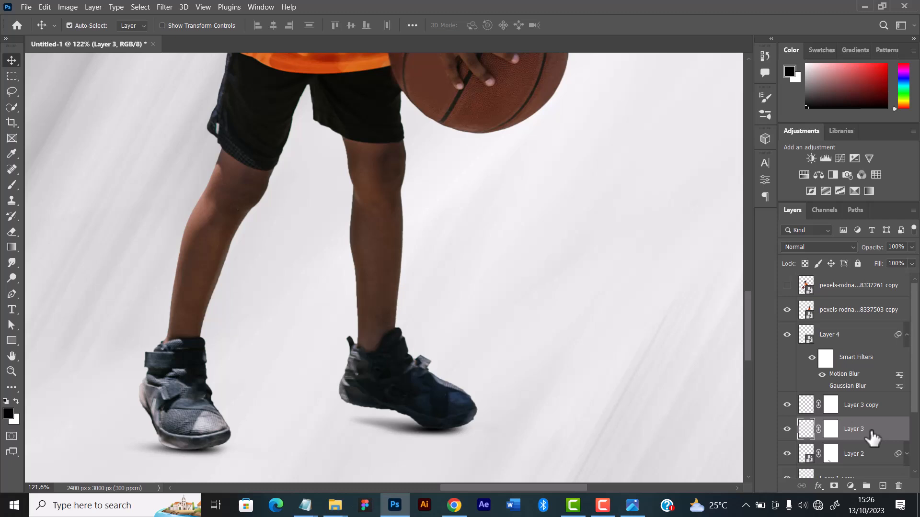
{"action": "left_click", "coordinate": [787, 406]}
{"action": "left_click", "coordinate": [787, 405]}
{"action": "left_click", "coordinate": [846, 341], "text": "ctrl"}
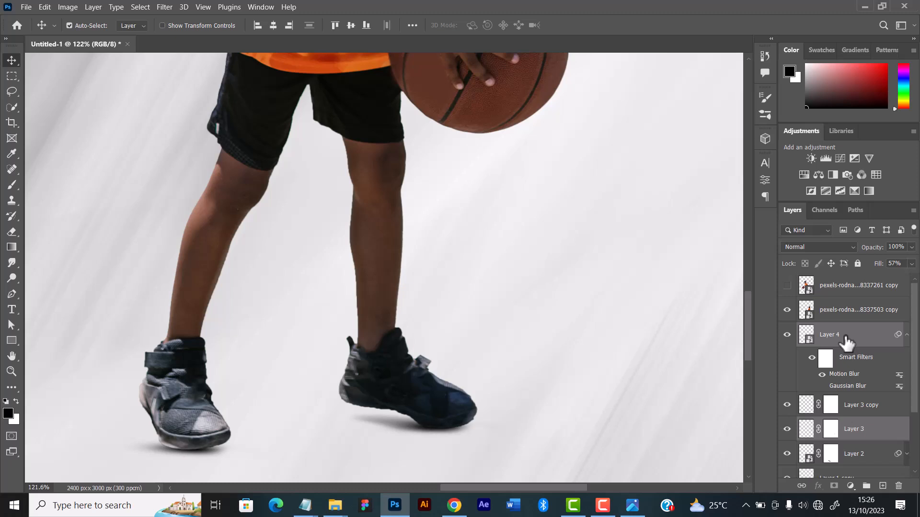
Turn the visibility of the front player's cut-out layer back on
{"action": "key", "text": "ctrl+0"}
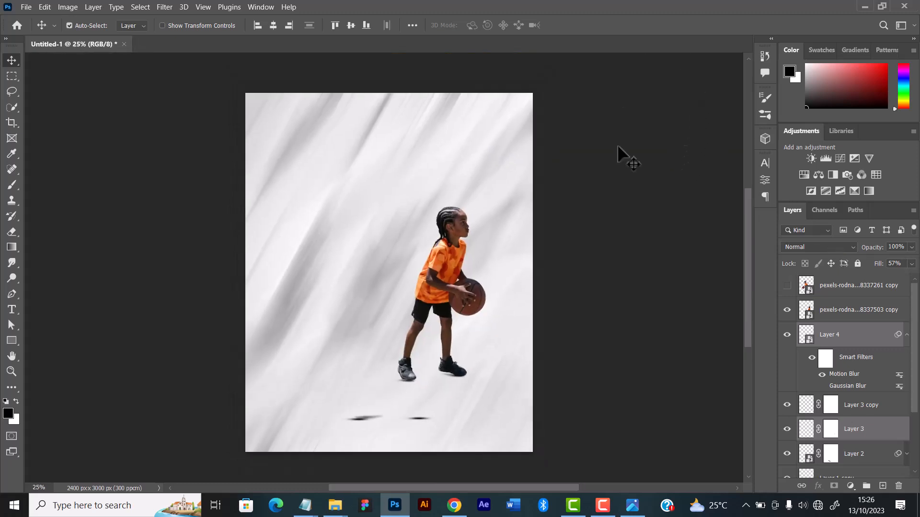
{"action": "left_click", "coordinate": [786, 285]}
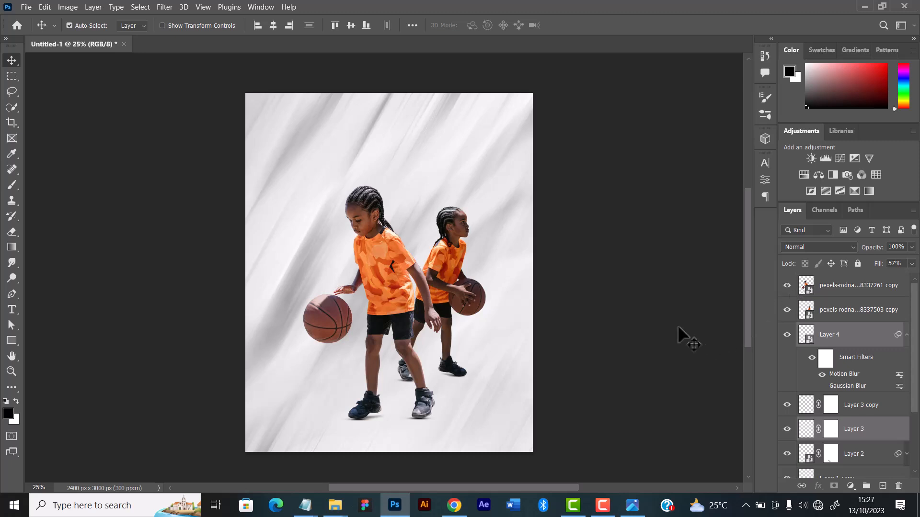
{"action": "scroll", "coordinate": [451, 316], "scroll_direction": "down", "scroll_amount": 1}
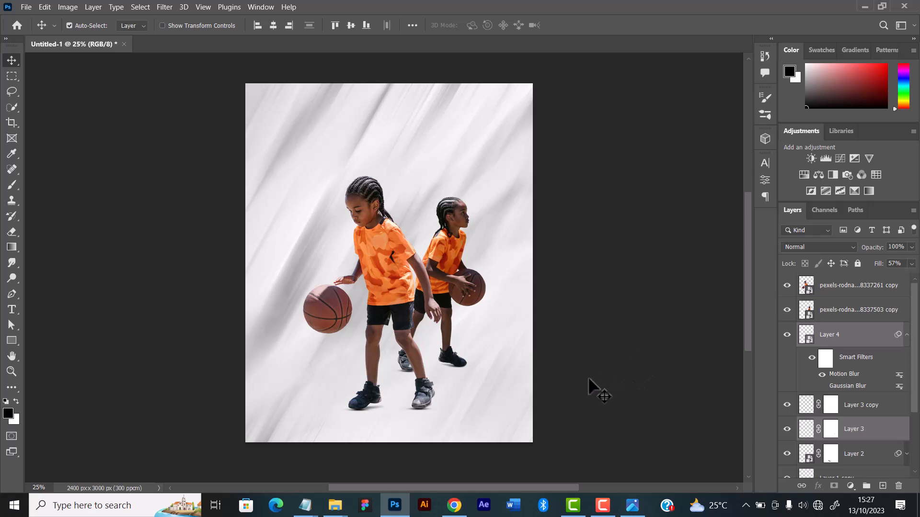
{"action": "scroll", "coordinate": [570, 336], "scroll_direction": "down", "scroll_amount": 1}
{"action": "scroll", "coordinate": [455, 283], "scroll_direction": "up", "scroll_amount": 2}
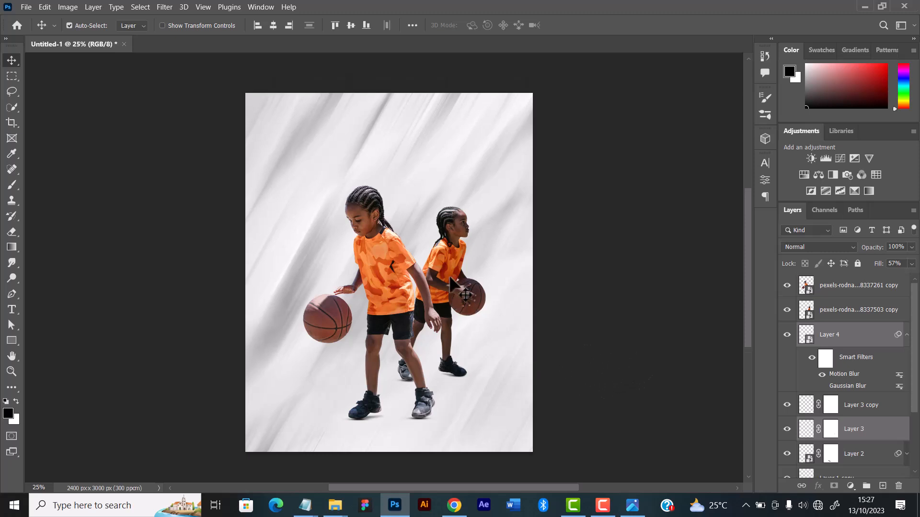
{"action": "scroll", "coordinate": [513, 335], "scroll_direction": "down", "scroll_amount": 2}
{"action": "scroll", "coordinate": [412, 311], "scroll_direction": "up", "scroll_amount": 1}
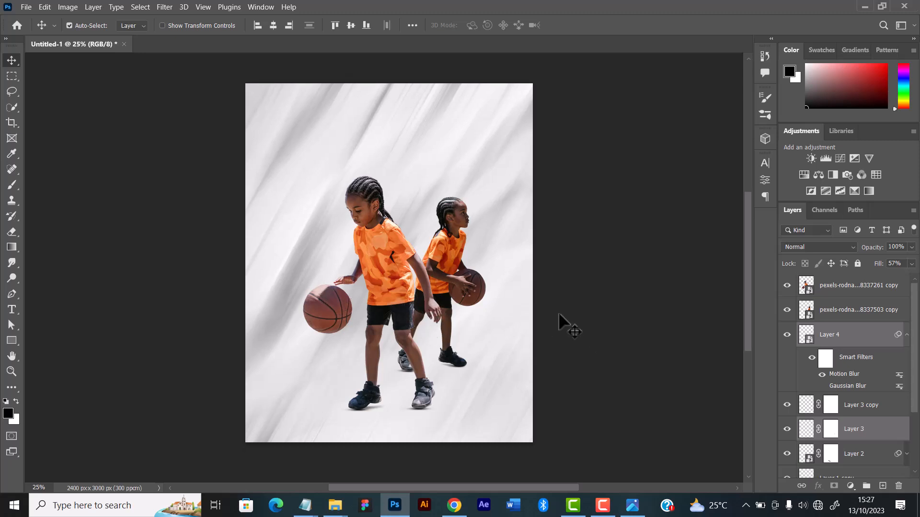
{"action": "scroll", "coordinate": [789, 353], "scroll_direction": "down", "scroll_amount": 2}
{"action": "scroll", "coordinate": [843, 316], "scroll_direction": "up", "scroll_amount": 2}
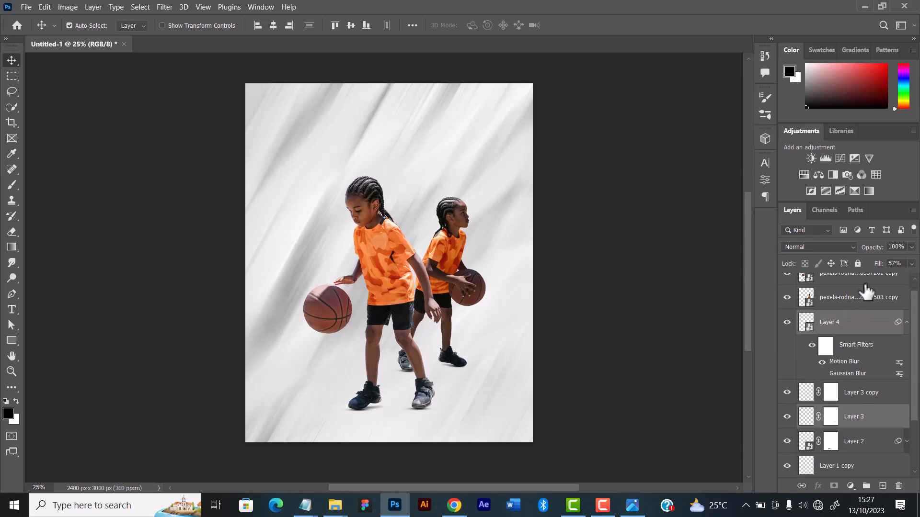
Add a Color Lookup adjustment layer directly above the motion-blurred white texture layer, beneath the shadow and player layers
{"action": "left_click", "coordinate": [842, 290]}
{"action": "scroll", "coordinate": [848, 386], "scroll_direction": "down", "scroll_amount": 3}
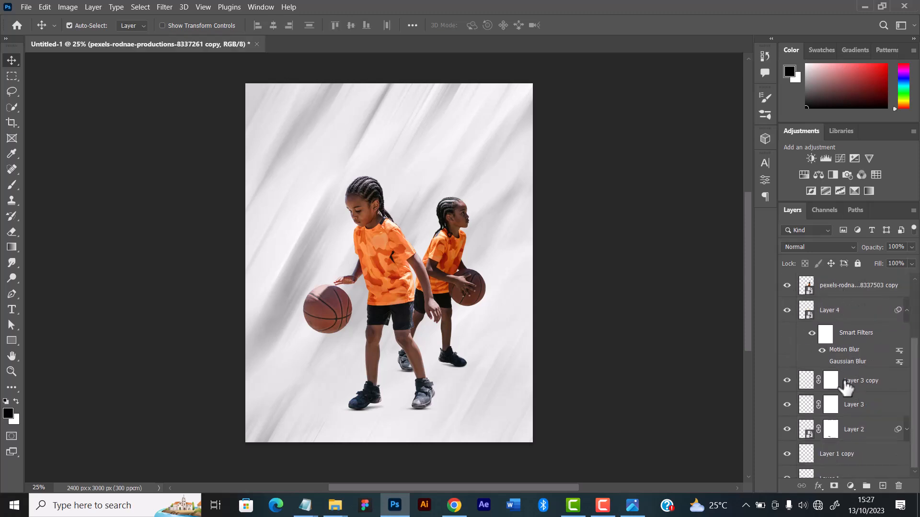
{"action": "scroll", "coordinate": [832, 429], "scroll_direction": "down", "scroll_amount": 1}
{"action": "left_click", "coordinate": [823, 441]}
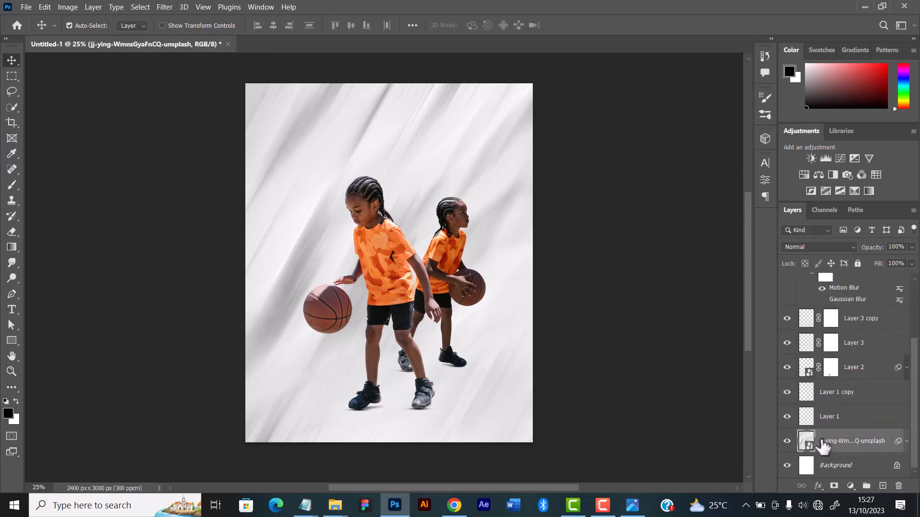
{"action": "left_click", "coordinate": [787, 441]}
{"action": "left_click", "coordinate": [787, 441]}
{"action": "mouse_move", "coordinate": [481, 378]}
{"action": "left_mouse_down"}
{"action": "mouse_move", "coordinate": [493, 421]}
{"action": "mouse_move", "coordinate": [489, 336]}
{"action": "mouse_move", "coordinate": [493, 375]}
{"action": "mouse_move", "coordinate": [466, 376]}
{"action": "mouse_move", "coordinate": [484, 375]}
{"action": "left_mouse_up"}
{"action": "left_click", "coordinate": [850, 486]}
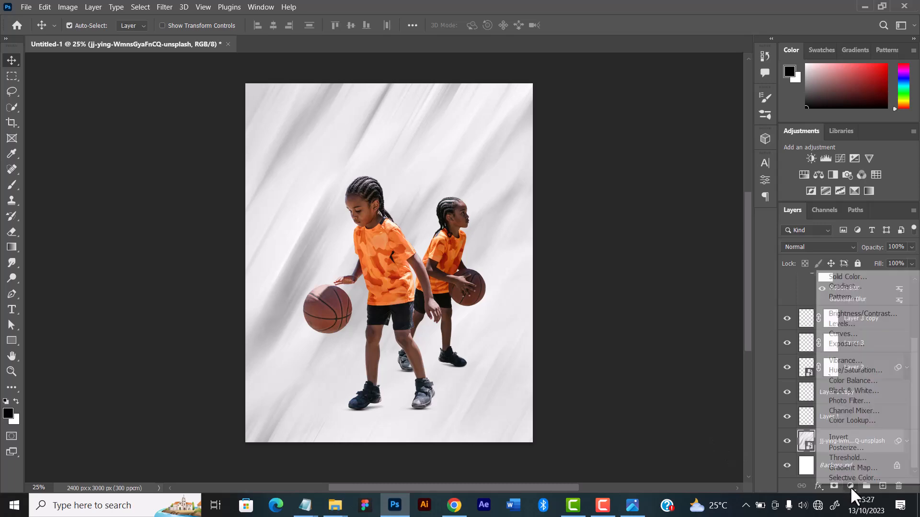
{"action": "left_click", "coordinate": [850, 421]}
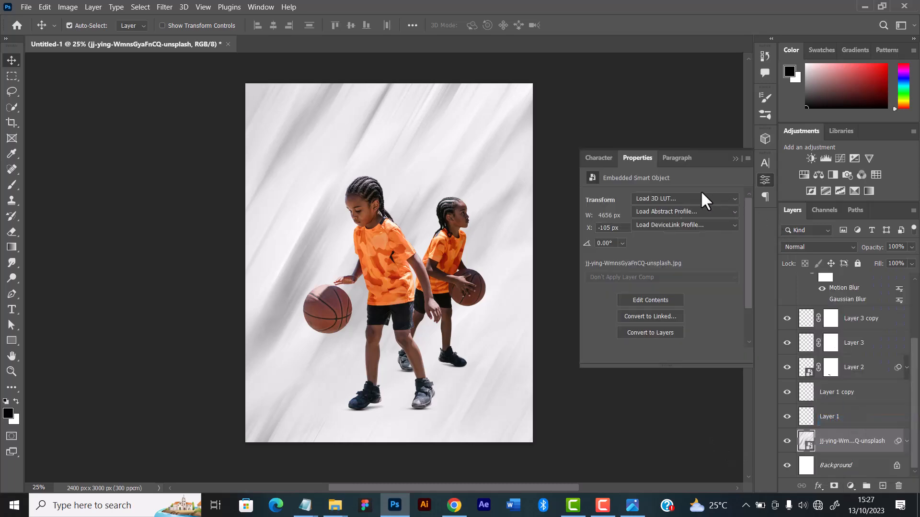
Try out the 3DLUT presets of the Color Lookup adjustment one after another, through to TensionGreen.3DL and back to TealOrangePlusContrast.3DL
{"action": "left_click", "coordinate": [674, 198]}
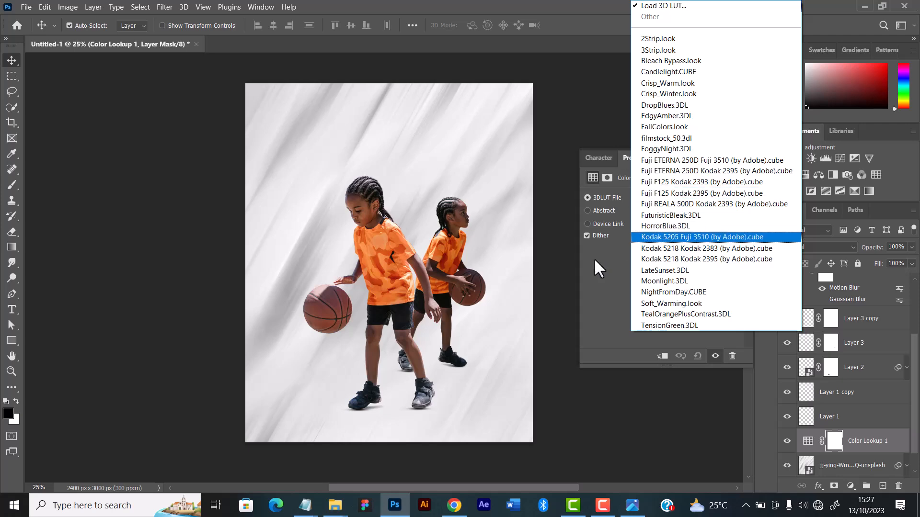
{"action": "key", "text": "Escape"}
{"action": "left_click", "coordinate": [669, 199]}
{"action": "key", "text": "Escape"}
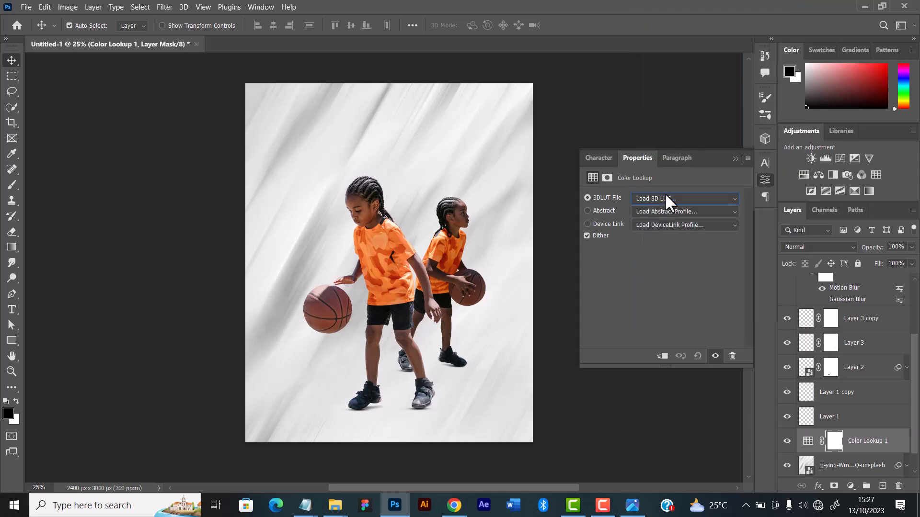
{"action": "key", "text": "Down"}
{"action": "key", "text": "Down"}
{"action": "key", "text": "Down"}
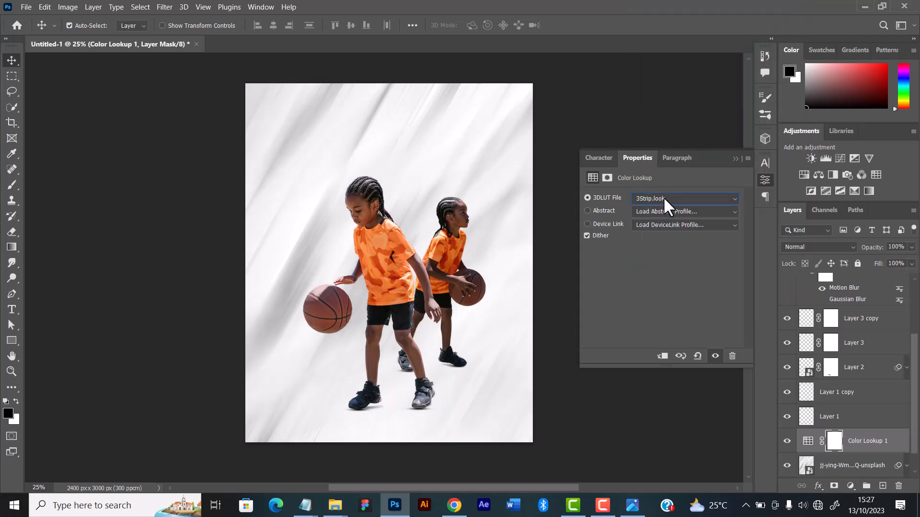
{"action": "key", "text": "Down"}
{"action": "key", "text": "Down"}
{"action": "key", "text": "Down"}
{"action": "key", "text": "Down"}
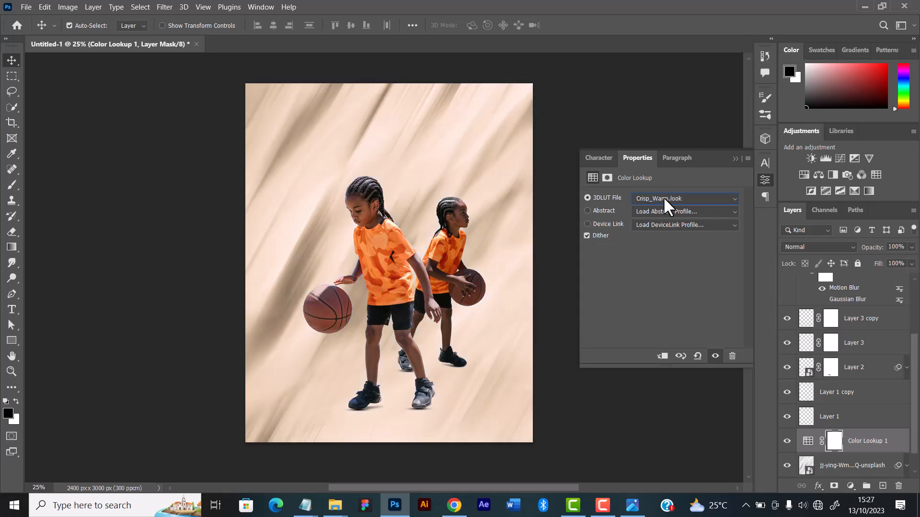
{"action": "key", "text": "Down"}
{"action": "key", "text": "Up"}
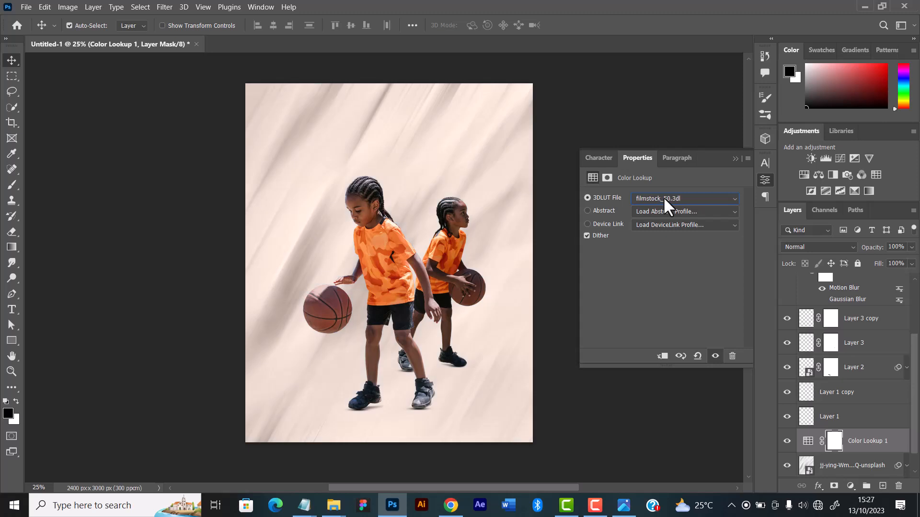
{"action": "key", "text": "Down"}
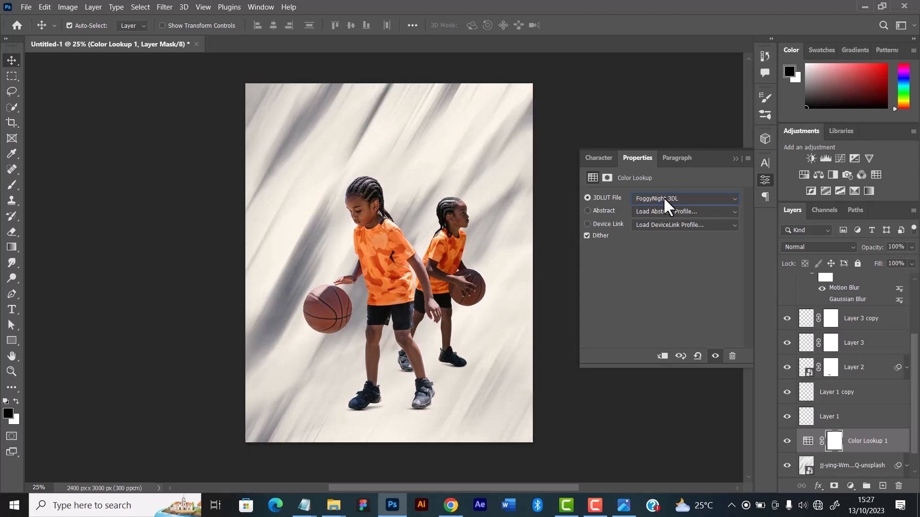
{"action": "key", "text": "Down"}
{"action": "key", "text": "Up"}
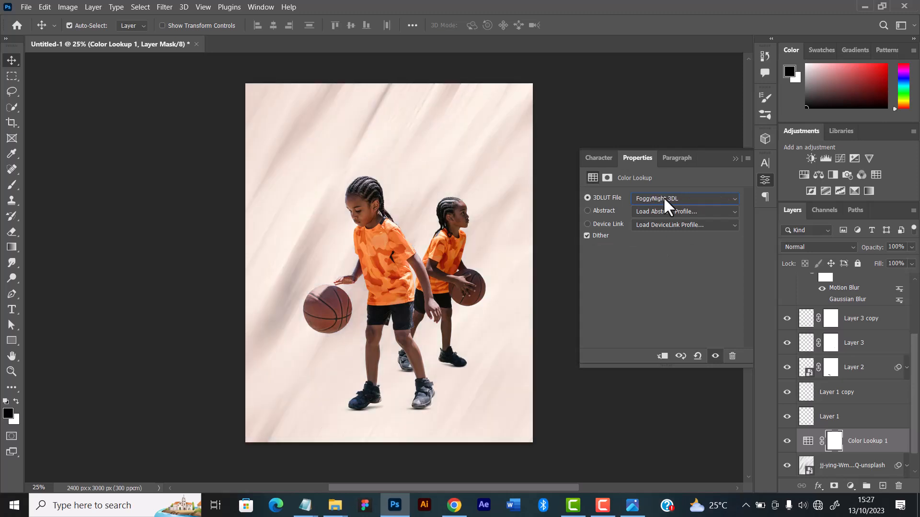
{"action": "key", "text": "Down"}
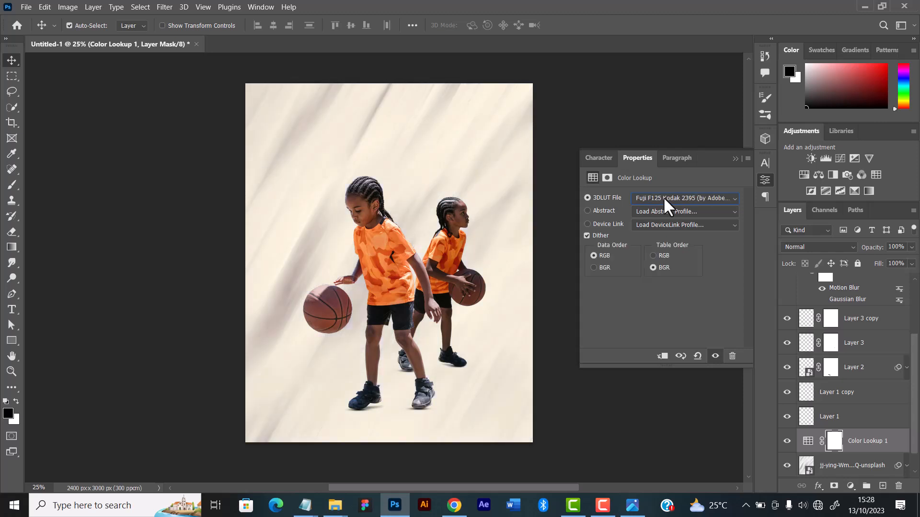
{"action": "key", "text": "Down"}
{"action": "key", "text": "Down"}
{"action": "key", "text": "Down"}
{"action": "key", "text": "Down"}
{"action": "key", "text": "Down"}
{"action": "key", "text": "Down"}
{"action": "key", "text": "Down"}
{"action": "key", "text": "Down"}
{"action": "key", "text": "Down"}
{"action": "key", "text": "Down"}
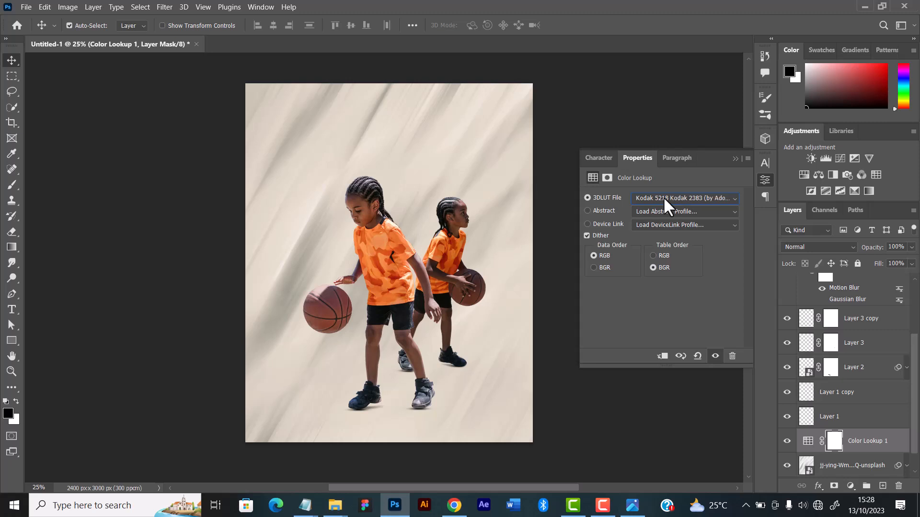
{"action": "key", "text": "Down"}
{"action": "key", "text": "Down"}
{"action": "key", "text": "Down"}
{"action": "key", "text": "Down"}
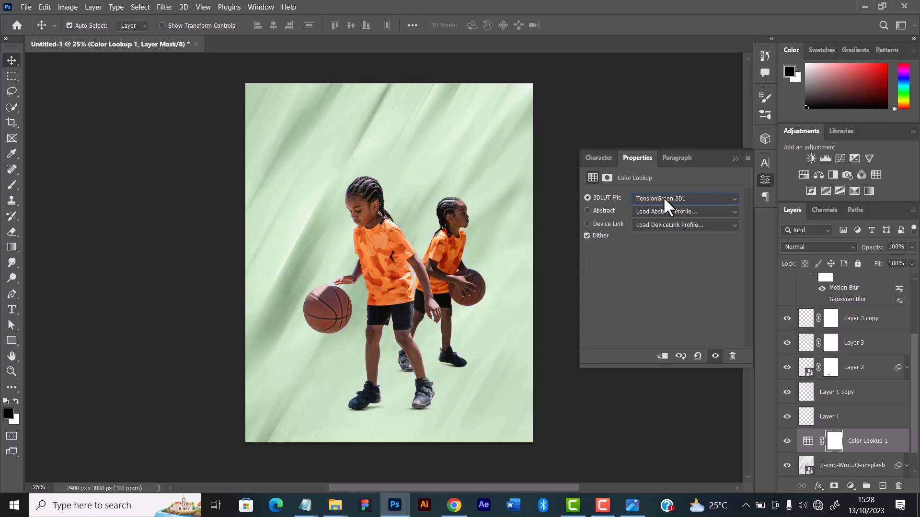
{"action": "key", "text": "Up"}
{"action": "key", "text": "Down"}
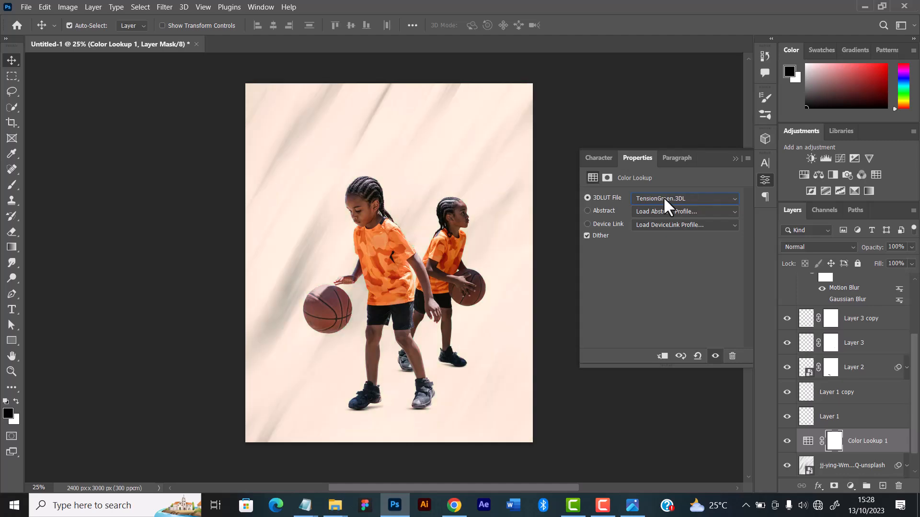
{"action": "key", "text": "Up"}
Set the Color Lookup adjustment's 3DLUT file to FoggyNight.3DL and collapse its properties
{"action": "left_click", "coordinate": [663, 197]}
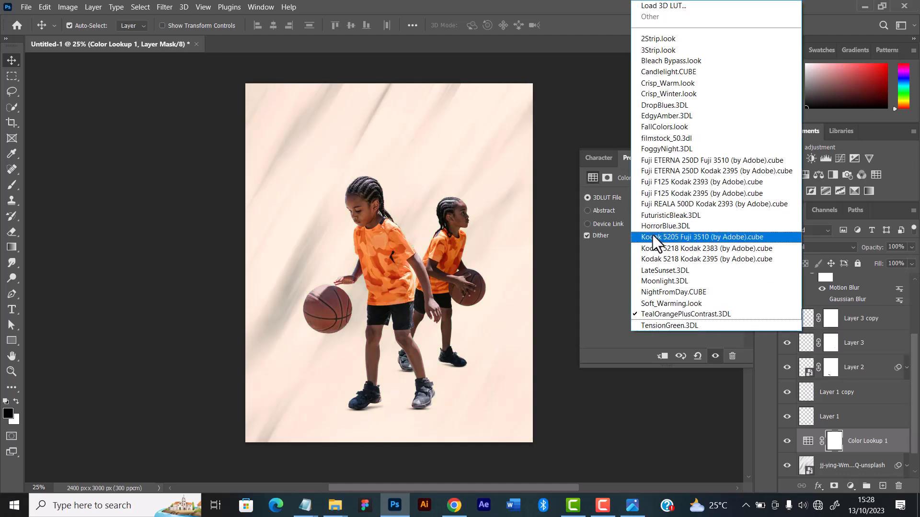
{"action": "left_click", "coordinate": [669, 150]}
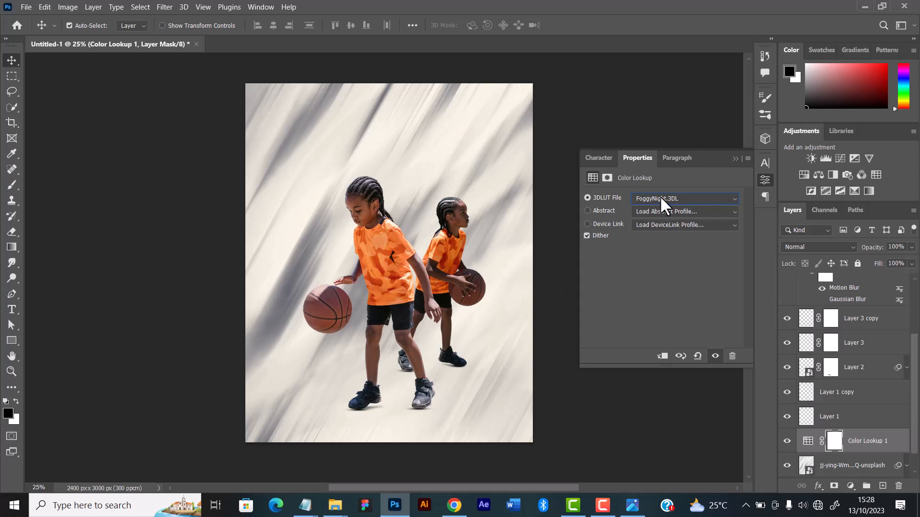
{"action": "left_click", "coordinate": [735, 159]}
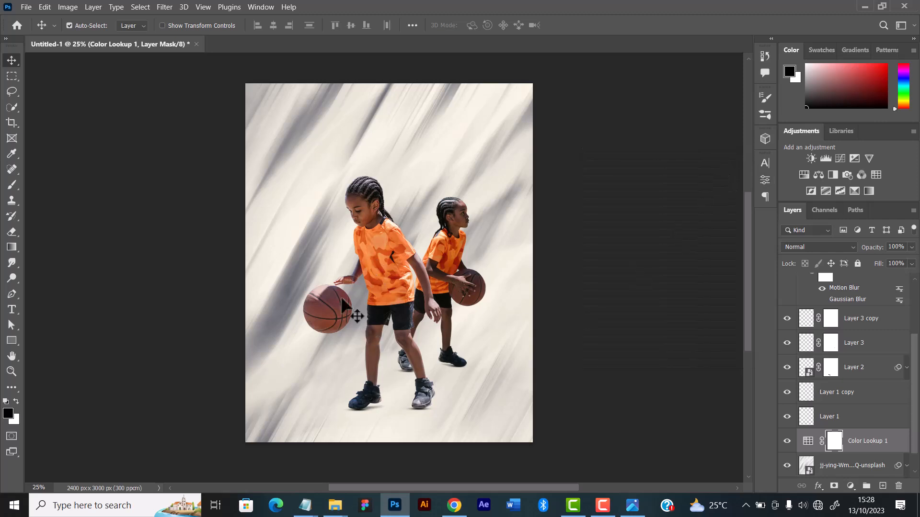
Rotate the motion-blurred white texture layer 90° with Free Transform and centre it over the canvas
{"action": "left_click_drag", "start_coordinate": [316, 254], "coordinate": [550, 263]}
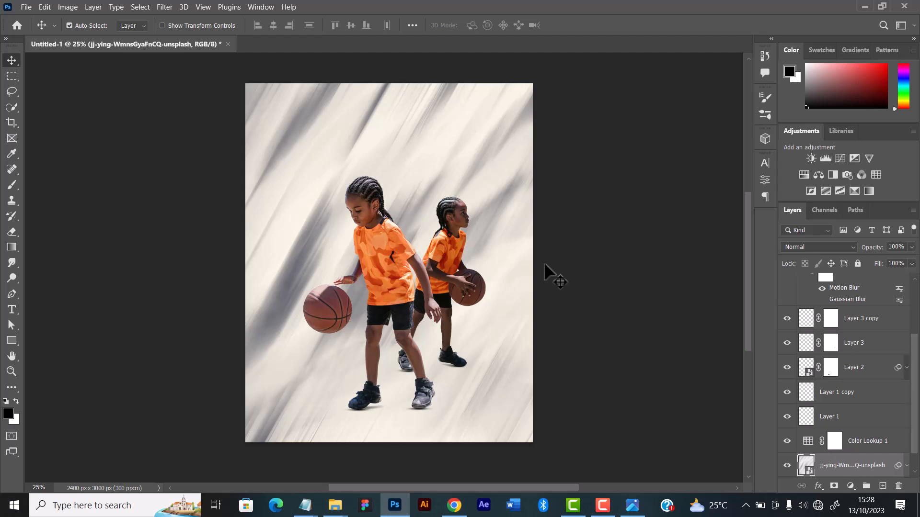
{"action": "key", "text": "ctrl+t"}
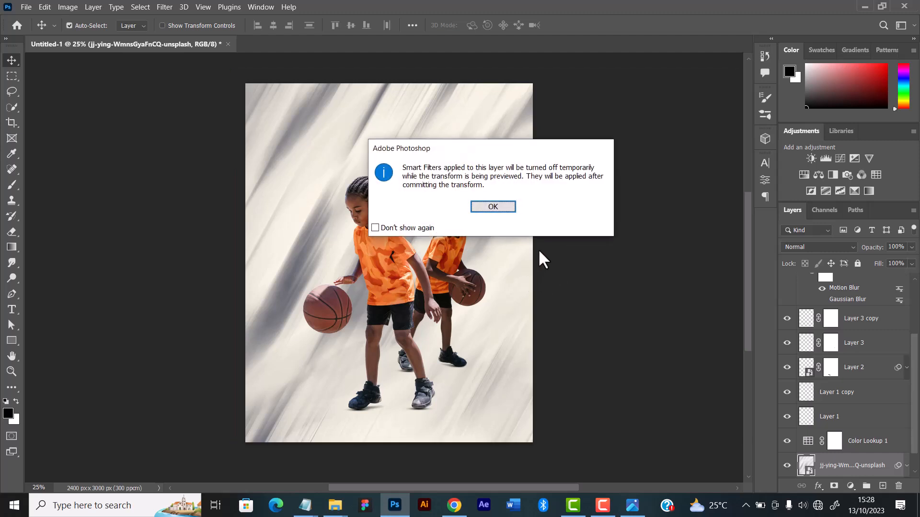
{"action": "left_click", "coordinate": [501, 209]}
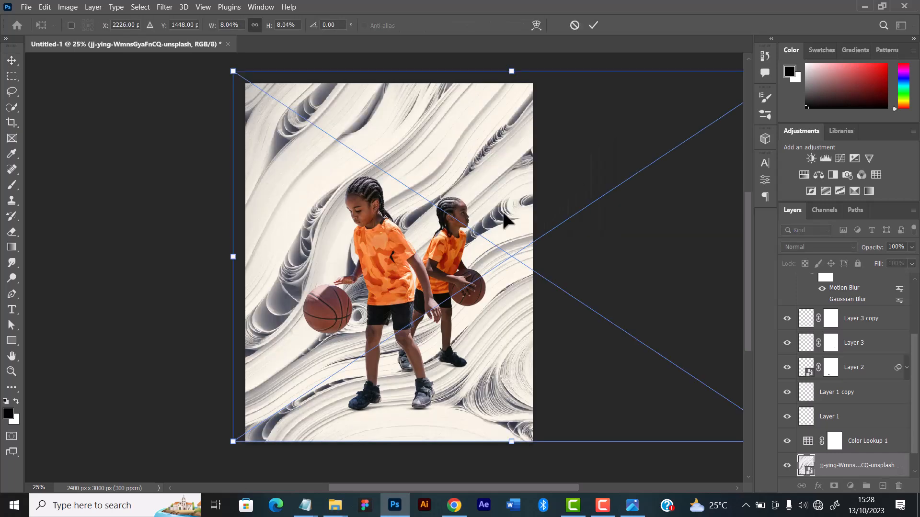
{"action": "scroll", "coordinate": [504, 220], "scroll_direction": "down", "scroll_amount": 4}
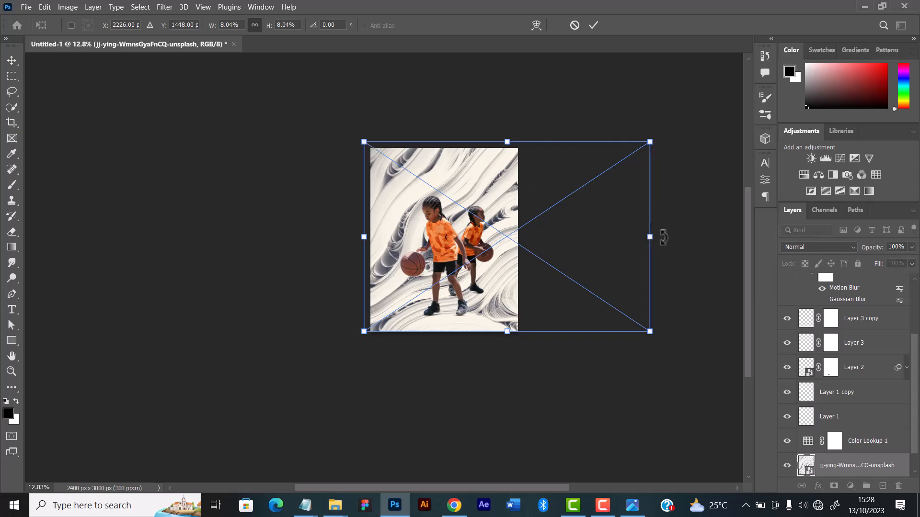
{"action": "left_click_drag", "start_coordinate": [663, 237], "coordinate": [453, 282]}
Flip the rotated texture horizontally, adjust its position slightly and apply the transform
{"action": "right_click", "coordinate": [493, 209]}
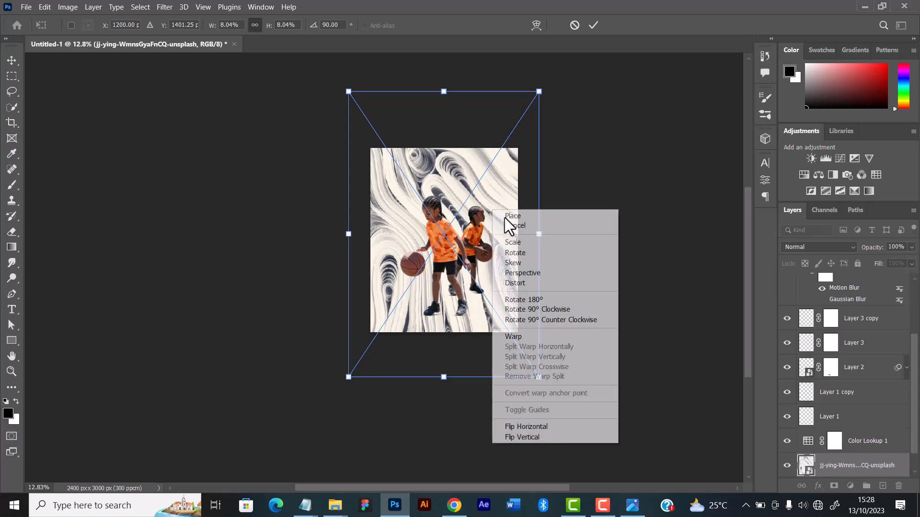
{"action": "left_click", "coordinate": [526, 426]}
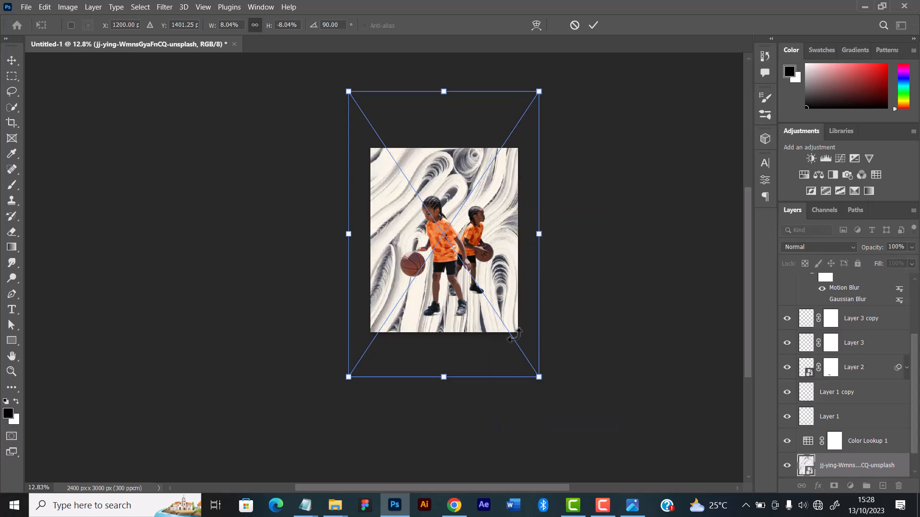
{"action": "left_click_drag", "start_coordinate": [499, 271], "coordinate": [508, 264]}
{"action": "left_click", "coordinate": [618, 137]}
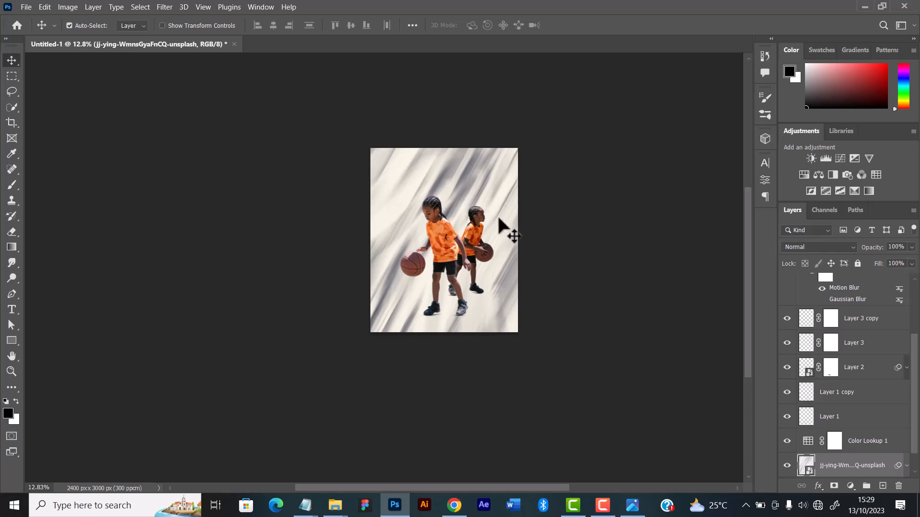
Shift the blurred texture slightly down and to the left behind the players, and deselect all layers
{"action": "mouse_move", "coordinate": [499, 298]}
{"action": "left_mouse_down"}
{"action": "mouse_move", "coordinate": [495, 219]}
{"action": "mouse_move", "coordinate": [470, 346]}
{"action": "mouse_move", "coordinate": [451, 343]}
{"action": "mouse_move", "coordinate": [474, 328]}
{"action": "left_mouse_up"}
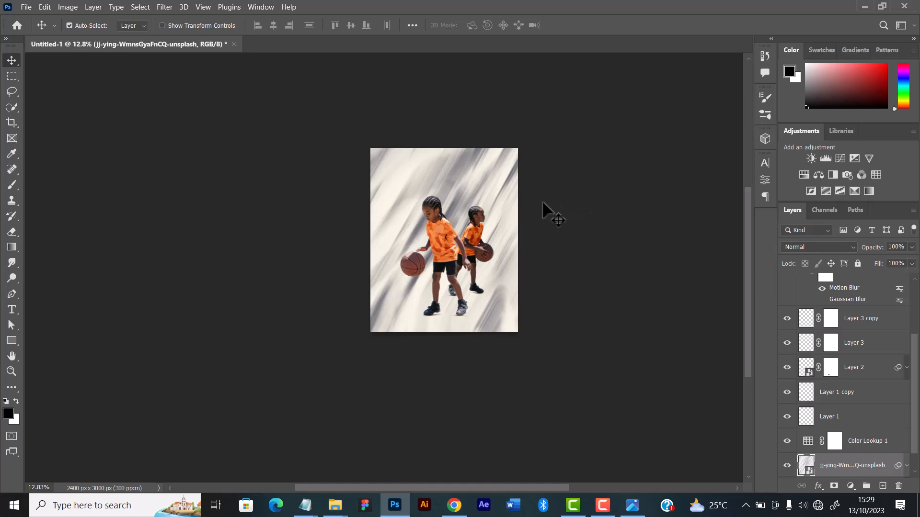
{"action": "scroll", "coordinate": [494, 198], "scroll_direction": "up", "scroll_amount": 4}
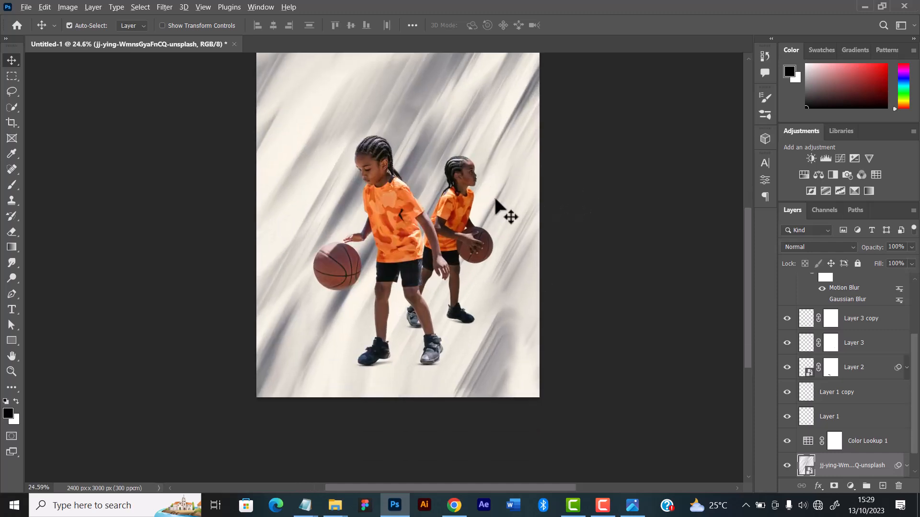
{"action": "scroll", "coordinate": [495, 198], "scroll_direction": "up", "scroll_amount": 2}
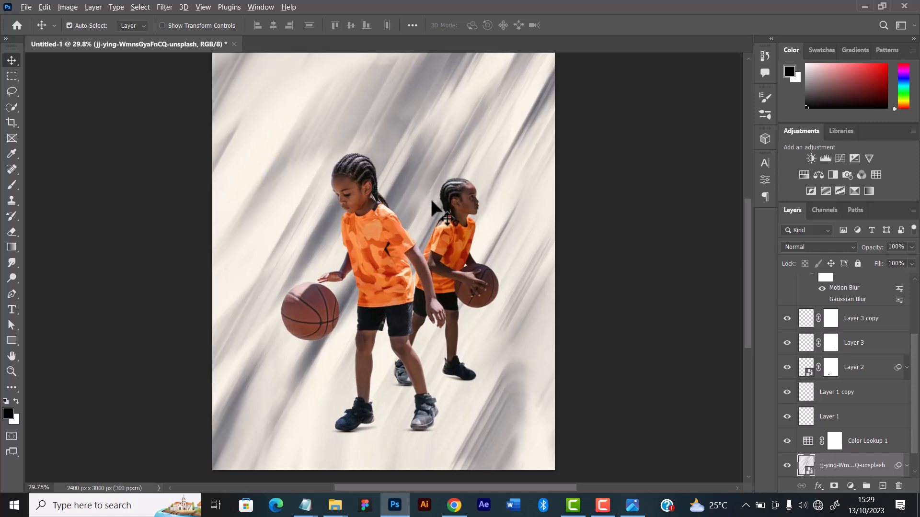
{"action": "scroll", "coordinate": [433, 204], "scroll_direction": "down", "scroll_amount": 2}
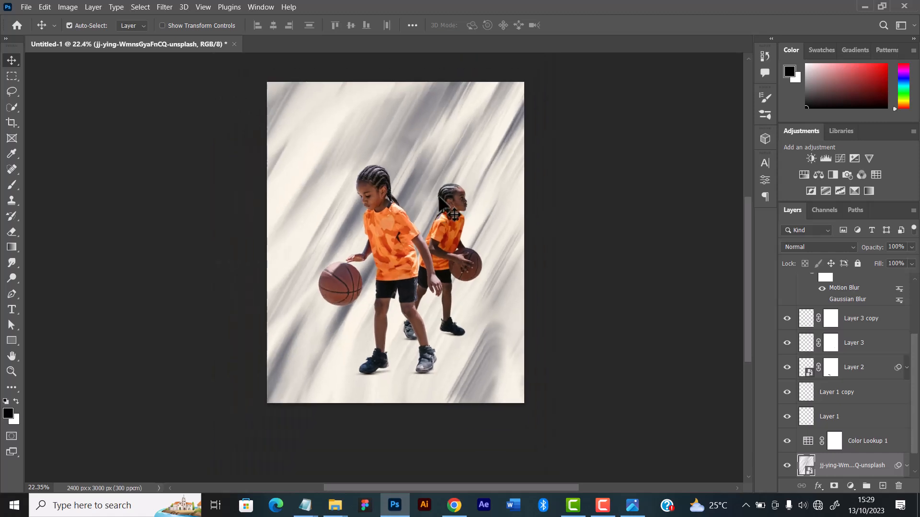
{"action": "left_click", "coordinate": [540, 201]}
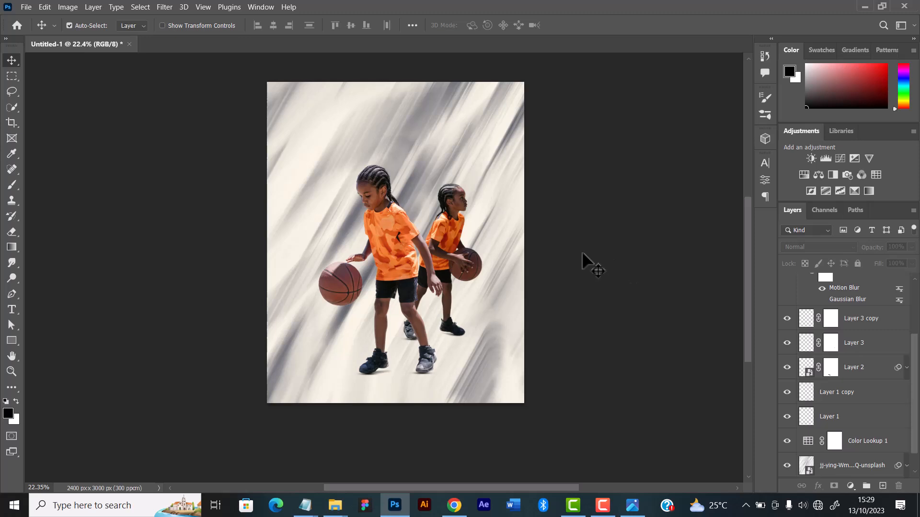
{"action": "scroll", "coordinate": [558, 227], "scroll_direction": "up", "scroll_amount": 1}
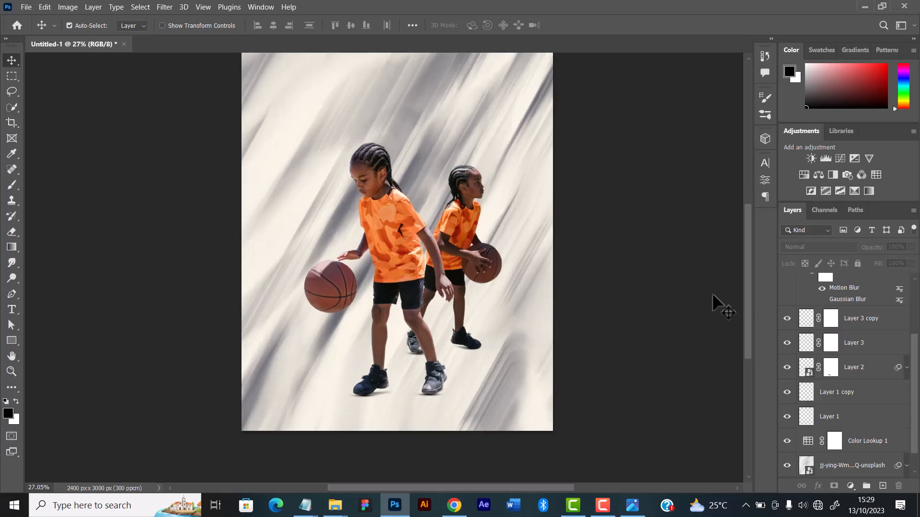
{"action": "scroll", "coordinate": [748, 292], "scroll_direction": "up", "scroll_amount": 2}
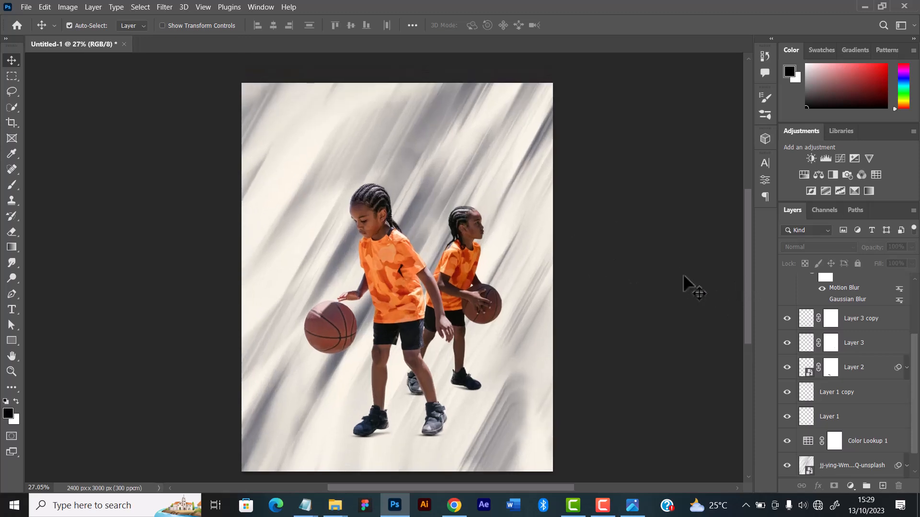
Open the Camera Raw Filter for the front player's cut-out layer
{"action": "left_click", "coordinate": [403, 242]}
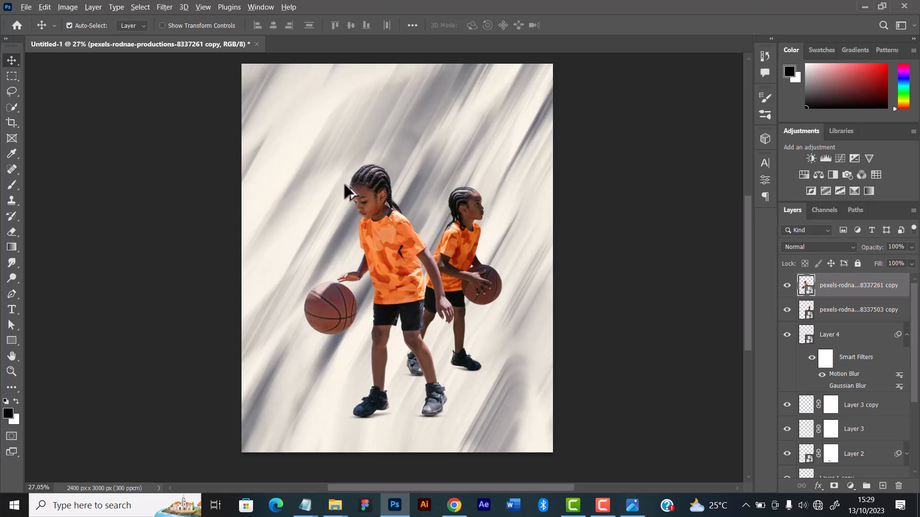
{"action": "scroll", "coordinate": [297, 194], "scroll_direction": "up", "scroll_amount": 3}
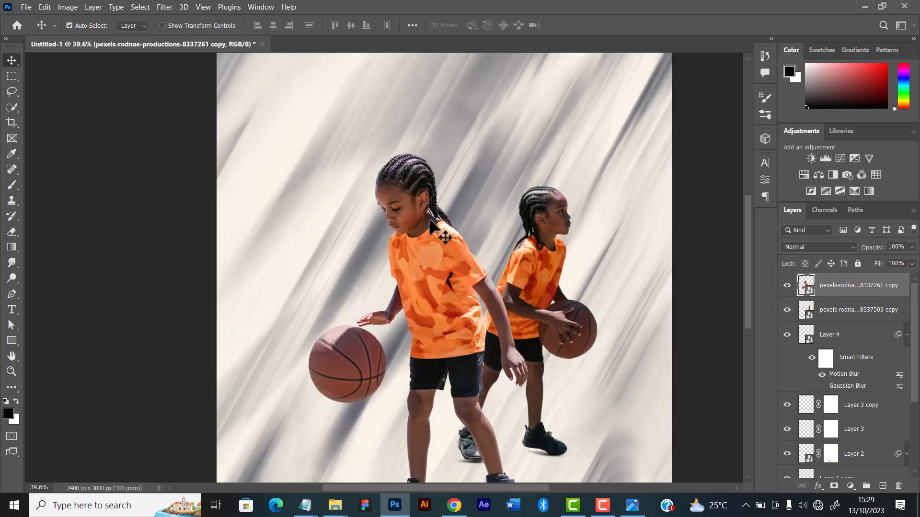
{"action": "scroll", "coordinate": [432, 223], "scroll_direction": "up", "scroll_amount": 2}
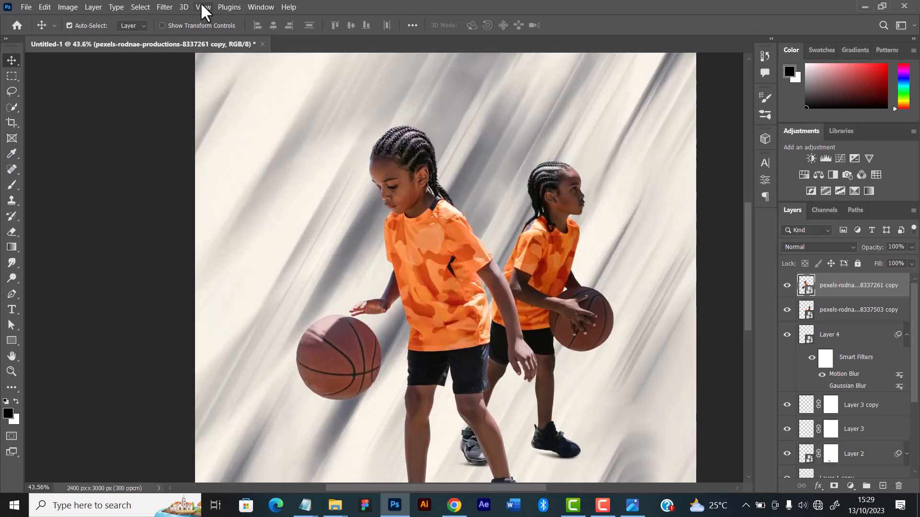
{"action": "left_click", "coordinate": [165, 7]}
{"action": "left_click", "coordinate": [196, 89]}
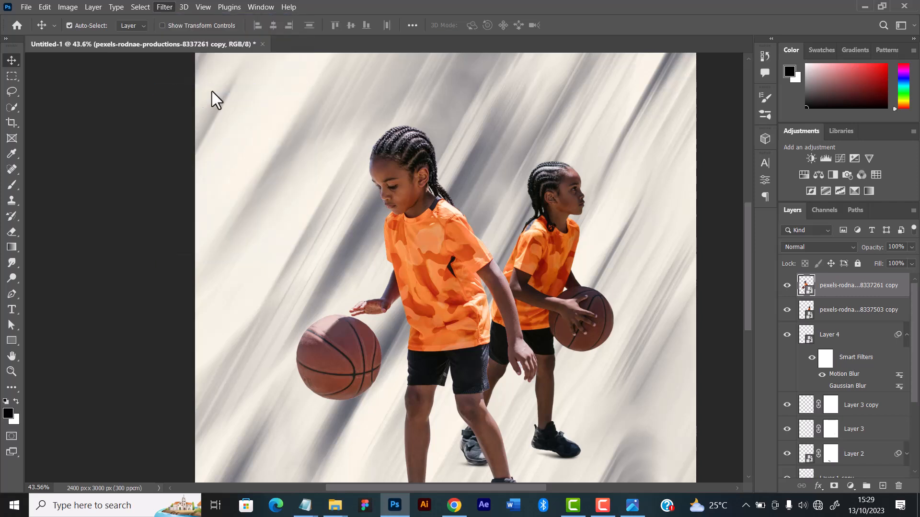
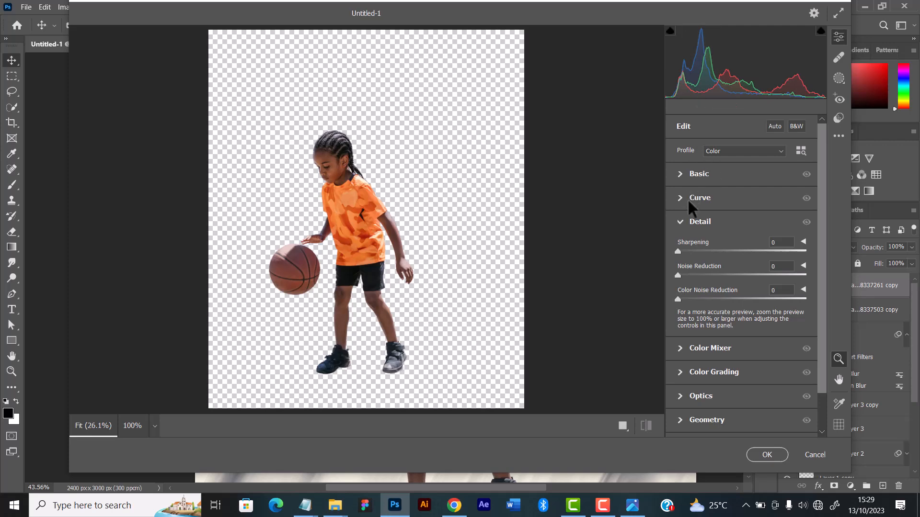
Set the front player's Temperature to -4, Tint +5, Exposure +0.70, Contrast +22, Highlights -84, Whites +25 and Clarity +10
{"action": "left_click", "coordinate": [680, 173]}
{"action": "left_click_drag", "start_coordinate": [741, 190], "coordinate": [742, 176]}
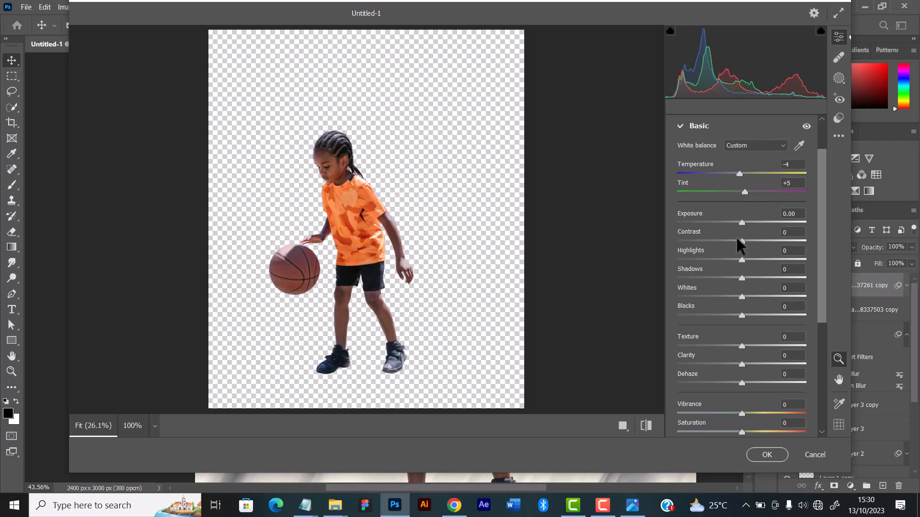
{"action": "left_click_drag", "start_coordinate": [742, 222], "coordinate": [658, 258]}
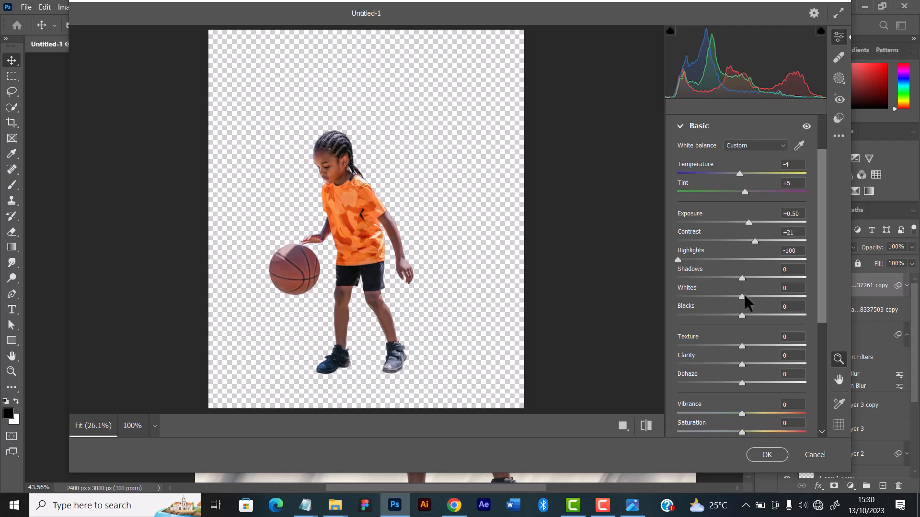
{"action": "left_click_drag", "start_coordinate": [742, 297], "coordinate": [758, 294]}
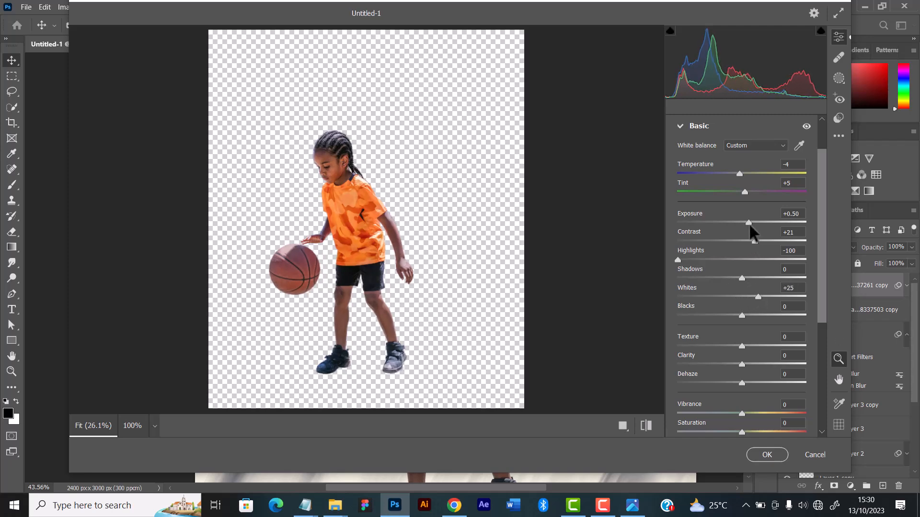
{"action": "left_click_drag", "start_coordinate": [749, 224], "coordinate": [752, 223]}
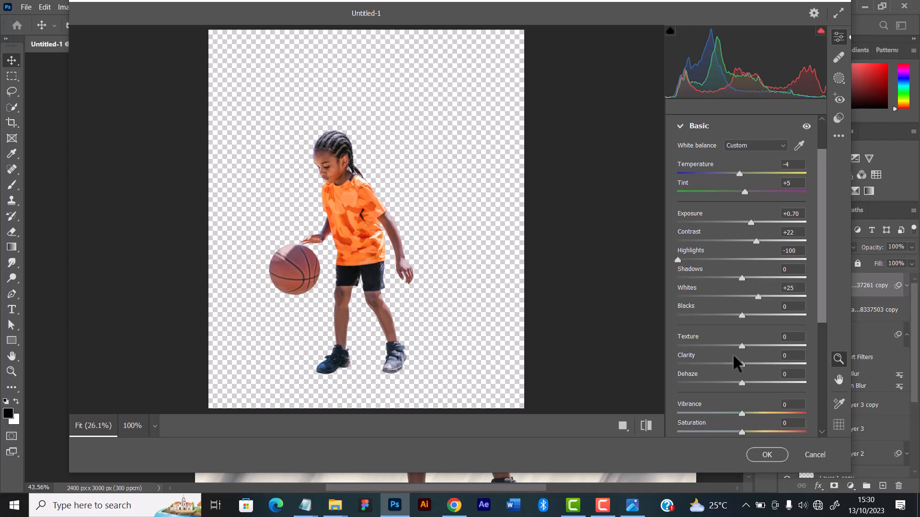
{"action": "left_click_drag", "start_coordinate": [740, 363], "coordinate": [749, 363]}
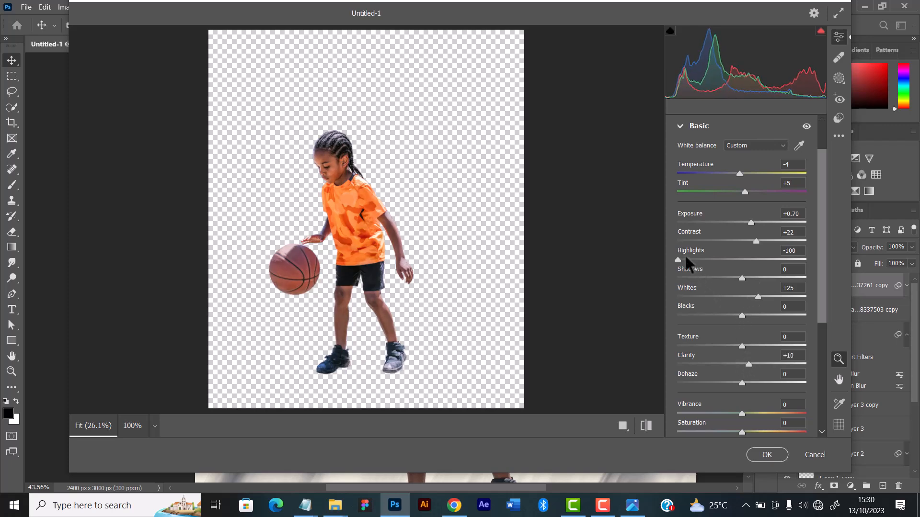
{"action": "left_click_drag", "start_coordinate": [685, 259], "coordinate": [687, 259]}
Set the front player's Vibrance to +3 and Saturation to -4, and fine-tune Highlights to -81 and Whites to +24
{"action": "left_click_drag", "start_coordinate": [823, 231], "coordinate": [821, 276]}
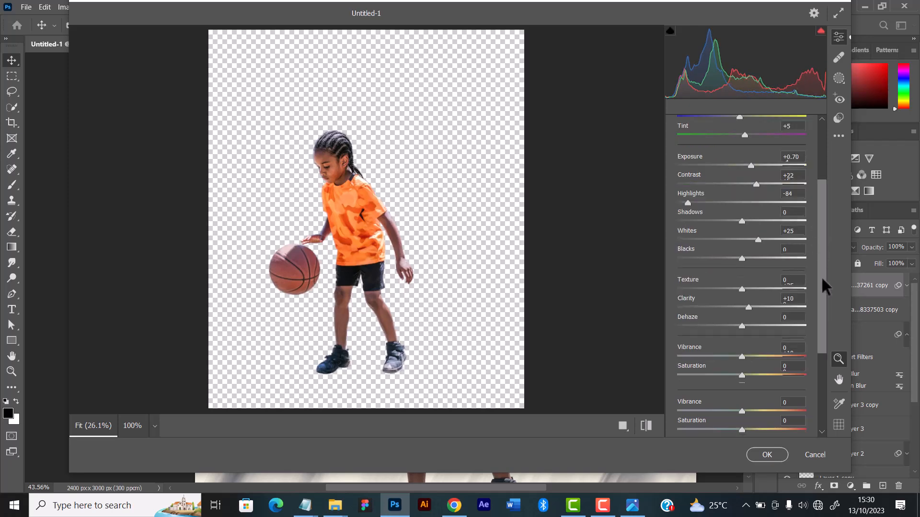
{"action": "left_click_drag", "start_coordinate": [742, 356], "coordinate": [737, 354]}
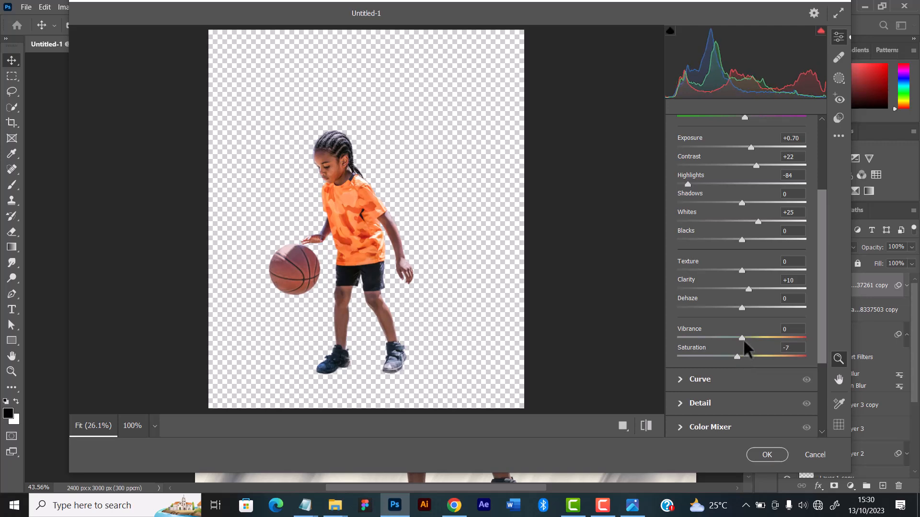
{"action": "left_click", "coordinate": [743, 337]}
{"action": "left_click_drag", "start_coordinate": [734, 355], "coordinate": [737, 356]}
{"action": "mouse_move", "coordinate": [690, 184]}
{"action": "left_mouse_down"}
{"action": "mouse_move", "coordinate": [682, 184]}
{"action": "mouse_move", "coordinate": [688, 180]}
{"action": "left_mouse_up"}
Set the front player's Sharpening to 64 and Noise Reduction to 15
{"action": "scroll", "coordinate": [720, 381], "scroll_direction": "down", "scroll_amount": 3}
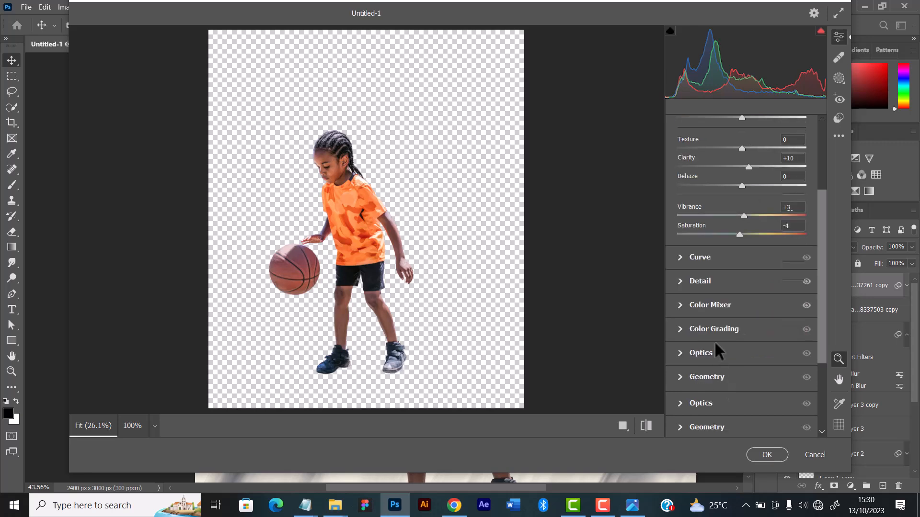
{"action": "left_click", "coordinate": [680, 281]}
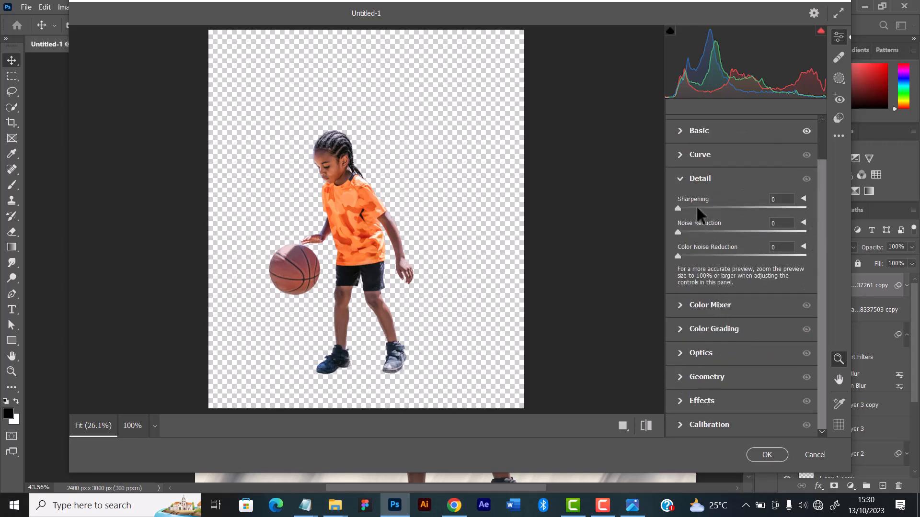
{"action": "left_click_drag", "start_coordinate": [697, 208], "coordinate": [732, 207]}
Lower the front player's Exposure to +0.60 and apply the Camera Raw Filter
{"action": "scroll", "coordinate": [747, 218], "scroll_direction": "up", "scroll_amount": 1}
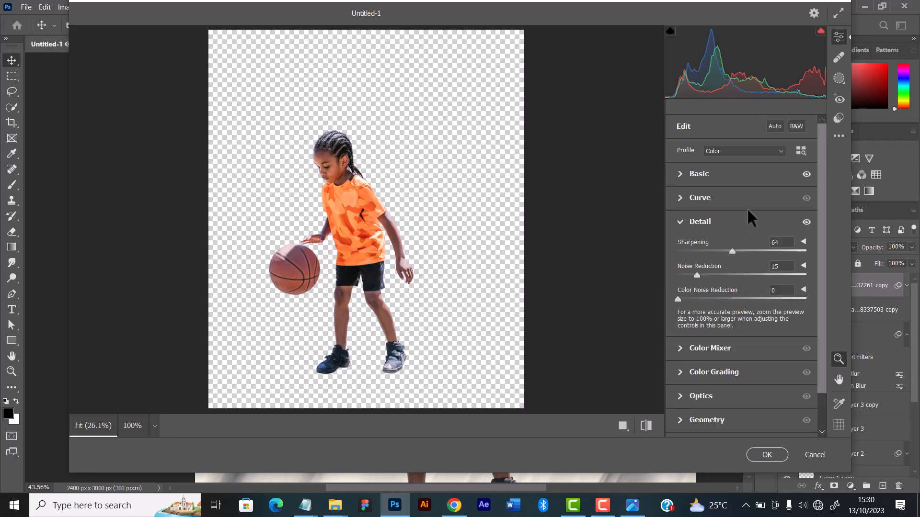
{"action": "left_click", "coordinate": [763, 185]}
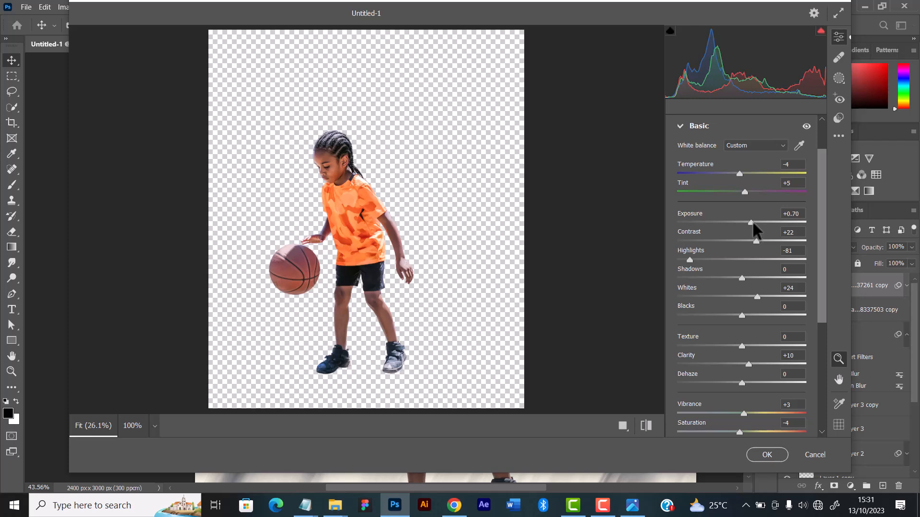
{"action": "left_click_drag", "start_coordinate": [753, 223], "coordinate": [752, 222]}
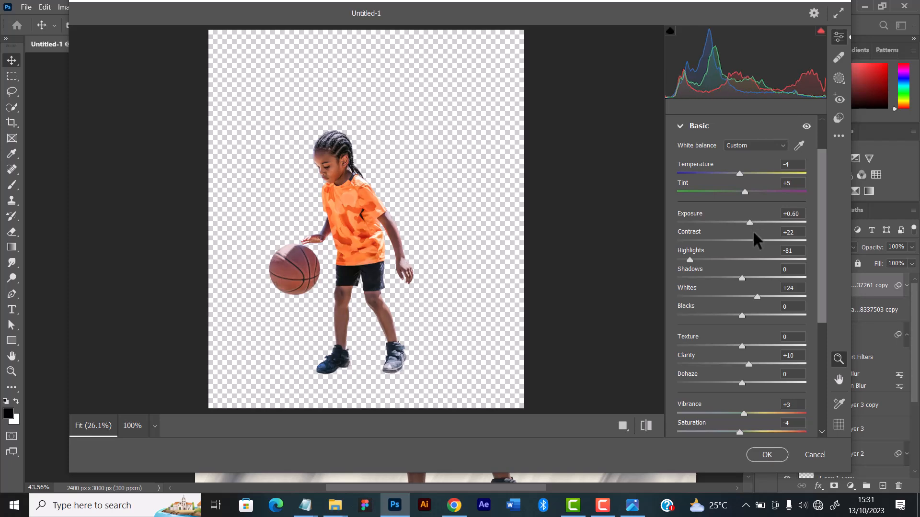
{"action": "left_click", "coordinate": [767, 454]}
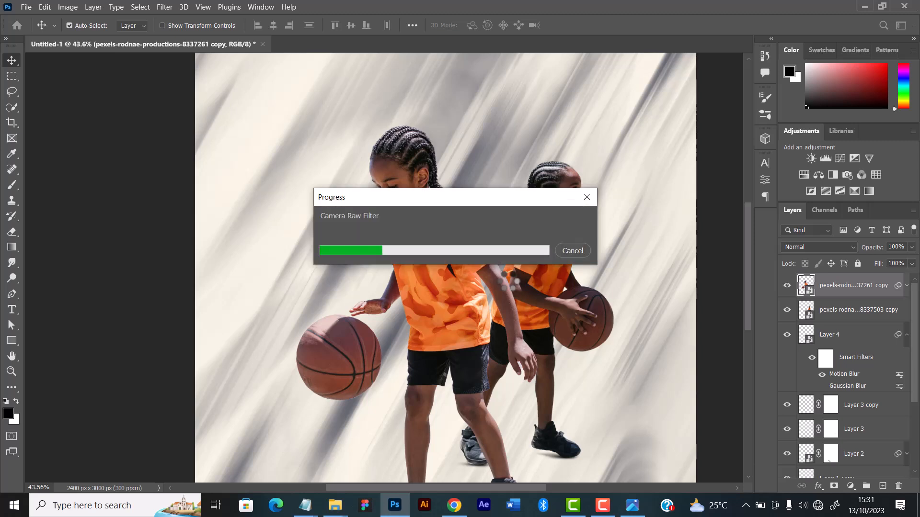
Compare the front player with and without the Camera Raw Filter, leaving the filter enabled
{"action": "scroll", "coordinate": [509, 282], "scroll_direction": "down", "scroll_amount": 1}
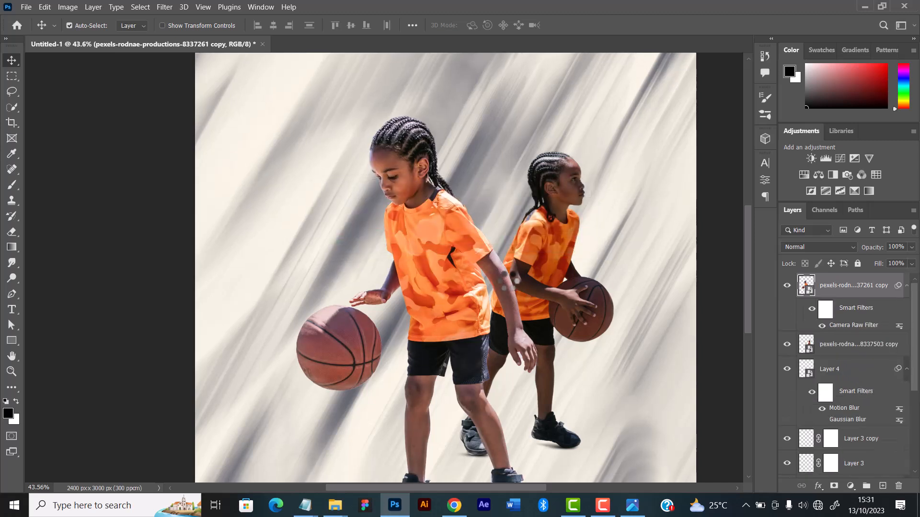
{"action": "scroll", "coordinate": [509, 281], "scroll_direction": "down", "scroll_amount": 2}
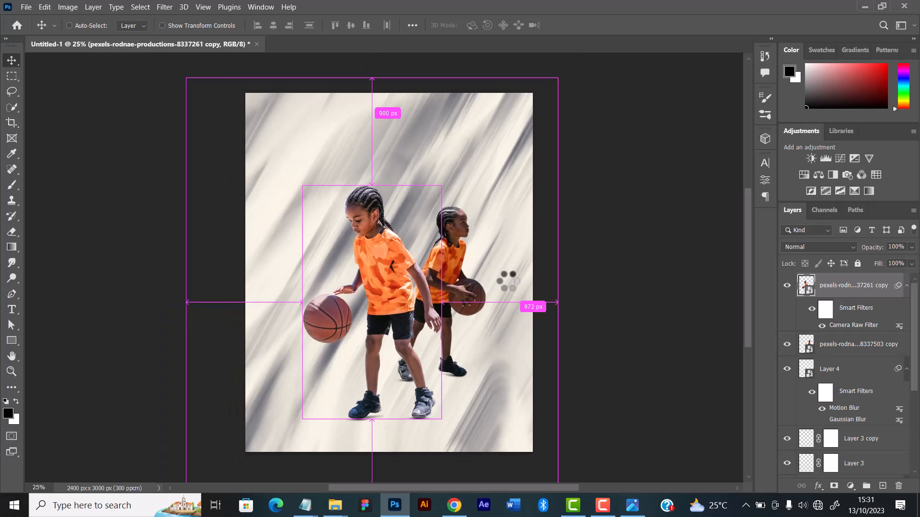
{"action": "scroll", "coordinate": [508, 280], "scroll_direction": "up", "scroll_amount": 1}
{"action": "scroll", "coordinate": [512, 302], "scroll_direction": "down", "scroll_amount": 1}
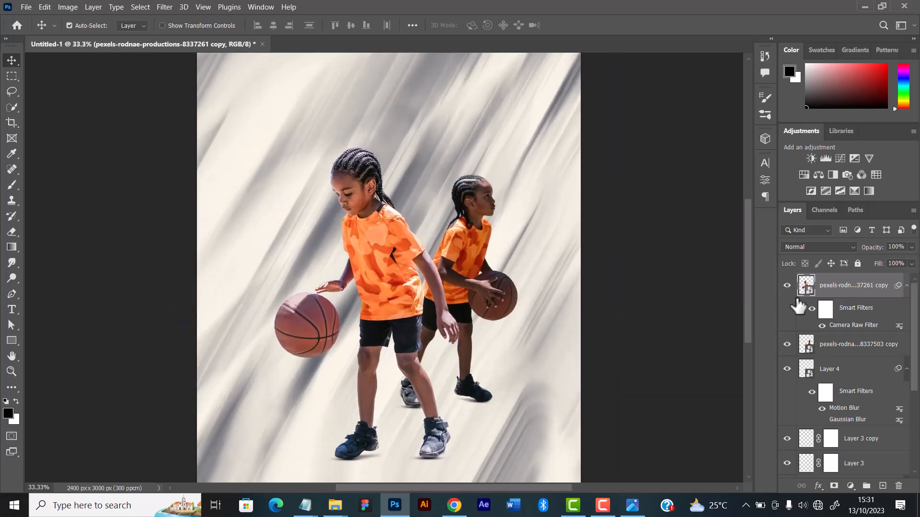
{"action": "left_click", "coordinate": [822, 326]}
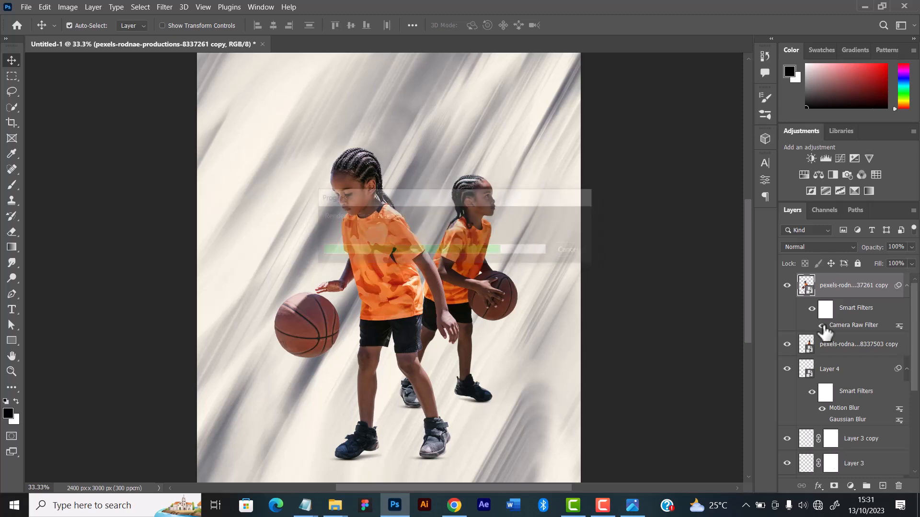
{"action": "scroll", "coordinate": [532, 330], "scroll_direction": "down", "scroll_amount": 3}
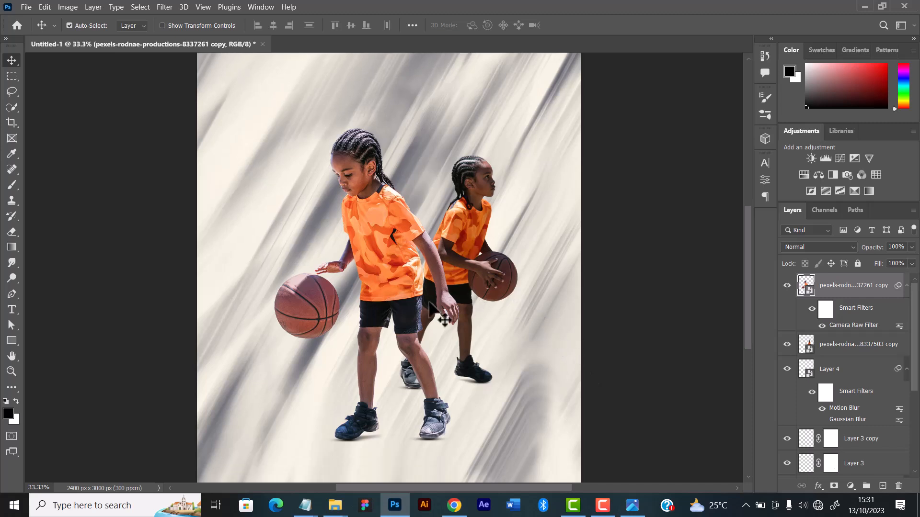
{"action": "scroll", "coordinate": [428, 293], "scroll_direction": "down", "scroll_amount": 5}
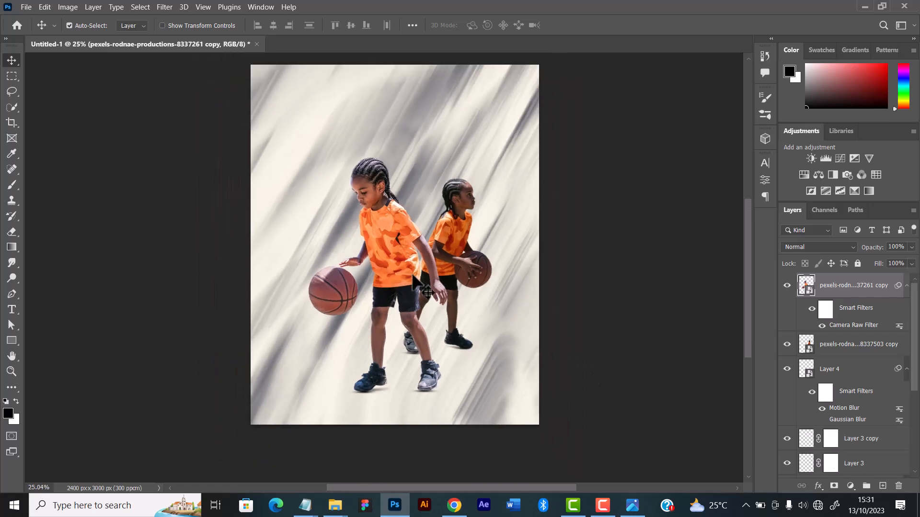
{"action": "scroll", "coordinate": [430, 289], "scroll_direction": "up", "scroll_amount": 3}
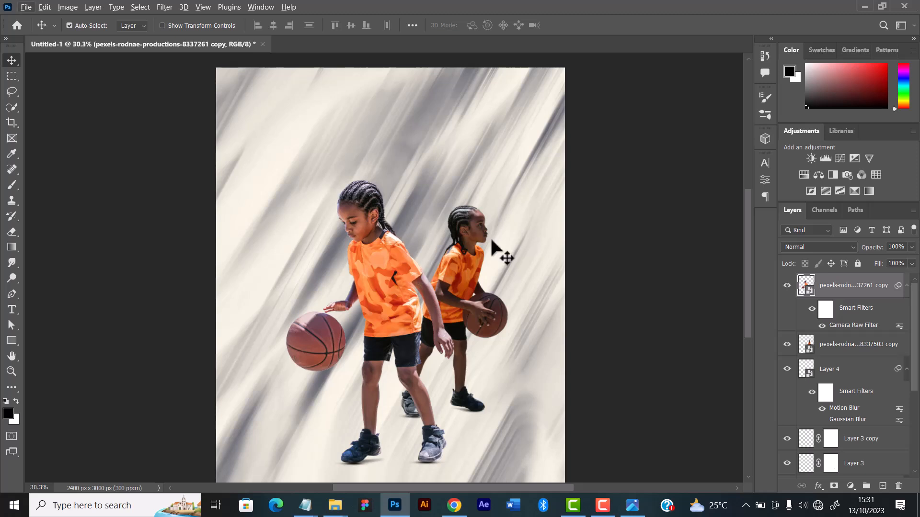
Open the Camera Raw Filter for the rear player's cut-out layer
{"action": "left_click", "coordinate": [476, 253]}
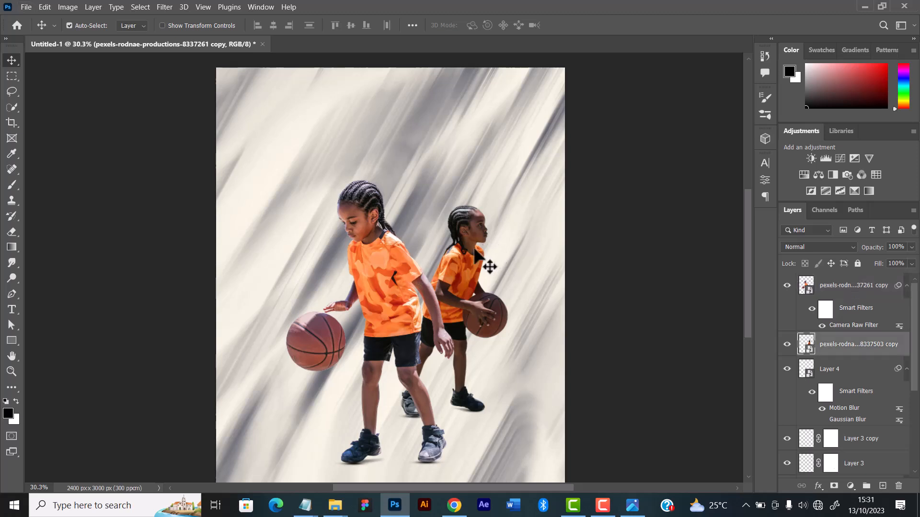
{"action": "left_click", "coordinate": [168, 7]}
{"action": "left_click", "coordinate": [199, 87]}
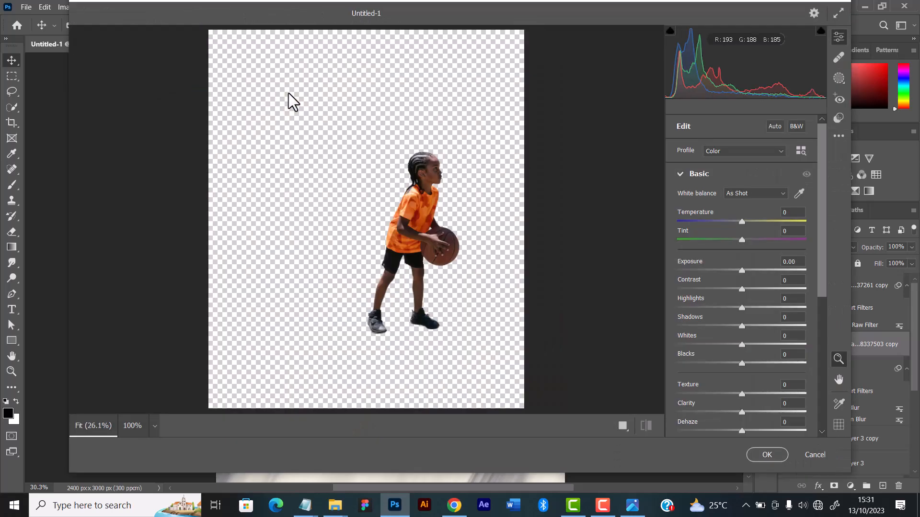
Set the rear player's Temperature to -3, Tint +5, Exposure +0.60, Contrast +22, Highlights -42 and Whites +22
{"action": "left_click_drag", "start_coordinate": [741, 222], "coordinate": [739, 222]}
{"action": "left_click_drag", "start_coordinate": [742, 240], "coordinate": [745, 240]}
{"action": "left_click_drag", "start_coordinate": [741, 271], "coordinate": [749, 270]}
{"action": "left_click_drag", "start_coordinate": [741, 289], "coordinate": [757, 289]}
{"action": "left_click_drag", "start_coordinate": [742, 308], "coordinate": [686, 308]}
{"action": "left_click_drag", "start_coordinate": [742, 344], "coordinate": [755, 344]}
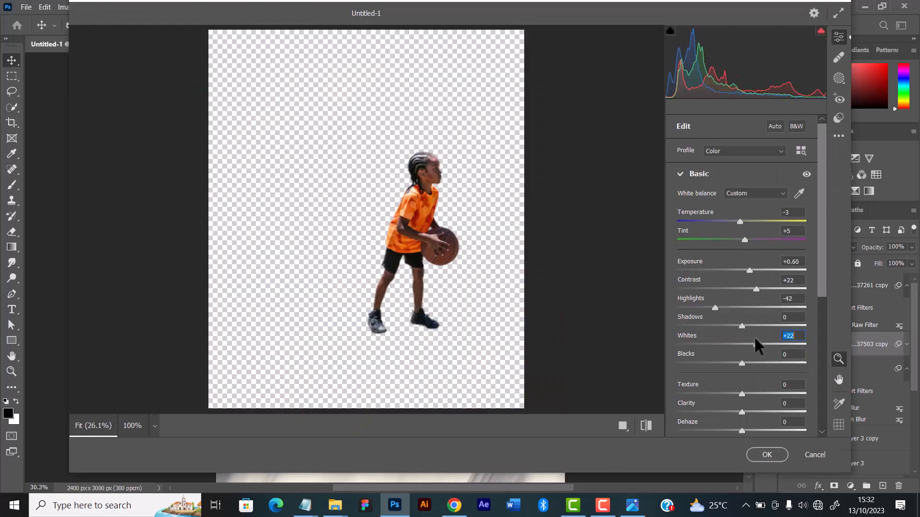
Slightly raise the rear player's Clarity and Vibrance
{"action": "left_click_drag", "start_coordinate": [741, 412], "coordinate": [748, 412]}
{"action": "scroll", "coordinate": [746, 345], "scroll_direction": "down", "scroll_amount": 4}
{"action": "left_click_drag", "start_coordinate": [742, 245], "coordinate": [751, 246]}
Add moderate Sharpening and a small amount of Noise Reduction to the rear player
{"action": "left_click", "coordinate": [700, 311]}
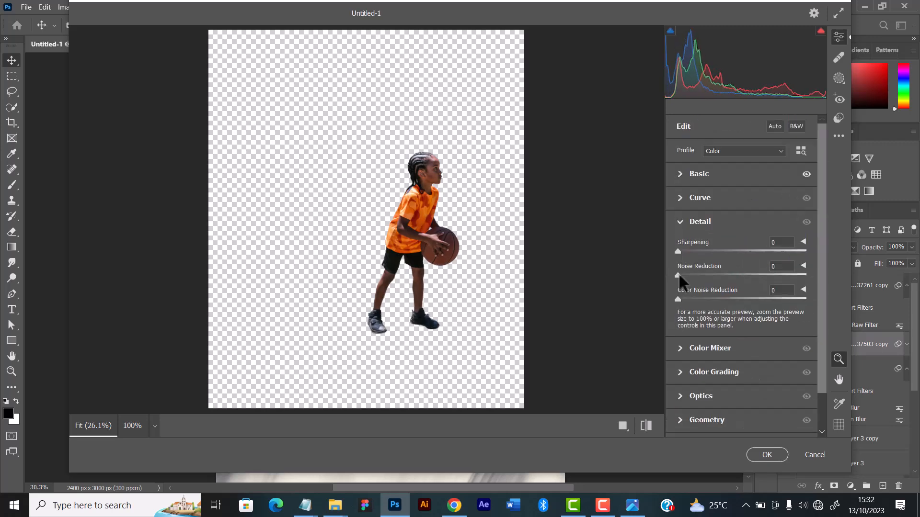
{"action": "left_click_drag", "start_coordinate": [677, 252], "coordinate": [723, 251]}
{"action": "left_click_drag", "start_coordinate": [677, 275], "coordinate": [700, 274]}
Raise the rear player's Exposure slightly and apply the Camera Raw Filter
{"action": "left_click", "coordinate": [686, 176]}
{"action": "left_click_drag", "start_coordinate": [749, 225], "coordinate": [751, 224]}
{"action": "left_click", "coordinate": [767, 455]}
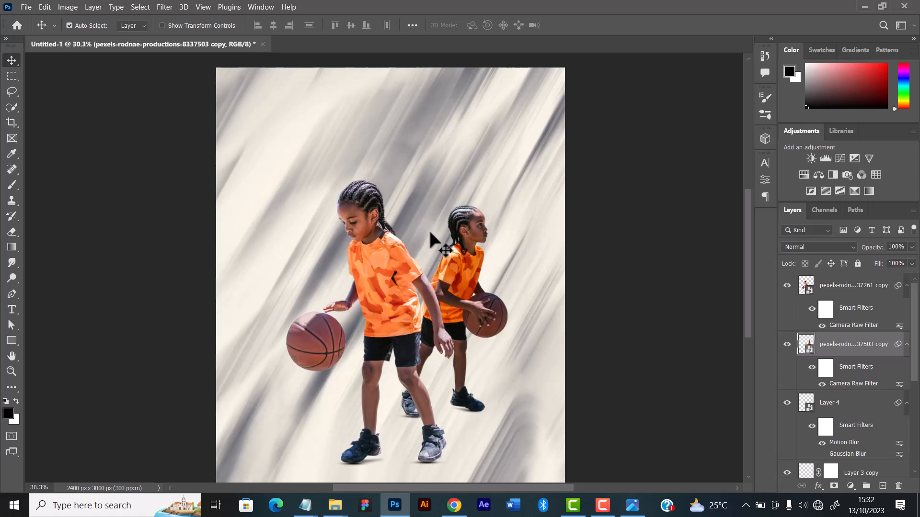
Shift the textured background image slightly up and to the right behind the players
{"action": "scroll", "coordinate": [430, 233], "scroll_direction": "down", "scroll_amount": 2}
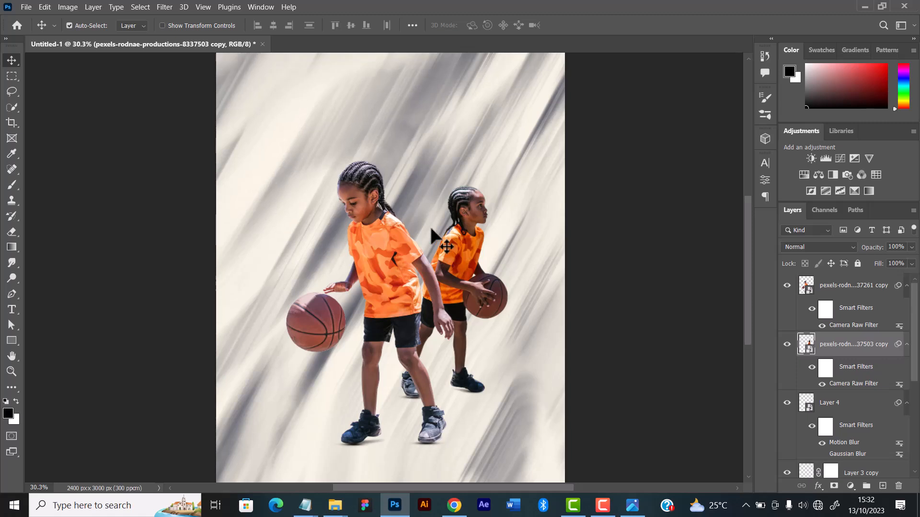
{"action": "scroll", "coordinate": [430, 226], "scroll_direction": "down", "scroll_amount": 4}
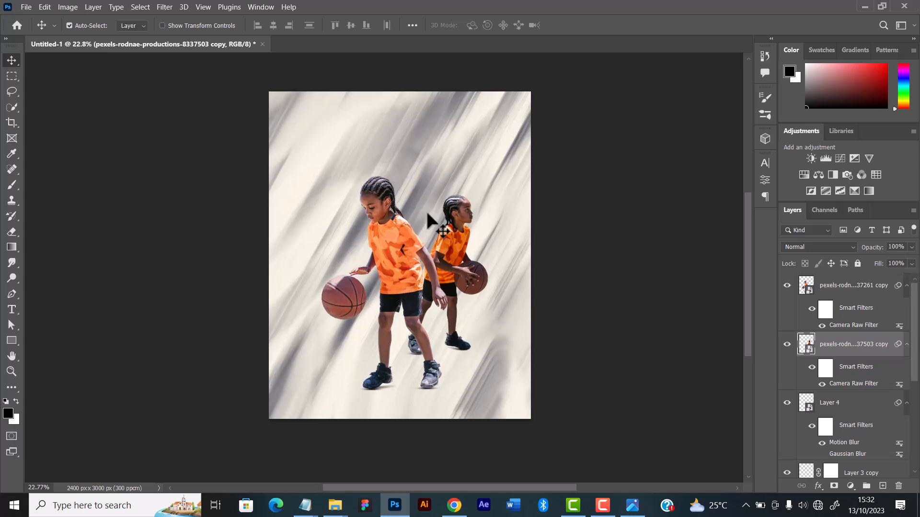
{"action": "scroll", "coordinate": [428, 221], "scroll_direction": "up", "scroll_amount": 1}
{"action": "scroll", "coordinate": [428, 218], "scroll_direction": "up", "scroll_amount": 1}
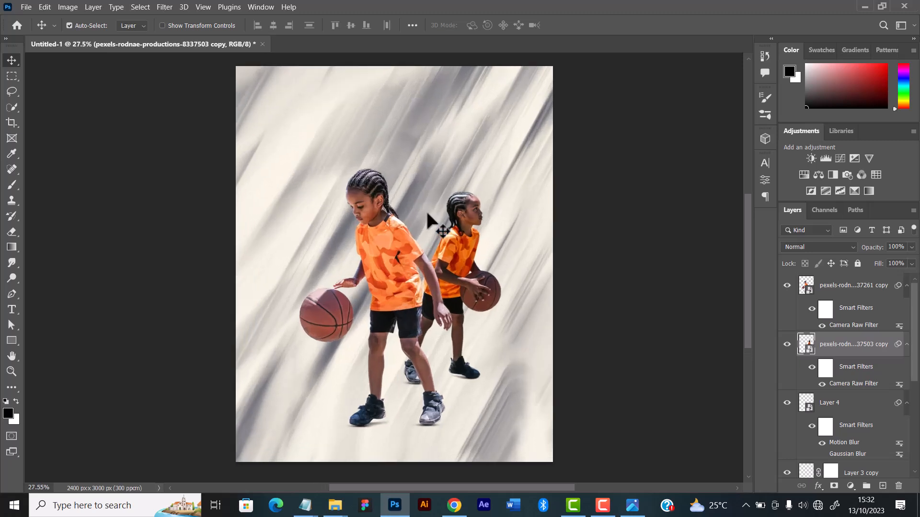
{"action": "scroll", "coordinate": [369, 226], "scroll_direction": "down", "scroll_amount": 2}
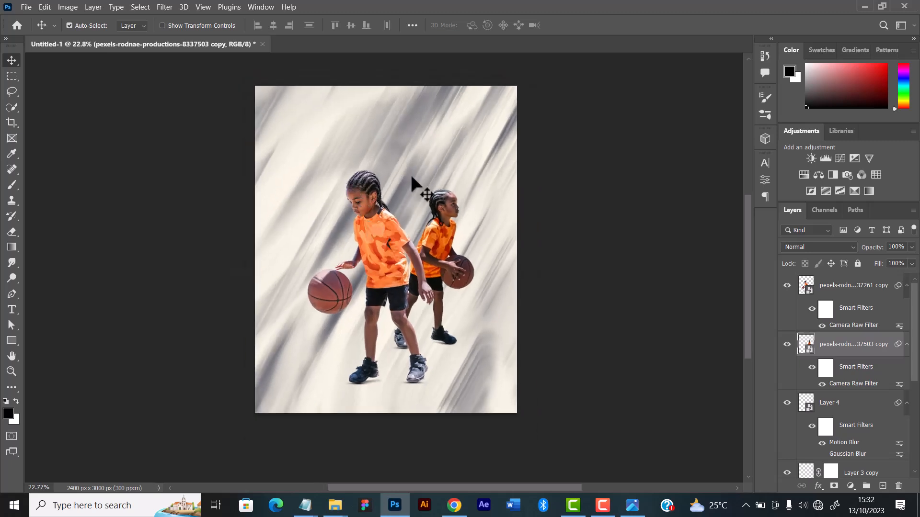
{"action": "left_click_drag", "start_coordinate": [411, 171], "coordinate": [445, 162]}
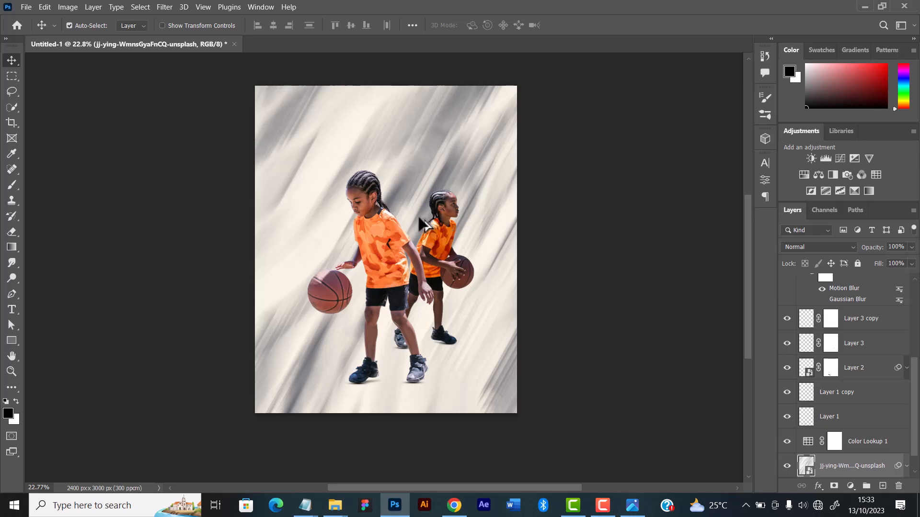
{"action": "scroll", "coordinate": [419, 218], "scroll_direction": "down", "scroll_amount": 1}
{"action": "scroll", "coordinate": [381, 215], "scroll_direction": "up", "scroll_amount": 1}
{"action": "scroll", "coordinate": [371, 197], "scroll_direction": "up", "scroll_amount": 1}
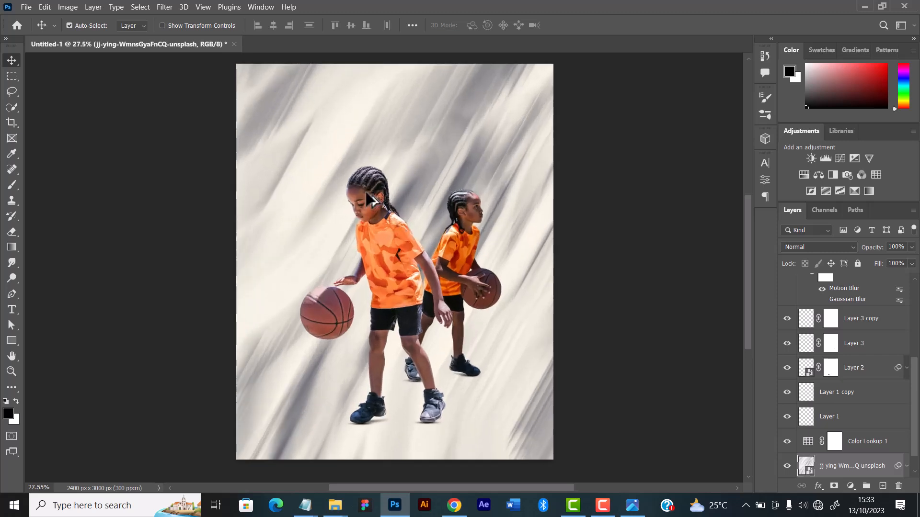
{"action": "scroll", "coordinate": [371, 197], "scroll_direction": "down", "scroll_amount": 1}
{"action": "scroll", "coordinate": [372, 196], "scroll_direction": "up", "scroll_amount": 1}
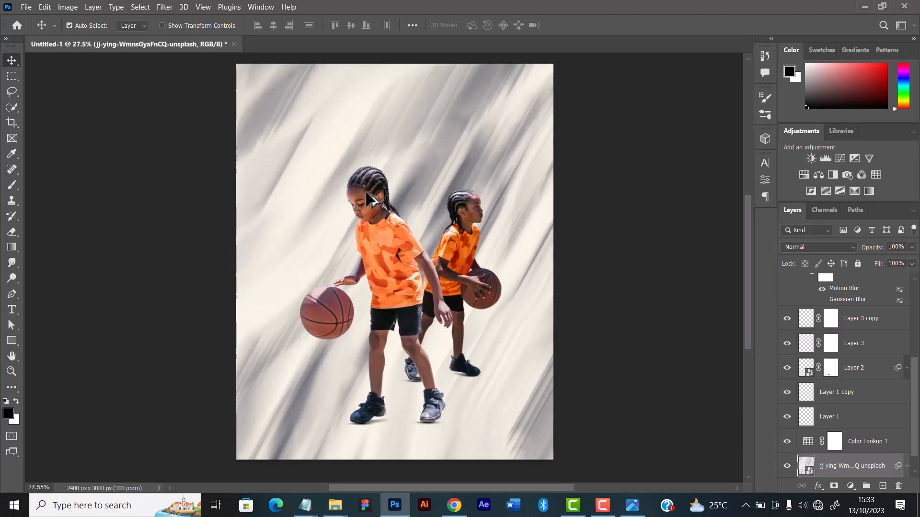
Select the front player's layer and collapse its smart filter list
{"action": "scroll", "coordinate": [852, 314], "scroll_direction": "up", "scroll_amount": 5}
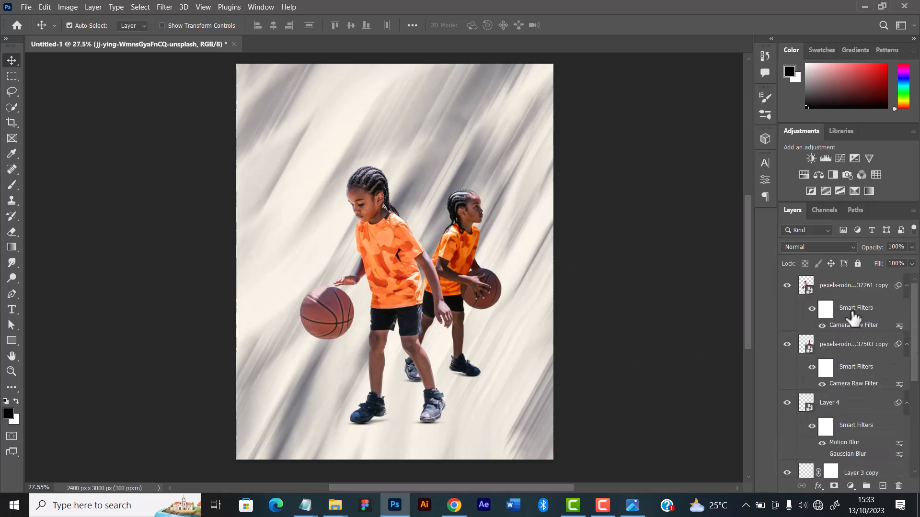
{"action": "left_click", "coordinate": [856, 288]}
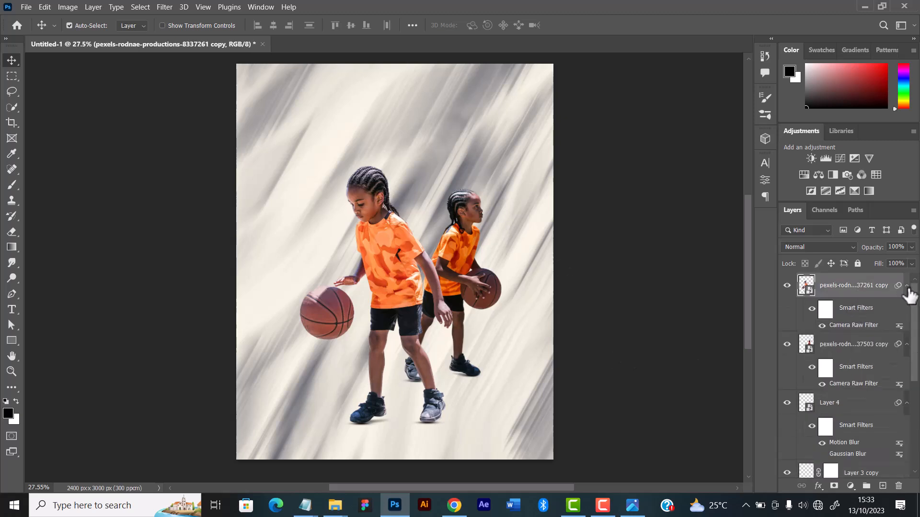
{"action": "left_click", "coordinate": [907, 286]}
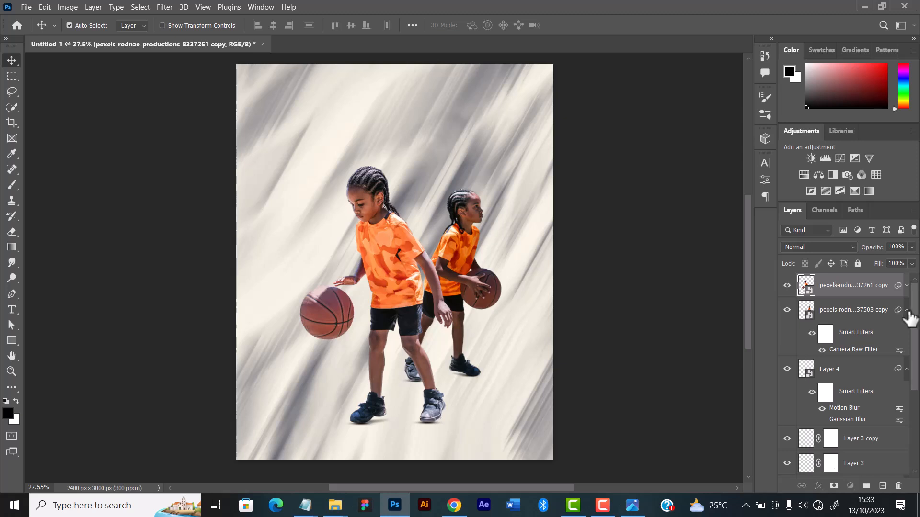
Collapse the smart filter lists of the rear player's layer and Layer 4
{"action": "left_click", "coordinate": [907, 310]}
{"action": "left_click", "coordinate": [907, 335]}
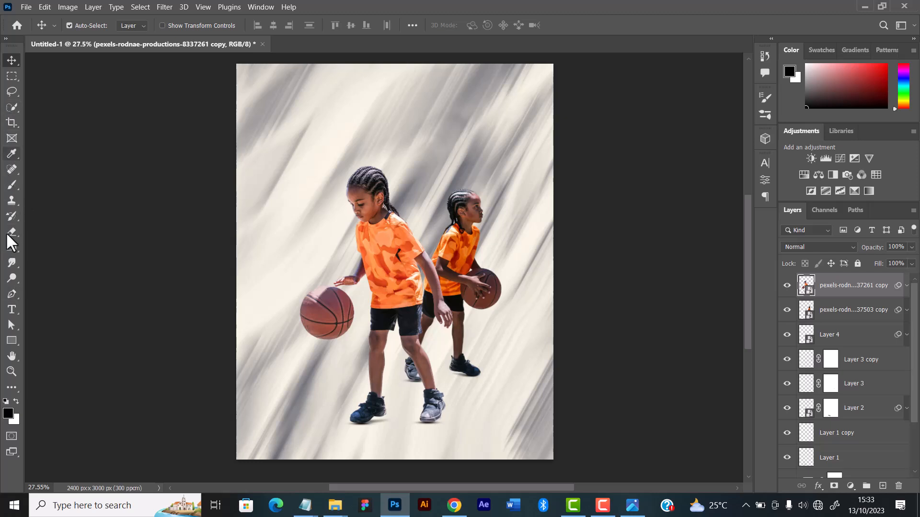
Add the text "WIN" in 72 pt Anton on the upper part of the canvas, above the players' layers
{"action": "left_click", "coordinate": [11, 310]}
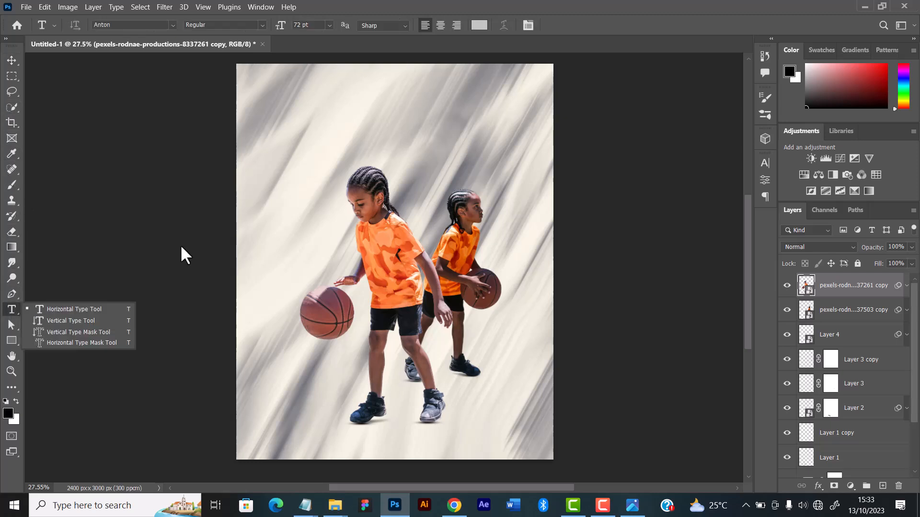
{"action": "left_click", "coordinate": [267, 184]}
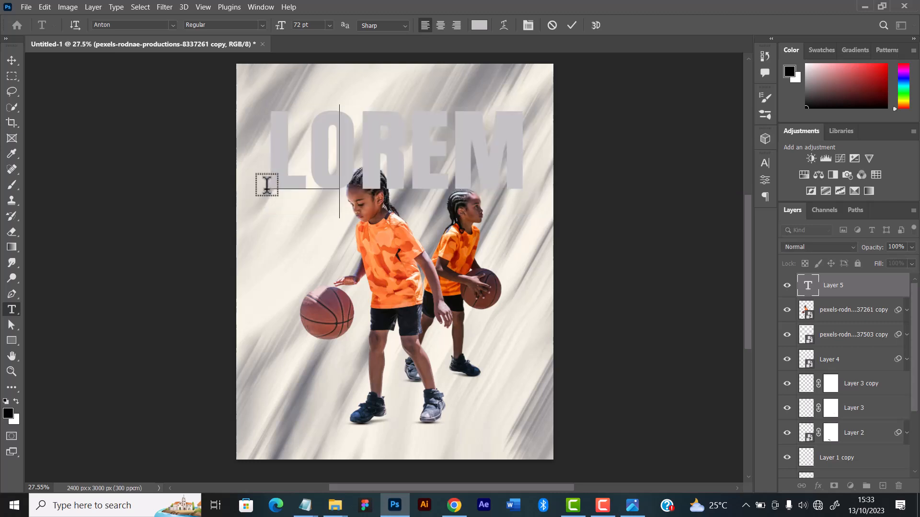
{"action": "type", "text": "WIN"}
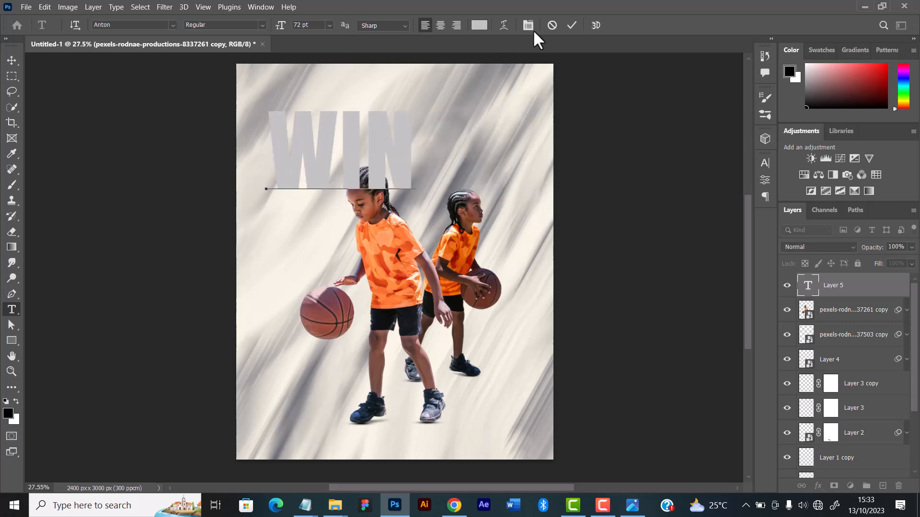
{"action": "left_click", "coordinate": [576, 23]}
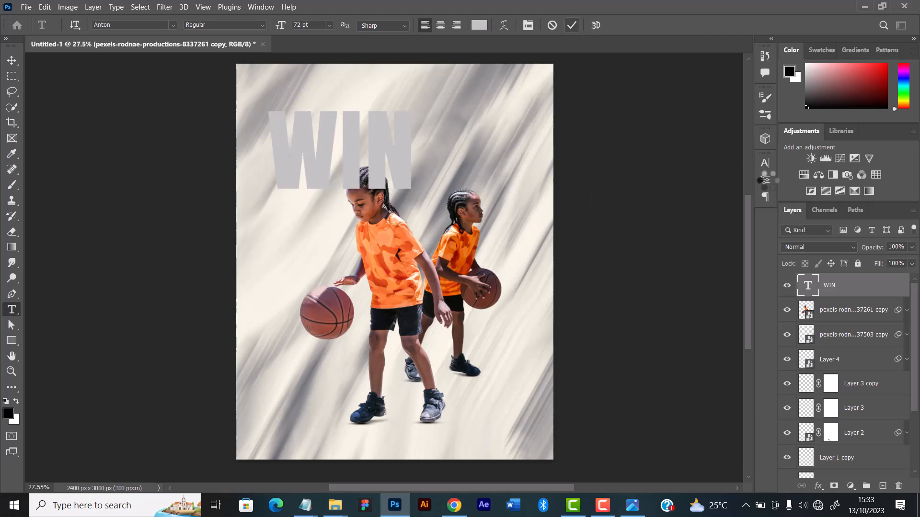
Try the Anson and Gloria Ramsey fonts on the WIN text
{"action": "left_click", "coordinate": [765, 163]}
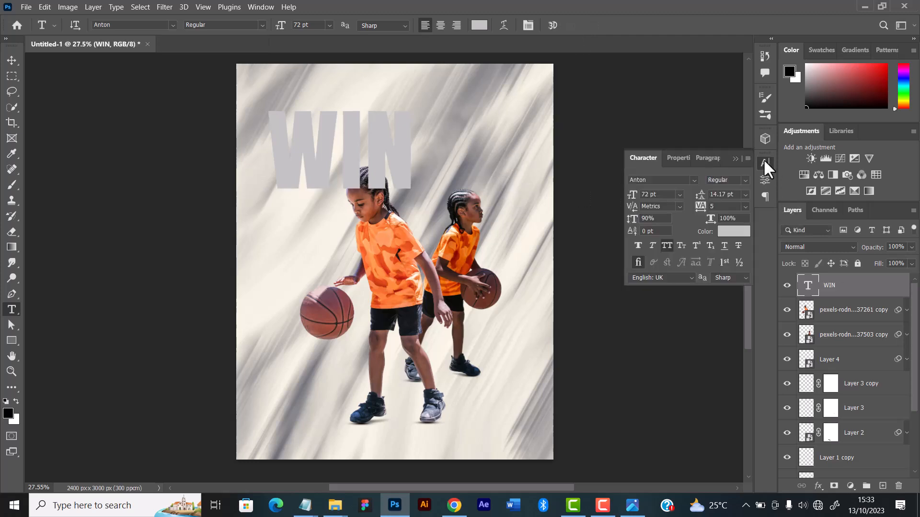
{"action": "left_click", "coordinate": [694, 178]}
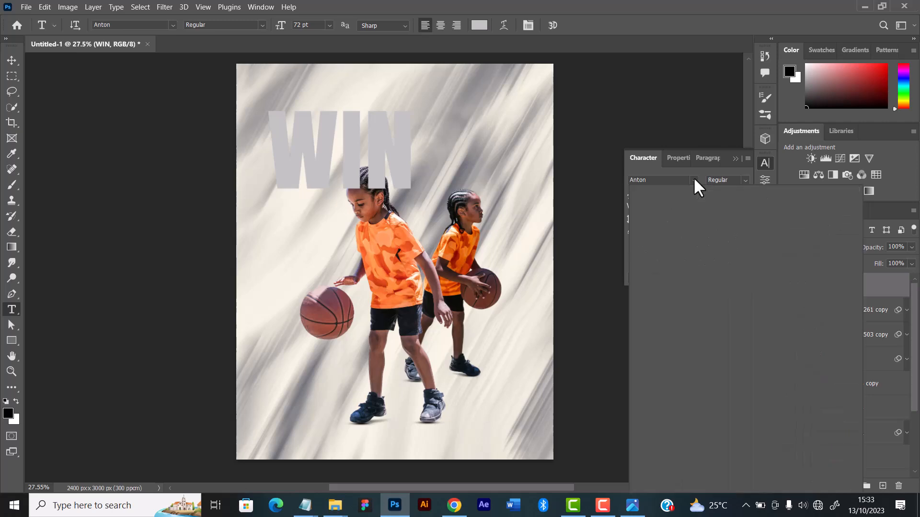
{"action": "left_click", "coordinate": [783, 238]}
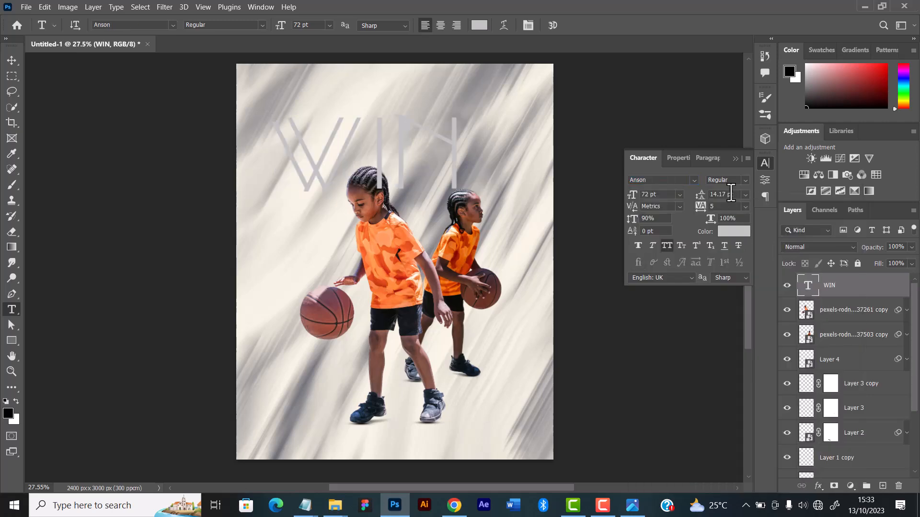
{"action": "left_click", "coordinate": [736, 158]}
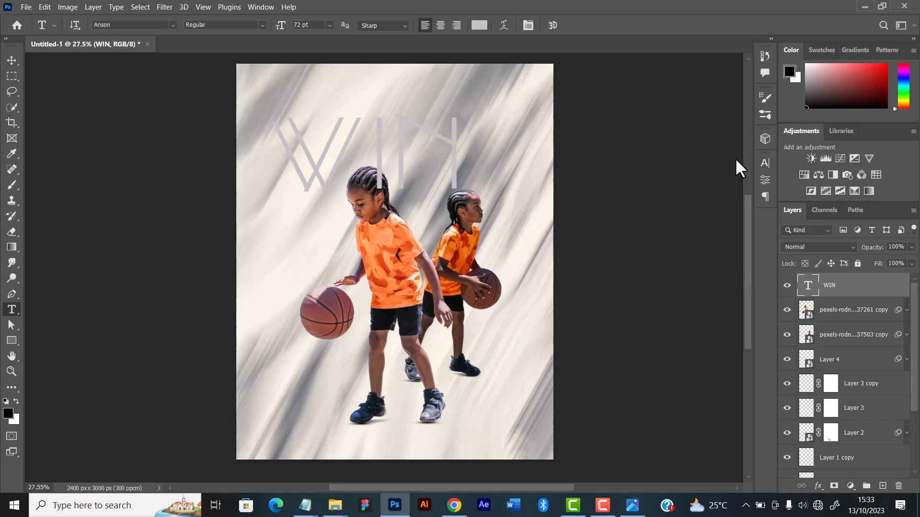
{"action": "left_click", "coordinate": [765, 164]}
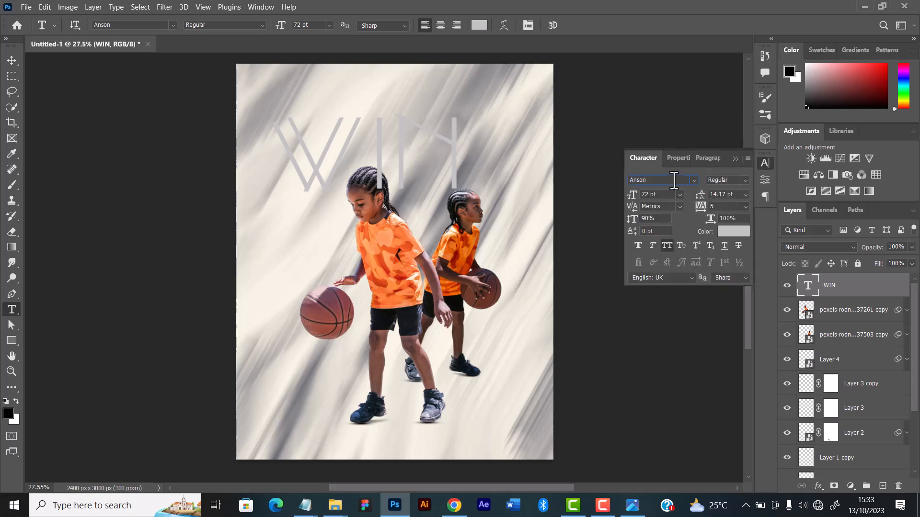
{"action": "key", "text": "BackSpace"}
{"action": "key", "text": "BackSpace"}
{"action": "key", "text": "BackSpace"}
{"action": "key", "text": "BackSpace"}
{"action": "key", "text": "BackSpace"}
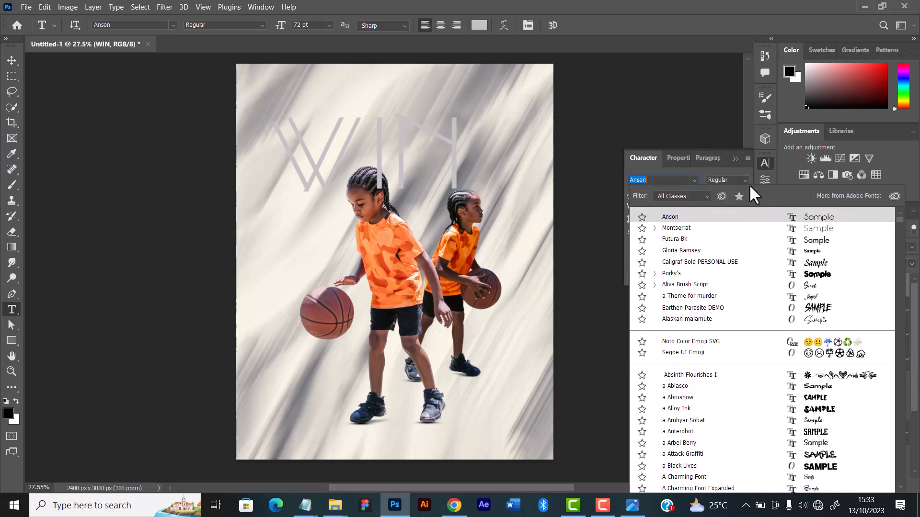
{"action": "left_click", "coordinate": [713, 250]}
{"action": "scroll", "coordinate": [720, 259], "scroll_direction": "down", "scroll_amount": 3}
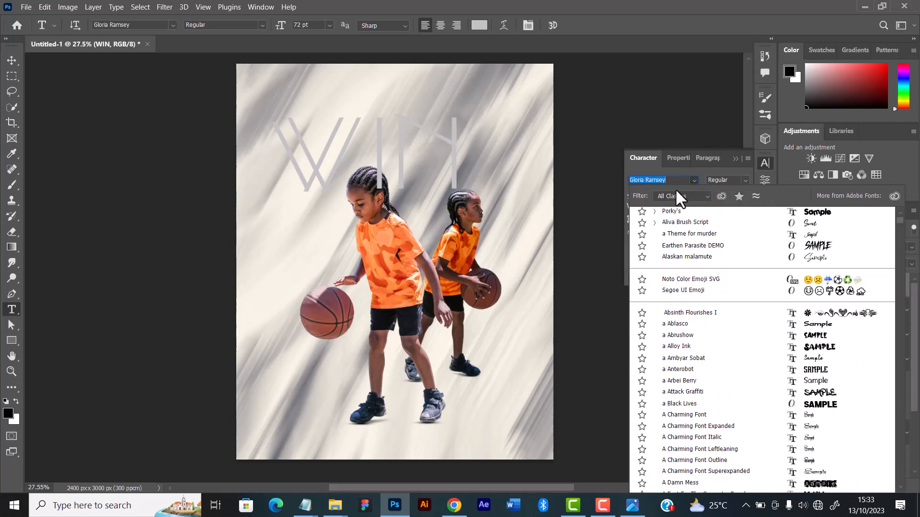
Set the WIN text's font to Anton Regular
{"action": "type", "text": "an"}
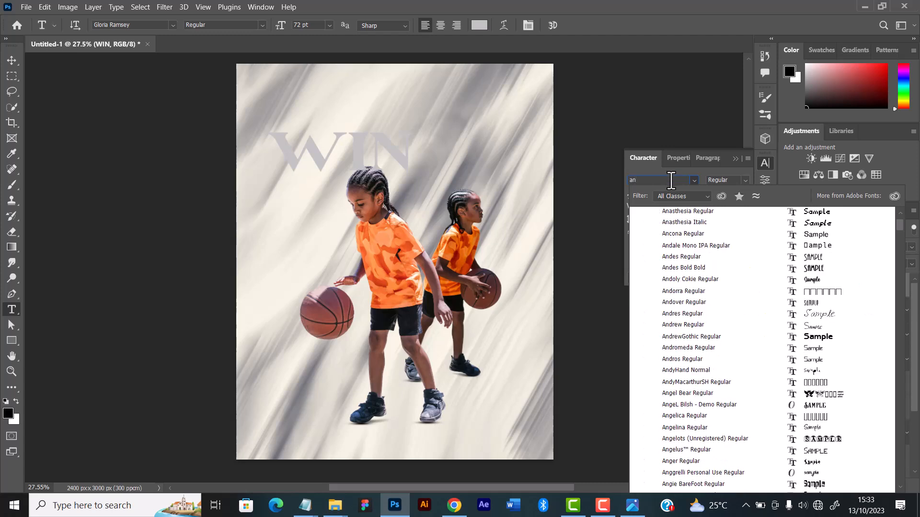
{"action": "type", "text": "ton"}
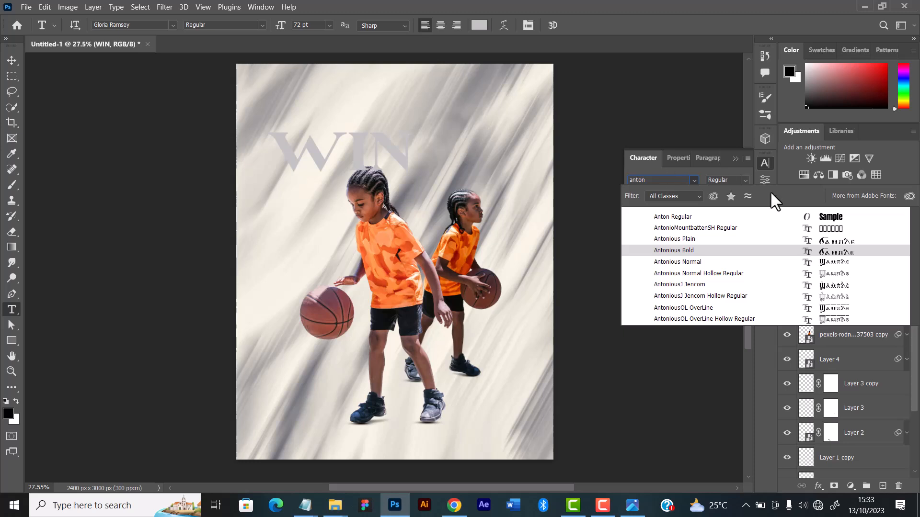
{"action": "left_click", "coordinate": [814, 215]}
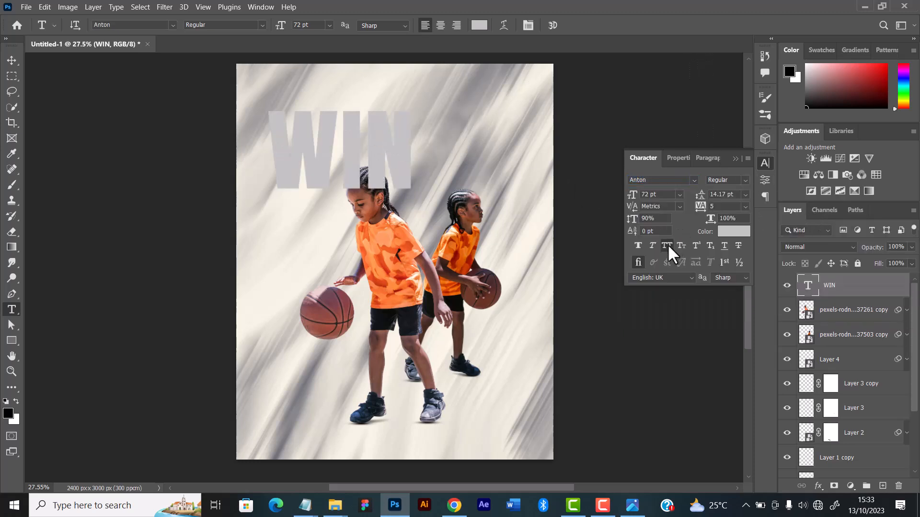
Move the WIN text down behind the front player and place its layer between Layer 1 and Color Lookup 1
{"action": "left_click", "coordinate": [13, 60]}
{"action": "left_click", "coordinate": [653, 196]}
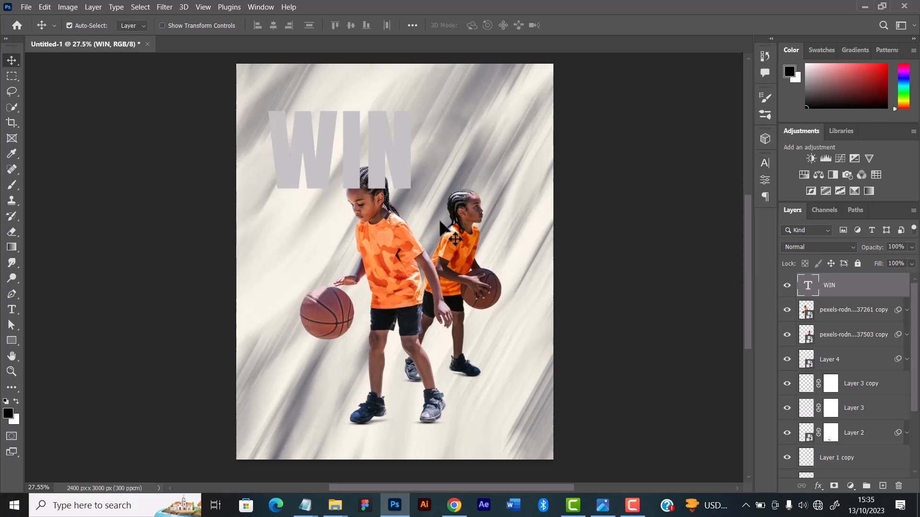
{"action": "left_click_drag", "start_coordinate": [400, 167], "coordinate": [402, 243]}
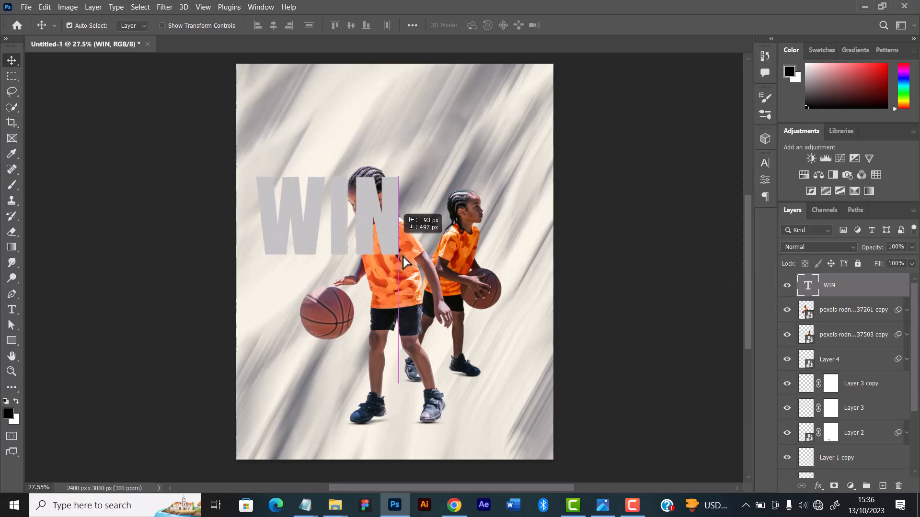
{"action": "left_click_drag", "start_coordinate": [858, 293], "coordinate": [822, 420]}
{"action": "left_click_drag", "start_coordinate": [333, 229], "coordinate": [327, 258]}
Set the WIN text's colour to black and shift the text slightly lower
{"action": "left_click", "coordinate": [765, 164]}
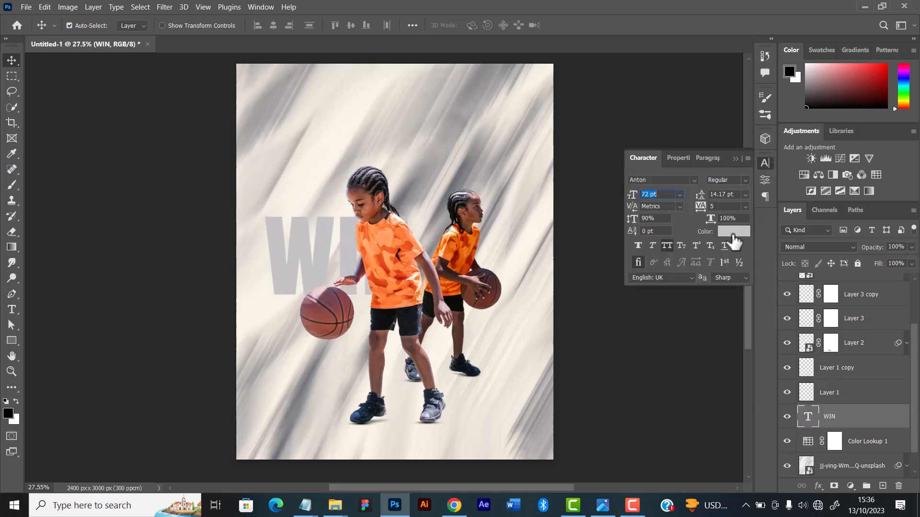
{"action": "left_click", "coordinate": [736, 244]}
{"action": "left_click_drag", "start_coordinate": [654, 327], "coordinate": [600, 387]}
{"action": "left_click", "coordinate": [860, 226]}
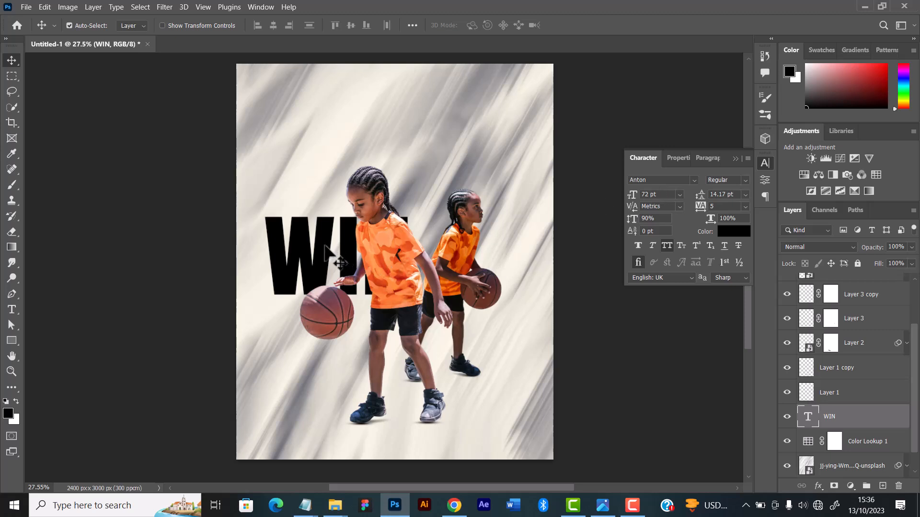
{"action": "mouse_move", "coordinate": [326, 253]}
{"action": "left_mouse_down"}
{"action": "mouse_move", "coordinate": [332, 270]}
{"action": "mouse_move", "coordinate": [332, 254]}
{"action": "mouse_move", "coordinate": [323, 265]}
{"action": "left_mouse_up"}
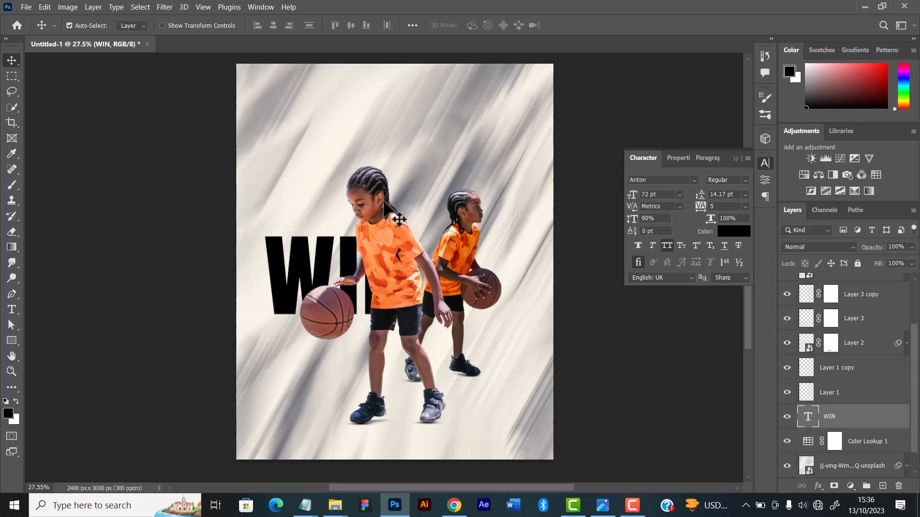
Stretch the WIN text vertically to about 220% without changing its width, and position it behind the front player and ball
{"action": "key", "text": "ctrl"}
{"action": "key", "text": "ctrl+t"}
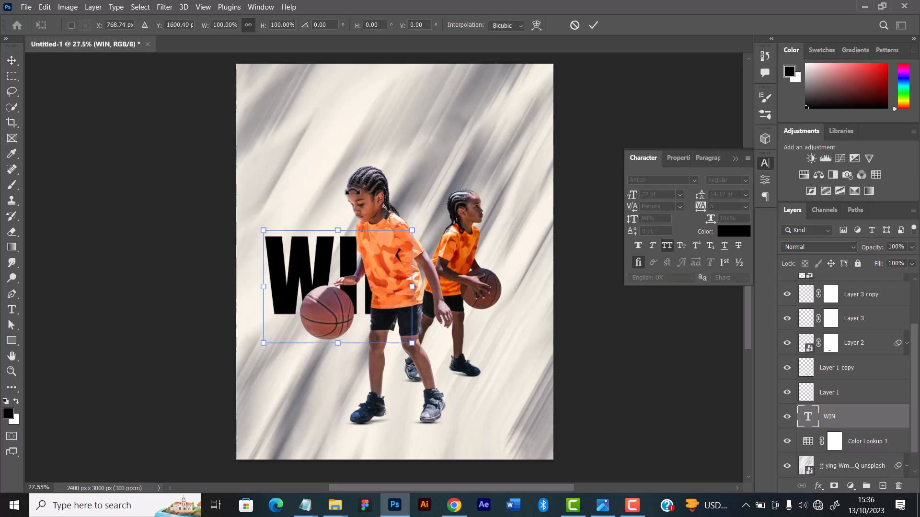
{"action": "left_click_drag", "start_coordinate": [338, 229], "coordinate": [357, 118]}
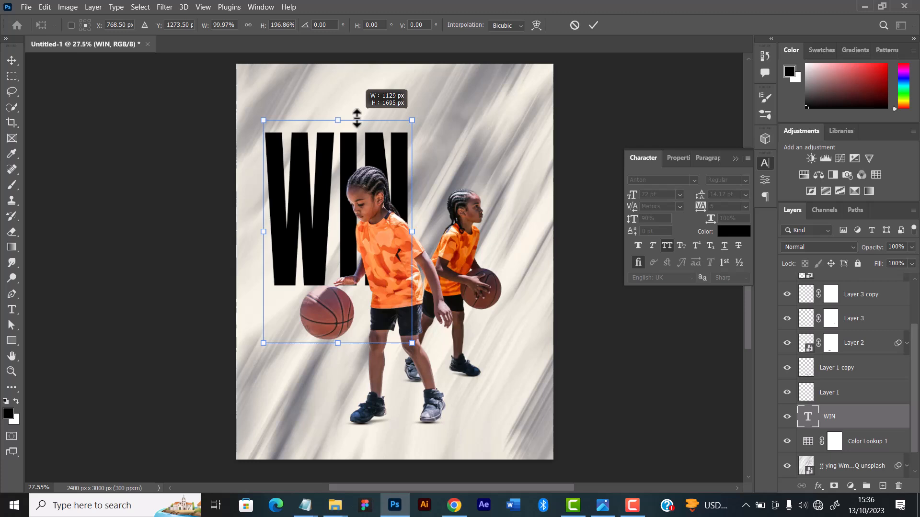
{"action": "left_click_drag", "start_coordinate": [320, 261], "coordinate": [313, 292]}
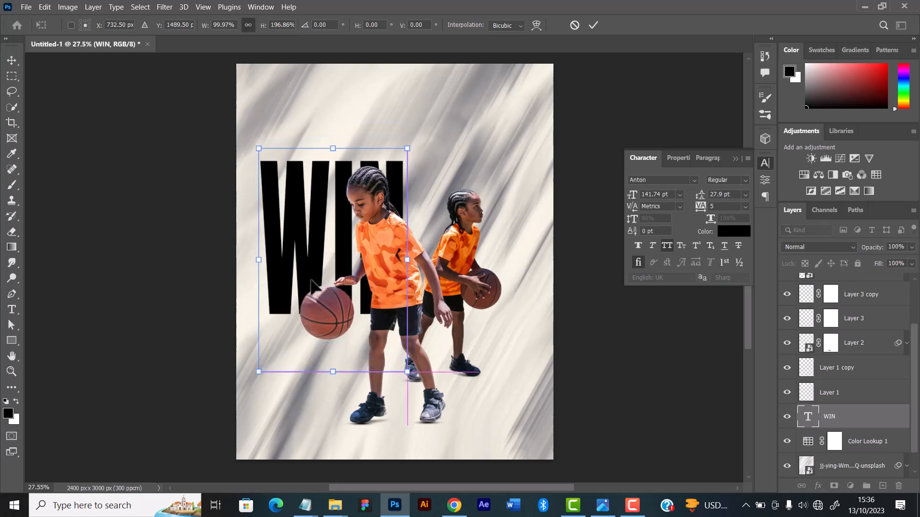
{"action": "left_click_drag", "start_coordinate": [331, 146], "coordinate": [344, 122]}
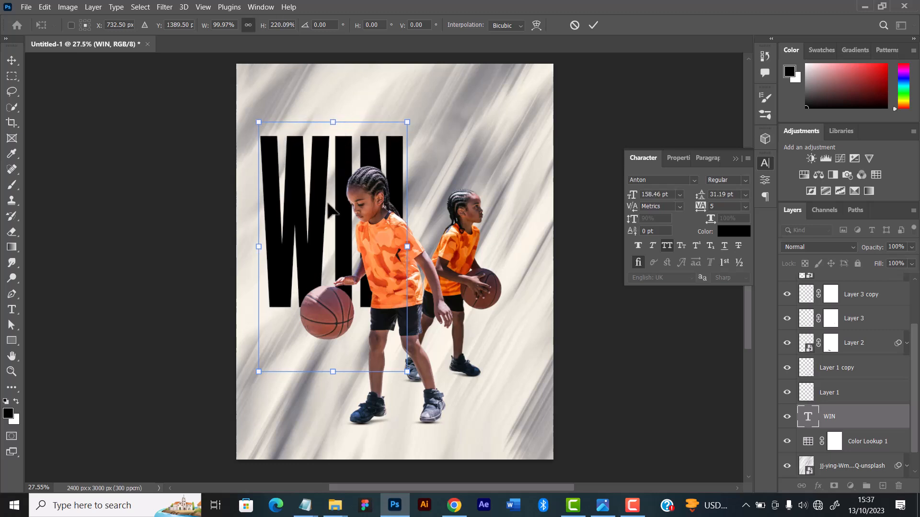
{"action": "left_click_drag", "start_coordinate": [314, 268], "coordinate": [314, 277]}
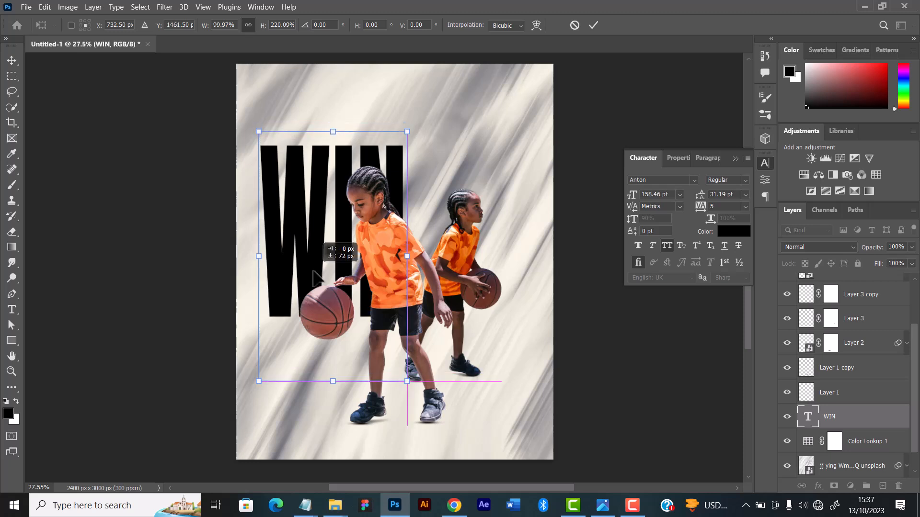
{"action": "left_click", "coordinate": [594, 25]}
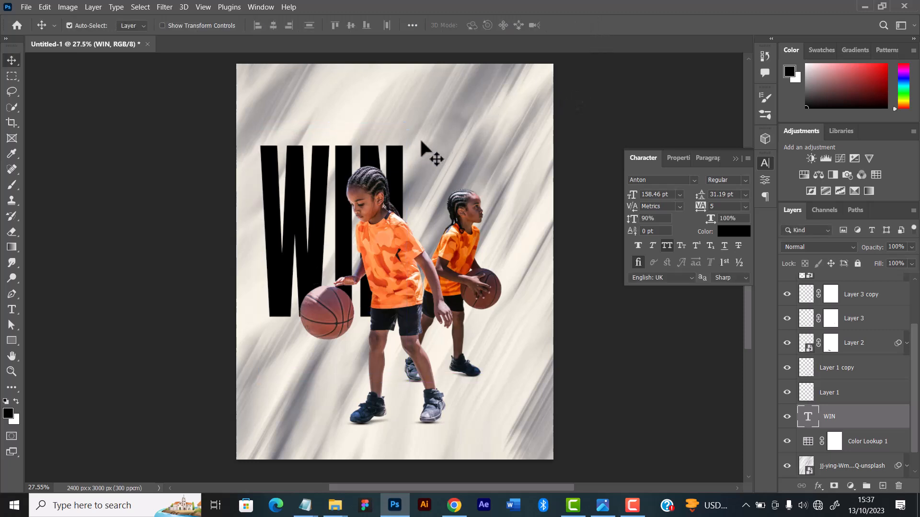
Fine-tune the stretched WIN text's position slightly up and to the right behind the front player
{"action": "left_click_drag", "start_coordinate": [277, 271], "coordinate": [316, 273]}
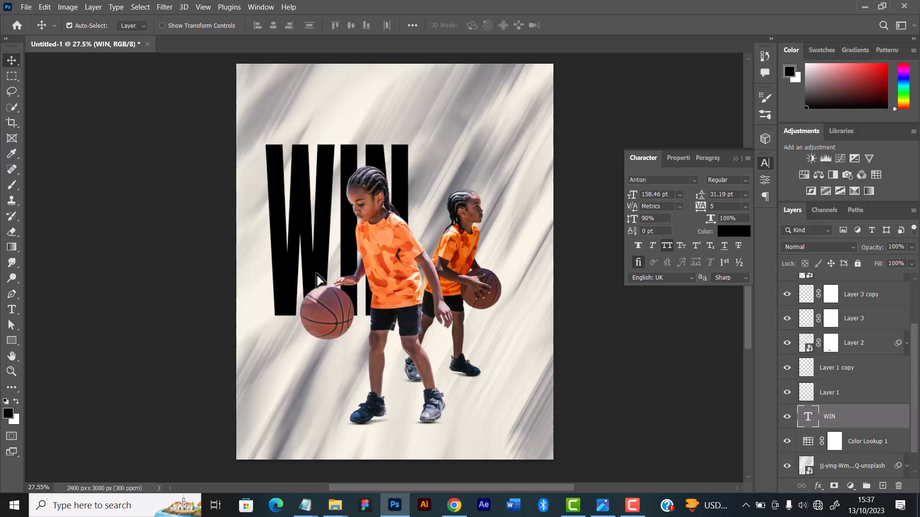
{"action": "key", "text": "shift+Up"}
{"action": "key", "text": "shift+Up"}
{"action": "key", "text": "shift+Up"}
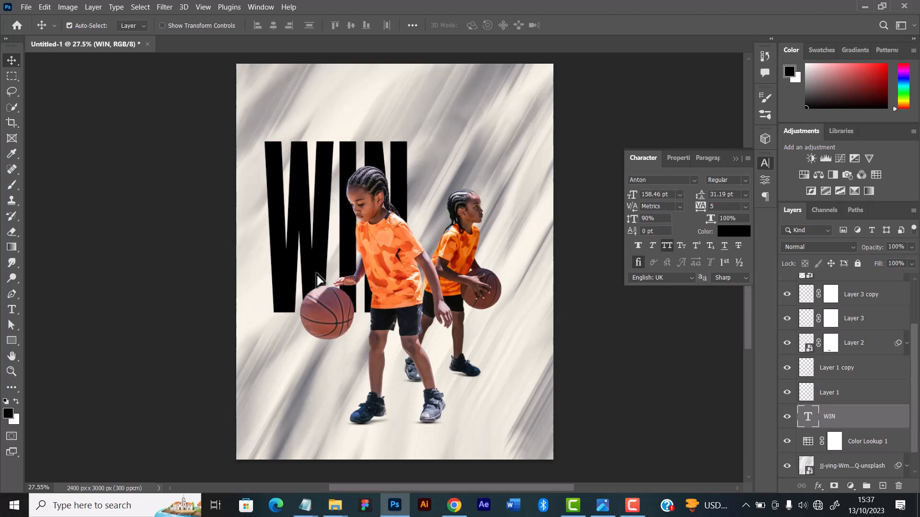
{"action": "key", "text": "shift+Up"}
{"action": "key", "text": "Up"}
{"action": "key", "text": "Up"}
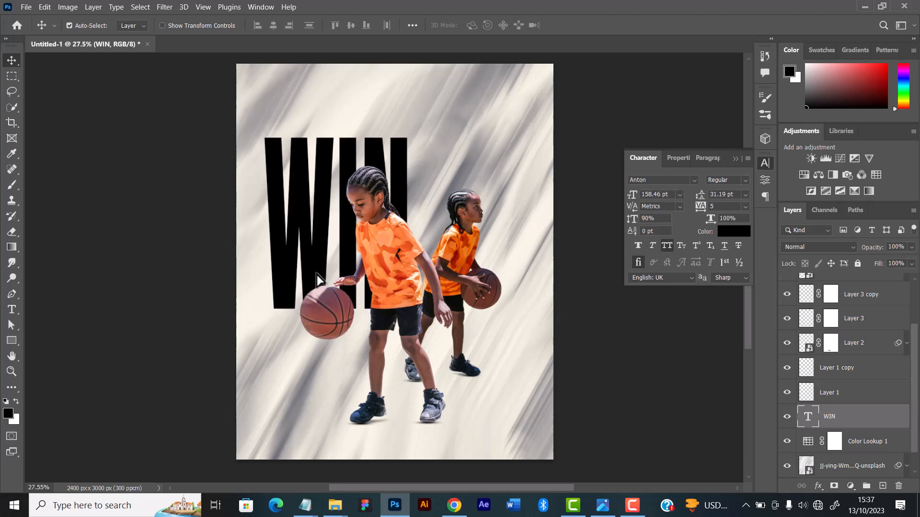
{"action": "key", "text": "Left"}
{"action": "key", "text": "Left"}
{"action": "key", "text": "Left"}
{"action": "key", "text": "Left"}
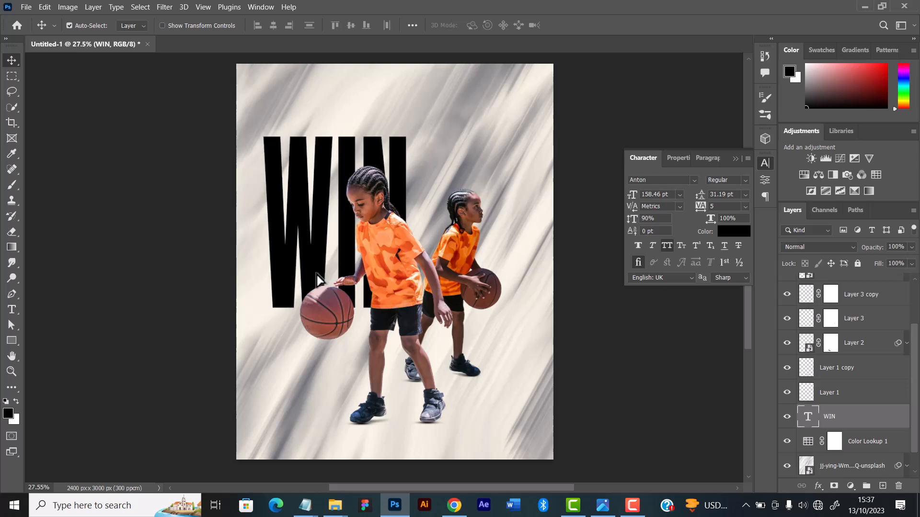
Recolour the WIN text by sampling greys from the background's dark streaks, settling on #8d8e8e from the streak near the upper edge
{"action": "scroll", "coordinate": [317, 274], "scroll_direction": "down", "scroll_amount": 1}
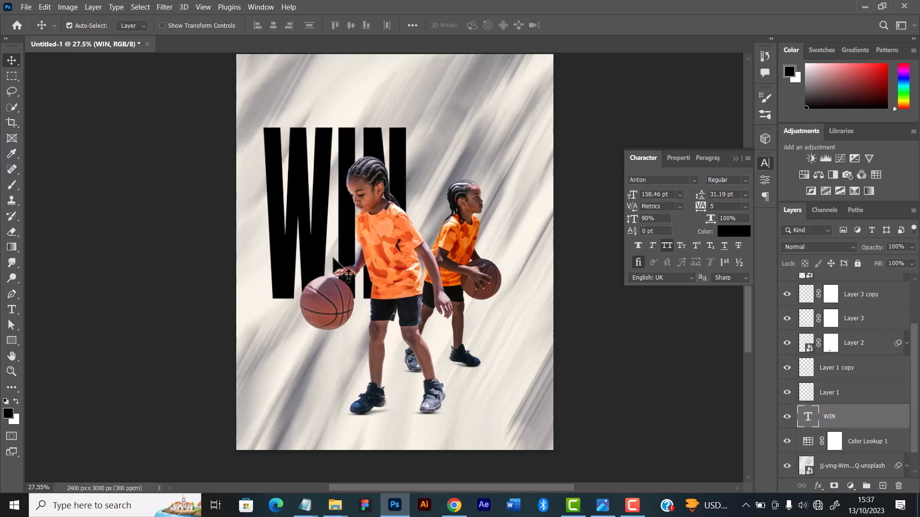
{"action": "scroll", "coordinate": [356, 222], "scroll_direction": "down", "scroll_amount": 1}
{"action": "scroll", "coordinate": [356, 222], "scroll_direction": "up", "scroll_amount": 3}
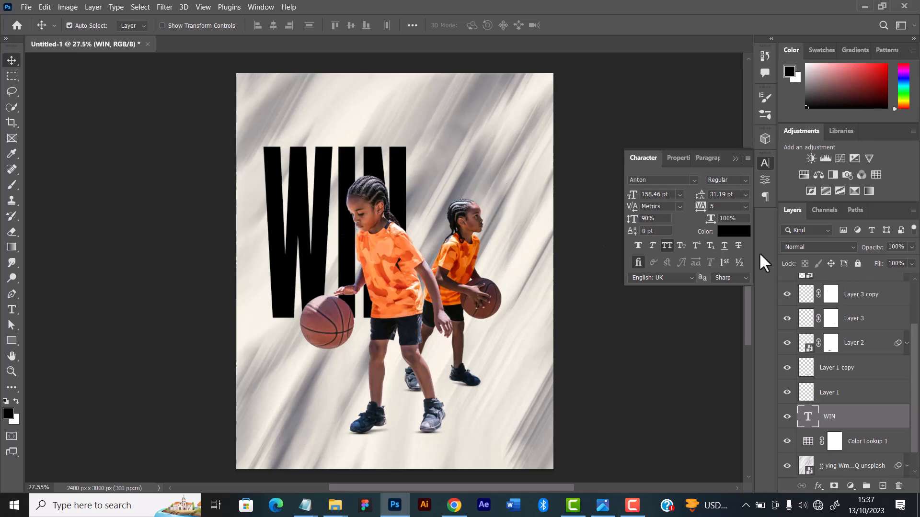
{"action": "left_click", "coordinate": [729, 232]}
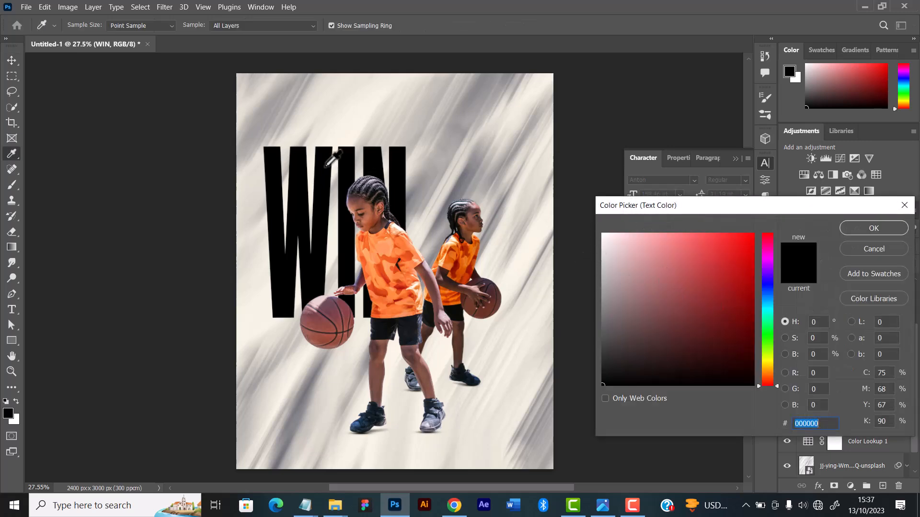
{"action": "left_click", "coordinate": [429, 176]}
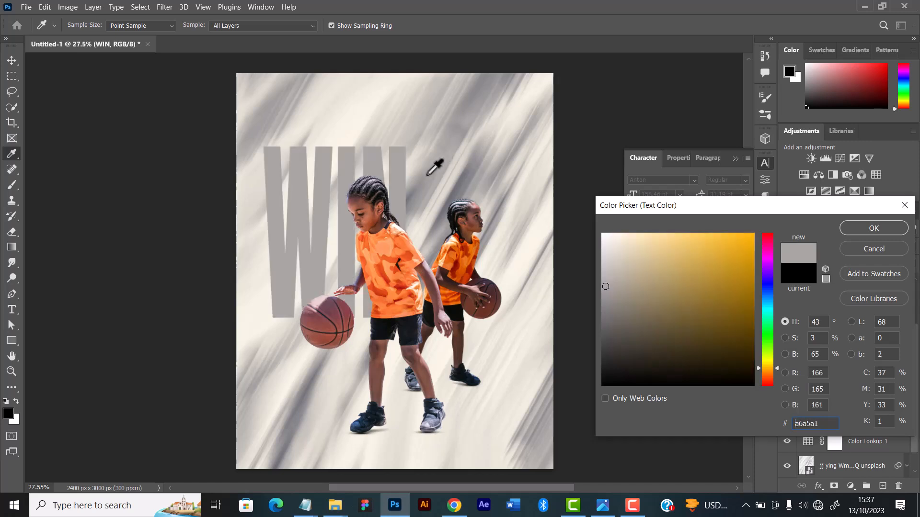
{"action": "left_click", "coordinate": [456, 189]}
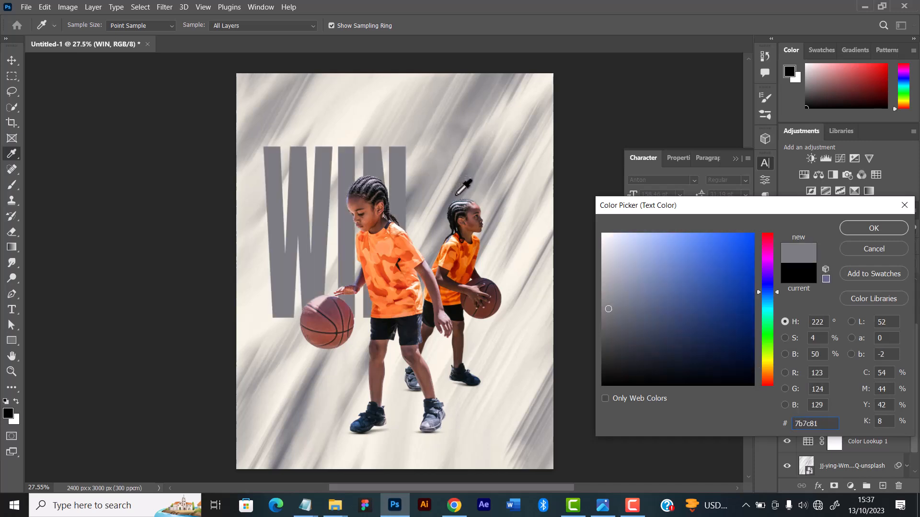
{"action": "left_click", "coordinate": [447, 210]}
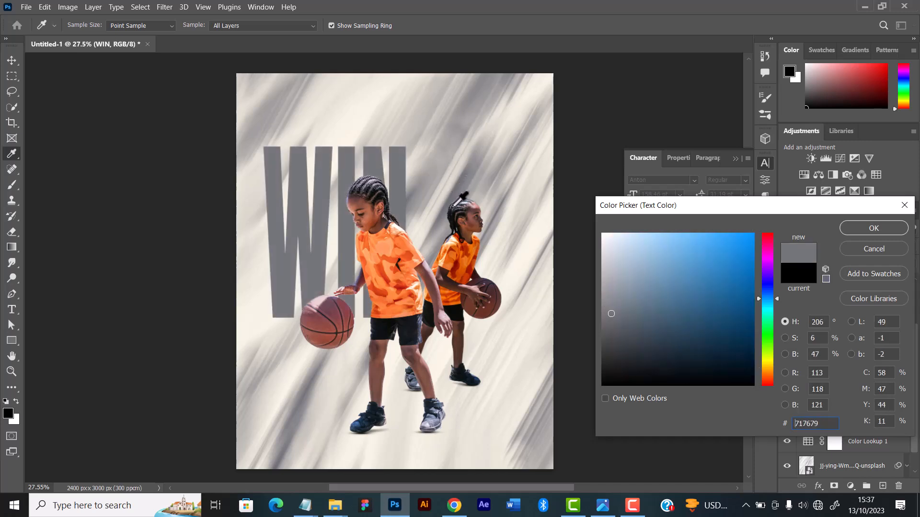
{"action": "left_click", "coordinate": [442, 216]}
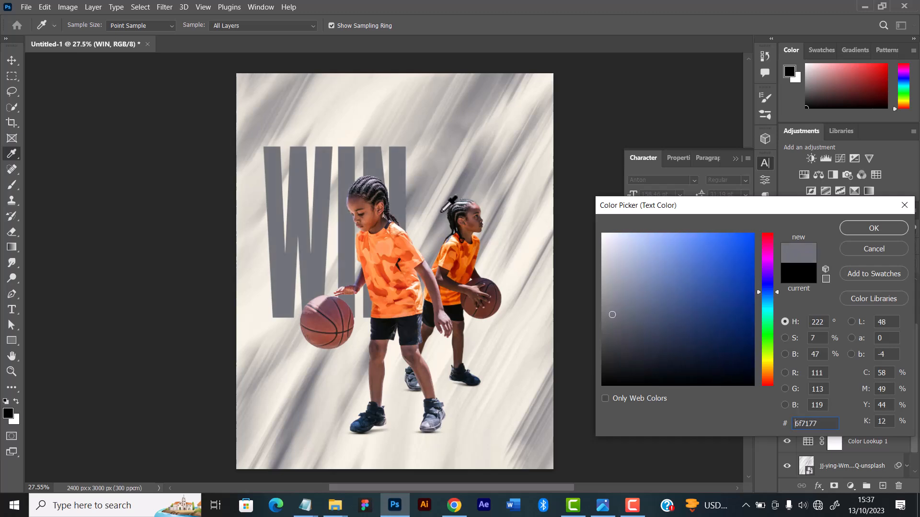
{"action": "left_click", "coordinate": [438, 221]}
{"action": "left_click", "coordinate": [438, 223]}
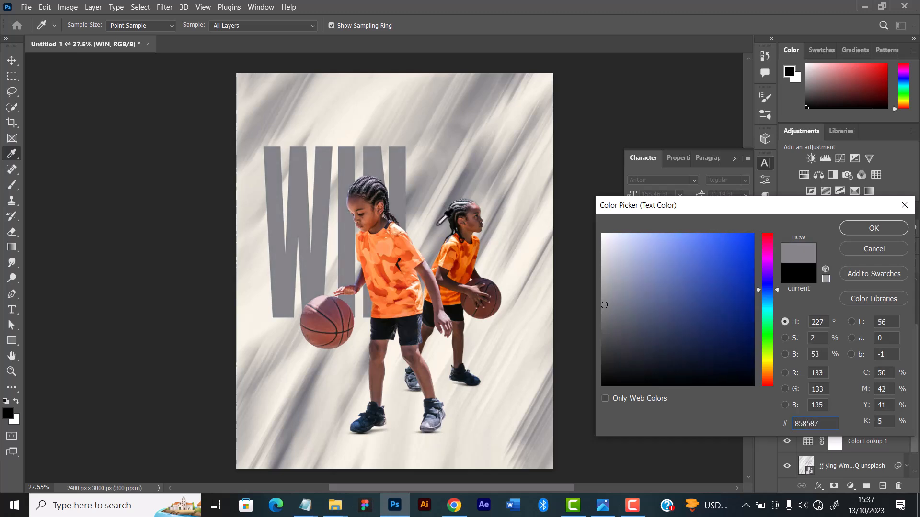
{"action": "left_click", "coordinate": [440, 221]}
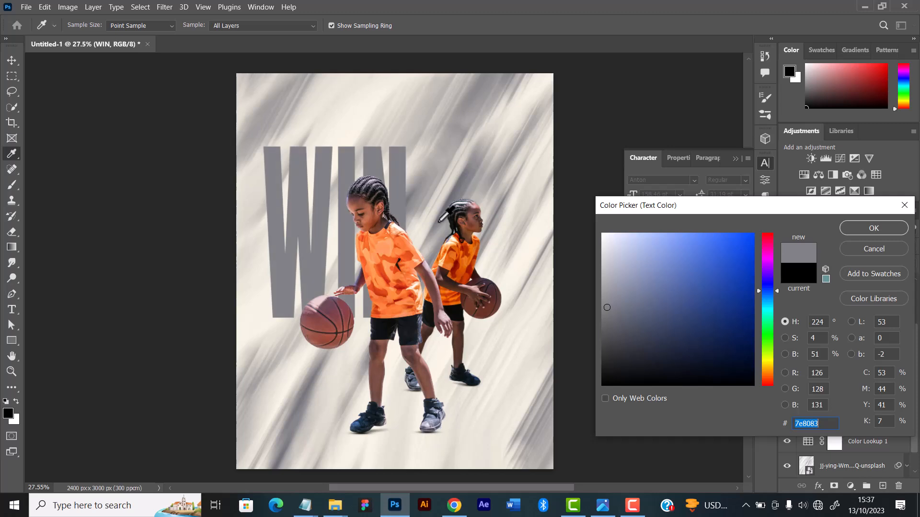
{"action": "left_click", "coordinate": [443, 217]}
{"action": "left_click", "coordinate": [444, 214]}
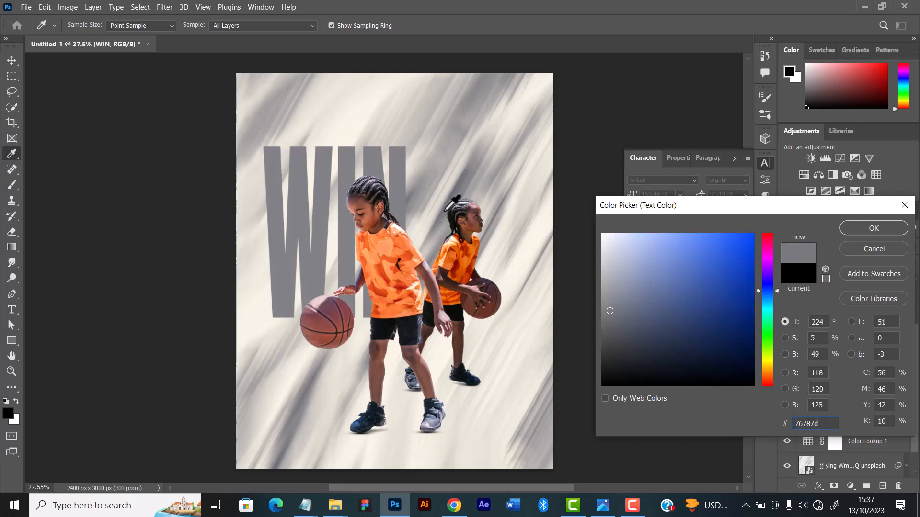
{"action": "left_click", "coordinate": [443, 210]}
{"action": "left_click", "coordinate": [424, 195]}
{"action": "left_click", "coordinate": [423, 192]}
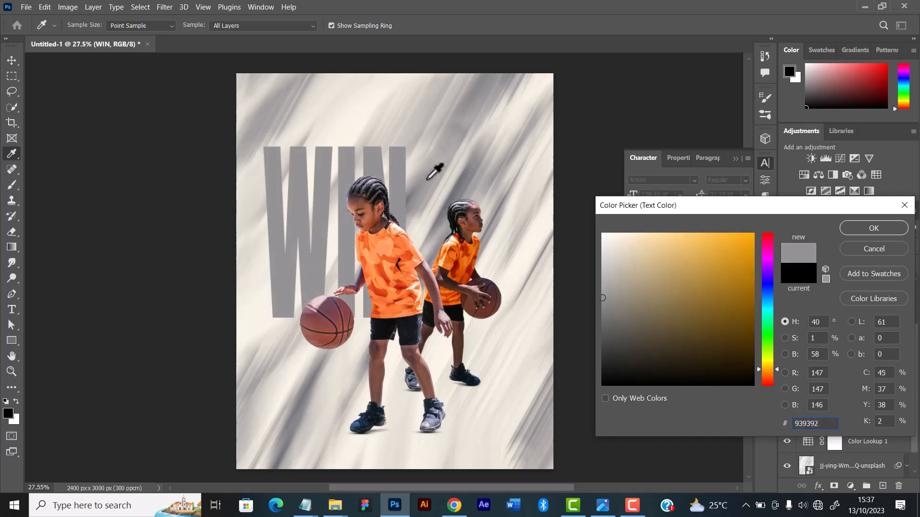
{"action": "left_click", "coordinate": [468, 105]}
{"action": "left_click", "coordinate": [466, 105]}
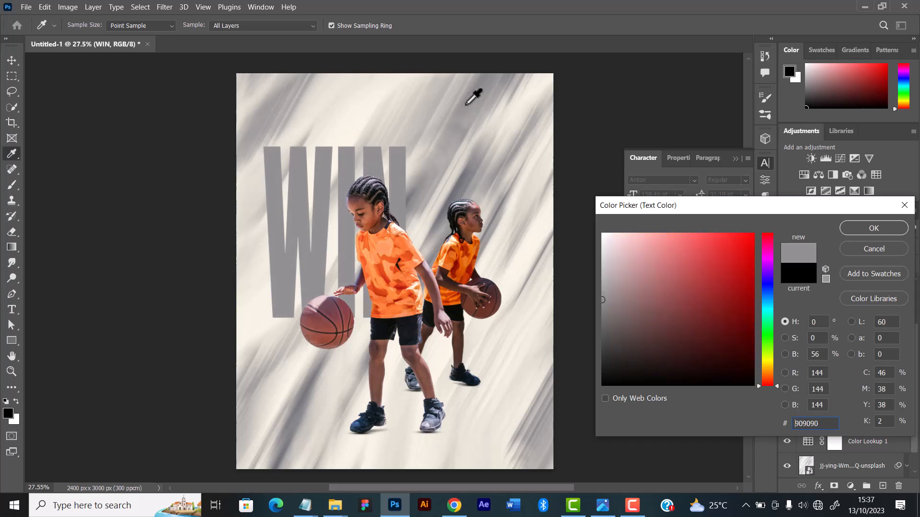
{"action": "left_click", "coordinate": [468, 100]}
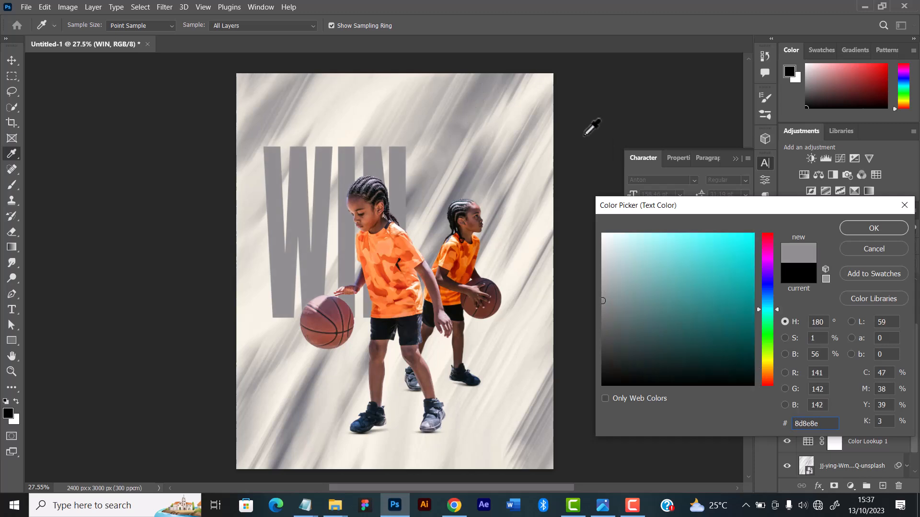
{"action": "left_click", "coordinate": [862, 226]}
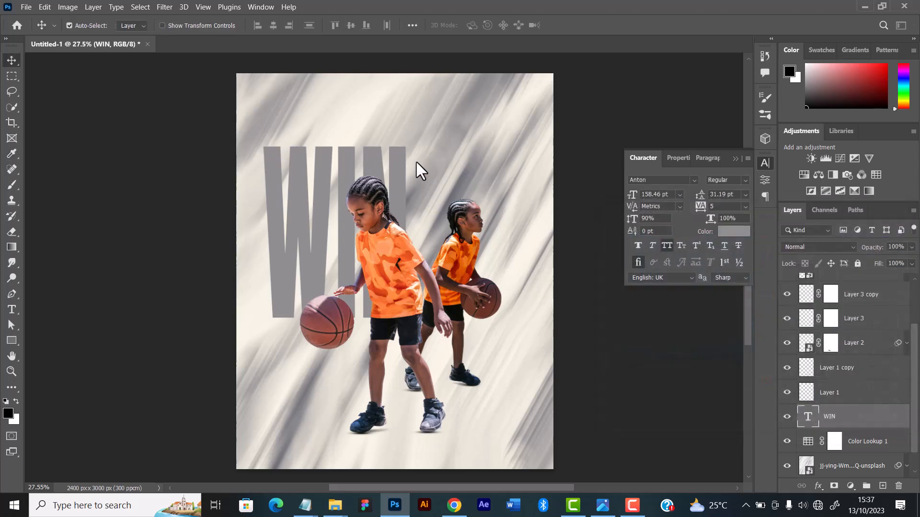
Set the WIN text's colour to grey #878889, sampled from the dark streak below the front ball, and collapse the character settings
{"action": "left_click", "coordinate": [740, 235]}
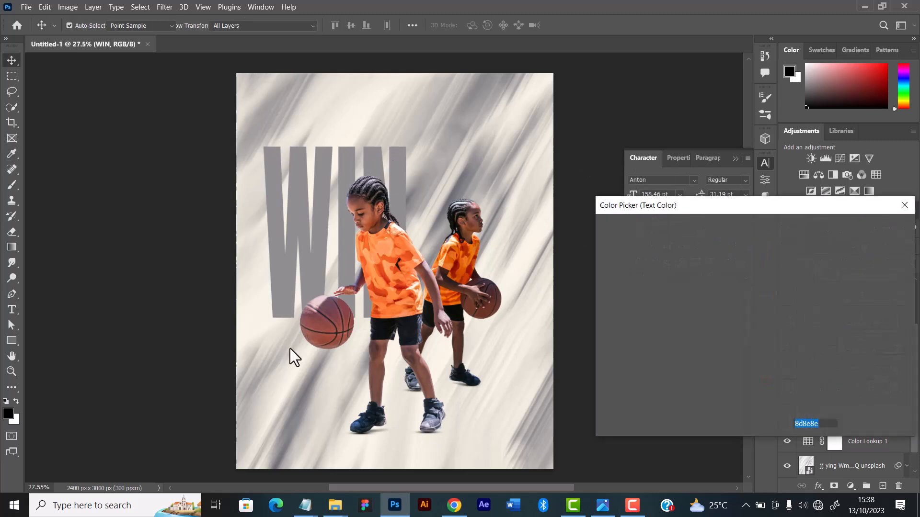
{"action": "left_click", "coordinate": [310, 384]}
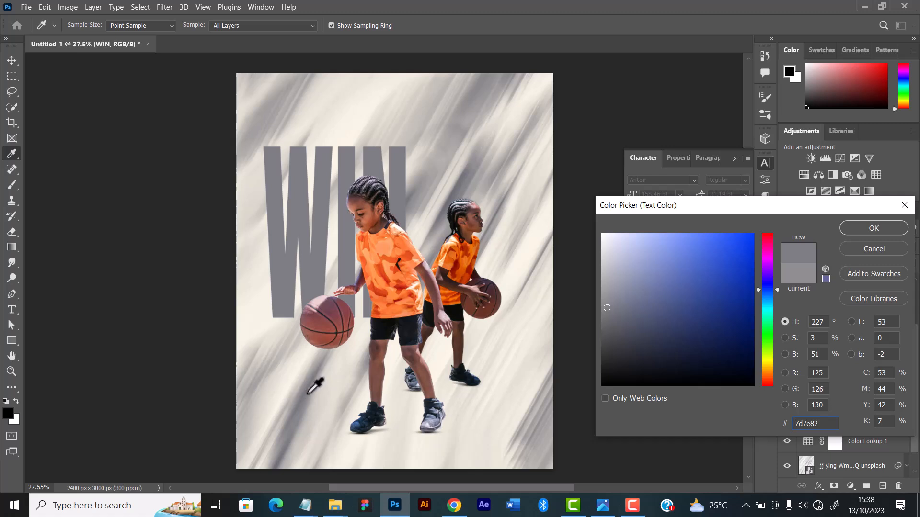
{"action": "left_click", "coordinate": [317, 373]}
{"action": "left_click", "coordinate": [321, 368]}
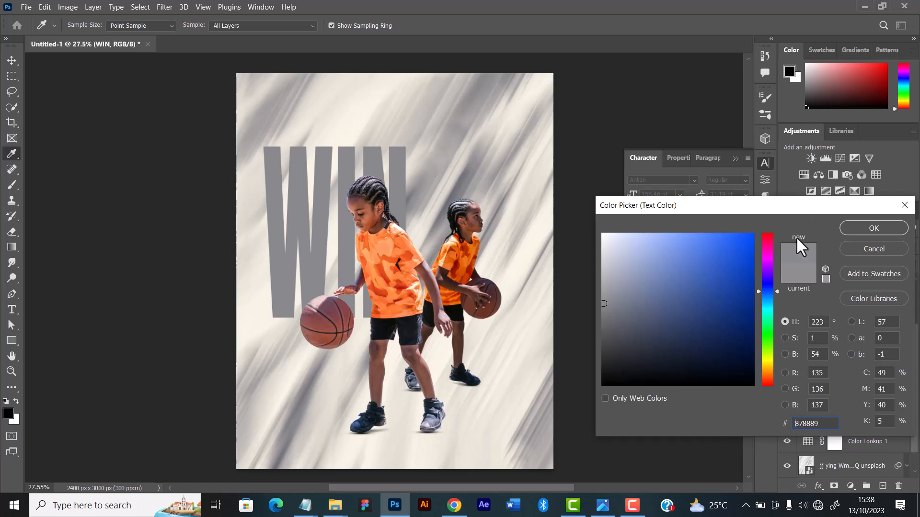
{"action": "key", "text": "Return"}
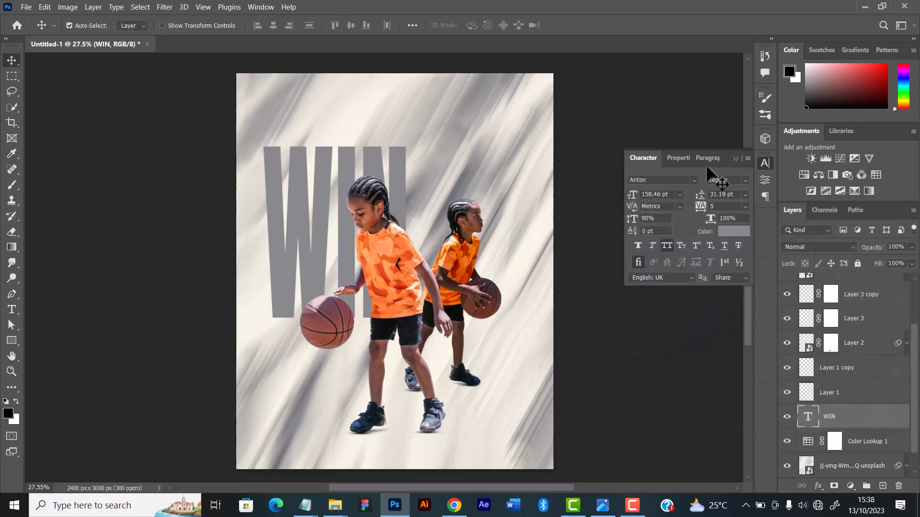
{"action": "left_click", "coordinate": [735, 158]}
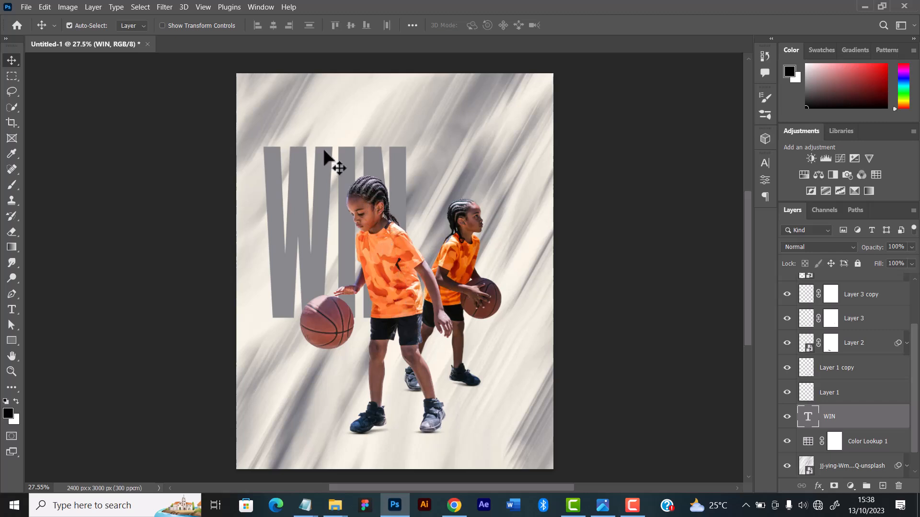
Shift the grey WIN text slightly up and to the left behind the front player
{"action": "left_click_drag", "start_coordinate": [344, 164], "coordinate": [342, 163]}
{"action": "key", "text": "Up"}
{"action": "key", "text": "Up"}
{"action": "key", "text": "Up"}
{"action": "key", "text": "Up"}
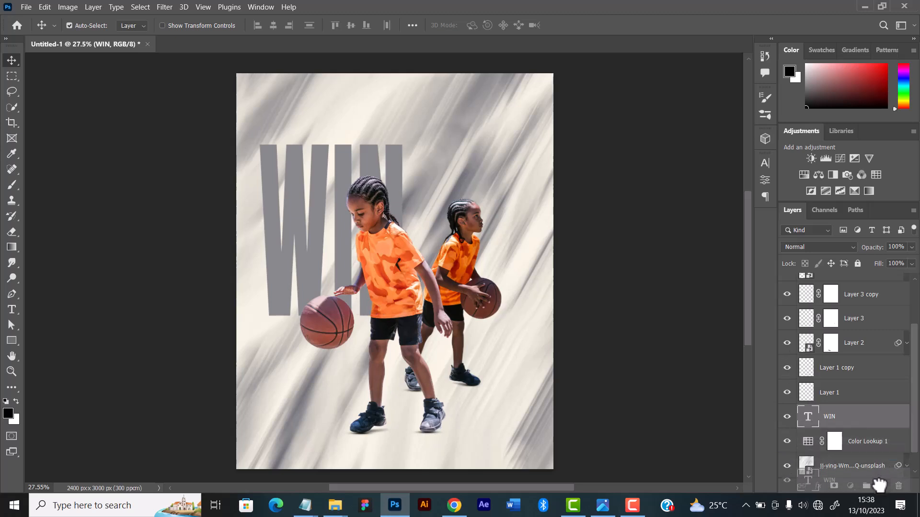
Duplicate the WIN text layer and hide the copy, leaving the original WIN layer selected
{"action": "left_click_drag", "start_coordinate": [883, 486], "coordinate": [883, 486]}
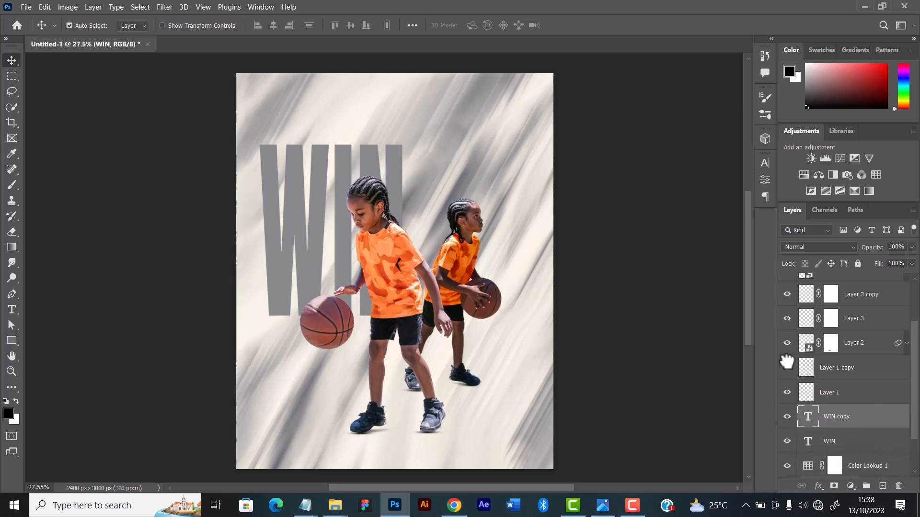
{"action": "left_click", "coordinate": [787, 417]}
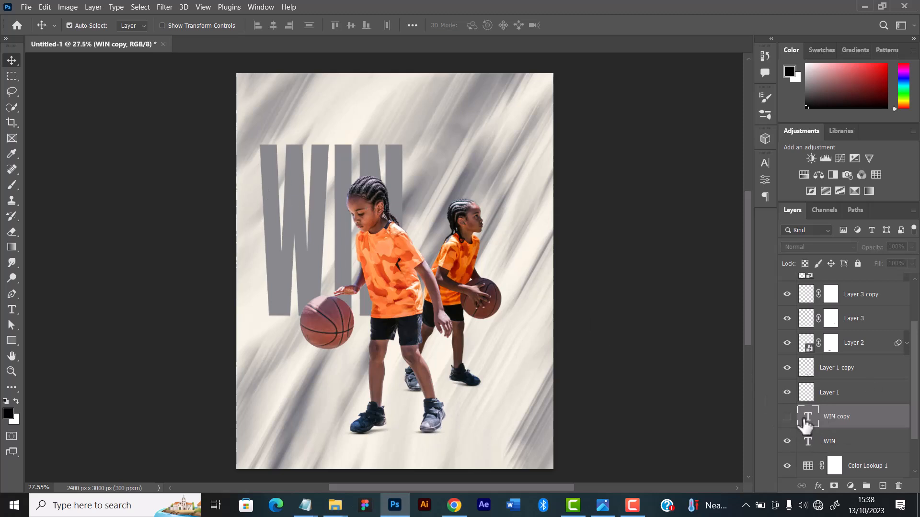
{"action": "left_click", "coordinate": [851, 447]}
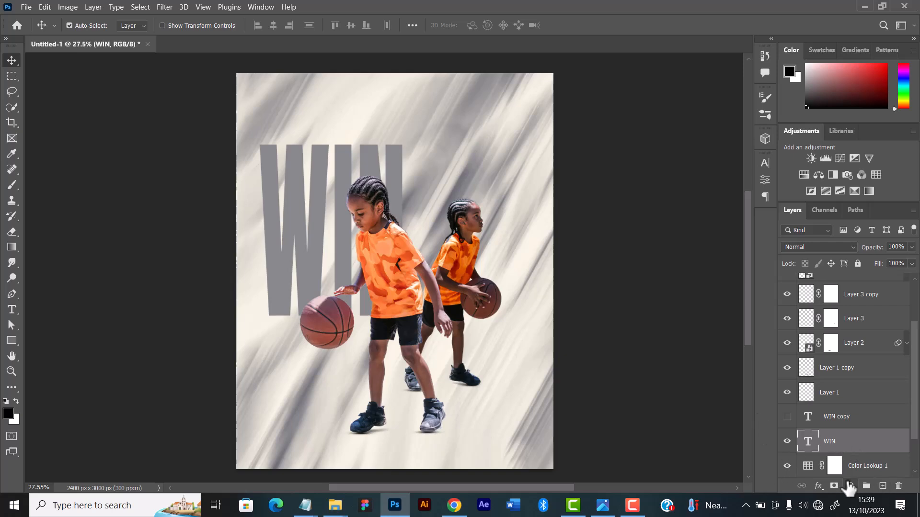
Place the cut-out image "pexels-rodnae-productions-8337280 copy" from the Images folder directly above the WIN layer
{"action": "mouse_move", "coordinate": [335, 505]}
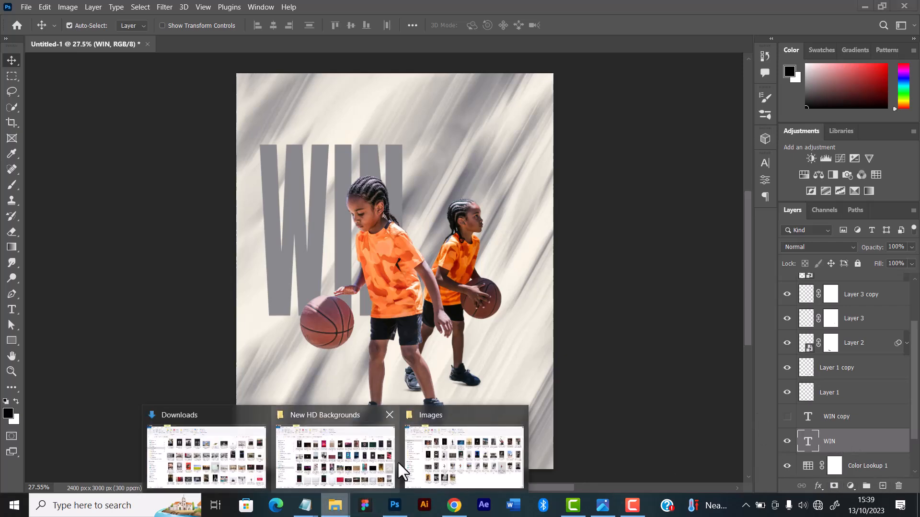
{"action": "left_click", "coordinate": [460, 454]}
{"action": "left_click", "coordinate": [434, 326]}
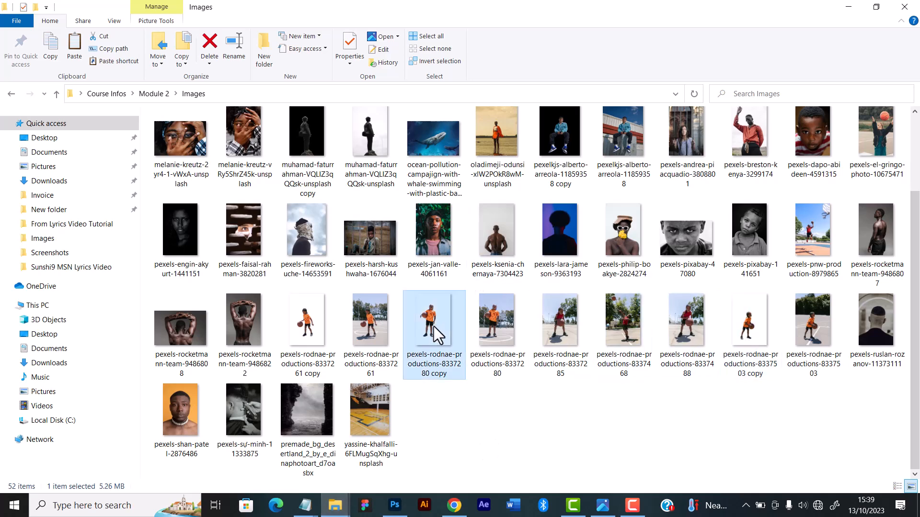
{"action": "left_click_drag", "start_coordinate": [433, 327], "coordinate": [398, 308]}
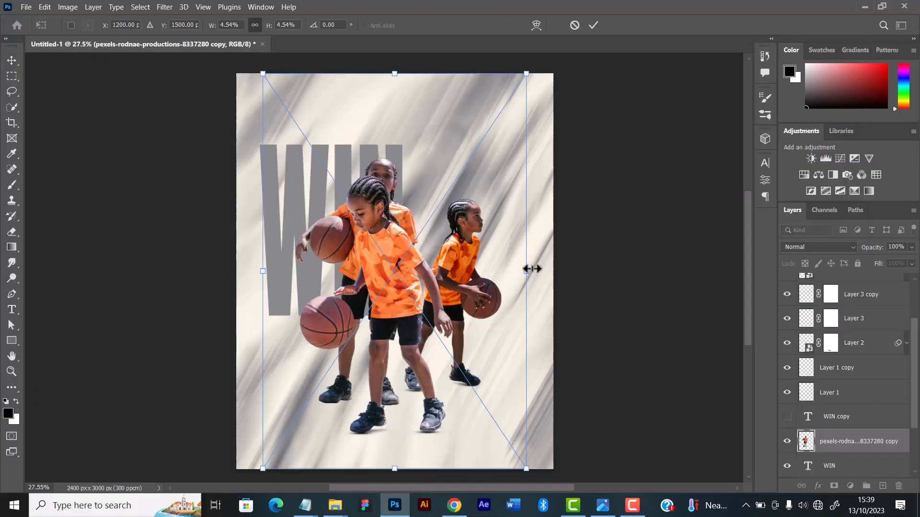
Scale the placed player image proportionally to 9.44% and position it so the player's head and ball overlap the WIN text
{"action": "scroll", "coordinate": [516, 273], "scroll_direction": "down", "scroll_amount": 3}
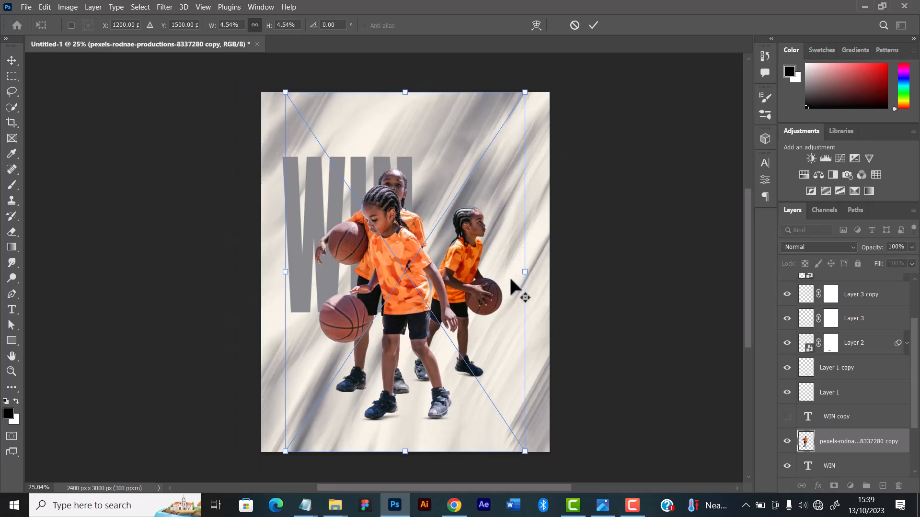
{"action": "scroll", "coordinate": [516, 260], "scroll_direction": "down", "scroll_amount": 2}
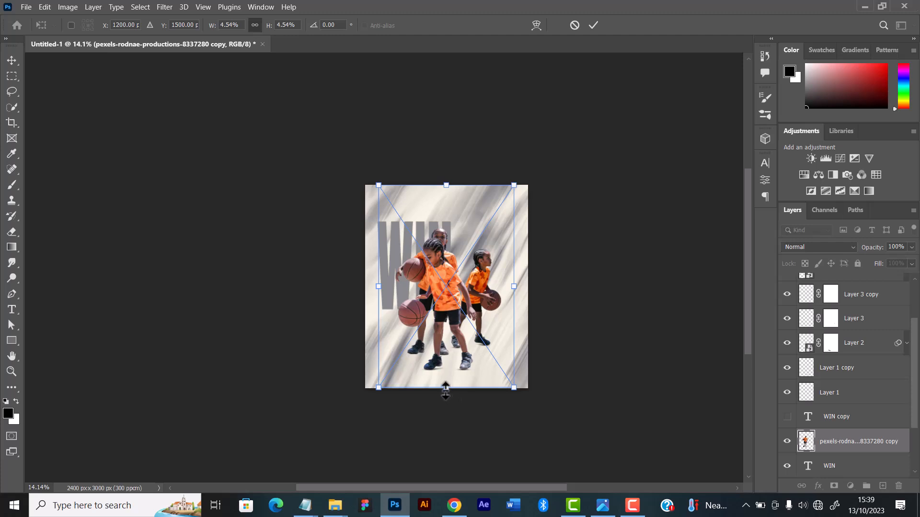
{"action": "left_click_drag", "start_coordinate": [445, 391], "coordinate": [440, 484]}
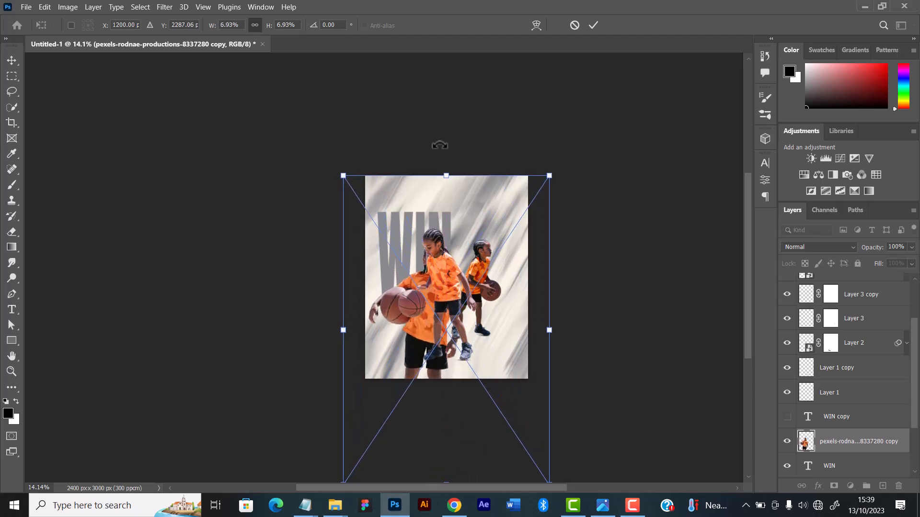
{"action": "left_click_drag", "start_coordinate": [446, 176], "coordinate": [445, 126]}
{"action": "mouse_move", "coordinate": [445, 230]}
{"action": "left_mouse_down"}
{"action": "mouse_move", "coordinate": [441, 261]}
{"action": "mouse_move", "coordinate": [449, 237]}
{"action": "left_mouse_up"}
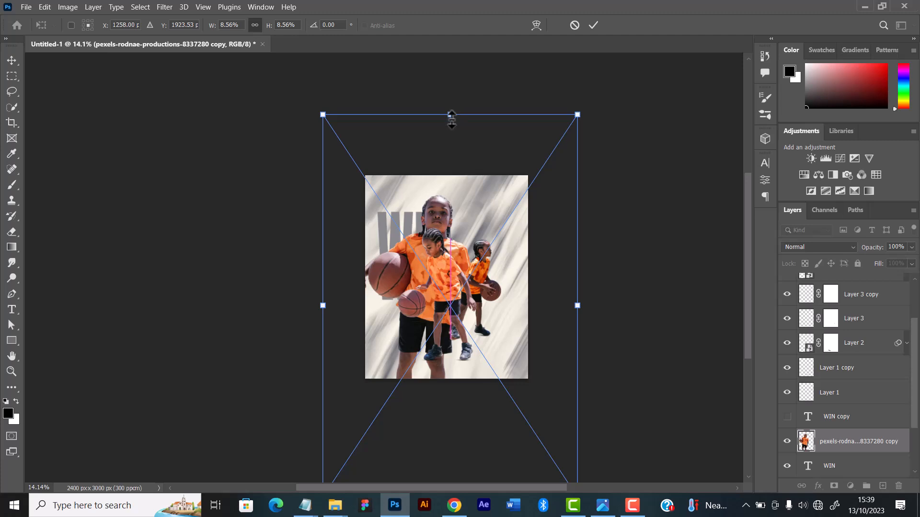
{"action": "left_click_drag", "start_coordinate": [453, 111], "coordinate": [452, 72]}
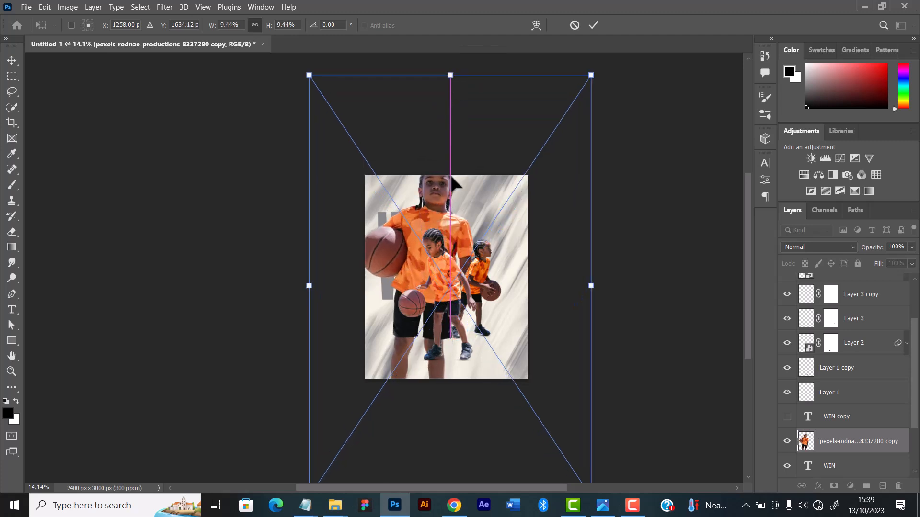
{"action": "left_click_drag", "start_coordinate": [452, 177], "coordinate": [451, 206]}
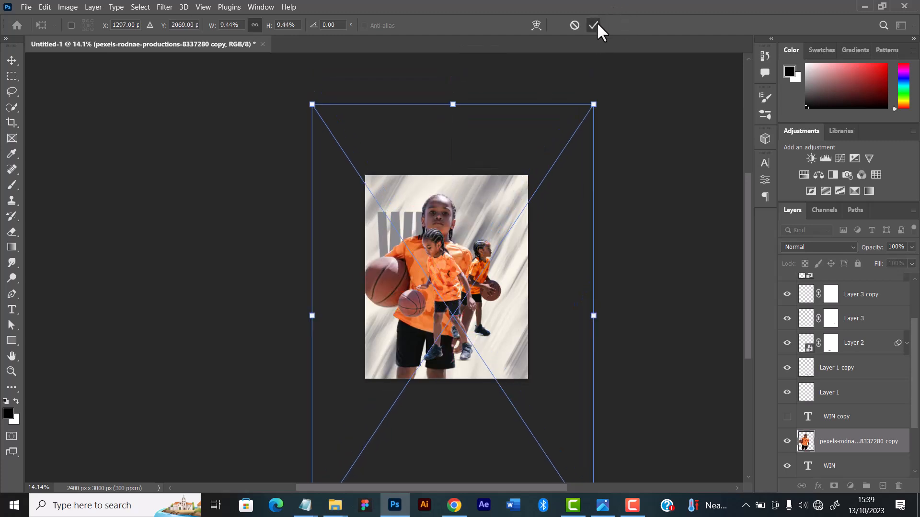
{"action": "key", "text": "Return"}
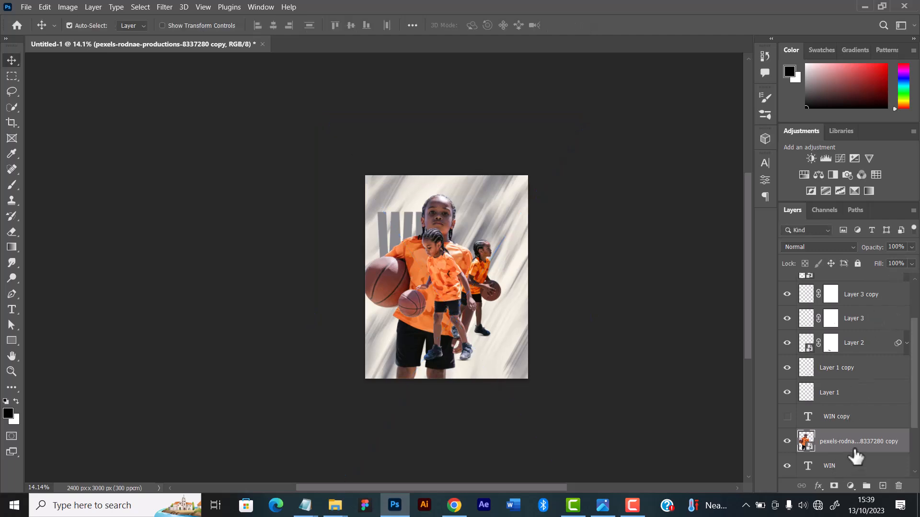
Clip the placed player image to the WIN text layer with a clipping mask
{"action": "right_click", "coordinate": [852, 448]}
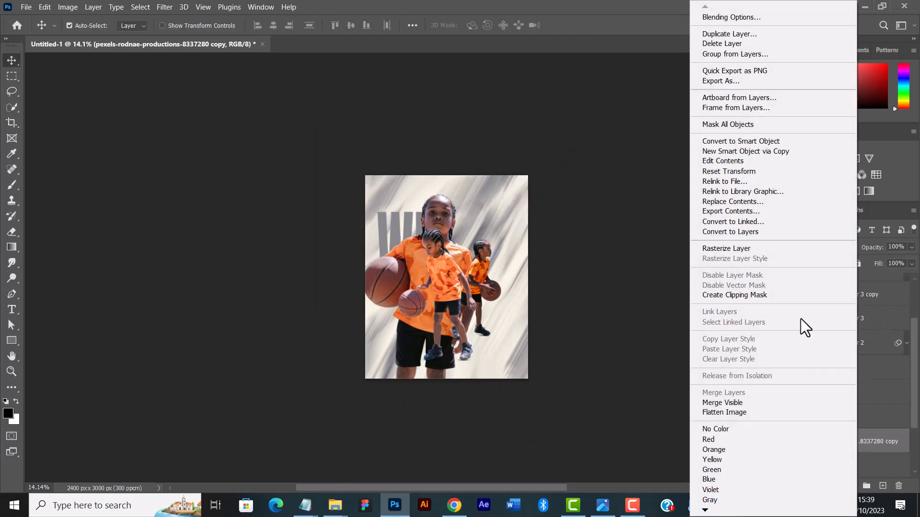
{"action": "left_click", "coordinate": [740, 299]}
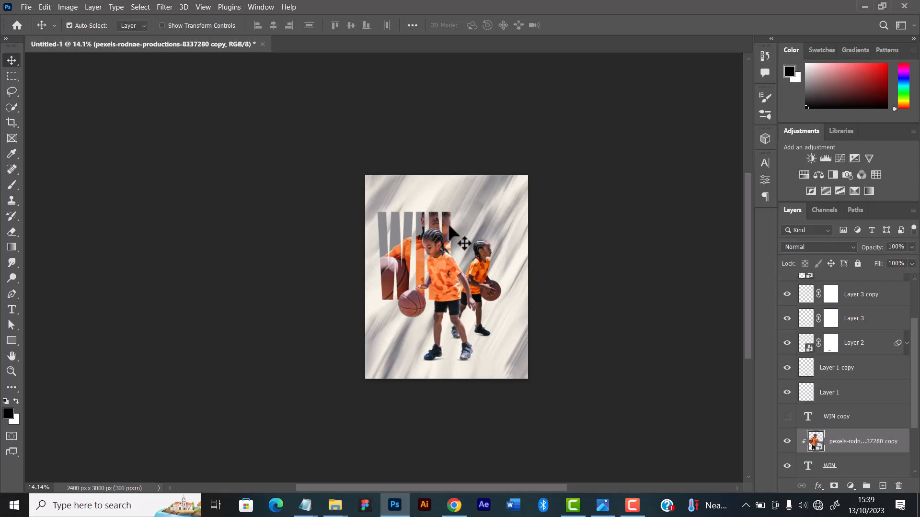
Rotate the clipped player image to -2°, scale it proportionally to 8.67%, and shift it within the WIN lettering
{"action": "scroll", "coordinate": [440, 235], "scroll_direction": "up", "scroll_amount": 5}
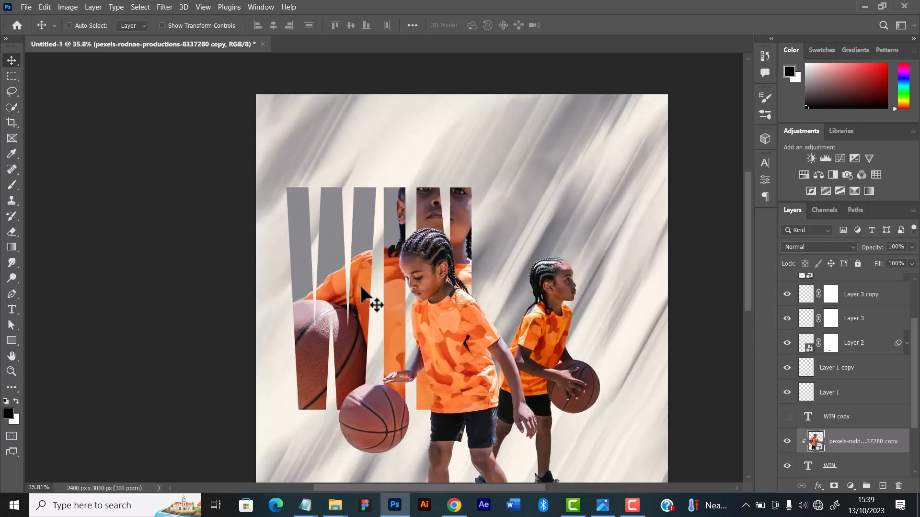
{"action": "key", "text": "ctrl+t"}
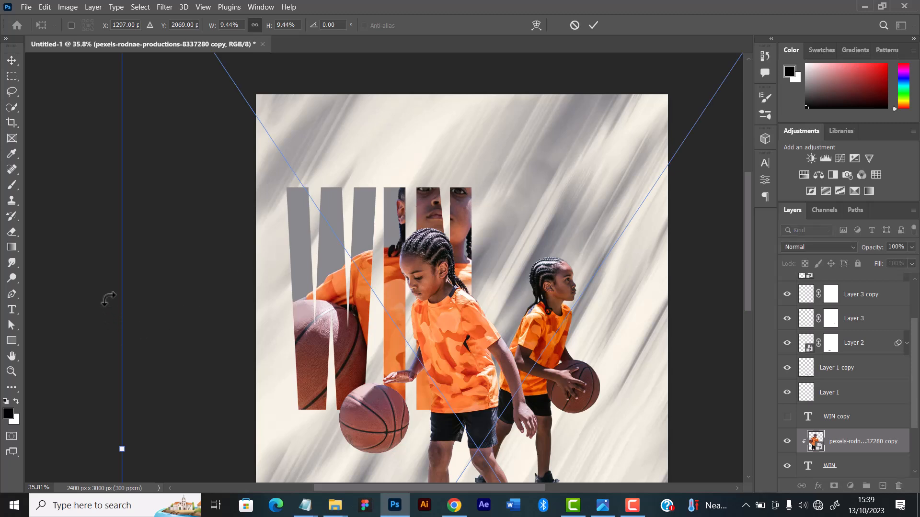
{"action": "left_click_drag", "start_coordinate": [108, 303], "coordinate": [106, 315]}
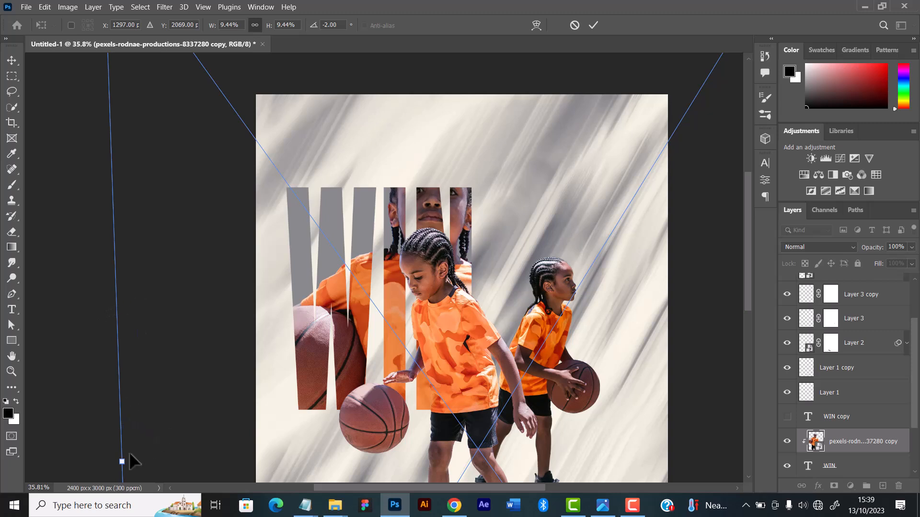
{"action": "left_click_drag", "start_coordinate": [122, 462], "coordinate": [180, 460]}
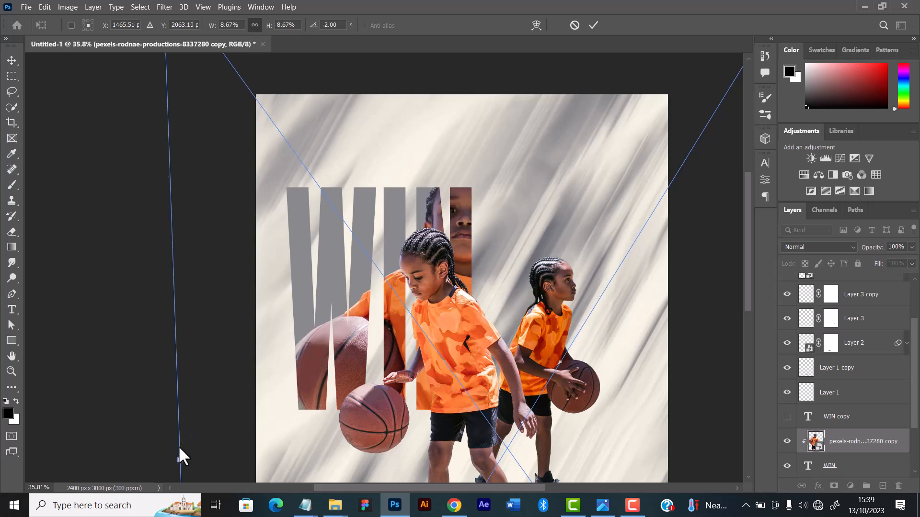
{"action": "mouse_move", "coordinate": [448, 276]}
{"action": "left_mouse_down"}
{"action": "mouse_move", "coordinate": [417, 276]}
{"action": "mouse_move", "coordinate": [440, 260]}
{"action": "left_mouse_up"}
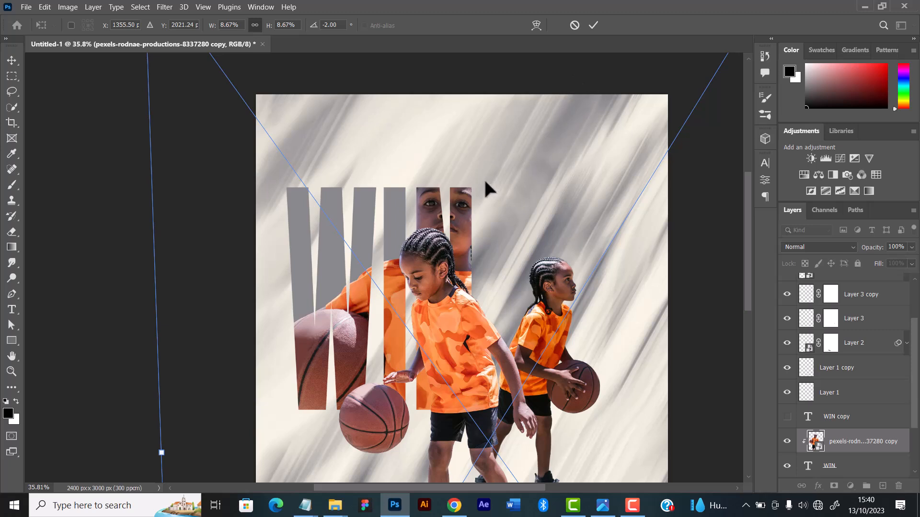
Reduce the clipped player image to 7.89% and reposition it so the face shows through the N and the ball through the W
{"action": "scroll", "coordinate": [481, 189], "scroll_direction": "down", "scroll_amount": 2}
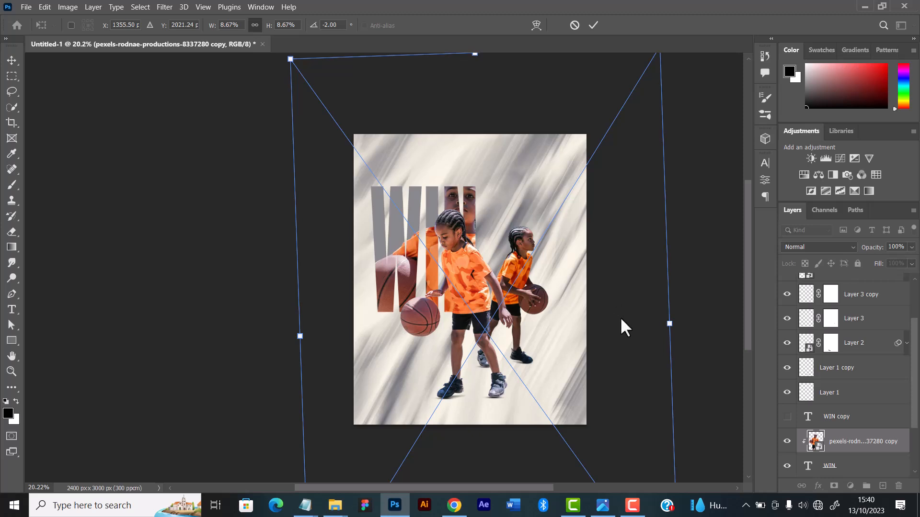
{"action": "left_click_drag", "start_coordinate": [669, 323], "coordinate": [636, 325]}
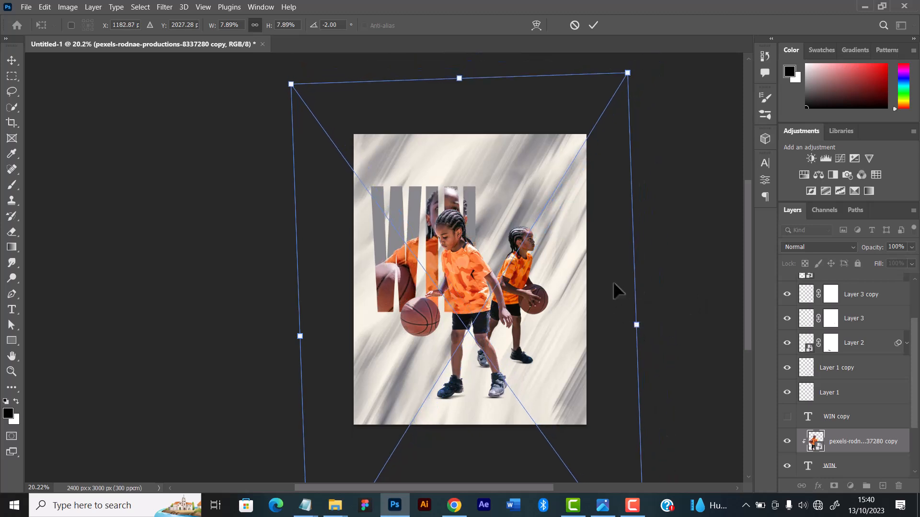
{"action": "left_click_drag", "start_coordinate": [431, 268], "coordinate": [437, 251]}
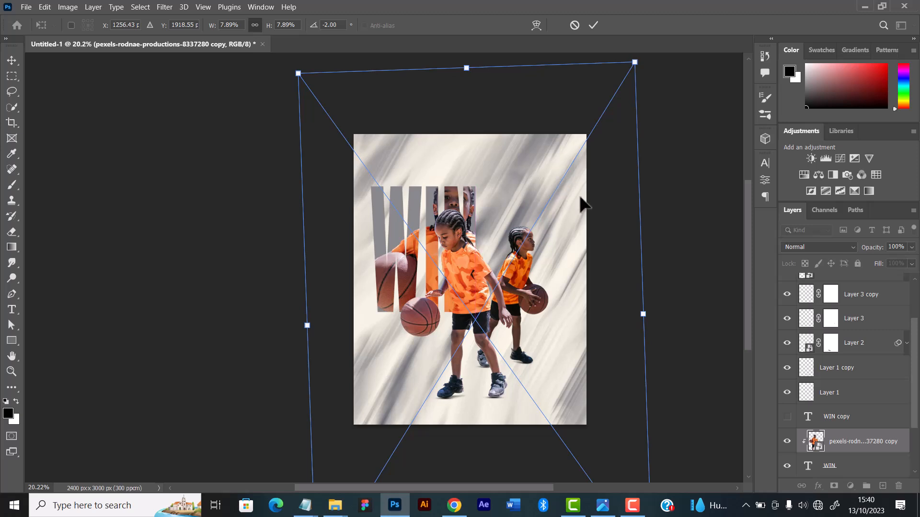
{"action": "scroll", "coordinate": [591, 200], "scroll_direction": "up", "scroll_amount": 1}
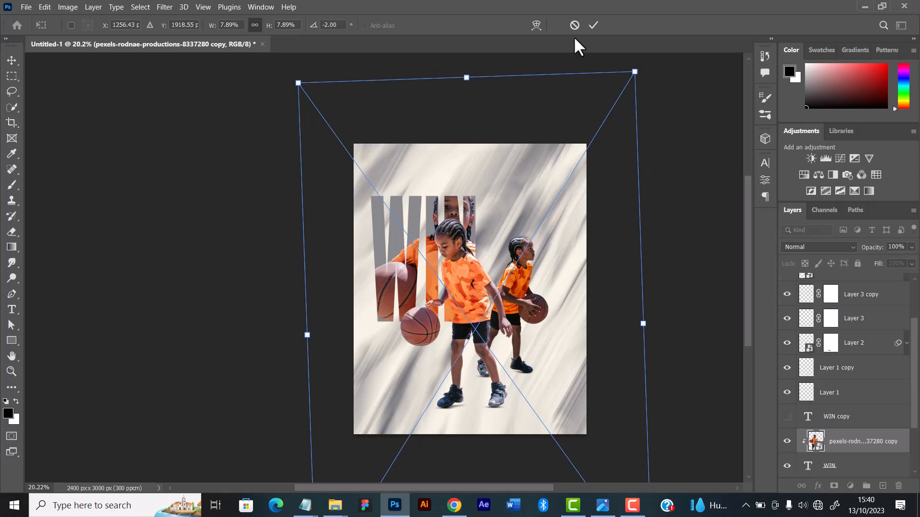
{"action": "left_click", "coordinate": [593, 25]}
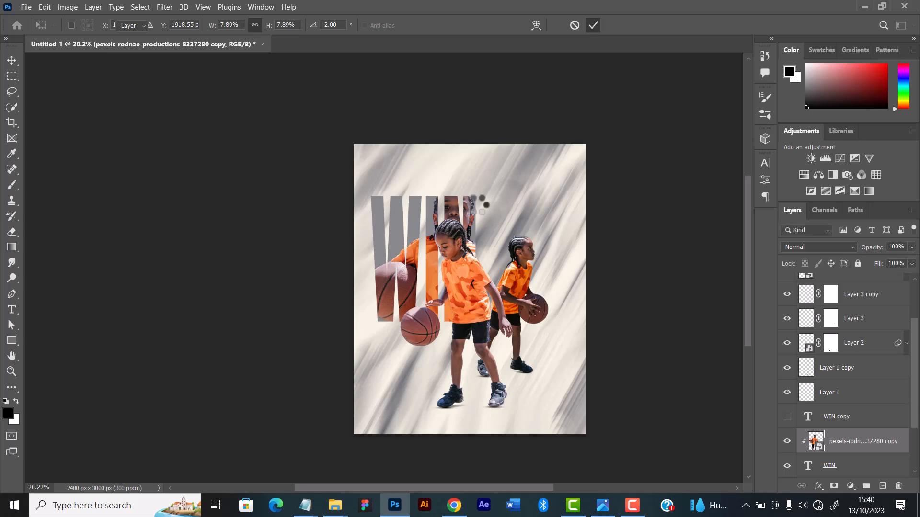
{"action": "scroll", "coordinate": [487, 235], "scroll_direction": "down", "scroll_amount": 1}
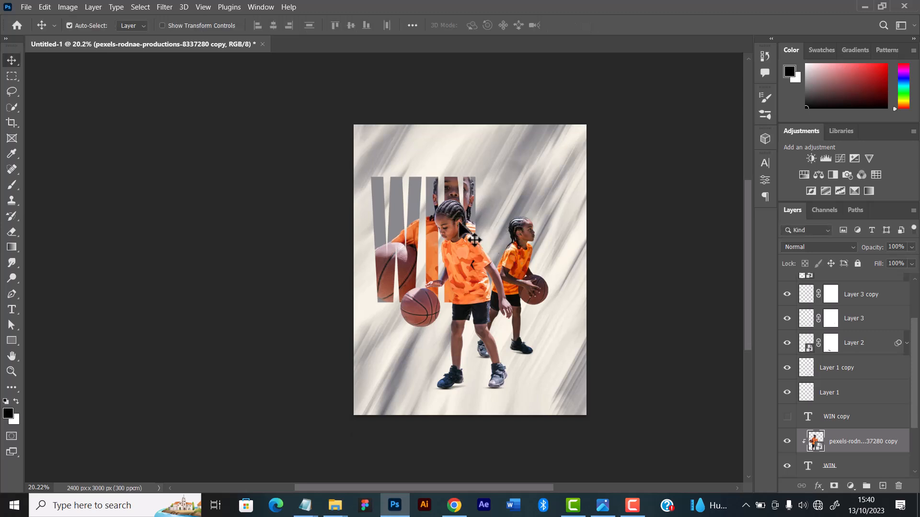
{"action": "scroll", "coordinate": [474, 234], "scroll_direction": "up", "scroll_amount": 2}
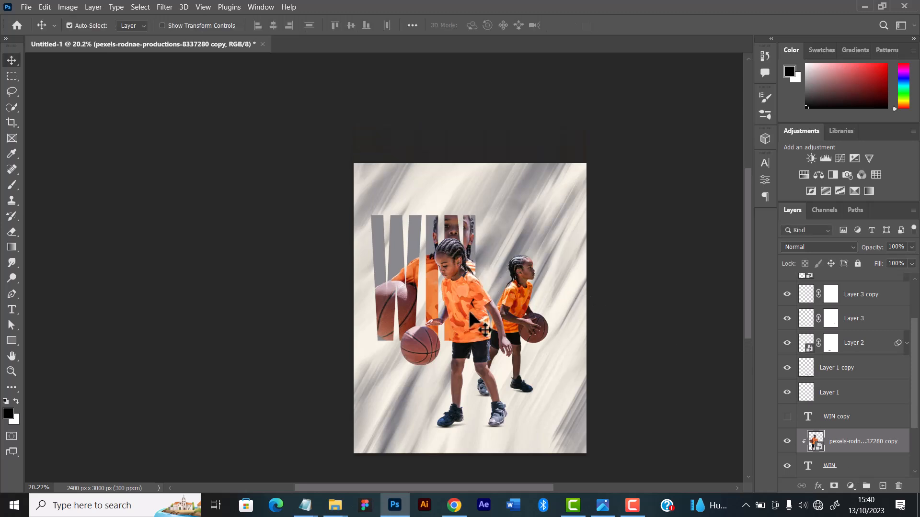
{"action": "left_click", "coordinate": [846, 395]}
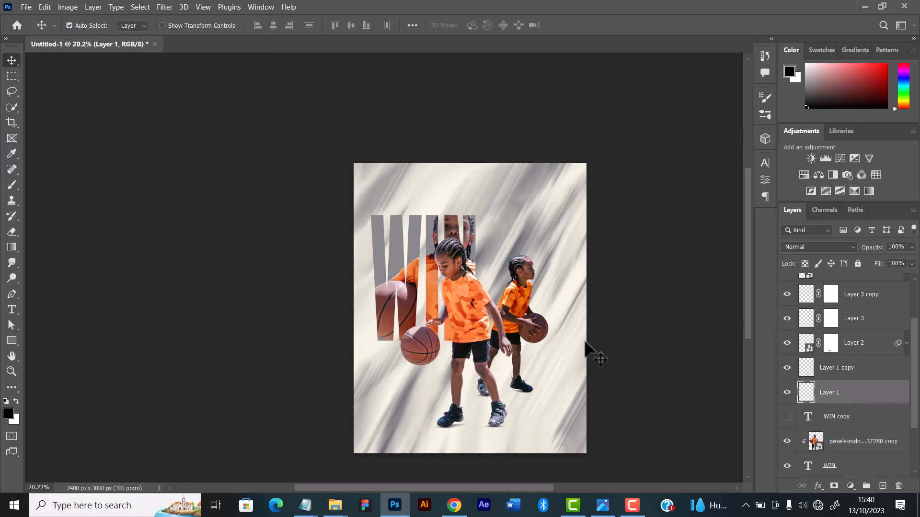
{"action": "scroll", "coordinate": [517, 309], "scroll_direction": "up", "scroll_amount": 2}
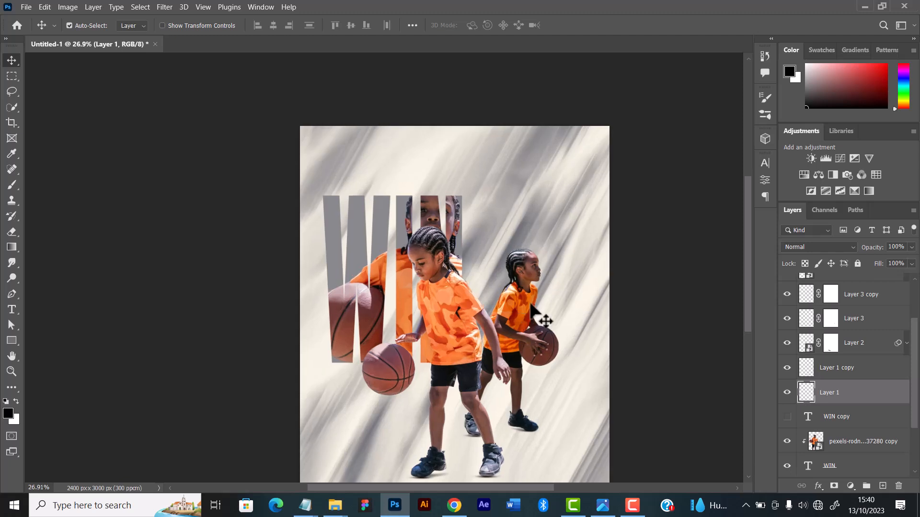
{"action": "scroll", "coordinate": [531, 305], "scroll_direction": "up", "scroll_amount": 2}
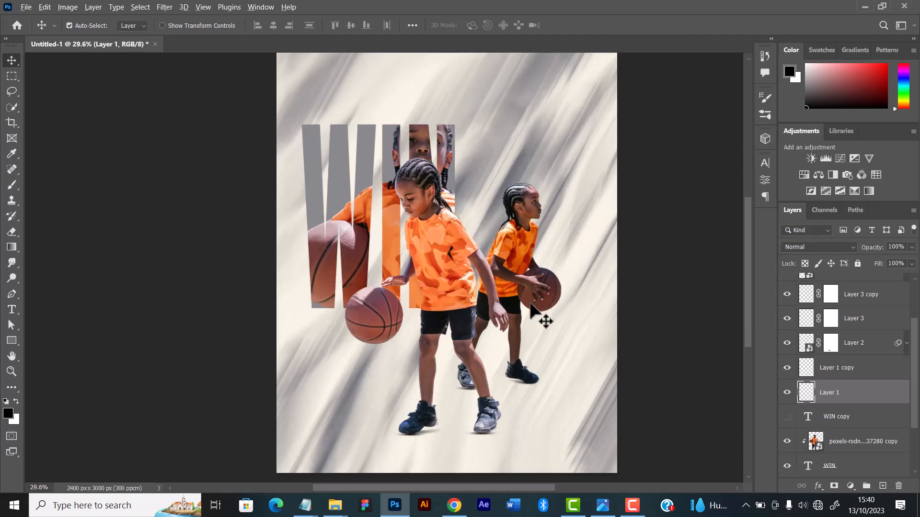
{"action": "scroll", "coordinate": [531, 305], "scroll_direction": "down", "scroll_amount": 2}
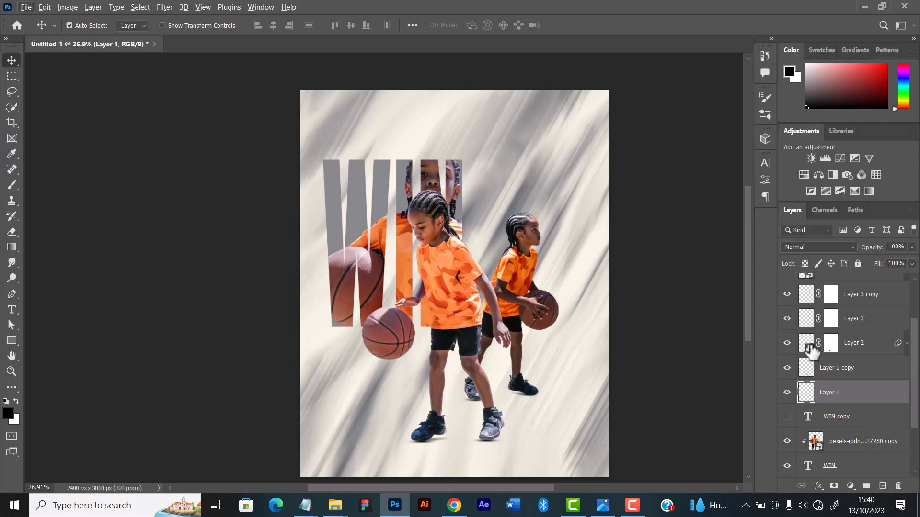
Group the second player's layers, from the "8337503 copy" image down through Layer 3, and name the group "Boy 2"
{"action": "scroll", "coordinate": [815, 355], "scroll_direction": "up", "scroll_amount": 1}
{"action": "scroll", "coordinate": [815, 363], "scroll_direction": "up", "scroll_amount": 2}
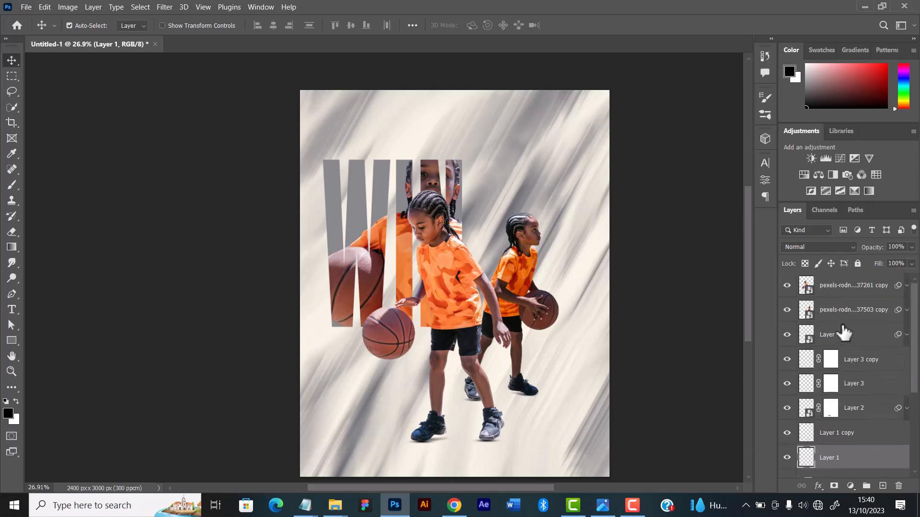
{"action": "left_click", "coordinate": [793, 312]}
{"action": "left_click", "coordinate": [786, 310]}
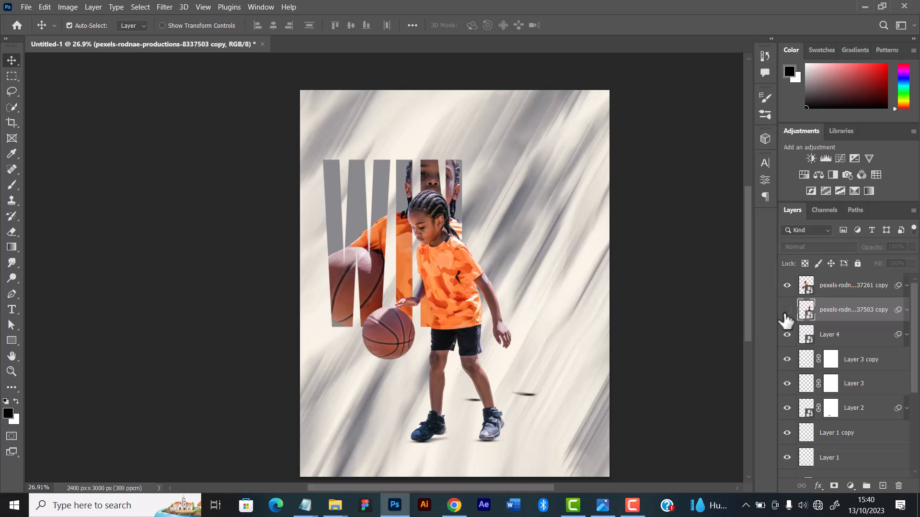
{"action": "left_click", "coordinate": [787, 311]}
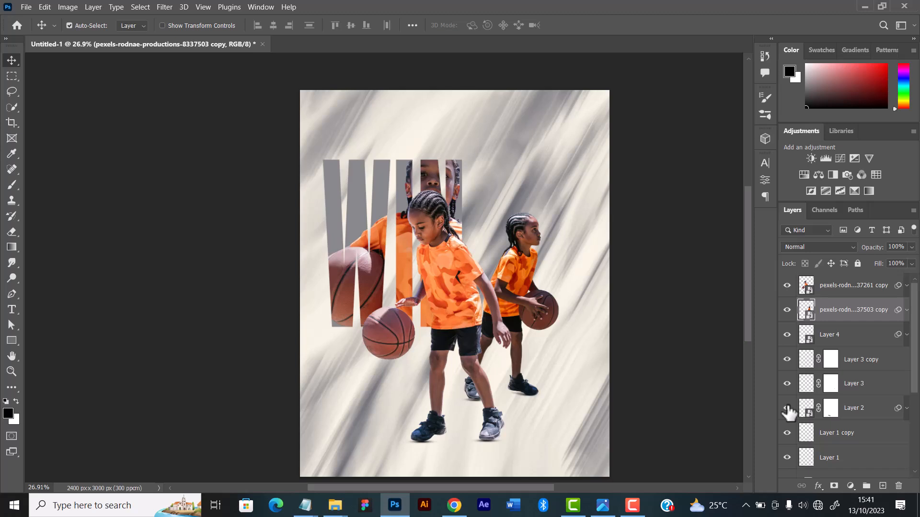
{"action": "left_click", "coordinate": [855, 390]}
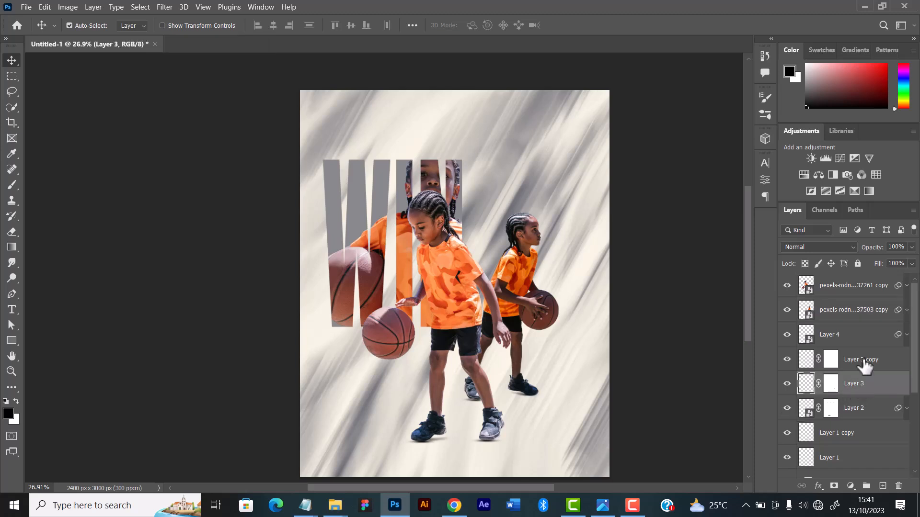
{"action": "left_click", "coordinate": [854, 312], "text": "shift"}
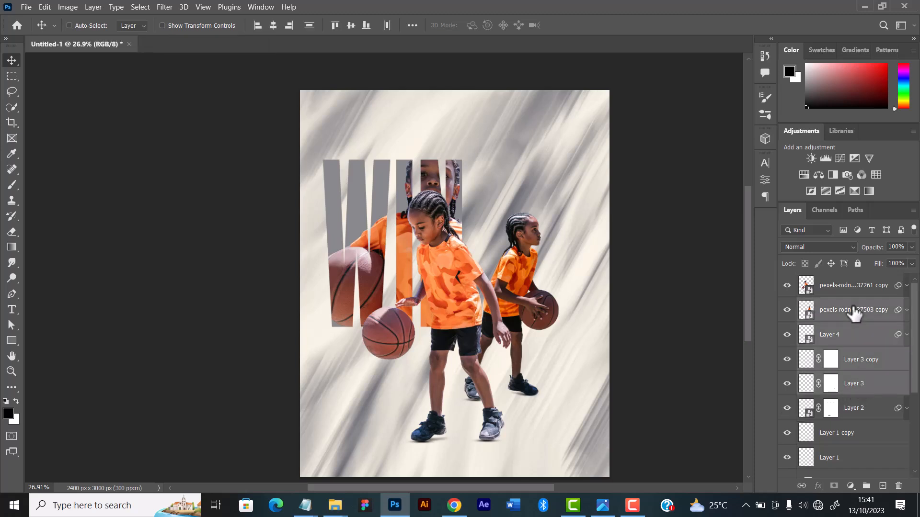
{"action": "key", "text": "ctrl+g"}
{"action": "double_click", "coordinate": [831, 305]}
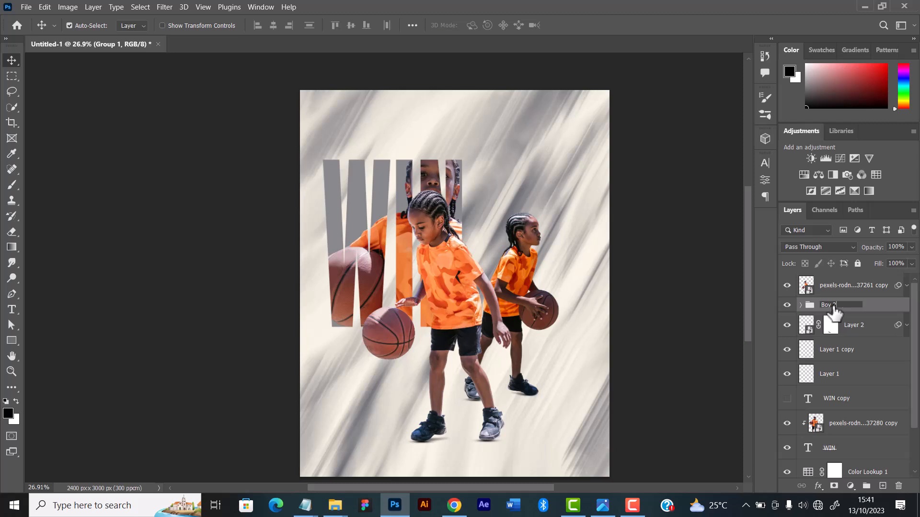
{"action": "type", "text": "Boy 2"}
{"action": "key", "text": "Return"}
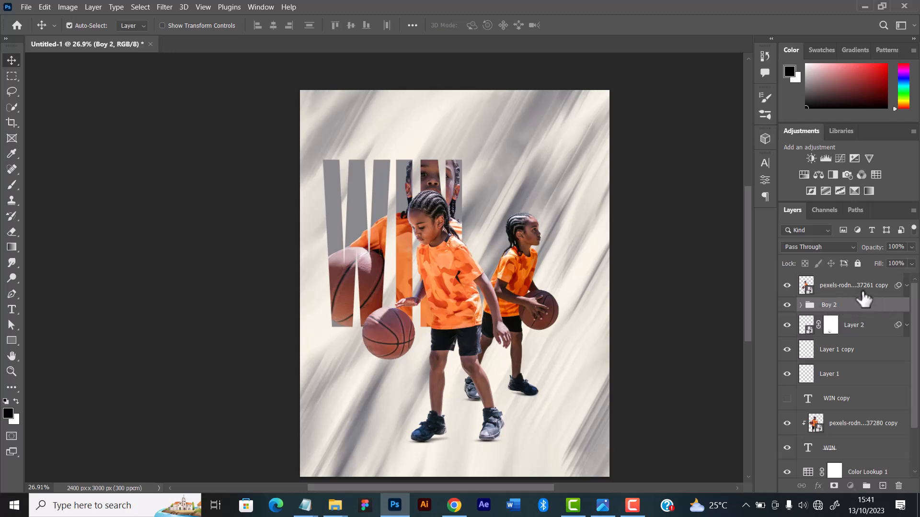
Move Layer 2, Layer 1 copy and Layer 1 above the Boy 2 group, directly below the front player's image layer
{"action": "left_click", "coordinate": [862, 293]}
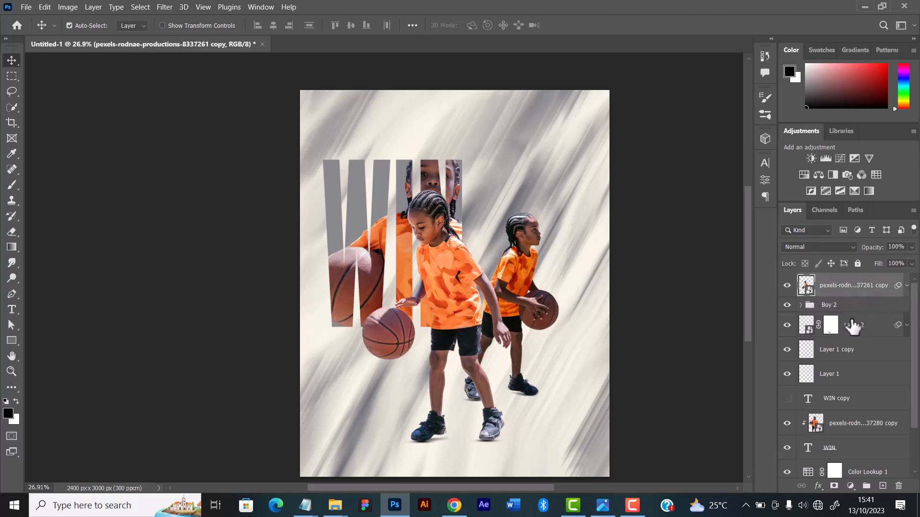
{"action": "left_click", "coordinate": [856, 332]}
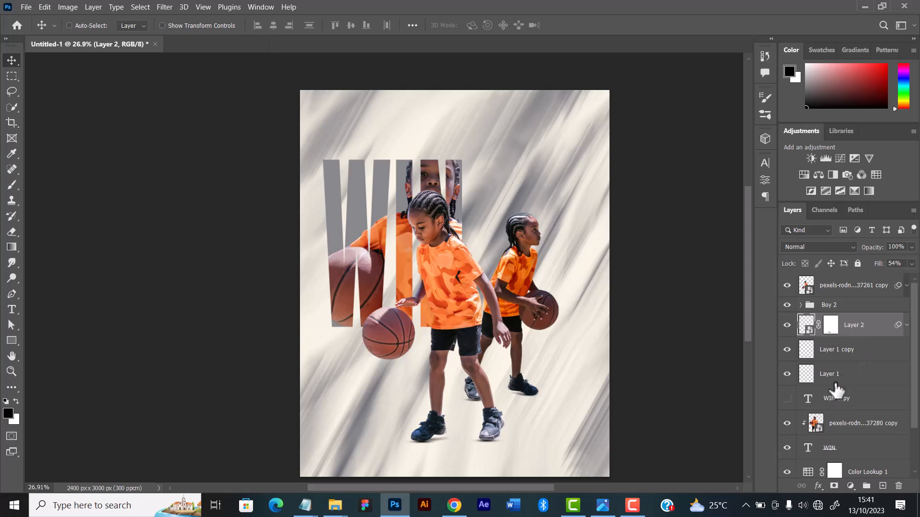
{"action": "left_click", "coordinate": [849, 380], "text": "ctrl"}
{"action": "left_click_drag", "start_coordinate": [849, 380], "coordinate": [853, 300]}
{"action": "left_click", "coordinate": [856, 357], "text": "ctrl"}
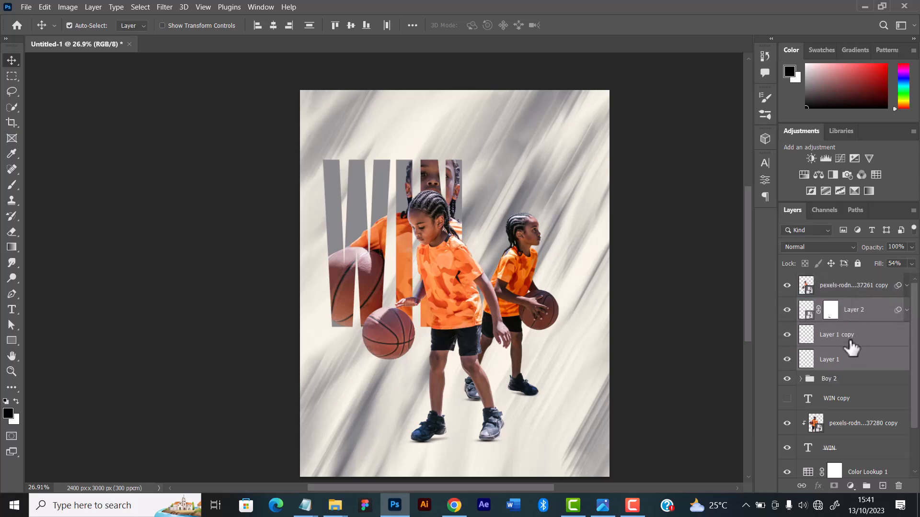
Group the front player's "8337261 copy" image with Layer 2, Layer 1 copy and Layer 1, and name the group "Boy 1"
{"action": "left_click", "coordinate": [848, 293], "text": "ctrl"}
{"action": "right_click", "coordinate": [850, 297]}
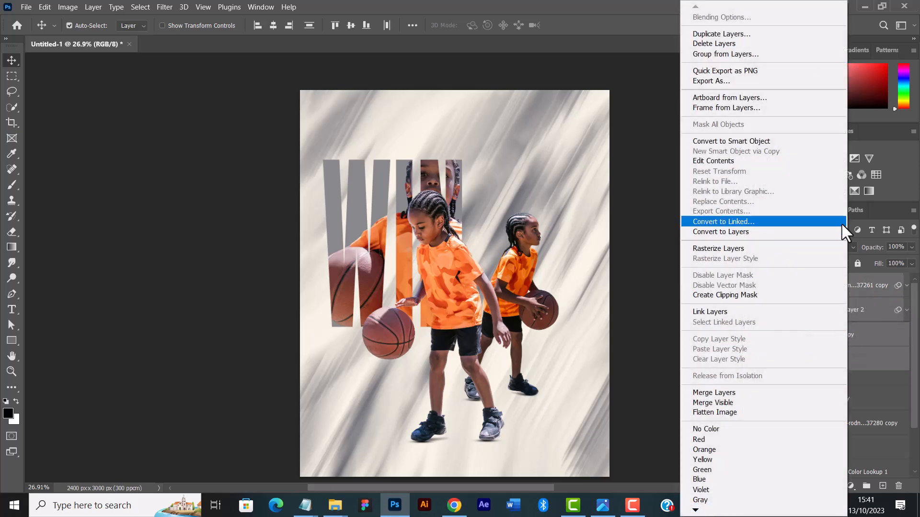
{"action": "left_click", "coordinate": [657, 281]}
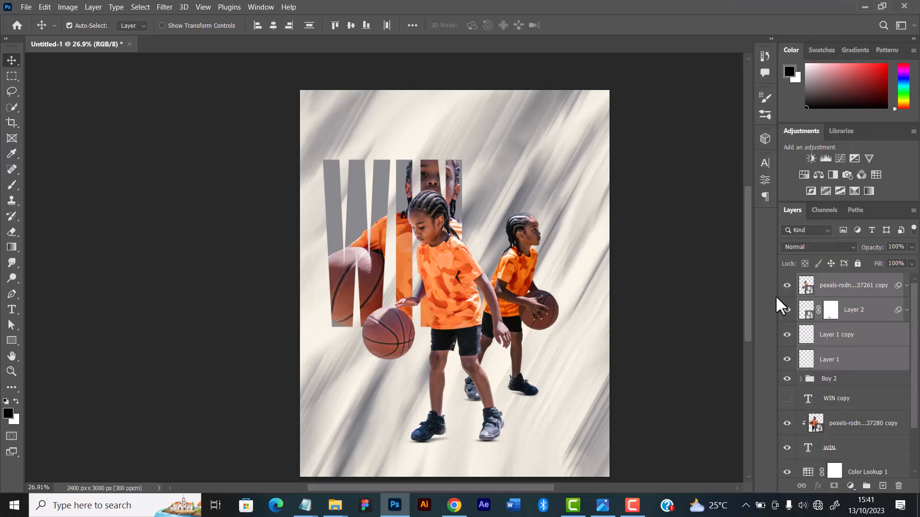
{"action": "key", "text": "ctrl+g"}
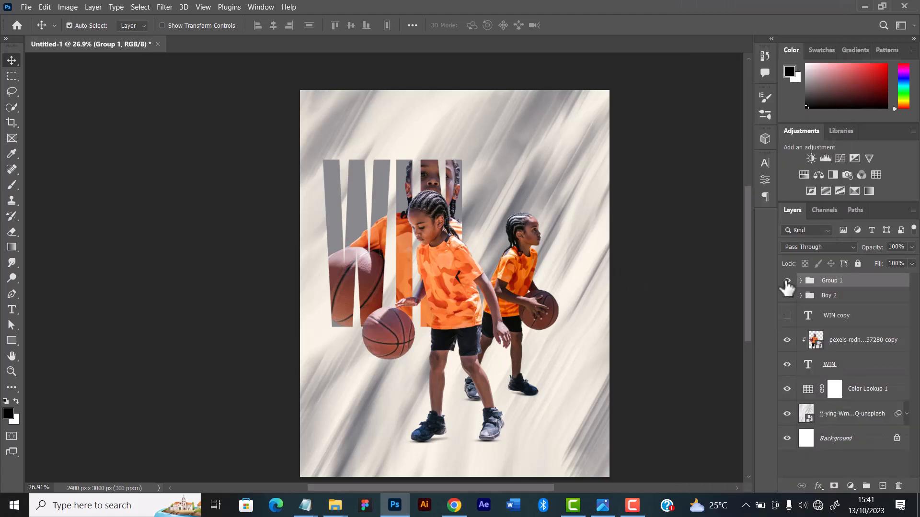
{"action": "left_click", "coordinate": [787, 281]}
{"action": "left_click", "coordinate": [787, 282]}
{"action": "key", "text": "Return"}
{"action": "double_click", "coordinate": [832, 280]}
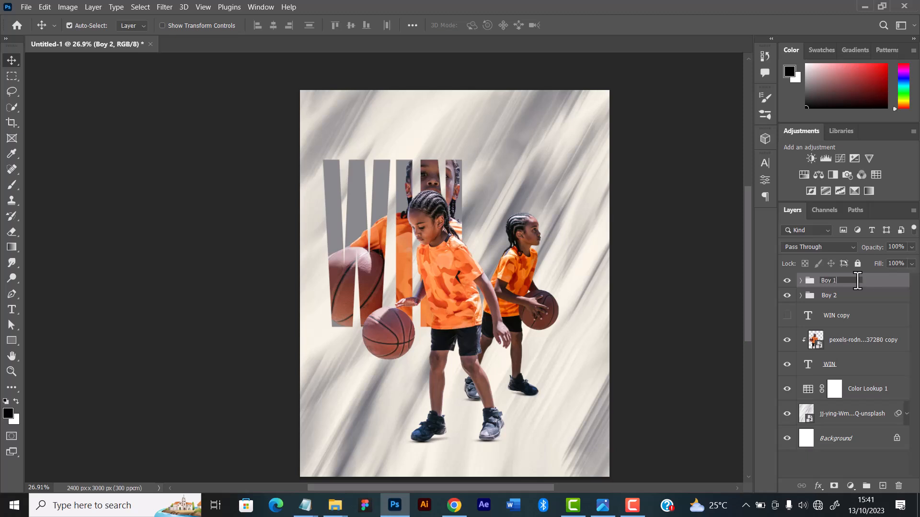
{"action": "key", "text": "Return"}
Nudge the Boy 1 group slightly downward on the canvas
{"action": "key", "text": "shift+Down"}
{"action": "key", "text": "shift+Down"}
{"action": "key", "text": "shift+Down"}
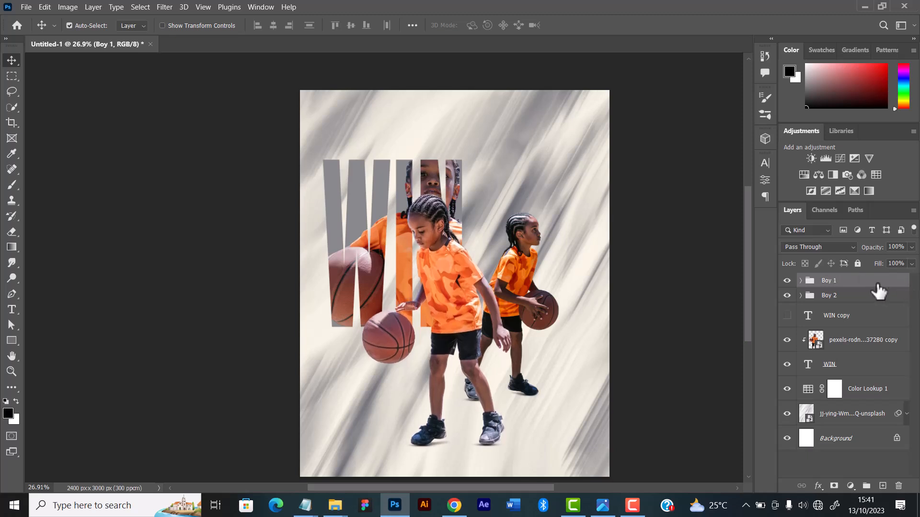
{"action": "key", "text": "shift+Up"}
{"action": "key", "text": "shift+Up"}
{"action": "key", "text": "shift+Up"}
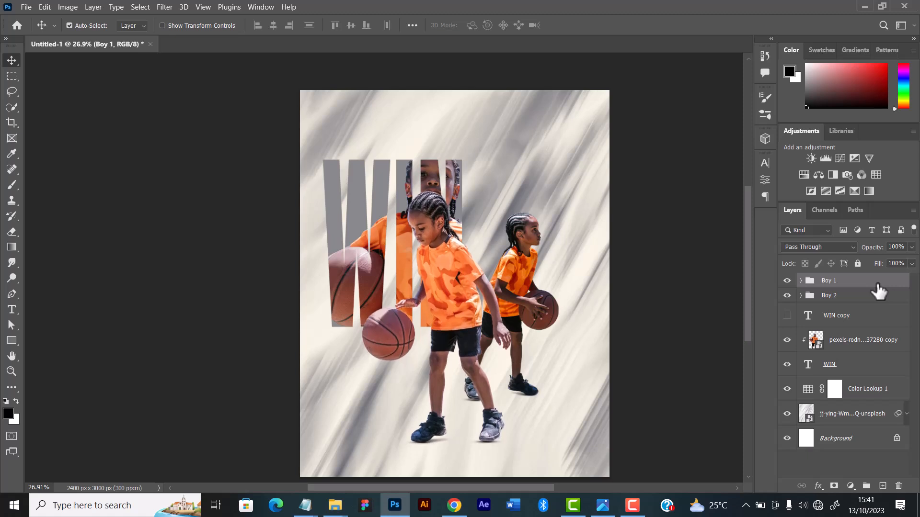
{"action": "key", "text": "shift+Down"}
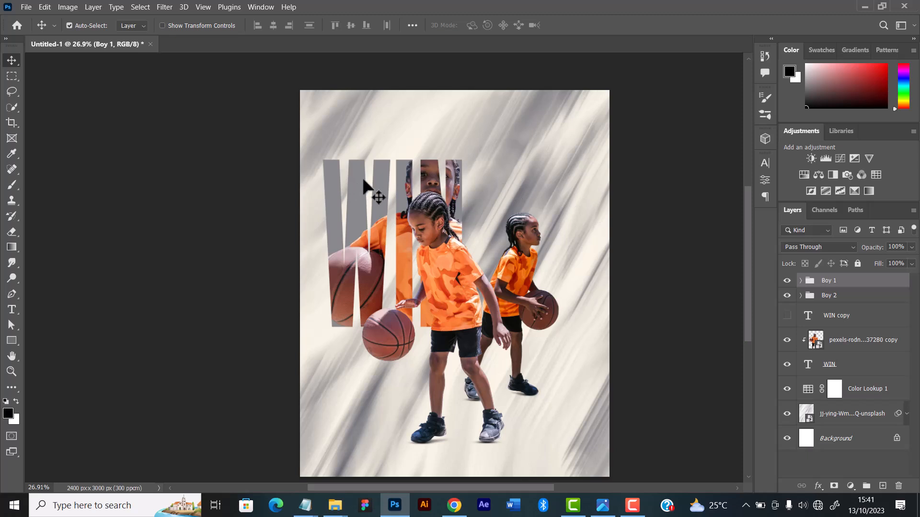
Select the WIN text layer together with its clipped player image and nudge both slightly upward
{"action": "left_click", "coordinate": [383, 179]}
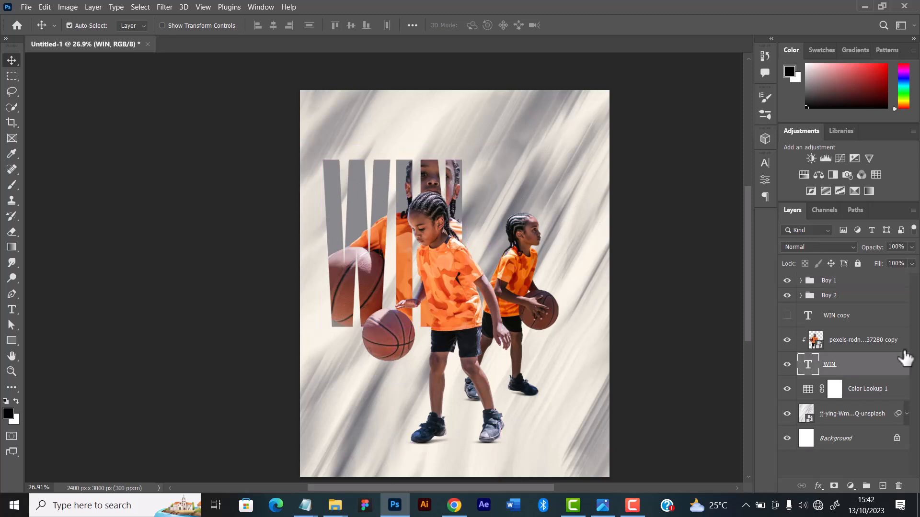
{"action": "left_click", "coordinate": [875, 343], "text": "ctrl"}
{"action": "key", "text": "shift+Up"}
{"action": "key", "text": "shift+Up"}
{"action": "key", "text": "shift+Up"}
{"action": "key", "text": "shift+Up"}
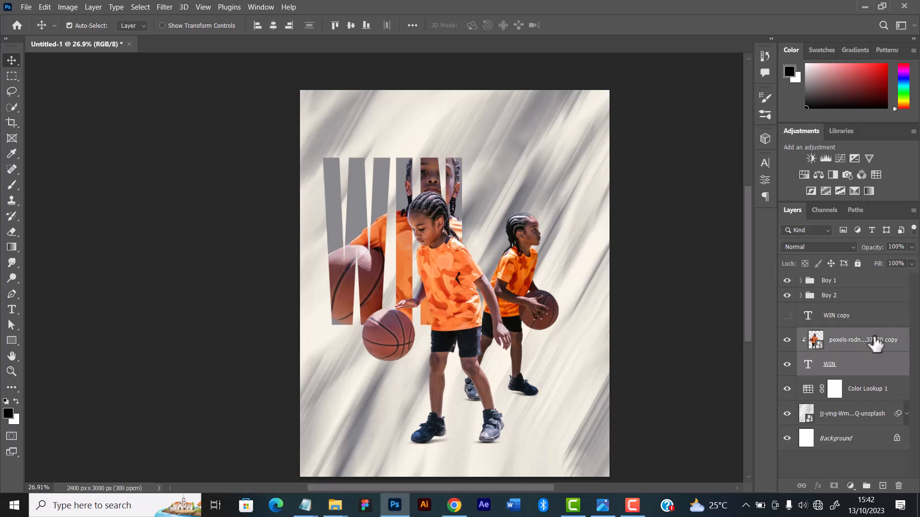
Try shifting the WIN text and its clipped player image slightly up and to the right, and undo the moves
{"action": "key", "text": "Up"}
{"action": "key", "text": "Up"}
{"action": "key", "text": "Up"}
{"action": "key", "text": "Up"}
{"action": "key", "text": "Up"}
{"action": "key", "text": "Up"}
{"action": "key", "text": "Up"}
{"action": "key", "text": "Up"}
{"action": "key", "text": "Right"}
{"action": "key", "text": "Right"}
{"action": "key", "text": "Right"}
{"action": "key", "text": "Right"}
{"action": "key", "text": "Right"}
{"action": "key", "text": "Right"}
{"action": "key", "text": "Right"}
{"action": "key", "text": "Right"}
{"action": "key", "text": "Right"}
{"action": "key", "text": "Right"}
{"action": "key", "text": "Right"}
{"action": "key", "text": "Right"}
{"action": "key", "text": "Right"}
{"action": "key", "text": "Right"}
{"action": "key", "text": "Right"}
{"action": "key", "text": "Right"}
{"action": "key", "text": "Right"}
{"action": "key", "text": "Right"}
{"action": "key", "text": "Right"}
{"action": "key", "text": "Right"}
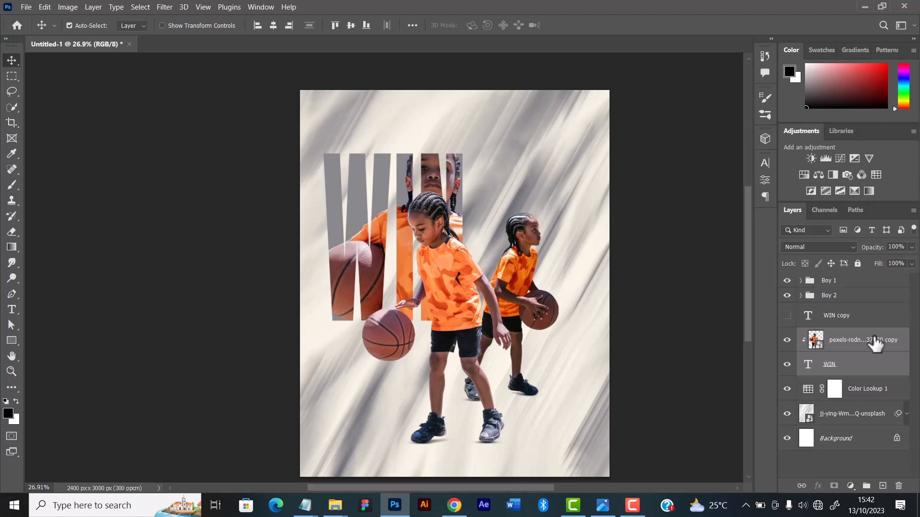
{"action": "key", "text": "Down"}
{"action": "key", "text": "Down"}
{"action": "key", "text": "Down"}
{"action": "key", "text": "Down"}
{"action": "key", "text": "Down"}
{"action": "key", "text": "Down"}
{"action": "key", "text": "Down"}
{"action": "key", "text": "Down"}
{"action": "key", "text": "Down"}
{"action": "key", "text": "Down"}
{"action": "key", "text": "Down"}
{"action": "key", "text": "Down"}
{"action": "key", "text": "Down"}
{"action": "key", "text": "Down"}
{"action": "key", "text": "Down"}
{"action": "key", "text": "Down"}
{"action": "key", "text": "Right"}
{"action": "key", "text": "Right"}
{"action": "key", "text": "Right"}
{"action": "key", "text": "Right"}
{"action": "key", "text": "Right"}
{"action": "key", "text": "Right"}
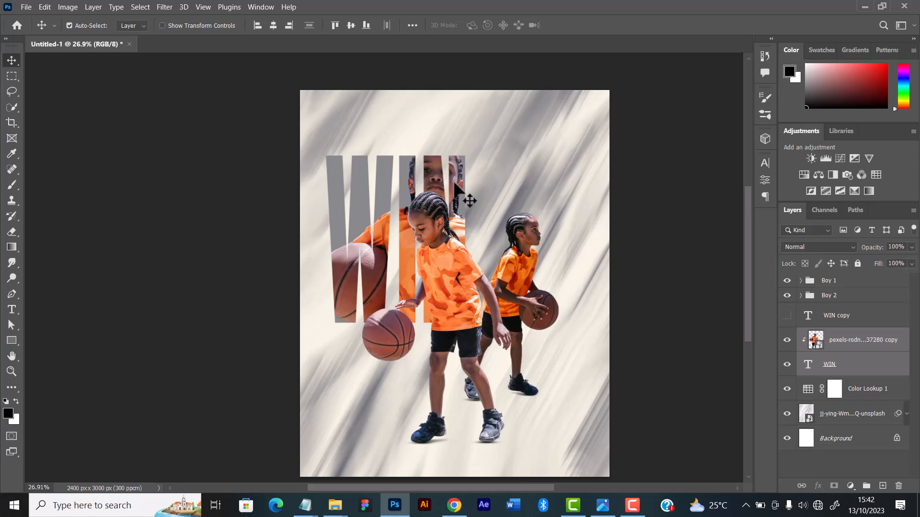
{"action": "left_click_drag", "start_coordinate": [454, 184], "coordinate": [461, 183]}
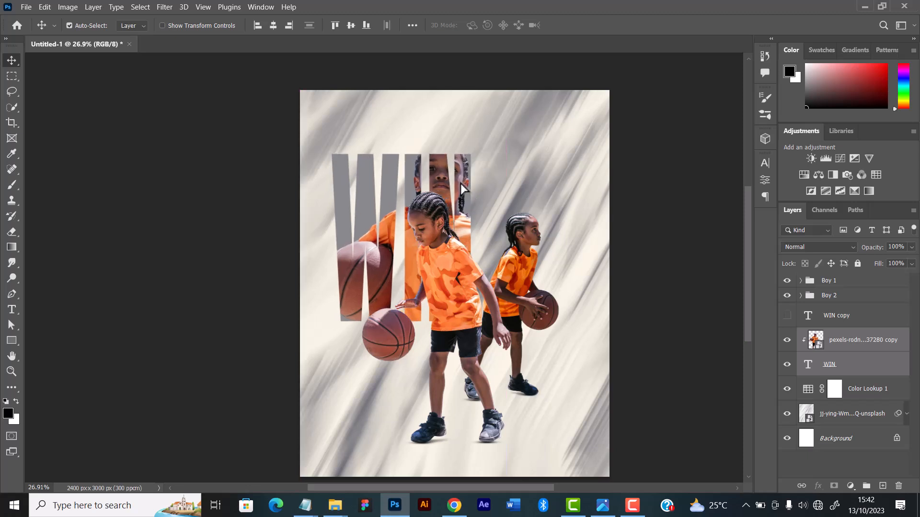
{"action": "key", "text": "ctrl+z"}
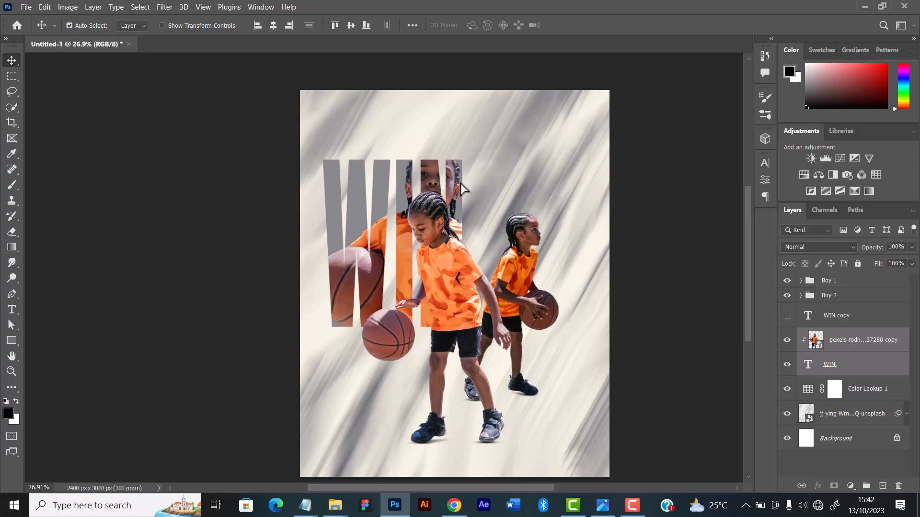
Nudge the WIN text and its clipped player image slightly up and a touch to the left
{"action": "key", "text": "shift+Up"}
{"action": "key", "text": "shift+Up"}
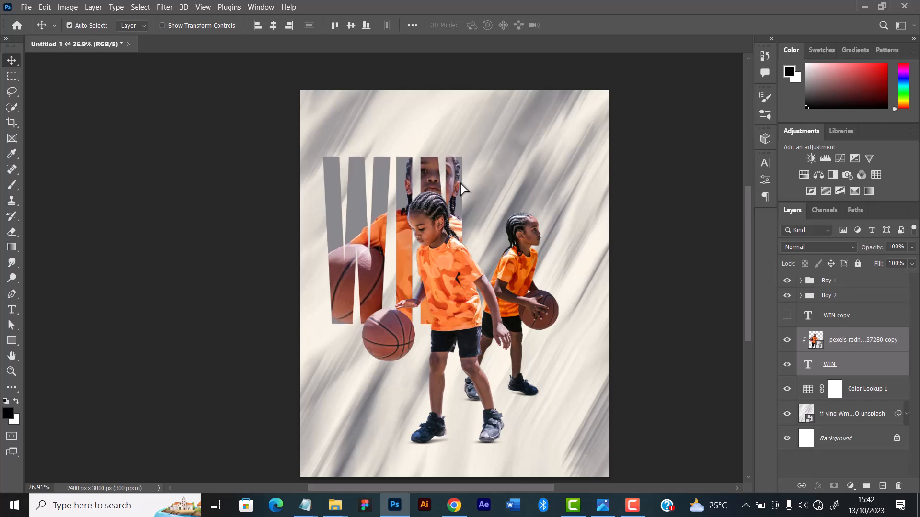
{"action": "key", "text": "shift+Left"}
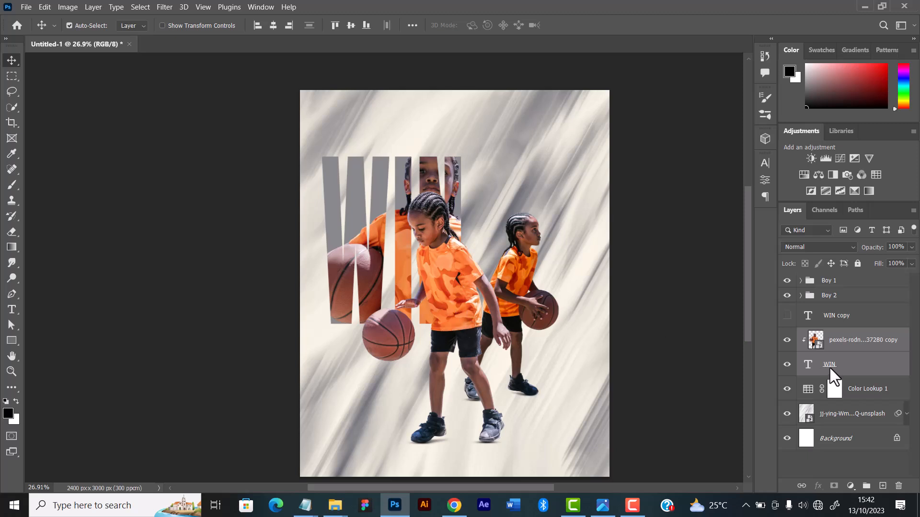
Shift the Boy 1 group left over the WIN lettering and raise it very slightly
{"action": "left_click", "coordinate": [856, 284]}
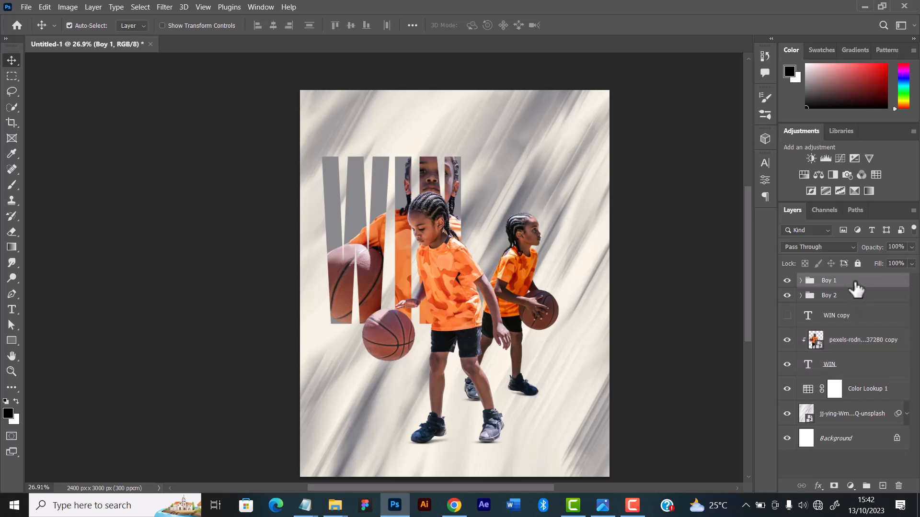
{"action": "key", "text": "shift+Left"}
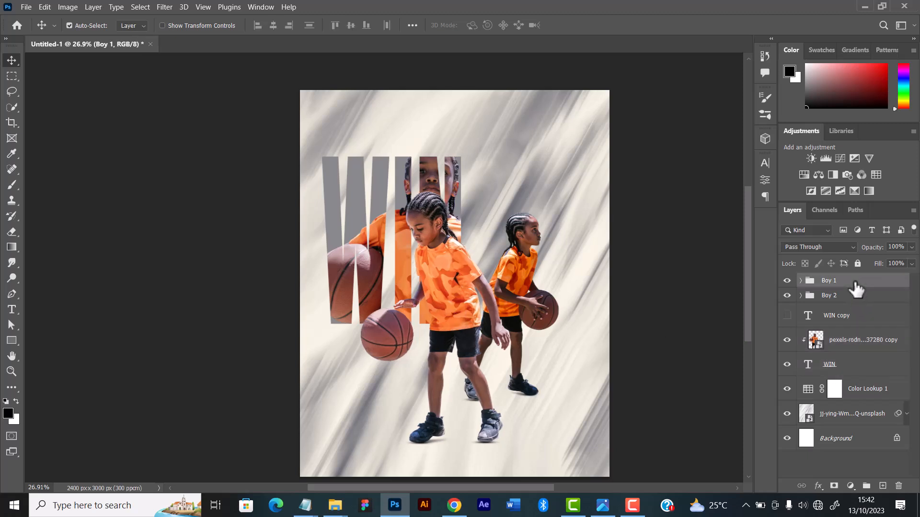
{"action": "key", "text": "shift+Left"}
{"action": "key", "text": "shift+Left"}
{"action": "key", "text": "shift+Left"}
{"action": "key", "text": "shift+Left"}
{"action": "key", "text": "shift+Left"}
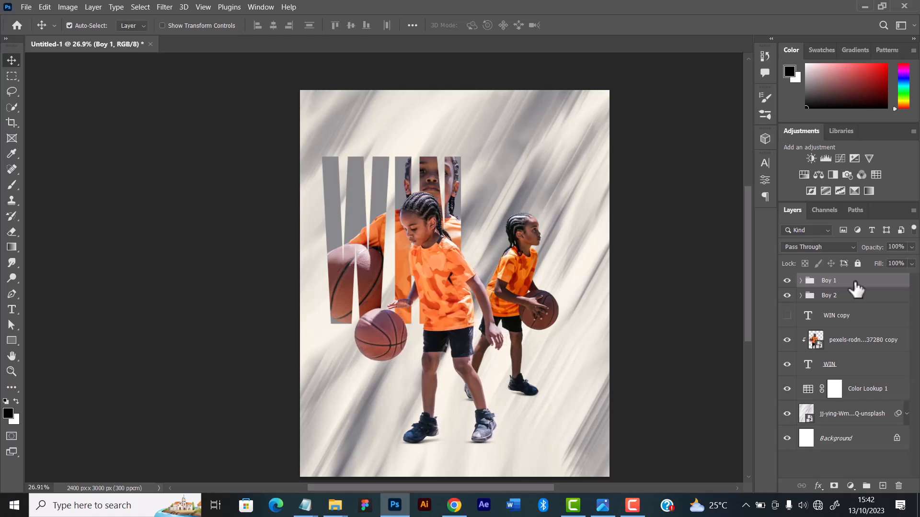
{"action": "key", "text": "shift+Left"}
{"action": "key", "text": "shift+Left"}
{"action": "key", "text": "shift+Left"}
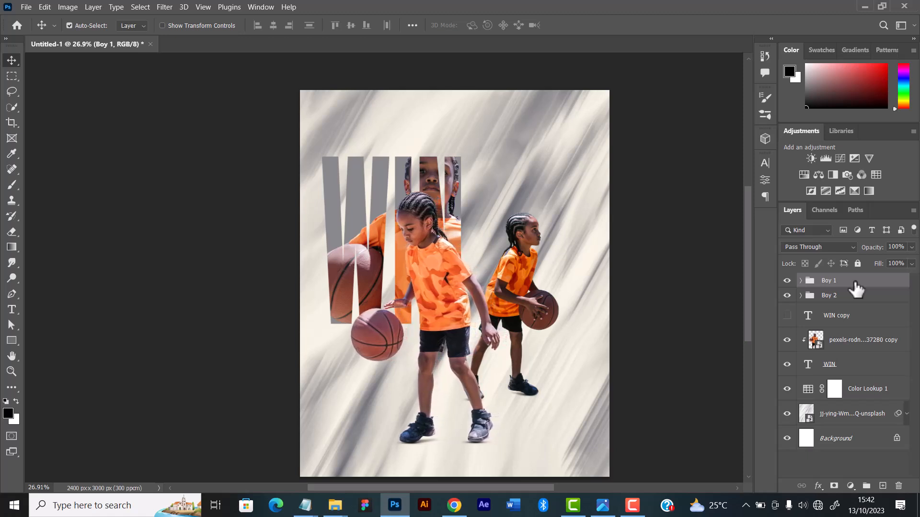
{"action": "key", "text": "shift+Left"}
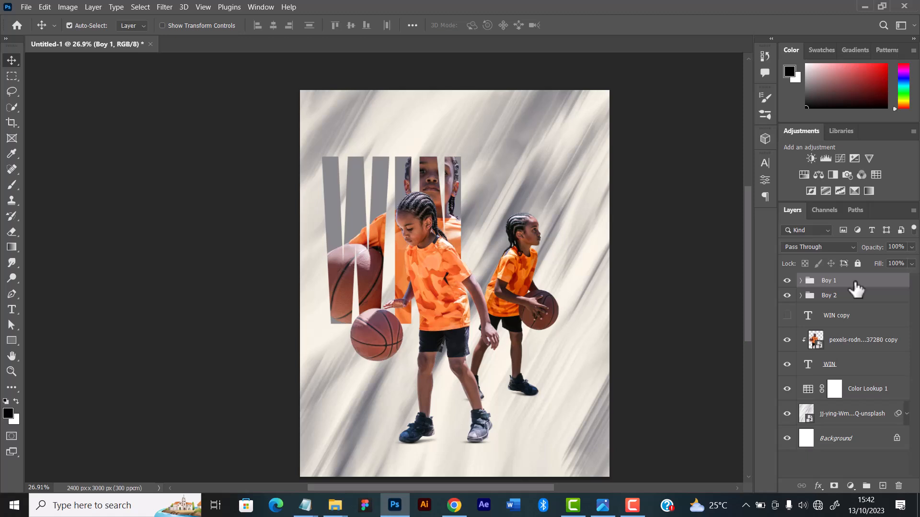
{"action": "key", "text": "Up"}
{"action": "key", "text": "Up"}
{"action": "key", "text": "Up"}
{"action": "key", "text": "Up"}
{"action": "key", "text": "Up"}
{"action": "key", "text": "Up"}
{"action": "key", "text": "Up"}
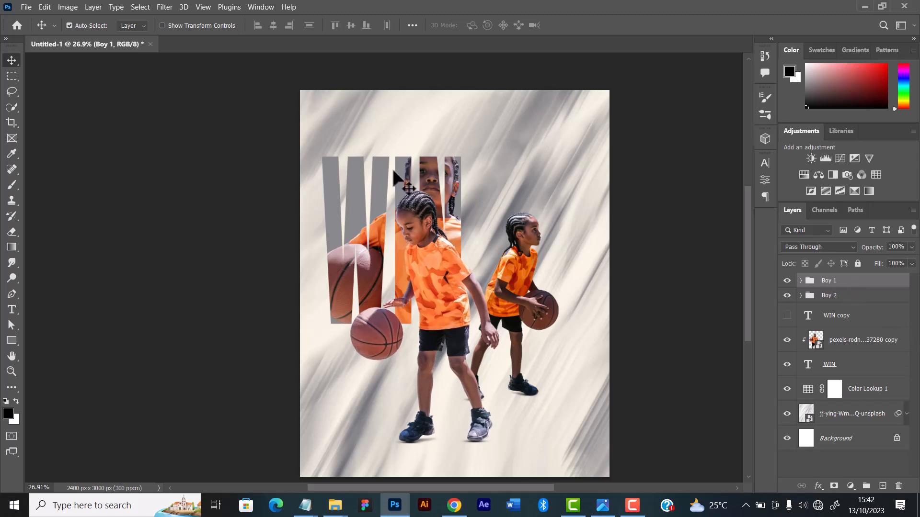
Enlarge the player image clipped inside the WIN lettering to 8.23% with Free Transform
{"action": "left_click_drag", "start_coordinate": [437, 188], "coordinate": [441, 185]}
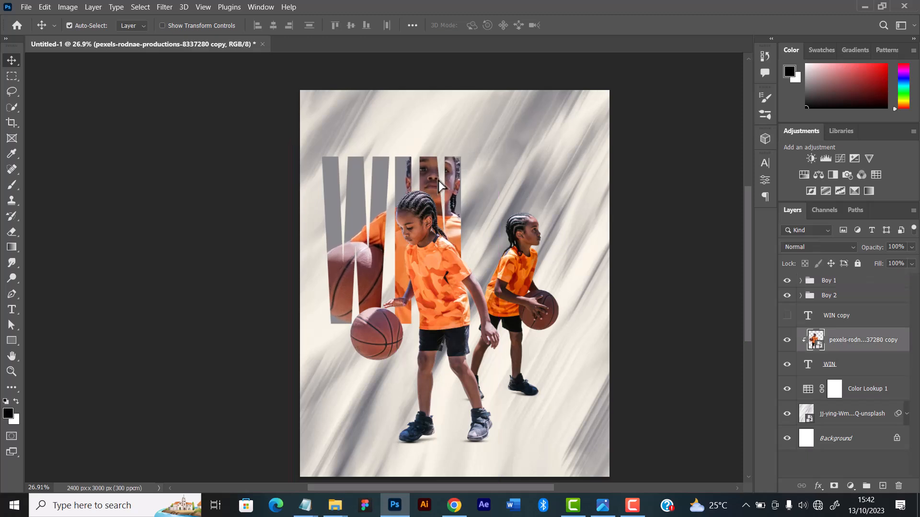
{"action": "key", "text": "ctrl"}
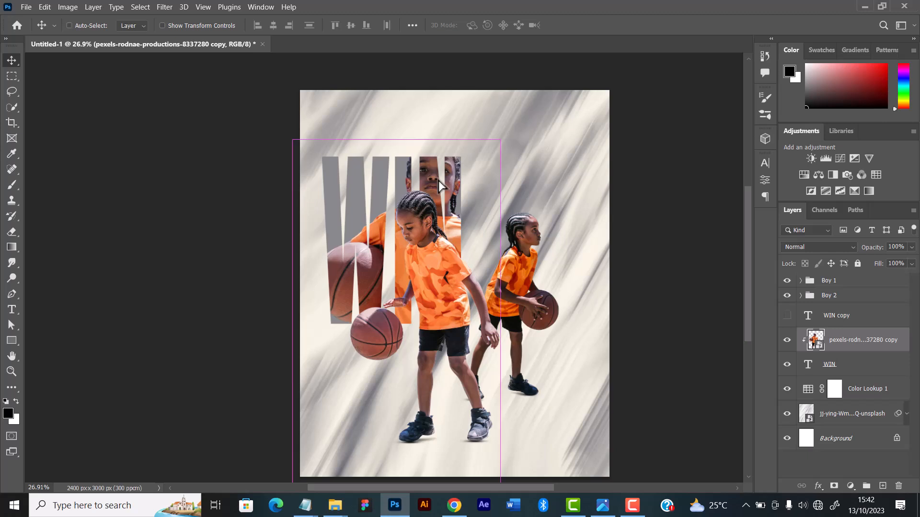
{"action": "key", "text": "ctrl+t"}
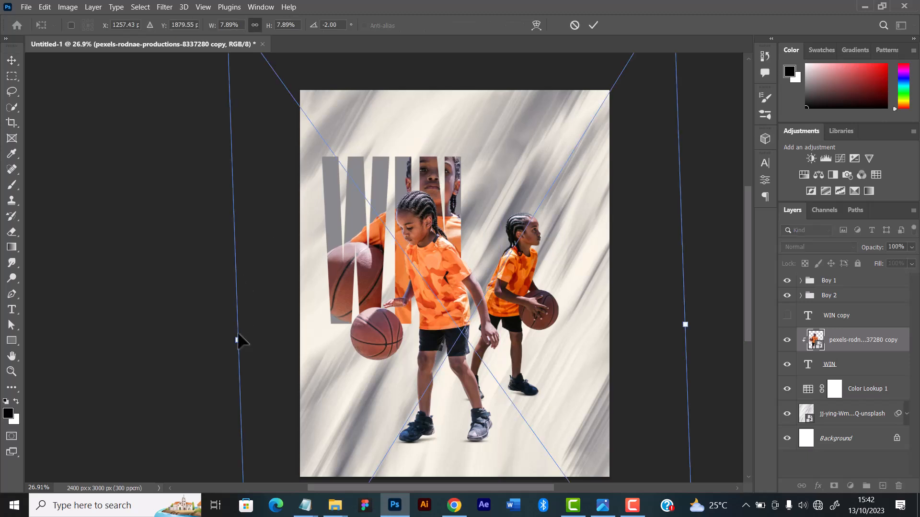
{"action": "left_click_drag", "start_coordinate": [238, 343], "coordinate": [218, 339]}
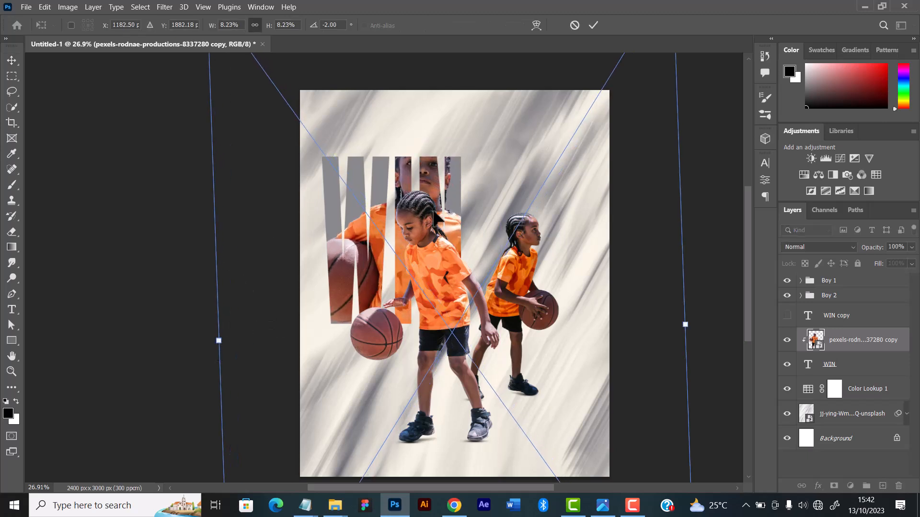
Shift the enlarged clipped image right and down to place the face and ball within the WIN letters, and apply the transform
{"action": "left_click_drag", "start_coordinate": [445, 215], "coordinate": [450, 214]}
{"action": "key", "text": "Right"}
{"action": "key", "text": "Right"}
{"action": "key", "text": "Right"}
{"action": "key", "text": "Right"}
{"action": "key", "text": "Right"}
{"action": "key", "text": "Right"}
{"action": "key", "text": "Down"}
{"action": "key", "text": "Down"}
{"action": "key", "text": "Down"}
{"action": "key", "text": "Down"}
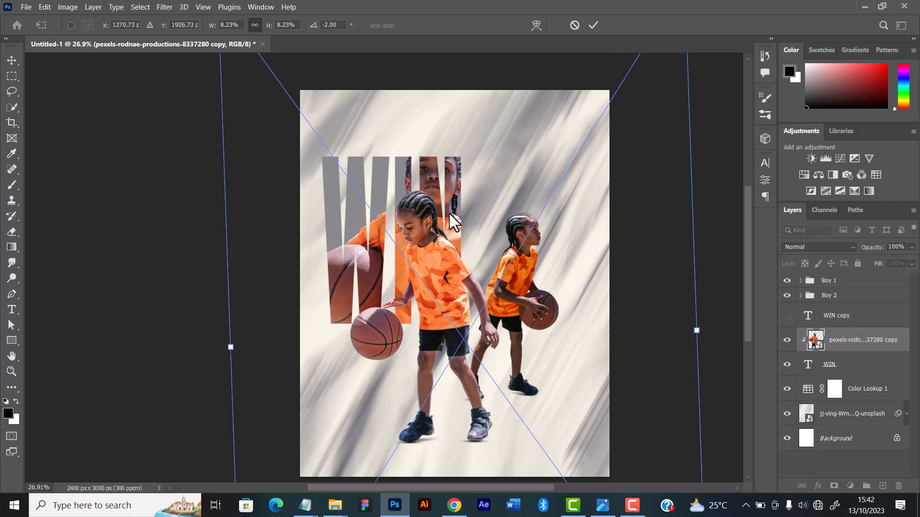
{"action": "key", "text": "Down"}
{"action": "key", "text": "Right"}
{"action": "key", "text": "Right"}
{"action": "key", "text": "Right"}
{"action": "key", "text": "Right"}
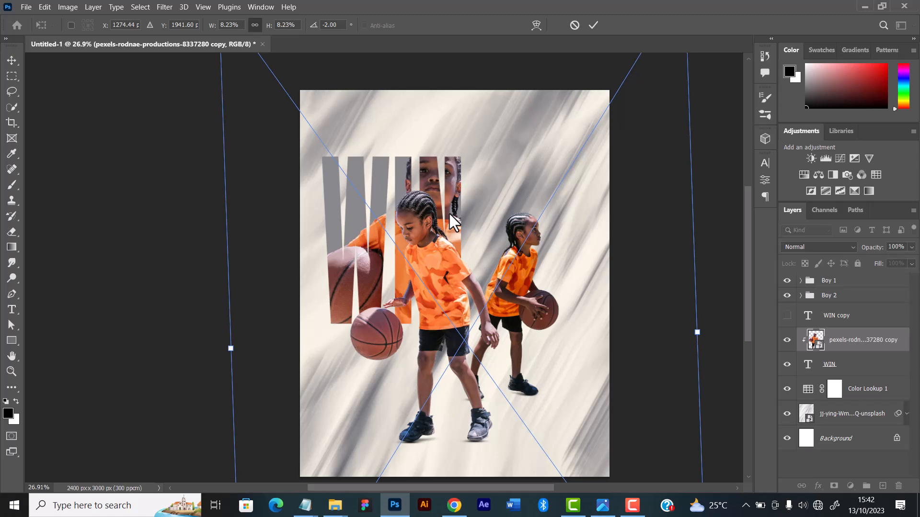
{"action": "key", "text": "Down"}
{"action": "key", "text": "Down"}
{"action": "key", "text": "Down"}
{"action": "key", "text": "Right"}
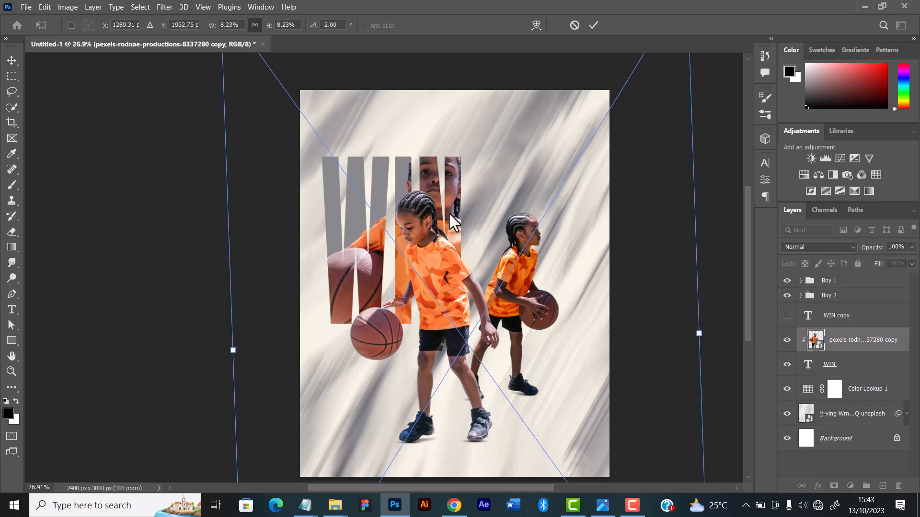
{"action": "key", "text": "Down"}
{"action": "key", "text": "Down"}
{"action": "key", "text": "Left"}
{"action": "key", "text": "Down"}
{"action": "key", "text": "Down"}
{"action": "key", "text": "Down"}
{"action": "key", "text": "Down"}
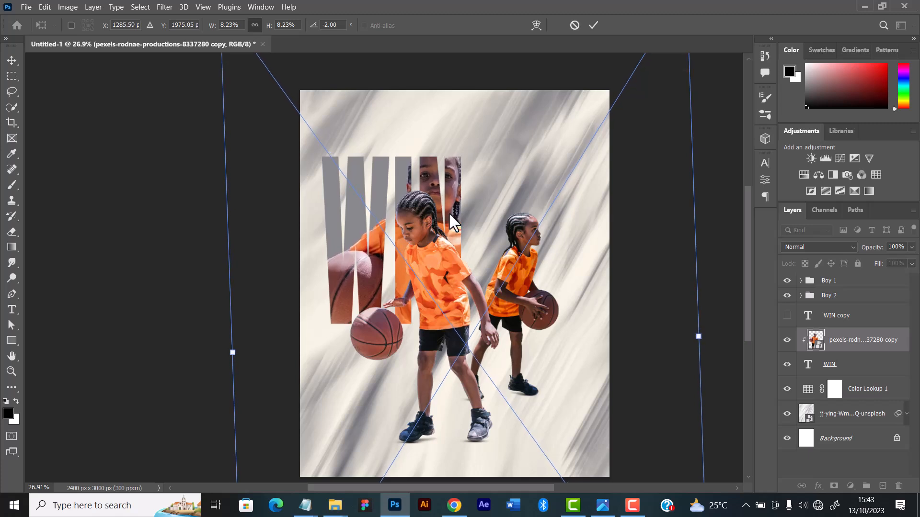
{"action": "key", "text": "Up"}
{"action": "left_click", "coordinate": [594, 24]}
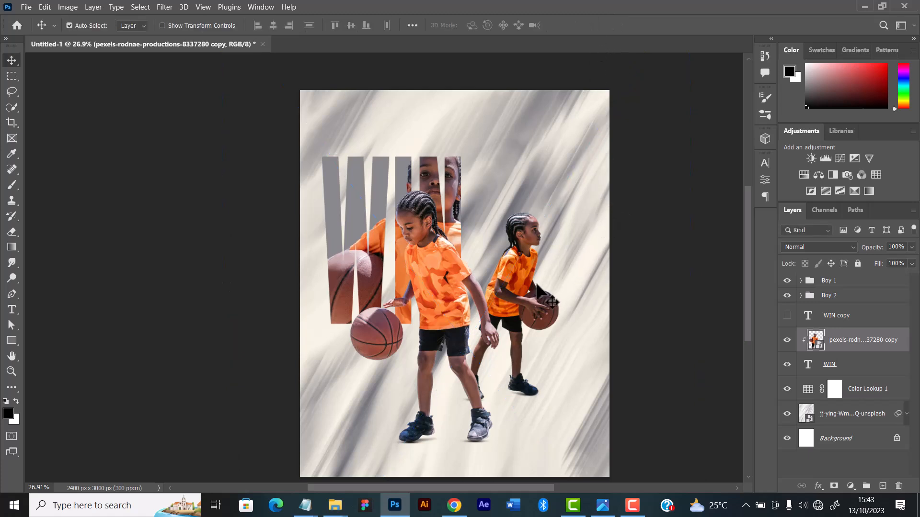
Review the whole composition and its layers, toggling the Boy 2 group's visibility to check what it contains
{"action": "scroll", "coordinate": [536, 284], "scroll_direction": "down", "scroll_amount": 2}
{"action": "scroll", "coordinate": [453, 238], "scroll_direction": "up", "scroll_amount": 1}
{"action": "scroll", "coordinate": [437, 247], "scroll_direction": "down", "scroll_amount": 1}
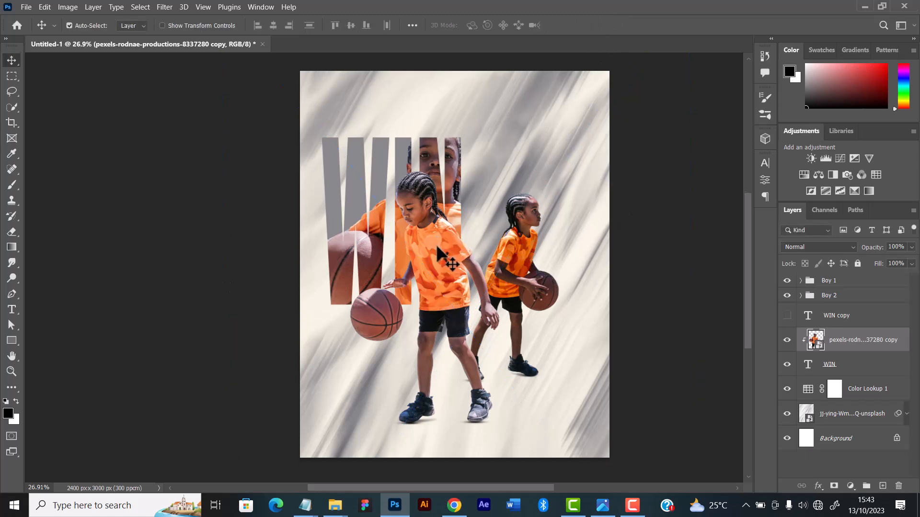
{"action": "scroll", "coordinate": [441, 248], "scroll_direction": "down", "scroll_amount": 3}
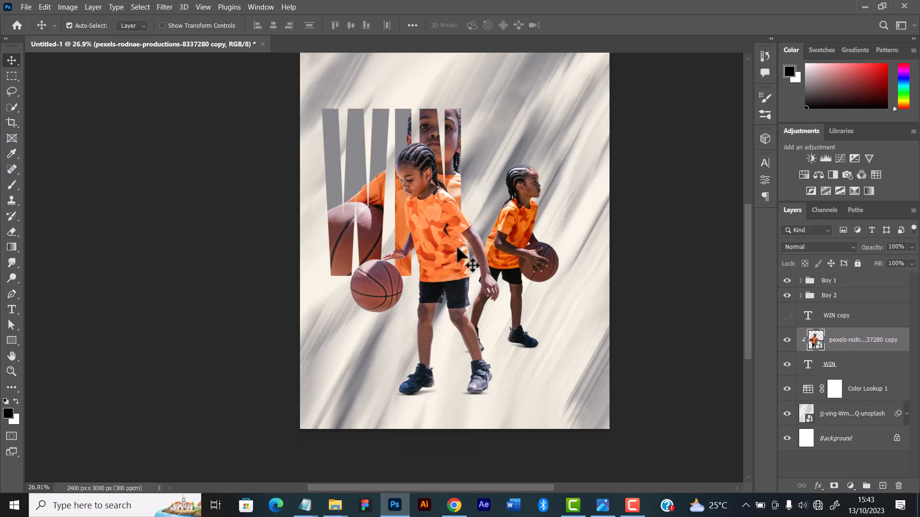
{"action": "scroll", "coordinate": [460, 247], "scroll_direction": "up", "scroll_amount": 2}
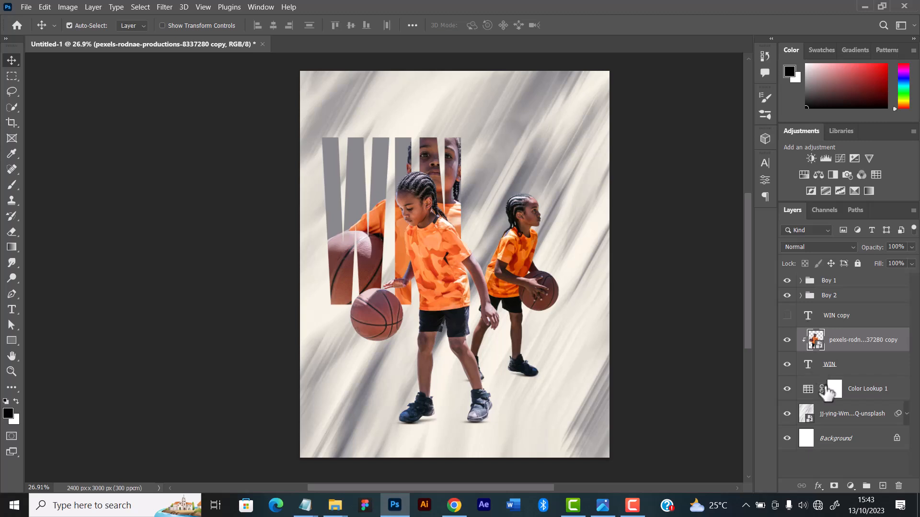
{"action": "left_click", "coordinate": [848, 414]}
{"action": "left_click", "coordinate": [847, 383]}
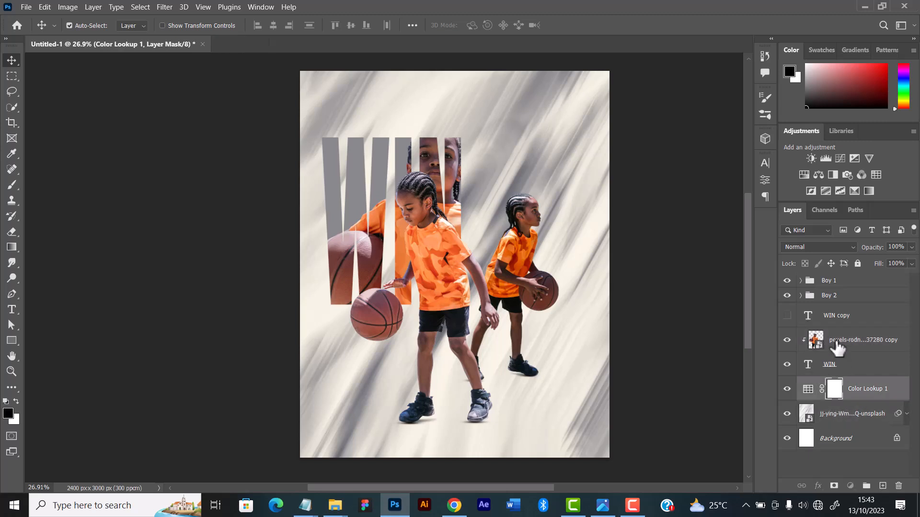
{"action": "left_click", "coordinate": [826, 343]}
{"action": "left_click", "coordinate": [824, 296]}
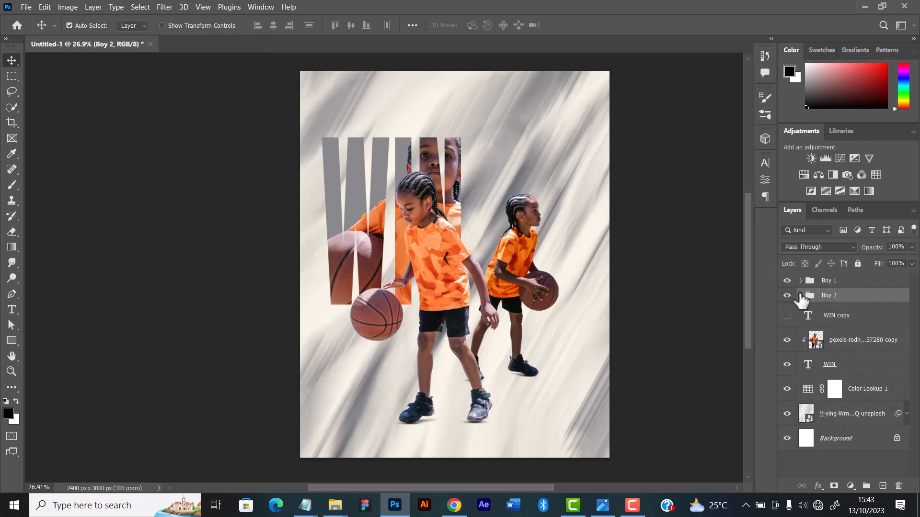
{"action": "left_click", "coordinate": [788, 295]}
{"action": "left_click", "coordinate": [788, 296]}
Duplicate the front player's image layer in the Boy 1 group and place the duplicate directly beneath the original
{"action": "left_click", "coordinate": [802, 282]}
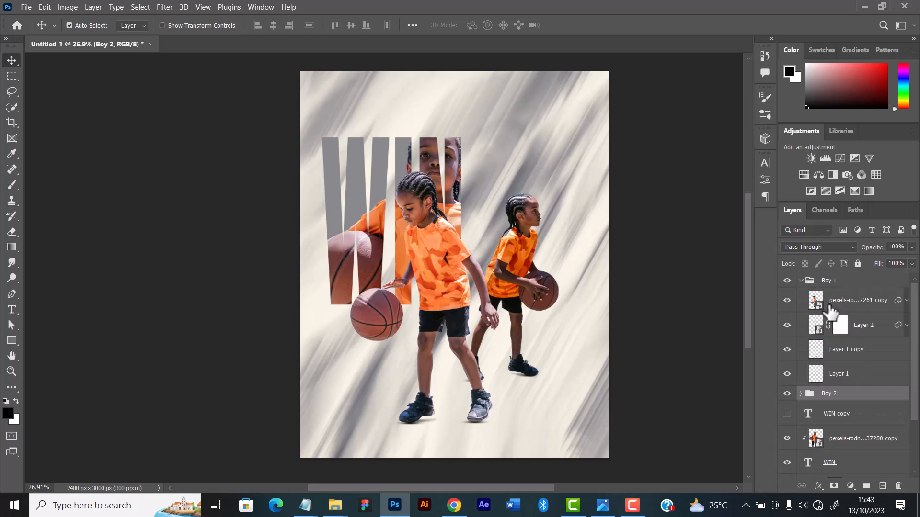
{"action": "left_click", "coordinate": [840, 298]}
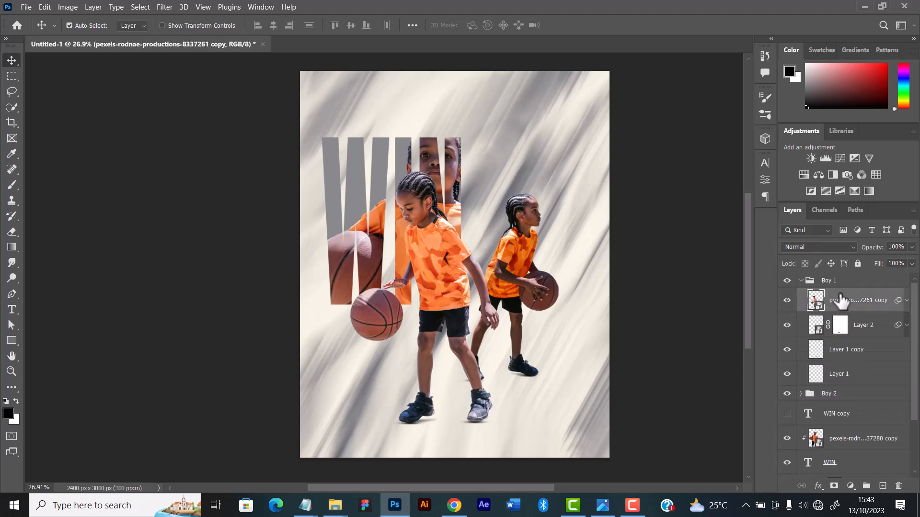
{"action": "key", "text": "ctrl+j"}
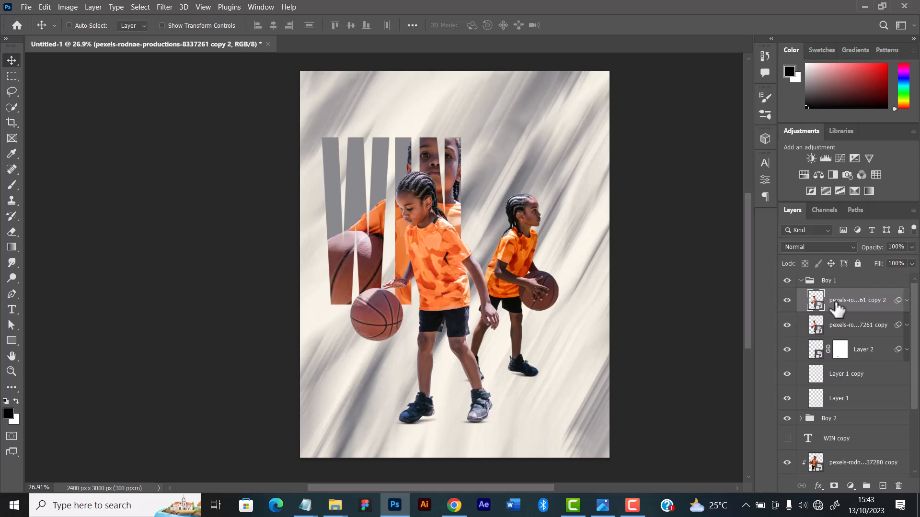
{"action": "key", "text": "ctrl+bracketleft"}
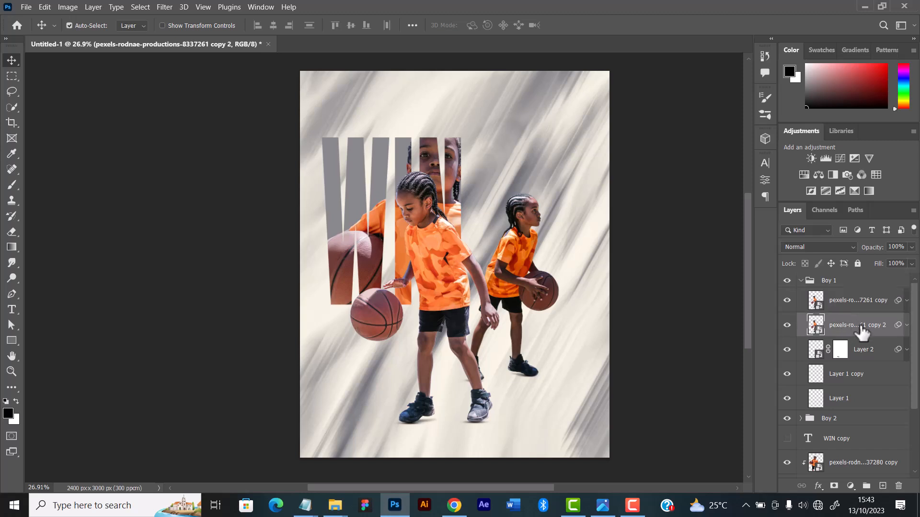
Free Transform the duplicated front player: rotate it 180°, flip it horizontally, and move it down so its shoes mirror the original's
{"action": "key", "text": "ctrl+t"}
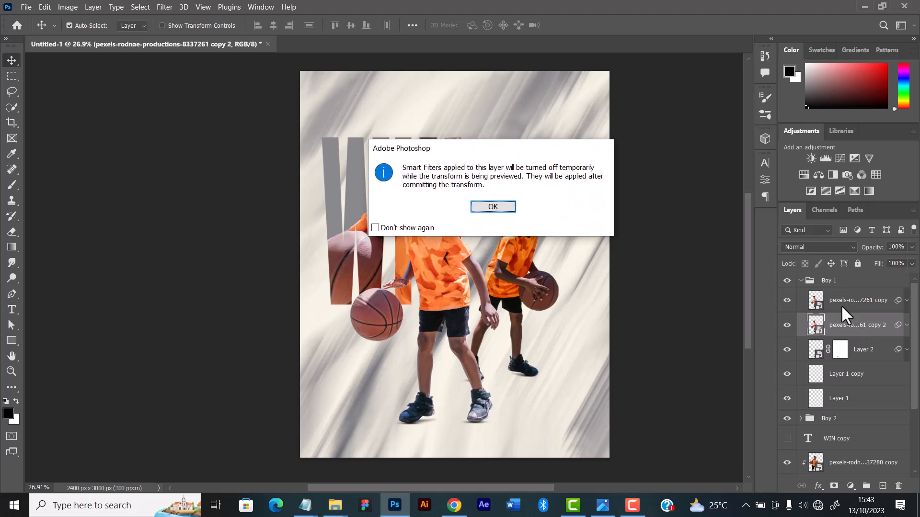
{"action": "left_click", "coordinate": [507, 207]}
{"action": "right_click", "coordinate": [439, 261]}
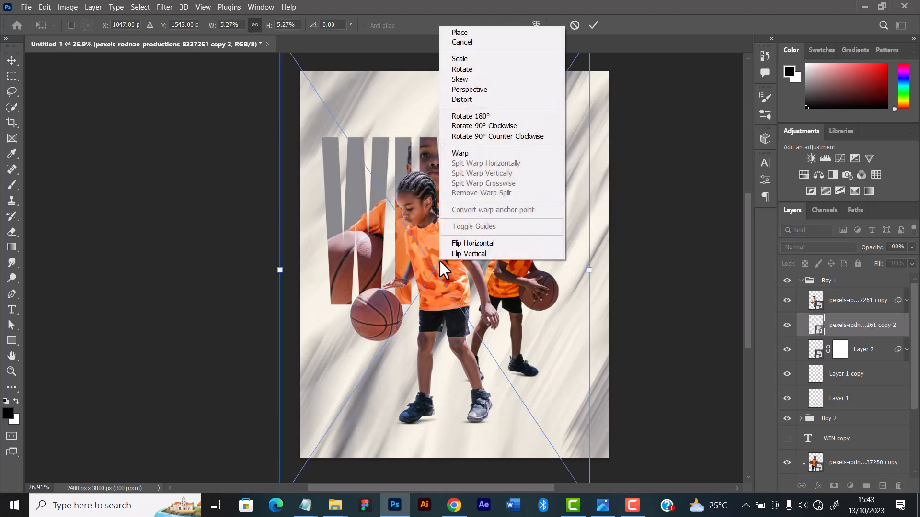
{"action": "left_click", "coordinate": [469, 116]}
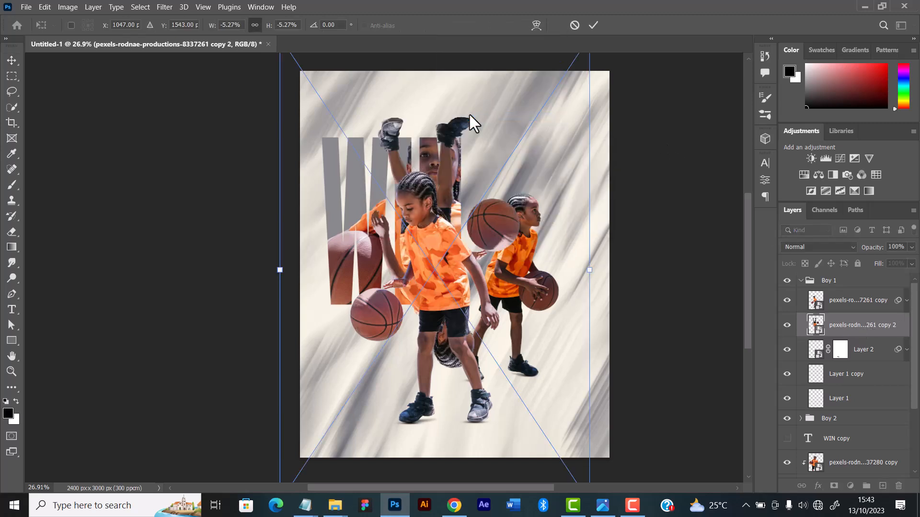
{"action": "right_click", "coordinate": [463, 234]}
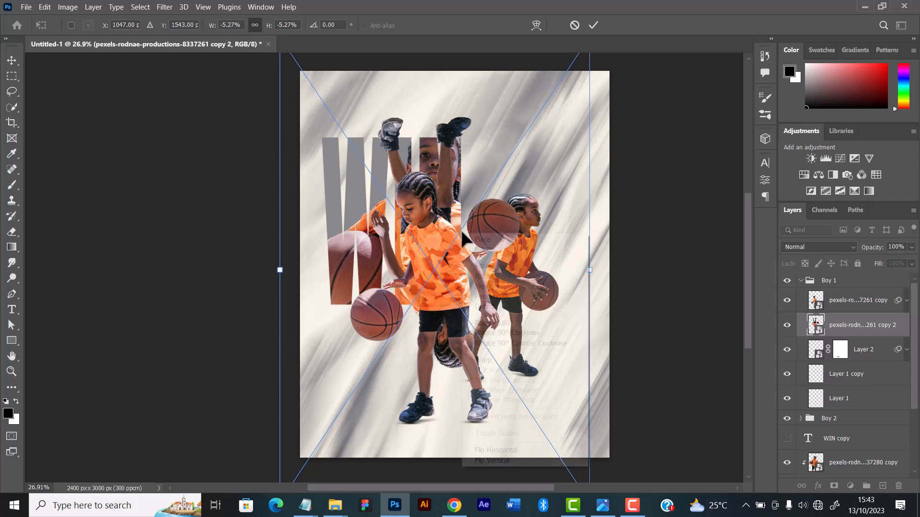
{"action": "left_click", "coordinate": [508, 452]}
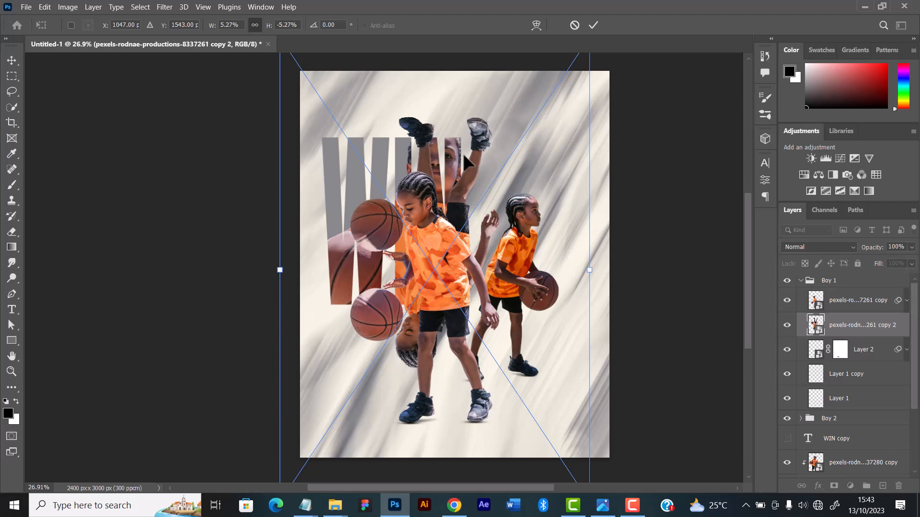
{"action": "left_click_drag", "start_coordinate": [462, 142], "coordinate": [440, 450]}
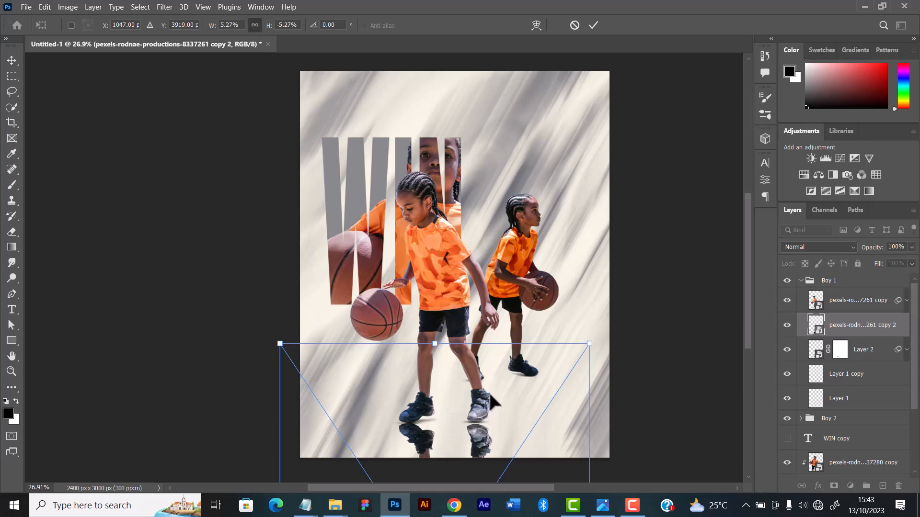
Nudge the mirrored front player vertically until its shoes meet the original's soles, and apply the transform
{"action": "key", "text": "Up"}
{"action": "key", "text": "Up"}
{"action": "key", "text": "Up"}
{"action": "key", "text": "Up"}
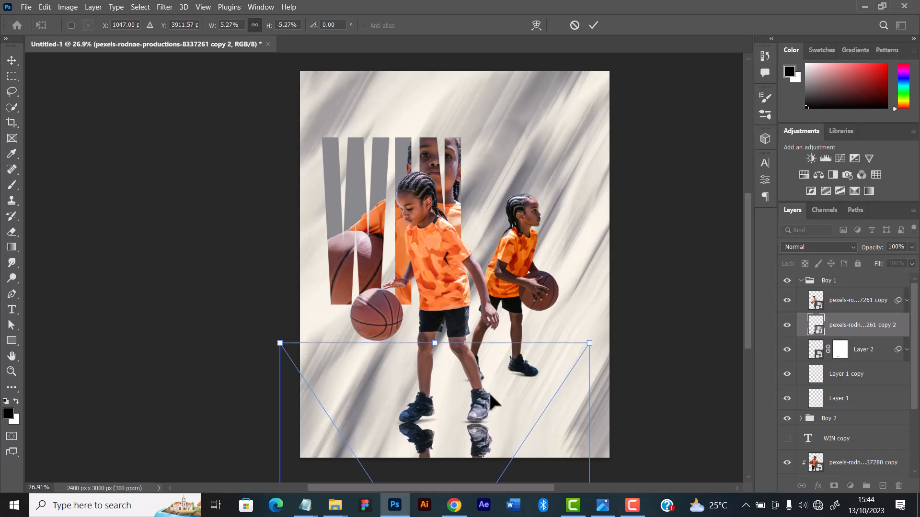
{"action": "key", "text": "Down"}
{"action": "key", "text": "Down"}
{"action": "key", "text": "Down"}
{"action": "key", "text": "Down"}
{"action": "key", "text": "Up"}
{"action": "key", "text": "Up"}
{"action": "key", "text": "Up"}
{"action": "key", "text": "Up"}
{"action": "key", "text": "Up"}
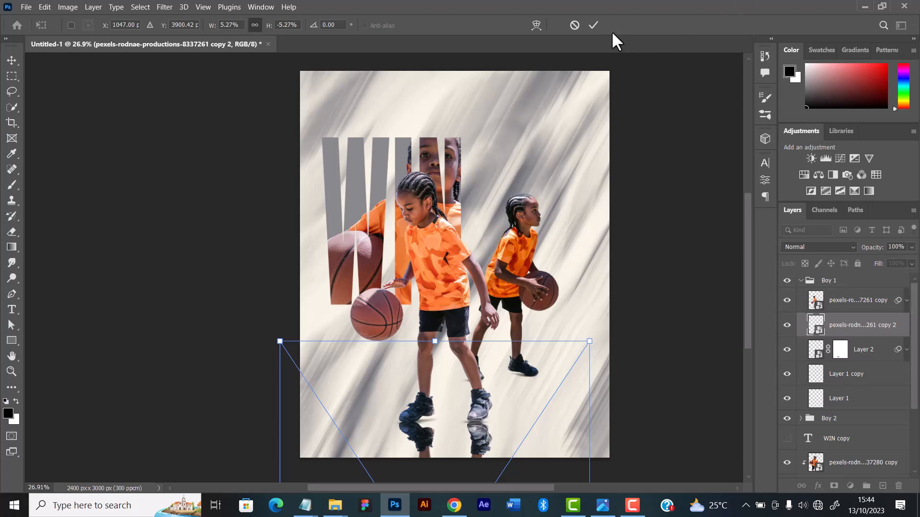
{"action": "left_click", "coordinate": [591, 25]}
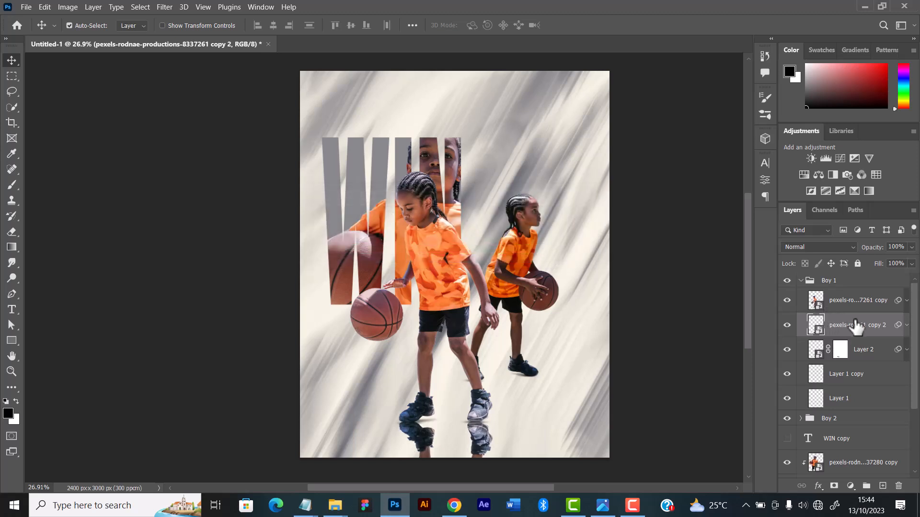
{"action": "left_click", "coordinate": [907, 325]}
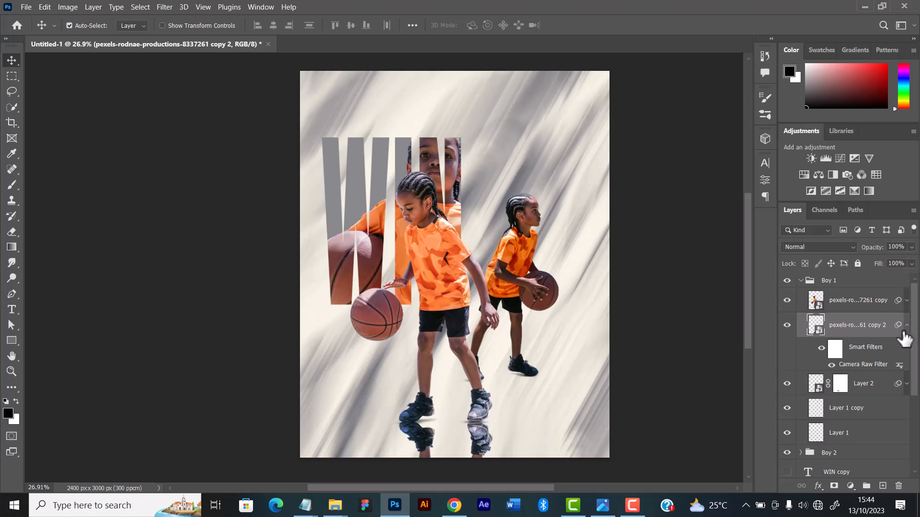
{"action": "left_click", "coordinate": [907, 326]}
{"action": "left_click", "coordinate": [805, 245]}
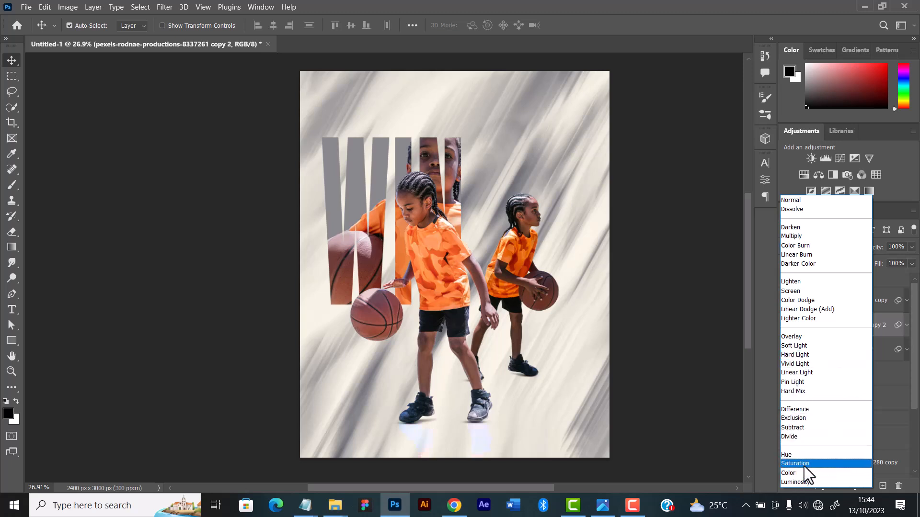
{"action": "left_click", "coordinate": [692, 275]}
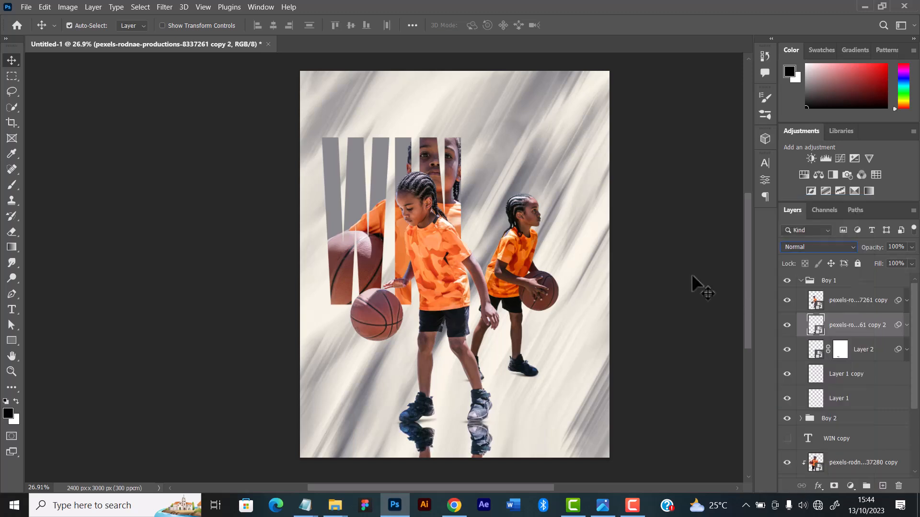
Lower the fill of the front player's reflection layer to 42%
{"action": "left_click", "coordinate": [911, 264]}
{"action": "left_click_drag", "start_coordinate": [886, 277], "coordinate": [880, 274]}
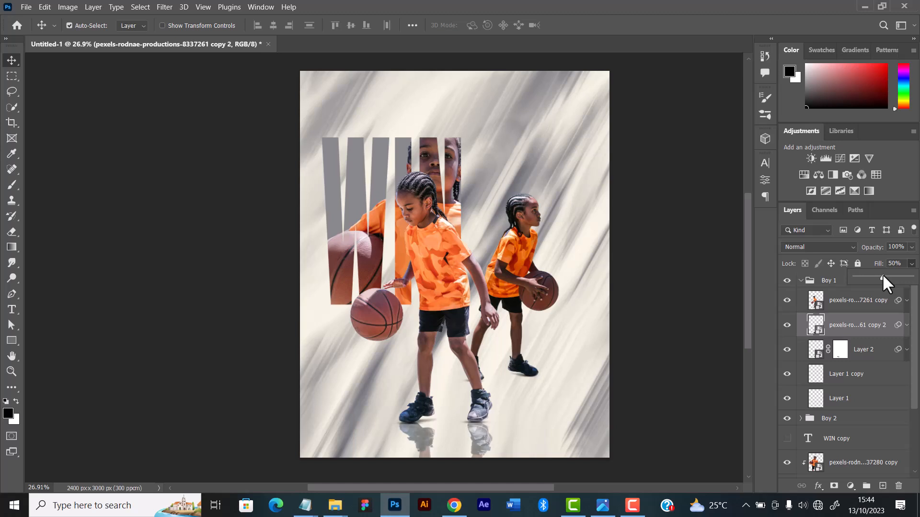
{"action": "left_click_drag", "start_coordinate": [883, 277], "coordinate": [881, 276]}
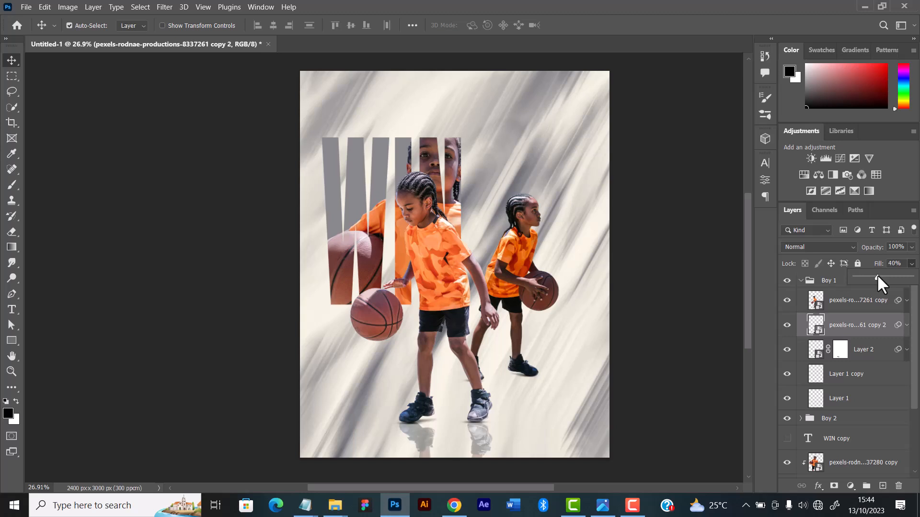
{"action": "left_click_drag", "start_coordinate": [878, 277], "coordinate": [879, 277]}
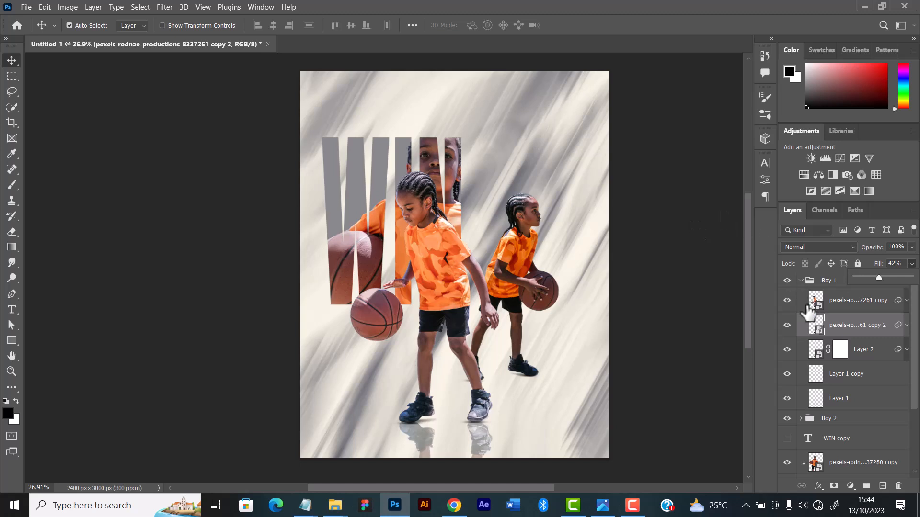
Add a layer mask to the front player's reflection and draw a short black-to-white gradient upward from just below the canvas edge
{"action": "scroll", "coordinate": [657, 350], "scroll_direction": "down", "scroll_amount": 1}
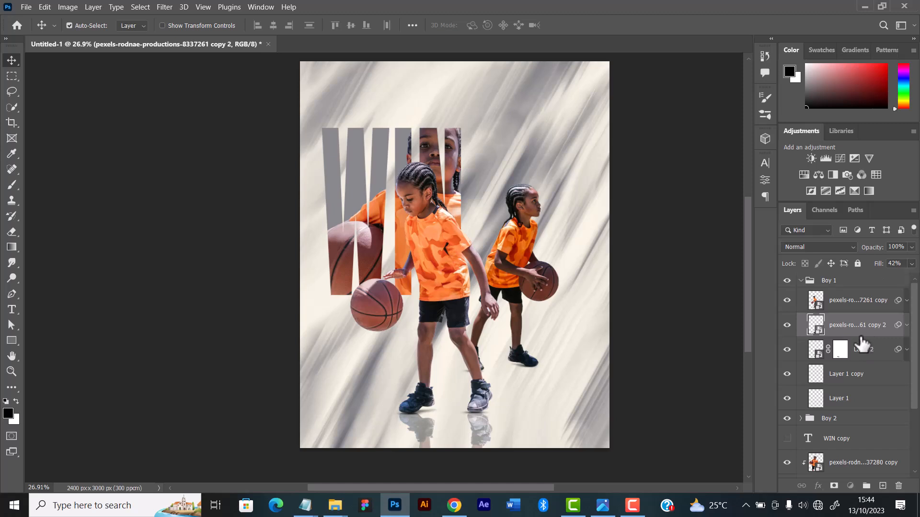
{"action": "left_click", "coordinate": [834, 486]}
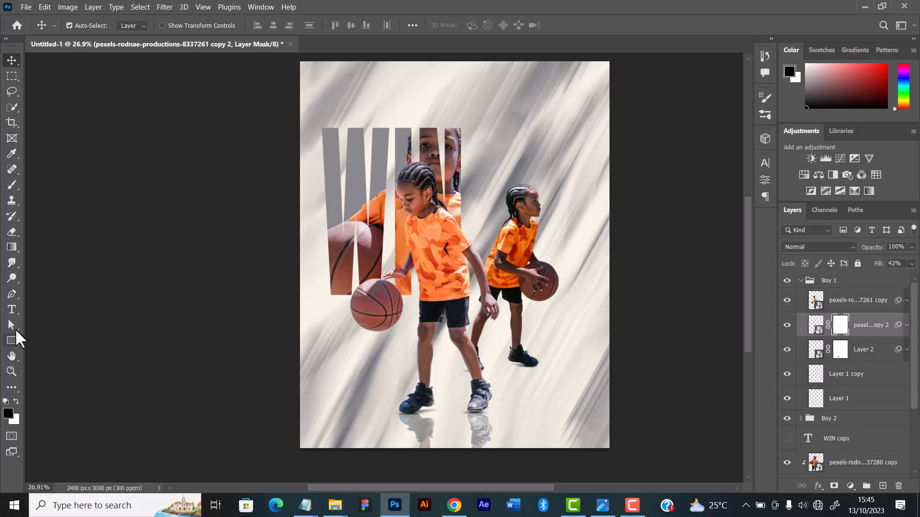
{"action": "left_click", "coordinate": [12, 247]}
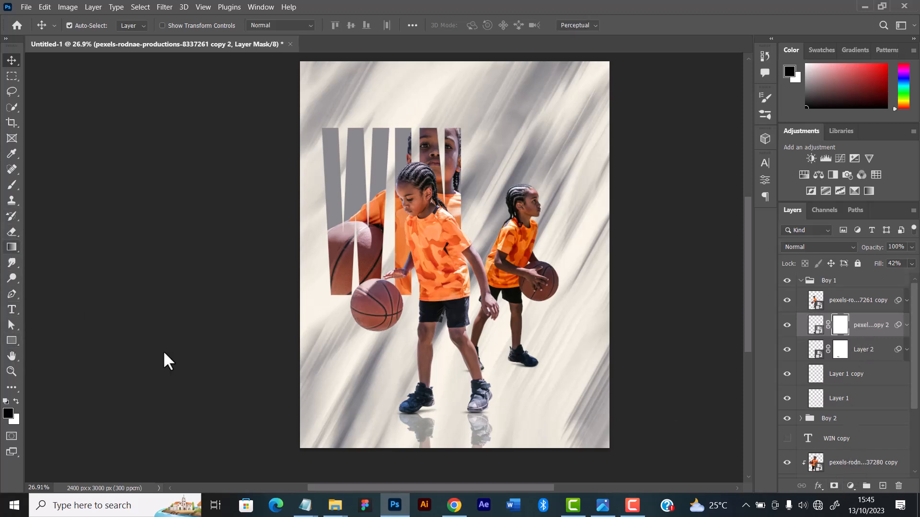
{"action": "mouse_move", "coordinate": [447, 467]}
{"action": "left_mouse_down"}
{"action": "mouse_move", "coordinate": [445, 423]}
{"action": "mouse_move", "coordinate": [445, 451]}
{"action": "left_mouse_up"}
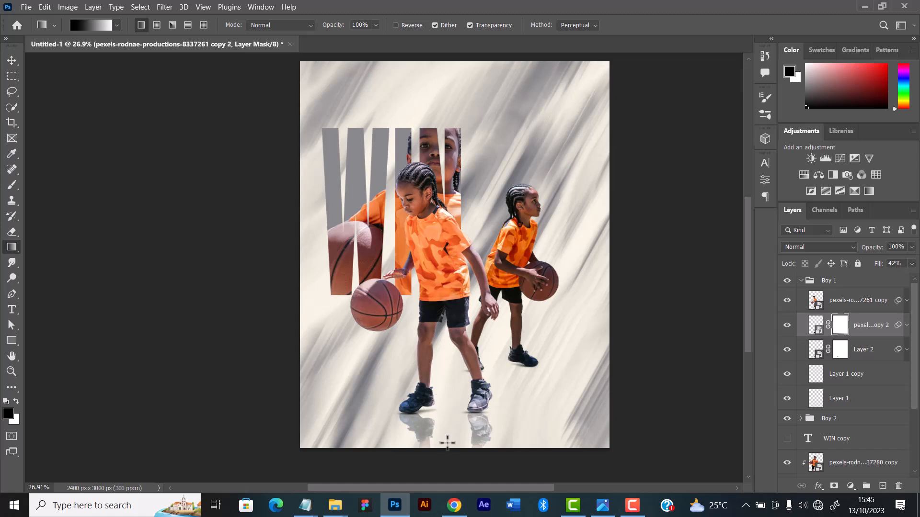
{"action": "left_click", "coordinate": [12, 60]}
Examine the front player's masked reflection up close and within the whole composition
{"action": "scroll", "coordinate": [364, 300], "scroll_direction": "down", "scroll_amount": 2}
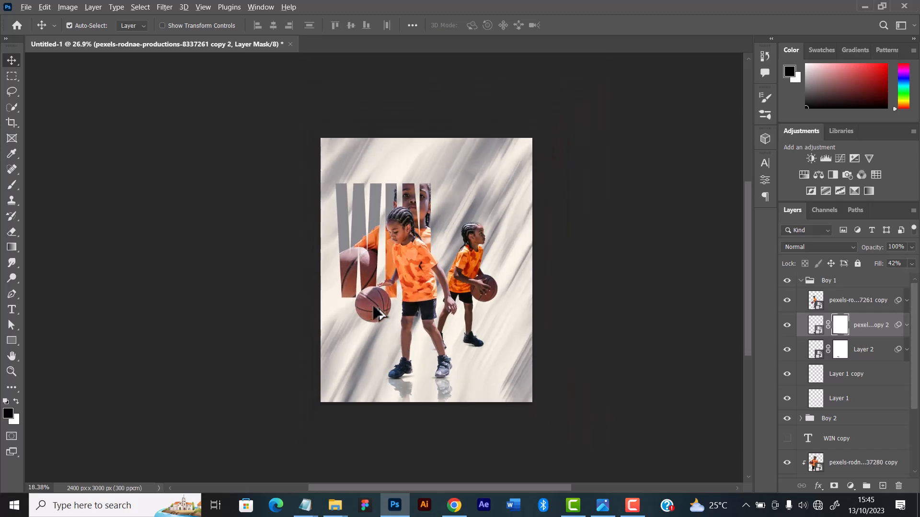
{"action": "scroll", "coordinate": [456, 322], "scroll_direction": "up", "scroll_amount": 1}
{"action": "scroll", "coordinate": [456, 322], "scroll_direction": "down", "scroll_amount": 1}
{"action": "scroll", "coordinate": [450, 292], "scroll_direction": "up", "scroll_amount": 1}
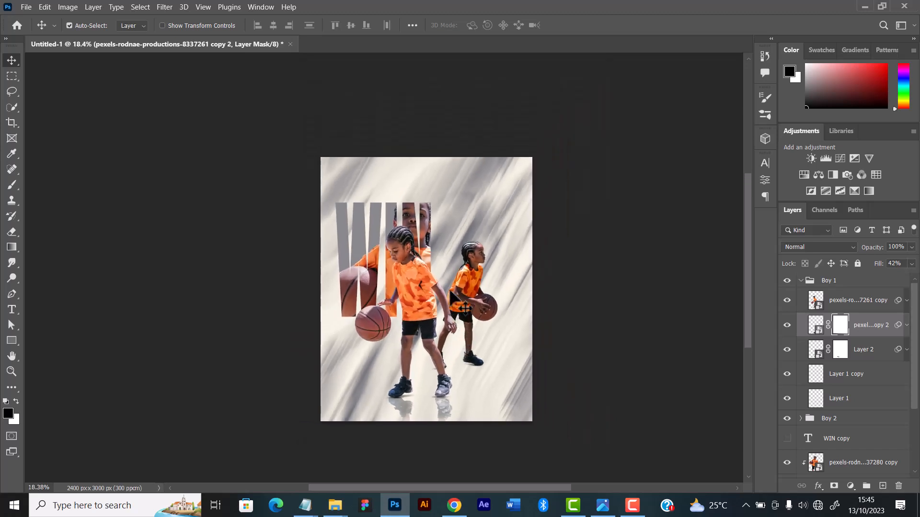
{"action": "scroll", "coordinate": [462, 306], "scroll_direction": "up", "scroll_amount": 1}
{"action": "scroll", "coordinate": [458, 302], "scroll_direction": "down", "scroll_amount": 1}
{"action": "scroll", "coordinate": [453, 298], "scroll_direction": "up", "scroll_amount": 1}
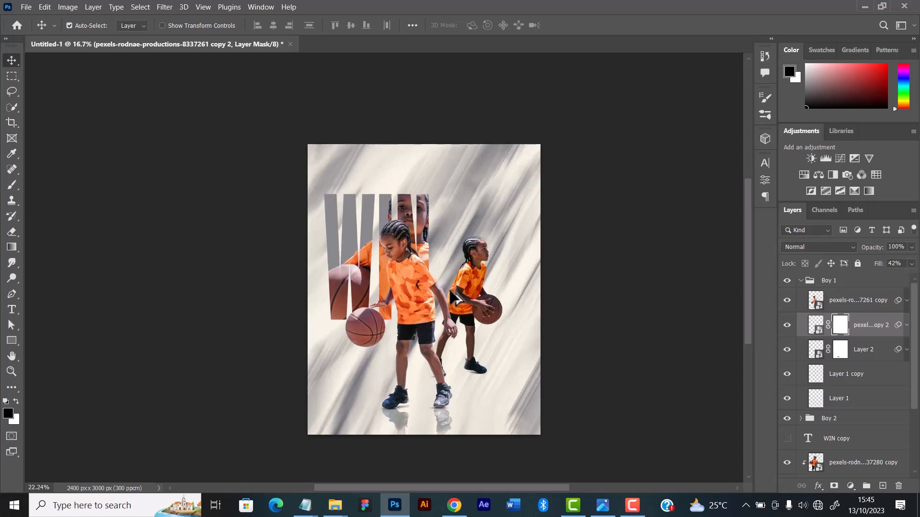
{"action": "scroll", "coordinate": [455, 298], "scroll_direction": "up", "scroll_amount": 2}
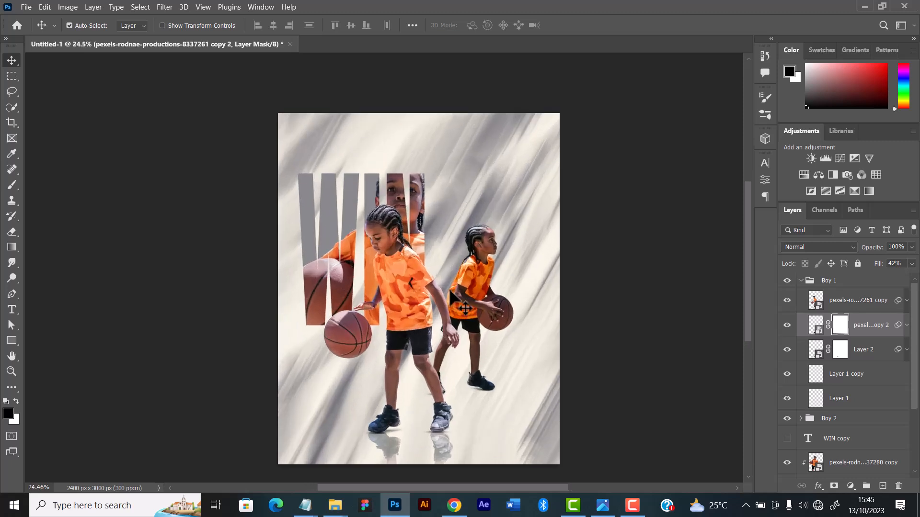
{"action": "scroll", "coordinate": [460, 306], "scroll_direction": "up", "scroll_amount": 1}
{"action": "scroll", "coordinate": [422, 294], "scroll_direction": "down", "scroll_amount": 1}
{"action": "scroll", "coordinate": [407, 289], "scroll_direction": "up", "scroll_amount": 1}
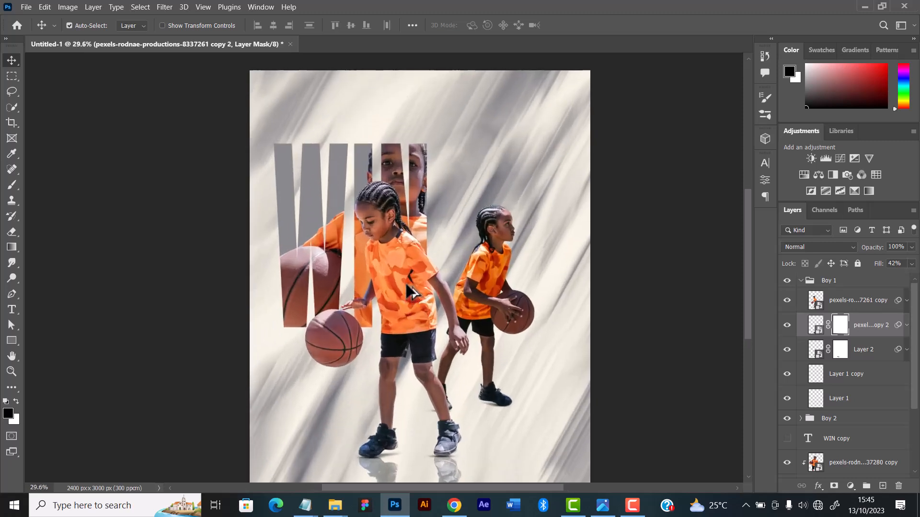
{"action": "scroll", "coordinate": [406, 286], "scroll_direction": "down", "scroll_amount": 1}
{"action": "scroll", "coordinate": [406, 285], "scroll_direction": "up", "scroll_amount": 2}
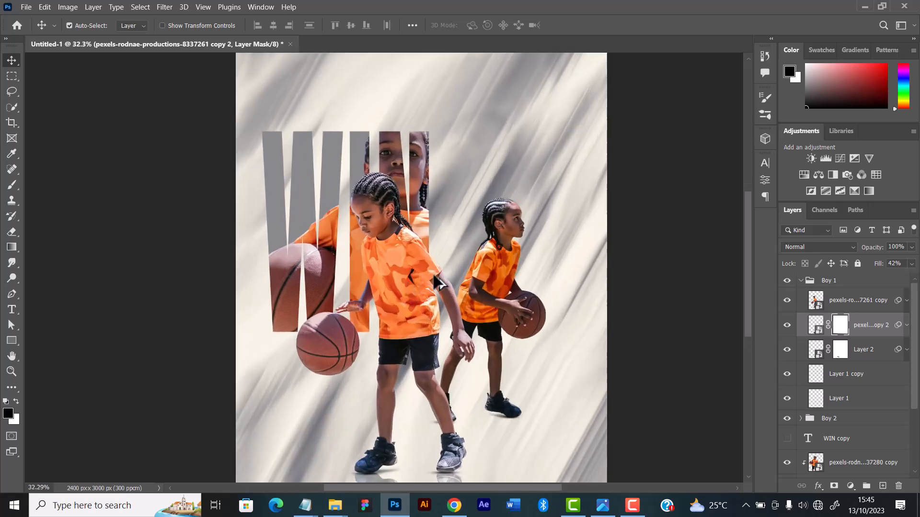
{"action": "scroll", "coordinate": [553, 383], "scroll_direction": "down", "scroll_amount": 1}
Duplicate the rear player's image layer in the Boy 2 group and place the duplicate directly beneath the original
{"action": "left_click", "coordinate": [494, 235]}
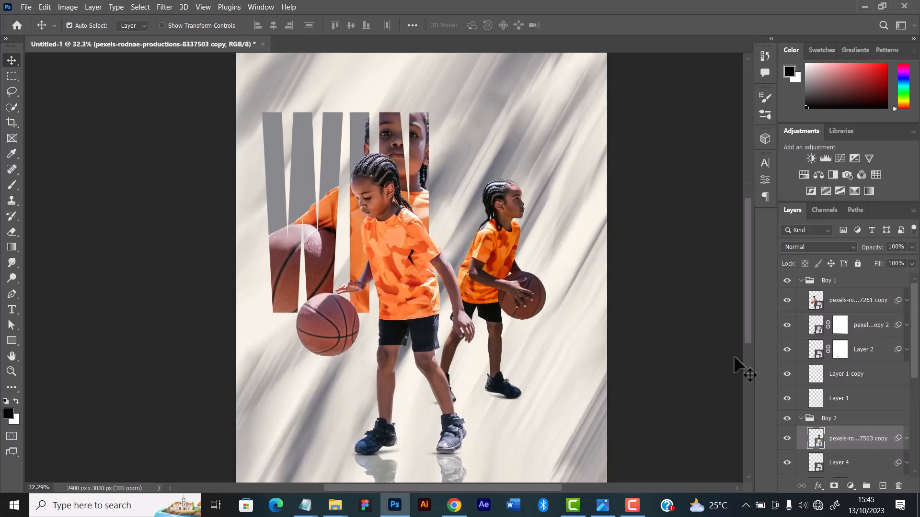
{"action": "scroll", "coordinate": [808, 411], "scroll_direction": "down", "scroll_amount": 1}
{"action": "scroll", "coordinate": [809, 411], "scroll_direction": "down", "scroll_amount": 1}
{"action": "key", "text": "ctrl+j"}
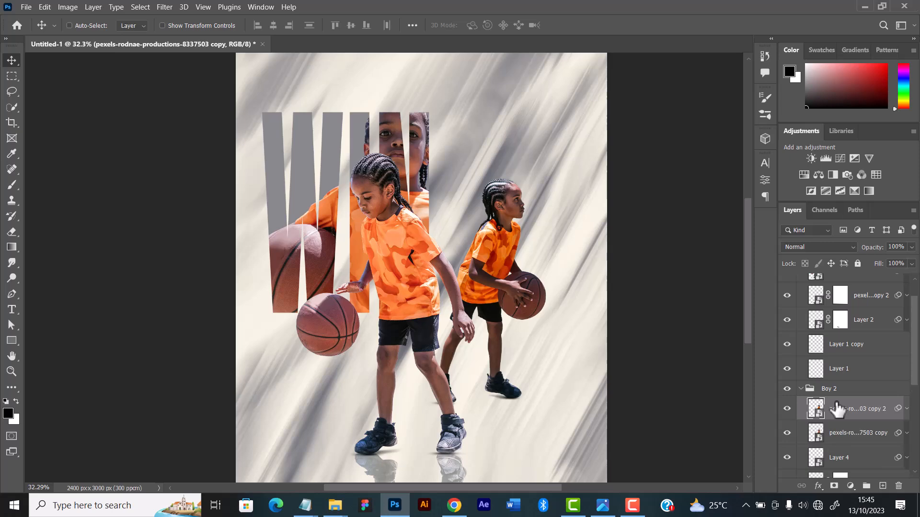
{"action": "key", "text": "ctrl+bracketleft"}
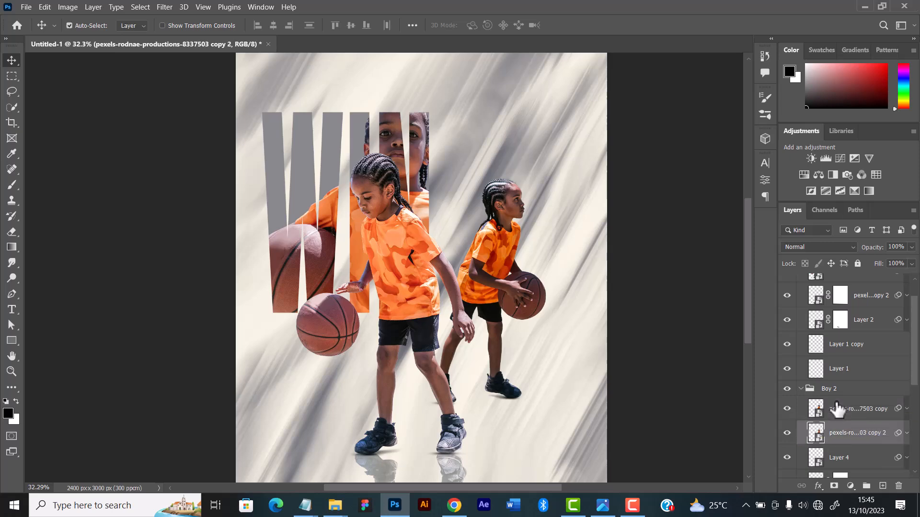
Rotate the duplicated rear player 180°, flip it horizontally, move it down to meet the original's shoes, and apply the transform
{"action": "scroll", "coordinate": [578, 426], "scroll_direction": "down", "scroll_amount": 1}
{"action": "key", "text": "ctrl+t"}
{"action": "right_click", "coordinate": [493, 215]}
{"action": "left_click", "coordinate": [529, 304]}
{"action": "right_click", "coordinate": [531, 183]}
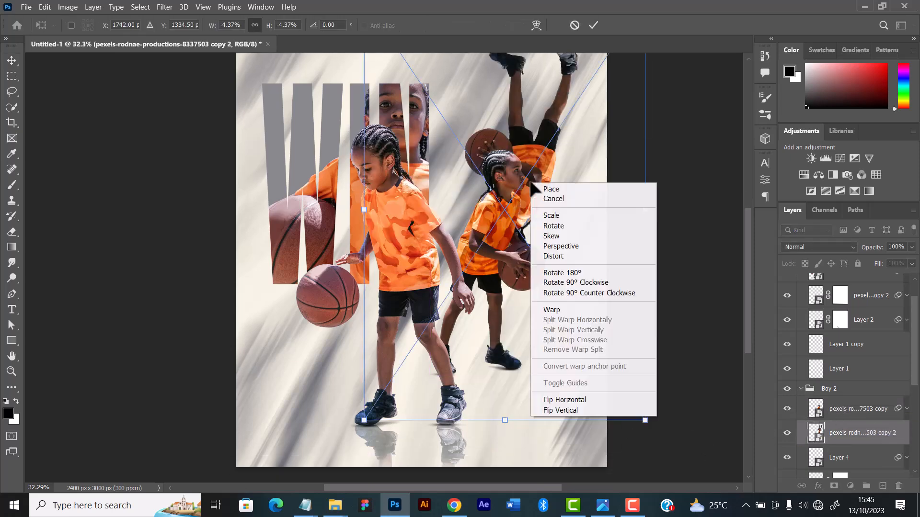
{"action": "left_click", "coordinate": [564, 400]}
{"action": "left_click_drag", "start_coordinate": [509, 163], "coordinate": [510, 467]}
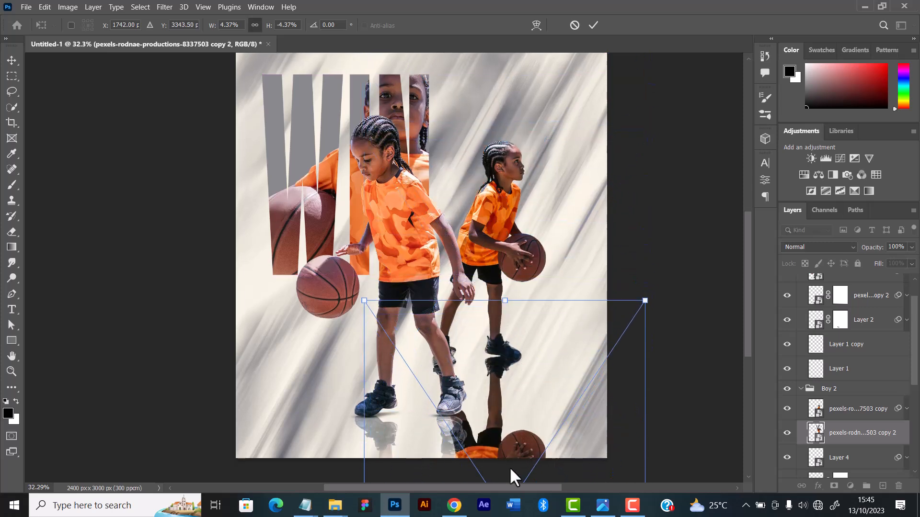
{"action": "left_click_drag", "start_coordinate": [494, 377], "coordinate": [476, 384]}
{"action": "left_click", "coordinate": [593, 26]}
Collapse and hide the Boy 1 group, and lower the fill of the rear player's reflection layer to 40%
{"action": "scroll", "coordinate": [799, 362], "scroll_direction": "up", "scroll_amount": 2}
{"action": "left_click", "coordinate": [800, 281]}
{"action": "left_click", "coordinate": [787, 281]}
{"action": "scroll", "coordinate": [507, 391], "scroll_direction": "up", "scroll_amount": 7}
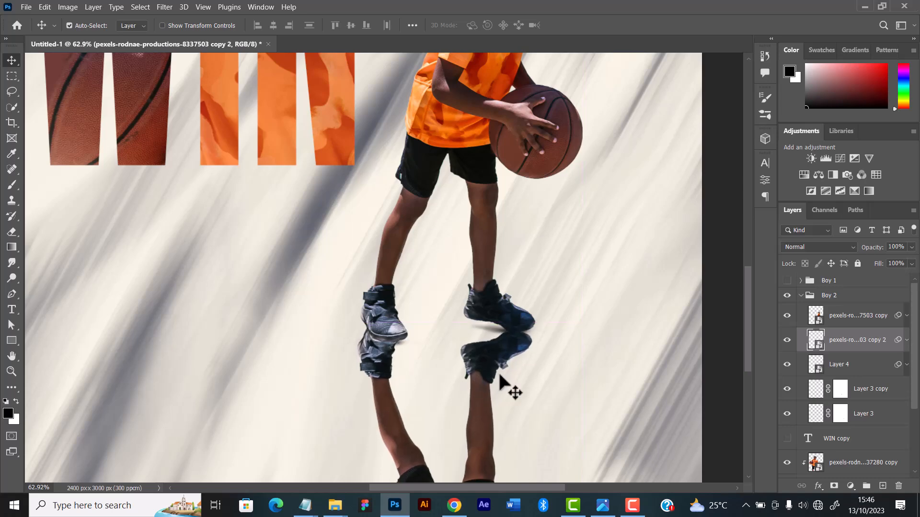
{"action": "scroll", "coordinate": [507, 388], "scroll_direction": "down", "scroll_amount": 3}
{"action": "left_click_drag", "start_coordinate": [912, 263], "coordinate": [878, 274]}
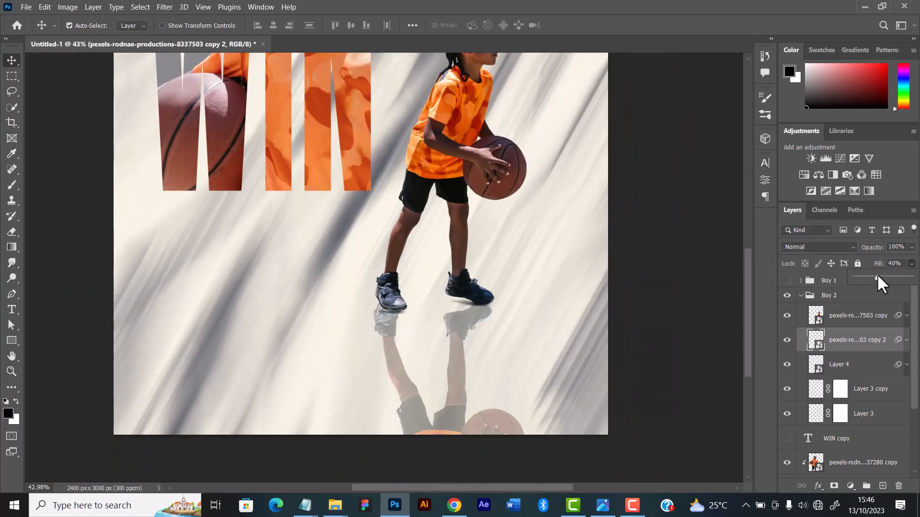
Add a layer mask to the rear player's reflection and draw black-to-white gradients upward to fade out its lower part
{"action": "scroll", "coordinate": [543, 282], "scroll_direction": "down", "scroll_amount": 4}
{"action": "left_click", "coordinate": [834, 486]}
{"action": "key", "text": "g"}
{"action": "left_click_drag", "start_coordinate": [472, 394], "coordinate": [471, 269]}
{"action": "left_click_drag", "start_coordinate": [483, 375], "coordinate": [466, 329]}
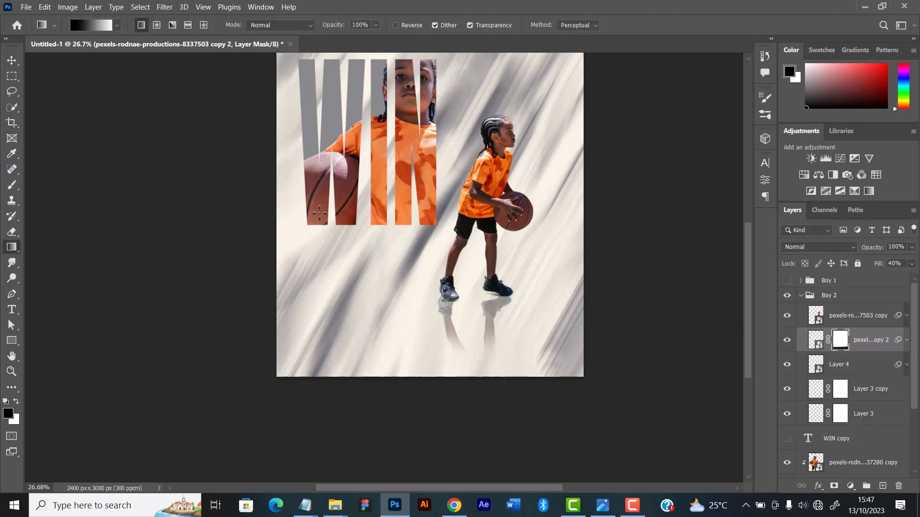
{"action": "key", "text": "v"}
Collapse the Boy 2 group and make the Boy 1 group visible again
{"action": "left_click", "coordinate": [801, 296]}
{"action": "left_click", "coordinate": [787, 280]}
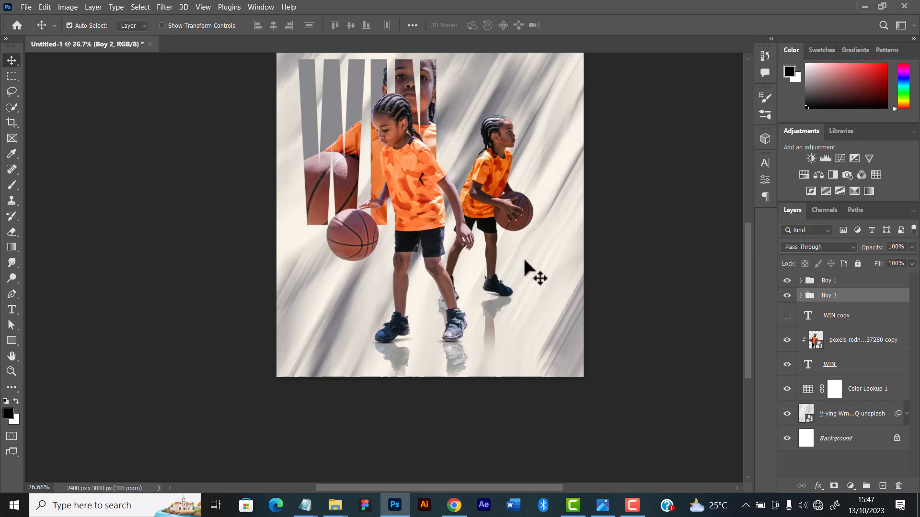
{"action": "scroll", "coordinate": [417, 270], "scroll_direction": "down", "scroll_amount": 3}
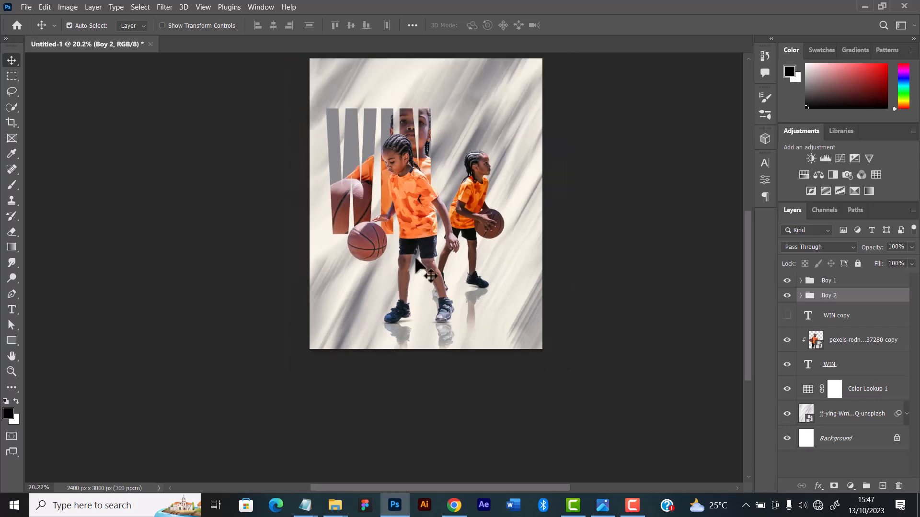
Make the hidden WIN copy text layer visible and select it
{"action": "scroll", "coordinate": [420, 253], "scroll_direction": "up", "scroll_amount": 3}
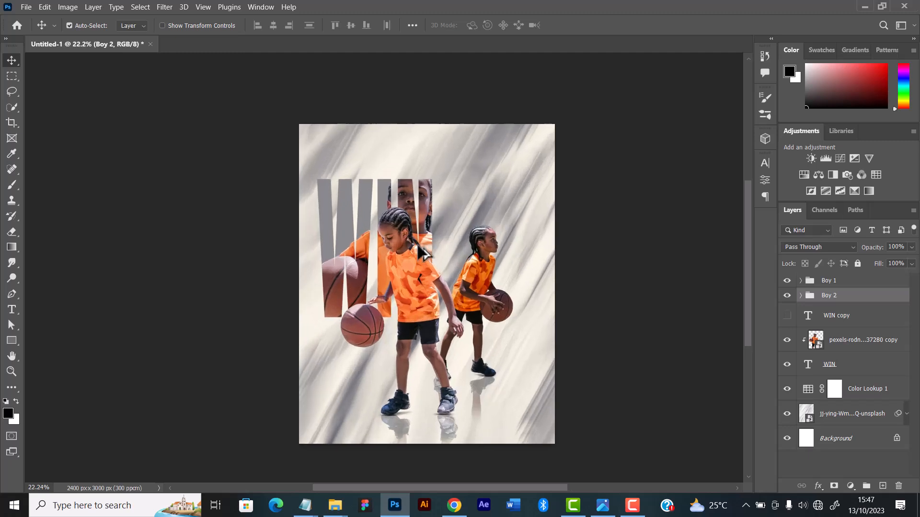
{"action": "scroll", "coordinate": [419, 246], "scroll_direction": "up", "scroll_amount": 1}
{"action": "scroll", "coordinate": [421, 246], "scroll_direction": "down", "scroll_amount": 2}
{"action": "scroll", "coordinate": [421, 245], "scroll_direction": "down", "scroll_amount": 1}
{"action": "scroll", "coordinate": [421, 246], "scroll_direction": "up", "scroll_amount": 1}
{"action": "scroll", "coordinate": [421, 246], "scroll_direction": "up", "scroll_amount": 1}
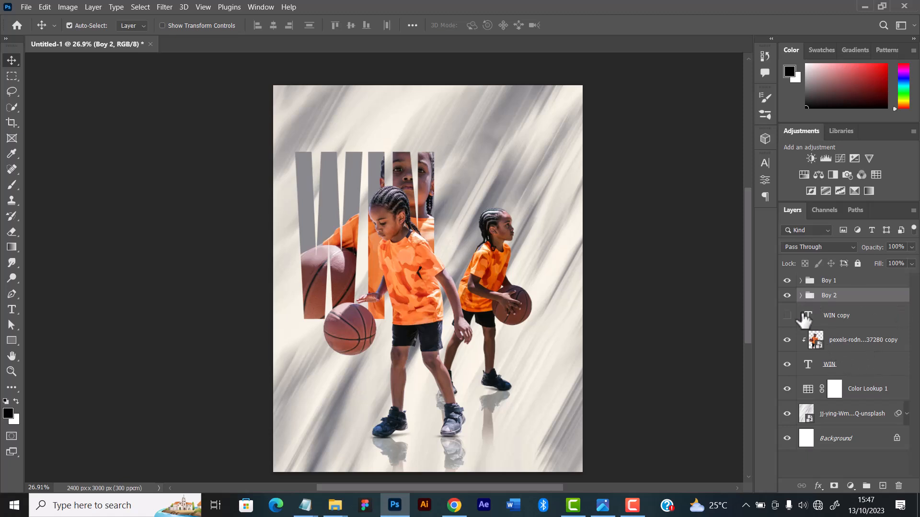
{"action": "left_click", "coordinate": [787, 315]}
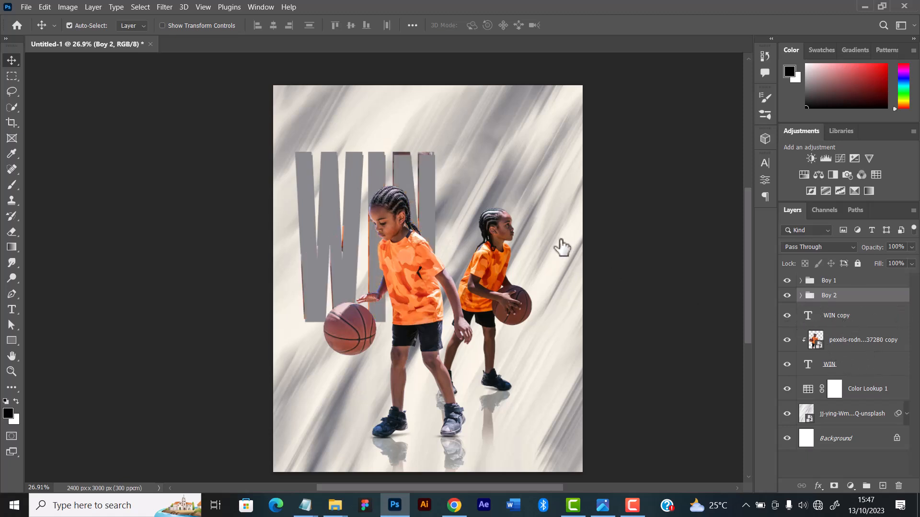
{"action": "left_click", "coordinate": [401, 175]}
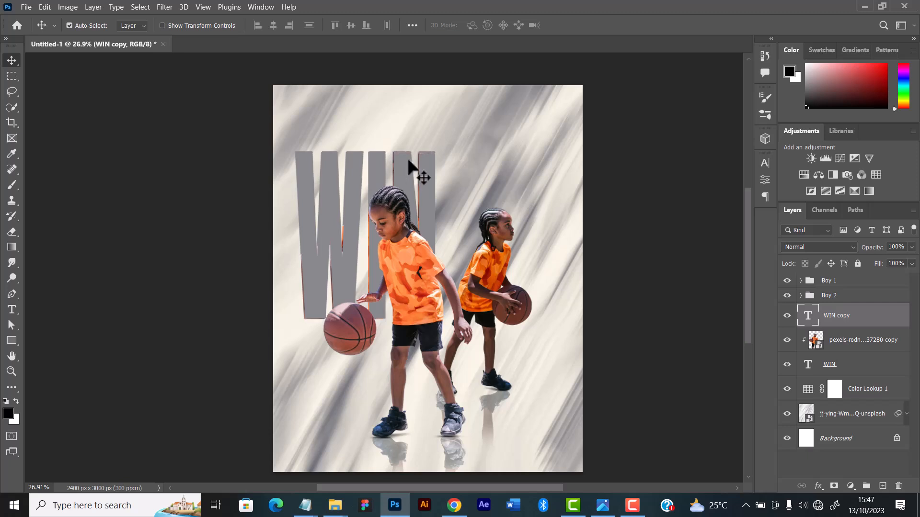
Nudge the WIN copy text slightly left until it lines up with the photo-filled WIN lettering
{"action": "key", "text": "Left"}
{"action": "key", "text": "Left"}
{"action": "key", "text": "Left"}
{"action": "key", "text": "Left"}
{"action": "key", "text": "Left"}
{"action": "key", "text": "Left"}
{"action": "key", "text": "Left"}
{"action": "key", "text": "Left"}
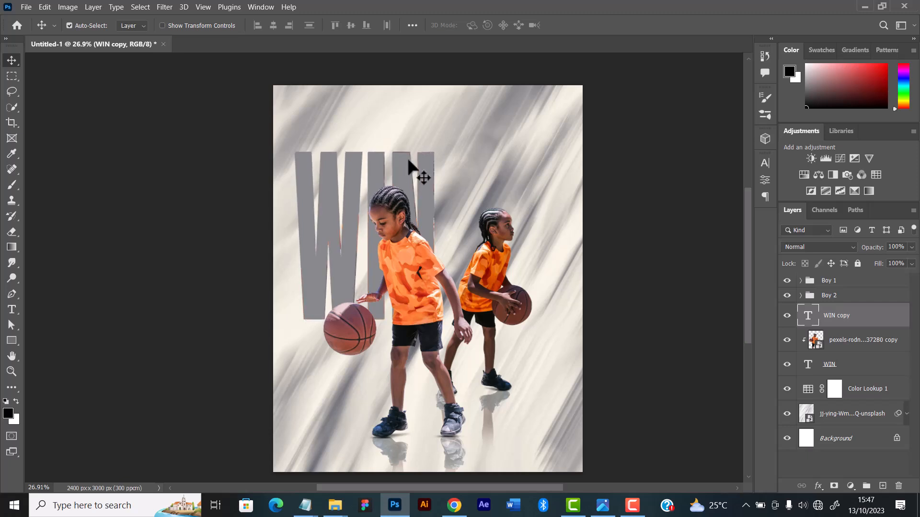
{"action": "key", "text": "Right"}
{"action": "key", "text": "ctrl"}
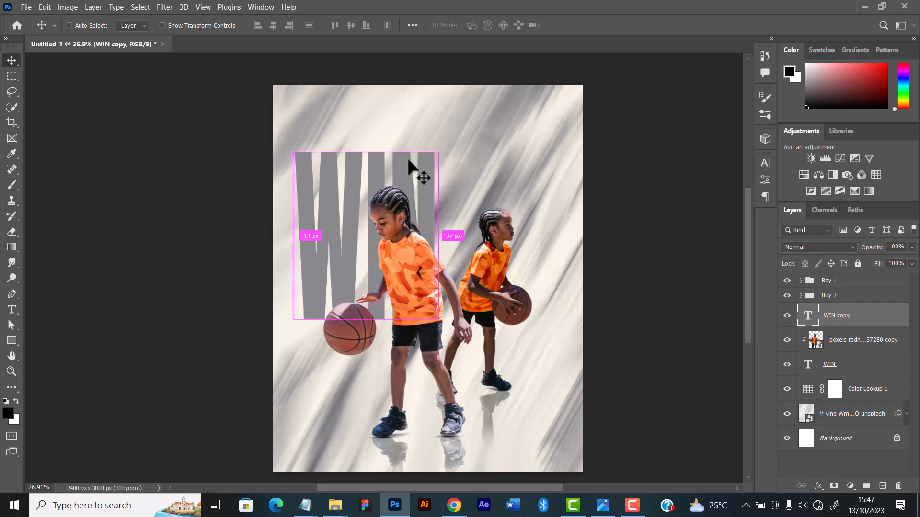
Rotate the WIN copy 180°, flip it horizontally, move it down to meet the original lettering's base, and apply the transform
{"action": "key", "text": "ctrl+t"}
{"action": "right_click", "coordinate": [376, 173]}
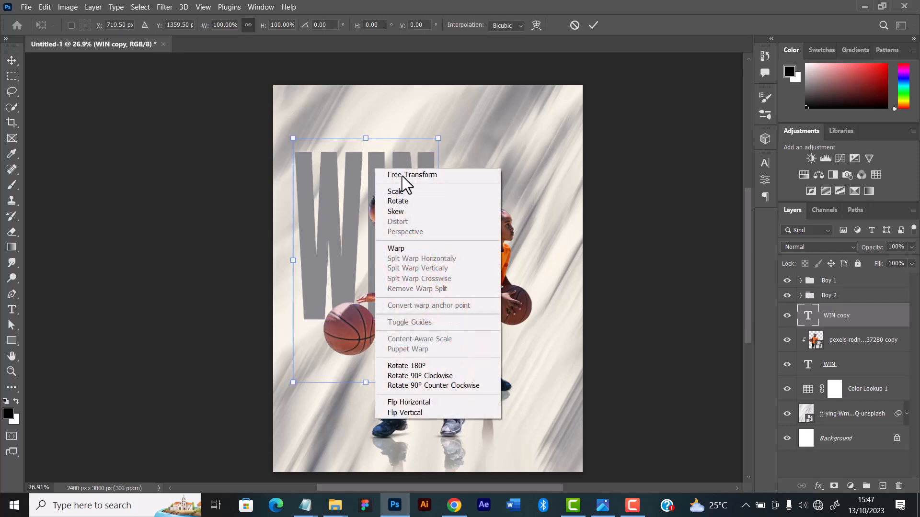
{"action": "left_click", "coordinate": [421, 366]}
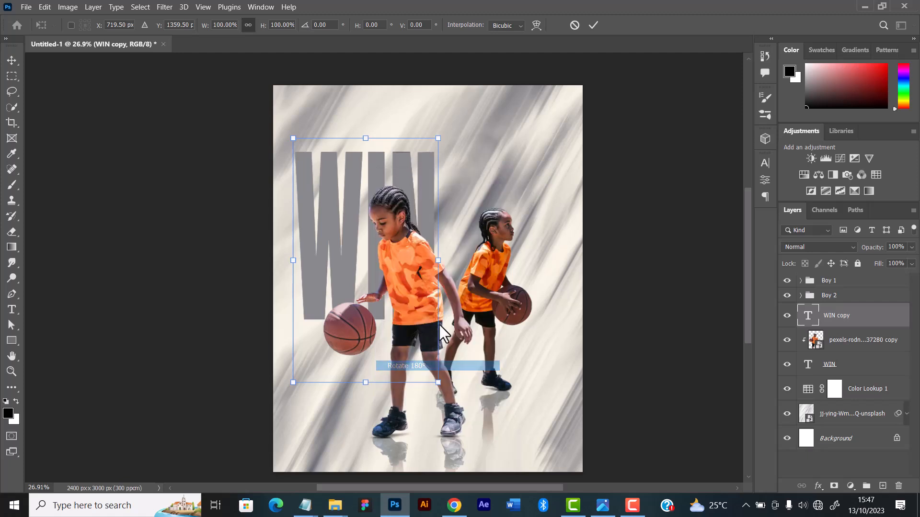
{"action": "right_click", "coordinate": [353, 247]}
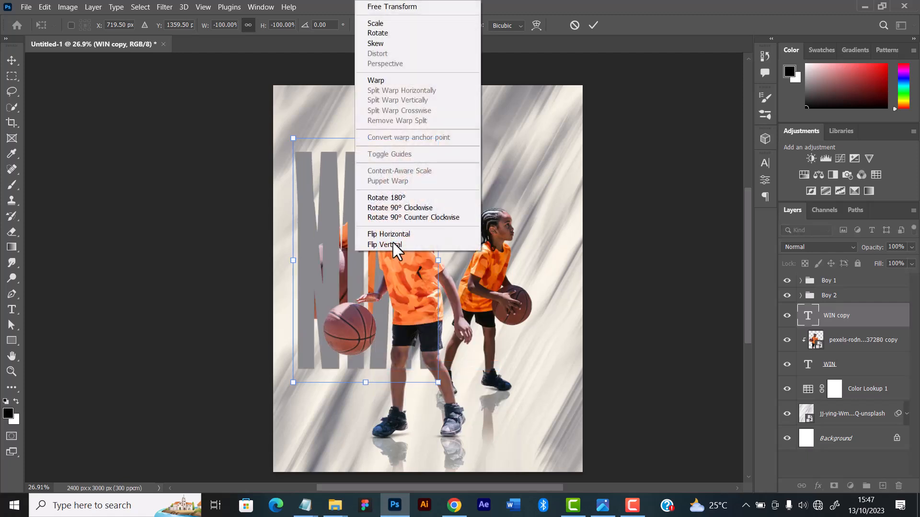
{"action": "left_click", "coordinate": [400, 234]}
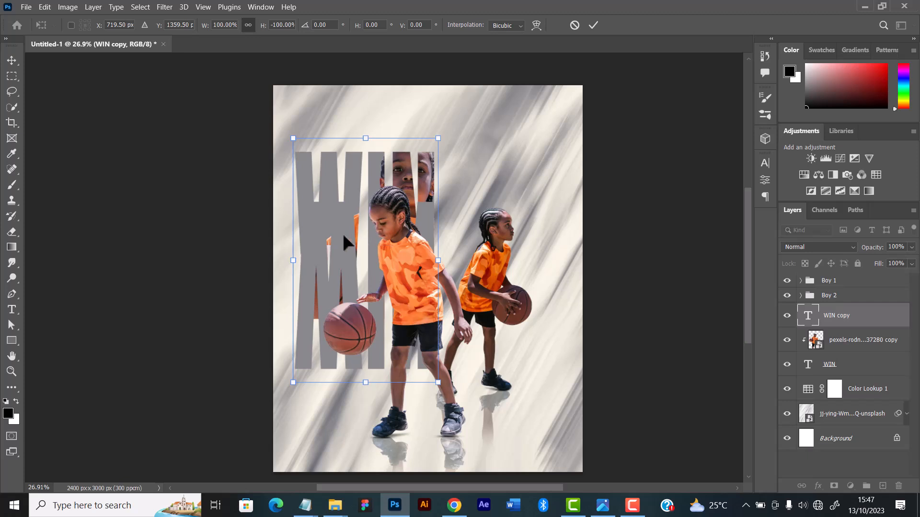
{"action": "left_click_drag", "start_coordinate": [345, 266], "coordinate": [340, 359]}
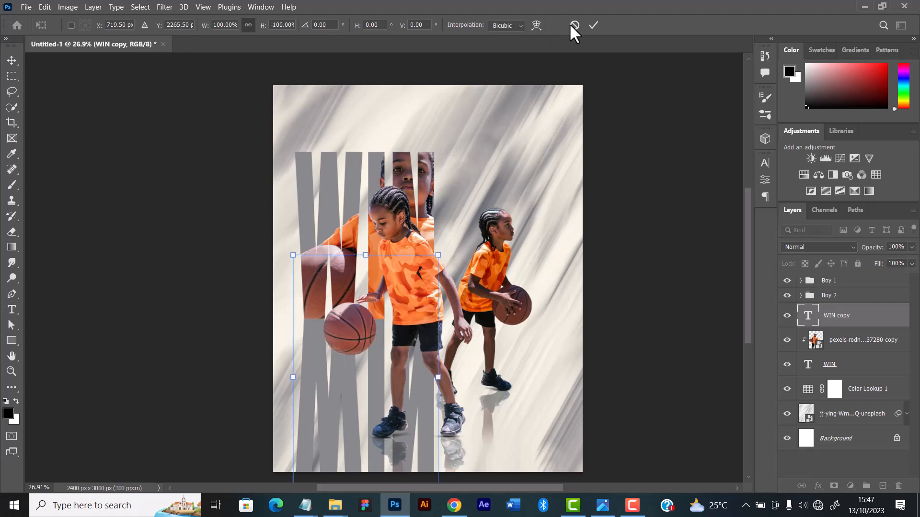
{"action": "left_click", "coordinate": [594, 25]}
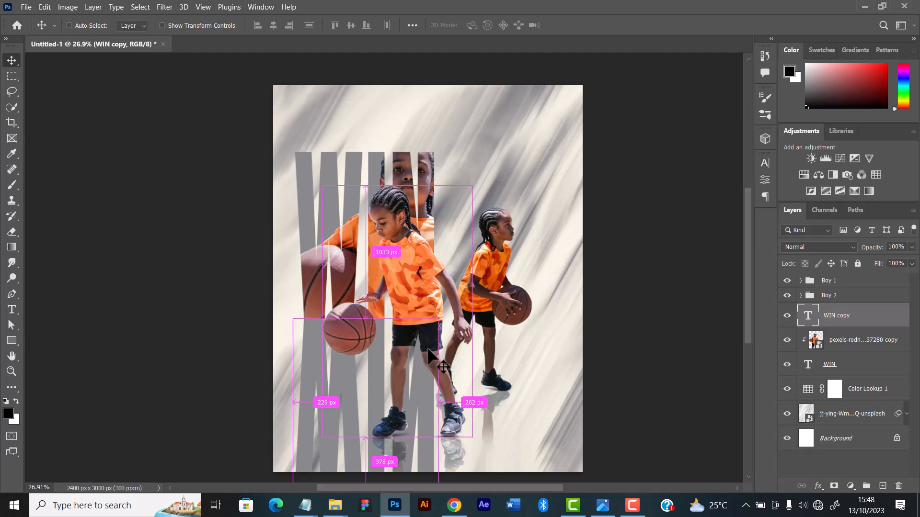
{"action": "key", "text": "ctrl+t"}
{"action": "scroll", "coordinate": [415, 355], "scroll_direction": "down", "scroll_amount": 3}
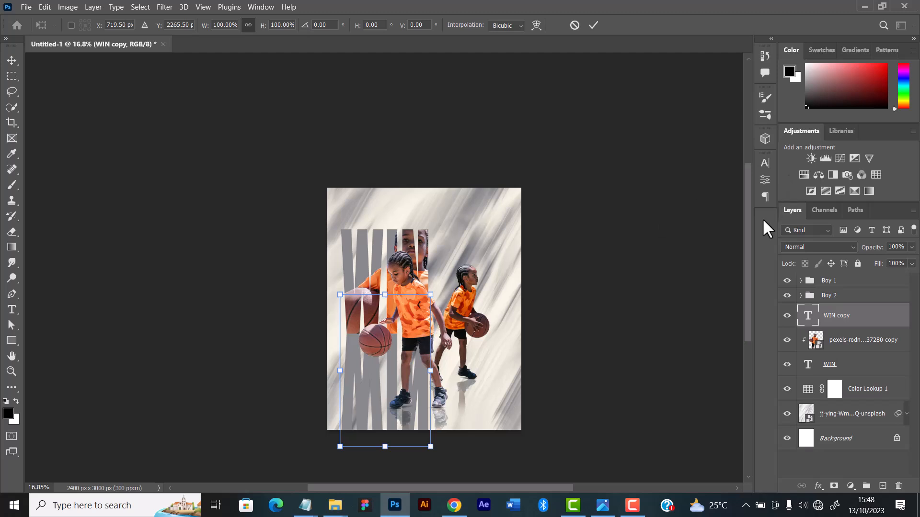
{"action": "left_click_drag", "start_coordinate": [749, 223], "coordinate": [743, 243]}
{"action": "scroll", "coordinate": [444, 263], "scroll_direction": "up", "scroll_amount": 1}
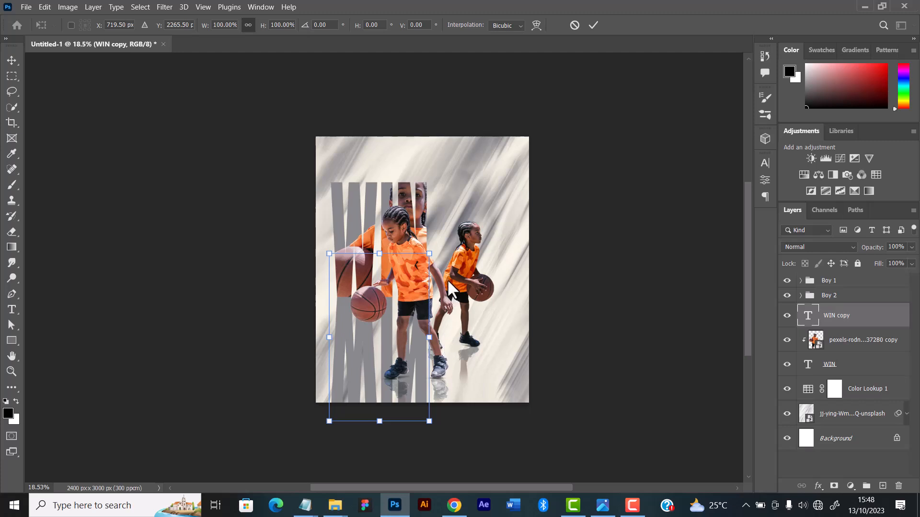
{"action": "right_click", "coordinate": [395, 334]}
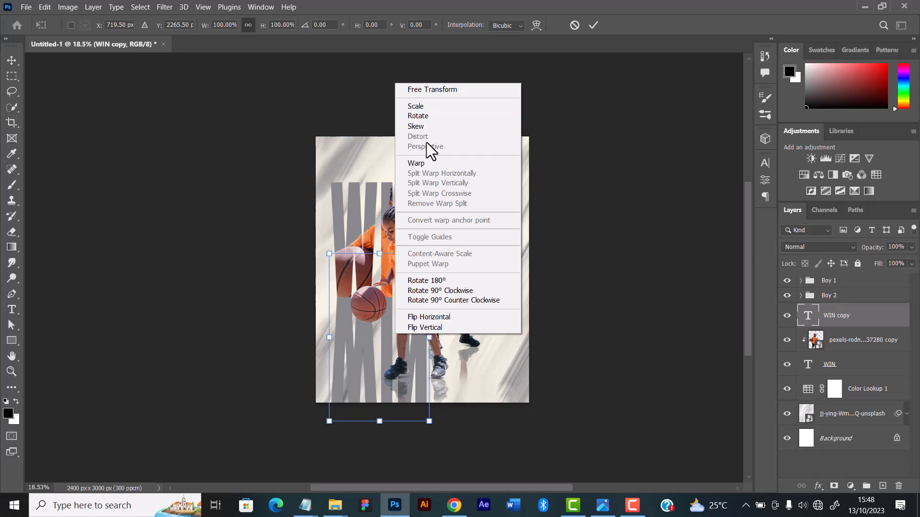
{"action": "left_click", "coordinate": [636, 301]}
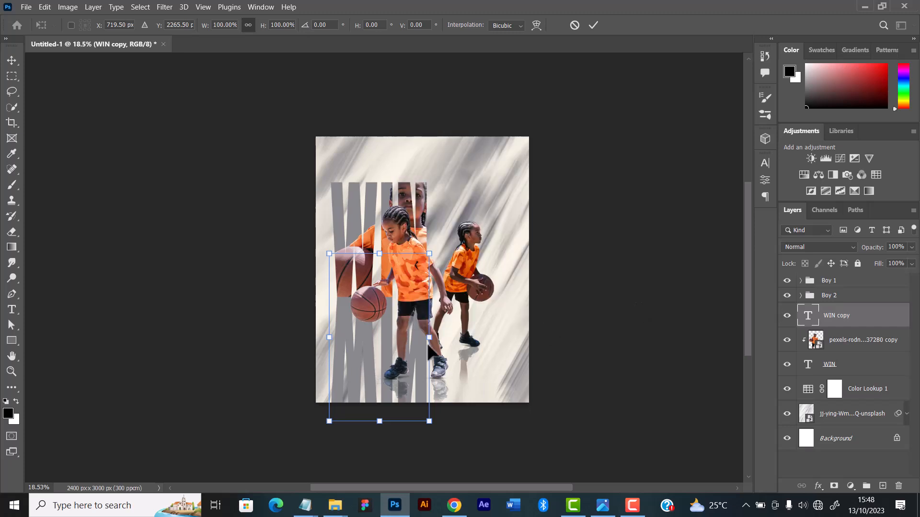
Convert the WIN copy text layer to a smart object
{"action": "left_click", "coordinate": [846, 316]}
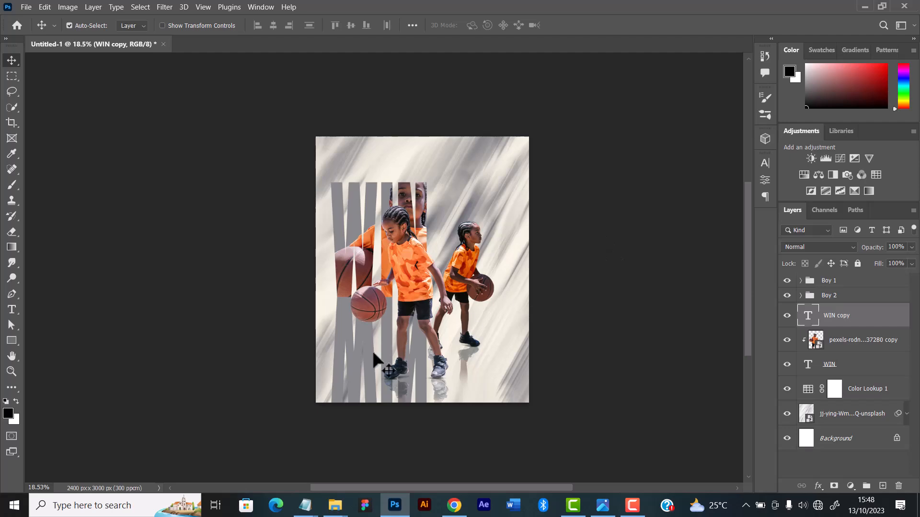
{"action": "right_click", "coordinate": [841, 317]}
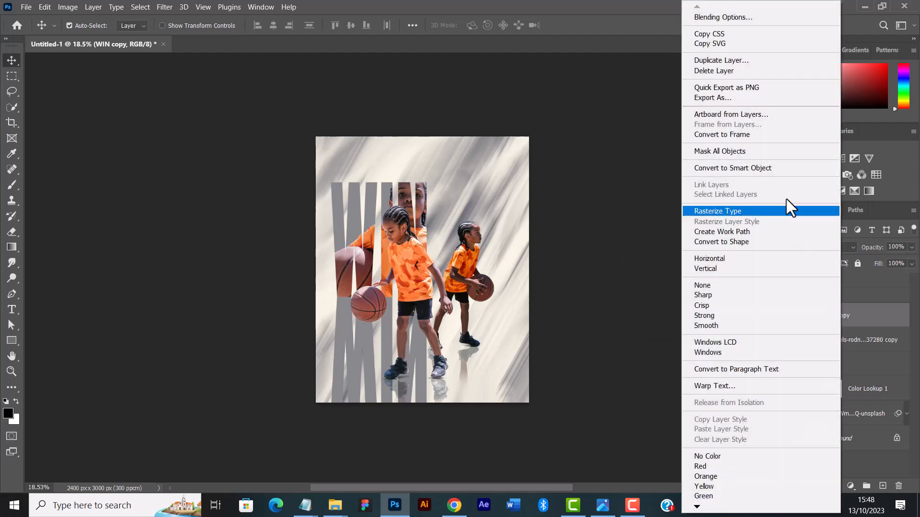
{"action": "left_click", "coordinate": [750, 165]}
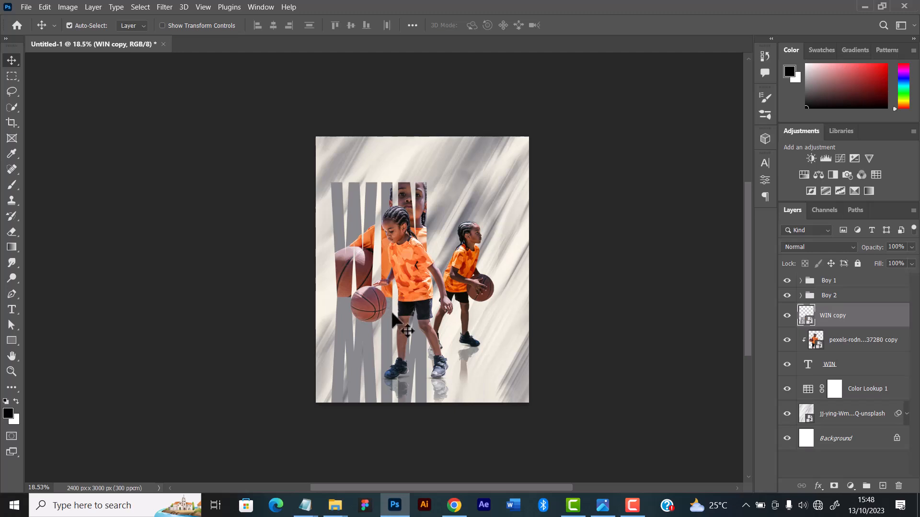
Start transforming the flipped WIN copy and use Perspective to flare its lower edge outward to about 146% width
{"action": "key", "text": "ctrl+t"}
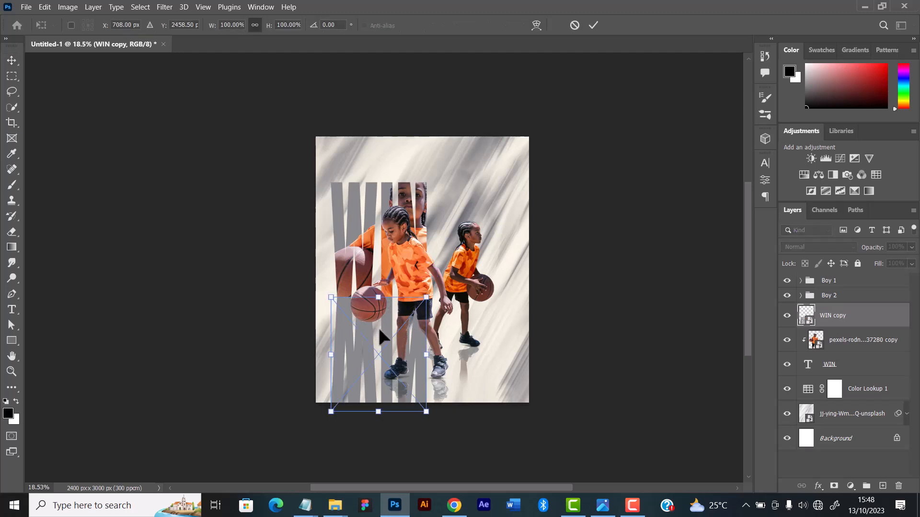
{"action": "right_click", "coordinate": [390, 335]}
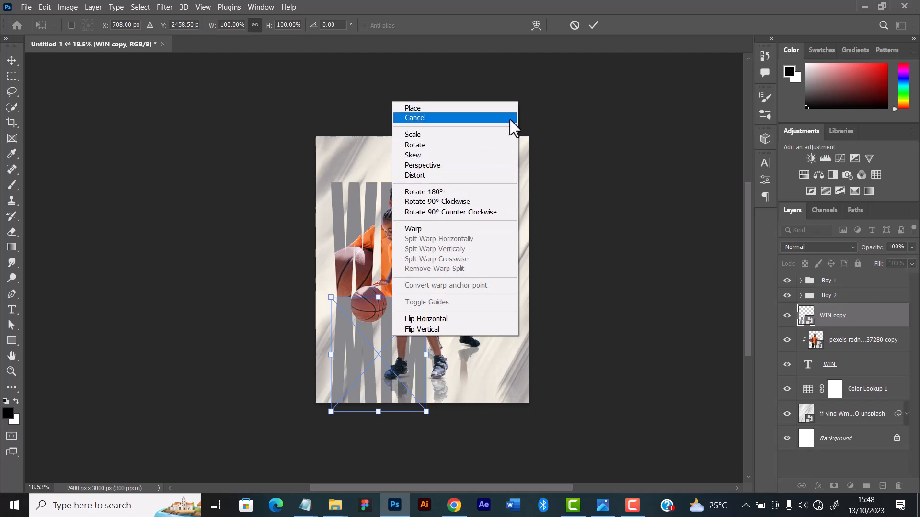
{"action": "left_click", "coordinate": [574, 24]}
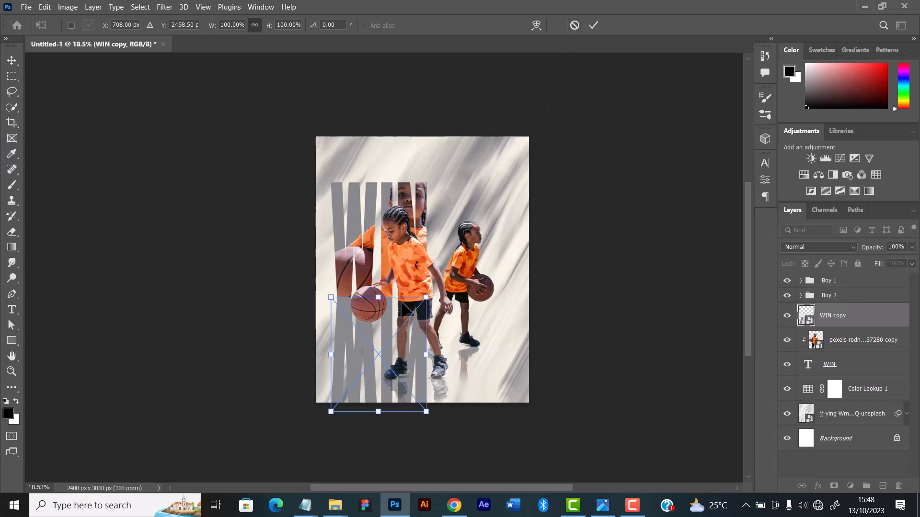
{"action": "right_click", "coordinate": [395, 365]}
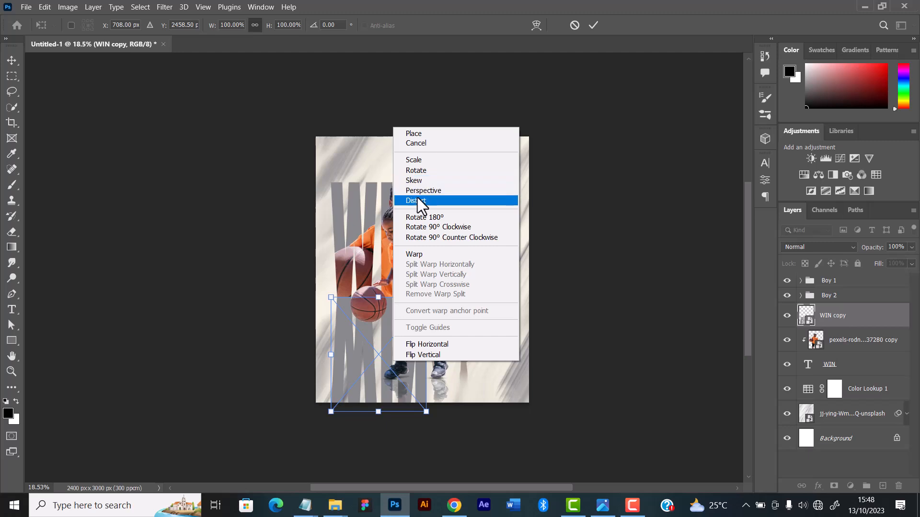
{"action": "left_click", "coordinate": [430, 190]}
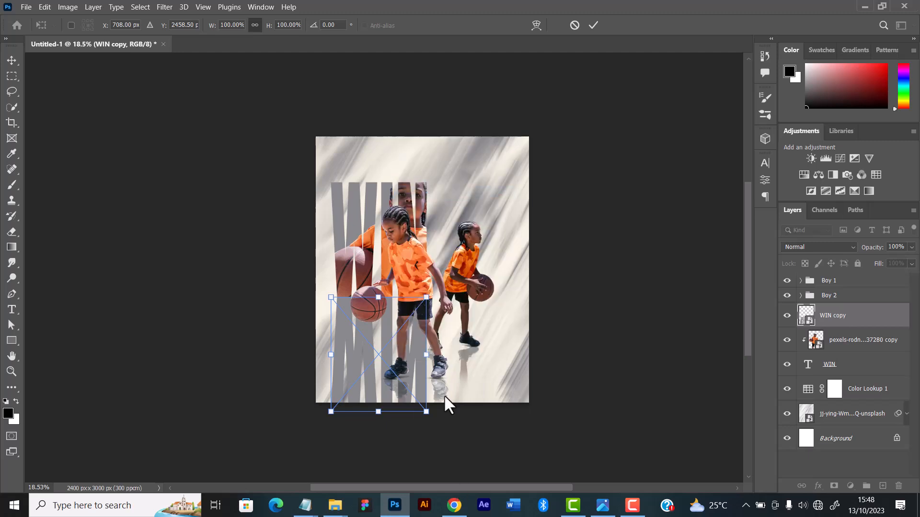
{"action": "left_click_drag", "start_coordinate": [426, 412], "coordinate": [448, 400]}
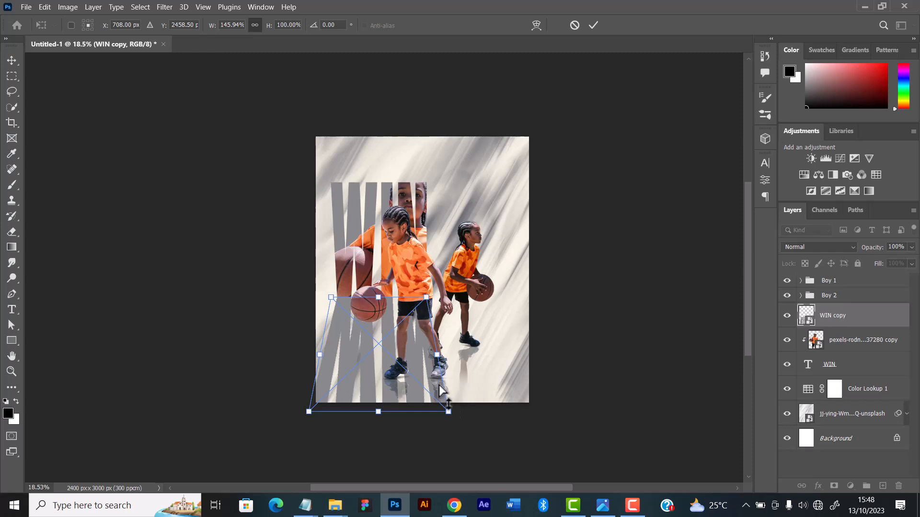
Skew both lower corners of the WIN copy to the right, to about 177% width, and apply the transform
{"action": "right_click", "coordinate": [418, 365]}
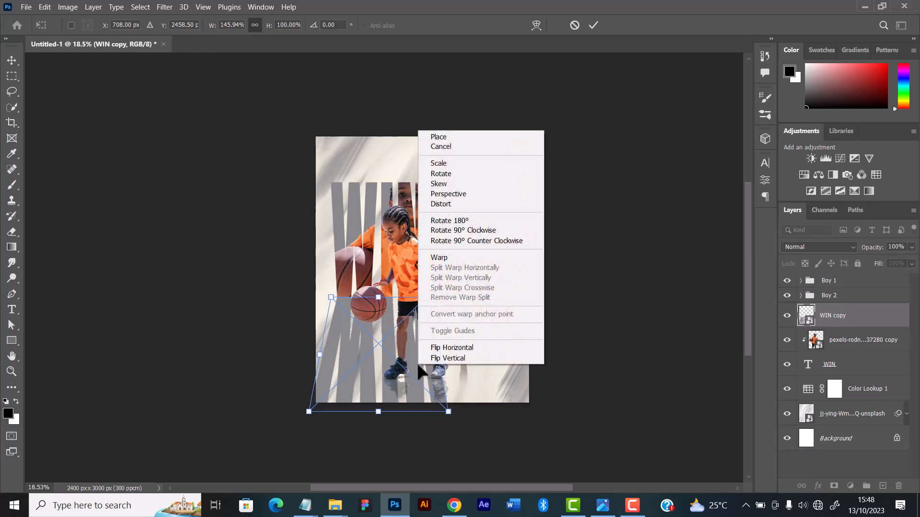
{"action": "left_click", "coordinate": [444, 183]}
{"action": "left_click_drag", "start_coordinate": [447, 412], "coordinate": [581, 336]}
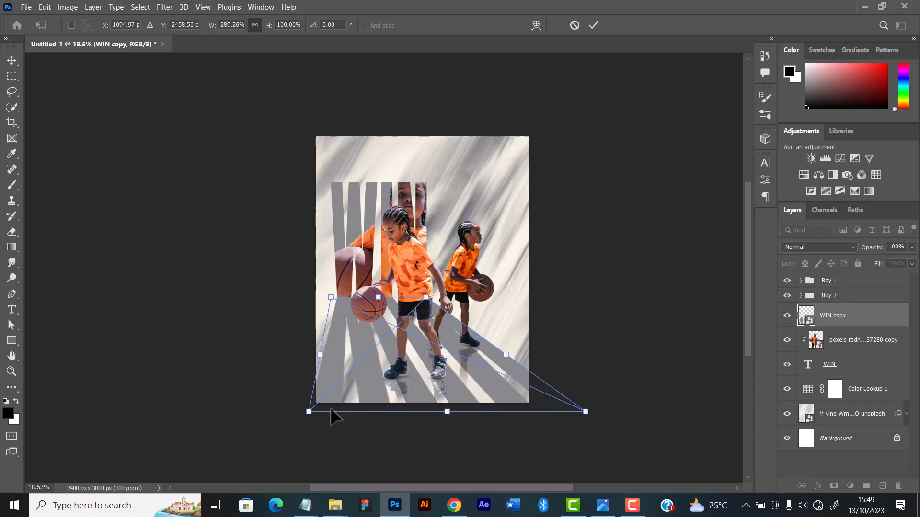
{"action": "left_click_drag", "start_coordinate": [308, 412], "coordinate": [413, 419]}
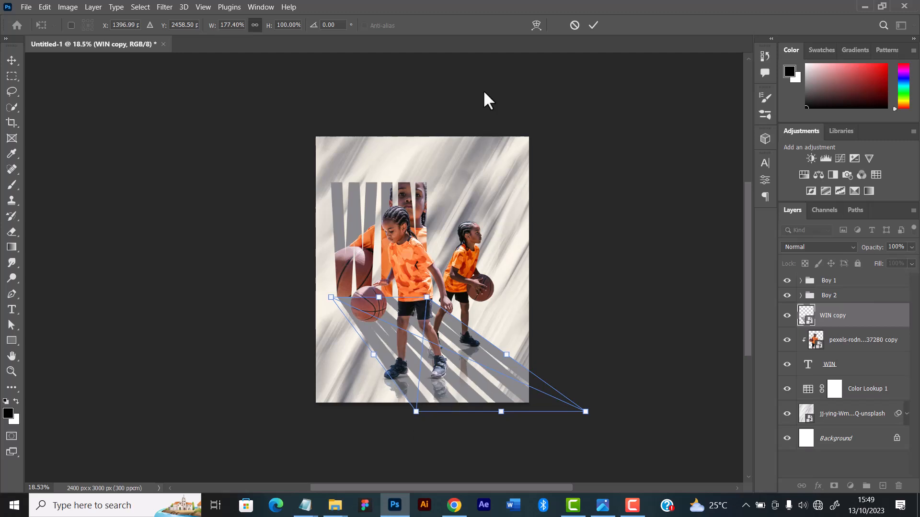
{"action": "left_click", "coordinate": [589, 30]}
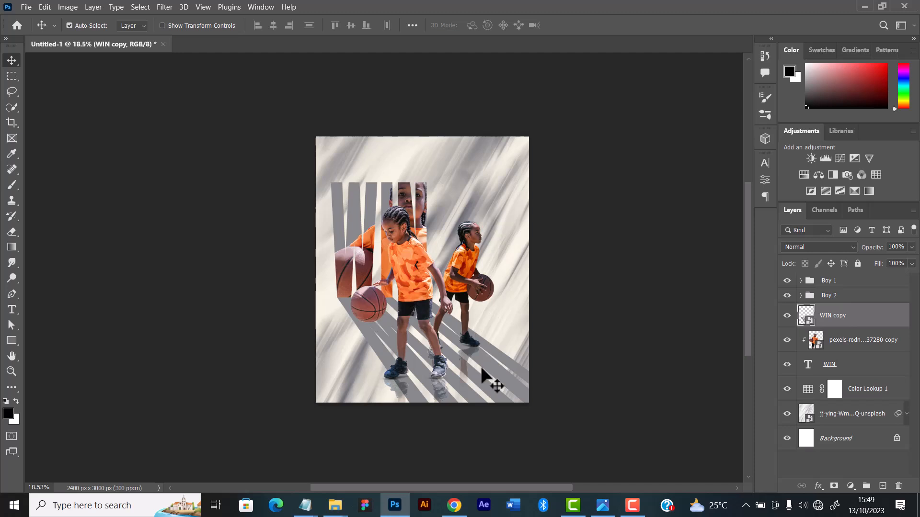
Transform the WIN copy again with Perspective, spreading its lower edge to about 229% width
{"action": "key", "text": "ctrl"}
{"action": "key", "text": "ctrl+t"}
{"action": "right_click", "coordinate": [461, 390]}
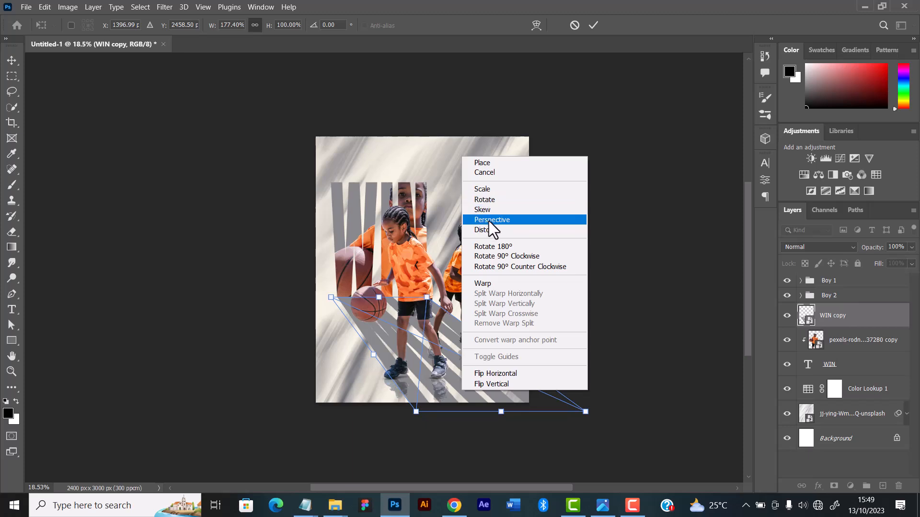
{"action": "left_click", "coordinate": [490, 220]}
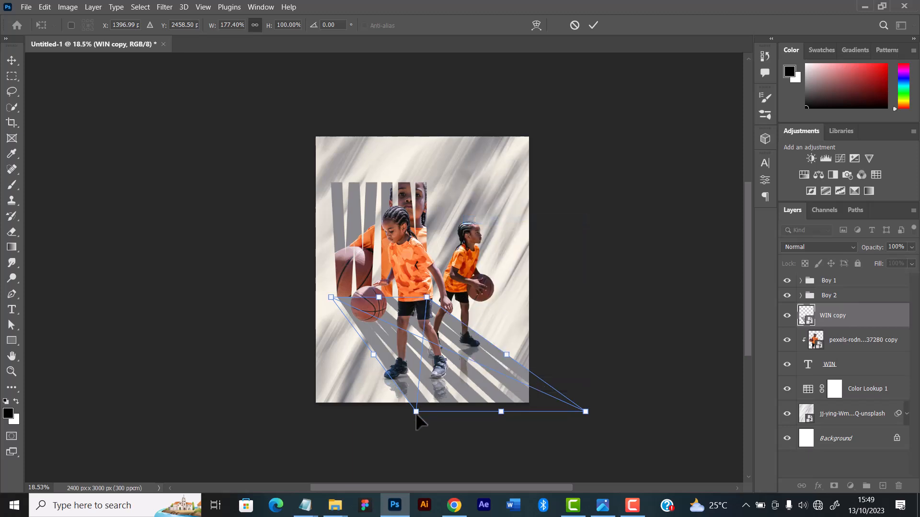
{"action": "left_click_drag", "start_coordinate": [416, 414], "coordinate": [392, 429]}
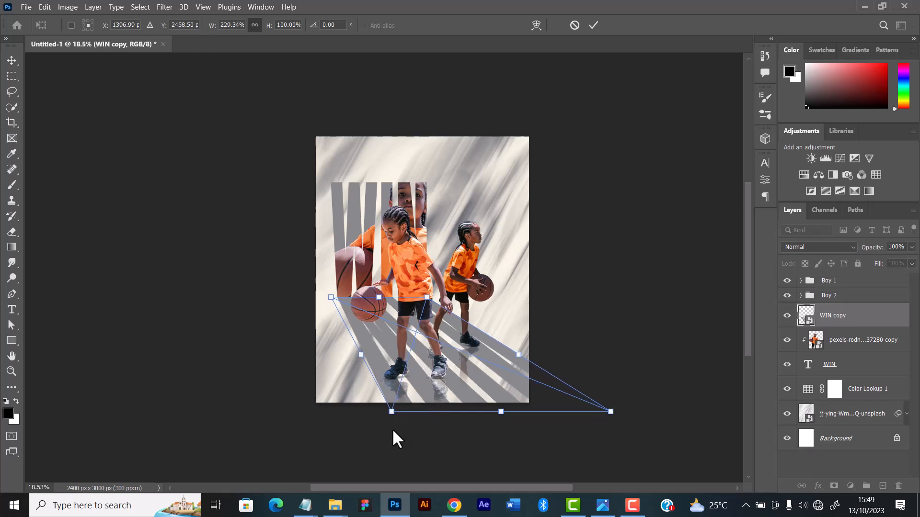
Skew the WIN copy's lower-left corner inward and lower-right corner outward and down, to about 224% width, and apply the transform
{"action": "right_click", "coordinate": [454, 372]}
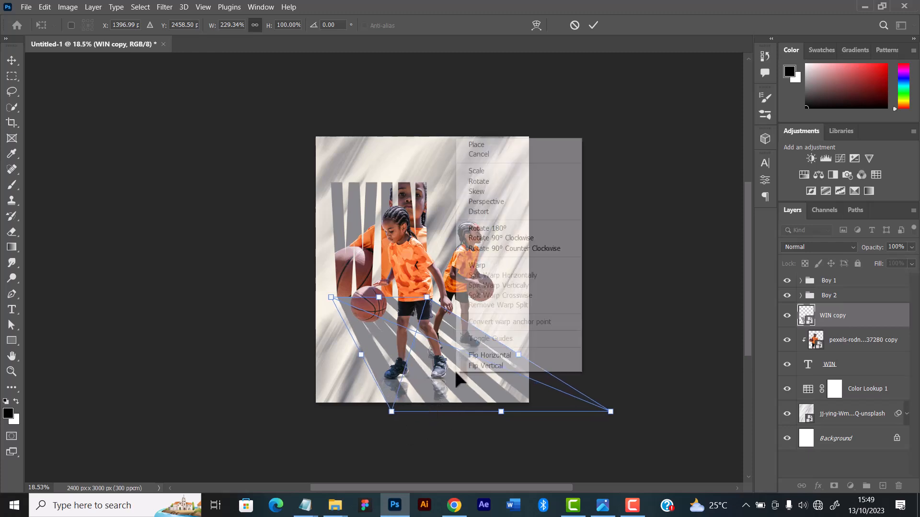
{"action": "left_click", "coordinate": [483, 193]}
{"action": "left_click_drag", "start_coordinate": [395, 411], "coordinate": [414, 405]}
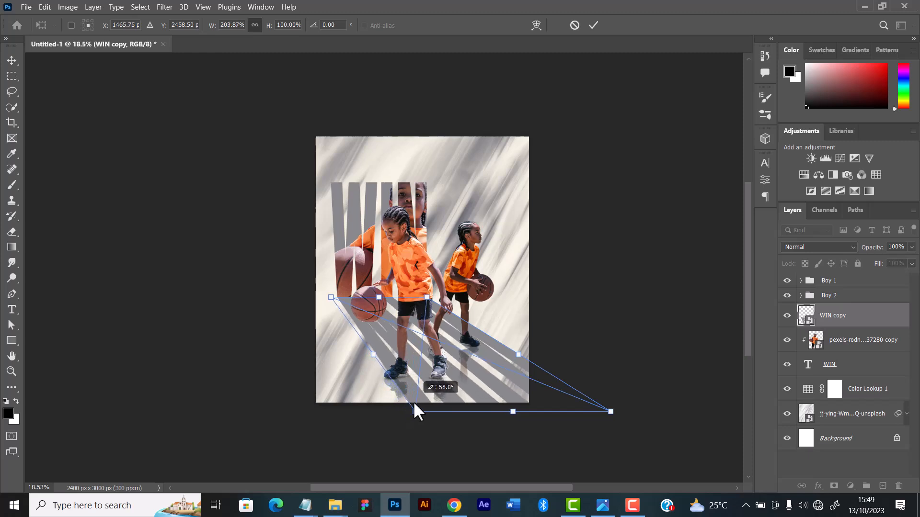
{"action": "left_click_drag", "start_coordinate": [414, 407], "coordinate": [431, 435]}
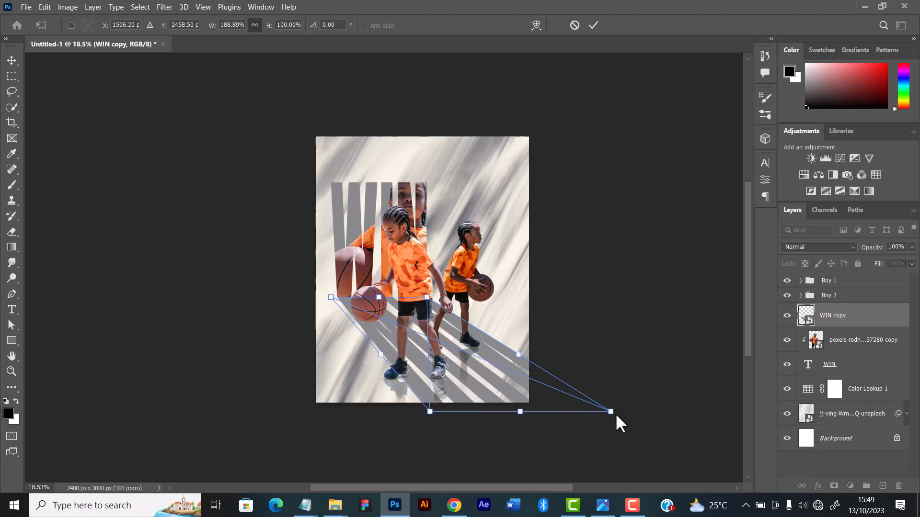
{"action": "left_click_drag", "start_coordinate": [615, 413], "coordinate": [642, 430]}
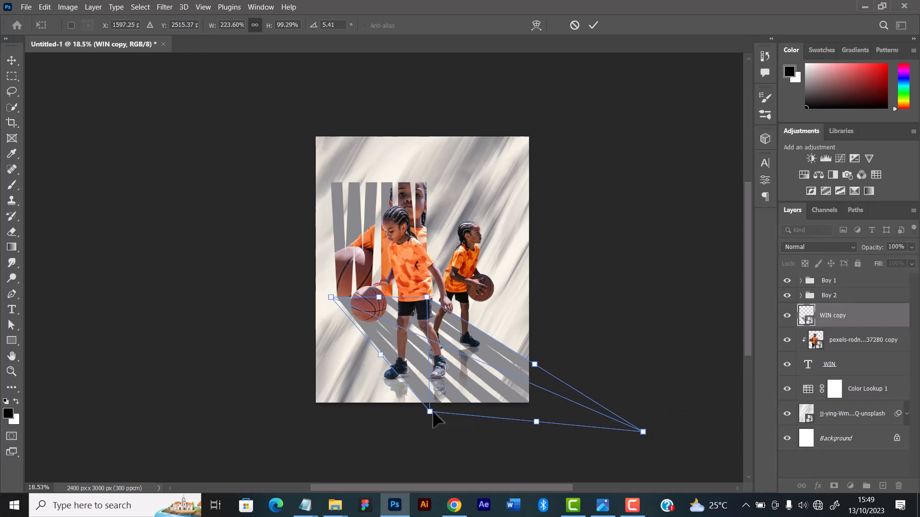
{"action": "mouse_move", "coordinate": [432, 410]}
{"action": "left_mouse_down"}
{"action": "mouse_move", "coordinate": [447, 445]}
{"action": "mouse_move", "coordinate": [440, 449]}
{"action": "mouse_move", "coordinate": [414, 424]}
{"action": "mouse_move", "coordinate": [423, 412]}
{"action": "left_mouse_up"}
{"action": "mouse_move", "coordinate": [644, 435]}
{"action": "left_mouse_down"}
{"action": "mouse_move", "coordinate": [577, 403]}
{"action": "mouse_move", "coordinate": [558, 407]}
{"action": "mouse_move", "coordinate": [563, 390]}
{"action": "mouse_move", "coordinate": [637, 426]}
{"action": "left_mouse_up"}
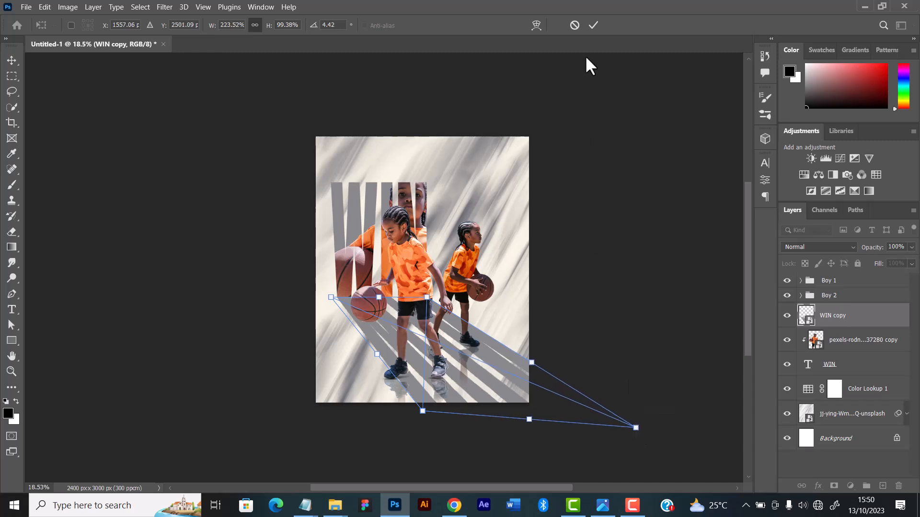
{"action": "left_click", "coordinate": [593, 24]}
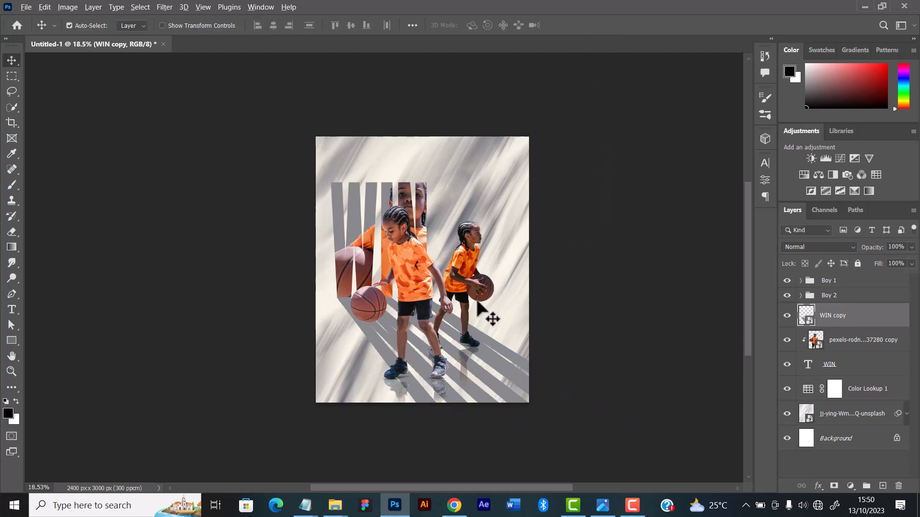
Scale the Boy 2 group up to about 106%, shift it down about 118 px, and apply the transform
{"action": "scroll", "coordinate": [479, 304], "scroll_direction": "up", "scroll_amount": 1}
{"action": "scroll", "coordinate": [481, 309], "scroll_direction": "up", "scroll_amount": 1}
{"action": "scroll", "coordinate": [479, 307], "scroll_direction": "up", "scroll_amount": 1}
{"action": "scroll", "coordinate": [479, 306], "scroll_direction": "down", "scroll_amount": 1}
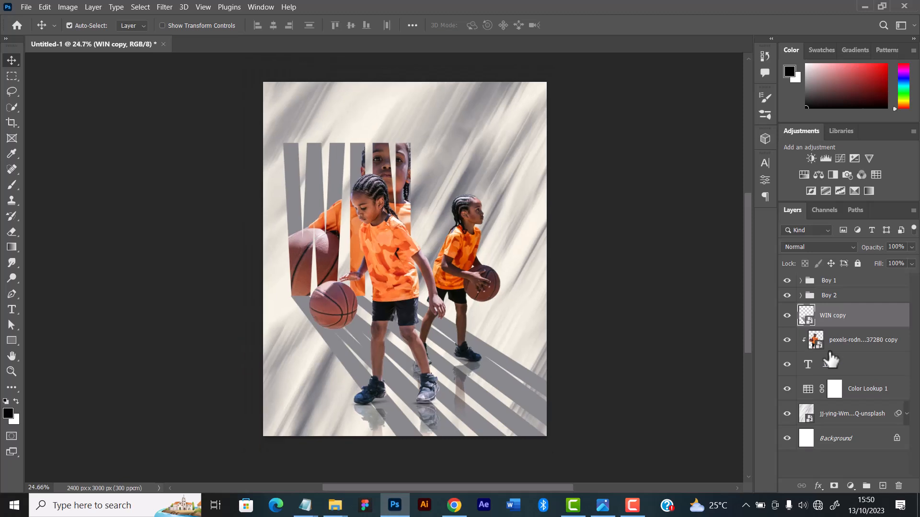
{"action": "left_click", "coordinate": [840, 299]}
{"action": "key", "text": "ctrl"}
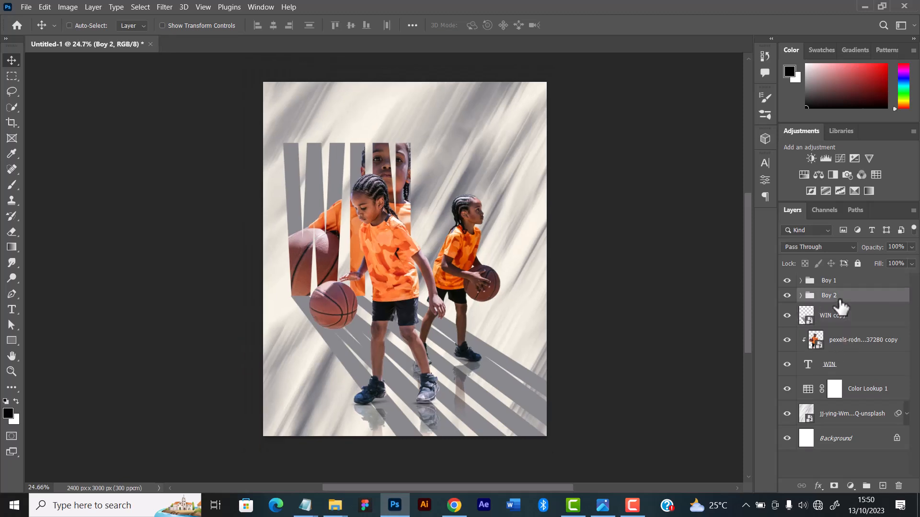
{"action": "key", "text": "ctrl+t"}
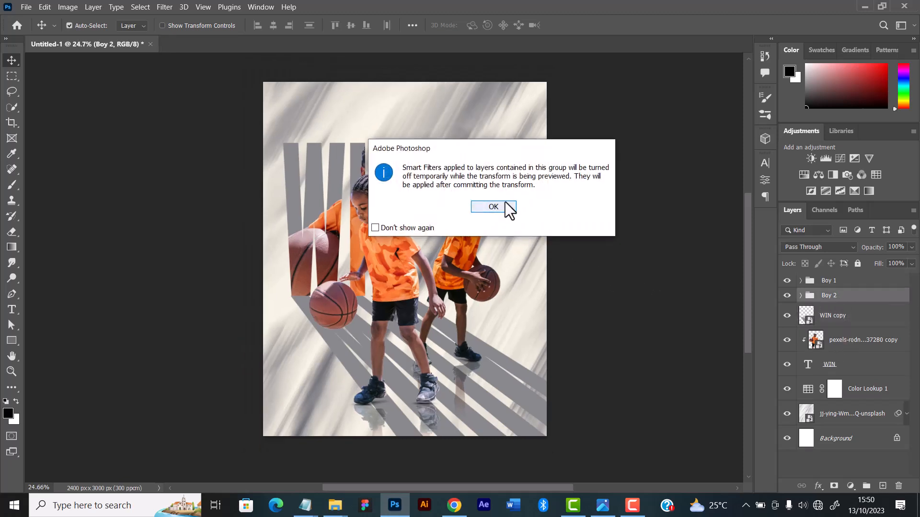
{"action": "left_click", "coordinate": [481, 206]}
{"action": "left_click_drag", "start_coordinate": [453, 192], "coordinate": [452, 171]}
{"action": "left_click_drag", "start_coordinate": [460, 225], "coordinate": [462, 241]}
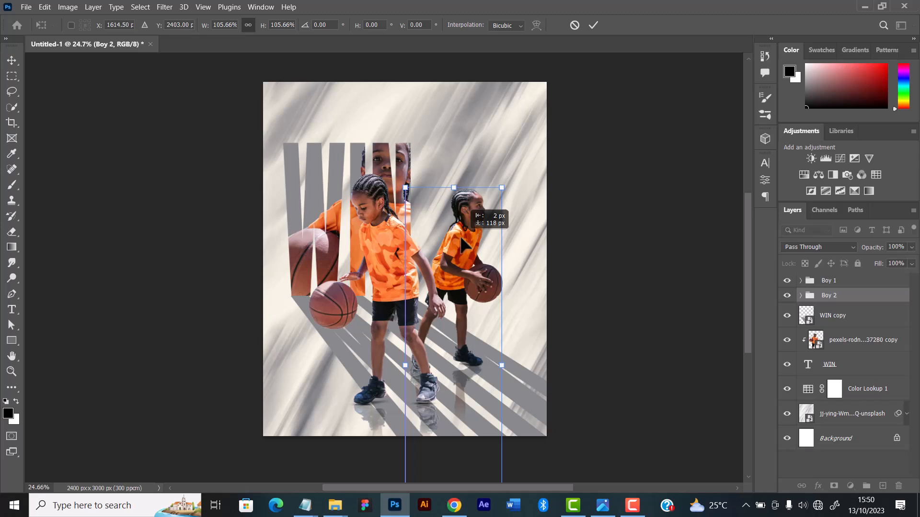
{"action": "left_click_drag", "start_coordinate": [460, 238], "coordinate": [460, 238]}
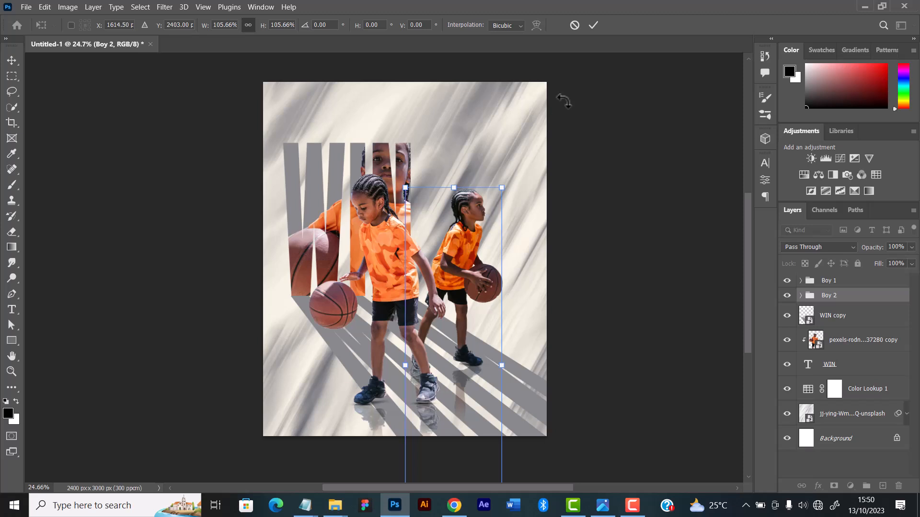
{"action": "left_click", "coordinate": [593, 25]}
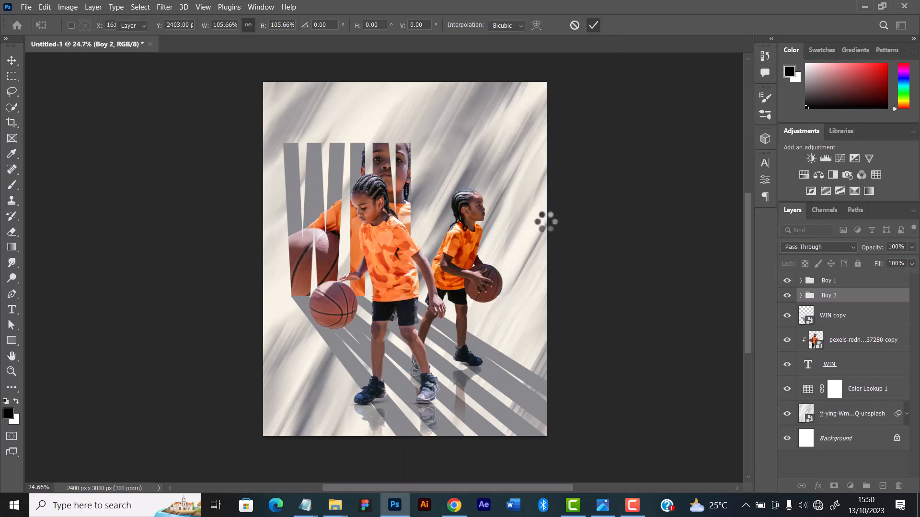
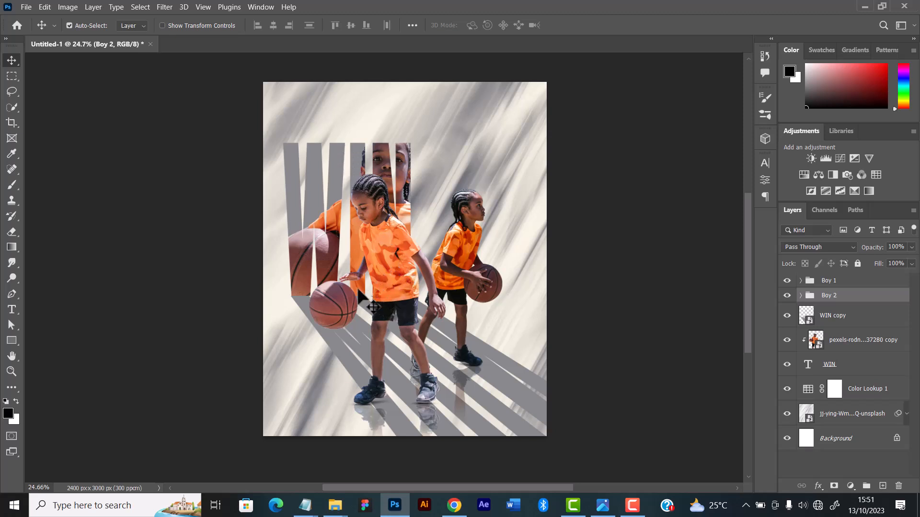
Stretch the WIN lettering slightly taller from its upper edge, apply the transform, and reposition the clipped photo inside the letters
{"action": "left_click", "coordinate": [332, 338]}
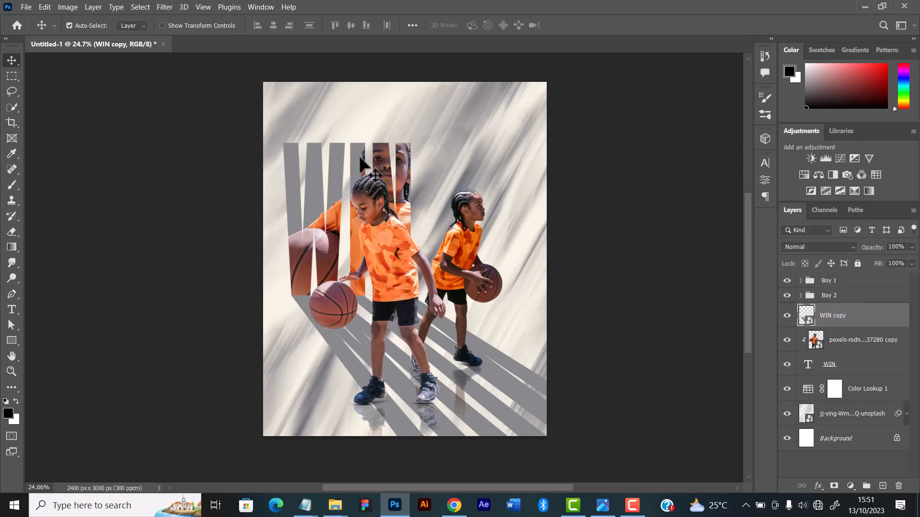
{"action": "left_click", "coordinate": [334, 147]}
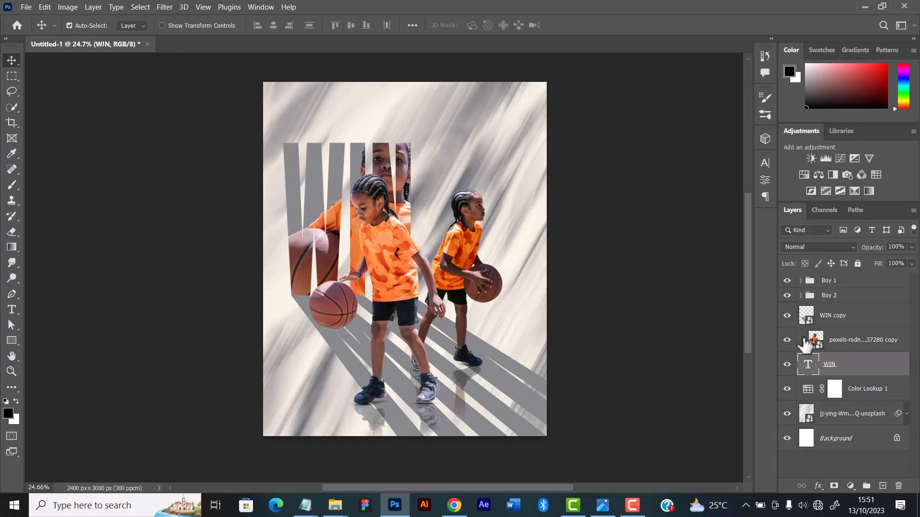
{"action": "key", "text": "ctrl+t"}
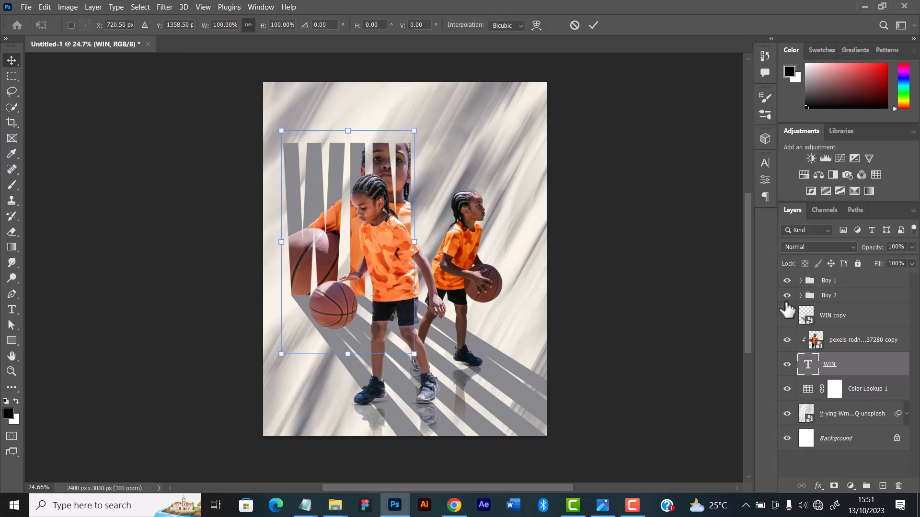
{"action": "left_click_drag", "start_coordinate": [347, 130], "coordinate": [345, 115]}
{"action": "left_click_drag", "start_coordinate": [345, 112], "coordinate": [345, 116]}
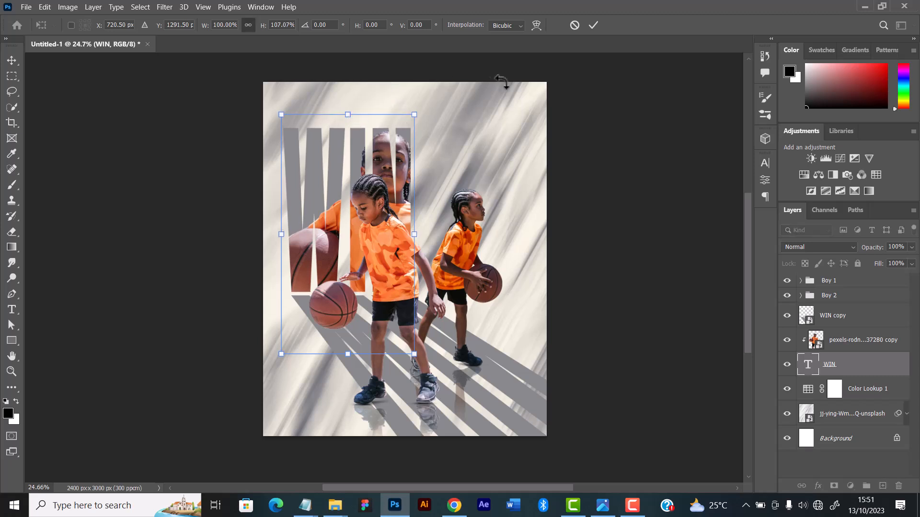
{"action": "left_click", "coordinate": [595, 26]}
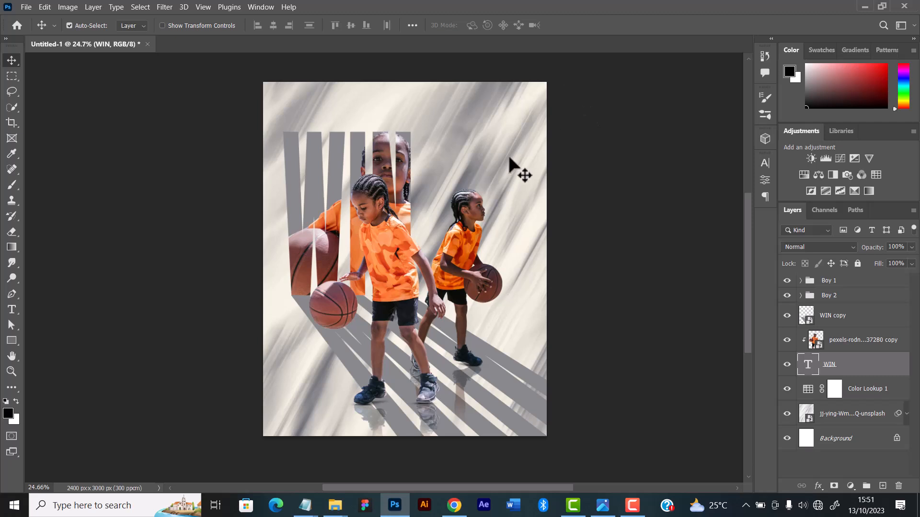
{"action": "left_click_drag", "start_coordinate": [380, 161], "coordinate": [384, 159]}
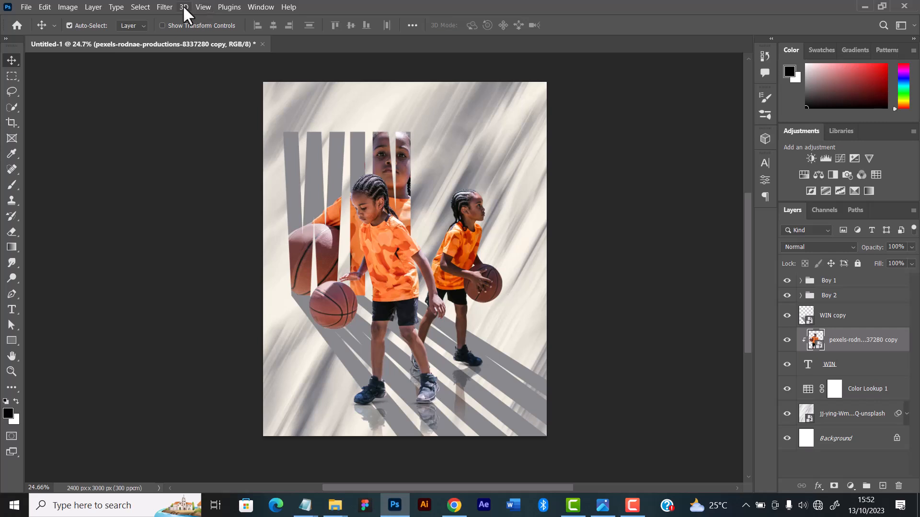
Open the Camera Raw Filter on the clipped photo and set Exposure +0.95, Contrast +15, Highlights -70, Whites +17 and Clarity +16
{"action": "left_click", "coordinate": [163, 7]}
{"action": "left_click", "coordinate": [192, 88]}
{"action": "left_click_drag", "start_coordinate": [741, 271], "coordinate": [753, 271]}
{"action": "left_click_drag", "start_coordinate": [741, 289], "coordinate": [715, 307]}
{"action": "left_click_drag", "start_coordinate": [742, 344], "coordinate": [753, 344]}
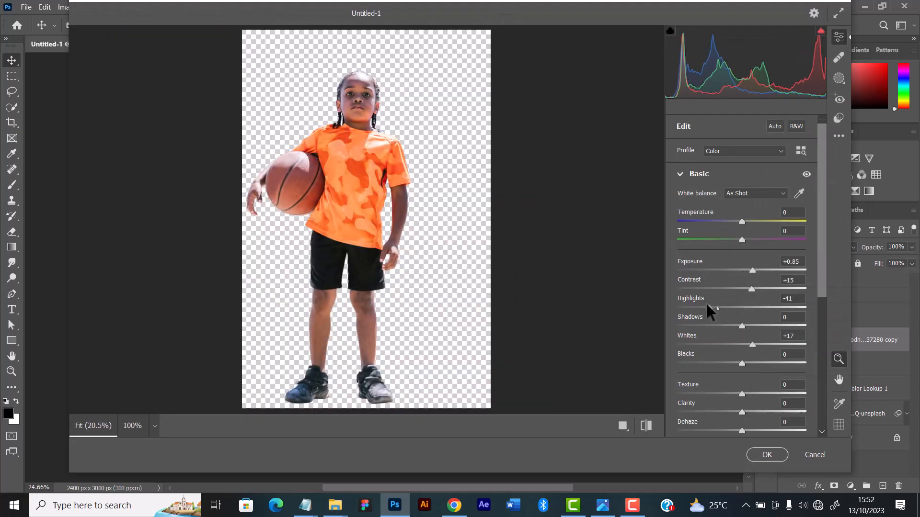
{"action": "left_click_drag", "start_coordinate": [708, 307], "coordinate": [697, 308]}
{"action": "left_click_drag", "start_coordinate": [752, 272], "coordinate": [753, 271]}
{"action": "left_click_drag", "start_coordinate": [742, 412], "coordinate": [752, 412]}
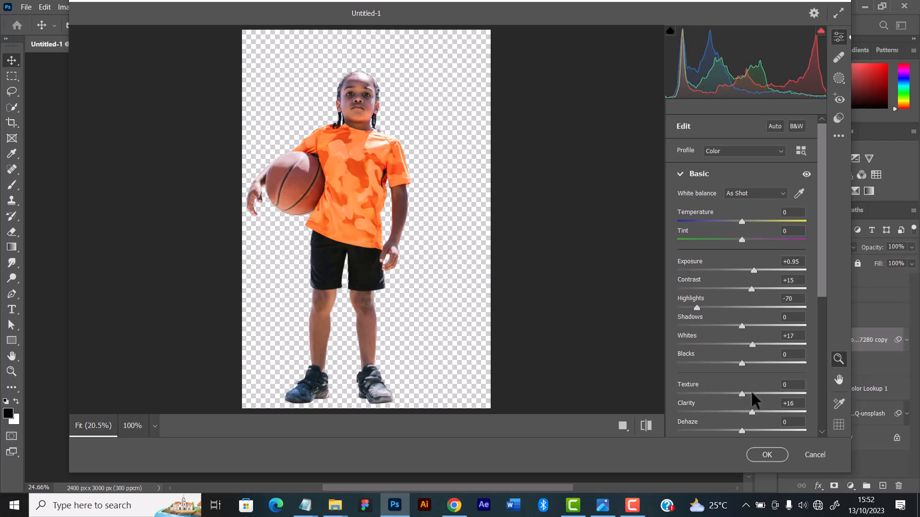
Set Sharpening to about 33 and Noise Reduction to about 24, apply the Camera Raw Filter, and collapse the photo's smart filter list
{"action": "scroll", "coordinate": [743, 312], "scroll_direction": "down", "scroll_amount": 5}
{"action": "left_click_drag", "start_coordinate": [742, 235], "coordinate": [746, 216]}
{"action": "left_click", "coordinate": [681, 255]}
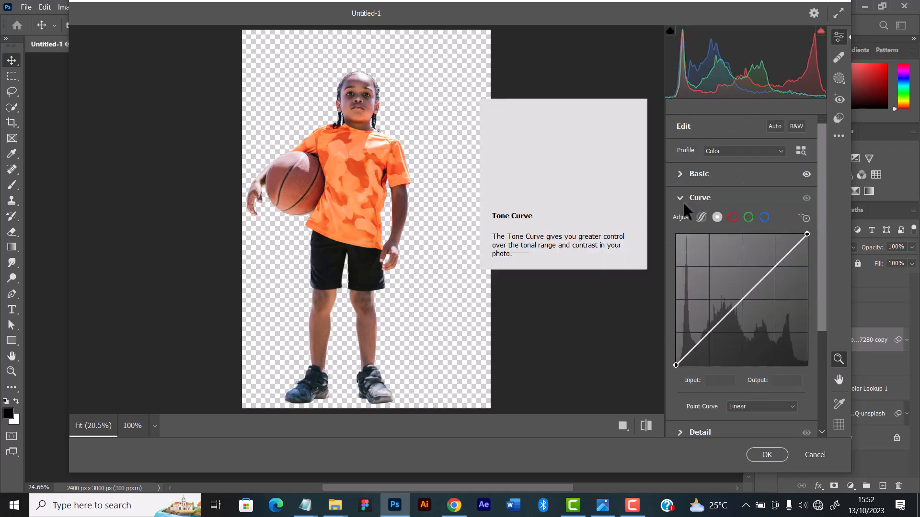
{"action": "left_click", "coordinate": [683, 198]}
{"action": "left_click", "coordinate": [680, 222]}
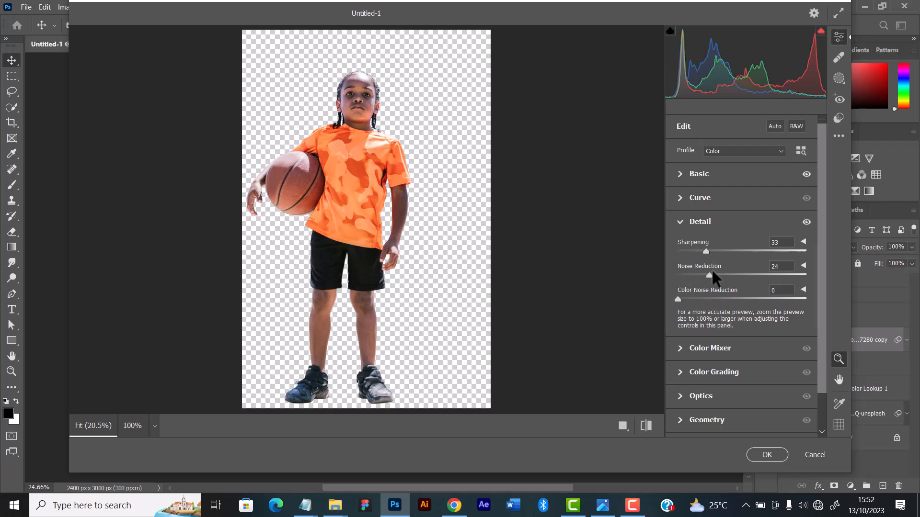
{"action": "left_click_drag", "start_coordinate": [712, 271], "coordinate": [714, 272]}
{"action": "left_click_drag", "start_coordinate": [706, 251], "coordinate": [702, 252]}
{"action": "left_click", "coordinate": [757, 453]}
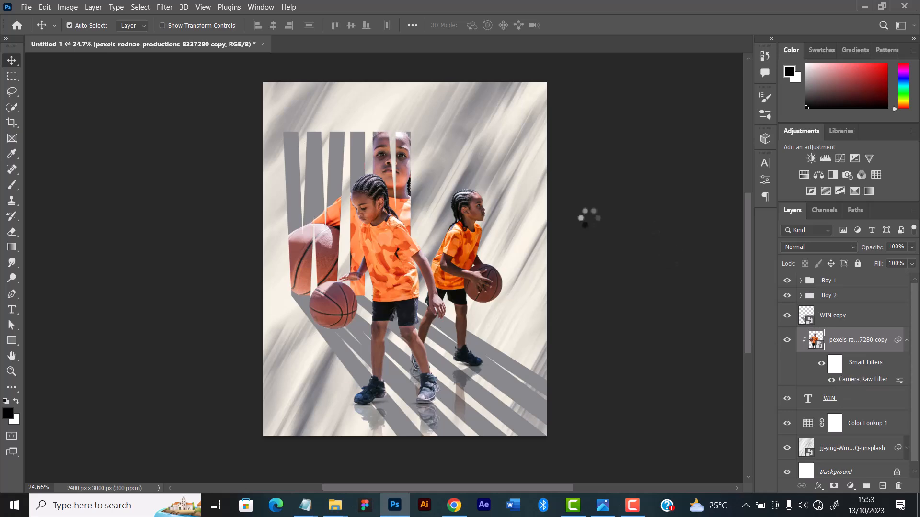
{"action": "left_click", "coordinate": [816, 454]}
{"action": "left_click", "coordinate": [907, 340]}
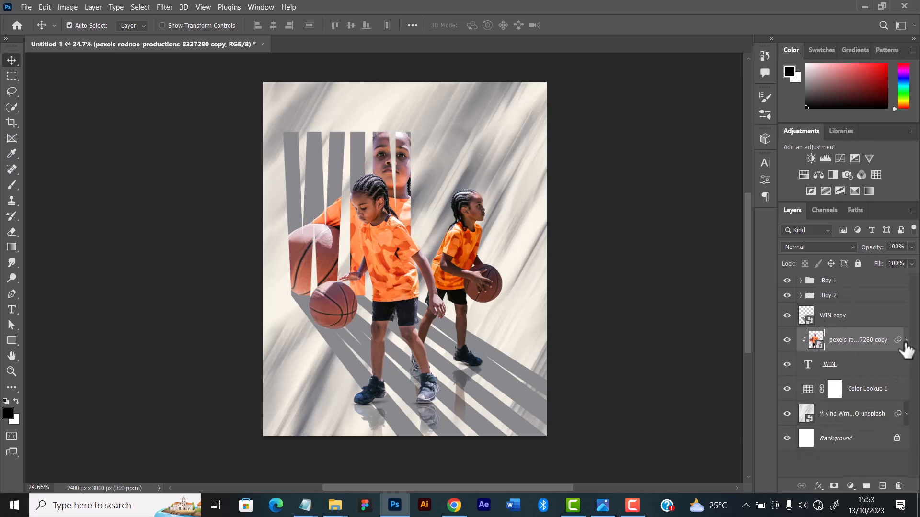
Compare blend modes on the photo clipped to the WIN lettering and set it to Luminosity
{"action": "left_click", "coordinate": [821, 246]}
{"action": "left_click", "coordinate": [720, 261]}
{"action": "left_click", "coordinate": [820, 248]}
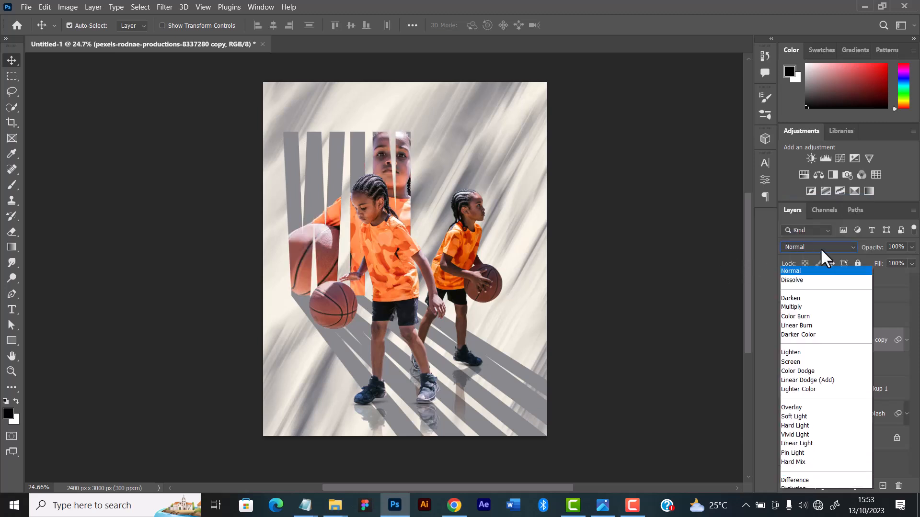
{"action": "left_click", "coordinate": [661, 206]}
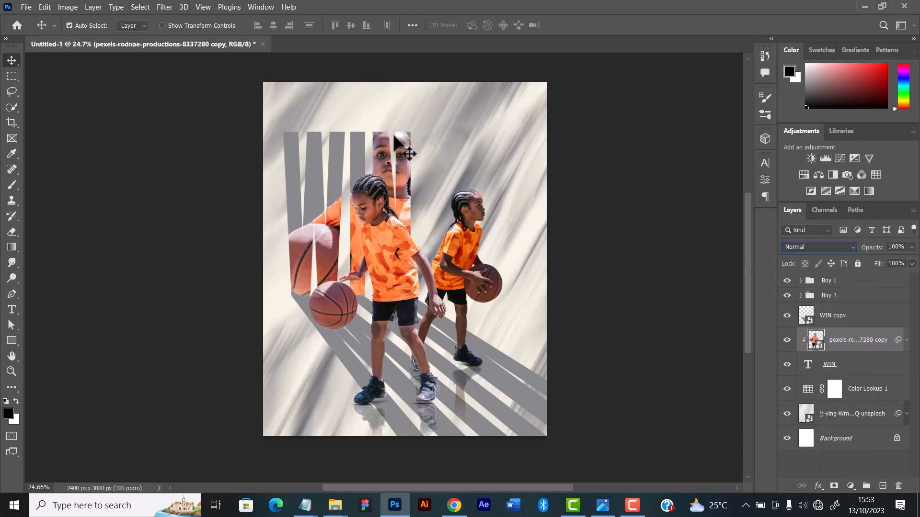
{"action": "left_click", "coordinate": [815, 244]}
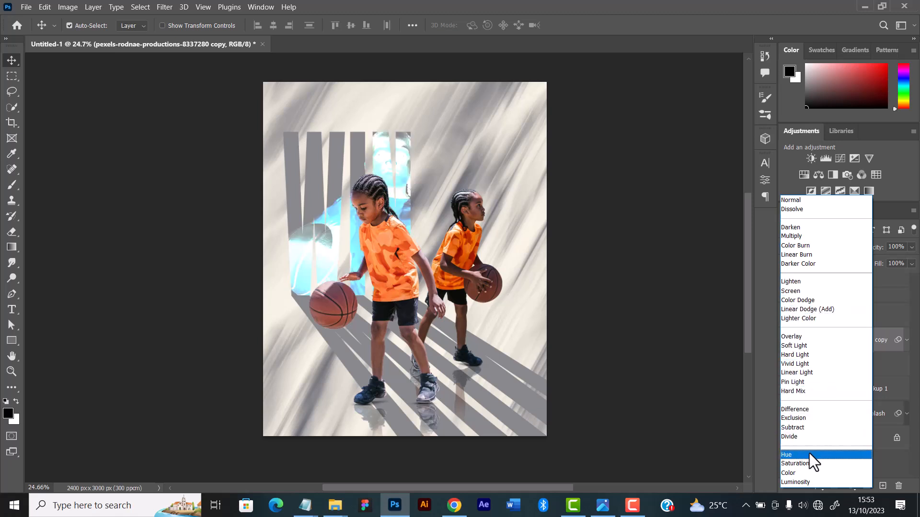
{"action": "left_click", "coordinate": [806, 481]}
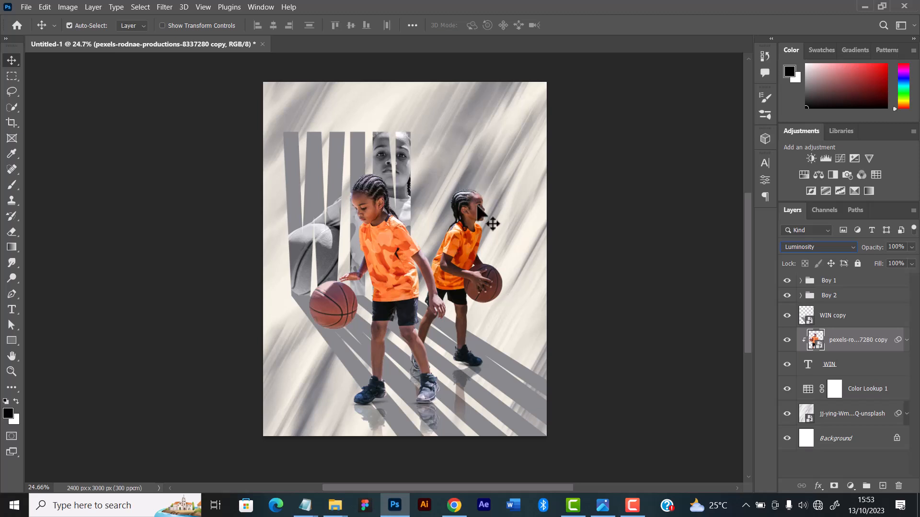
{"action": "left_click", "coordinate": [810, 247]}
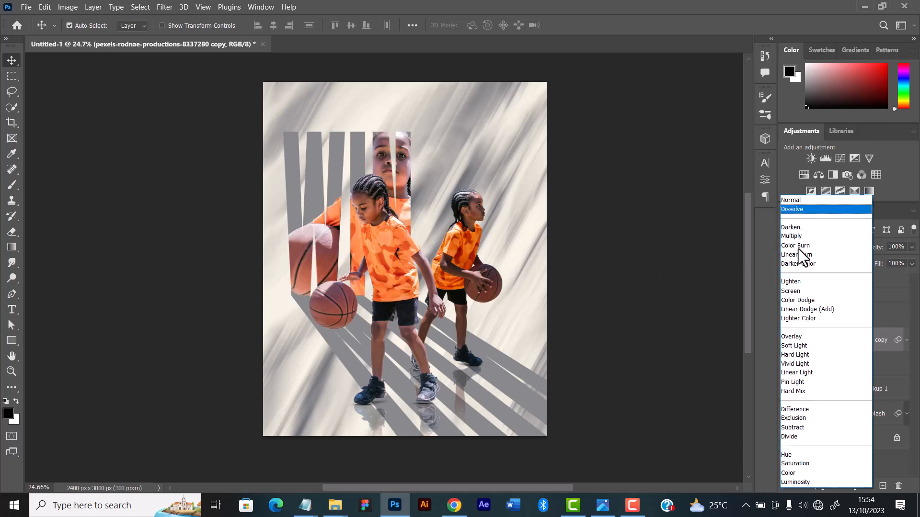
{"action": "left_click", "coordinate": [795, 482]}
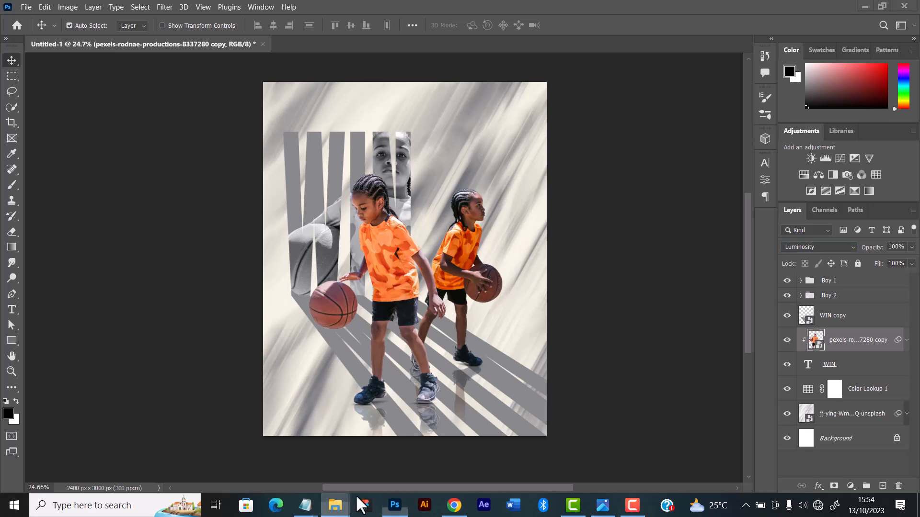
Switch to File Explorer and open the "20 Electricity PNG - freeject.net" folder in Downloads
{"action": "mouse_move", "coordinate": [335, 505]}
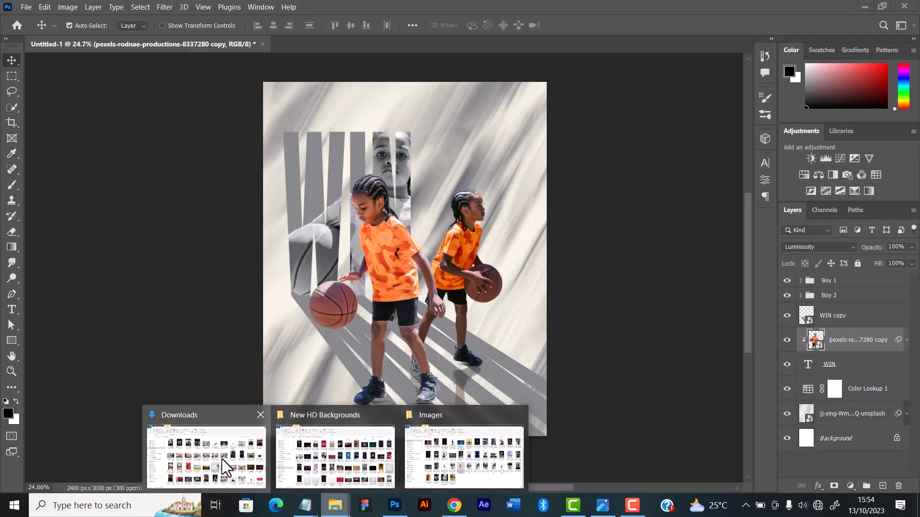
{"action": "left_click", "coordinate": [223, 459]}
{"action": "scroll", "coordinate": [326, 316], "scroll_direction": "up", "scroll_amount": 5}
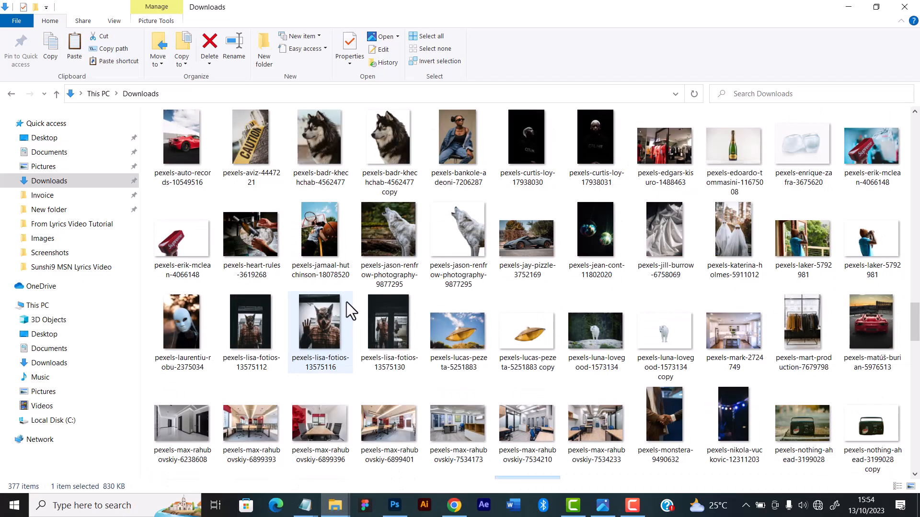
{"action": "double_click", "coordinate": [346, 302]}
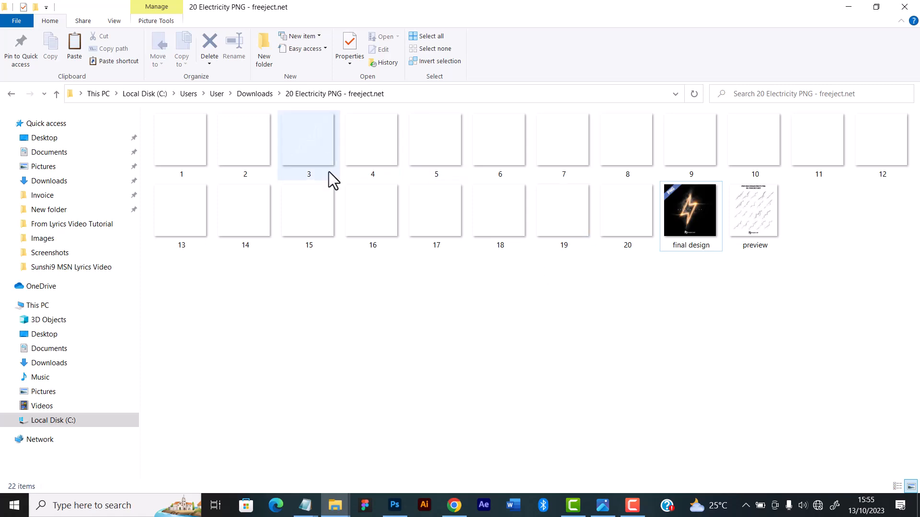
Examine the numbered electricity PNG images for a suitable lightning bolt and select image 18
{"action": "left_click", "coordinate": [568, 203]}
{"action": "left_click", "coordinate": [485, 212]}
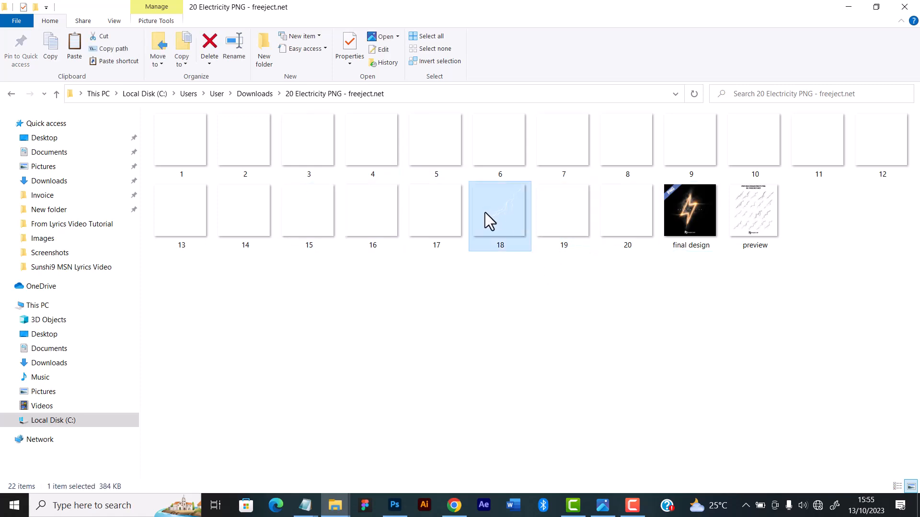
{"action": "left_click", "coordinate": [432, 209]}
{"action": "left_click", "coordinate": [365, 193]}
{"action": "left_click", "coordinate": [280, 206]}
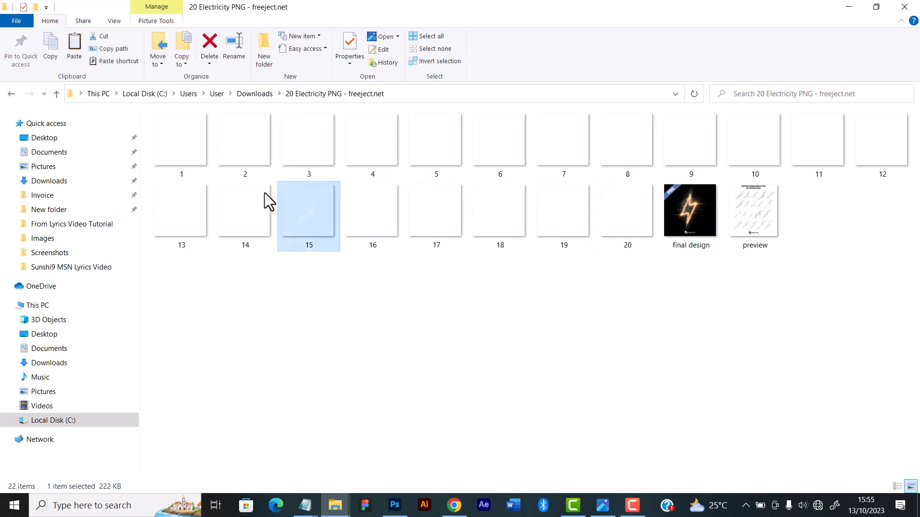
{"action": "left_click", "coordinate": [269, 203]}
{"action": "left_click", "coordinate": [170, 230]}
{"action": "left_click", "coordinate": [181, 152]}
{"action": "left_click", "coordinate": [253, 146]}
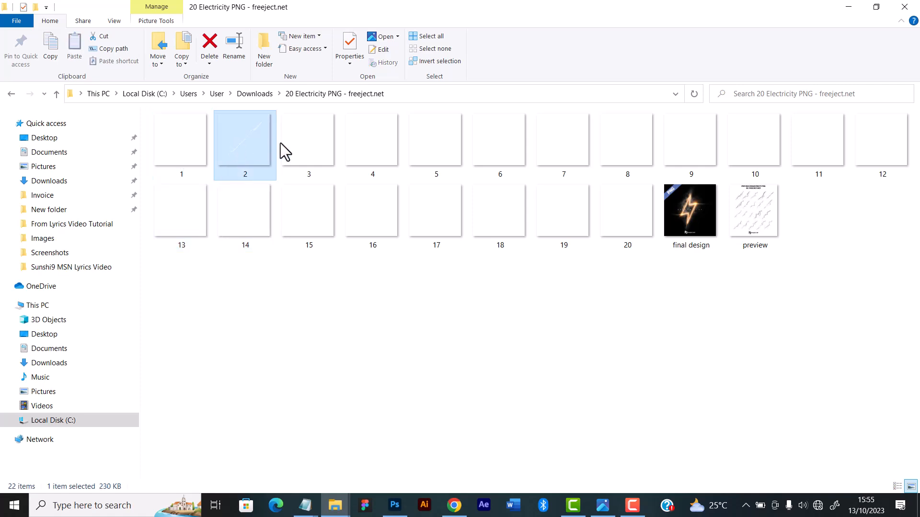
{"action": "left_click", "coordinate": [325, 146]}
{"action": "left_click", "coordinate": [438, 153]}
{"action": "left_click", "coordinate": [522, 154]}
{"action": "left_click", "coordinate": [565, 153]}
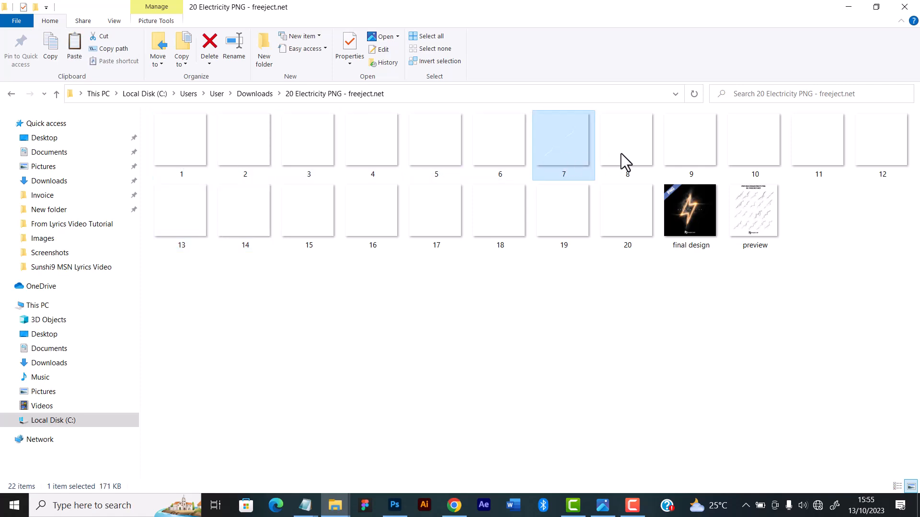
{"action": "left_click", "coordinate": [621, 153]}
{"action": "left_click", "coordinate": [568, 218]}
{"action": "left_click", "coordinate": [509, 216]}
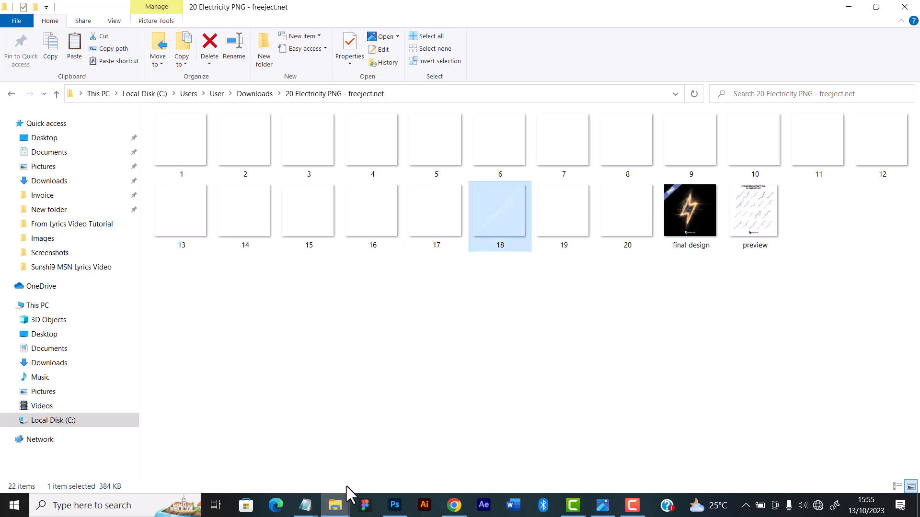
Switch back to Photoshop, select the front player's photo layer in the Boy 1 group, and inspect the basketball up close
{"action": "left_click", "coordinate": [394, 505]}
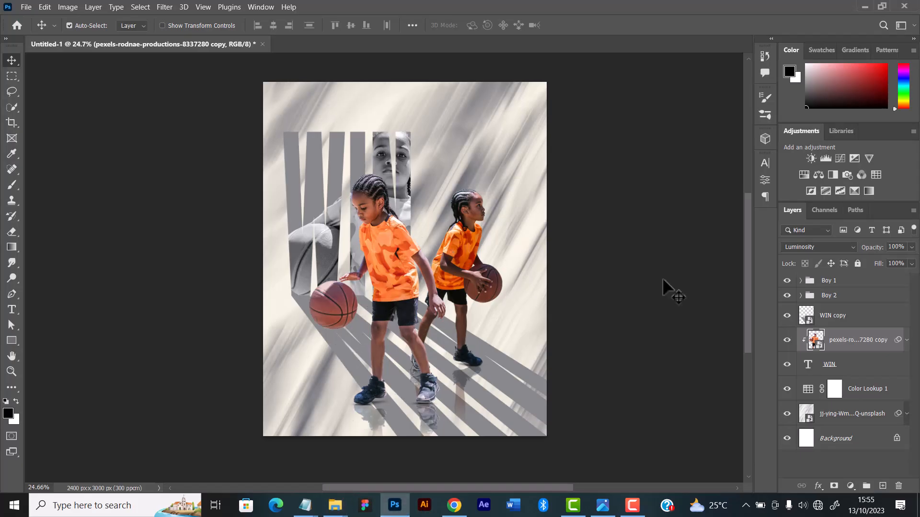
{"action": "left_click", "coordinate": [395, 238]}
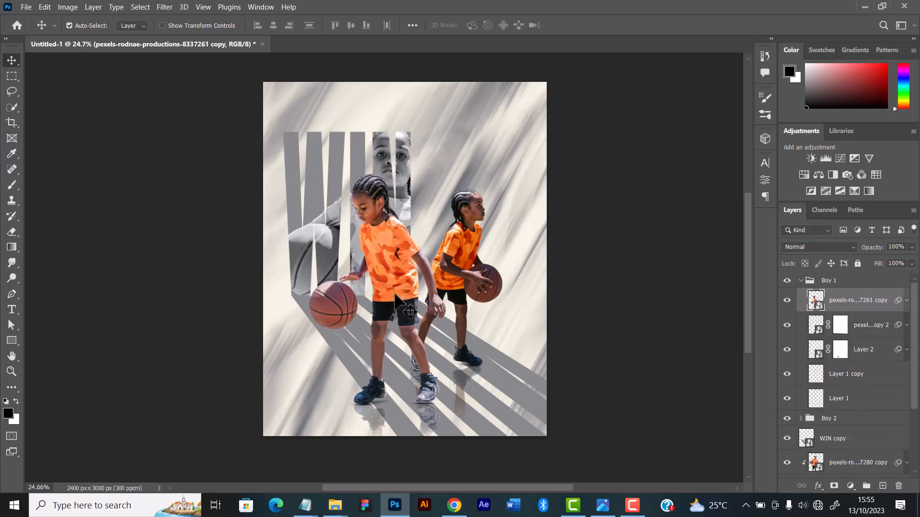
{"action": "scroll", "coordinate": [366, 290], "scroll_direction": "up", "scroll_amount": 5}
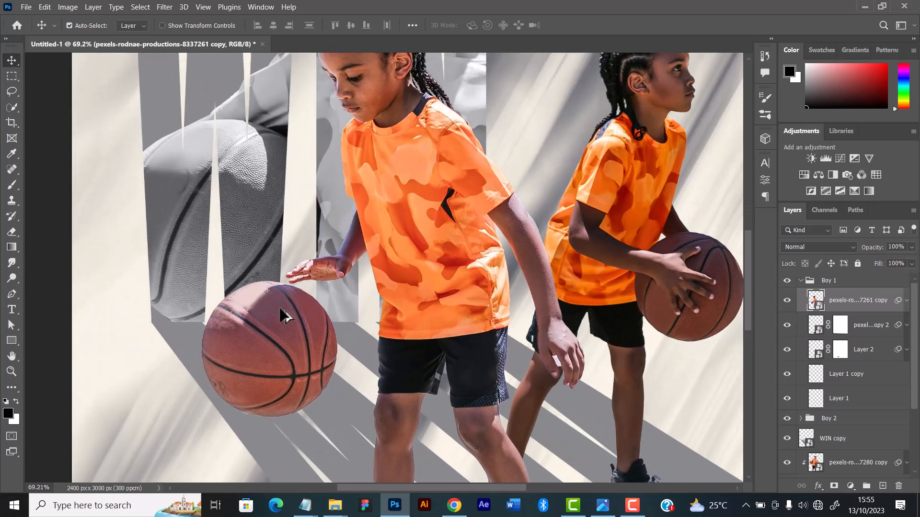
{"action": "scroll", "coordinate": [284, 315], "scroll_direction": "up", "scroll_amount": 3}
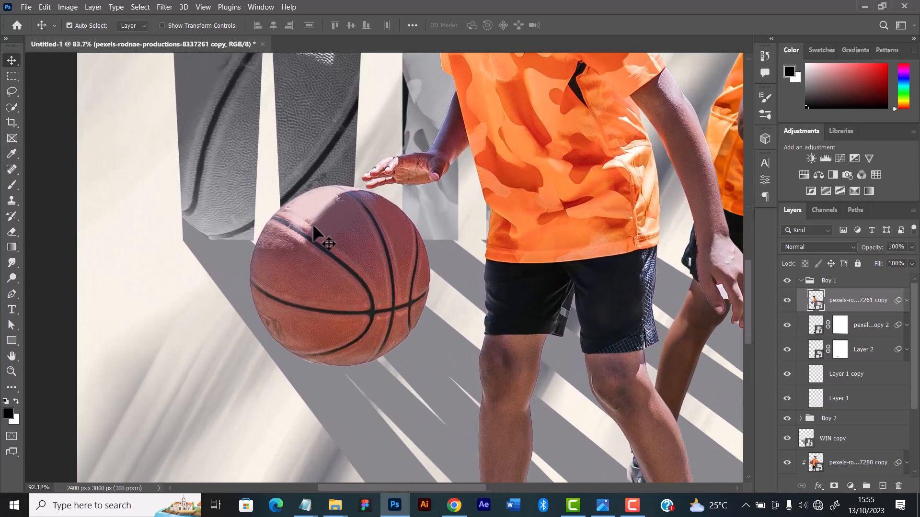
{"action": "scroll", "coordinate": [314, 227], "scroll_direction": "down", "scroll_amount": 1}
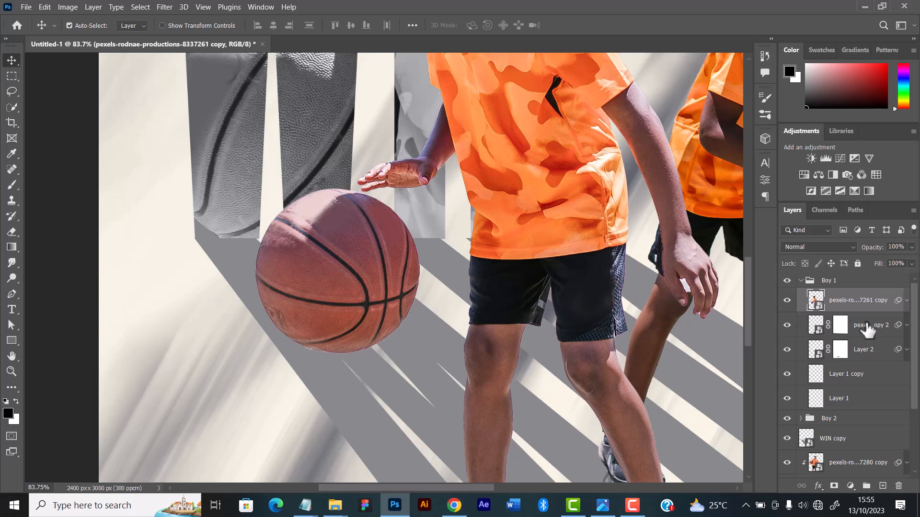
{"action": "scroll", "coordinate": [364, 248], "scroll_direction": "down", "scroll_amount": 1}
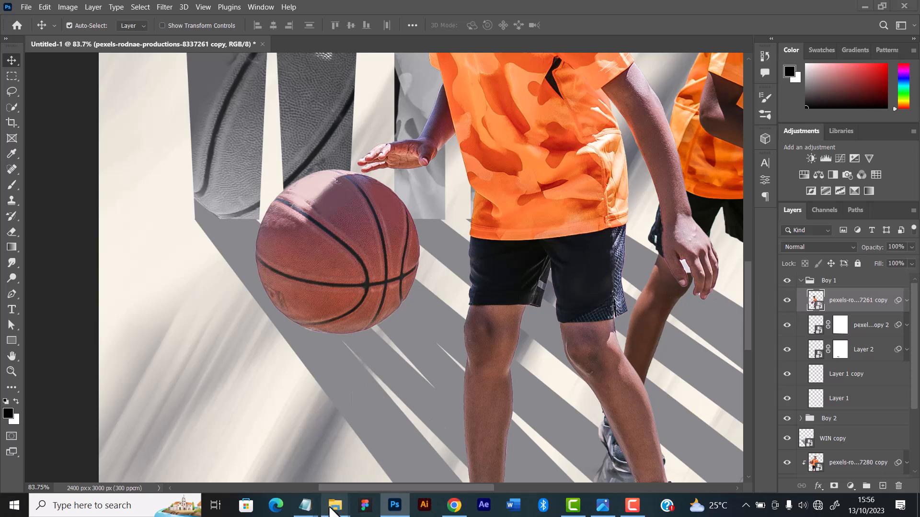
Switch to File Explorer and bring electricity image 18 into the Photoshop composition above the front player's photo layer
{"action": "mouse_move", "coordinate": [335, 505]}
{"action": "left_click", "coordinate": [469, 467]}
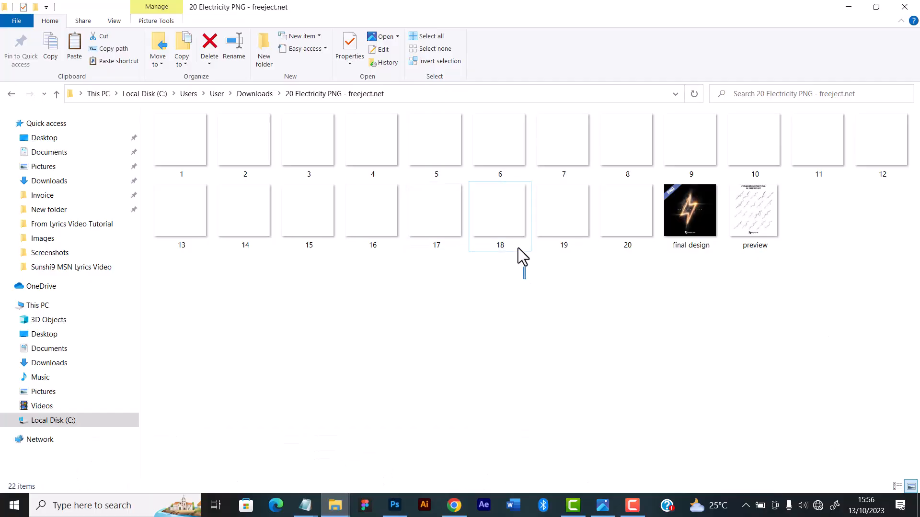
{"action": "left_click_drag", "start_coordinate": [507, 240], "coordinate": [337, 302]}
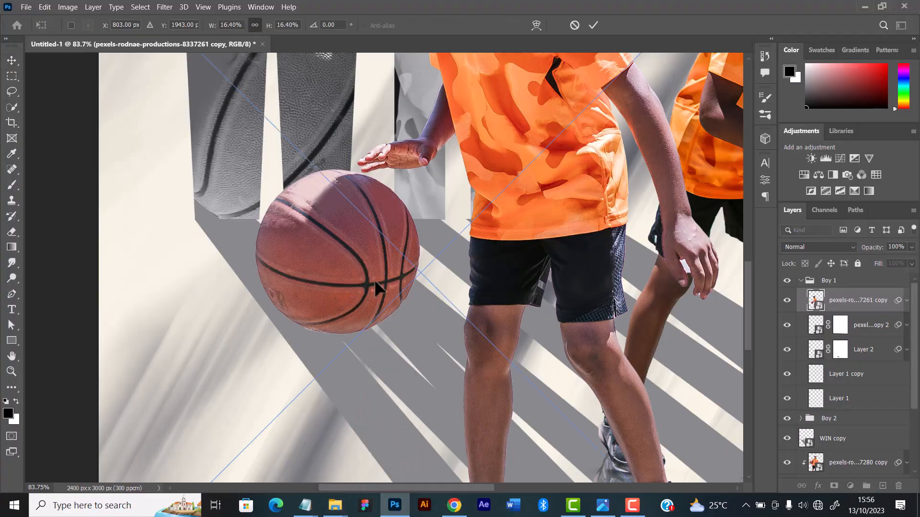
Scale the placed lightning bolt to about 3.12%, rotate it about -6.46°, and position it diagonally across the front player's basketball
{"action": "scroll", "coordinate": [550, 221], "scroll_direction": "down", "scroll_amount": 5}
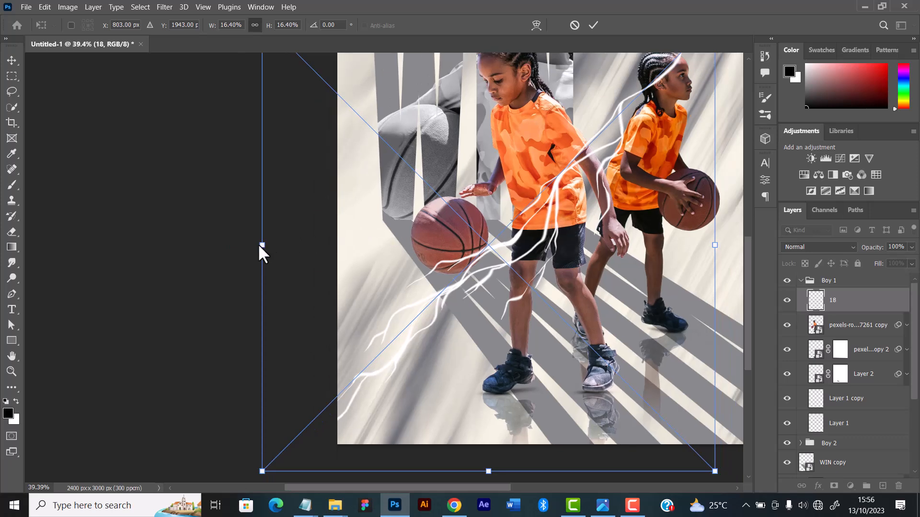
{"action": "left_click_drag", "start_coordinate": [262, 245], "coordinate": [539, 234]}
{"action": "left_click_drag", "start_coordinate": [644, 240], "coordinate": [507, 218]}
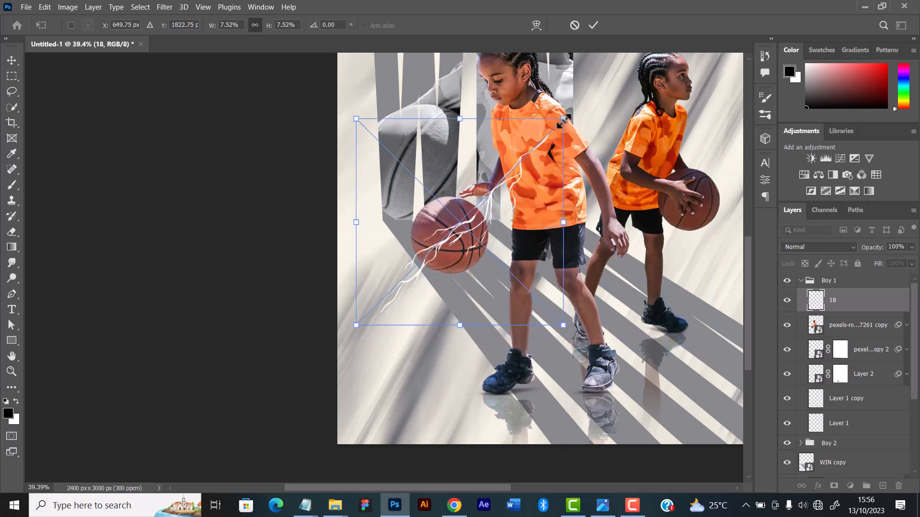
{"action": "left_click_drag", "start_coordinate": [563, 118], "coordinate": [451, 246]}
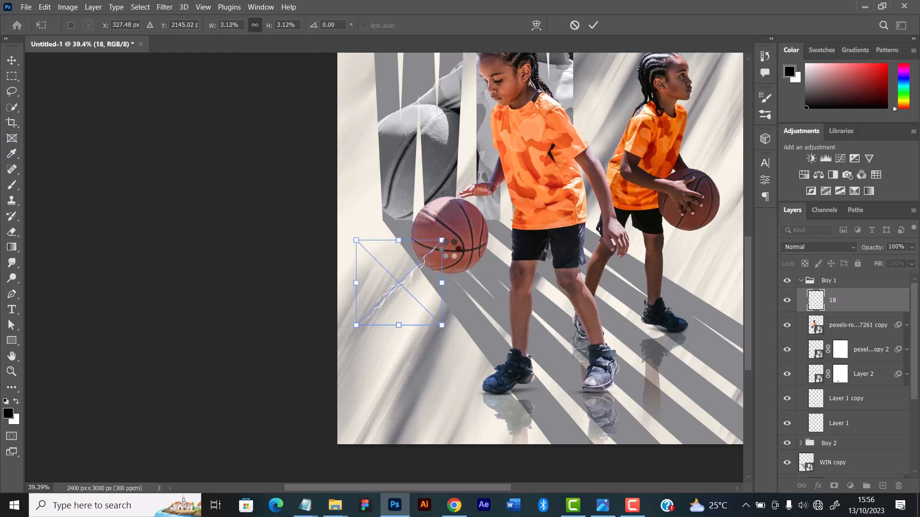
{"action": "left_click_drag", "start_coordinate": [413, 278], "coordinate": [464, 229]}
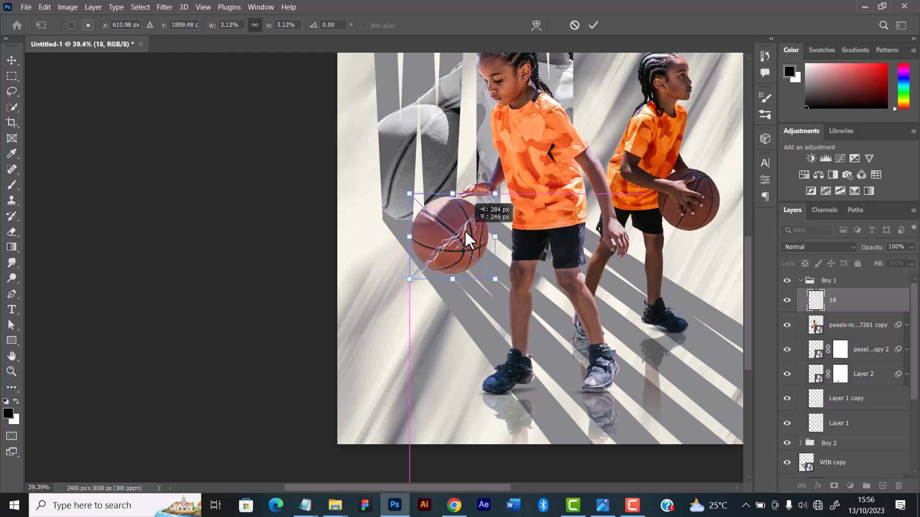
{"action": "left_click_drag", "start_coordinate": [464, 226], "coordinate": [466, 226]}
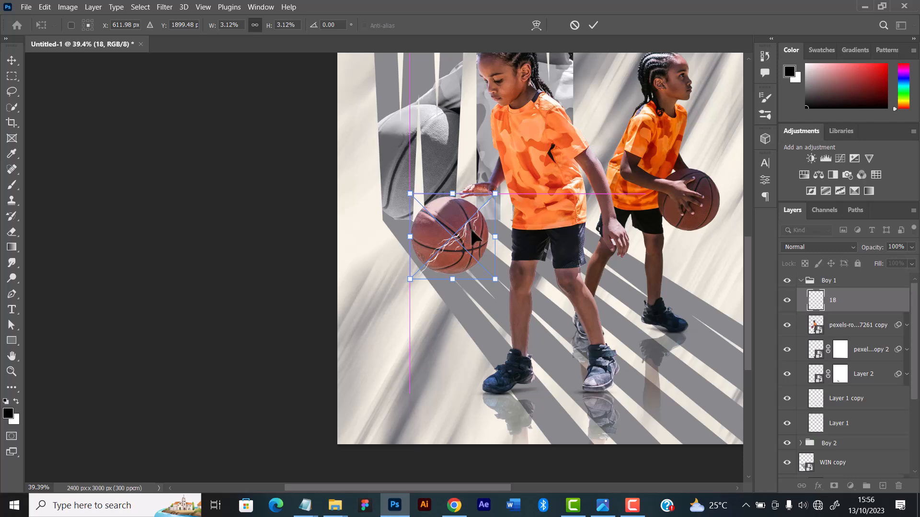
{"action": "left_click_drag", "start_coordinate": [510, 186], "coordinate": [504, 181]}
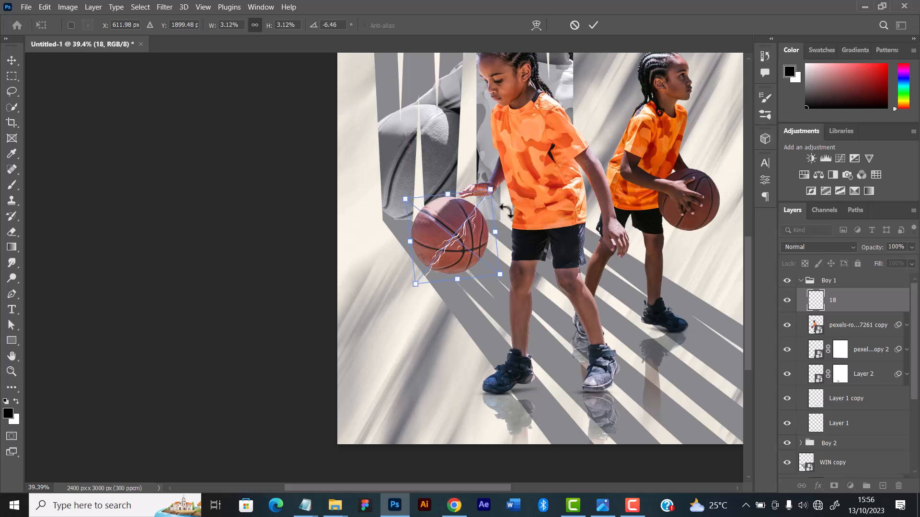
{"action": "scroll", "coordinate": [484, 234], "scroll_direction": "up", "scroll_amount": 3}
{"action": "scroll", "coordinate": [482, 231], "scroll_direction": "up", "scroll_amount": 4}
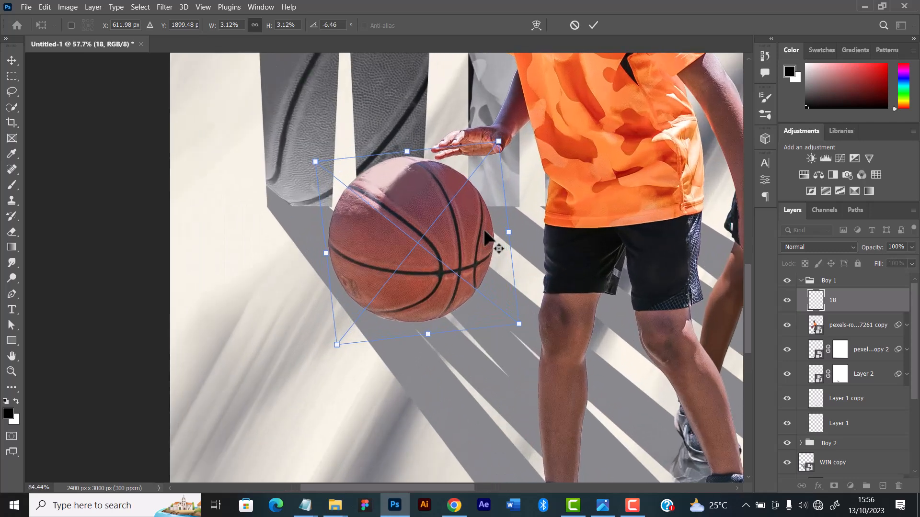
{"action": "key", "text": "Return"}
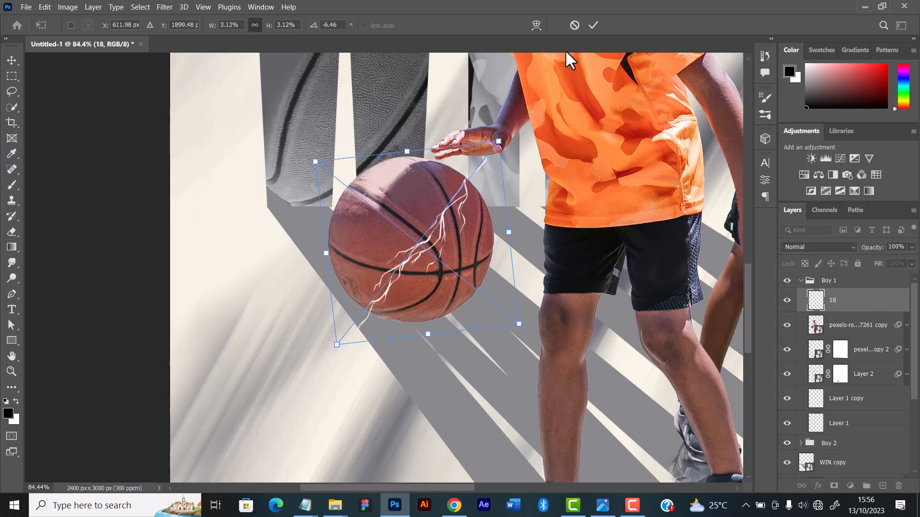
{"action": "left_click", "coordinate": [595, 25]}
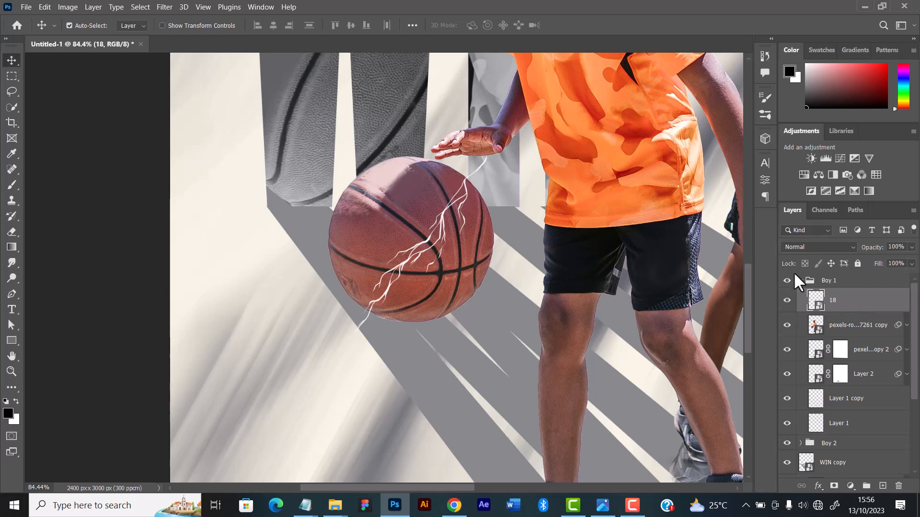
Add a layer mask to bolt 18 and brush away in black the bolt ends that extend beyond the ball
{"action": "left_click", "coordinate": [833, 486]}
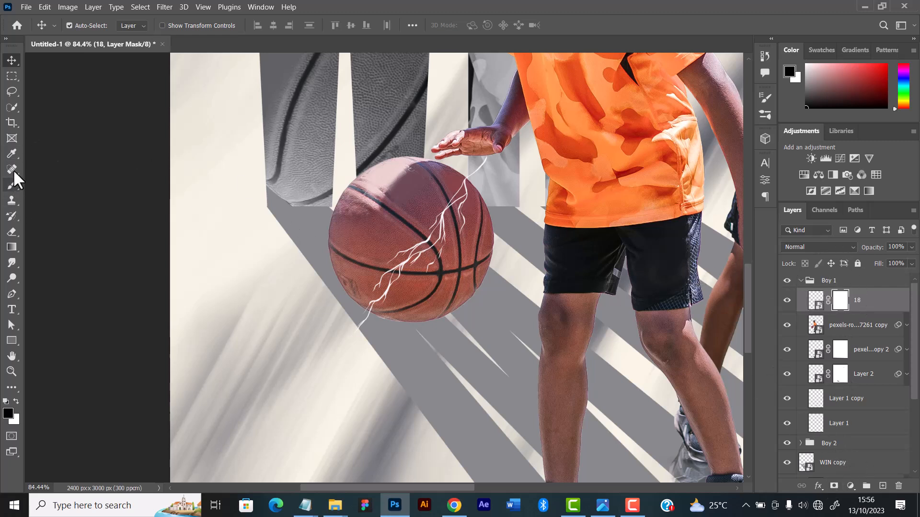
{"action": "left_click", "coordinate": [13, 186]}
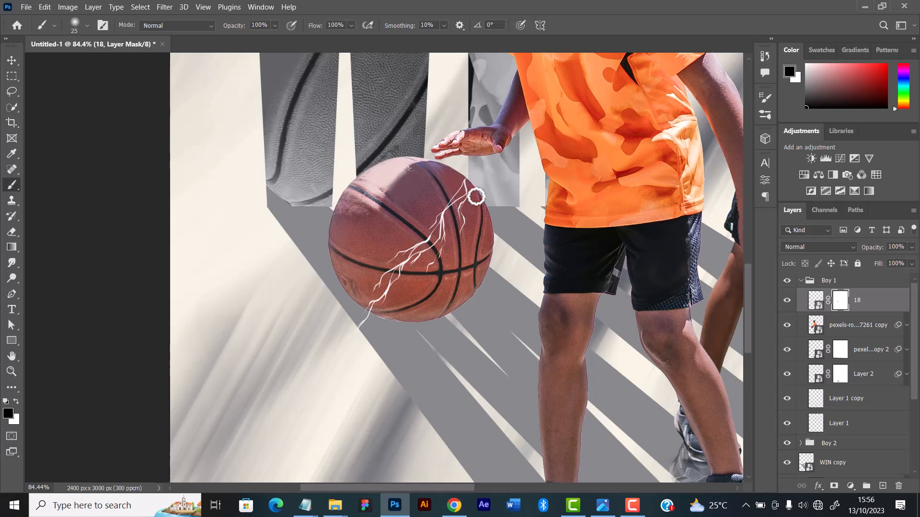
{"action": "left_click_drag", "start_coordinate": [370, 335], "coordinate": [358, 318]}
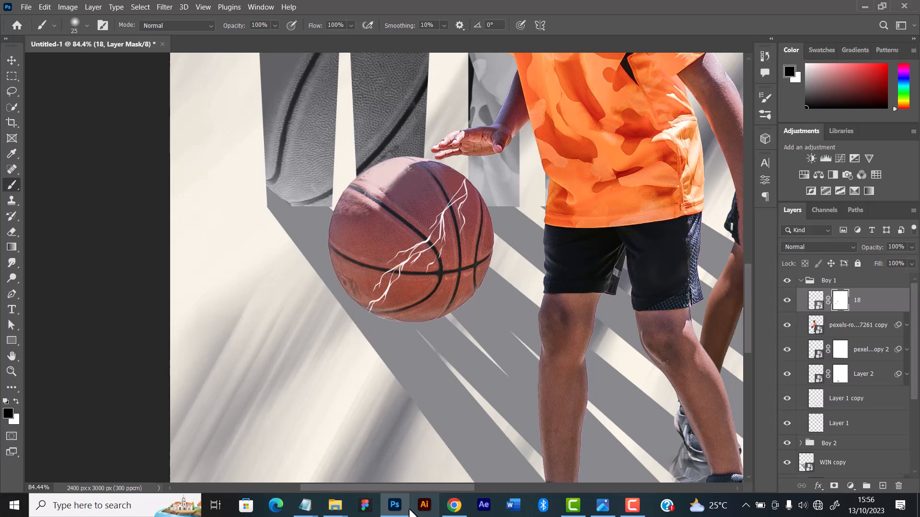
Switch to File Explorer, compare other electricity images, and bring image 16 into the Photoshop composition
{"action": "mouse_move", "coordinate": [336, 507]}
{"action": "left_click", "coordinate": [513, 454]}
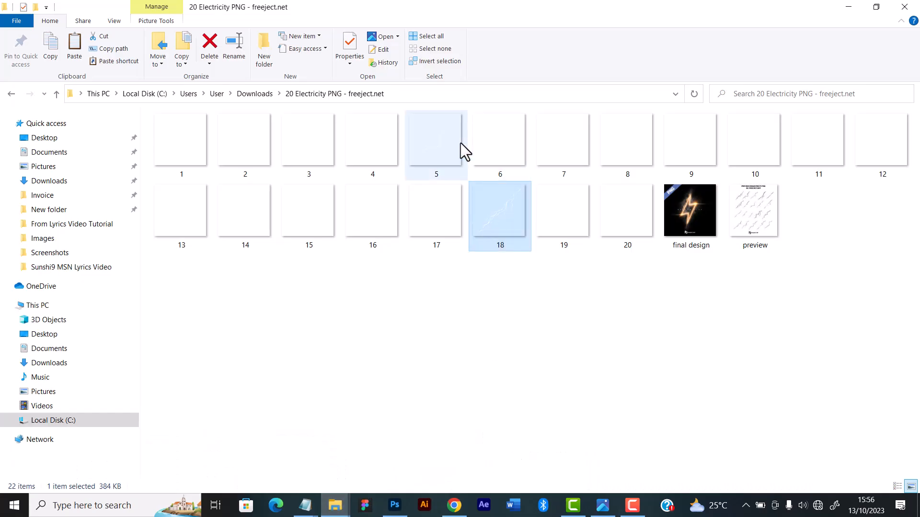
{"action": "left_click", "coordinate": [384, 142]}
{"action": "left_click", "coordinate": [303, 146]}
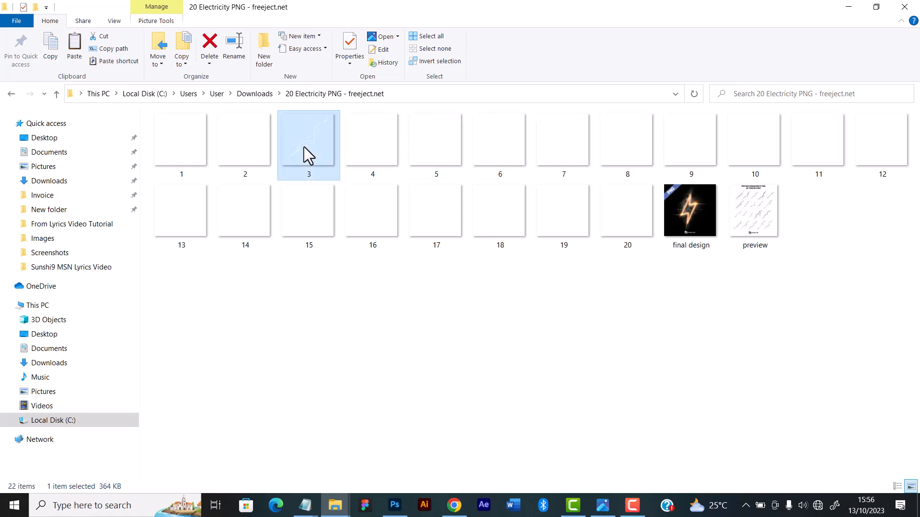
{"action": "left_click", "coordinate": [250, 134]}
{"action": "left_click", "coordinate": [234, 212]}
{"action": "left_click", "coordinate": [304, 216]}
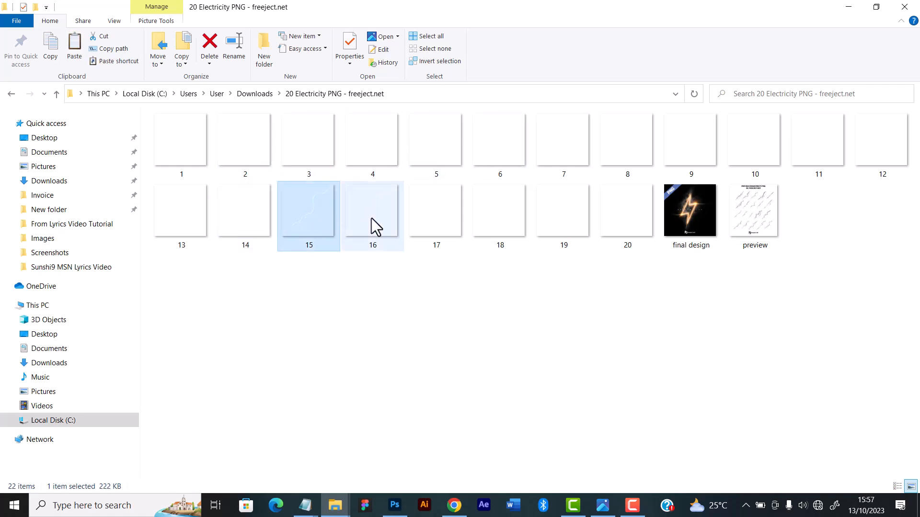
{"action": "left_click", "coordinate": [372, 218]}
{"action": "left_click", "coordinate": [415, 218]}
{"action": "left_click", "coordinate": [383, 215]}
{"action": "mouse_move", "coordinate": [378, 209]}
{"action": "left_mouse_down"}
{"action": "mouse_move", "coordinate": [454, 411]}
{"action": "mouse_move", "coordinate": [433, 468]}
{"action": "mouse_move", "coordinate": [395, 503]}
{"action": "mouse_move", "coordinate": [376, 405]}
{"action": "mouse_move", "coordinate": [390, 280]}
{"action": "mouse_move", "coordinate": [411, 254]}
{"action": "left_mouse_up"}
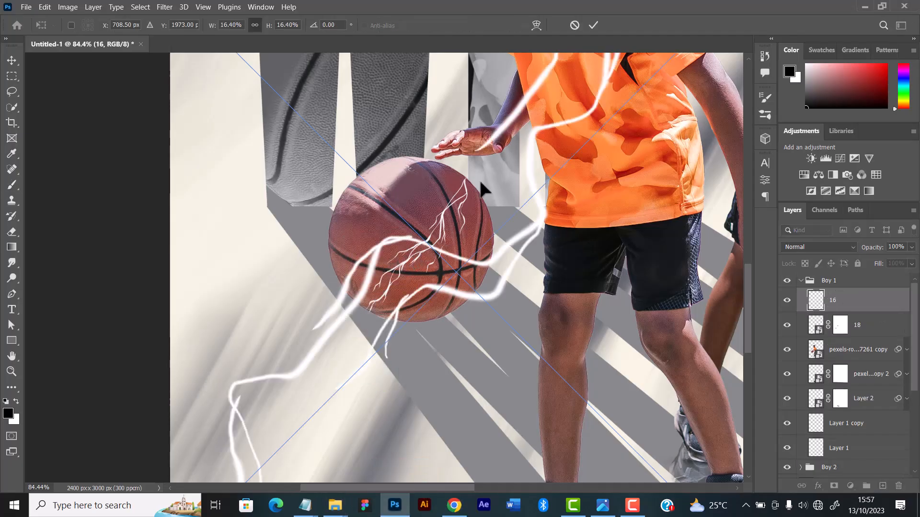
Scale bolt 16 to about 3.17%, rotate it about -36.36°, and position it over the basketball beside the first bolt
{"action": "scroll", "coordinate": [99, 257], "scroll_direction": "down", "scroll_amount": 5}
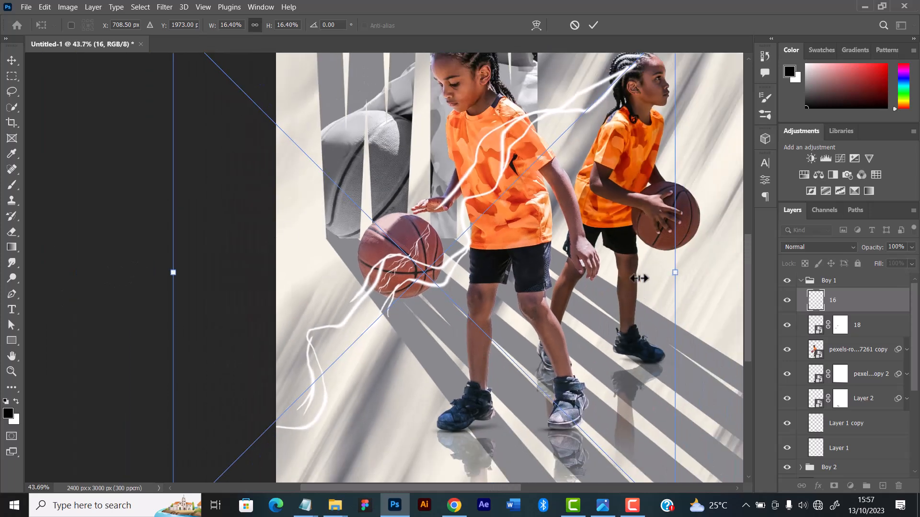
{"action": "left_click_drag", "start_coordinate": [638, 278], "coordinate": [350, 274]}
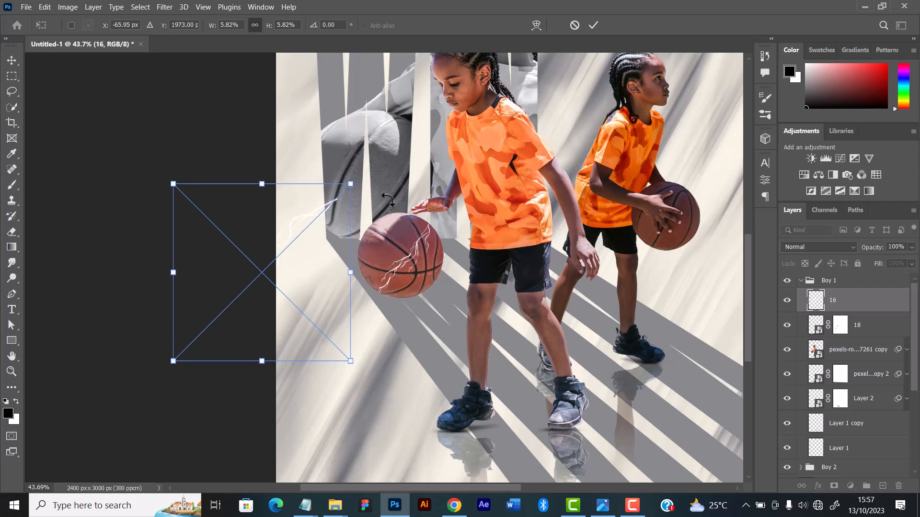
{"action": "left_click_drag", "start_coordinate": [389, 200], "coordinate": [296, 170]}
{"action": "left_click_drag", "start_coordinate": [302, 239], "coordinate": [444, 236]}
{"action": "left_click_drag", "start_coordinate": [452, 167], "coordinate": [401, 252]}
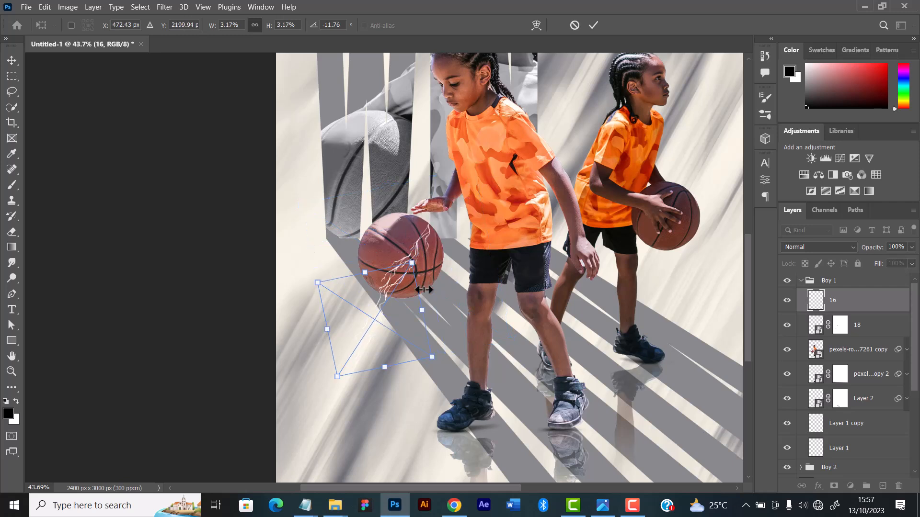
{"action": "left_click_drag", "start_coordinate": [406, 293], "coordinate": [416, 240]}
{"action": "left_click_drag", "start_coordinate": [444, 201], "coordinate": [407, 207]}
{"action": "left_click_drag", "start_coordinate": [409, 238], "coordinate": [412, 233]}
{"action": "scroll", "coordinate": [411, 231], "scroll_direction": "up", "scroll_amount": 2}
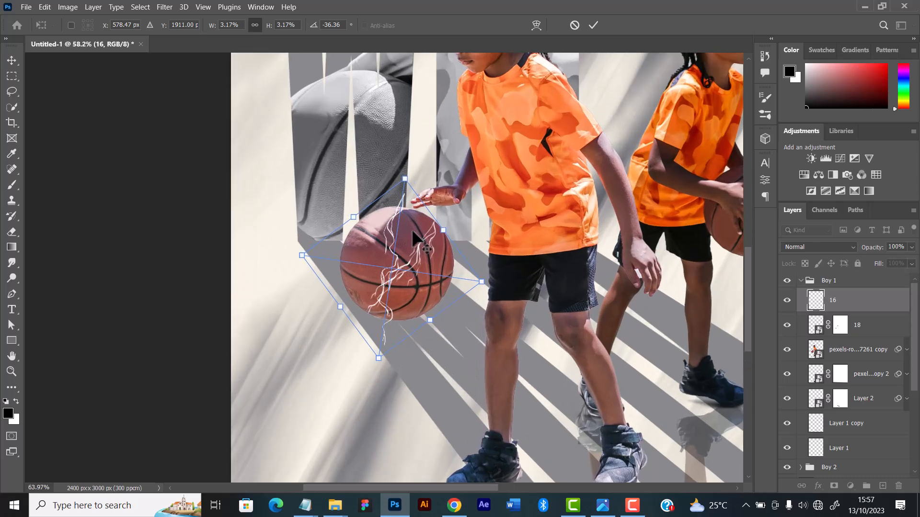
{"action": "scroll", "coordinate": [413, 236], "scroll_direction": "up", "scroll_amount": 3}
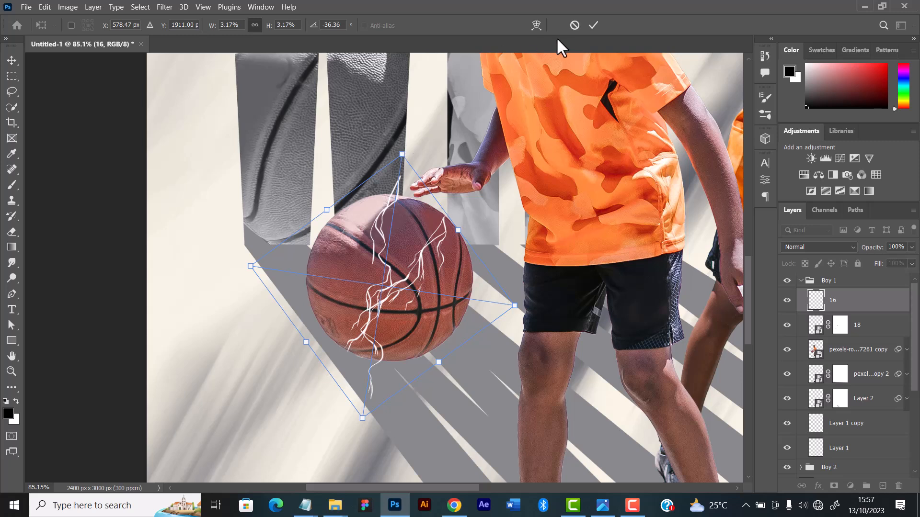
{"action": "left_click", "coordinate": [593, 25]}
Add a layer mask to bolt 16 and brush away its ends outside the ball's outline
{"action": "key", "text": "b"}
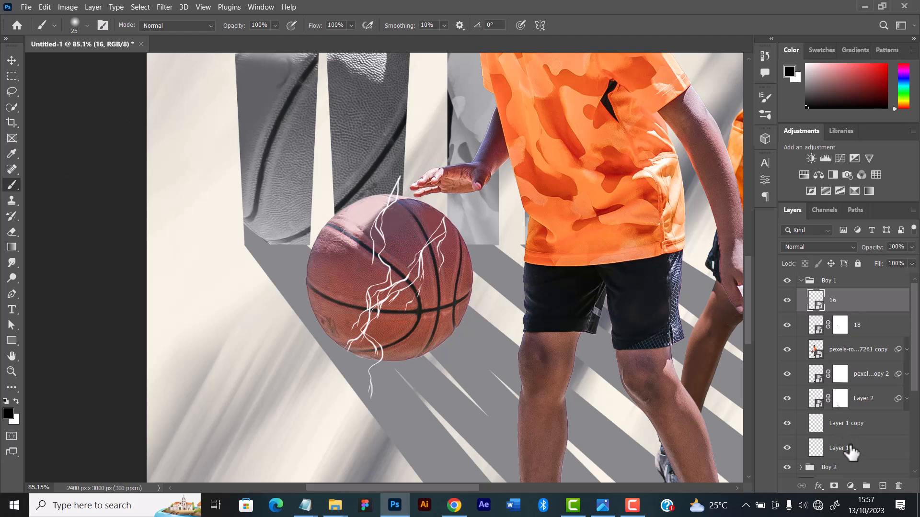
{"action": "left_click", "coordinate": [835, 486]}
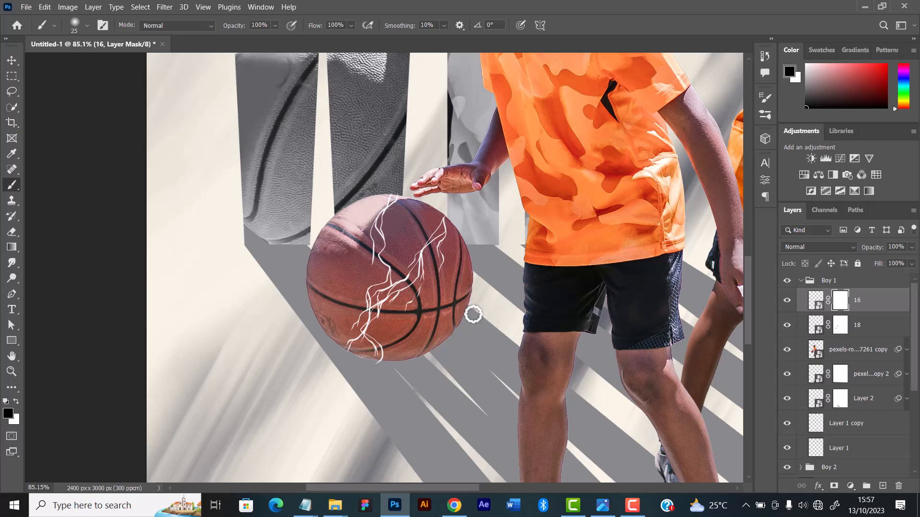
Switch to File Explorer and bring electricity images 18, 19 and 20 together into the Photoshop composition at their default placement
{"action": "mouse_move", "coordinate": [344, 514]}
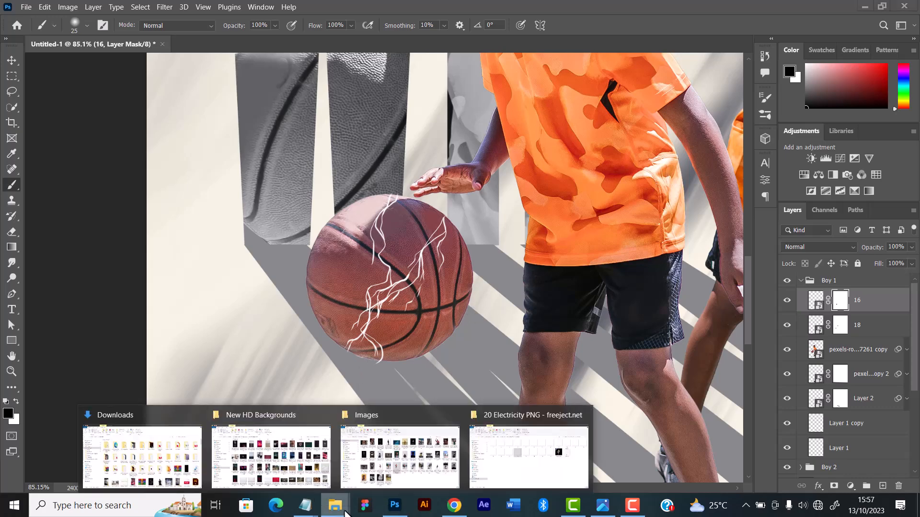
{"action": "left_click", "coordinate": [546, 460]}
{"action": "left_click", "coordinate": [504, 213]}
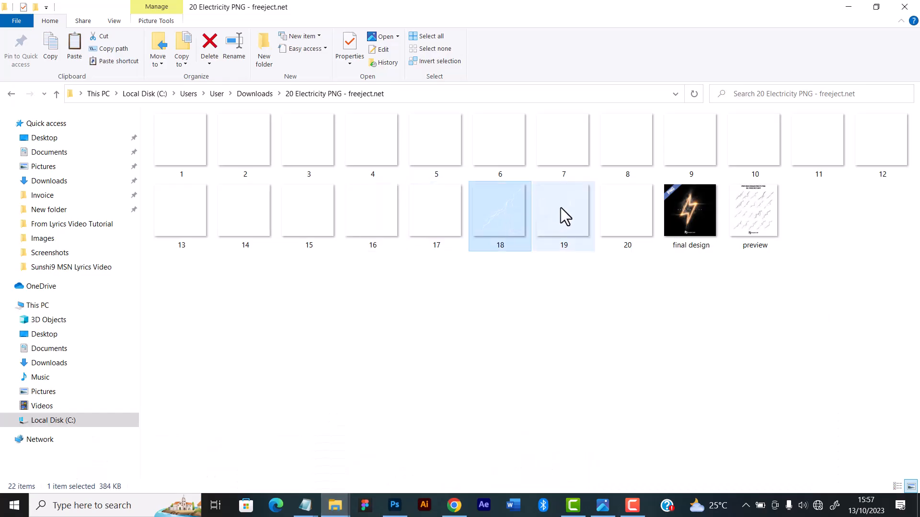
{"action": "left_click", "coordinate": [618, 225], "text": "shift"}
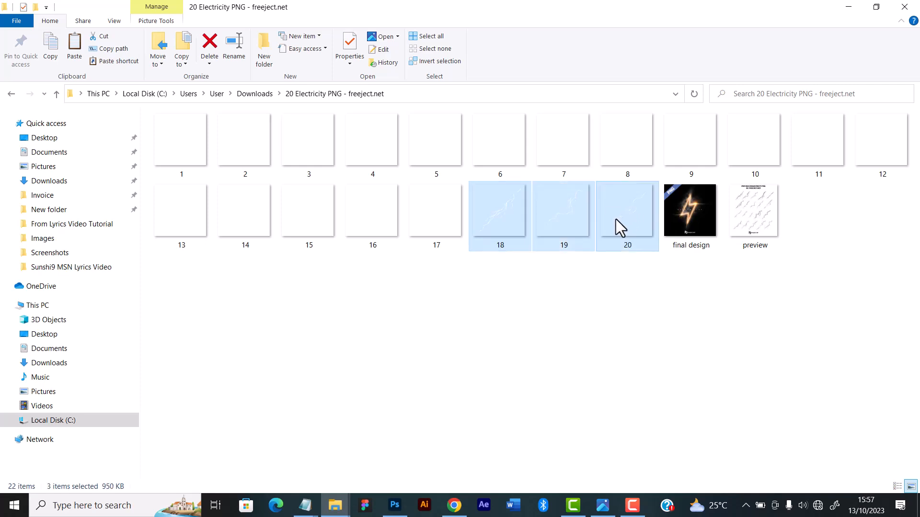
{"action": "left_click_drag", "start_coordinate": [597, 270], "coordinate": [331, 277]}
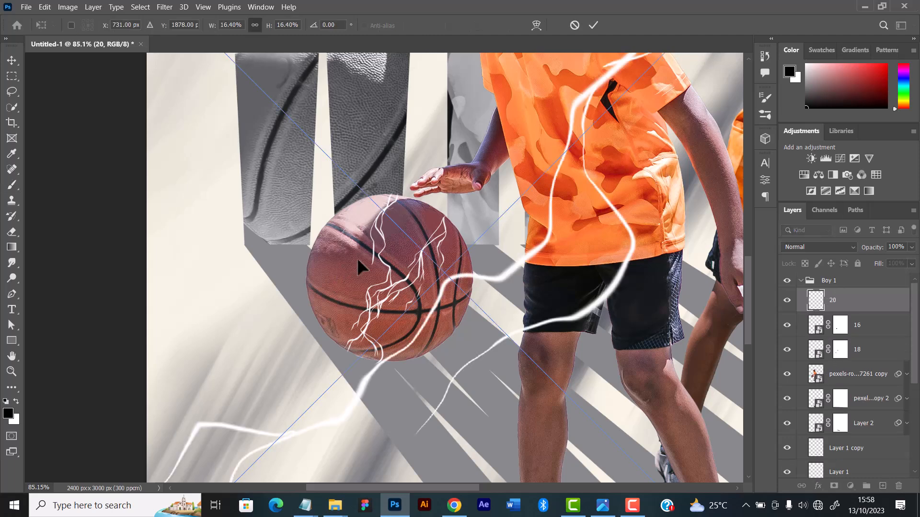
{"action": "scroll", "coordinate": [357, 258], "scroll_direction": "down", "scroll_amount": 5}
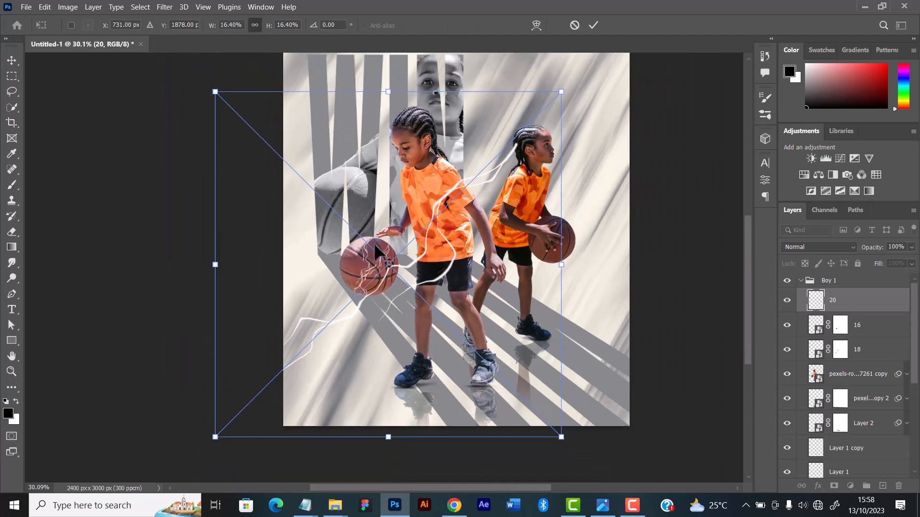
{"action": "left_click", "coordinate": [594, 24]}
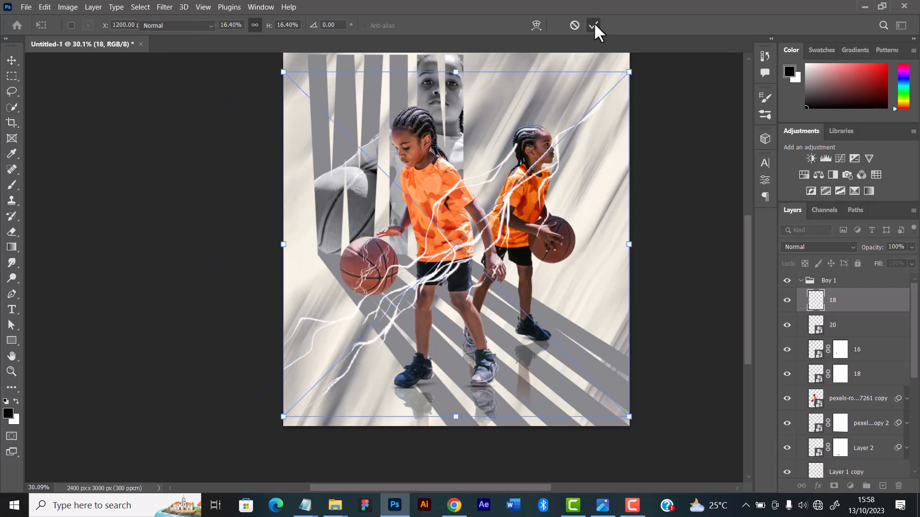
{"action": "left_click", "coordinate": [593, 23]}
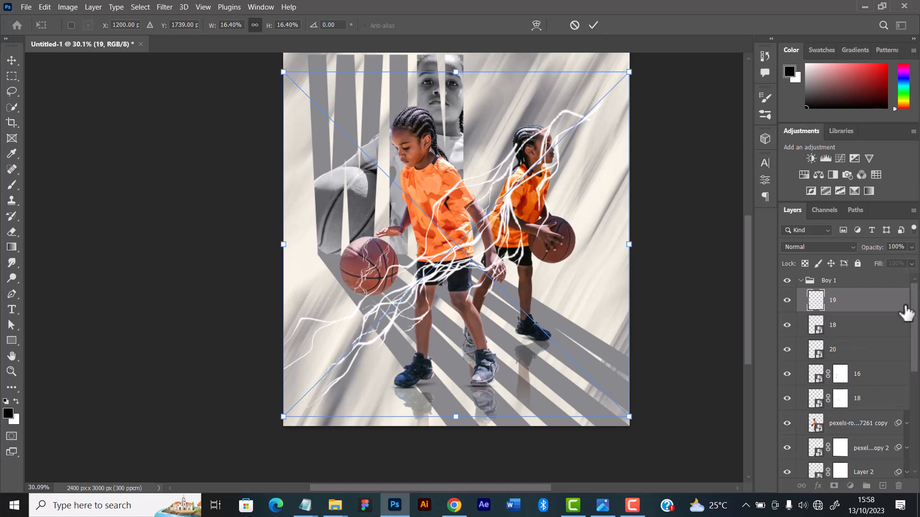
{"action": "key", "text": "b"}
Select layers 18, 19 and 20 together, scale them to about 22.26%, rotate them about -38.68°, and place them along the ball's outer side
{"action": "left_click", "coordinate": [855, 353], "text": "shift"}
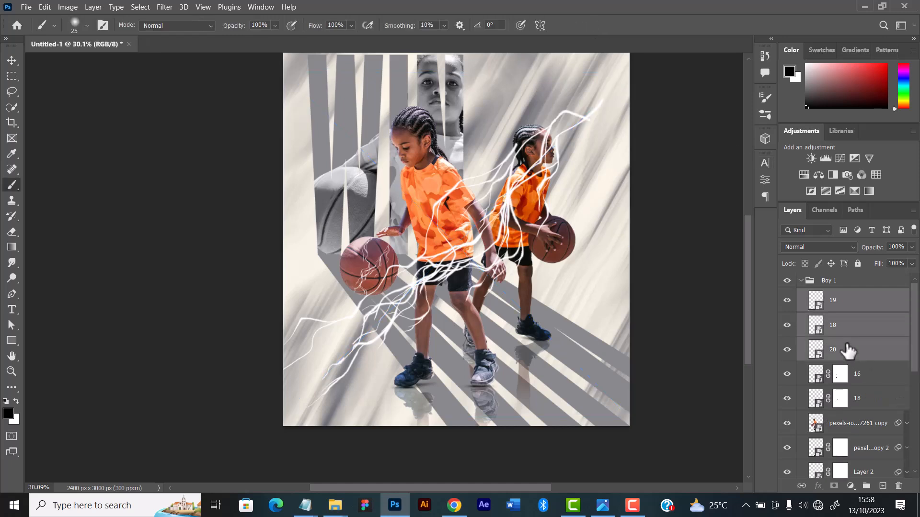
{"action": "key", "text": "ctrl+t"}
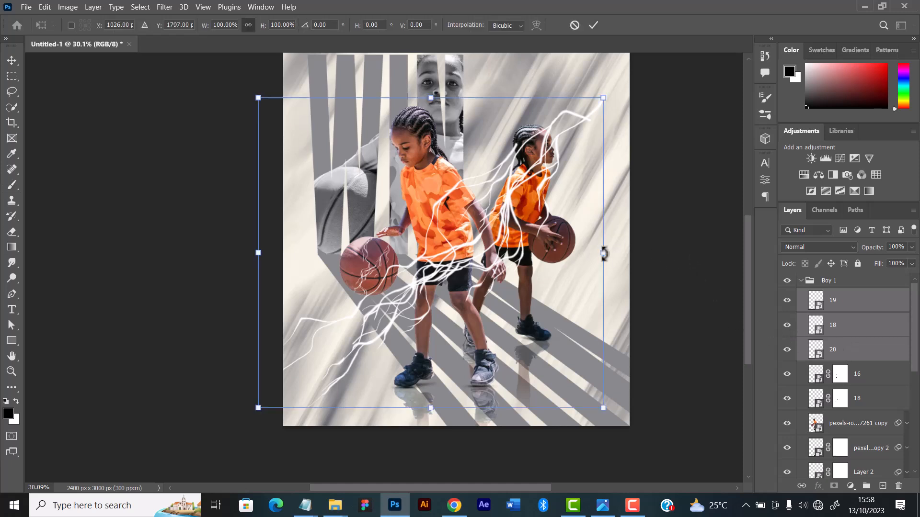
{"action": "left_click_drag", "start_coordinate": [604, 99], "coordinate": [401, 279]}
{"action": "left_click_drag", "start_coordinate": [367, 331], "coordinate": [379, 265]}
{"action": "left_click_drag", "start_coordinate": [414, 214], "coordinate": [347, 258]}
{"action": "left_click_drag", "start_coordinate": [320, 304], "coordinate": [338, 277]}
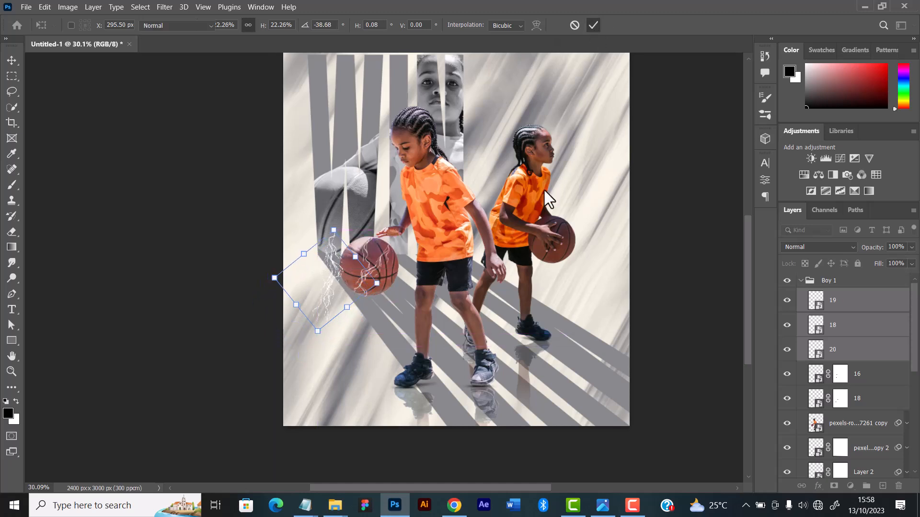
Commit the group transform, then spread bolts 18, 19 and 20 individually across the front player's ball, rotating them to follow its surface
{"action": "key", "text": "Return"}
{"action": "key", "text": "b"}
{"action": "scroll", "coordinate": [386, 268], "scroll_direction": "up", "scroll_amount": 4}
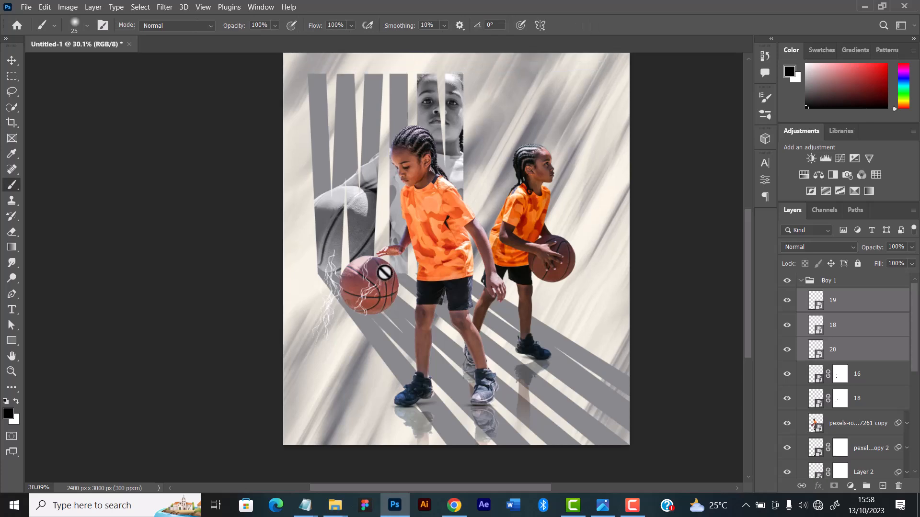
{"action": "scroll", "coordinate": [387, 271], "scroll_direction": "up", "scroll_amount": 3}
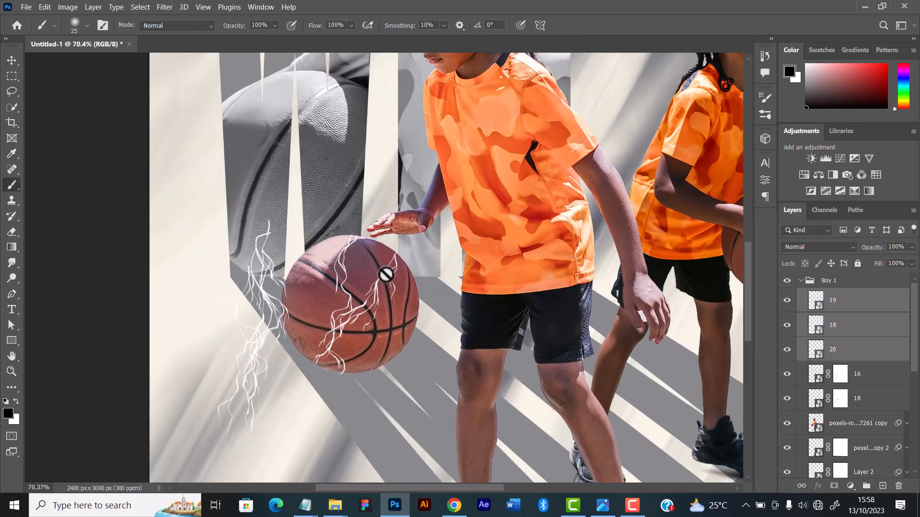
{"action": "left_click", "coordinate": [12, 57]}
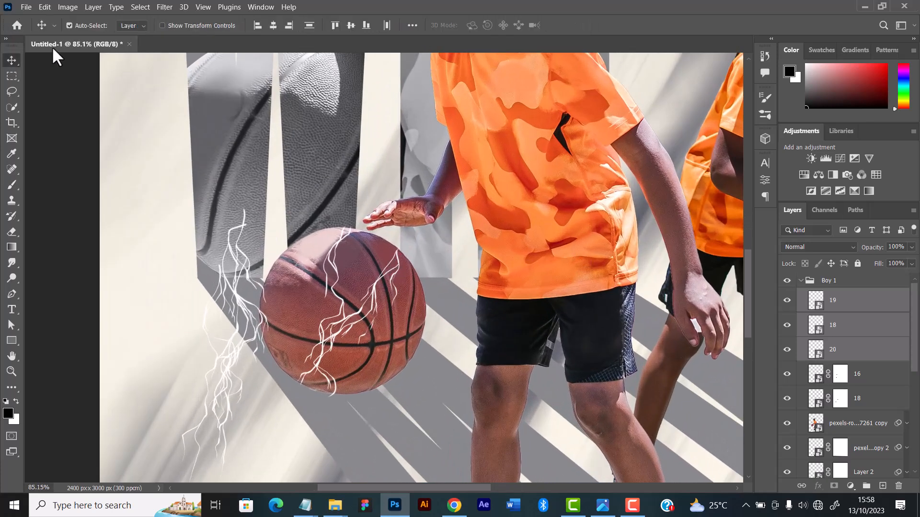
{"action": "scroll", "coordinate": [324, 259], "scroll_direction": "up", "scroll_amount": 2}
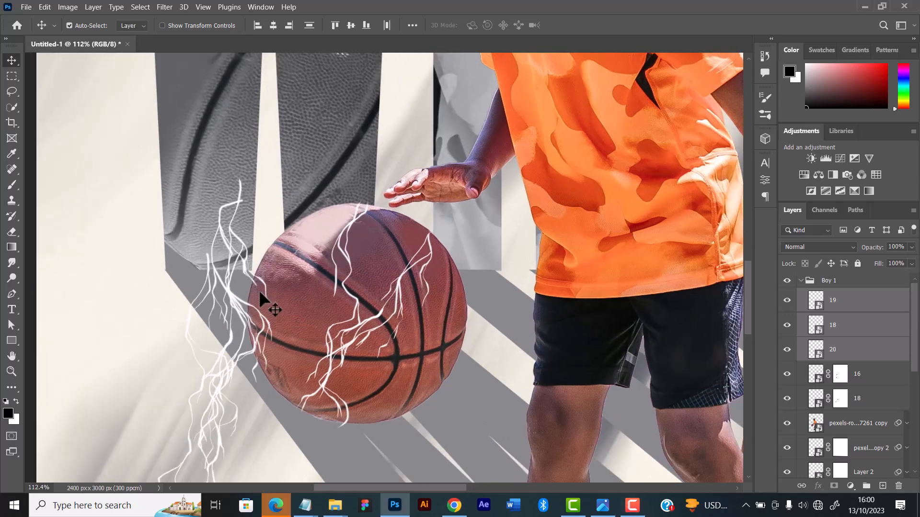
{"action": "left_click_drag", "start_coordinate": [239, 287], "coordinate": [309, 254]}
{"action": "left_click_drag", "start_coordinate": [240, 317], "coordinate": [285, 285]}
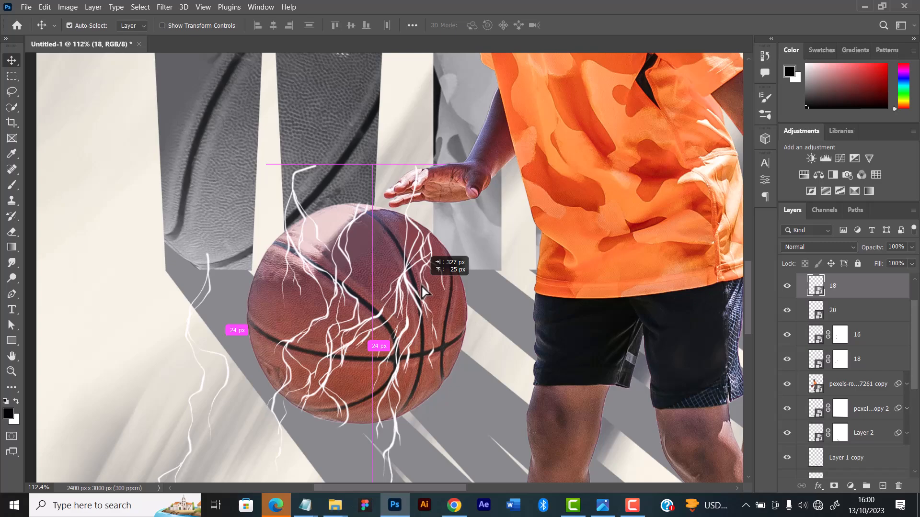
{"action": "left_click_drag", "start_coordinate": [421, 286], "coordinate": [554, 208]}
{"action": "left_click", "coordinate": [594, 25]}
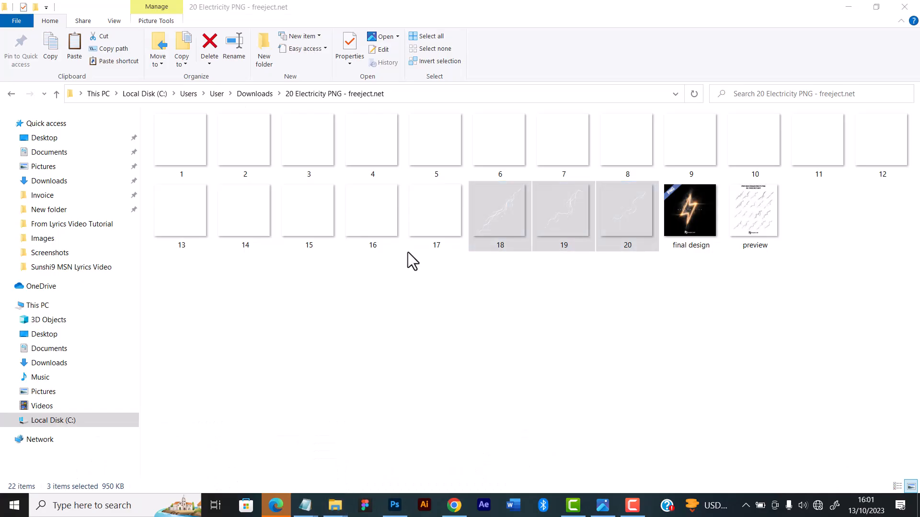
Bring electricity image 10 into the composition, shrink it to the ball's size and position it over the front player's ball
{"action": "left_click_drag", "start_coordinate": [755, 139], "coordinate": [401, 477]}
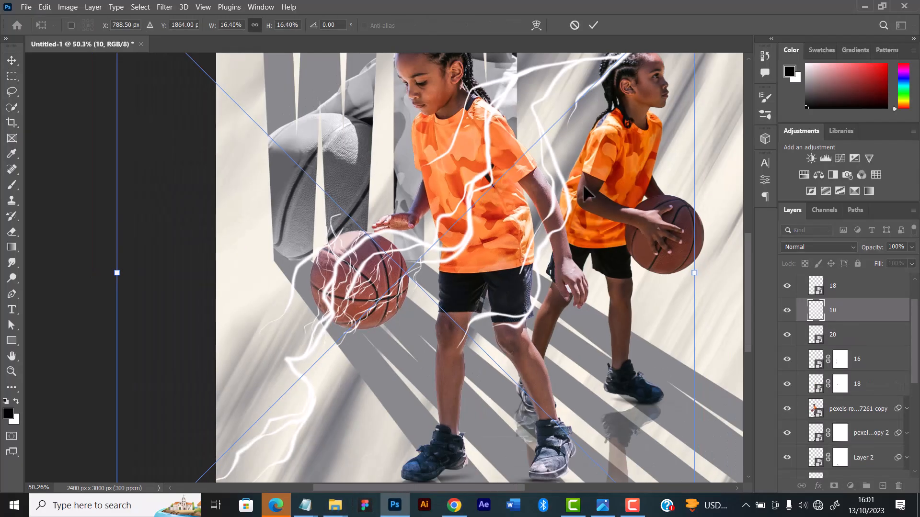
{"action": "mouse_move", "coordinate": [255, 258]}
{"action": "left_mouse_down"}
{"action": "mouse_move", "coordinate": [383, 270]}
{"action": "mouse_move", "coordinate": [393, 256]}
{"action": "left_mouse_up"}
{"action": "mouse_move", "coordinate": [419, 150]}
{"action": "left_mouse_down"}
{"action": "mouse_move", "coordinate": [390, 256]}
{"action": "mouse_move", "coordinate": [405, 252]}
{"action": "mouse_move", "coordinate": [399, 203]}
{"action": "left_mouse_up"}
{"action": "left_click", "coordinate": [593, 26]}
Add a layer mask to bolt 10 and brush away its ends outside the ball with a 45-pixel brush
{"action": "left_click", "coordinate": [834, 486]}
{"action": "key", "text": "b"}
{"action": "key", "text": "bracketright"}
{"action": "key", "text": "bracketright"}
{"action": "key", "text": "bracketright"}
{"action": "key", "text": "bracketright"}
Add layer masks to bolt 20 and the upper bolt 18, and brush away their ends outside the front ball
{"action": "left_click", "coordinate": [807, 338]}
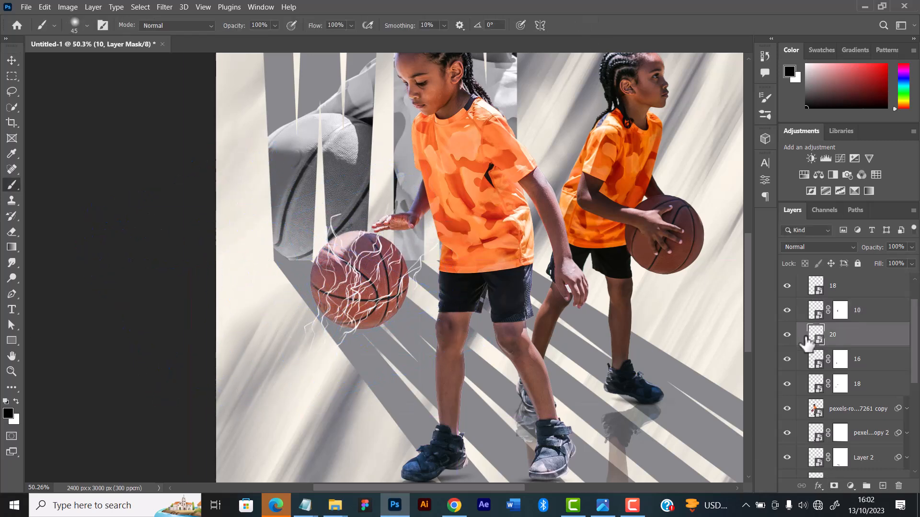
{"action": "left_click", "coordinate": [835, 486]}
{"action": "left_click_drag", "start_coordinate": [314, 317], "coordinate": [309, 345]}
{"action": "left_click", "coordinate": [816, 286]}
{"action": "left_click", "coordinate": [835, 486]}
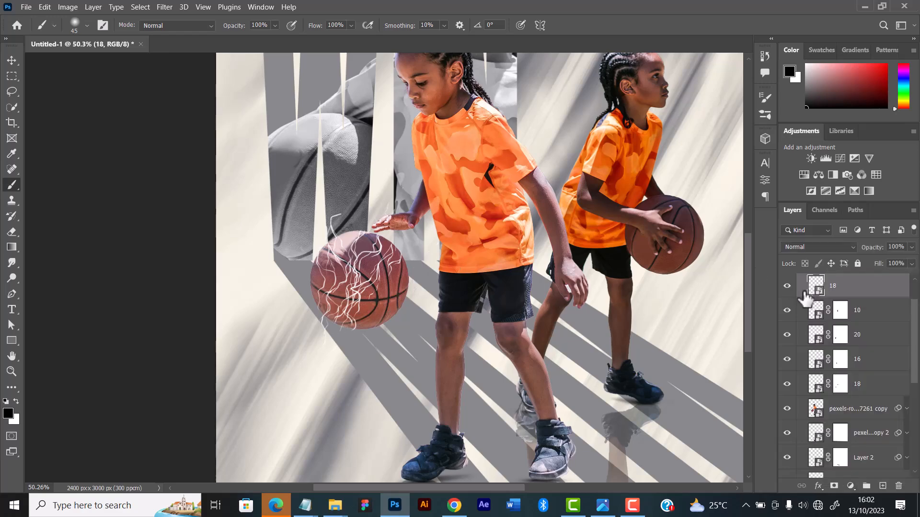
{"action": "scroll", "coordinate": [848, 365], "scroll_direction": "up", "scroll_amount": 2}
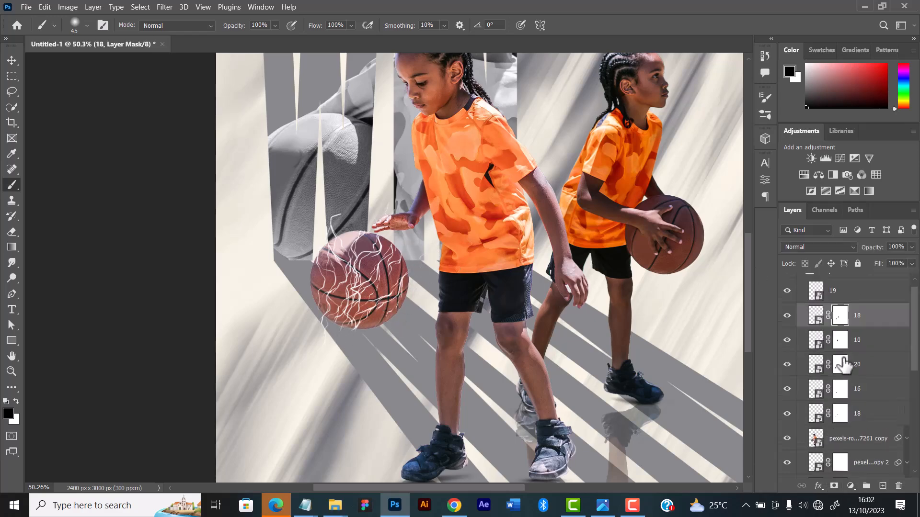
Add a layer mask to bolt 19 and brush away its upper and lower ends outside the front ball
{"action": "left_click", "coordinate": [802, 303]}
{"action": "left_click", "coordinate": [834, 486]}
{"action": "left_click_drag", "start_coordinate": [339, 215], "coordinate": [326, 237]}
{"action": "left_click_drag", "start_coordinate": [354, 350], "coordinate": [324, 338]}
Examine the masked bolts on the front ball up close, checking layers 18 and 10 for stray ends
{"action": "key", "text": "v"}
{"action": "scroll", "coordinate": [479, 226], "scroll_direction": "up", "scroll_amount": 1}
{"action": "scroll", "coordinate": [479, 225], "scroll_direction": "up", "scroll_amount": 4}
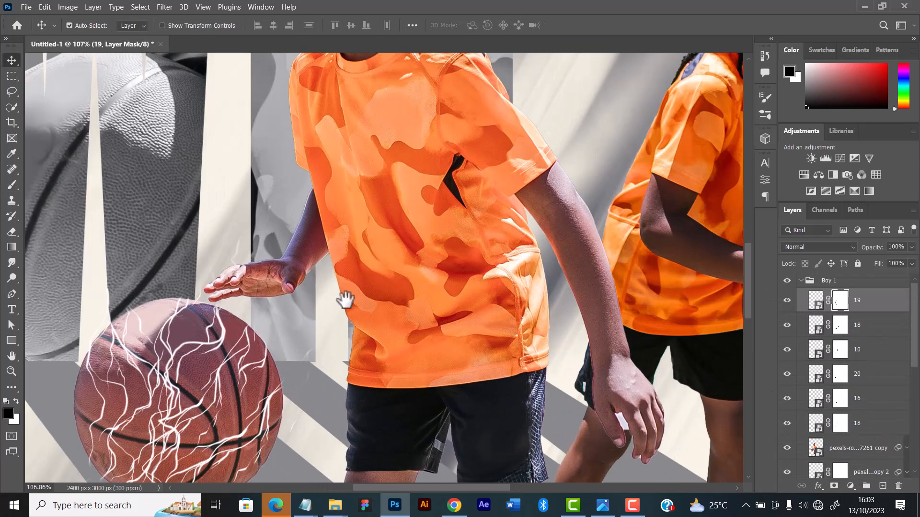
{"action": "left_click_drag", "start_coordinate": [345, 302], "coordinate": [390, 257]}
{"action": "left_click", "coordinate": [801, 325]}
{"action": "left_click", "coordinate": [12, 185]}
{"action": "left_click", "coordinate": [810, 350]}
{"action": "left_click", "coordinate": [789, 350]}
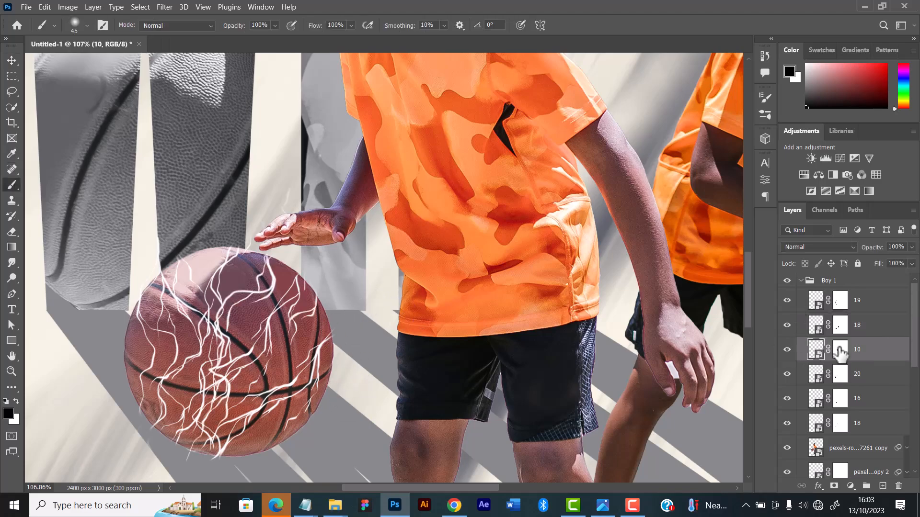
Place electricity image 3 over the front ball at about 2.64% scale and -88.88° rotation, and mask its ends outside the ball
{"action": "scroll", "coordinate": [256, 236], "scroll_direction": "down", "scroll_amount": 4}
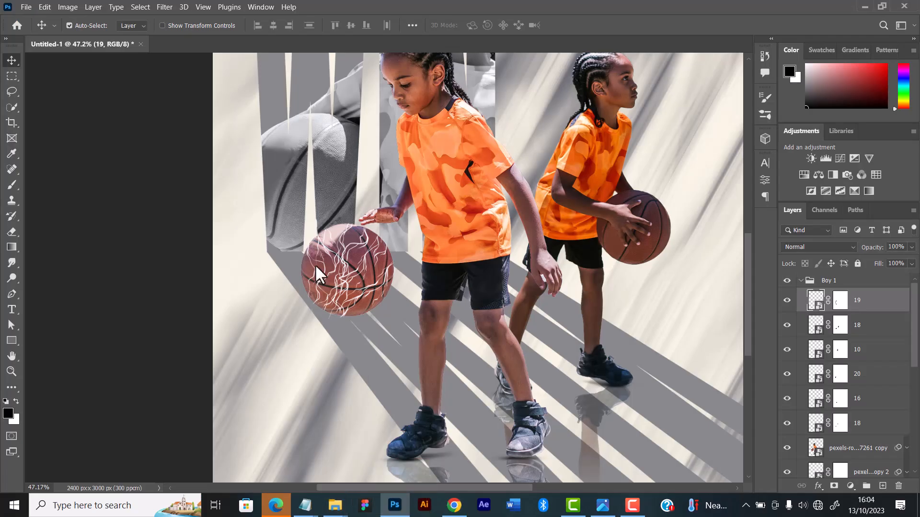
{"action": "mouse_move", "coordinate": [315, 264]}
{"action": "left_mouse_down"}
{"action": "mouse_move", "coordinate": [686, 225]}
{"action": "mouse_move", "coordinate": [269, 201]}
{"action": "mouse_move", "coordinate": [320, 281]}
{"action": "left_mouse_up"}
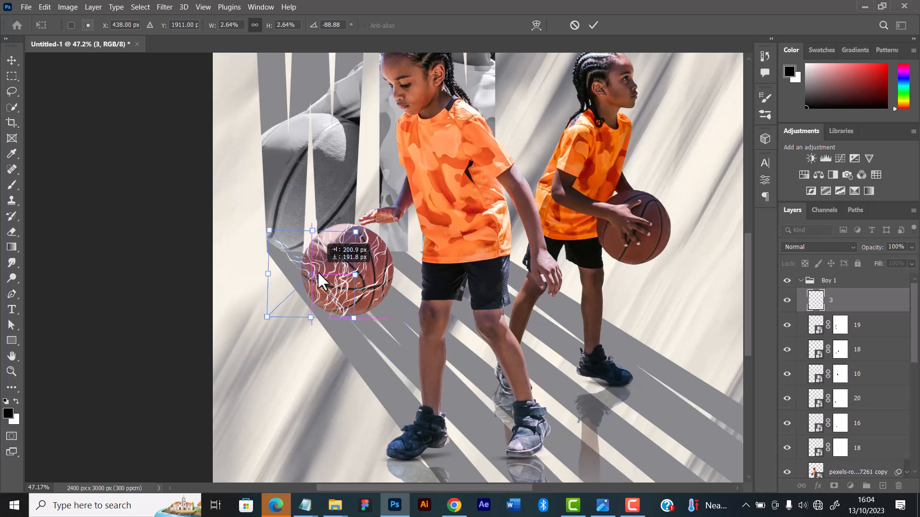
{"action": "key", "text": "Return"}
{"action": "left_click", "coordinate": [12, 185]}
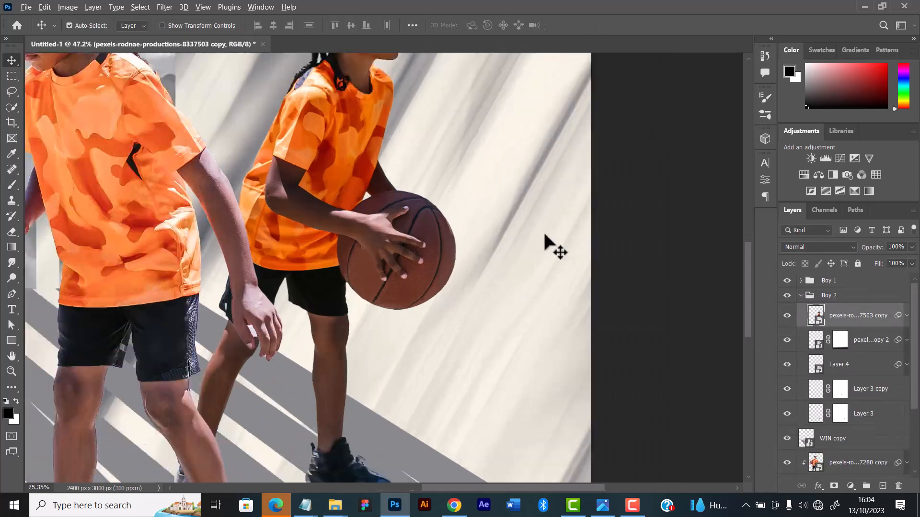
Place electricity image 16 in the Boy 2 group over the rear player's ball, scaled to about 2.72% and rotated about -14.84°
{"action": "scroll", "coordinate": [550, 247], "scroll_direction": "up", "scroll_amount": 3}
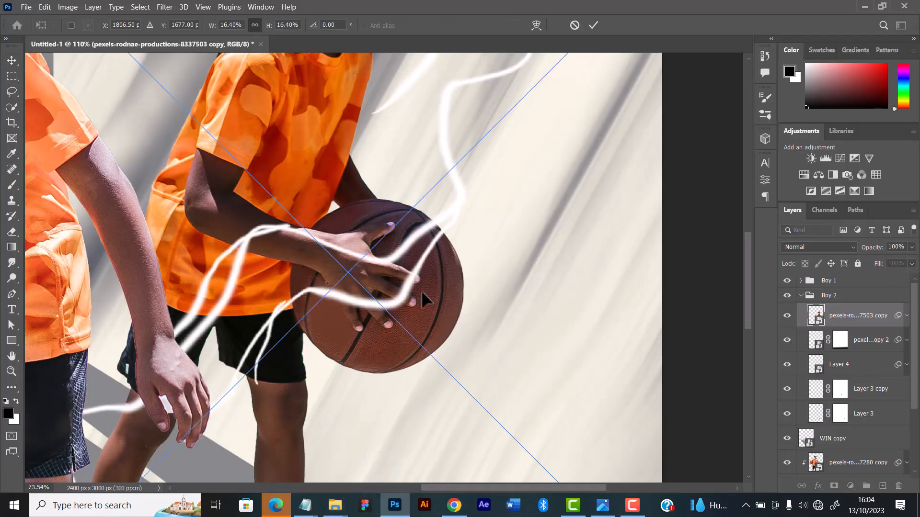
{"action": "scroll", "coordinate": [422, 293], "scroll_direction": "down", "scroll_amount": 5}
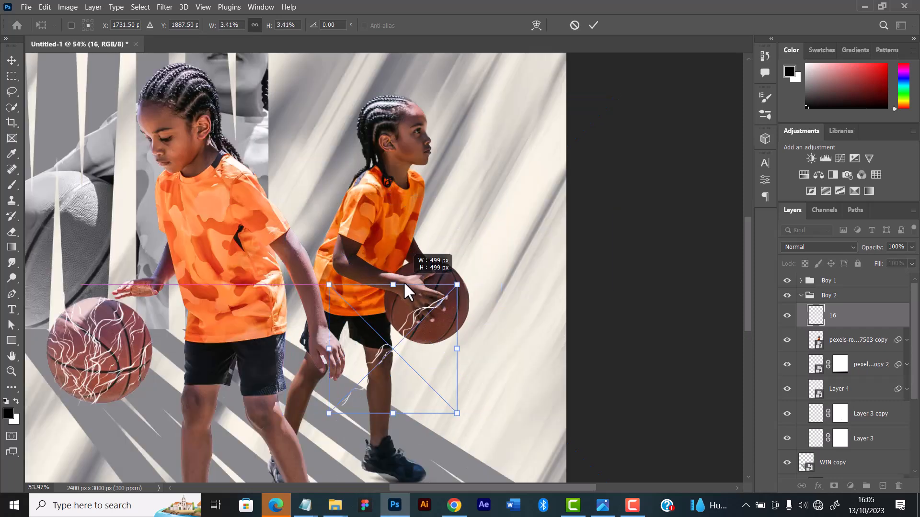
{"action": "scroll", "coordinate": [404, 281], "scroll_direction": "up", "scroll_amount": 3}
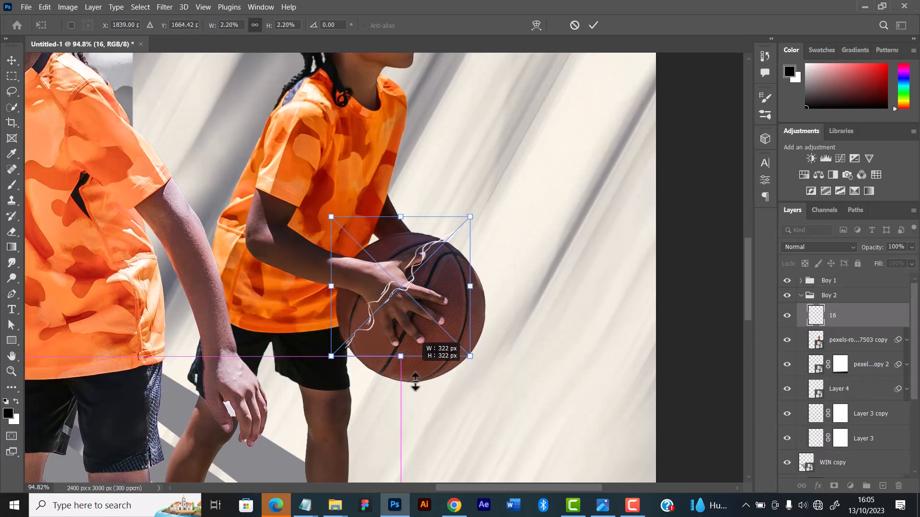
{"action": "left_click_drag", "start_coordinate": [411, 380], "coordinate": [427, 394]}
{"action": "left_click_drag", "start_coordinate": [493, 210], "coordinate": [510, 222]}
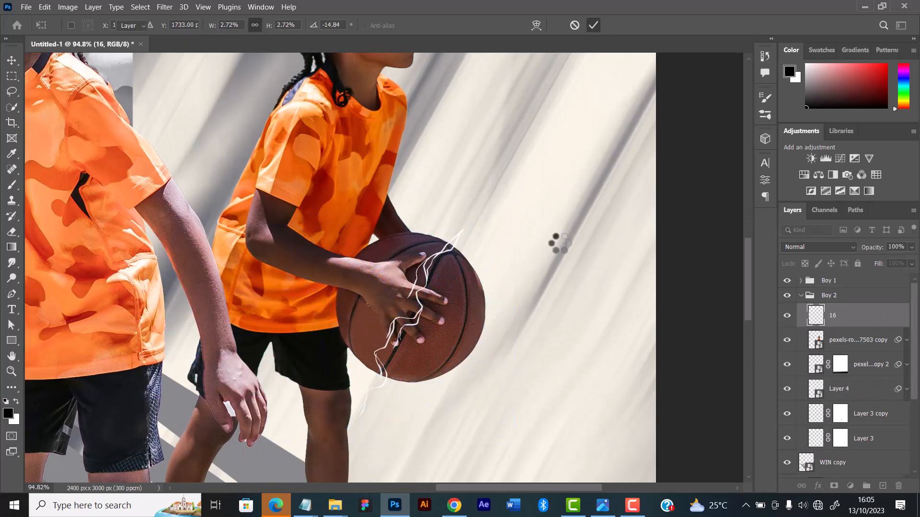
Add a layer mask to bolt 16 in Boy 2 and brush away both ends outside the rear ball
{"action": "left_click", "coordinate": [834, 486]}
{"action": "key", "text": "b"}
{"action": "left_click_drag", "start_coordinate": [457, 232], "coordinate": [464, 238]}
{"action": "left_click_drag", "start_coordinate": [355, 405], "coordinate": [382, 392]}
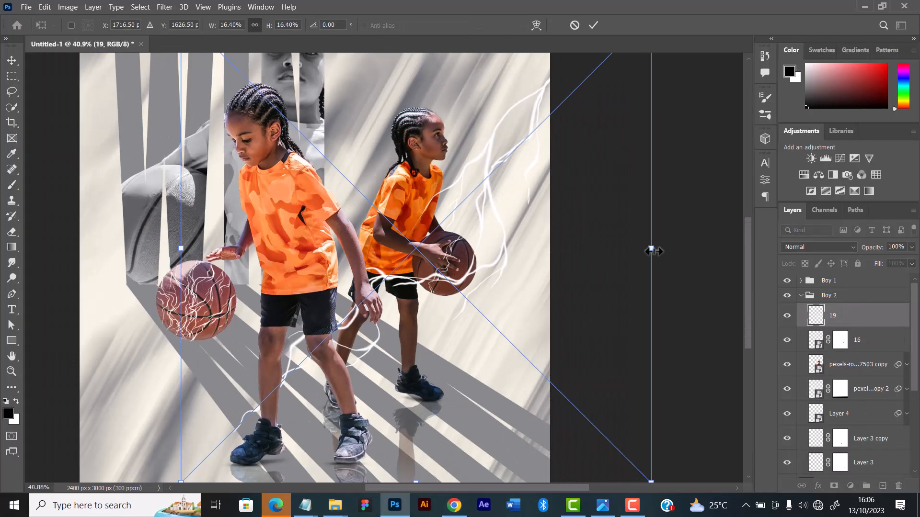
Place electricity image 19 over the rear ball, scaled down and angled beside bolt 16, and add a layer mask for brushing
{"action": "left_click_drag", "start_coordinate": [653, 249], "coordinate": [515, 267]}
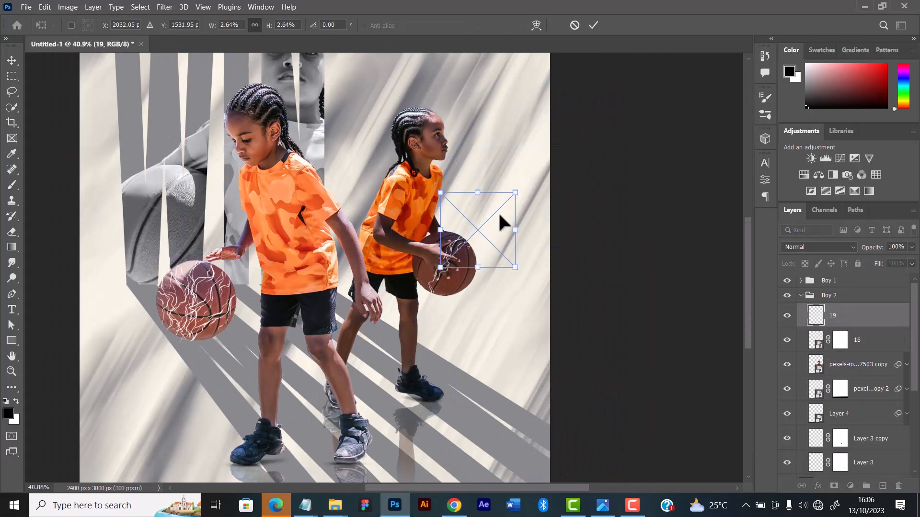
{"action": "left_click_drag", "start_coordinate": [499, 216], "coordinate": [465, 263]}
{"action": "left_click_drag", "start_coordinate": [497, 236], "coordinate": [490, 225]}
{"action": "scroll", "coordinate": [490, 225], "scroll_direction": "up", "scroll_amount": 5}
{"action": "left_click_drag", "start_coordinate": [443, 292], "coordinate": [454, 286]}
{"action": "left_click", "coordinate": [593, 25]}
{"action": "left_click", "coordinate": [835, 486]}
{"action": "key", "text": "b"}
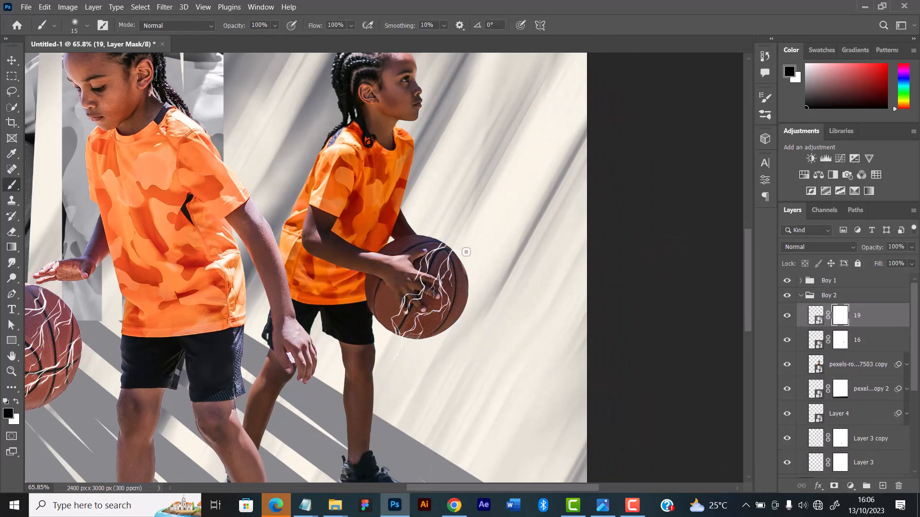
Bring in electricity image 13, scale it down to the rear ball's size, and position it over the ball's inner side
{"action": "left_click", "coordinate": [336, 506]}
{"action": "left_click", "coordinate": [312, 218]}
{"action": "left_click_drag", "start_coordinate": [180, 213], "coordinate": [450, 287]}
{"action": "left_click_drag", "start_coordinate": [690, 271], "coordinate": [257, 278]}
{"action": "left_click_drag", "start_coordinate": [137, 282], "coordinate": [495, 270]}
{"action": "left_click_drag", "start_coordinate": [598, 112], "coordinate": [379, 234]}
{"action": "left_click_drag", "start_coordinate": [399, 338], "coordinate": [442, 261]}
{"action": "left_click_drag", "start_coordinate": [425, 177], "coordinate": [412, 226]}
{"action": "left_click_drag", "start_coordinate": [403, 296], "coordinate": [408, 272]}
{"action": "left_click", "coordinate": [593, 26]}
Add a layer mask to bolt 13 and brush away its ends outside the rear ball
{"action": "scroll", "coordinate": [461, 290], "scroll_direction": "up", "scroll_amount": 4}
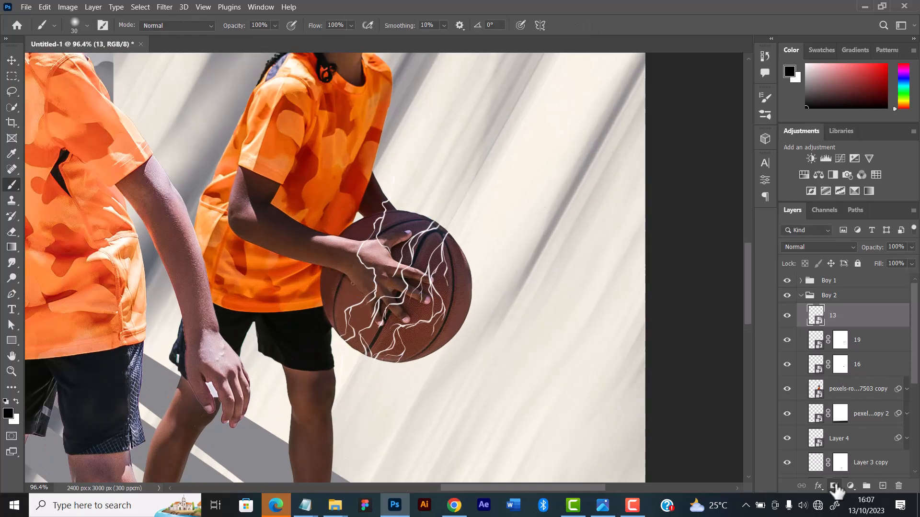
{"action": "left_click", "coordinate": [834, 485]}
{"action": "left_click_drag", "start_coordinate": [338, 336], "coordinate": [335, 345]}
Place a second electricity image 19 along the rear ball's outer side, scaled to about 2.23% and rotated about -5.62°
{"action": "left_click", "coordinate": [336, 505]}
{"action": "left_click", "coordinate": [534, 451]}
{"action": "left_click_drag", "start_coordinate": [565, 213], "coordinate": [429, 301]}
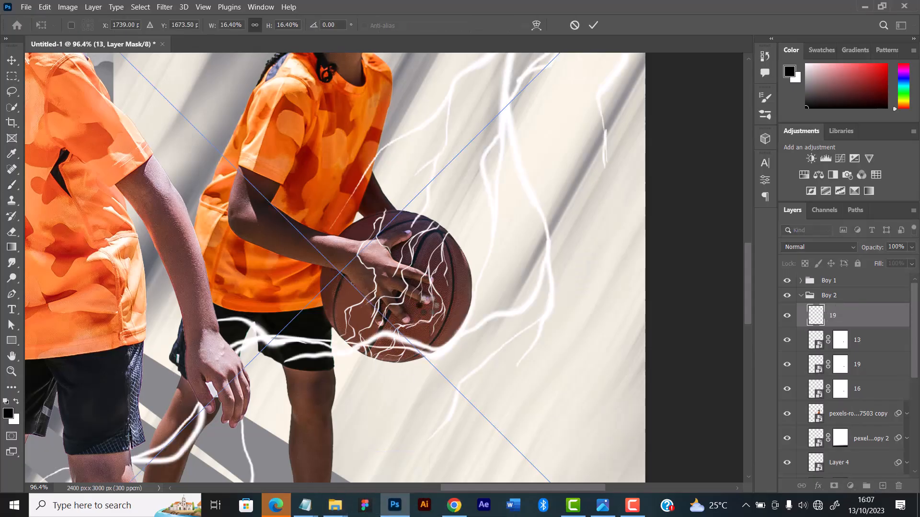
{"action": "scroll", "coordinate": [429, 302], "scroll_direction": "down", "scroll_amount": 4}
{"action": "left_click_drag", "start_coordinate": [676, 287], "coordinate": [333, 288]}
{"action": "left_click_drag", "start_coordinate": [268, 290], "coordinate": [450, 301]}
{"action": "left_click_drag", "start_coordinate": [408, 405], "coordinate": [423, 291]}
{"action": "left_click_drag", "start_coordinate": [413, 253], "coordinate": [438, 319]}
{"action": "left_click_drag", "start_coordinate": [482, 261], "coordinate": [457, 283]}
{"action": "left_click_drag", "start_coordinate": [466, 280], "coordinate": [453, 269]}
{"action": "left_click_drag", "start_coordinate": [418, 308], "coordinate": [429, 300]}
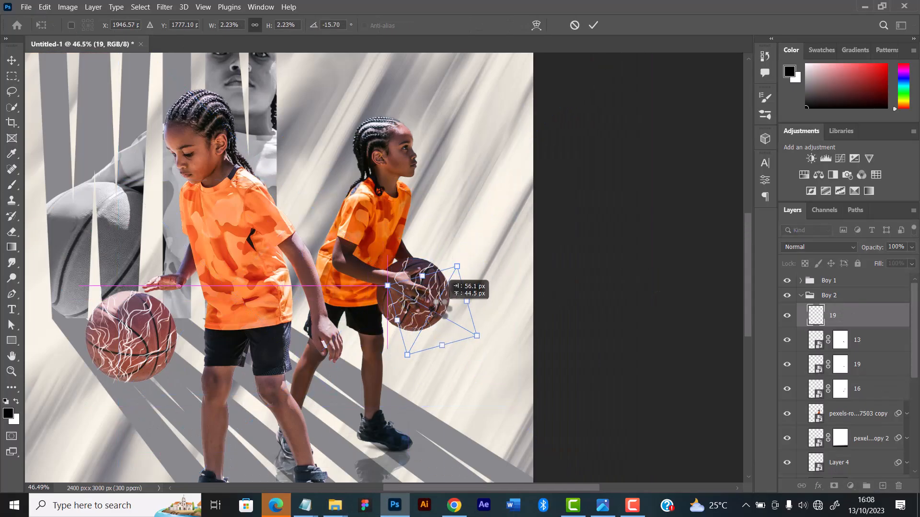
{"action": "scroll", "coordinate": [459, 284], "scroll_direction": "up", "scroll_amount": 3}
{"action": "left_click_drag", "start_coordinate": [453, 237], "coordinate": [469, 246]}
{"action": "left_click_drag", "start_coordinate": [432, 340], "coordinate": [426, 342]}
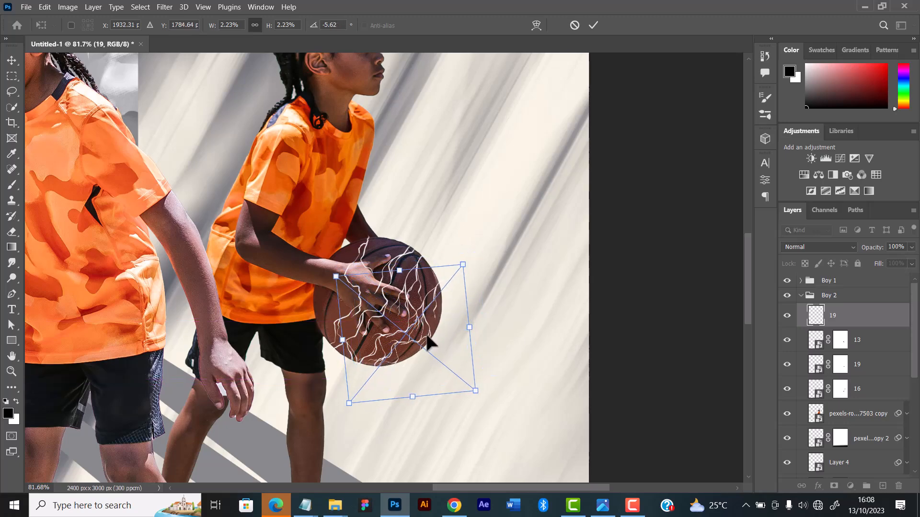
{"action": "key", "text": "Return"}
Add a layer mask to the second bolt 19 and brush away its parts outside the rear ball
{"action": "left_click", "coordinate": [834, 485]}
{"action": "left_click_drag", "start_coordinate": [366, 330], "coordinate": [383, 306]}
{"action": "scroll", "coordinate": [331, 367], "scroll_direction": "down", "scroll_amount": 3}
Bring in electricity image 1, scale it down to the rear ball's size, and place it across the ball near the player's fingers
{"action": "left_click", "coordinate": [11, 61]}
{"action": "left_click", "coordinate": [335, 505]}
{"action": "left_click", "coordinate": [534, 452]}
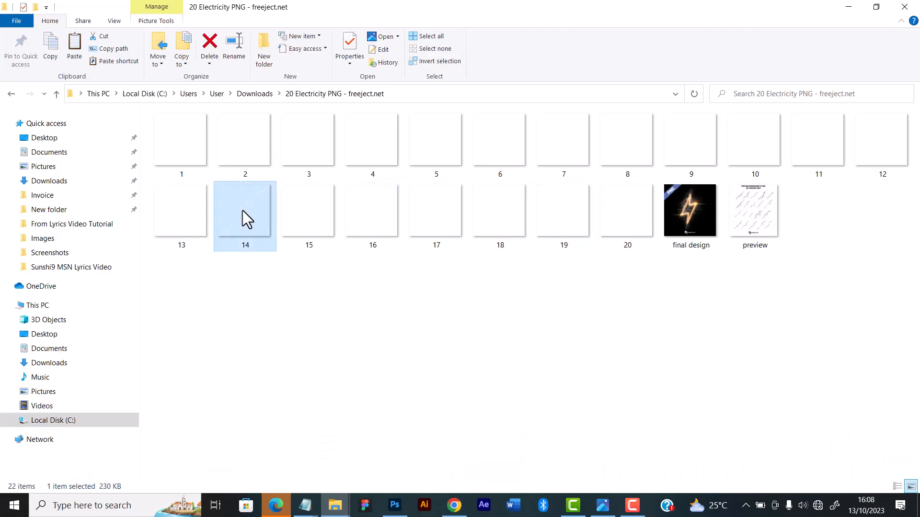
{"action": "left_click_drag", "start_coordinate": [181, 151], "coordinate": [362, 287]}
{"action": "mouse_move", "coordinate": [639, 272]}
{"action": "left_mouse_down"}
{"action": "mouse_move", "coordinate": [343, 272]}
{"action": "mouse_move", "coordinate": [570, 269]}
{"action": "left_mouse_up"}
{"action": "left_click_drag", "start_coordinate": [181, 469], "coordinate": [460, 269]}
{"action": "left_click_drag", "start_coordinate": [498, 153], "coordinate": [368, 311]}
{"action": "left_click_drag", "start_coordinate": [471, 208], "coordinate": [368, 209]}
{"action": "left_click_drag", "start_coordinate": [498, 293], "coordinate": [400, 301]}
{"action": "left_click_drag", "start_coordinate": [331, 312], "coordinate": [371, 316]}
{"action": "mouse_move", "coordinate": [367, 233]}
{"action": "left_mouse_down"}
{"action": "mouse_move", "coordinate": [388, 235]}
{"action": "mouse_move", "coordinate": [373, 262]}
{"action": "left_mouse_up"}
{"action": "left_click", "coordinate": [593, 25]}
Add a layer mask to bolt 1 and brush away its ends outside the rear ball
{"action": "left_click", "coordinate": [834, 486]}
{"action": "key", "text": "b"}
{"action": "scroll", "coordinate": [424, 251], "scroll_direction": "down", "scroll_amount": 8}
{"action": "scroll", "coordinate": [423, 252], "scroll_direction": "up", "scroll_amount": 8}
{"action": "scroll", "coordinate": [357, 244], "scroll_direction": "up", "scroll_amount": 3}
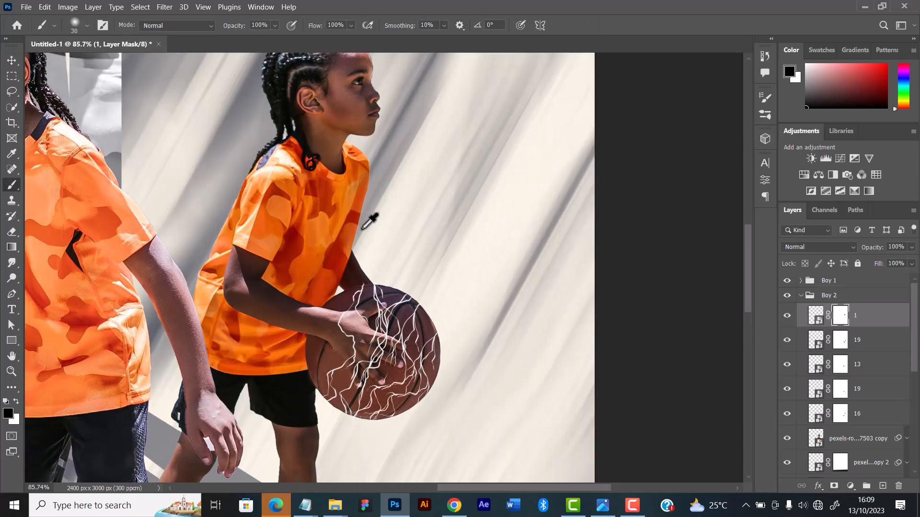
Review the whole composition and examine the lightning bolts on both players' basketballs up close
{"action": "scroll", "coordinate": [371, 221], "scroll_direction": "down", "scroll_amount": 6}
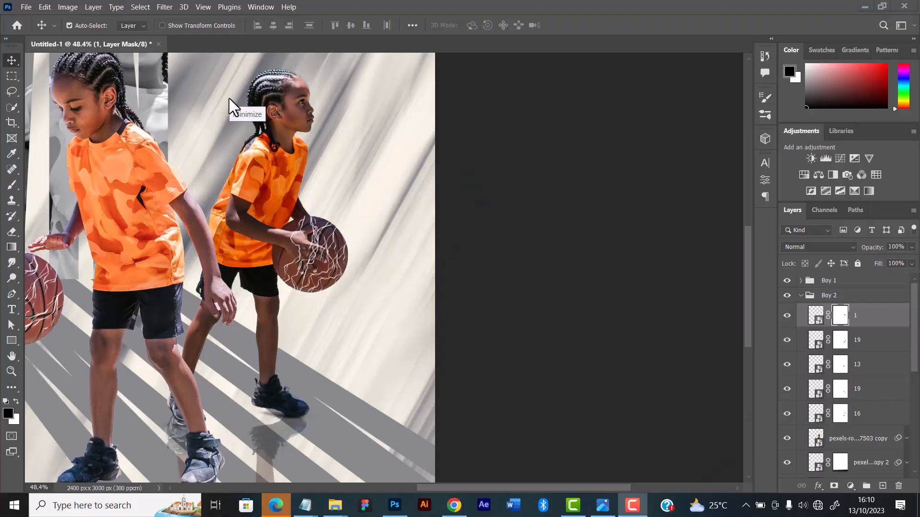
{"action": "scroll", "coordinate": [371, 218], "scroll_direction": "down", "scroll_amount": 5}
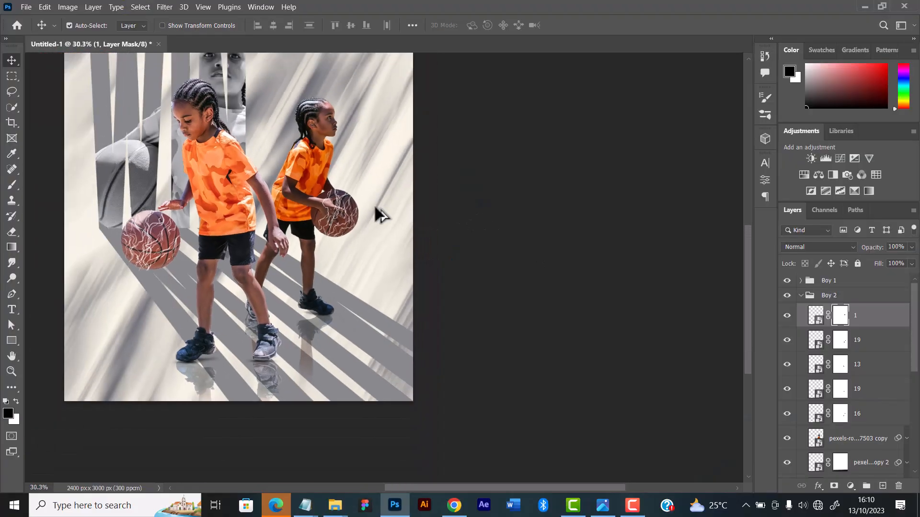
{"action": "scroll", "coordinate": [377, 216], "scroll_direction": "up", "scroll_amount": 2}
{"action": "scroll", "coordinate": [367, 208], "scroll_direction": "up", "scroll_amount": 1}
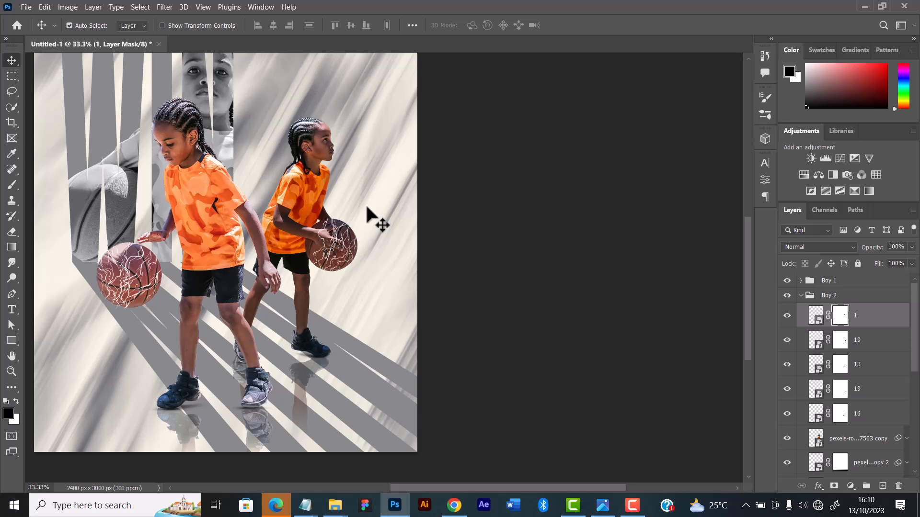
{"action": "scroll", "coordinate": [340, 215], "scroll_direction": "up", "scroll_amount": 1}
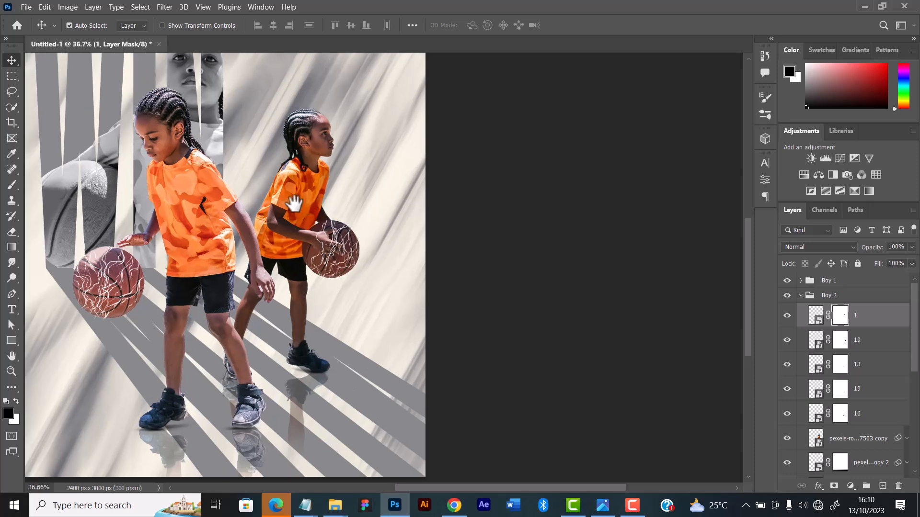
{"action": "left_click_drag", "start_coordinate": [260, 192], "coordinate": [386, 198]}
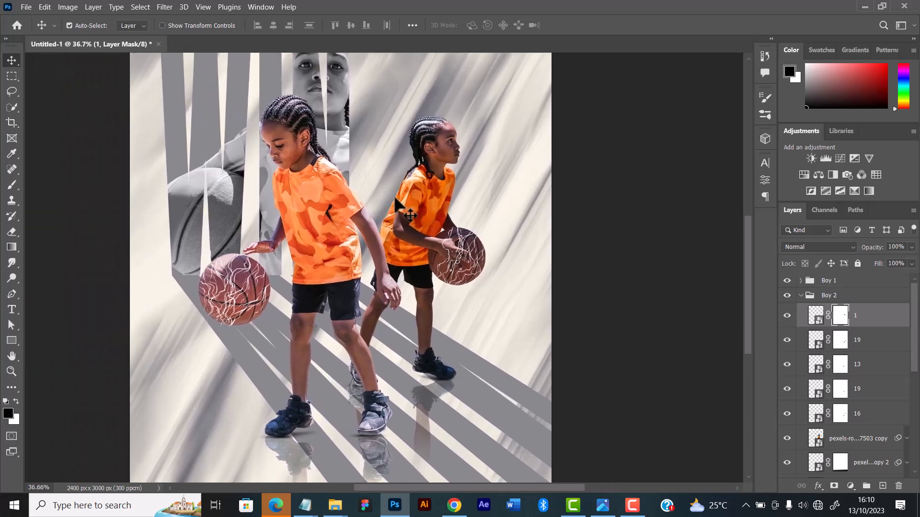
{"action": "scroll", "coordinate": [396, 203], "scroll_direction": "up", "scroll_amount": 5}
{"action": "scroll", "coordinate": [472, 194], "scroll_direction": "down", "scroll_amount": 3}
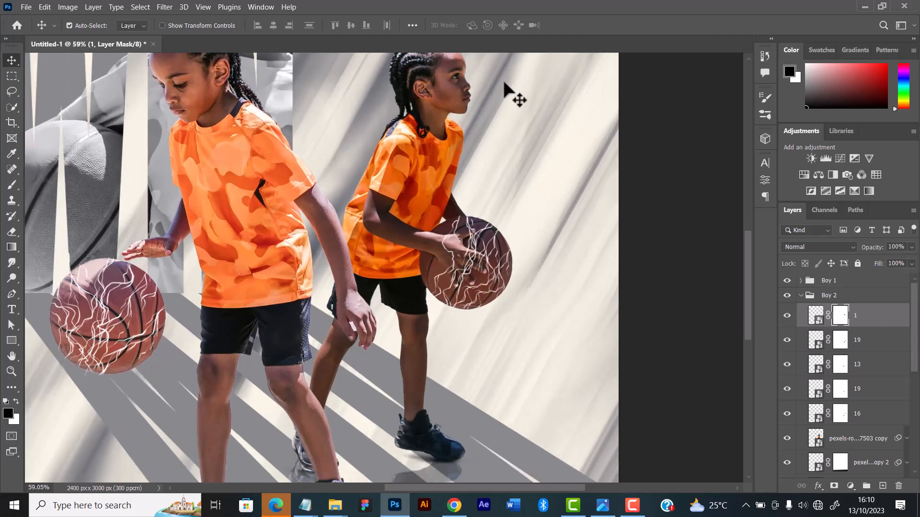
{"action": "scroll", "coordinate": [527, 213], "scroll_direction": "down", "scroll_amount": 2}
{"action": "scroll", "coordinate": [530, 201], "scroll_direction": "up", "scroll_amount": 3}
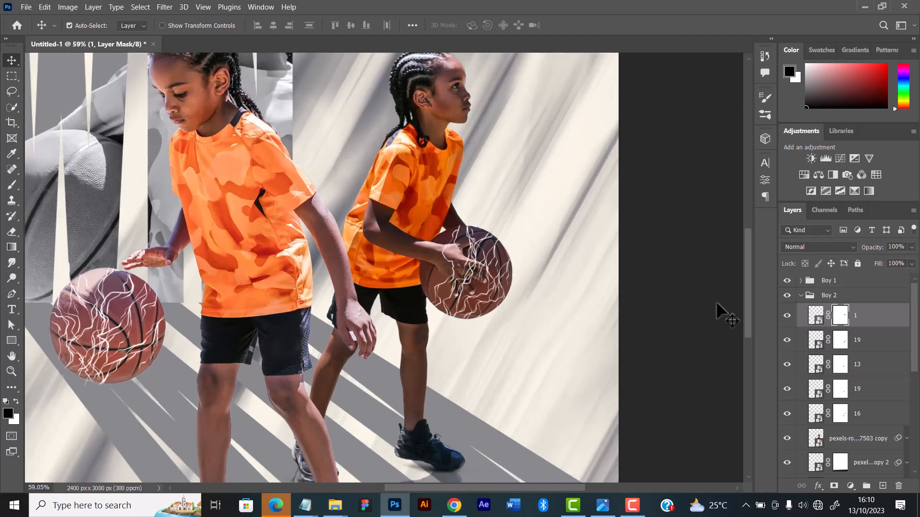
{"action": "scroll", "coordinate": [451, 291], "scroll_direction": "up", "scroll_amount": 4}
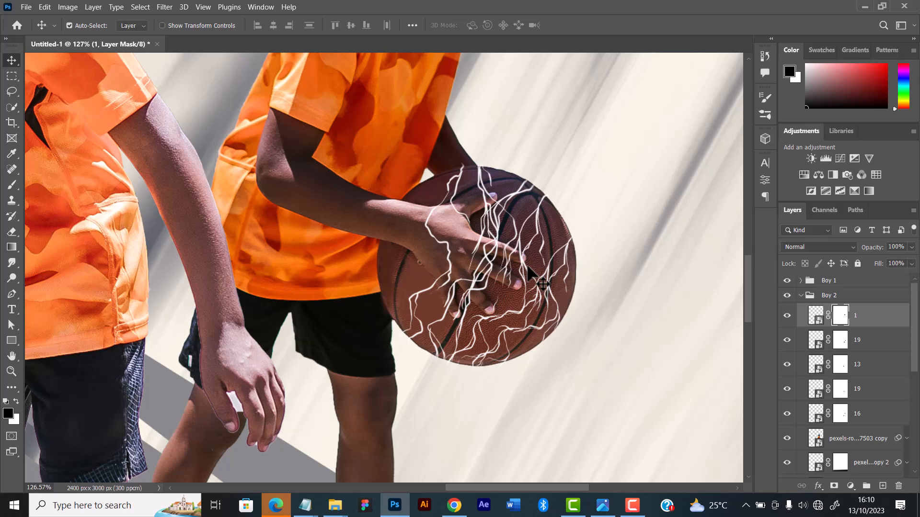
{"action": "scroll", "coordinate": [529, 271], "scroll_direction": "down", "scroll_amount": 3}
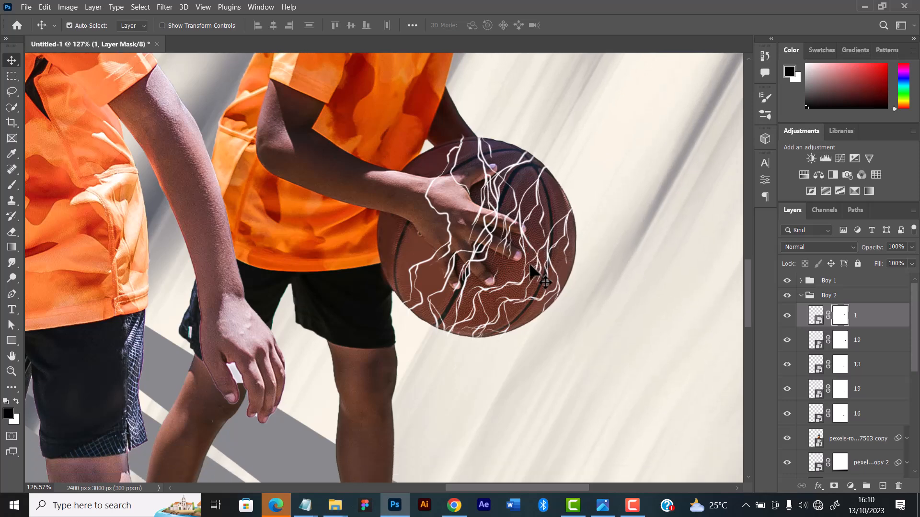
Group the five lightning bolt layers 1, 19, 13, 19 and 16 inside the Boy 2 group
{"action": "scroll", "coordinate": [531, 266], "scroll_direction": "down", "scroll_amount": 1}
{"action": "scroll", "coordinate": [491, 264], "scroll_direction": "down", "scroll_amount": 1}
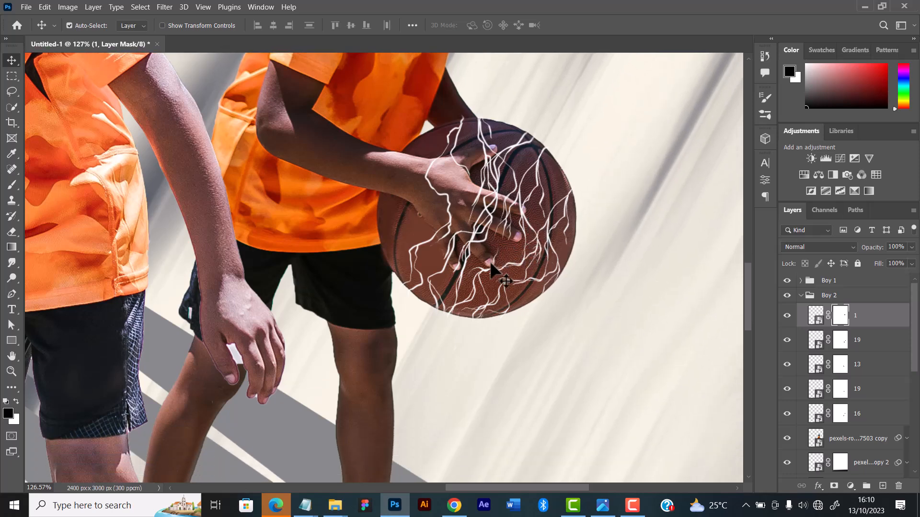
{"action": "scroll", "coordinate": [491, 264], "scroll_direction": "up", "scroll_amount": 1}
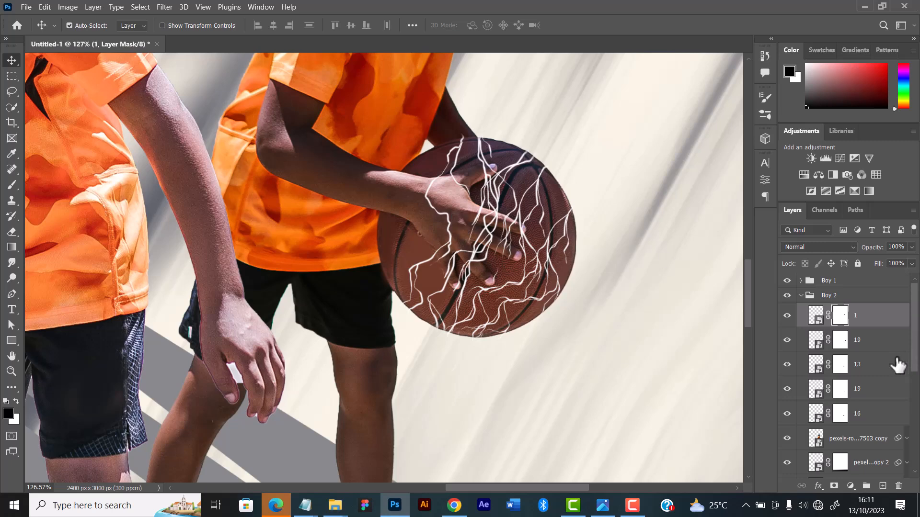
{"action": "left_click", "coordinate": [860, 415], "text": "shift"}
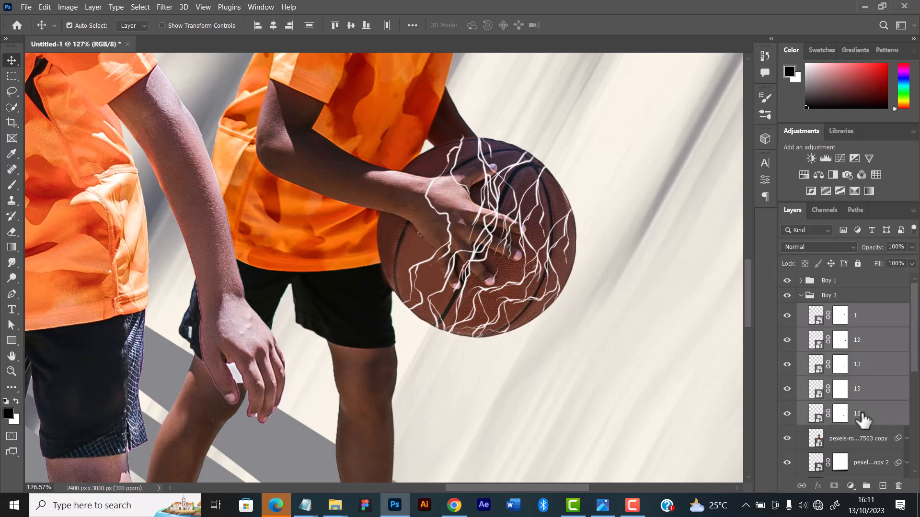
{"action": "right_click", "coordinate": [860, 412]}
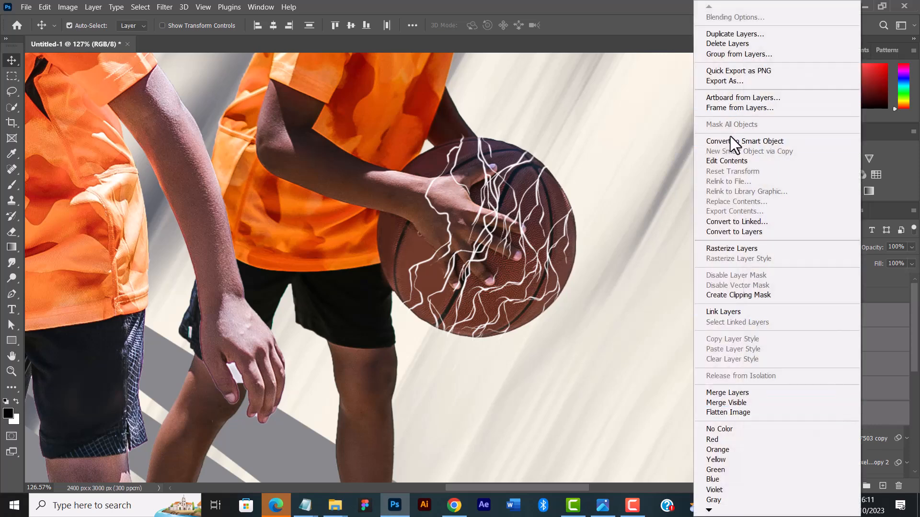
{"action": "left_click", "coordinate": [617, 241]}
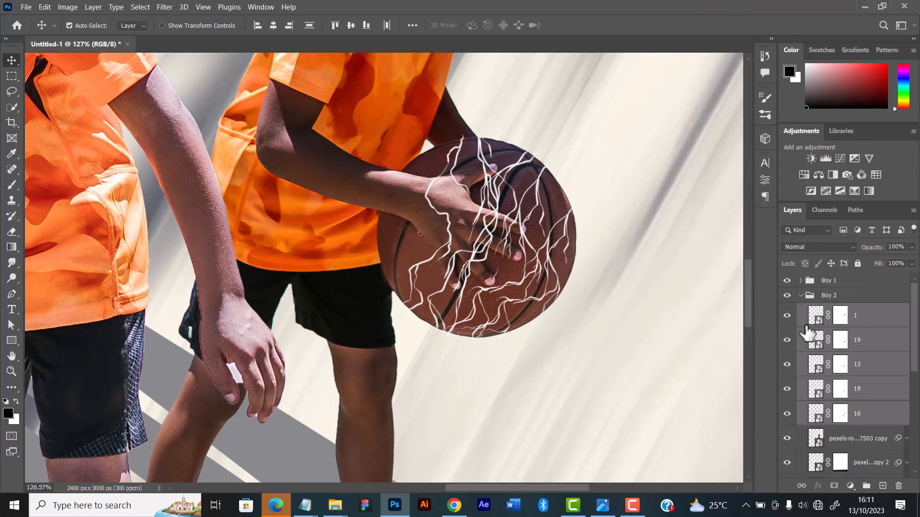
{"action": "key", "text": "ctrl+g"}
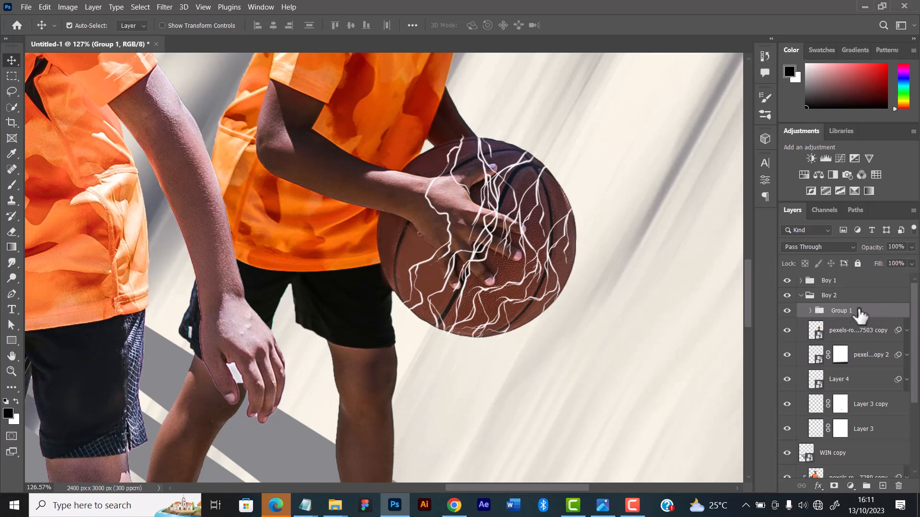
{"action": "double_click", "coordinate": [858, 311]}
{"action": "left_click_drag", "start_coordinate": [624, 96], "coordinate": [409, 184]}
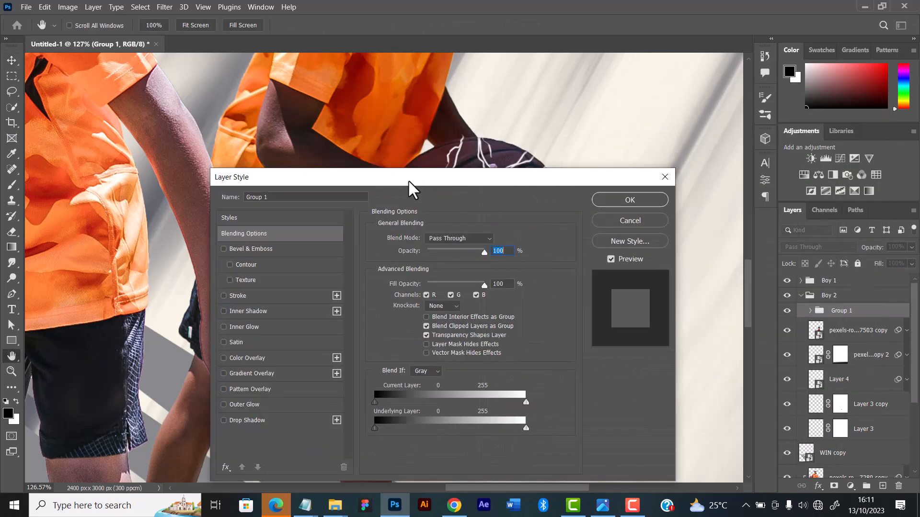
{"action": "left_click", "coordinate": [656, 180]}
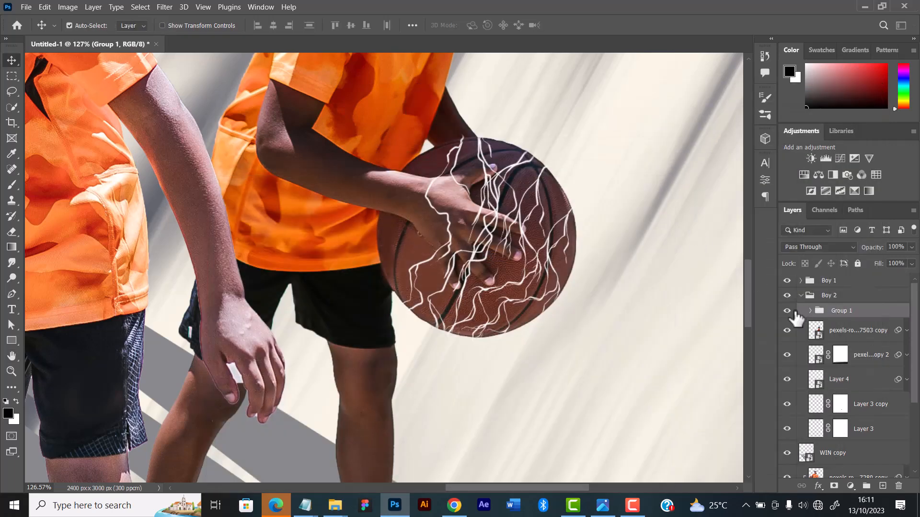
Hide and reshow the rear ball's bolt group to compare, and rename the group Sparks
{"action": "left_click", "coordinate": [787, 311]}
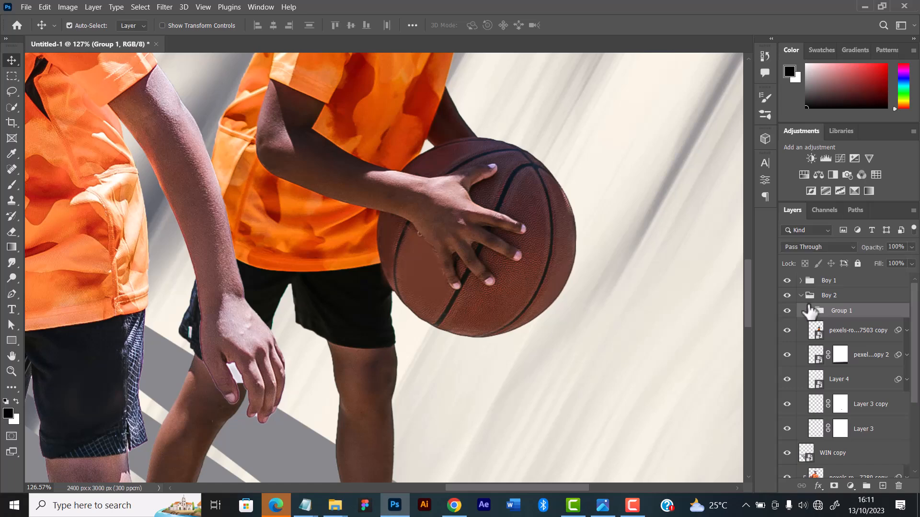
{"action": "left_click", "coordinate": [787, 310]}
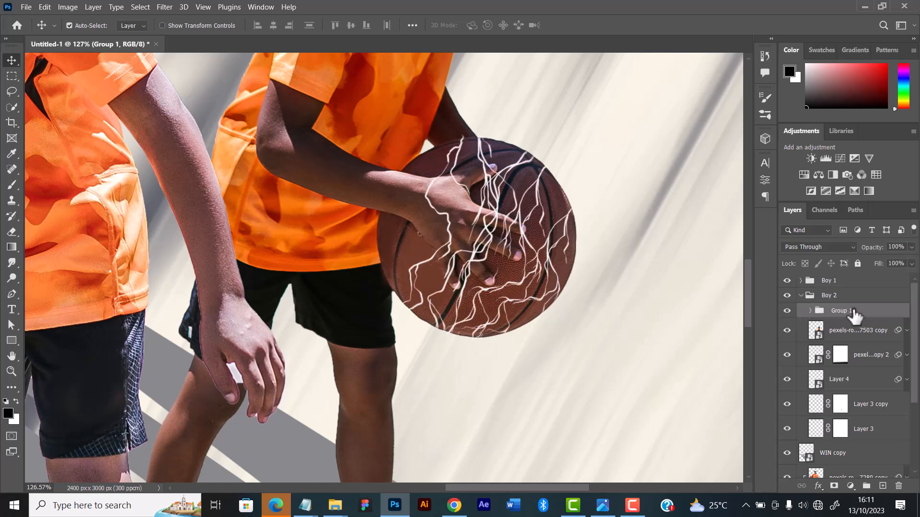
{"action": "double_click", "coordinate": [839, 311]}
{"action": "type", "text": "T"}
{"action": "type", "text": "parks"}
{"action": "key", "text": "Return"}
Add an Outer Glow layer style with the Lighten blend mode to the Sparks group
{"action": "double_click", "coordinate": [853, 310]}
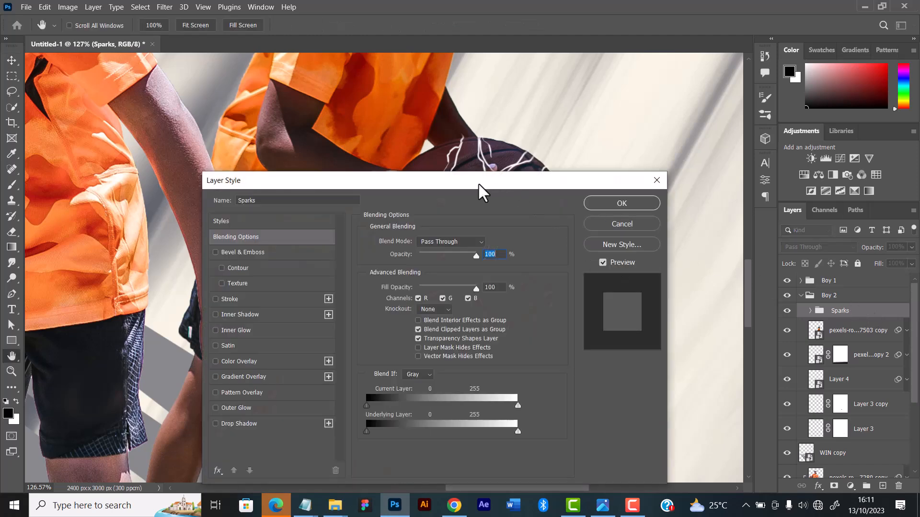
{"action": "left_click_drag", "start_coordinate": [478, 182], "coordinate": [731, 131]}
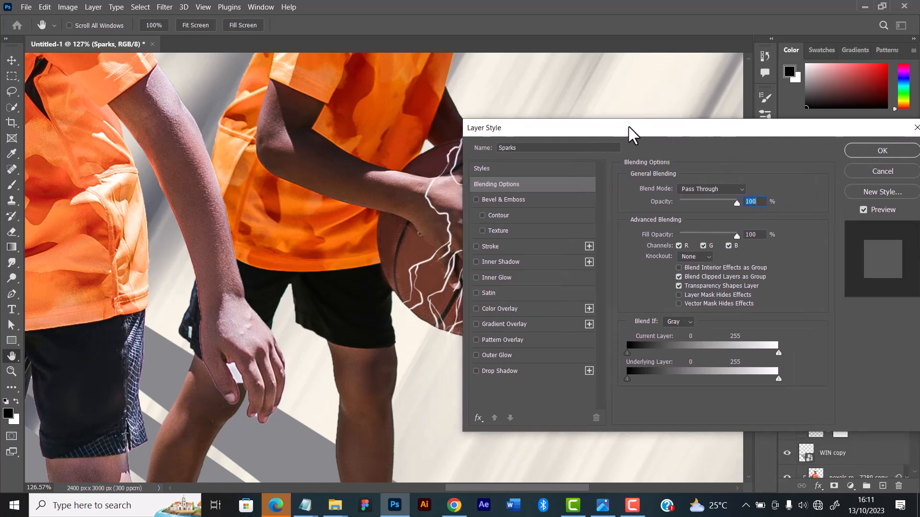
{"action": "left_click_drag", "start_coordinate": [628, 128], "coordinate": [788, 51]}
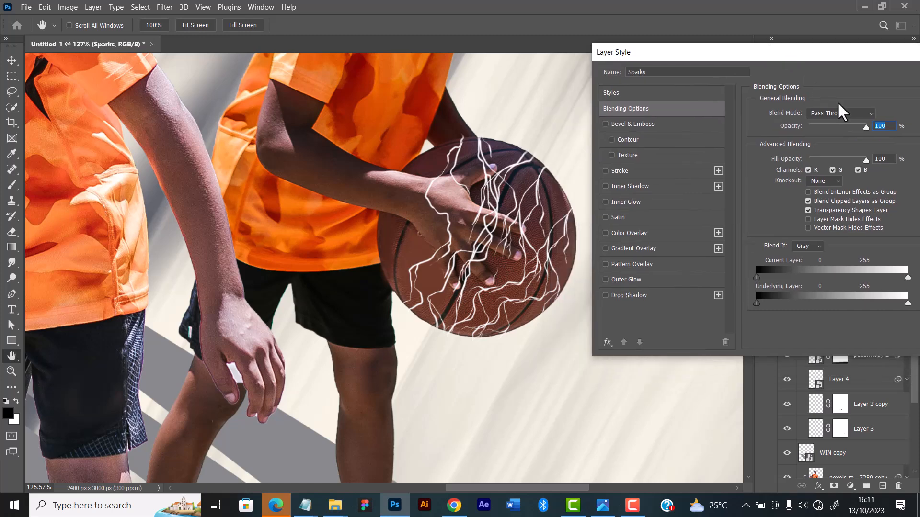
{"action": "left_click", "coordinate": [840, 113]}
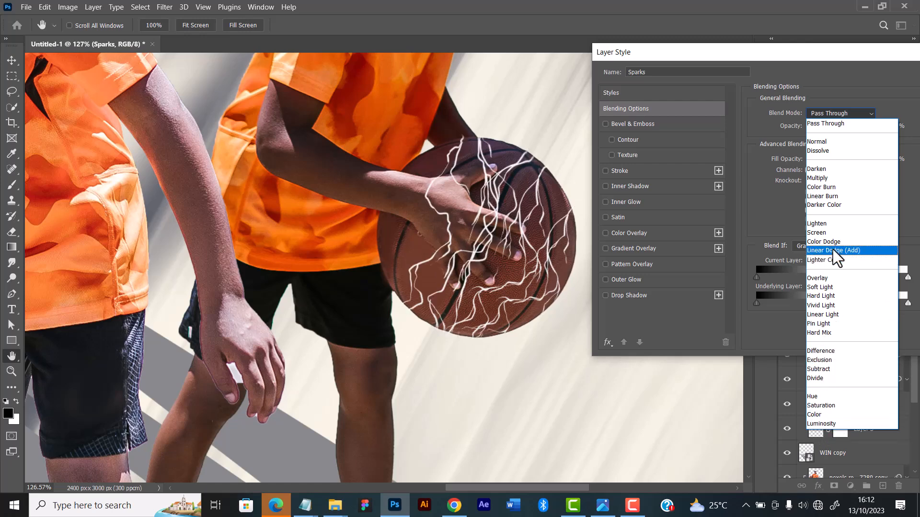
{"action": "left_click", "coordinate": [775, 217]}
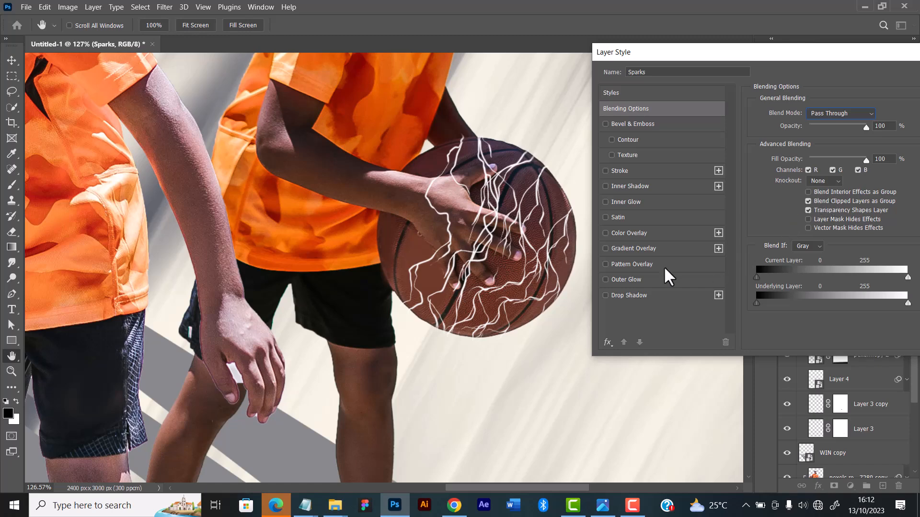
{"action": "left_click", "coordinate": [639, 284]}
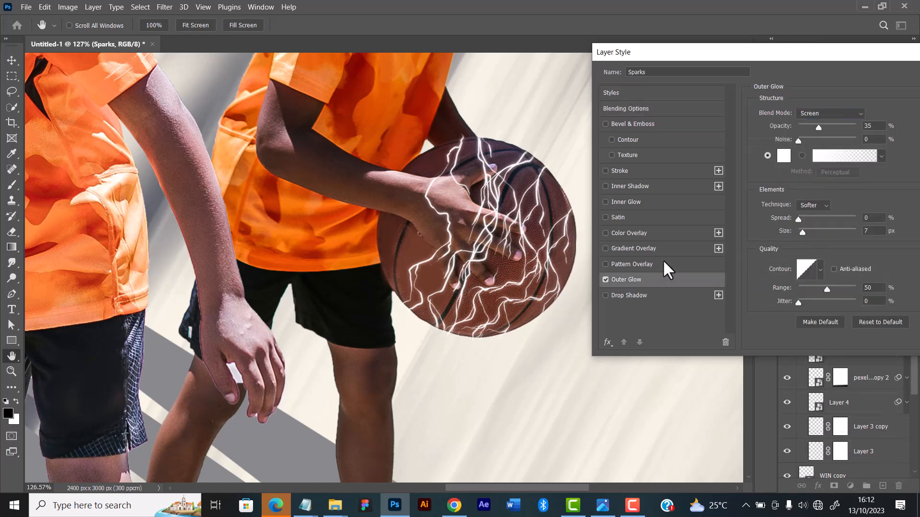
{"action": "left_click", "coordinate": [822, 112]}
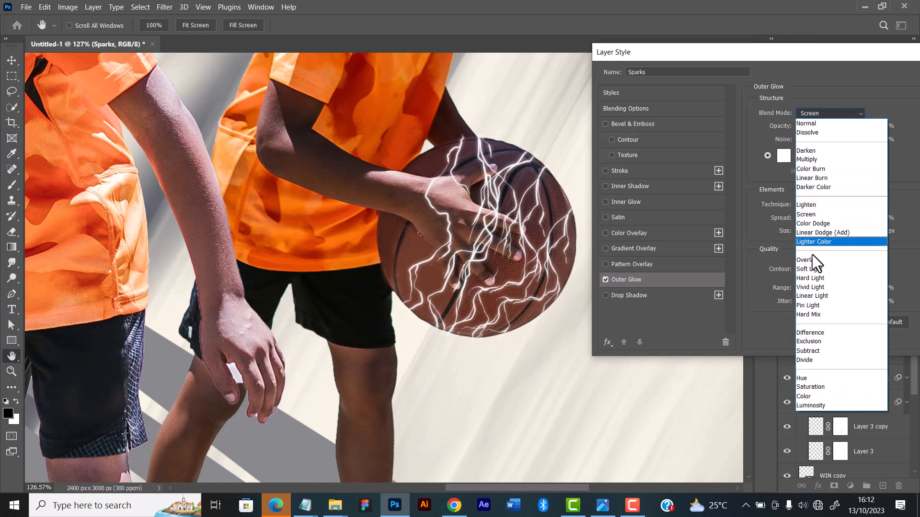
{"action": "left_click", "coordinate": [806, 206]}
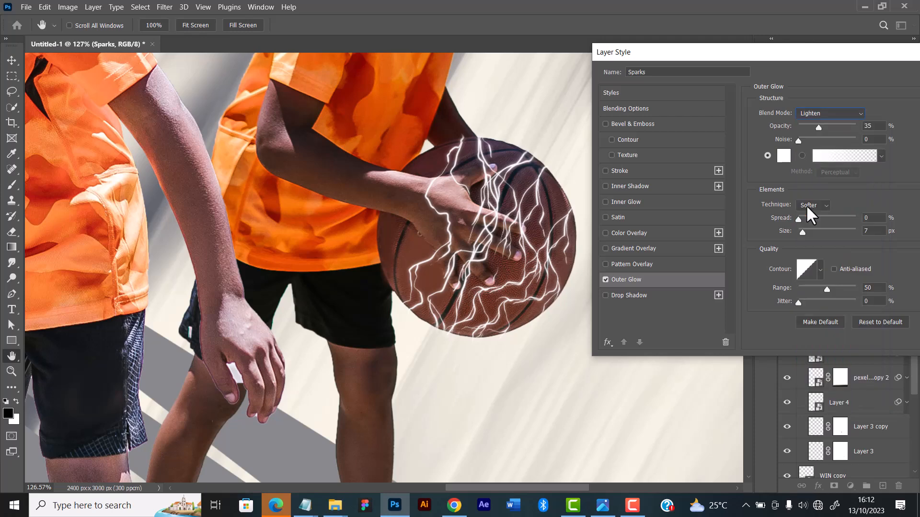
Set the Sparks group's outer glow spread to 4% and its size to 21 px
{"action": "left_click_drag", "start_coordinate": [799, 50], "coordinate": [768, 41]}
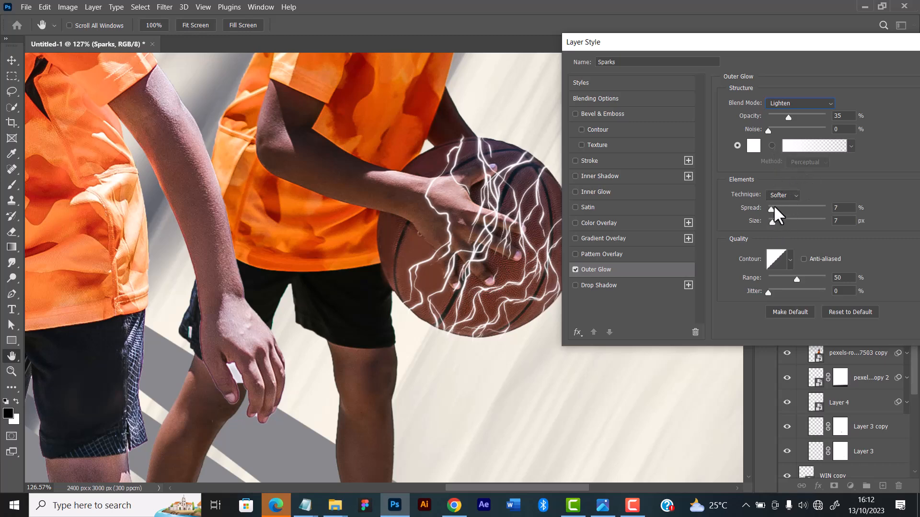
{"action": "left_click_drag", "start_coordinate": [775, 205], "coordinate": [773, 204]}
{"action": "left_click", "coordinate": [769, 204]}
{"action": "left_click", "coordinate": [774, 222]}
{"action": "left_click_drag", "start_coordinate": [780, 221], "coordinate": [775, 223]}
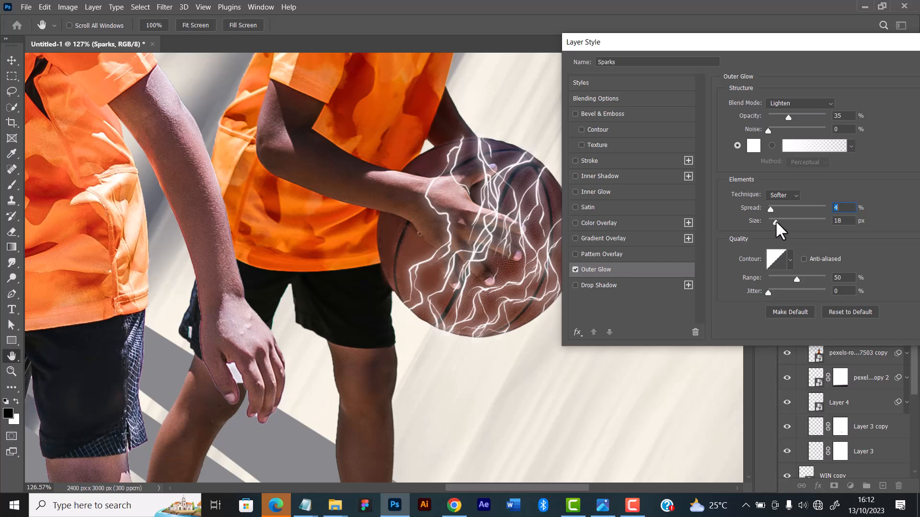
{"action": "left_click_drag", "start_coordinate": [775, 220], "coordinate": [776, 220]}
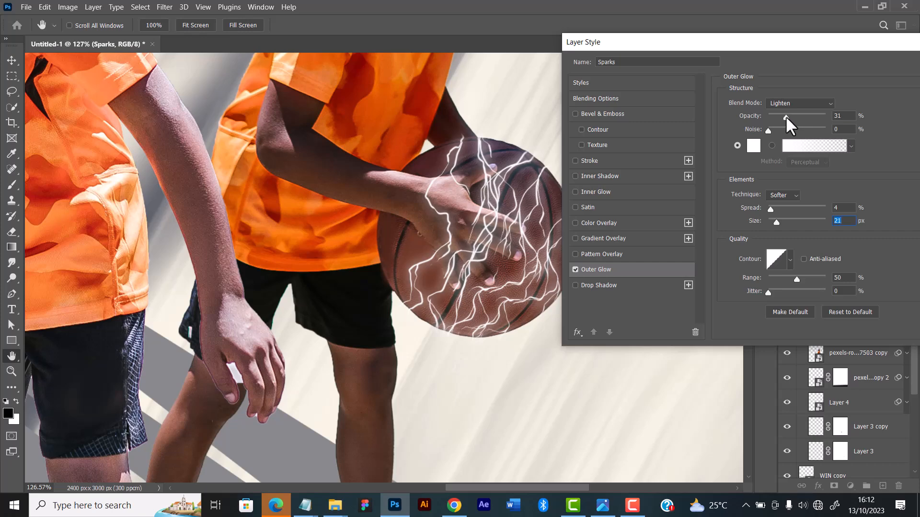
Lower the outer glow's opacity to 29%, set its size to 27 px, and apply the layer style
{"action": "left_click_drag", "start_coordinate": [786, 116], "coordinate": [785, 116]}
{"action": "left_click_drag", "start_coordinate": [822, 38], "coordinate": [839, 123]}
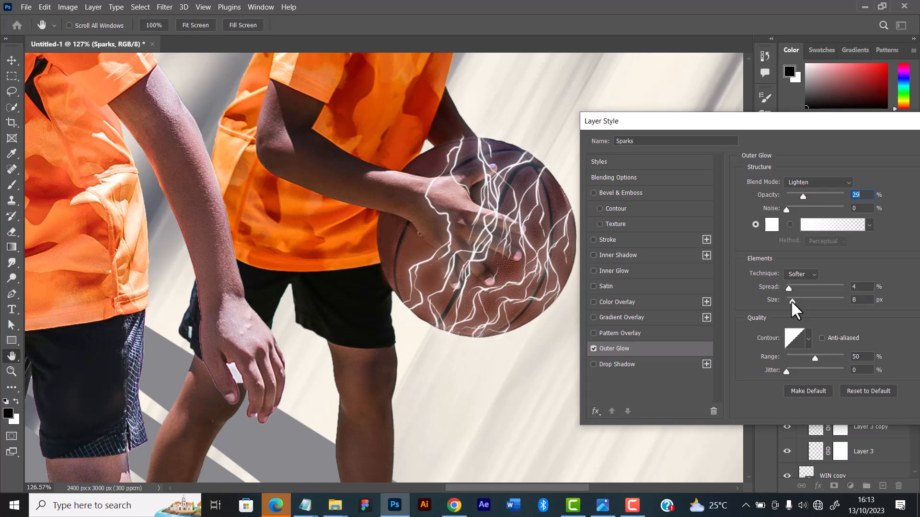
{"action": "left_click_drag", "start_coordinate": [790, 300], "coordinate": [794, 298]}
{"action": "left_click_drag", "start_coordinate": [795, 297], "coordinate": [795, 296]}
{"action": "left_click_drag", "start_coordinate": [795, 296], "coordinate": [796, 296]}
{"action": "left_click_drag", "start_coordinate": [852, 120], "coordinate": [775, 145]}
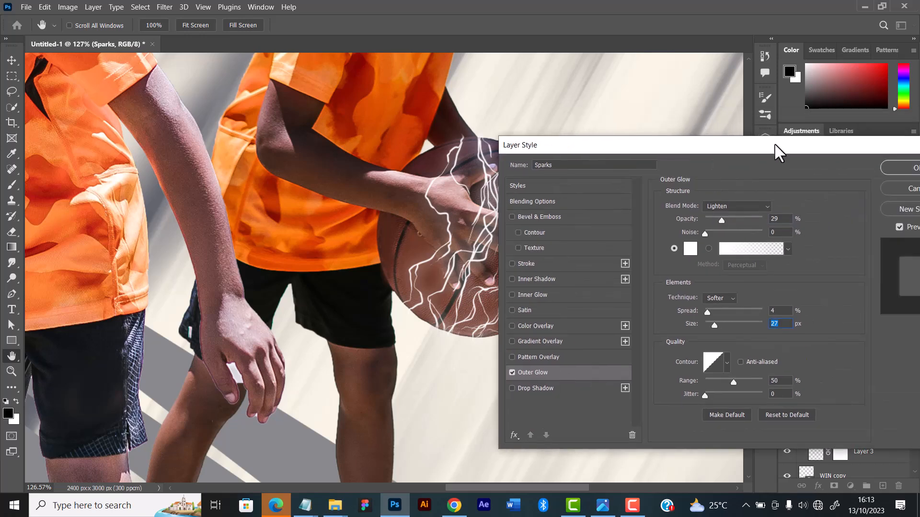
{"action": "left_click", "coordinate": [887, 163]}
Reduce the Sparks group's outer glow size to 18 px and copy the group's layer style
{"action": "key", "text": "ctrl+0"}
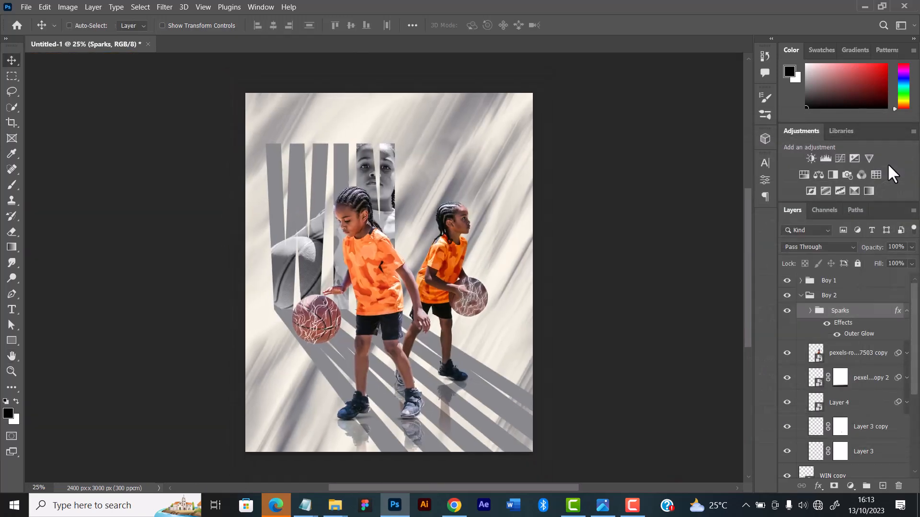
{"action": "key", "text": "ctrl+plus"}
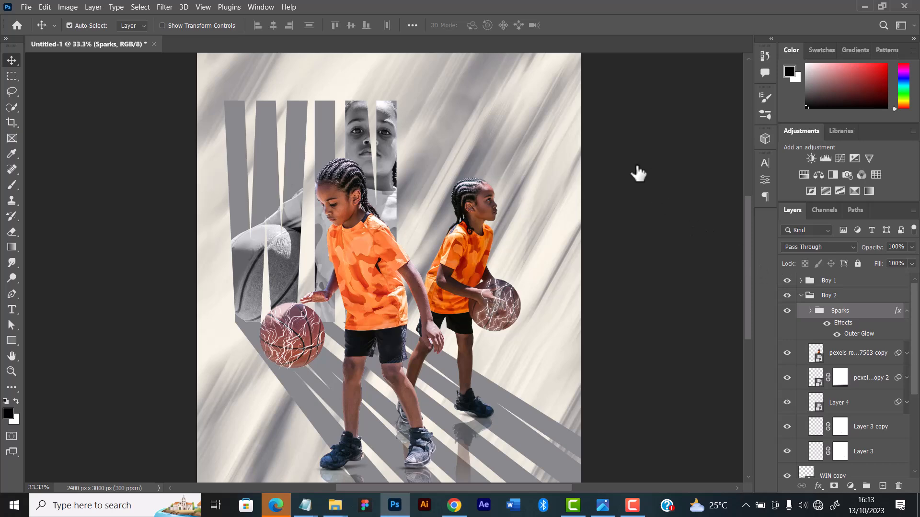
{"action": "left_click_drag", "start_coordinate": [634, 151], "coordinate": [754, 102]}
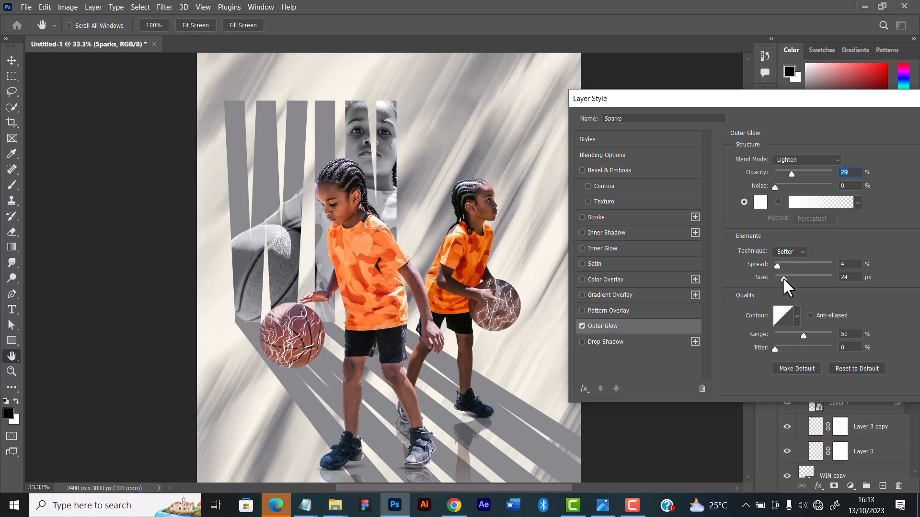
{"action": "left_click_drag", "start_coordinate": [783, 277], "coordinate": [780, 277]}
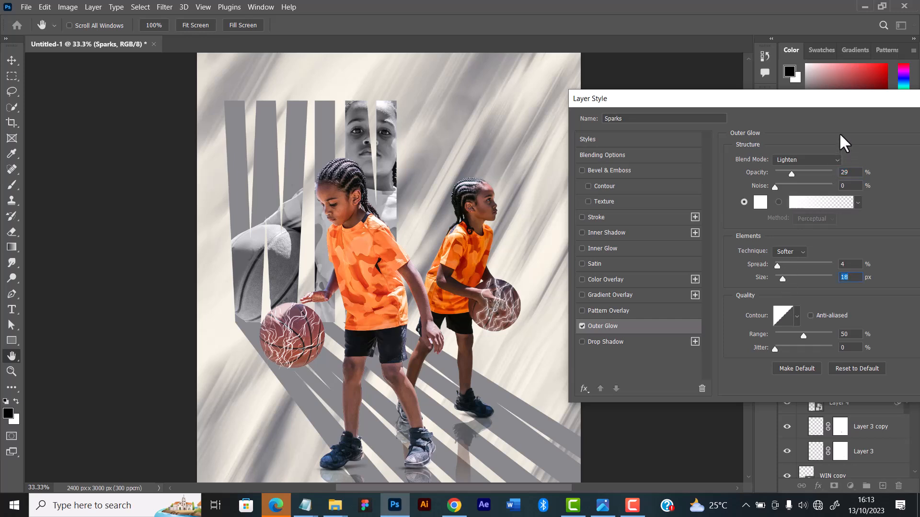
{"action": "left_click_drag", "start_coordinate": [856, 101], "coordinate": [814, 117]}
{"action": "left_click", "coordinate": [913, 138]}
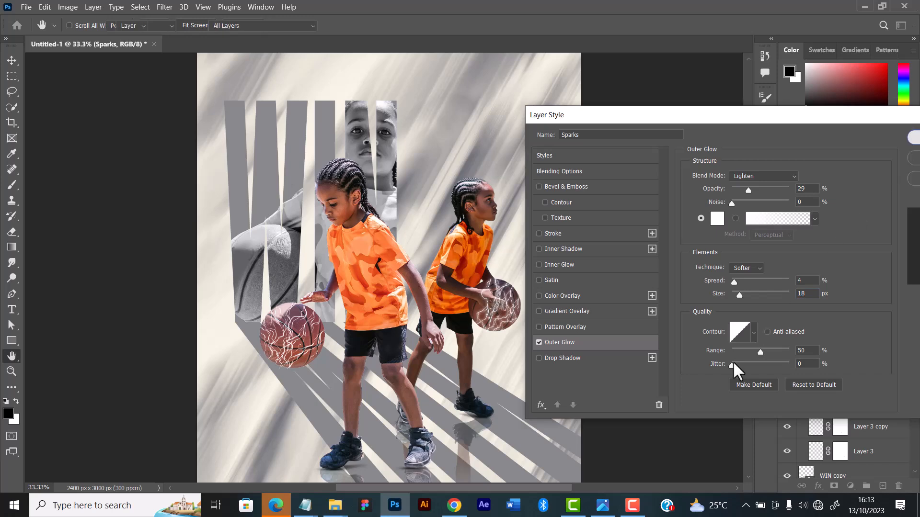
{"action": "right_click", "coordinate": [847, 313]}
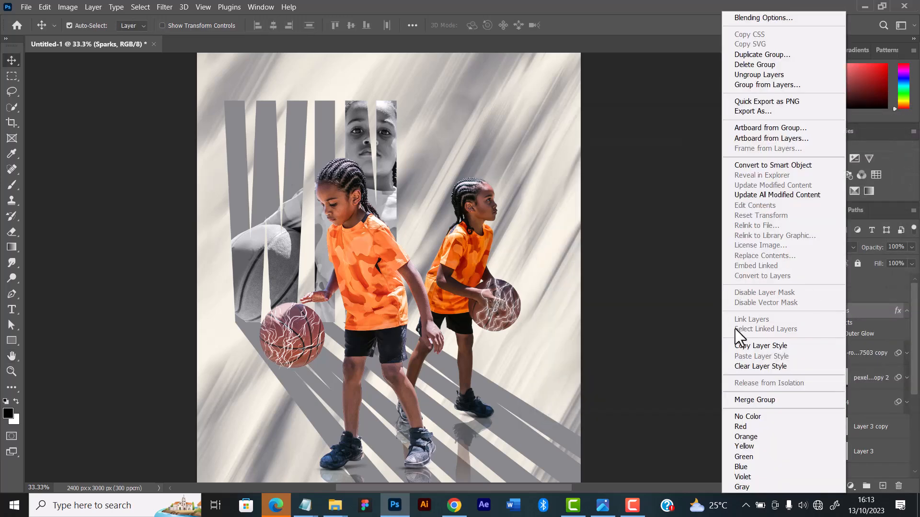
{"action": "left_click", "coordinate": [747, 343]}
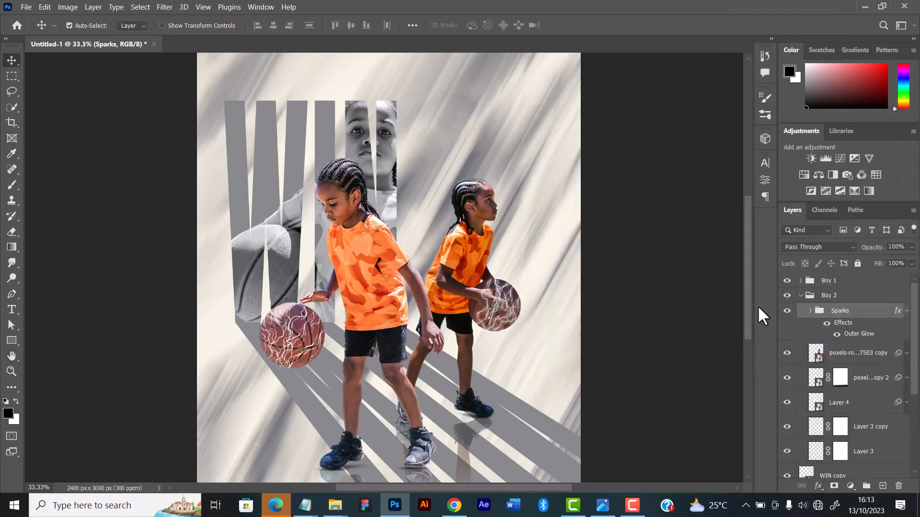
Group the seven lightning bolt layers inside the Boy 1 group, from layer 3 down to the lower layer 18
{"action": "left_click", "coordinate": [800, 295]}
{"action": "left_click", "coordinate": [800, 281]}
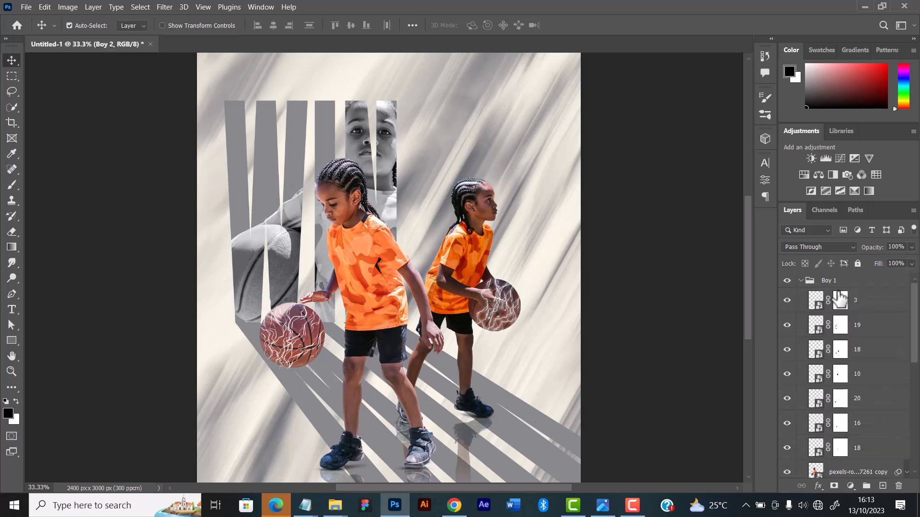
{"action": "left_click", "coordinate": [877, 305]}
{"action": "scroll", "coordinate": [860, 345], "scroll_direction": "down", "scroll_amount": 3}
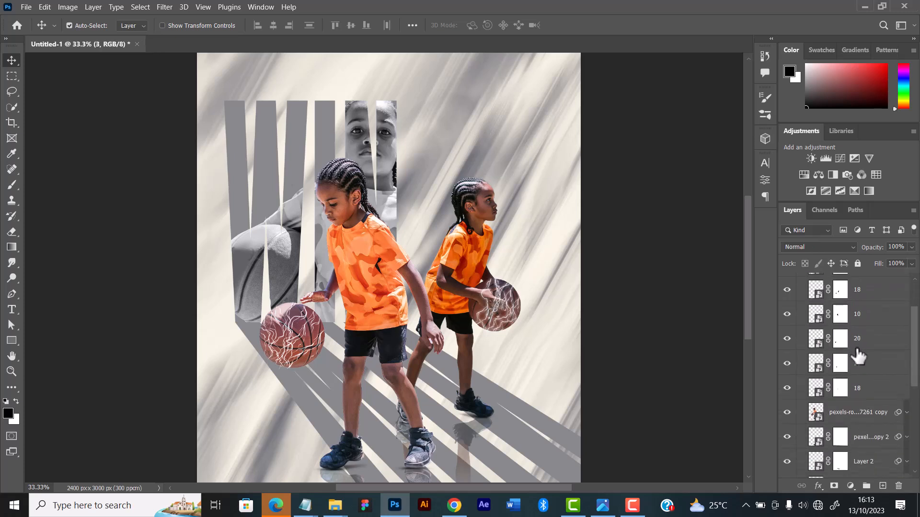
{"action": "left_click", "coordinate": [858, 390], "text": "shift"}
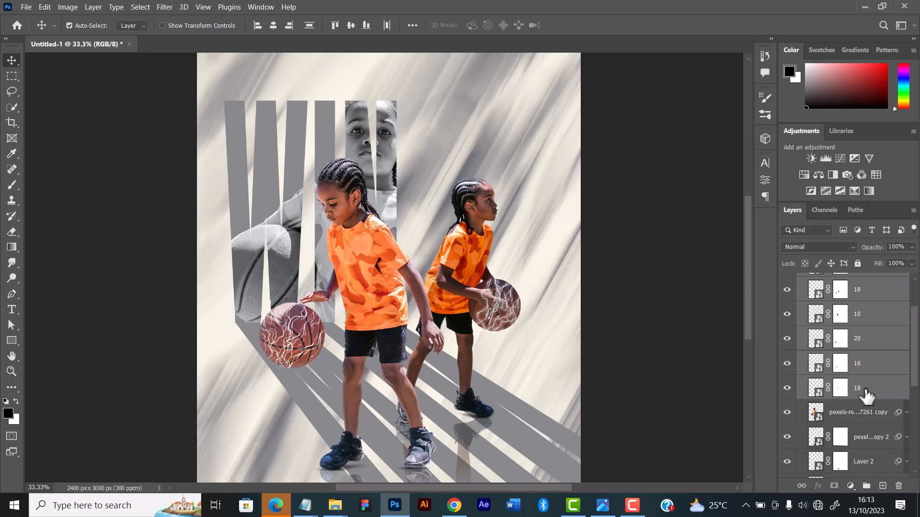
{"action": "right_click", "coordinate": [865, 392]}
{"action": "left_click", "coordinate": [734, 248]}
{"action": "key", "text": "ctrl+g"}
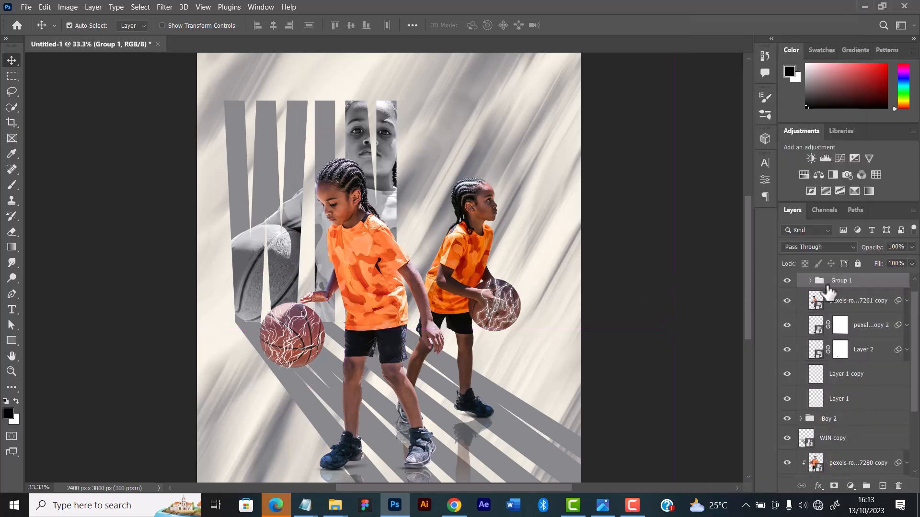
Paste the copied outer glow layer style onto Group 1 and collapse its effects list
{"action": "right_click", "coordinate": [841, 287]}
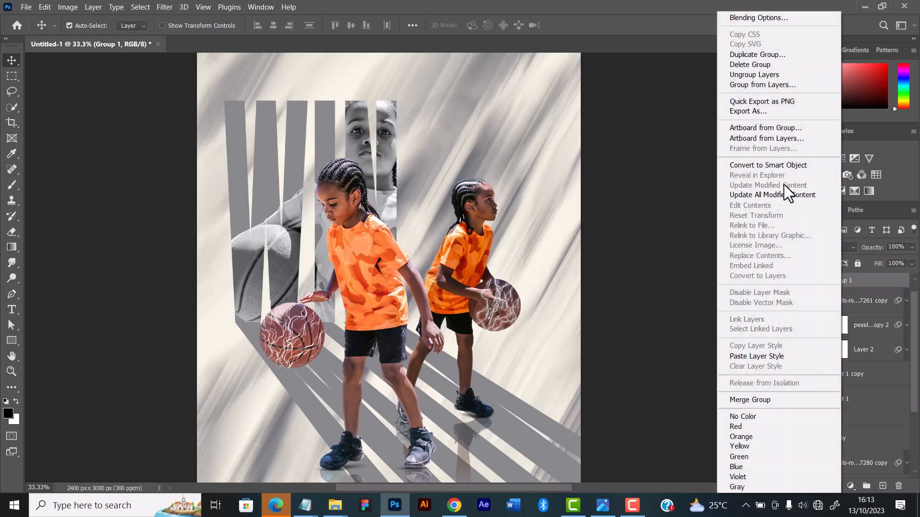
{"action": "left_click", "coordinate": [757, 357]}
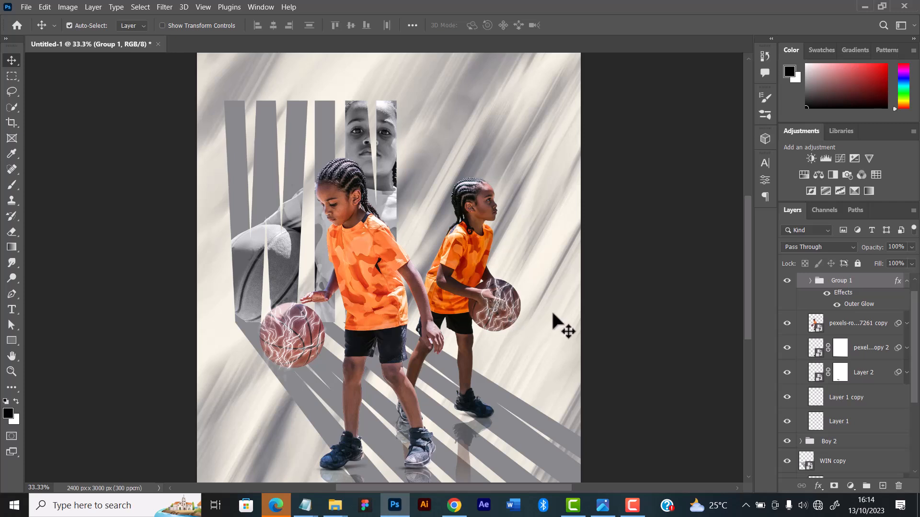
{"action": "scroll", "coordinate": [562, 292], "scroll_direction": "down", "scroll_amount": 2}
{"action": "scroll", "coordinate": [532, 282], "scroll_direction": "up", "scroll_amount": 2}
{"action": "scroll", "coordinate": [862, 318], "scroll_direction": "up", "scroll_amount": 1}
{"action": "left_click", "coordinate": [907, 296]}
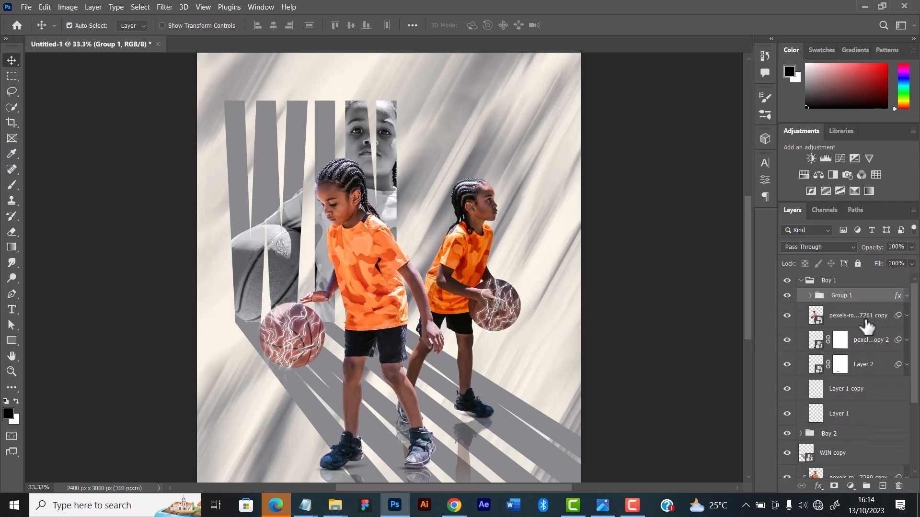
Draw a black circle of about 464 px around the front boy's basketball and place its layer directly beneath the boy's photo layer
{"action": "left_click", "coordinate": [857, 315]}
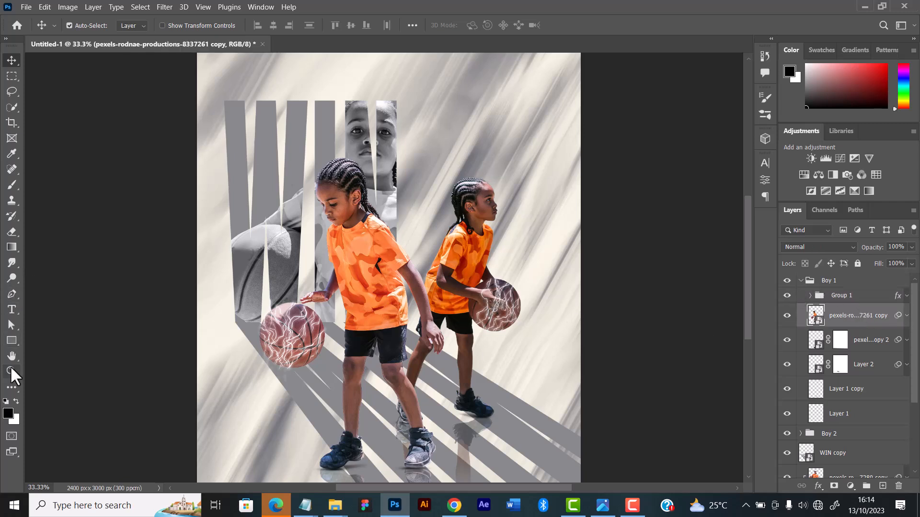
{"action": "left_click", "coordinate": [10, 337]}
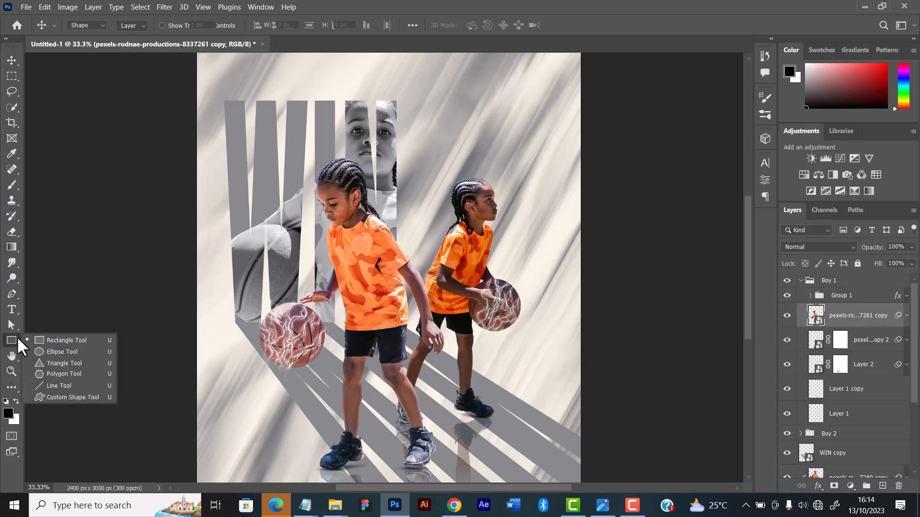
{"action": "left_click", "coordinate": [48, 338]}
{"action": "key", "text": "shift+u"}
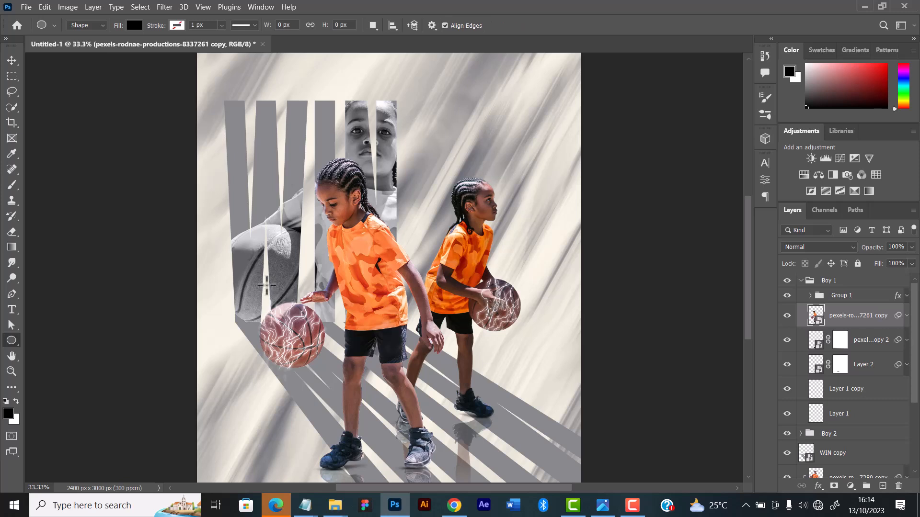
{"action": "left_click_drag", "start_coordinate": [254, 297], "coordinate": [327, 425]}
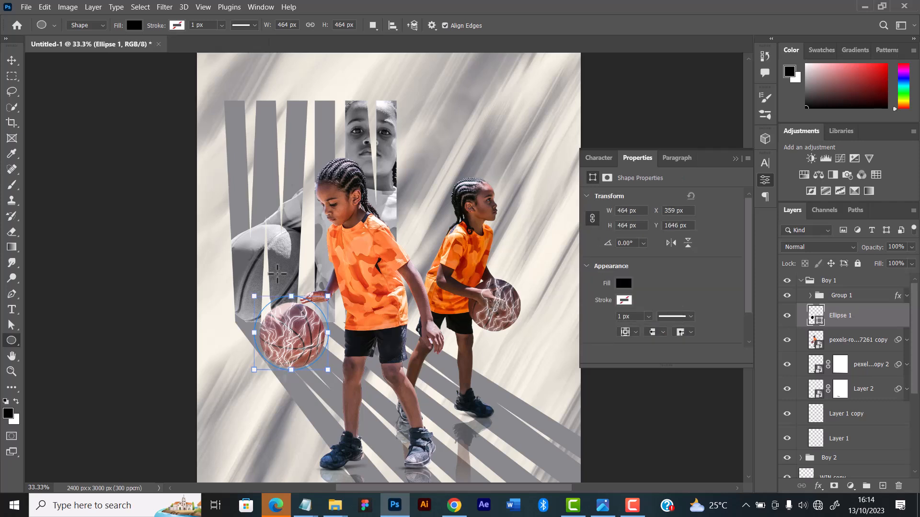
{"action": "left_click", "coordinate": [735, 158]}
{"action": "left_click_drag", "start_coordinate": [891, 338], "coordinate": [861, 342]}
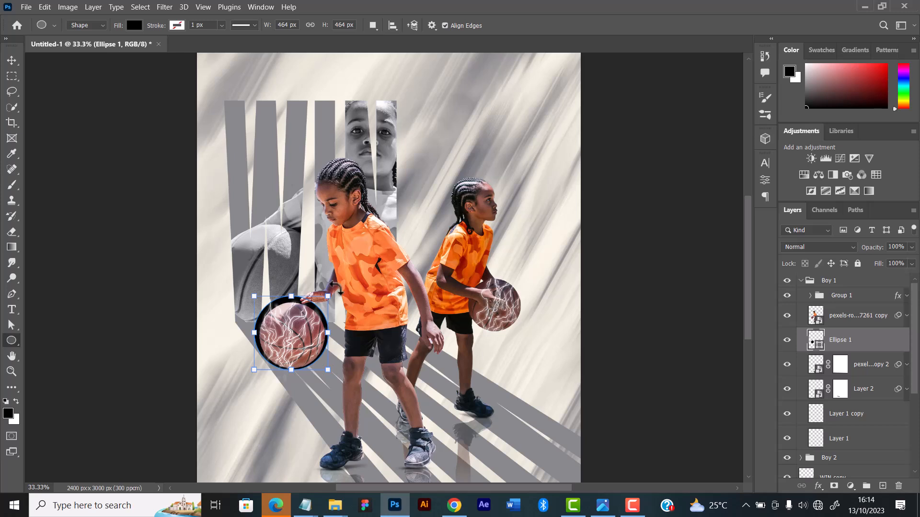
Nudge the black circle in small increments until it is centered behind the front boy's basketball
{"action": "key", "text": "v"}
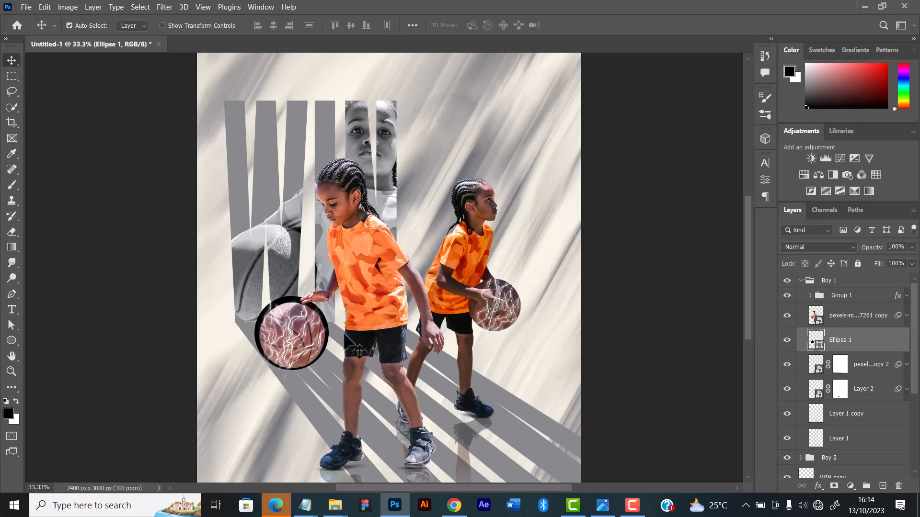
{"action": "scroll", "coordinate": [340, 338], "scroll_direction": "up", "scroll_amount": 6}
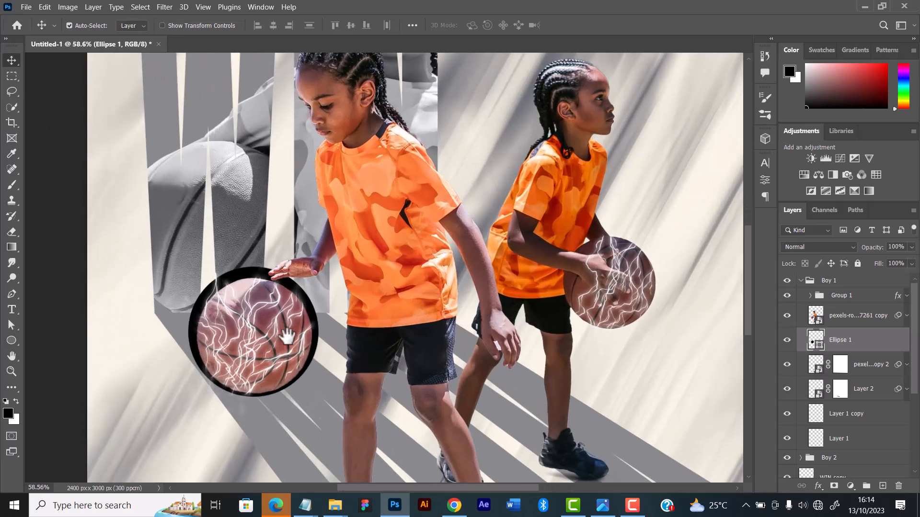
{"action": "left_click_drag", "start_coordinate": [287, 335], "coordinate": [337, 327]}
{"action": "key", "text": "Down"}
{"action": "key", "text": "Down"}
{"action": "key", "text": "Down"}
{"action": "key", "text": "Down"}
{"action": "key", "text": "Down"}
{"action": "key", "text": "Down"}
{"action": "key", "text": "Down"}
{"action": "key", "text": "Down"}
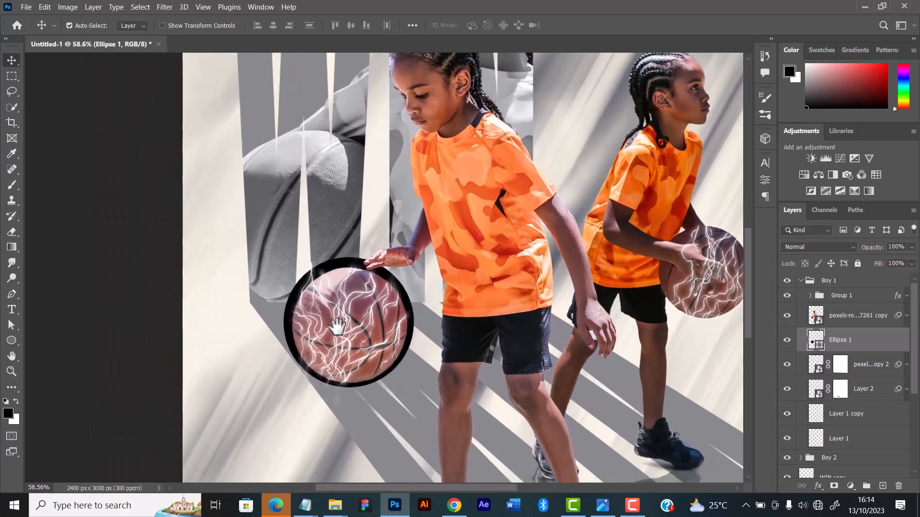
{"action": "key", "text": "Right"}
{"action": "key", "text": "Right"}
{"action": "key", "text": "Right"}
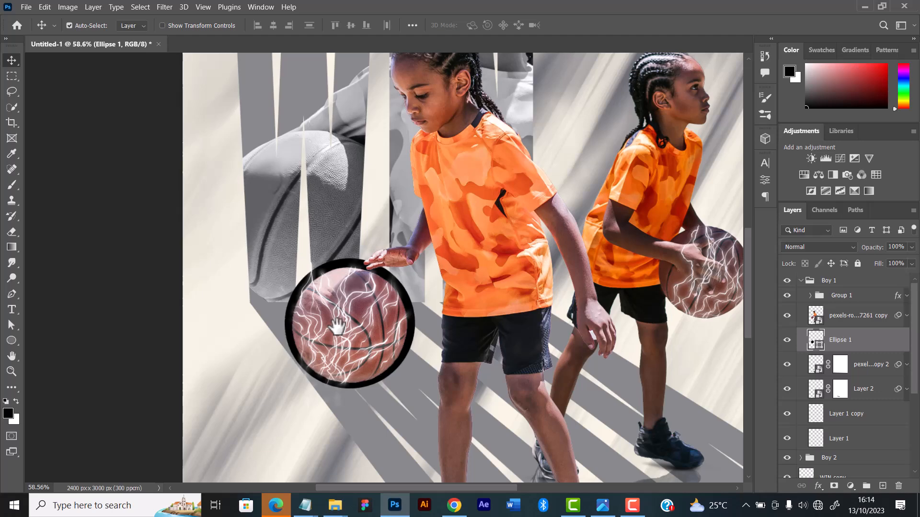
{"action": "key", "text": "Down"}
{"action": "key", "text": "Down"}
{"action": "key", "text": "Left"}
{"action": "key", "text": "Left"}
{"action": "key", "text": "Left"}
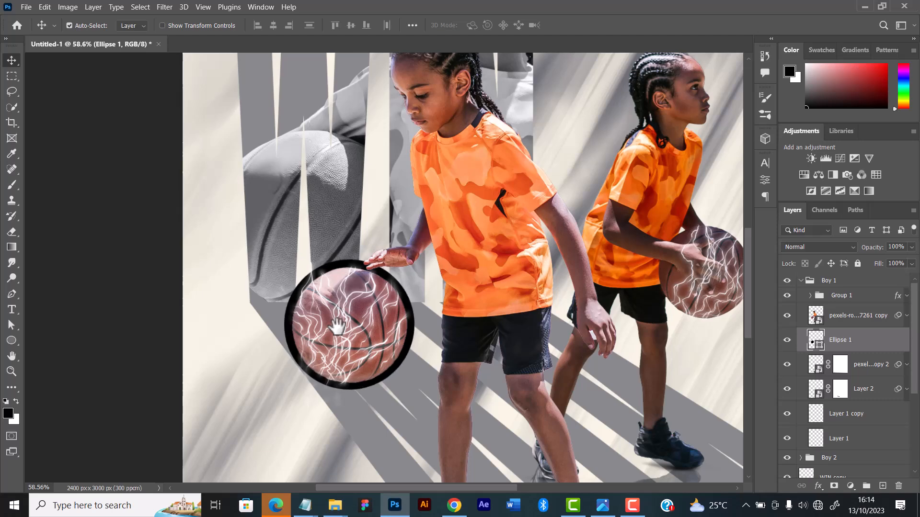
{"action": "key", "text": "Down"}
{"action": "key", "text": "Down"}
{"action": "key", "text": "Up"}
{"action": "key", "text": "Right"}
{"action": "key", "text": "Right"}
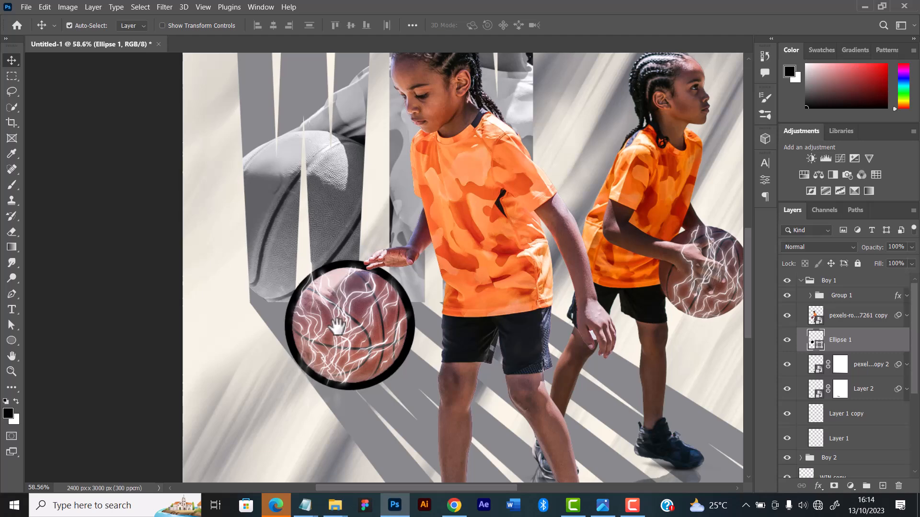
{"action": "key", "text": "Down"}
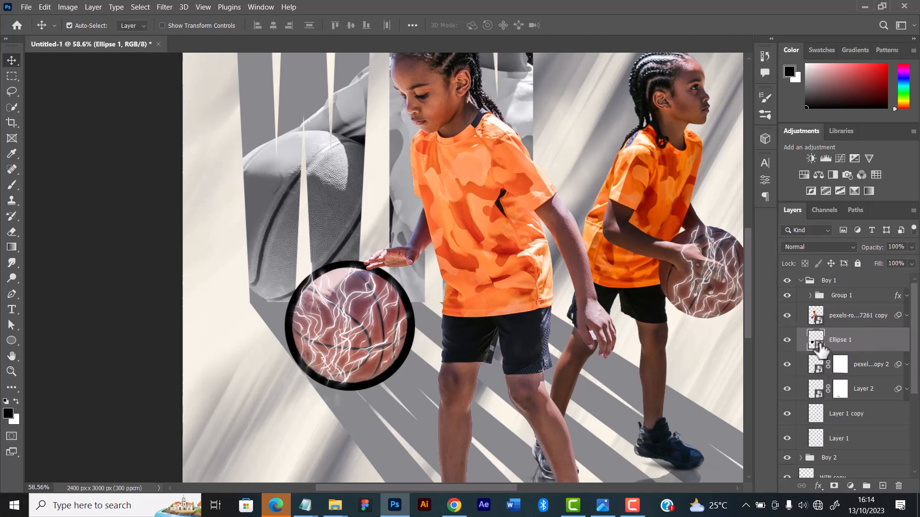
Change the circle's fill color to white (ffffff)
{"action": "left_click", "coordinate": [648, 271]}
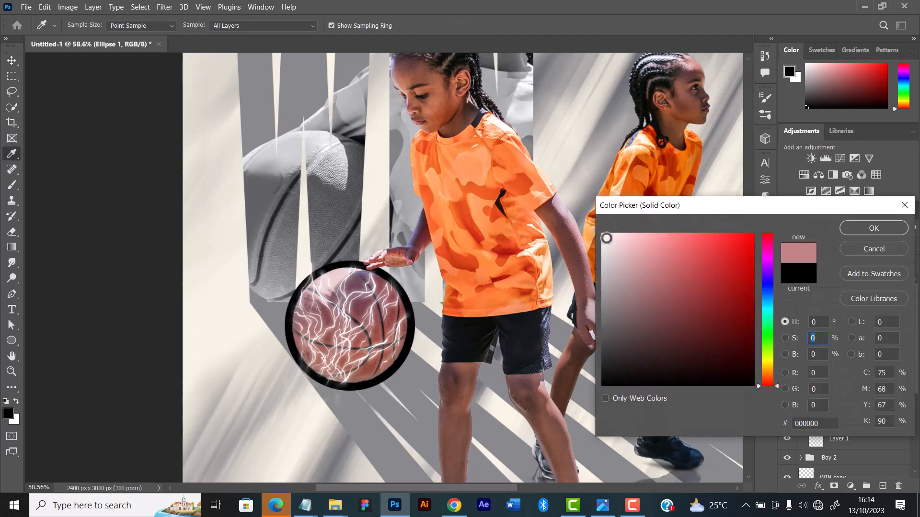
{"action": "left_click", "coordinate": [585, 210]}
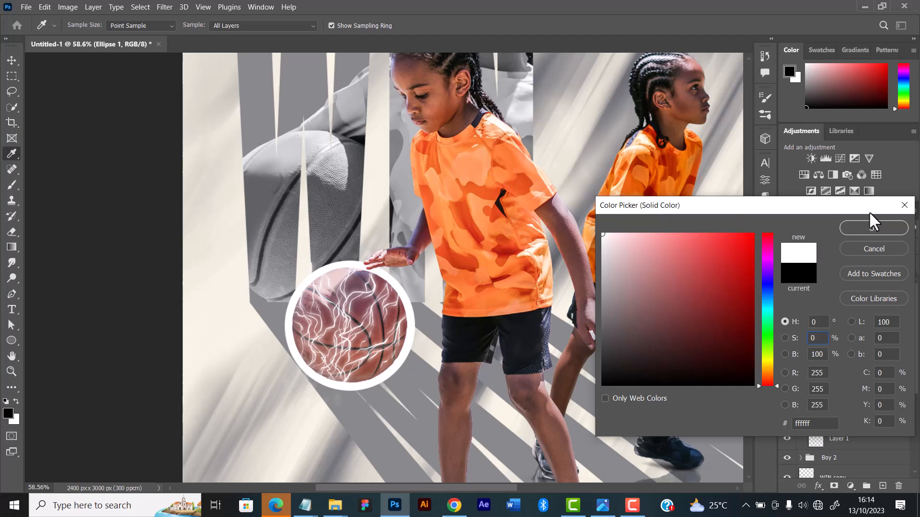
{"action": "left_click", "coordinate": [871, 230]}
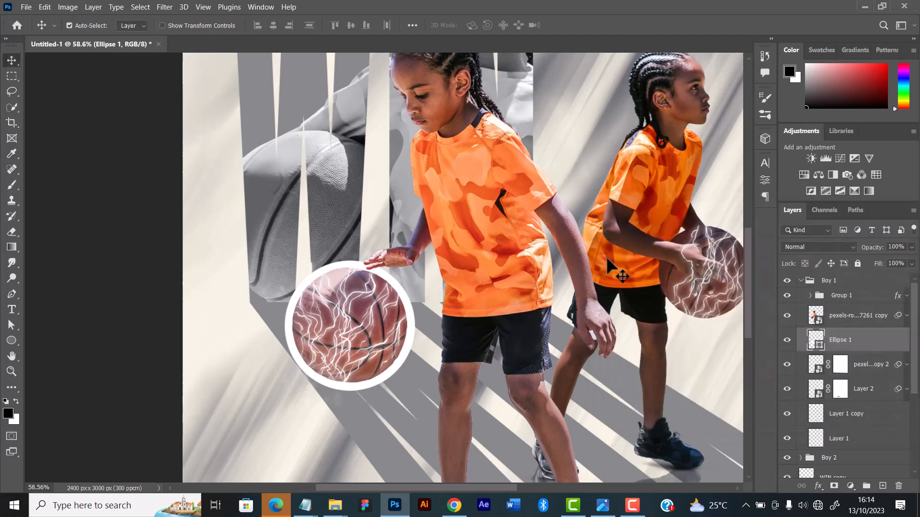
Nudge the white circle slightly right and up, and place a duplicate of it above the ball over the lettering
{"action": "key", "text": "Right"}
{"action": "key", "text": "Right"}
{"action": "key", "text": "Up"}
{"action": "key", "text": "Up"}
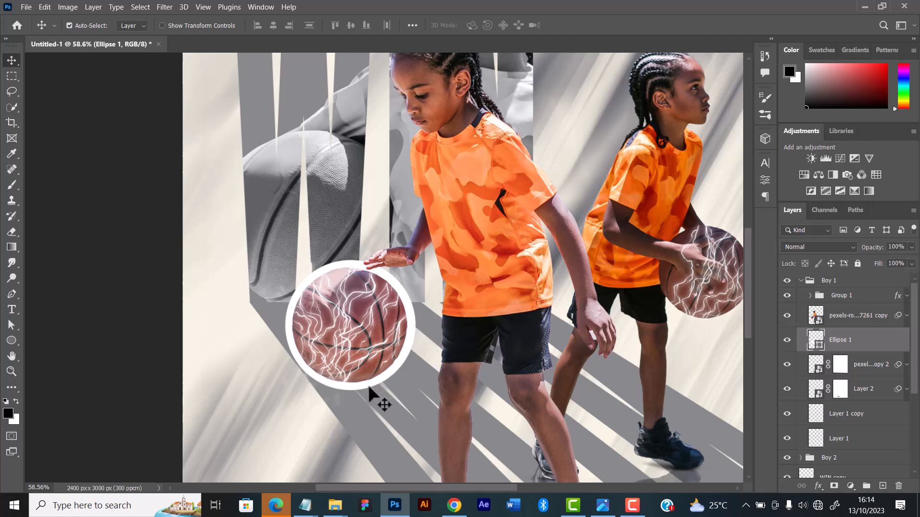
{"action": "left_click_drag", "start_coordinate": [348, 394], "coordinate": [267, 187]}
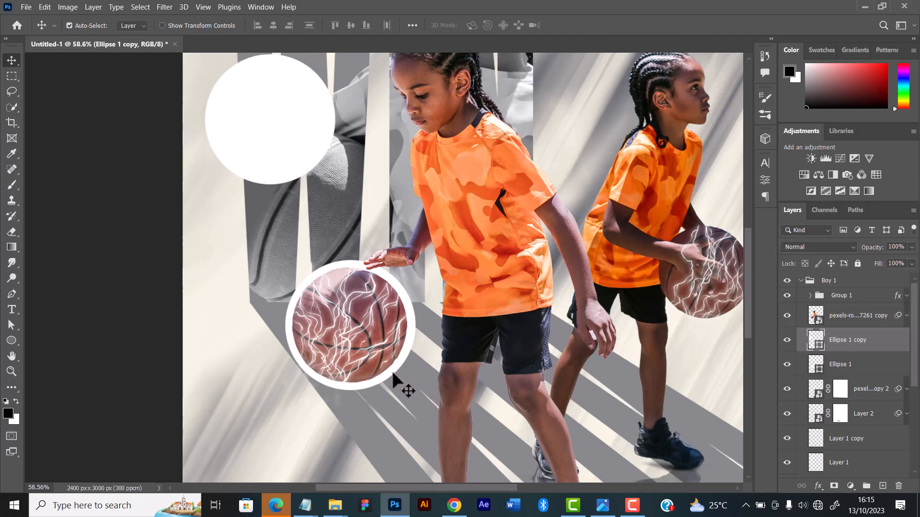
Add an outer glow to the original white circle, Ellipse 1, with the Linear Dodge (Add) blend mode
{"action": "key", "text": "alt+bracketleft"}
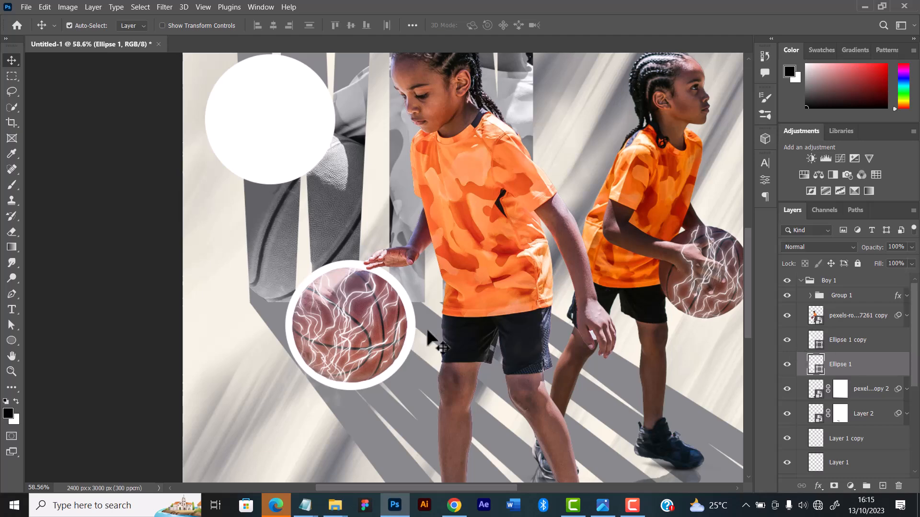
{"action": "double_click", "coordinate": [874, 369]}
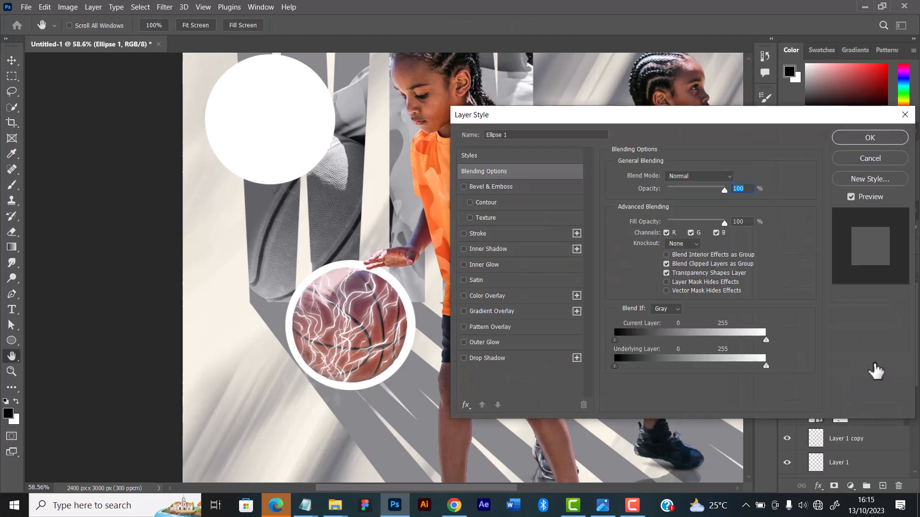
{"action": "left_click", "coordinate": [496, 344]}
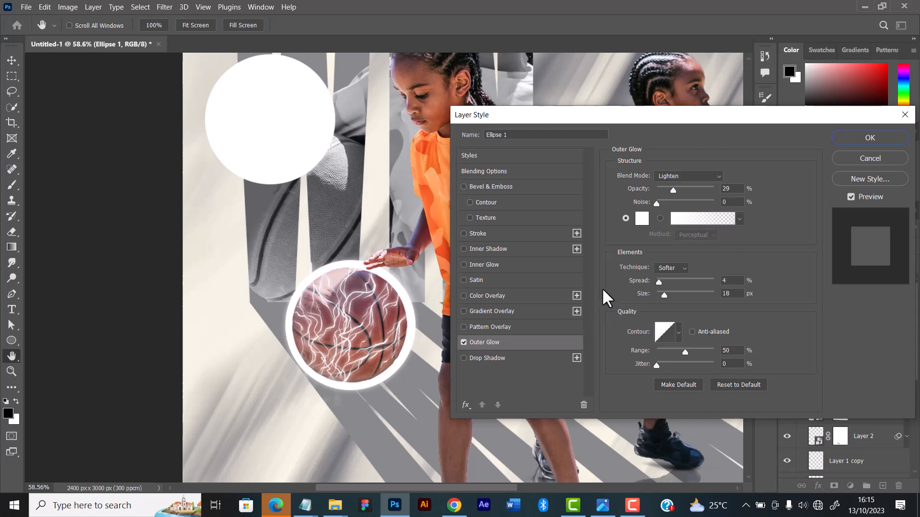
{"action": "left_click", "coordinate": [677, 176]}
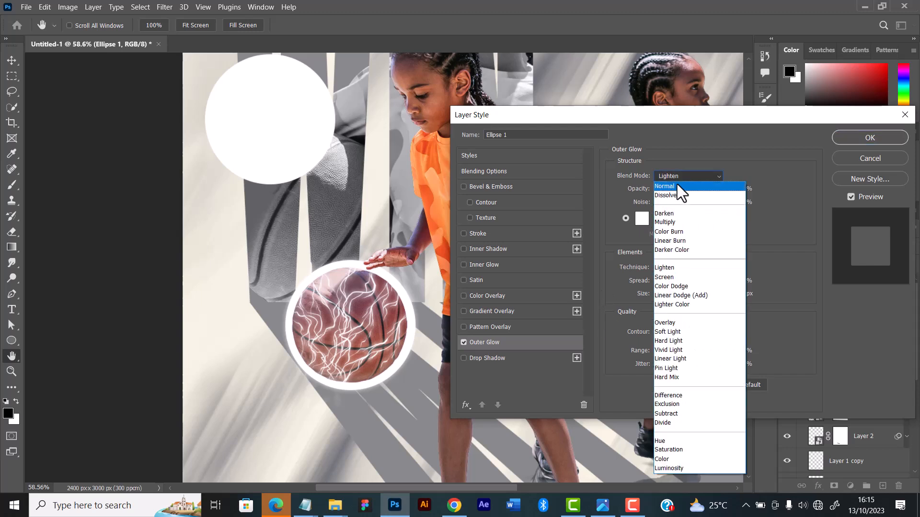
{"action": "left_click", "coordinate": [674, 185]}
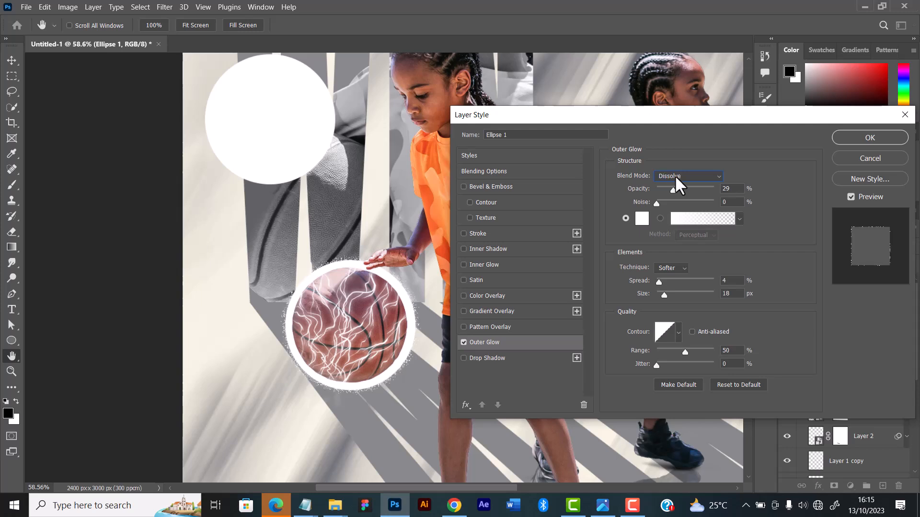
{"action": "scroll", "coordinate": [674, 175], "scroll_direction": "down", "scroll_amount": 1}
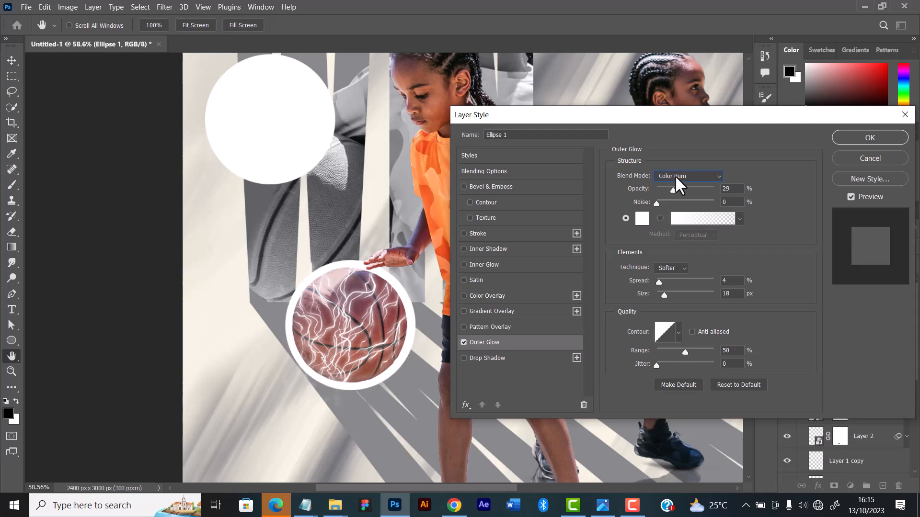
{"action": "scroll", "coordinate": [675, 176], "scroll_direction": "down", "scroll_amount": 1}
{"action": "left_click", "coordinate": [675, 175]}
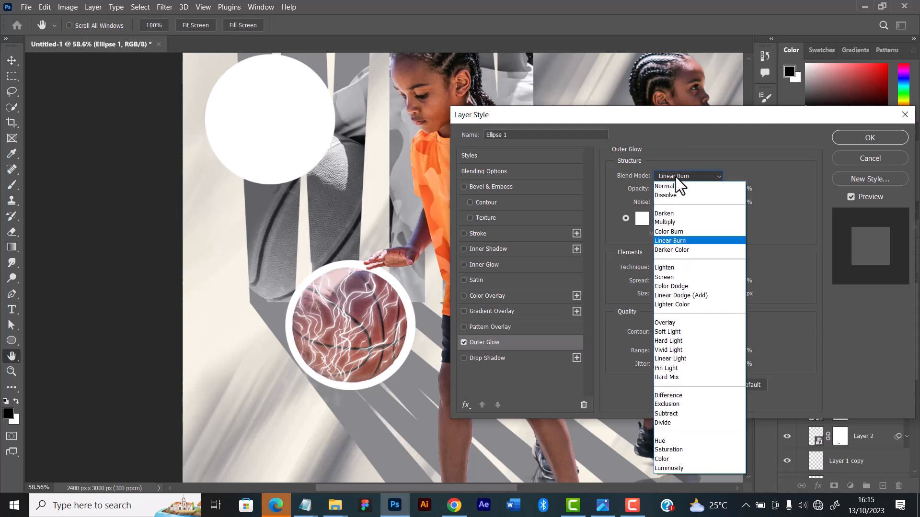
{"action": "left_click", "coordinate": [672, 295]}
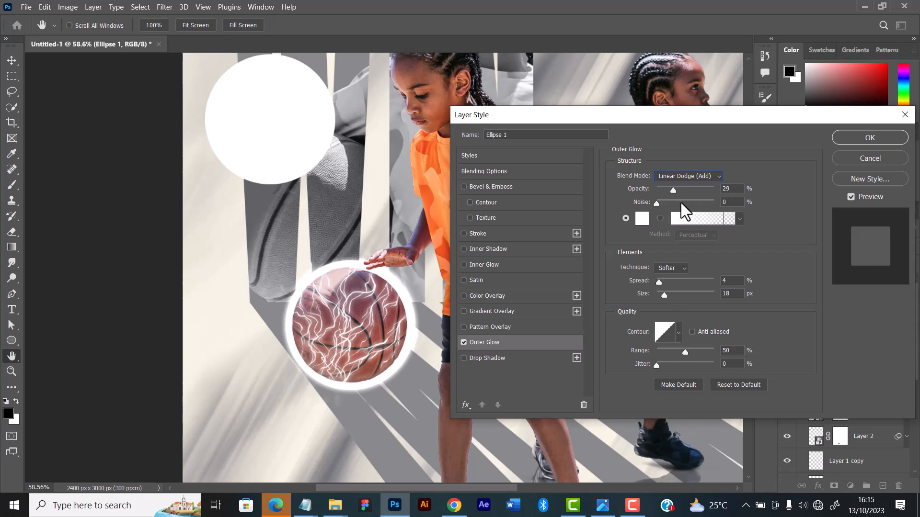
Set the circle's outer glow to 28% opacity, 17% spread and 38 px size, and apply the layer style
{"action": "left_click_drag", "start_coordinate": [674, 190], "coordinate": [679, 186]}
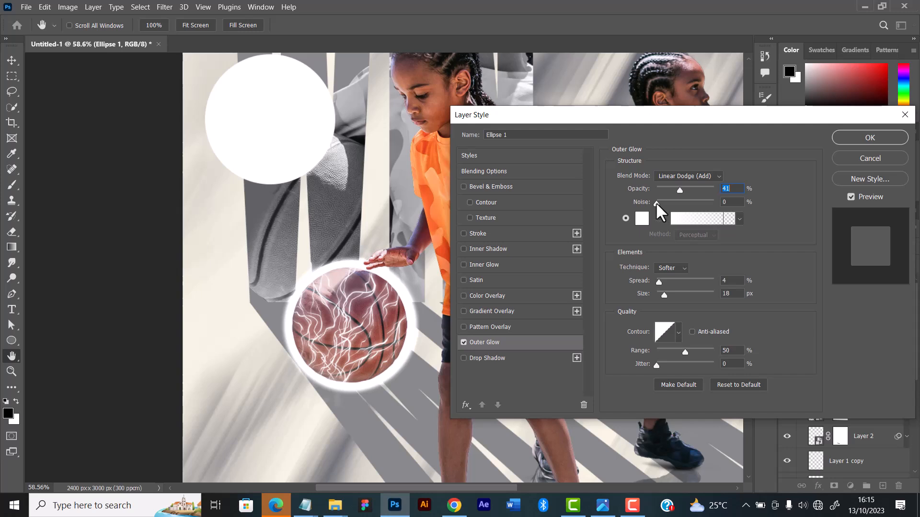
{"action": "key", "text": "Tab"}
{"action": "left_click_drag", "start_coordinate": [661, 283], "coordinate": [670, 296]}
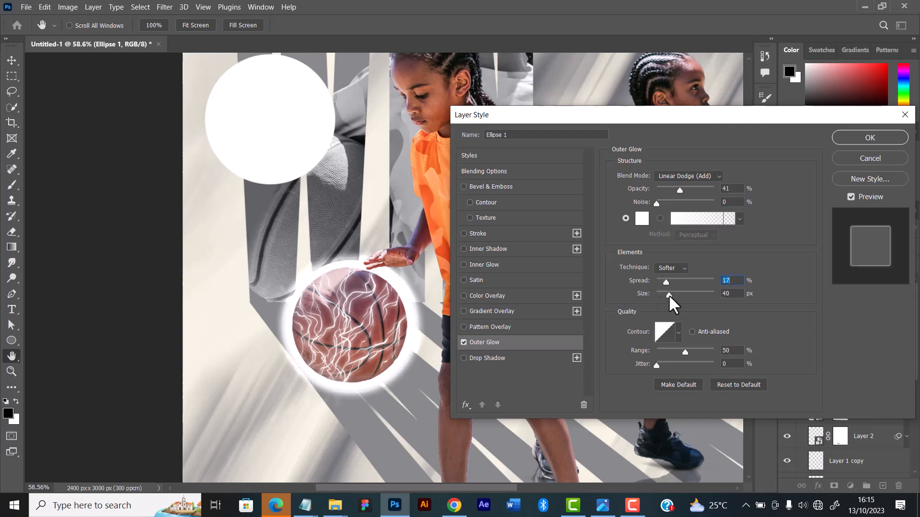
{"action": "left_click_drag", "start_coordinate": [669, 295], "coordinate": [671, 295]}
{"action": "left_click", "coordinate": [669, 294]}
{"action": "left_click_drag", "start_coordinate": [668, 295], "coordinate": [665, 282]}
{"action": "left_click", "coordinate": [664, 281]}
{"action": "left_click_drag", "start_coordinate": [665, 283], "coordinate": [666, 282]}
{"action": "left_click_drag", "start_coordinate": [680, 188], "coordinate": [672, 187]}
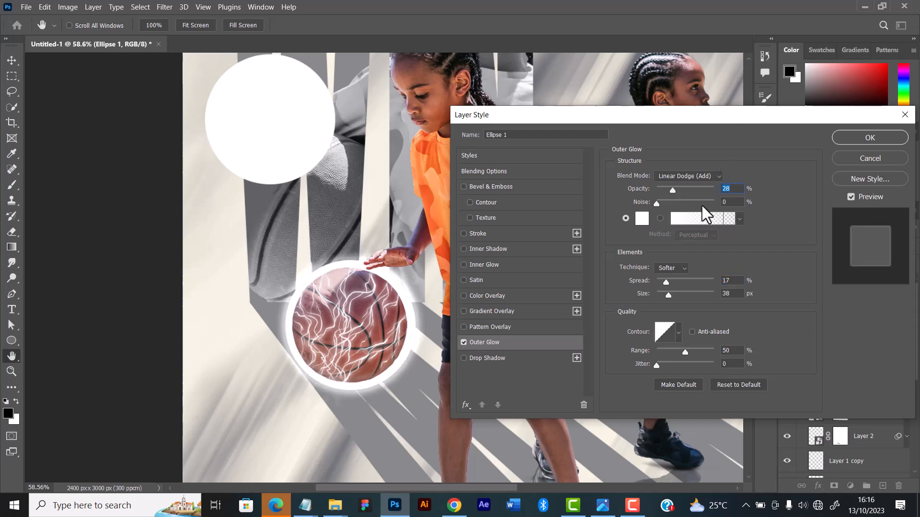
{"action": "left_click", "coordinate": [870, 138]}
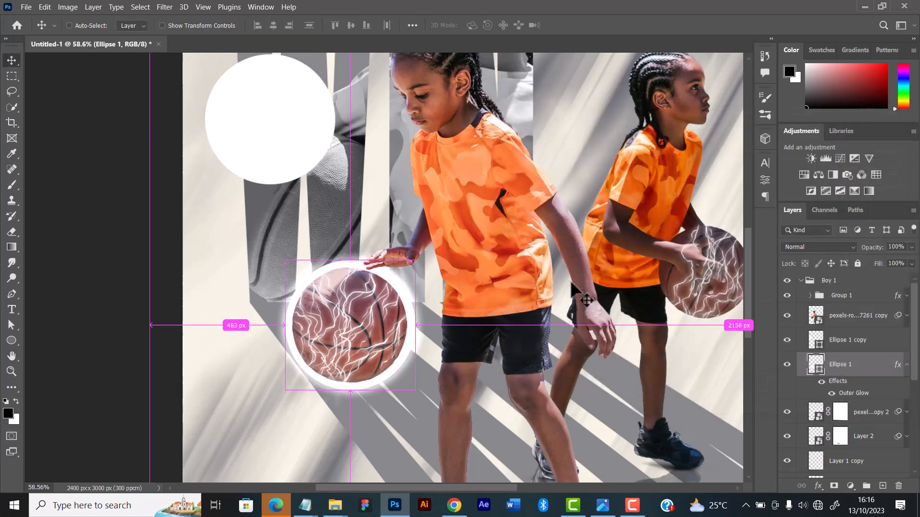
Scale the Ellipse 1 circle to about 97.41% and recenter it behind the first player's ball
{"action": "key", "text": "ctrl+t"}
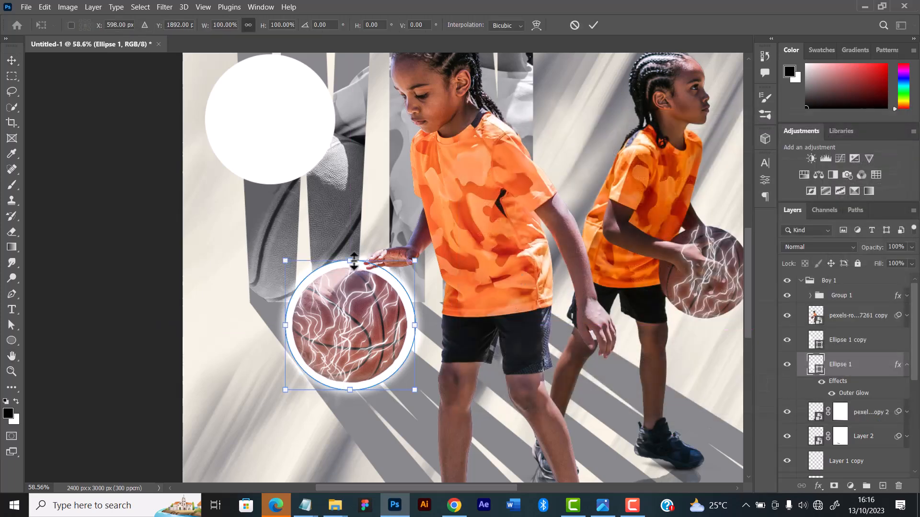
{"action": "left_click_drag", "start_coordinate": [350, 260], "coordinate": [350, 266]}
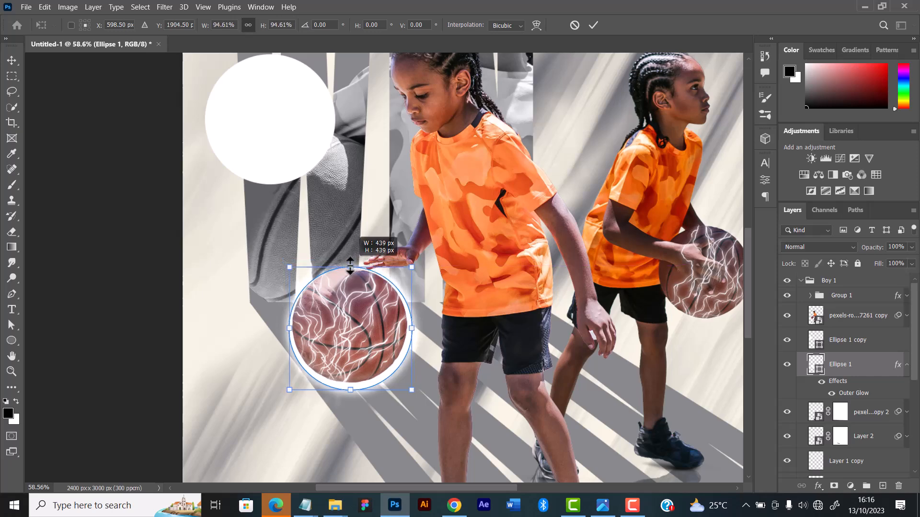
{"action": "left_click_drag", "start_coordinate": [350, 390], "coordinate": [350, 394]}
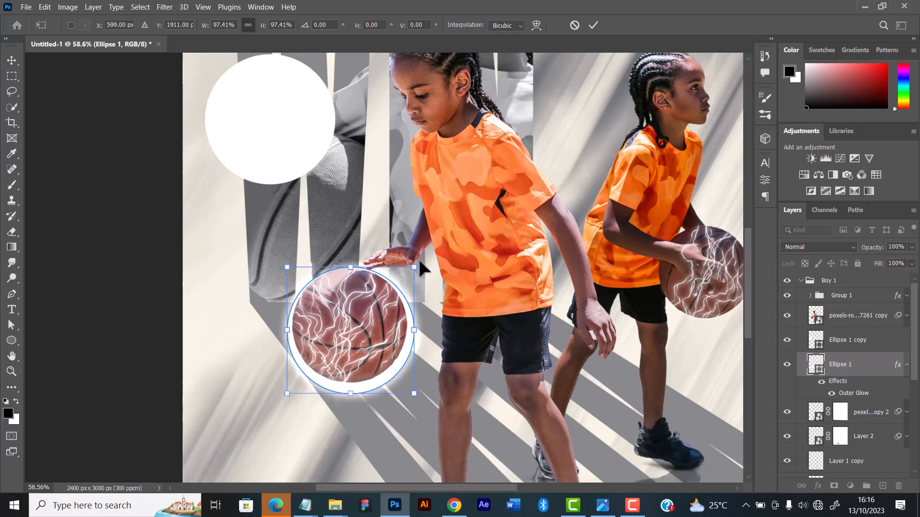
{"action": "left_click", "coordinate": [593, 27]}
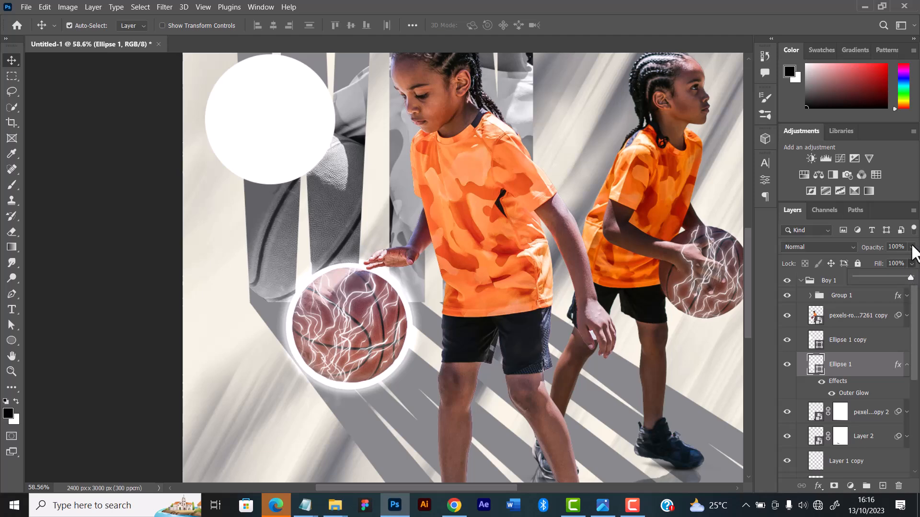
{"action": "left_click", "coordinate": [912, 264]}
{"action": "left_click_drag", "start_coordinate": [902, 264], "coordinate": [894, 262]}
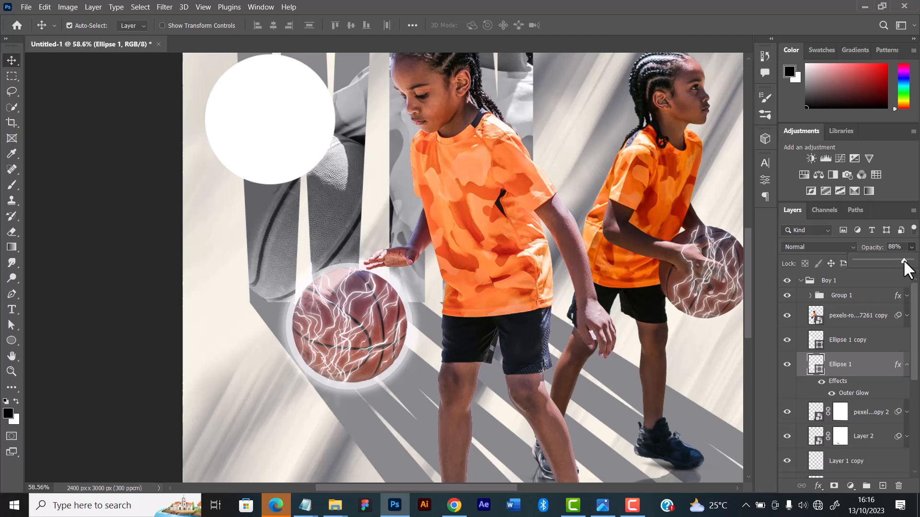
{"action": "left_click_drag", "start_coordinate": [904, 260], "coordinate": [910, 272]}
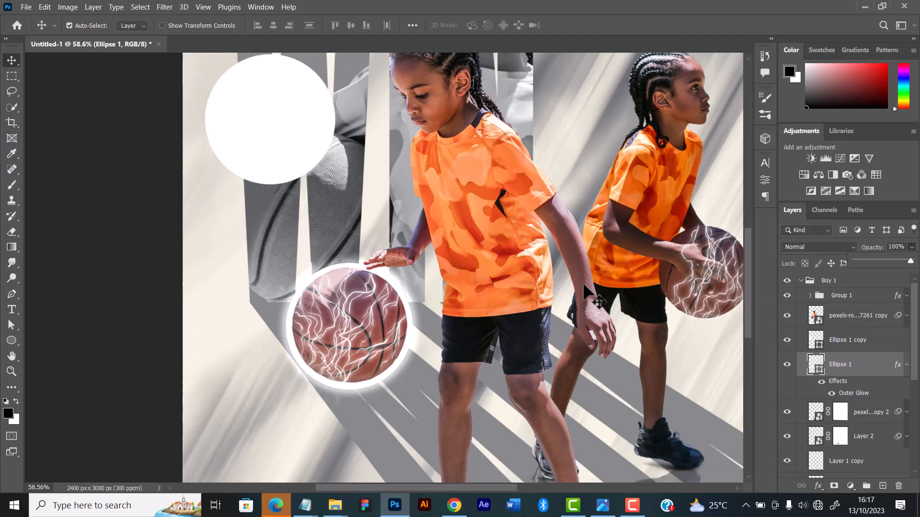
Convert the Ellipse 1 circle to a smart object and apply a Gaussian Blur with a 6.4 pixel radius
{"action": "scroll", "coordinate": [527, 301], "scroll_direction": "down", "scroll_amount": 3}
{"action": "scroll", "coordinate": [527, 300], "scroll_direction": "up", "scroll_amount": 2}
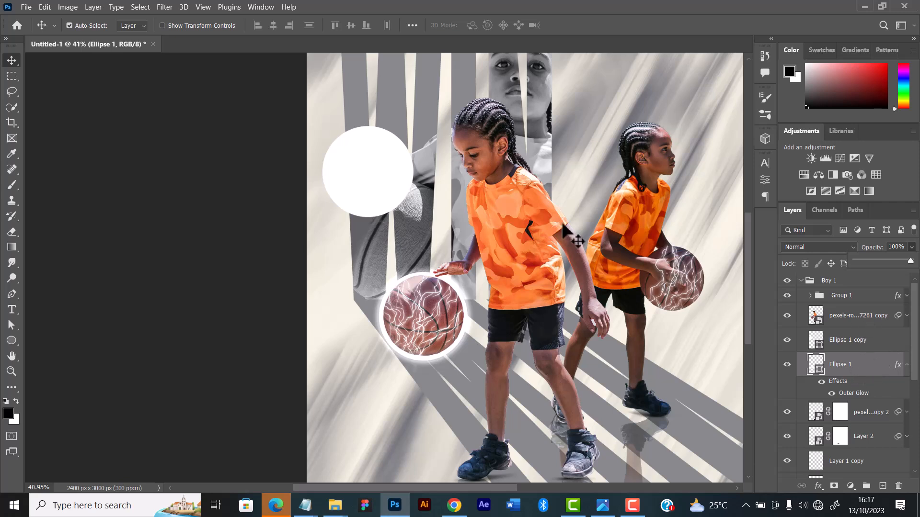
{"action": "left_click", "coordinate": [895, 356]}
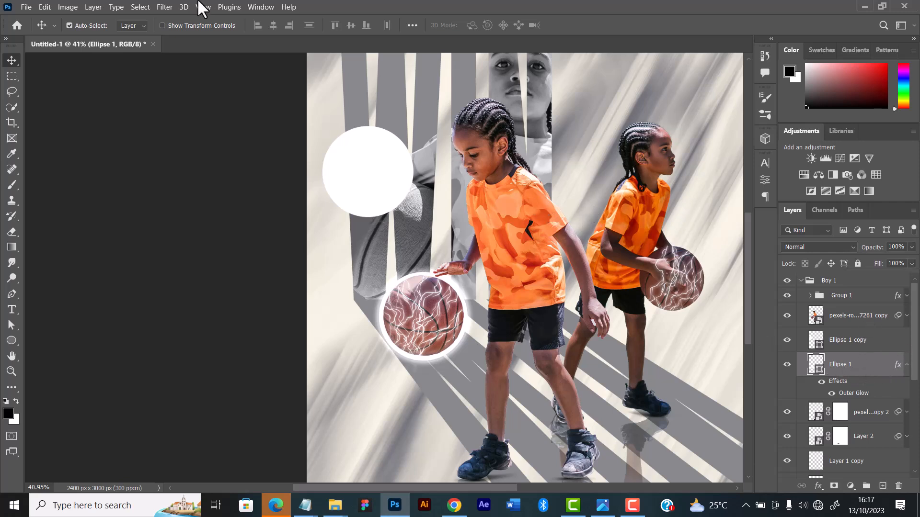
{"action": "left_click", "coordinate": [165, 7]}
{"action": "mouse_move", "coordinate": [201, 151]}
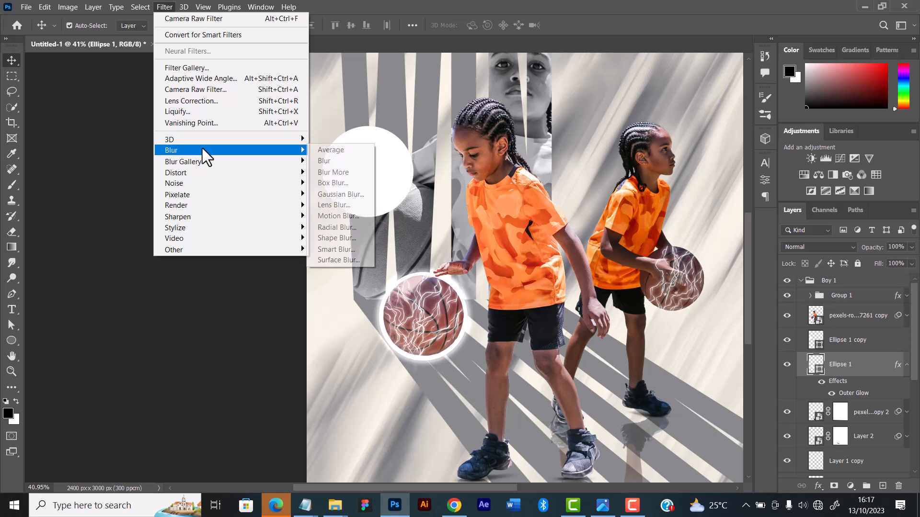
{"action": "left_click", "coordinate": [335, 194]}
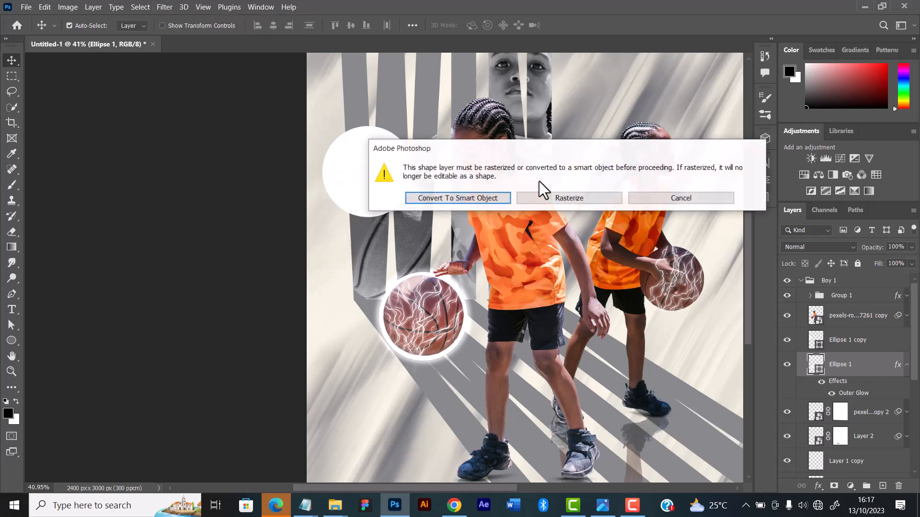
{"action": "left_click", "coordinate": [451, 199]}
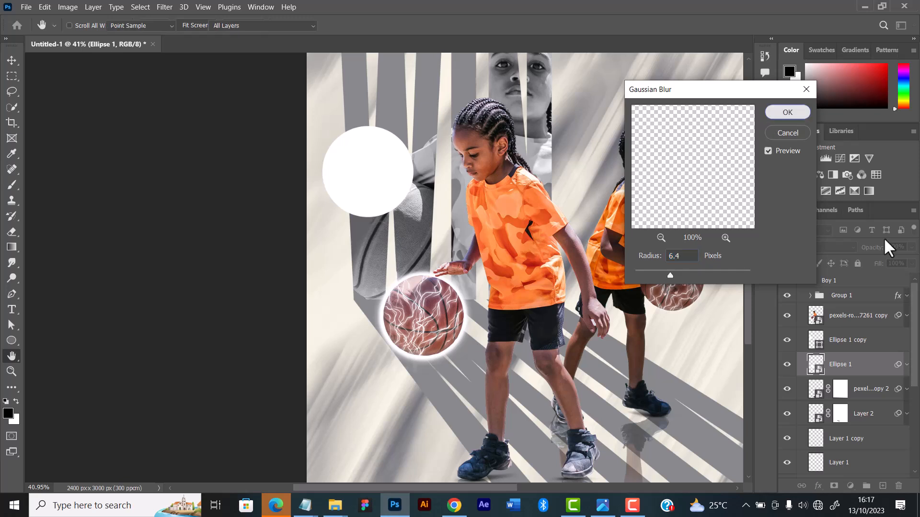
Lower the fill of the blurred Ellipse 1 circle to 85%
{"action": "left_click", "coordinate": [911, 264]}
{"action": "left_click_drag", "start_coordinate": [911, 277], "coordinate": [901, 277]}
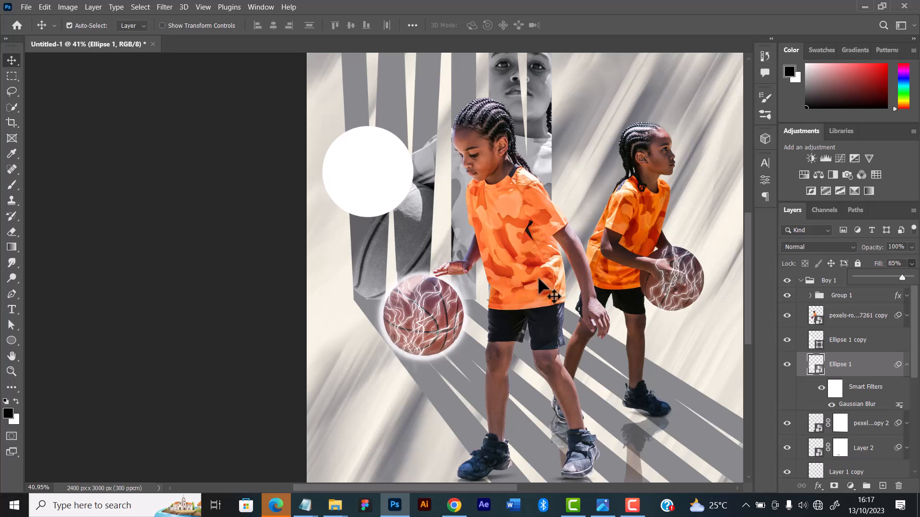
{"action": "scroll", "coordinate": [539, 287], "scroll_direction": "down", "scroll_amount": 5}
{"action": "scroll", "coordinate": [540, 287], "scroll_direction": "up", "scroll_amount": 1}
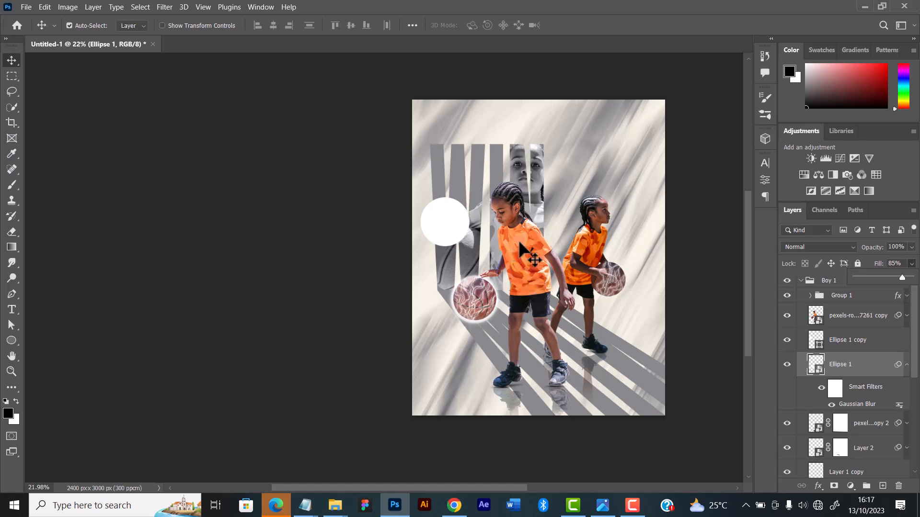
Move the duplicate white circle from the lettering onto the second player's basketball
{"action": "scroll", "coordinate": [748, 234], "scroll_direction": "up", "scroll_amount": 1}
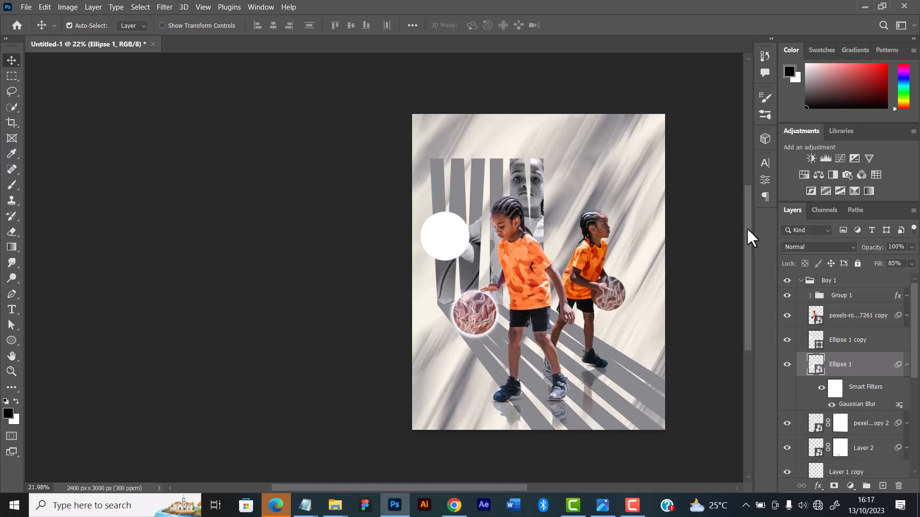
{"action": "left_click", "coordinate": [714, 247]}
{"action": "left_click_drag", "start_coordinate": [445, 235], "coordinate": [603, 281]}
{"action": "scroll", "coordinate": [586, 287], "scroll_direction": "up", "scroll_amount": 2}
{"action": "scroll", "coordinate": [591, 309], "scroll_direction": "up", "scroll_amount": 4}
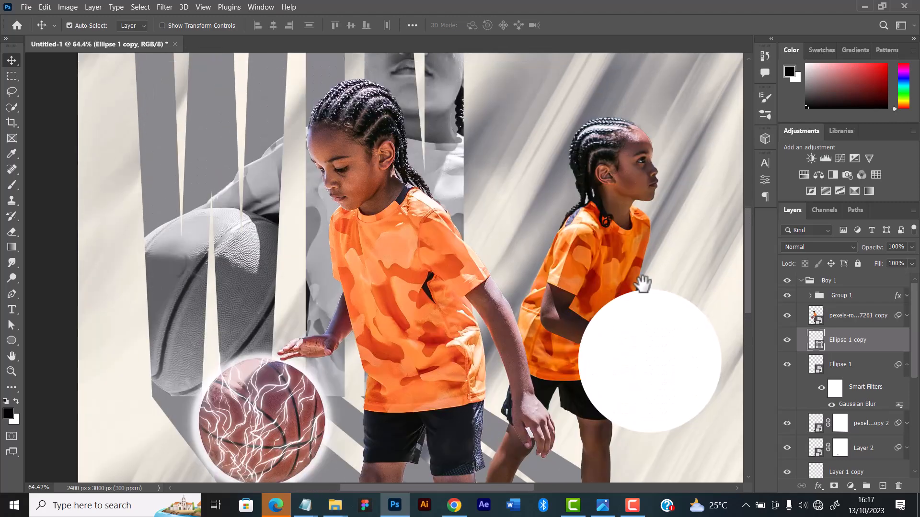
{"action": "left_click_drag", "start_coordinate": [643, 282], "coordinate": [620, 288]}
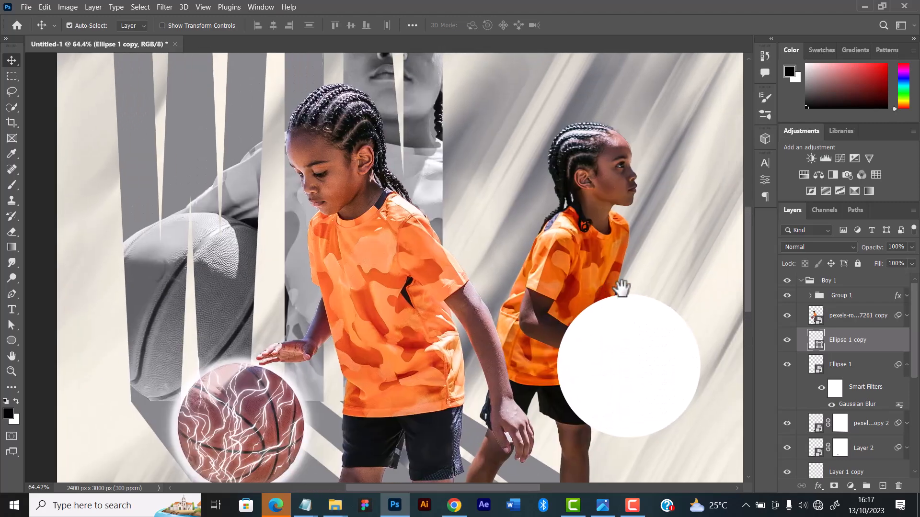
{"action": "scroll", "coordinate": [623, 302], "scroll_direction": "up", "scroll_amount": 3}
{"action": "scroll", "coordinate": [623, 294], "scroll_direction": "down", "scroll_amount": 3}
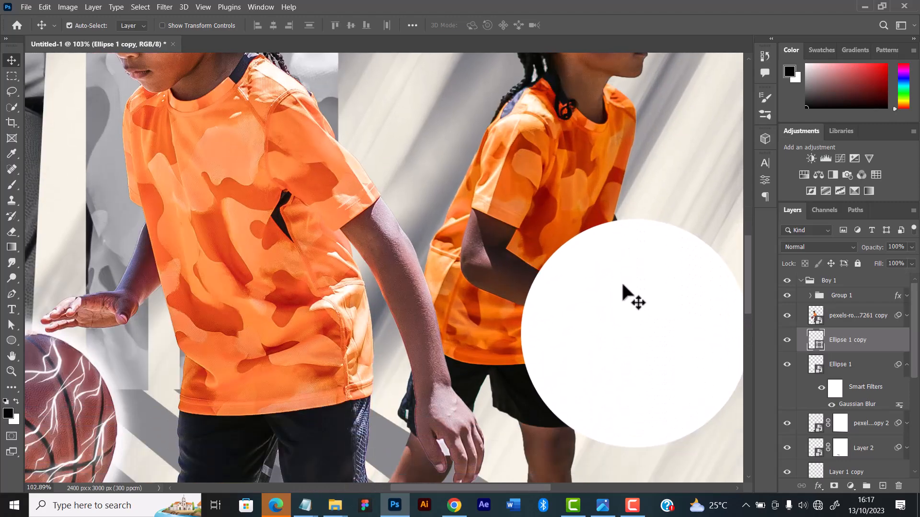
{"action": "left_click_drag", "start_coordinate": [631, 289], "coordinate": [497, 255]}
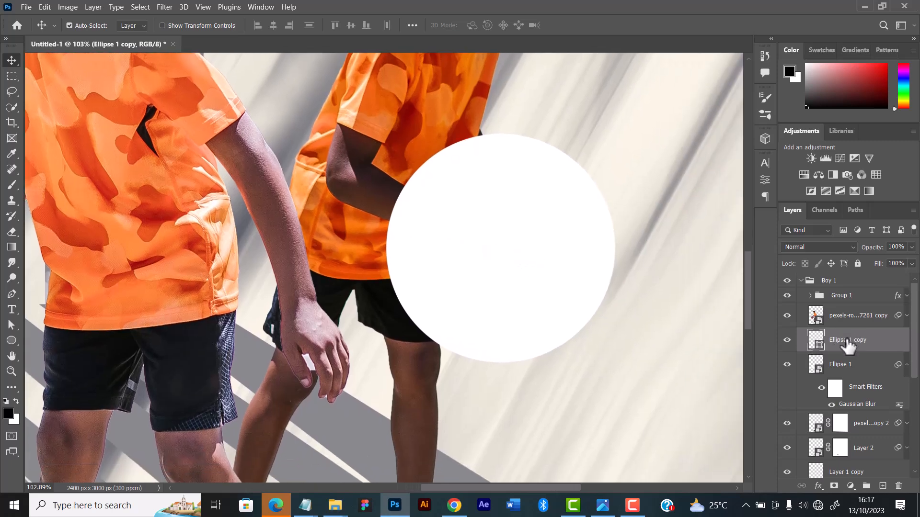
Move the Ellipse 1 copy layer out of the Boy 1 group and place it first inside the Boy 2 group
{"action": "key", "text": "ctrl+bracketright"}
{"action": "key", "text": "ctrl+bracketright"}
{"action": "key", "text": "ctrl+bracketright"}
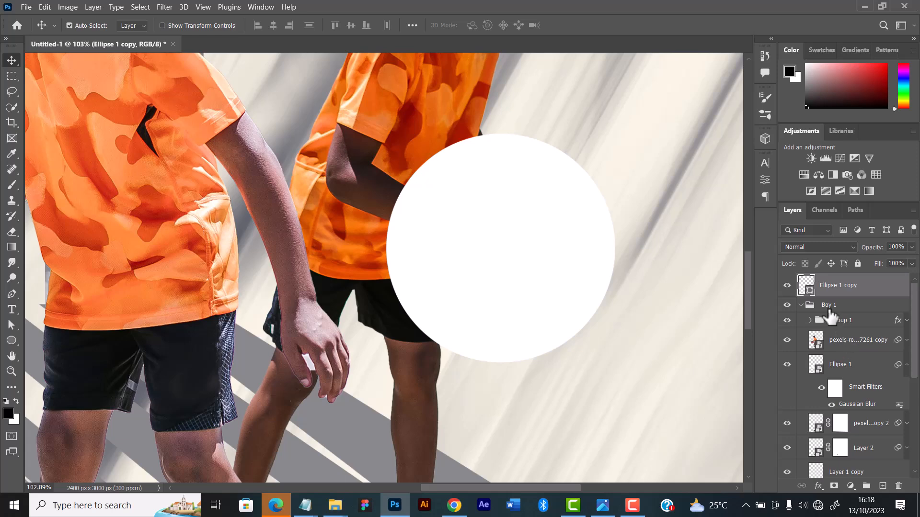
{"action": "left_click", "coordinate": [800, 305], "text": "ctrl"}
{"action": "left_click_drag", "start_coordinate": [834, 287], "coordinate": [833, 317]}
{"action": "left_click", "coordinate": [801, 297]}
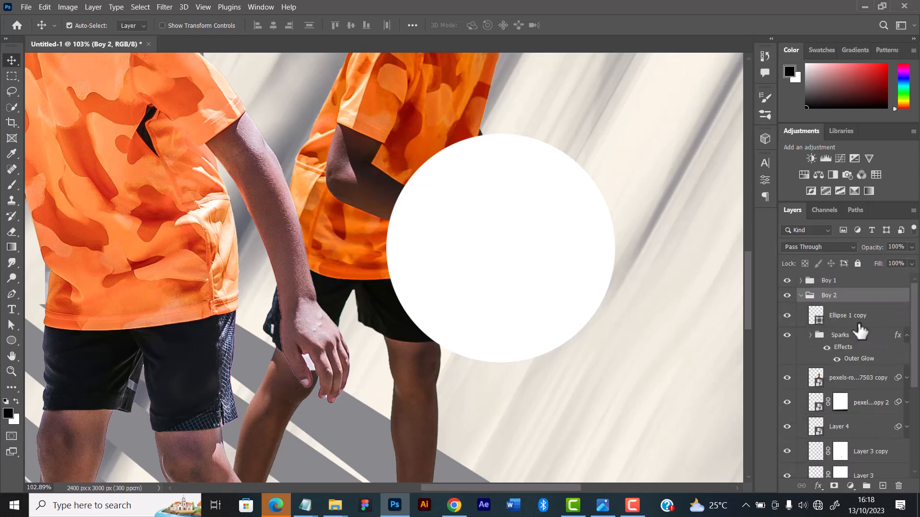
Scale the Ellipse 1 copy circle to about 67.67% and position it over the second player's ball
{"action": "left_click", "coordinate": [855, 318]}
{"action": "key", "text": "ctrl+t"}
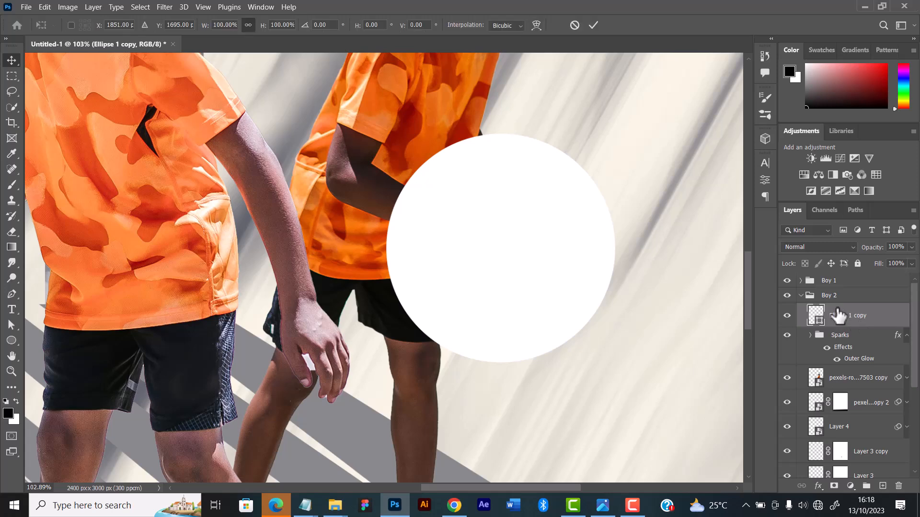
{"action": "left_click_drag", "start_coordinate": [498, 133], "coordinate": [499, 209]}
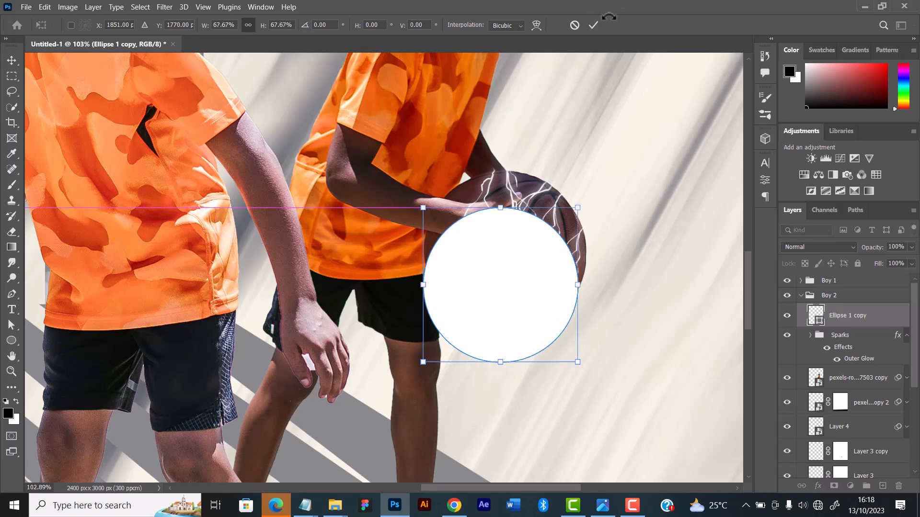
{"action": "left_click", "coordinate": [592, 26]}
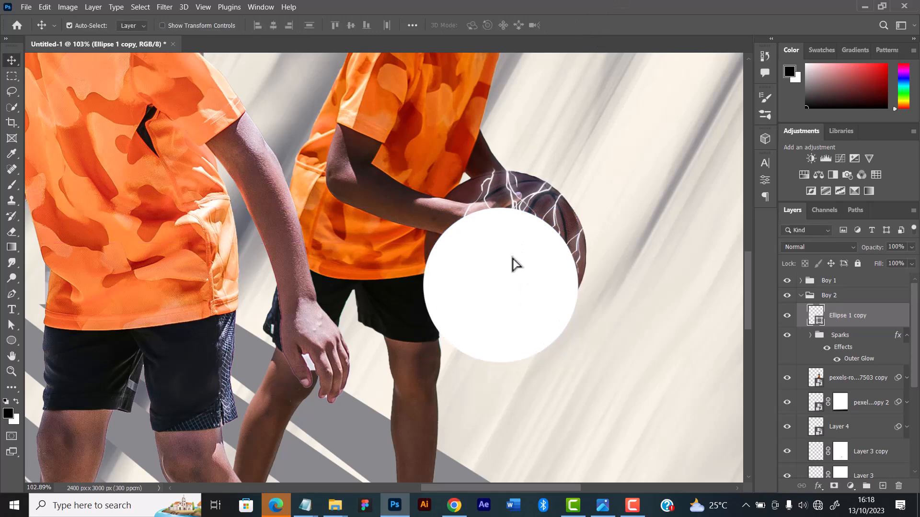
{"action": "left_click_drag", "start_coordinate": [513, 263], "coordinate": [515, 269]}
Enlarge the Ellipse 1 copy circle to about 109.24% so it fully covers the second player's ball
{"action": "key", "text": "ctrl+t"}
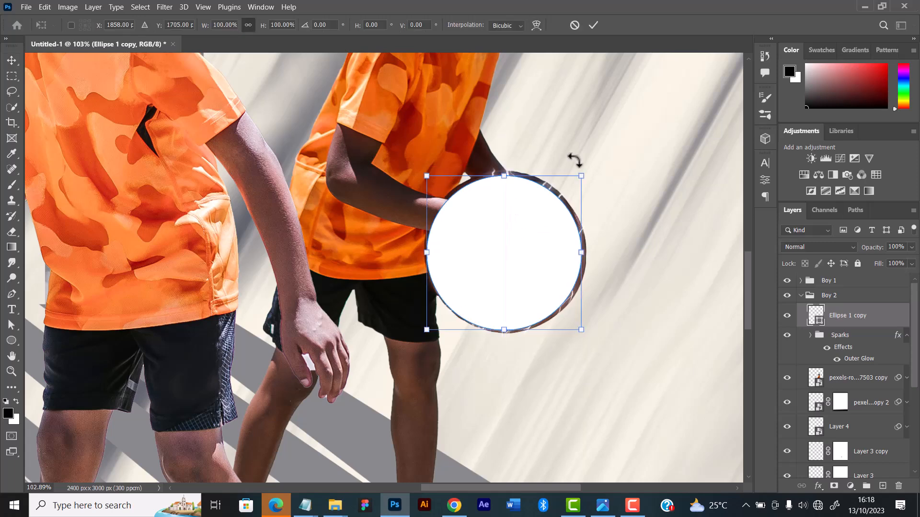
{"action": "left_click_drag", "start_coordinate": [581, 176], "coordinate": [592, 166]}
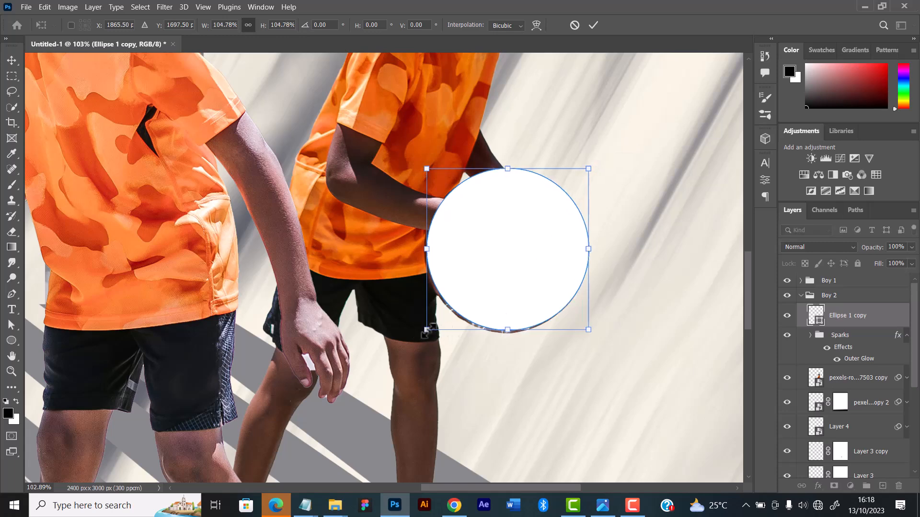
{"action": "left_click_drag", "start_coordinate": [426, 331], "coordinate": [452, 376]}
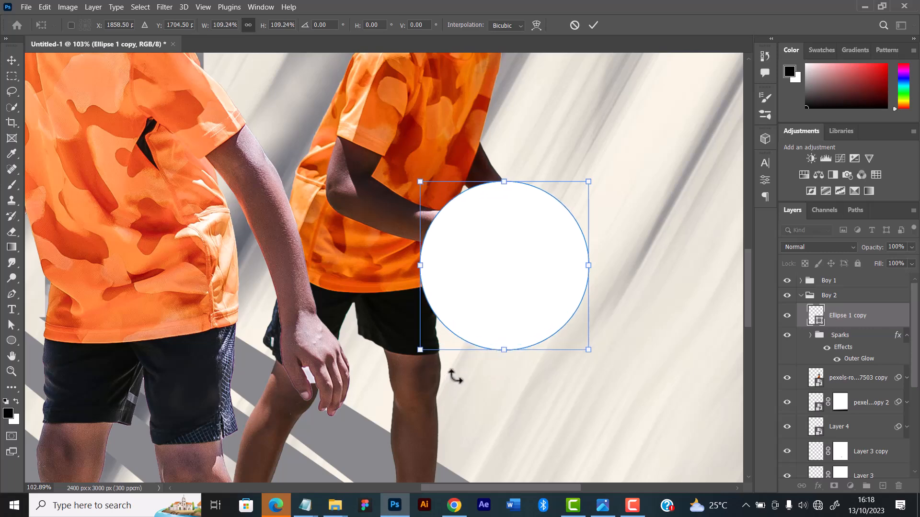
{"action": "left_click", "coordinate": [595, 25]}
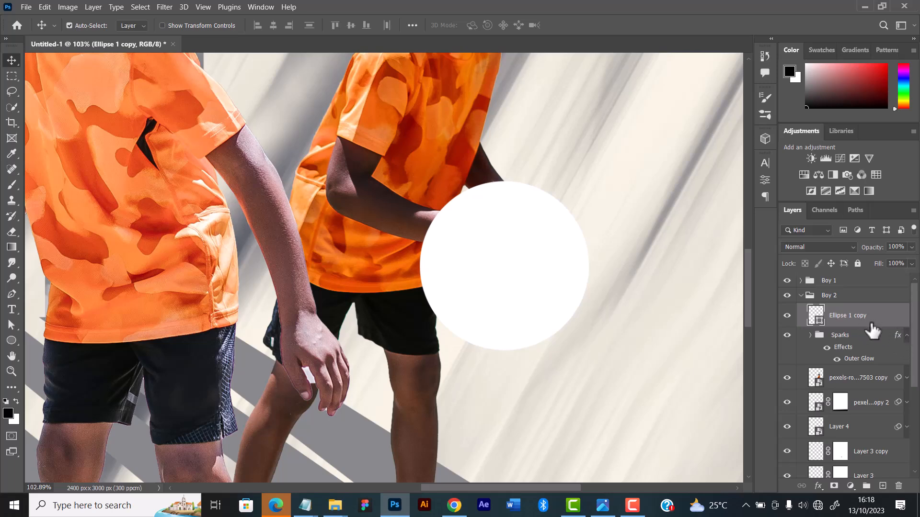
Move the Ellipse 1 copy layer directly beneath the second player's photo layer in the Boy 2 group
{"action": "left_click_drag", "start_coordinate": [867, 322], "coordinate": [839, 390]}
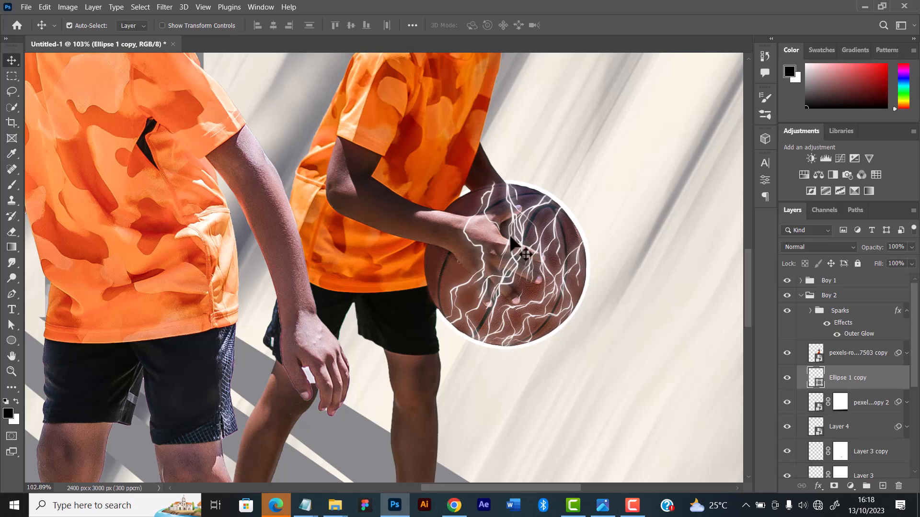
{"action": "scroll", "coordinate": [497, 229], "scroll_direction": "down", "scroll_amount": 1}
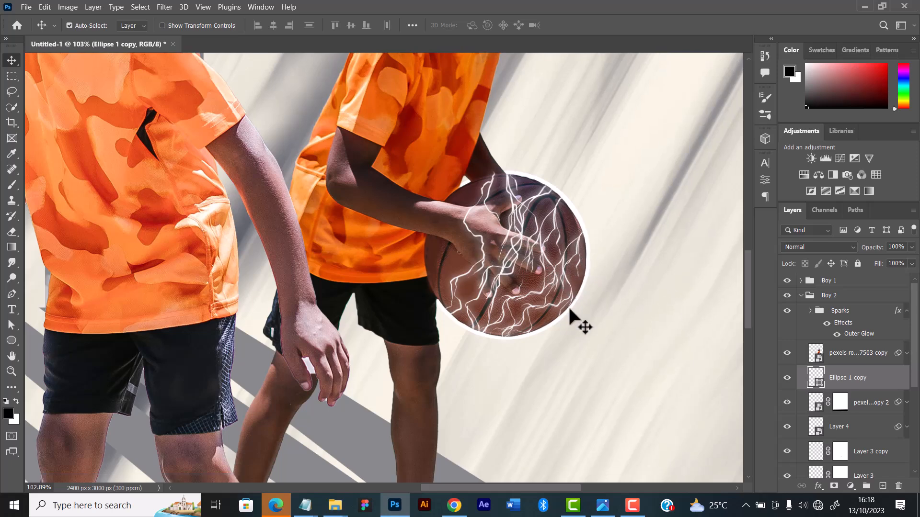
{"action": "scroll", "coordinate": [569, 311], "scroll_direction": "down", "scroll_amount": 3}
{"action": "scroll", "coordinate": [569, 312], "scroll_direction": "up", "scroll_amount": 3}
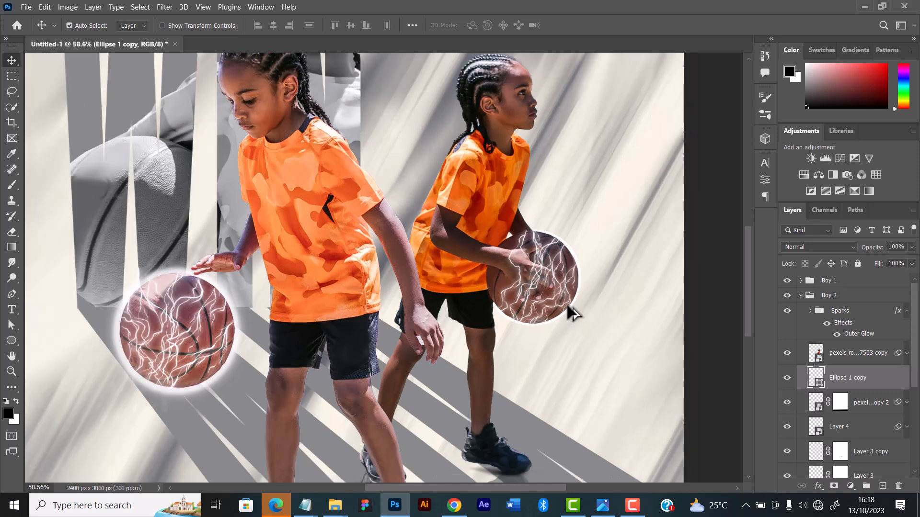
Scale the circle behind the second player's ball to about 101.46%, extending it slightly toward the player
{"action": "key", "text": "ctrl+t"}
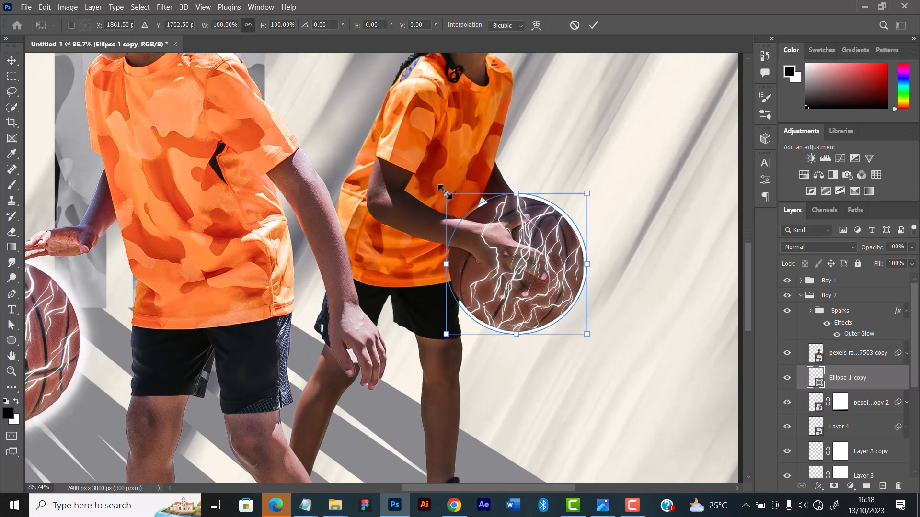
{"action": "mouse_move", "coordinate": [445, 192]}
{"action": "left_mouse_down"}
{"action": "mouse_move", "coordinate": [576, 308]}
{"action": "mouse_move", "coordinate": [592, 308]}
{"action": "mouse_move", "coordinate": [587, 333]}
{"action": "mouse_move", "coordinate": [444, 189]}
{"action": "left_mouse_up"}
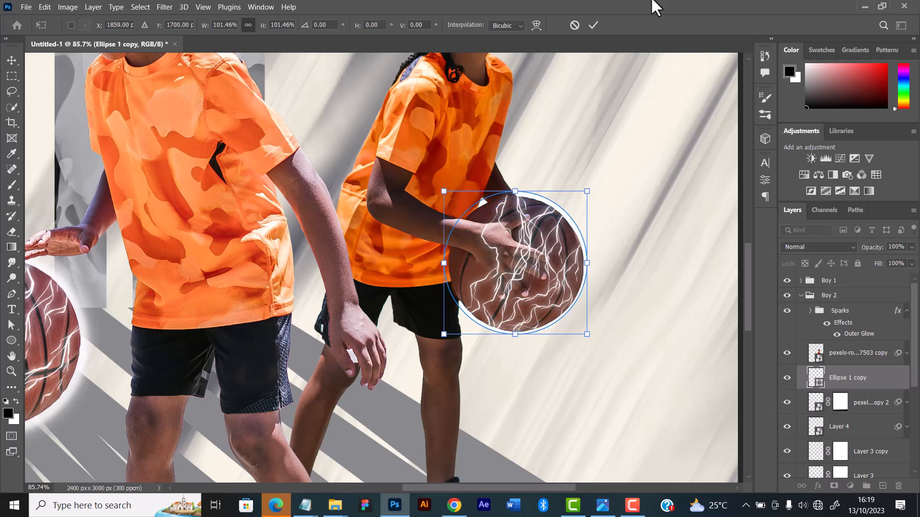
{"action": "left_click", "coordinate": [594, 21]}
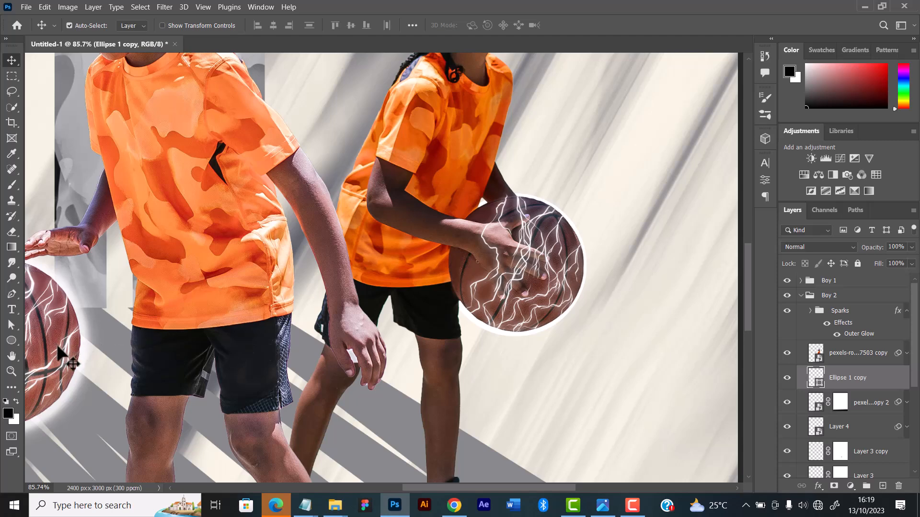
Select the Ellipse 1 circle behind the first player's ball and check its glow by hiding and showing it
{"action": "left_click_drag", "start_coordinate": [142, 335], "coordinate": [316, 316]}
{"action": "left_click", "coordinate": [221, 344]}
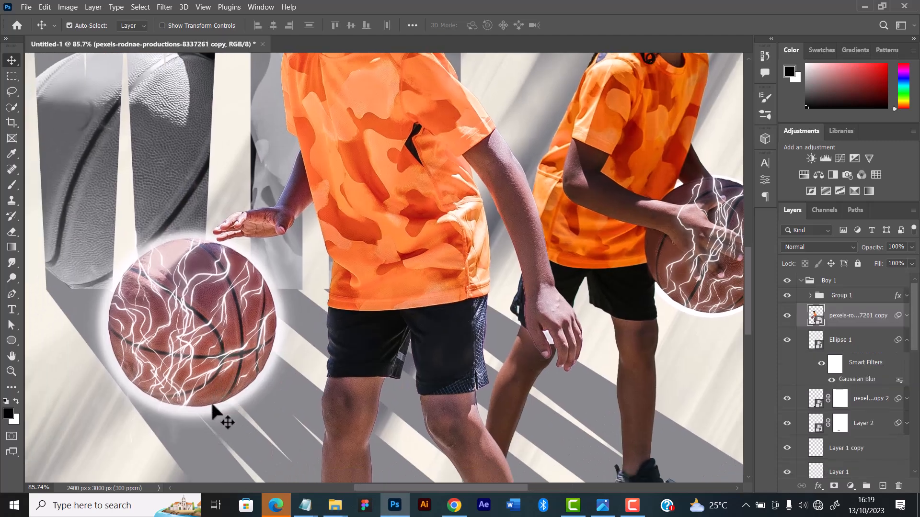
{"action": "left_click", "coordinate": [210, 405]}
{"action": "left_click", "coordinate": [787, 340]}
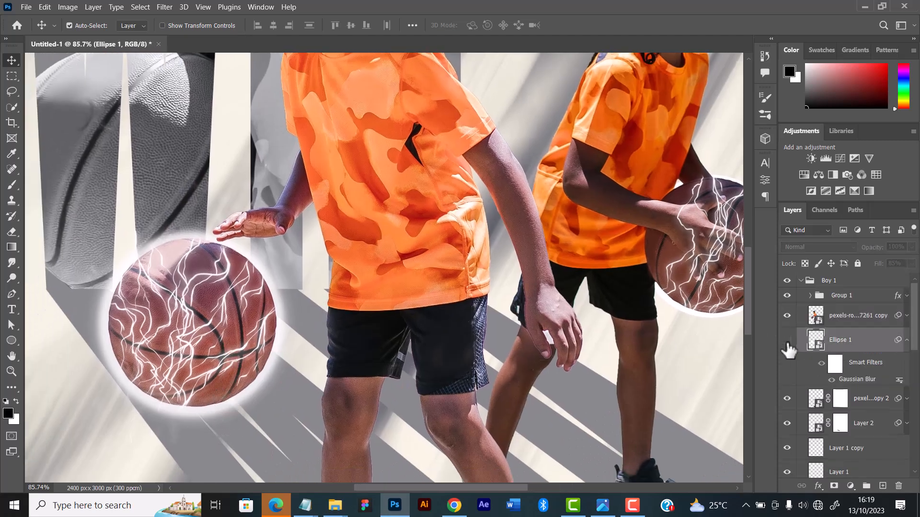
{"action": "left_click", "coordinate": [787, 341]}
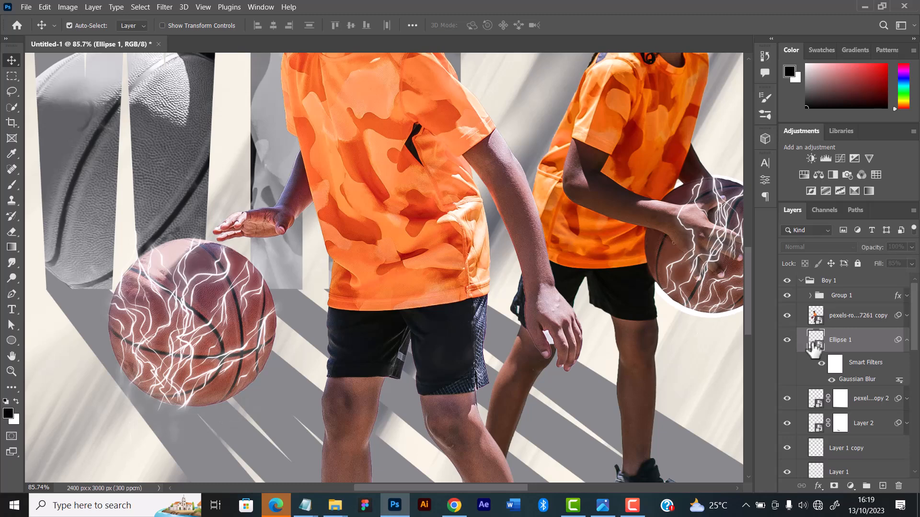
{"action": "right_click", "coordinate": [865, 341]}
{"action": "key", "text": "Escape"}
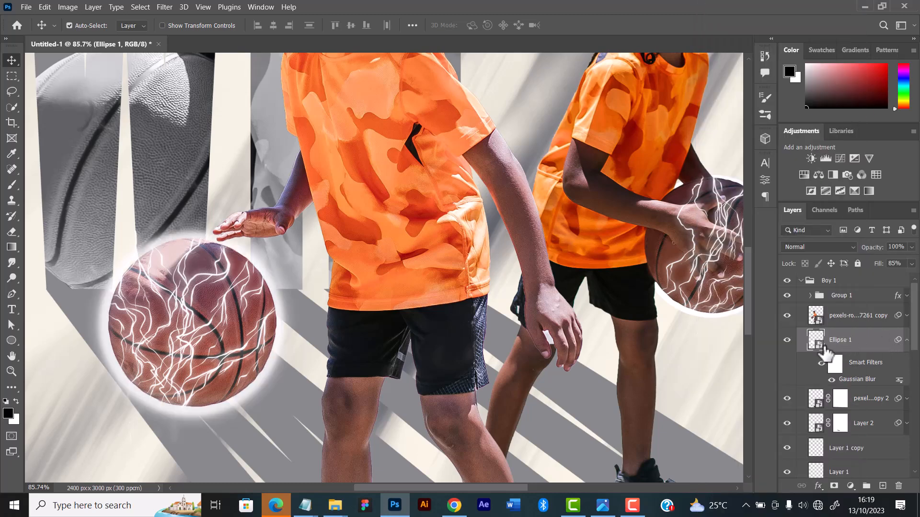
Open the Ellipse 1 smart object's contents, copy the ellipse's layer style, and close the smart object document
{"action": "double_click", "coordinate": [819, 349]}
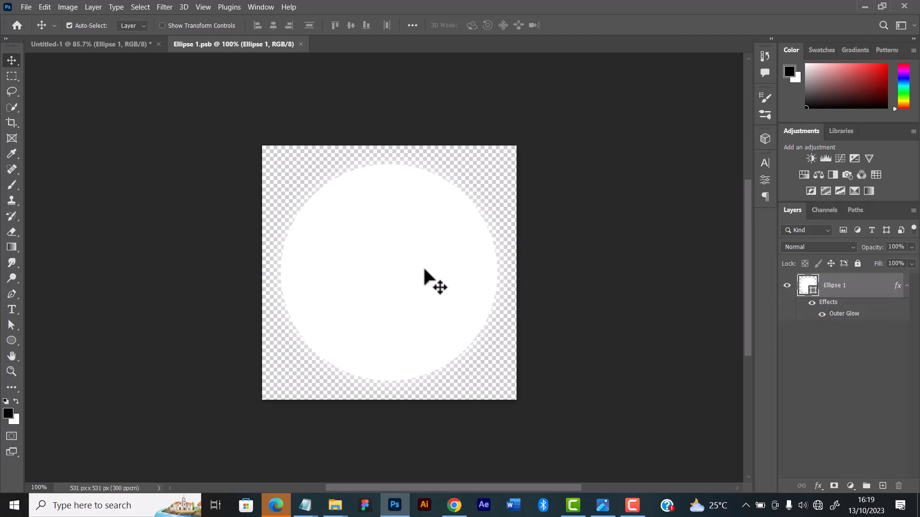
{"action": "right_click", "coordinate": [857, 292]}
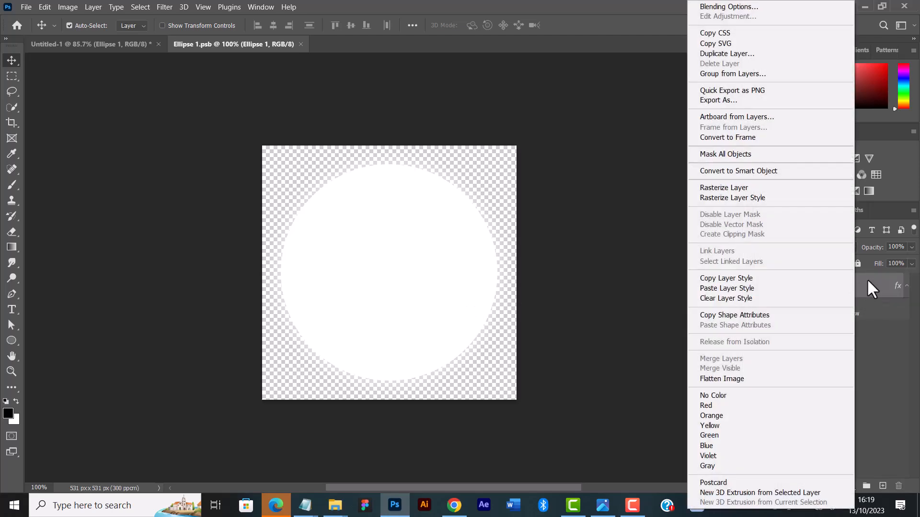
{"action": "right_click", "coordinate": [867, 278]}
{"action": "right_click", "coordinate": [858, 288]}
{"action": "left_click", "coordinate": [743, 278]}
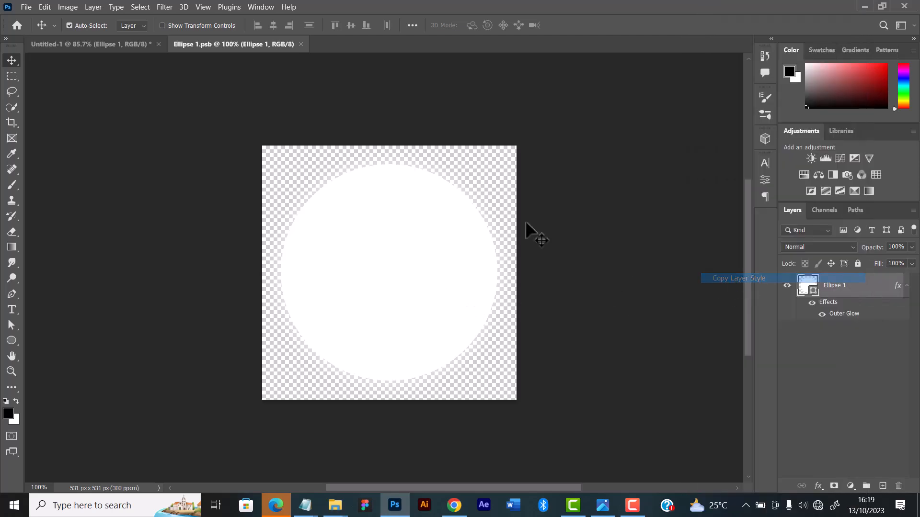
{"action": "left_click", "coordinate": [301, 44]}
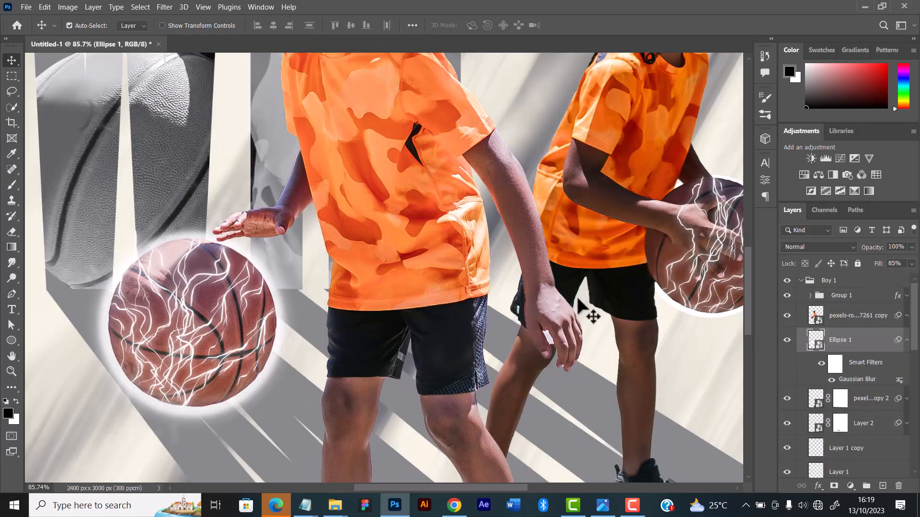
Paste the copied Outer Glow layer style onto the Ellipse 1 copy layer behind the second player's ball
{"action": "left_click", "coordinate": [697, 322]}
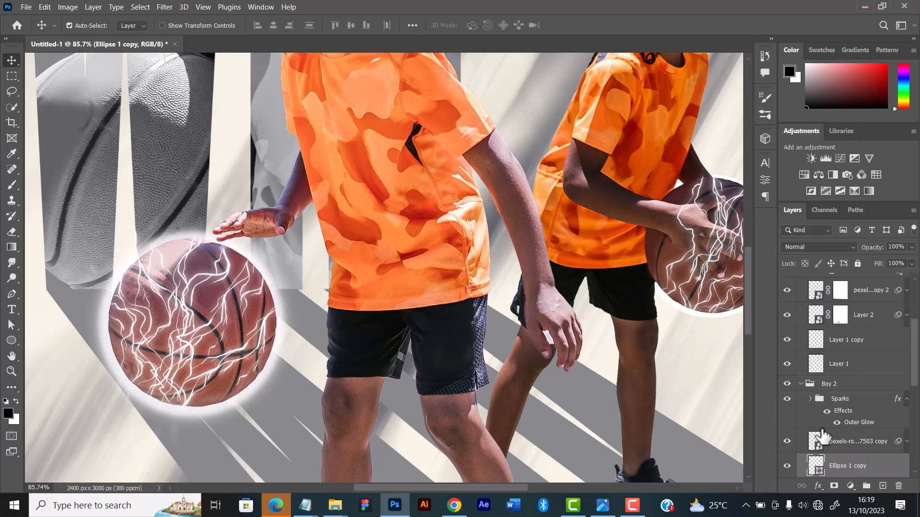
{"action": "scroll", "coordinate": [823, 436], "scroll_direction": "down", "scroll_amount": 1}
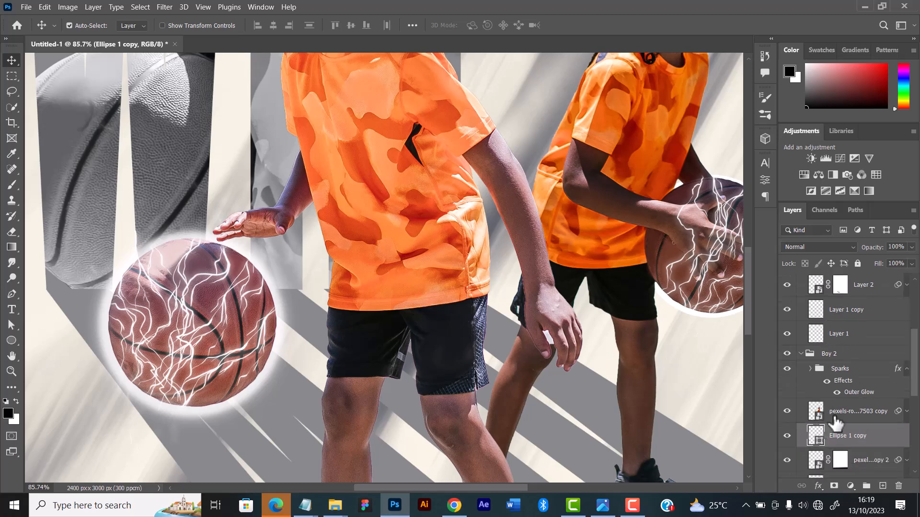
{"action": "left_click", "coordinate": [786, 437]}
{"action": "left_click_drag", "start_coordinate": [506, 487], "coordinate": [531, 486]}
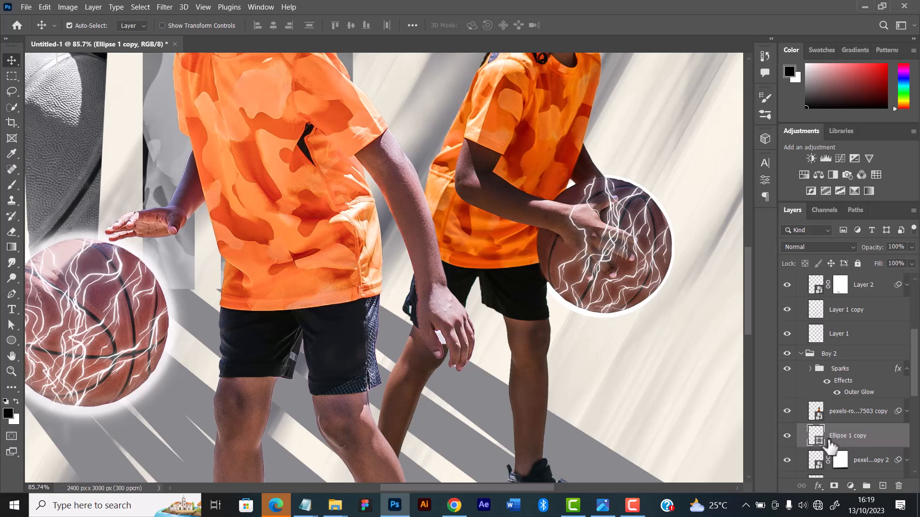
{"action": "right_click", "coordinate": [880, 438]}
{"action": "left_click", "coordinate": [773, 288]}
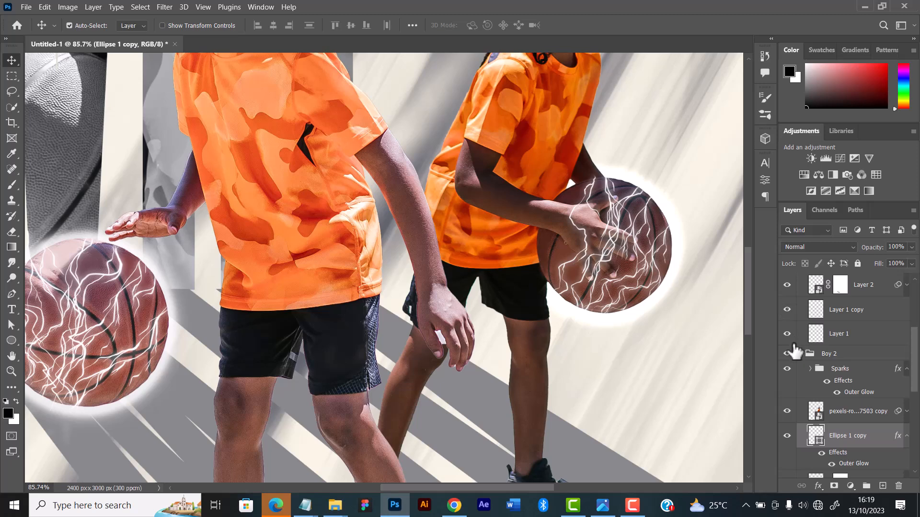
{"action": "scroll", "coordinate": [680, 264], "scroll_direction": "down", "scroll_amount": 1}
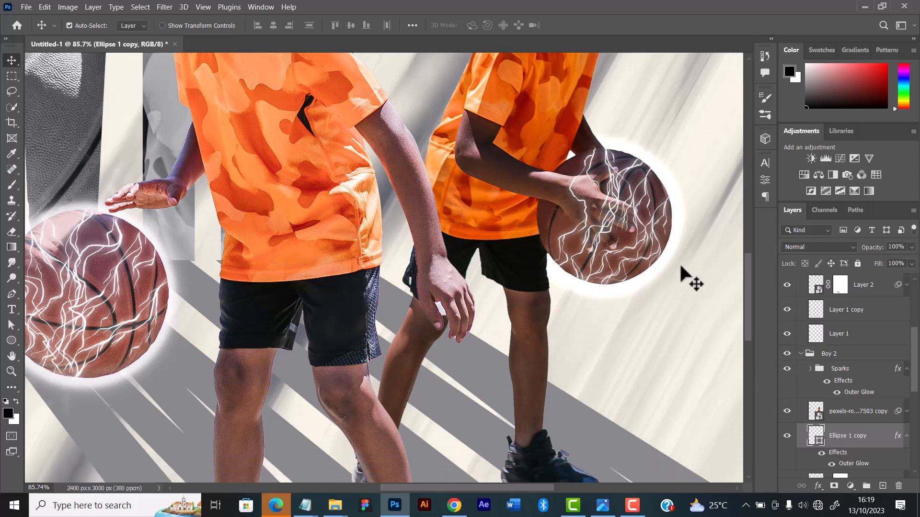
{"action": "scroll", "coordinate": [665, 246], "scroll_direction": "up", "scroll_amount": 1}
{"action": "scroll", "coordinate": [671, 256], "scroll_direction": "down", "scroll_amount": 4}
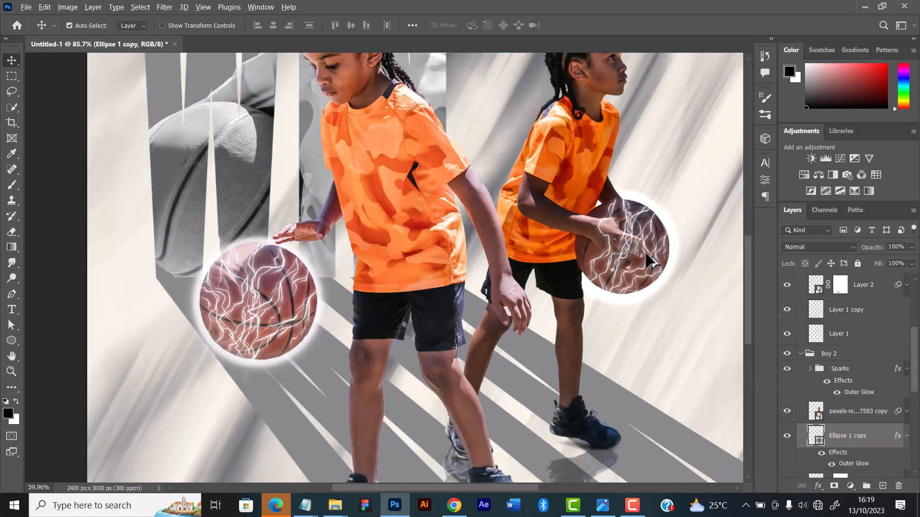
{"action": "scroll", "coordinate": [647, 254], "scroll_direction": "up", "scroll_amount": 2}
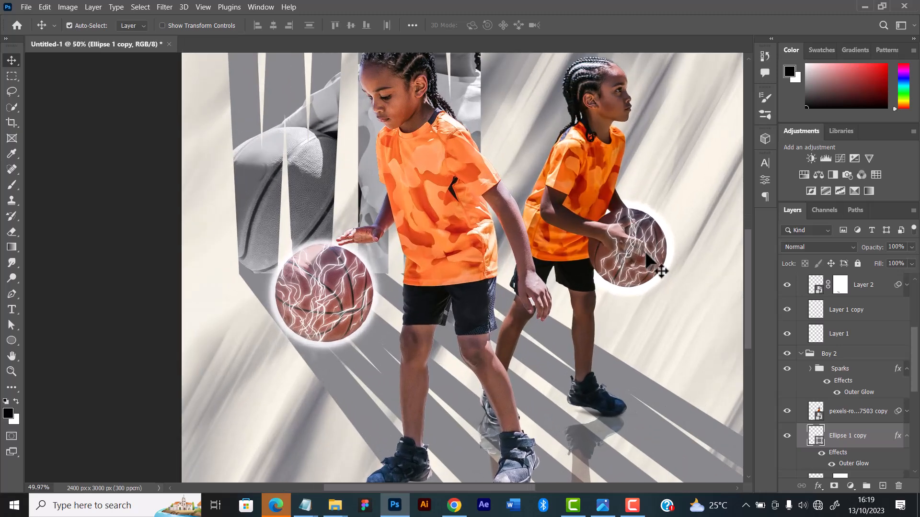
{"action": "key", "text": "ctrl+t"}
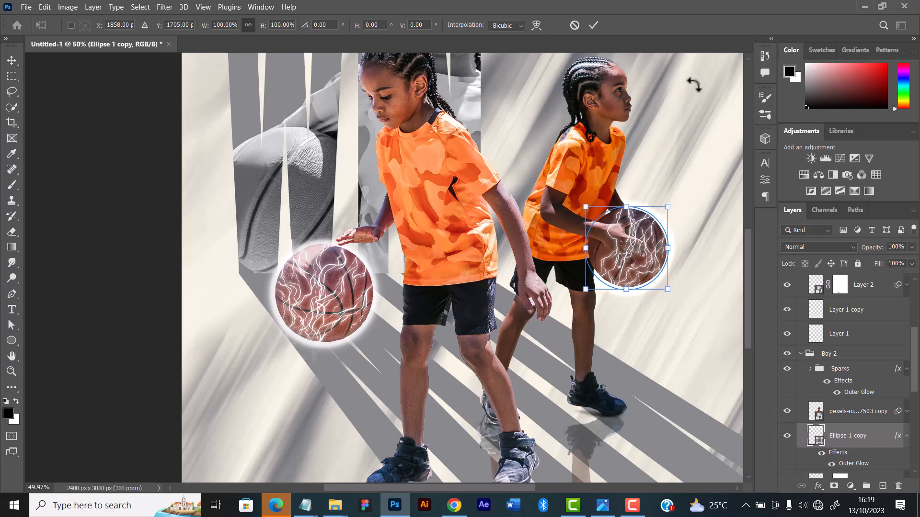
{"action": "left_click", "coordinate": [593, 25]}
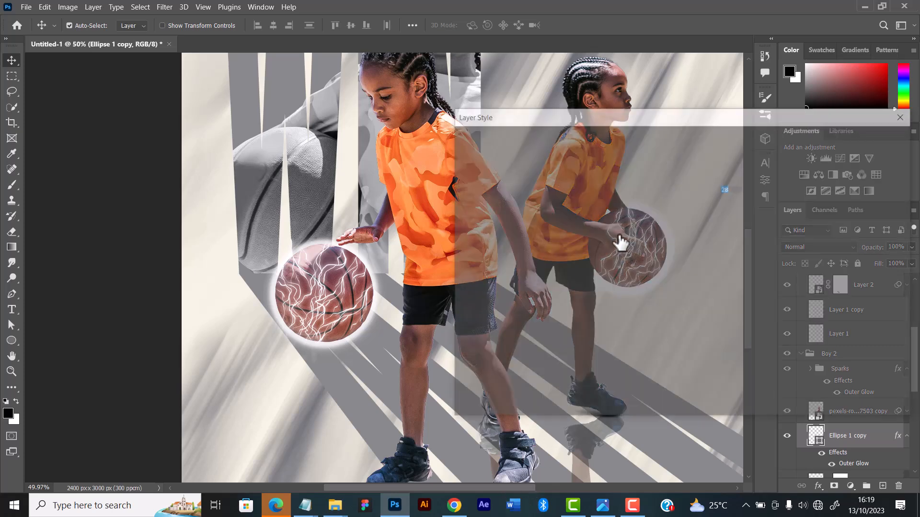
Adjust the Ellipse 1 copy layer's Outer Glow to about 28% opacity, 15% spread and 51 px size
{"action": "left_click_drag", "start_coordinate": [643, 118], "coordinate": [242, 134]}
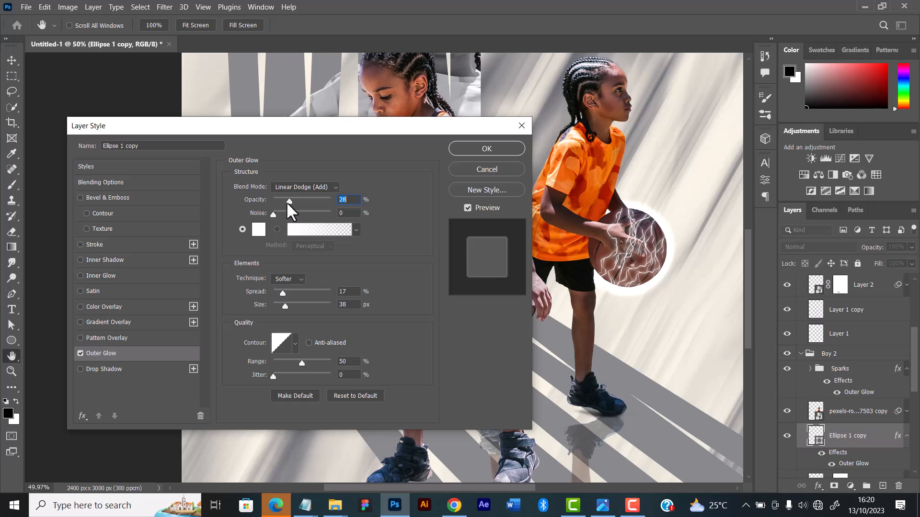
{"action": "mouse_move", "coordinate": [281, 293]}
{"action": "left_mouse_down"}
{"action": "mouse_move", "coordinate": [278, 305]}
{"action": "mouse_move", "coordinate": [281, 292]}
{"action": "mouse_move", "coordinate": [289, 306]}
{"action": "left_mouse_up"}
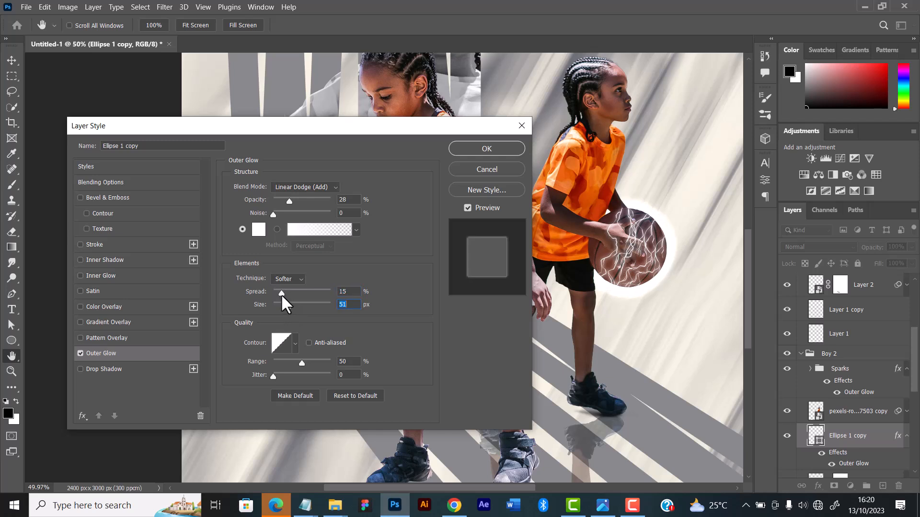
{"action": "left_click", "coordinate": [280, 294]}
{"action": "left_click_drag", "start_coordinate": [286, 200], "coordinate": [289, 200]}
{"action": "left_click", "coordinate": [482, 149]}
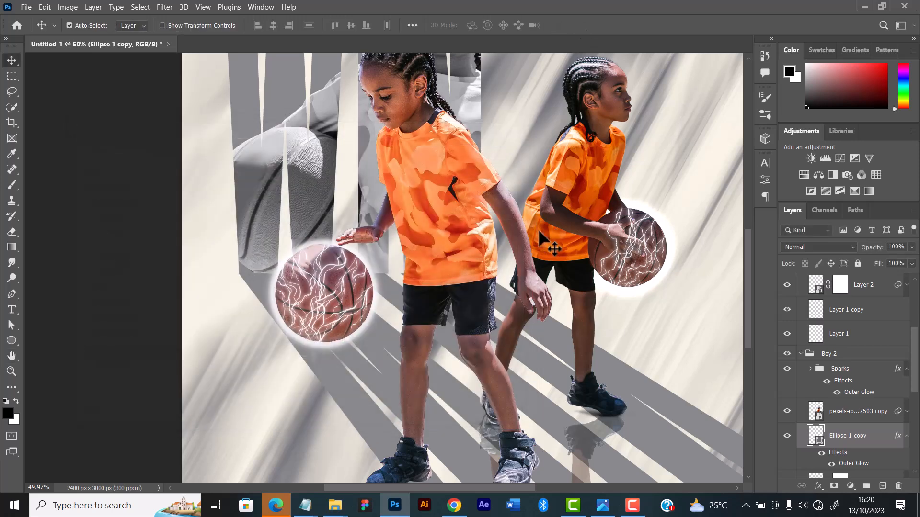
Shrink the Ellipse 1 copy circle behind the second player's ball slightly
{"action": "key", "text": "ctrl+t"}
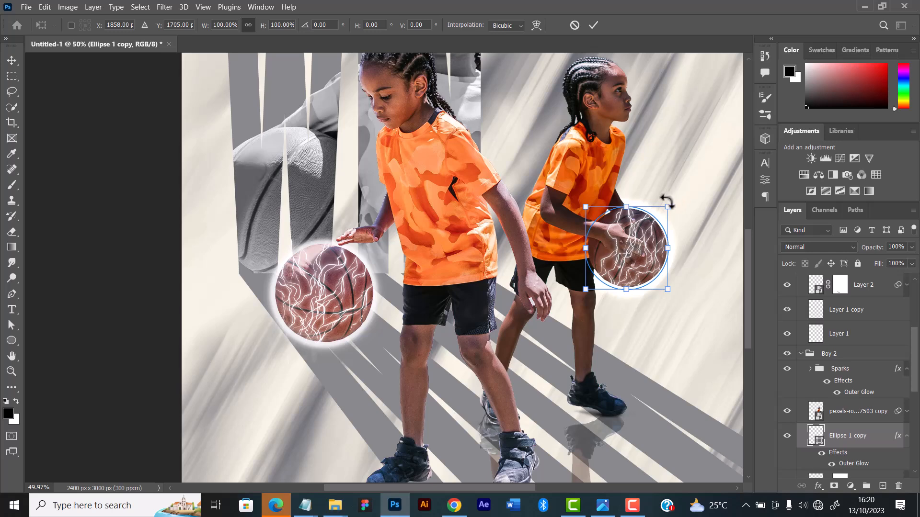
{"action": "left_click_drag", "start_coordinate": [669, 206], "coordinate": [668, 207]}
{"action": "left_click", "coordinate": [593, 24]}
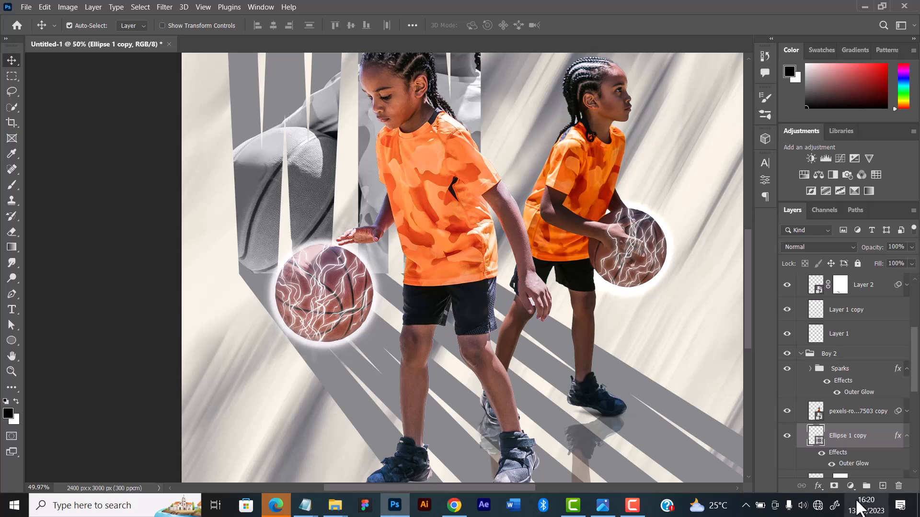
Convert the Ellipse 1 copy layer to a smart object and compare the artwork with it hidden and shown
{"action": "right_click", "coordinate": [859, 439]}
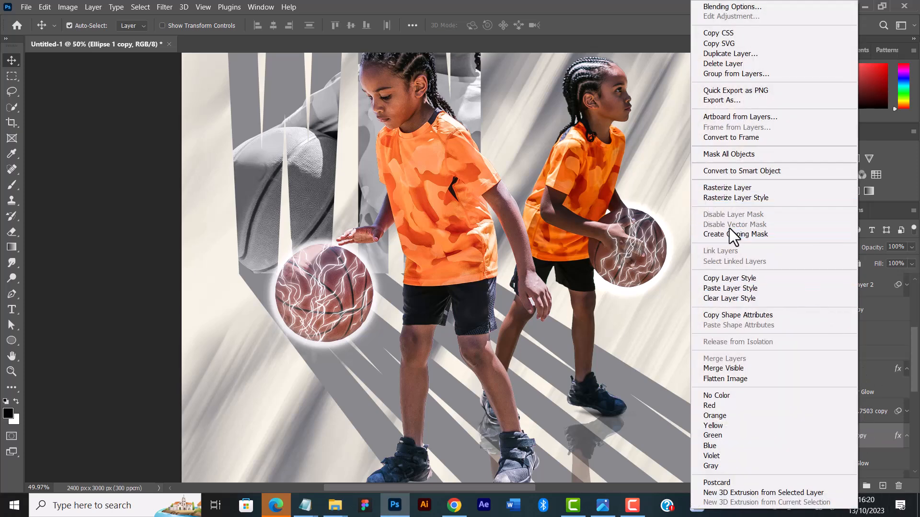
{"action": "left_click", "coordinate": [732, 172]}
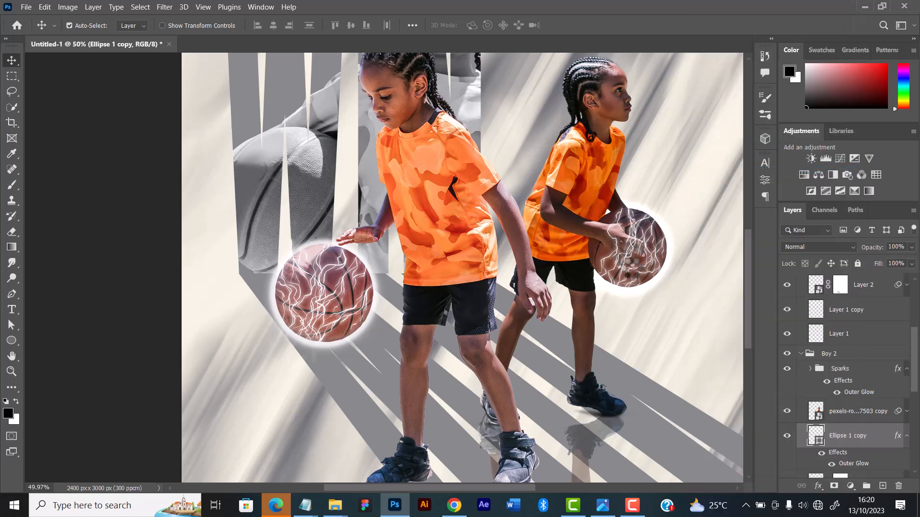
{"action": "scroll", "coordinate": [618, 275], "scroll_direction": "down", "scroll_amount": 4}
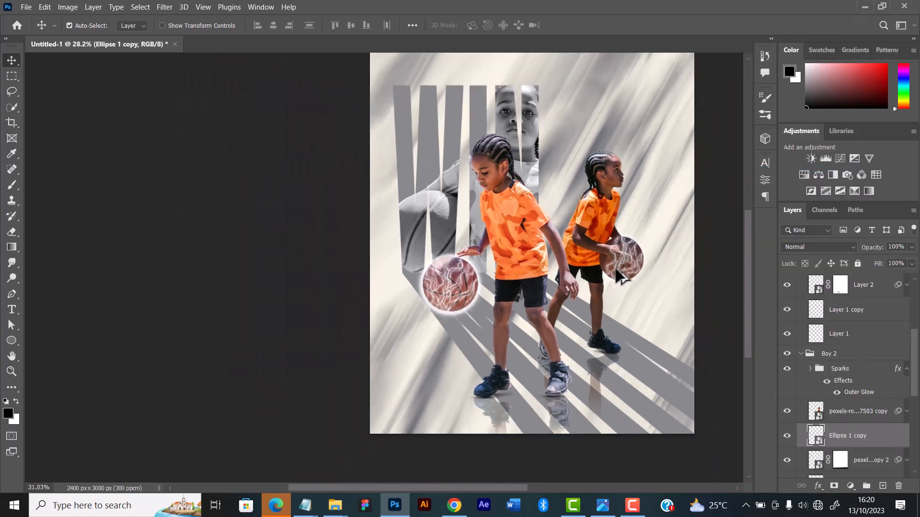
{"action": "scroll", "coordinate": [620, 275], "scroll_direction": "up", "scroll_amount": 4}
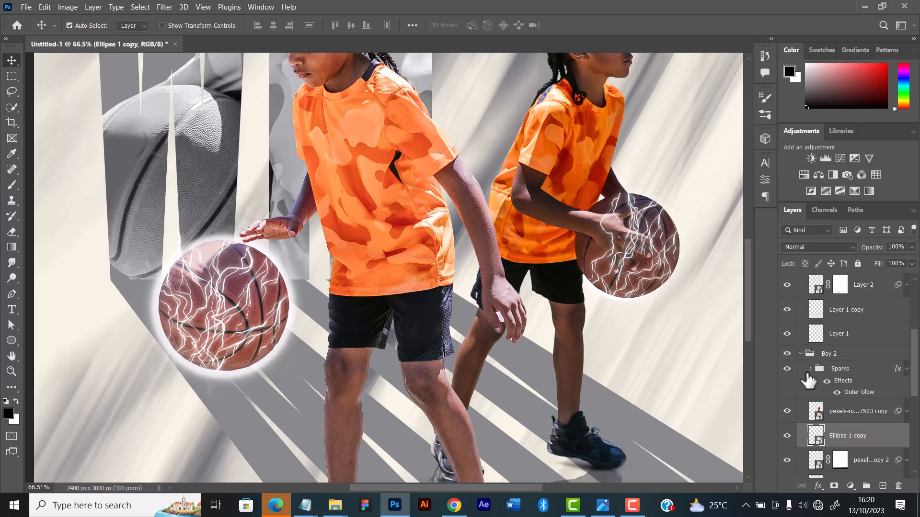
{"action": "left_click", "coordinate": [787, 436]}
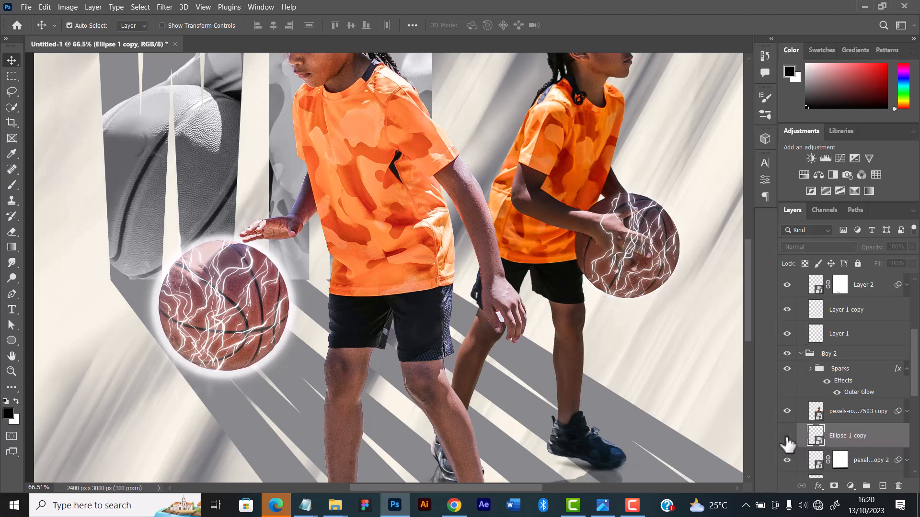
{"action": "left_click", "coordinate": [787, 436]}
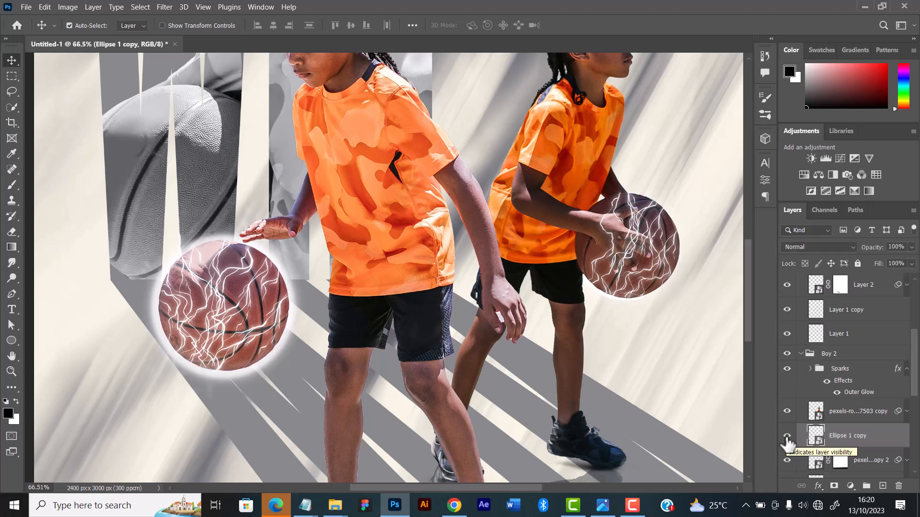
Scale the Ellipse 1 copy smart object to about 105.83% and nudge it to centre its glow behind the second player's ball
{"action": "key", "text": "ctrl"}
{"action": "key", "text": "ctrl+t"}
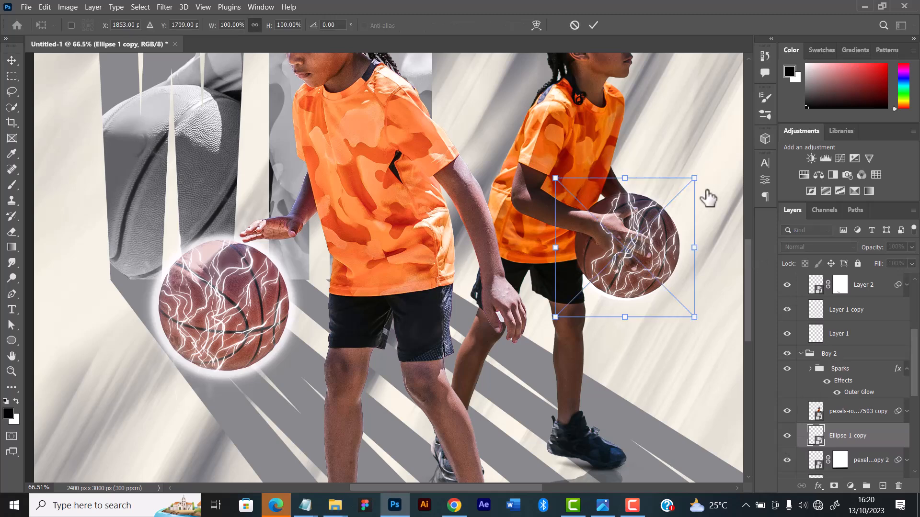
{"action": "left_click_drag", "start_coordinate": [703, 174], "coordinate": [702, 170]}
{"action": "left_click_drag", "start_coordinate": [662, 249], "coordinate": [661, 251]}
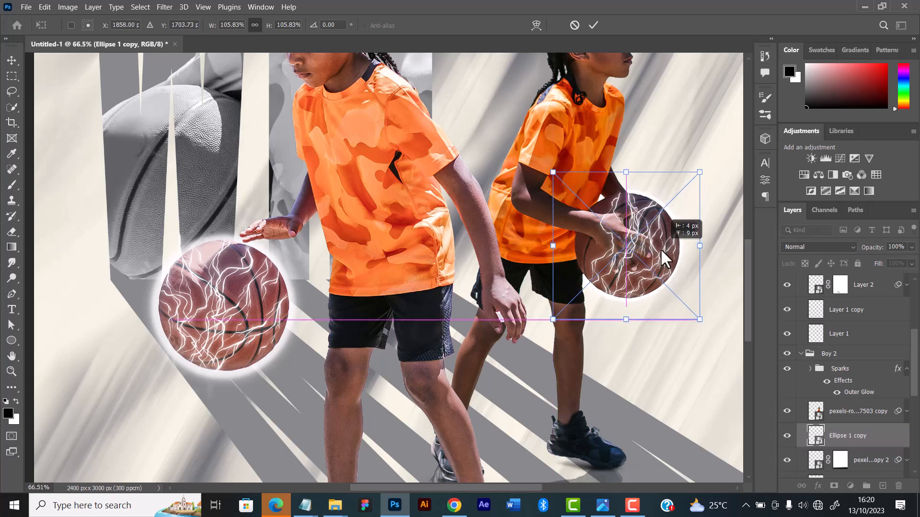
{"action": "key", "text": "Right"}
{"action": "key", "text": "Up"}
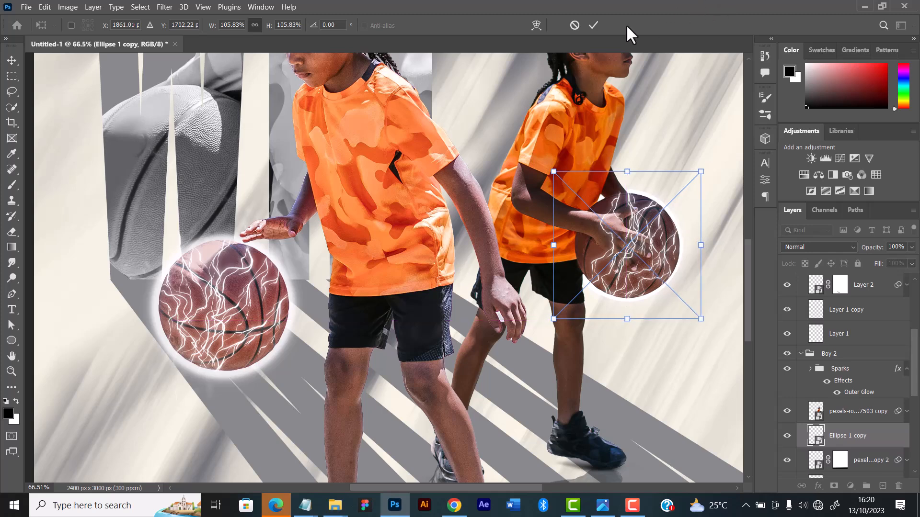
{"action": "left_click", "coordinate": [595, 25]}
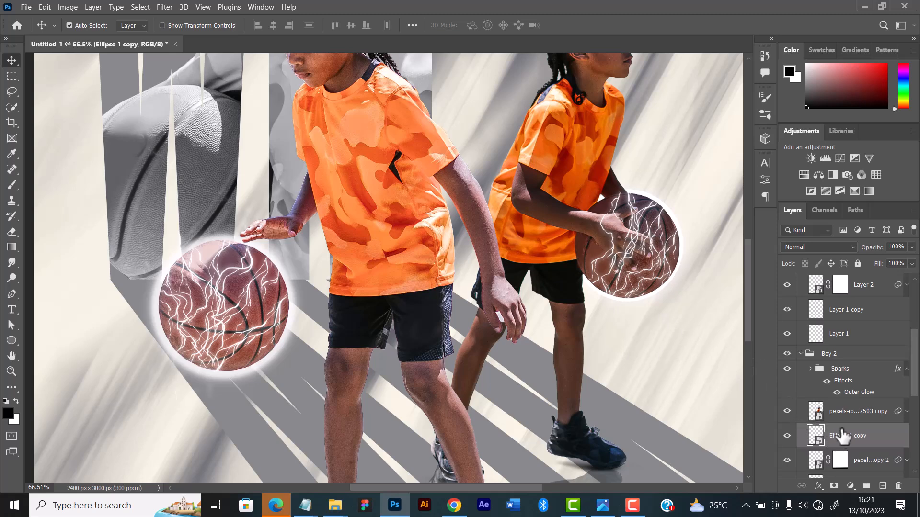
Apply a Gaussian Blur of about 6.4 pixels to the Ellipse 1 copy smart object
{"action": "left_click", "coordinate": [173, 5]}
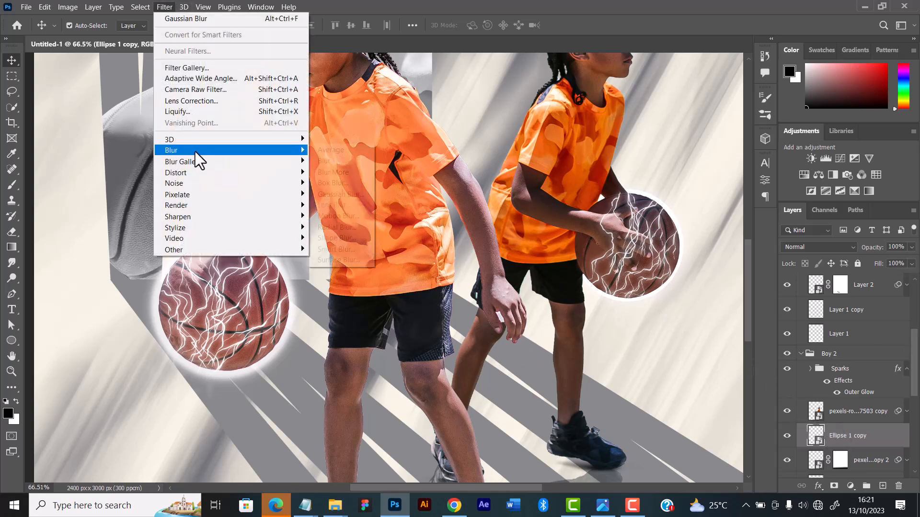
{"action": "mouse_move", "coordinate": [194, 154]}
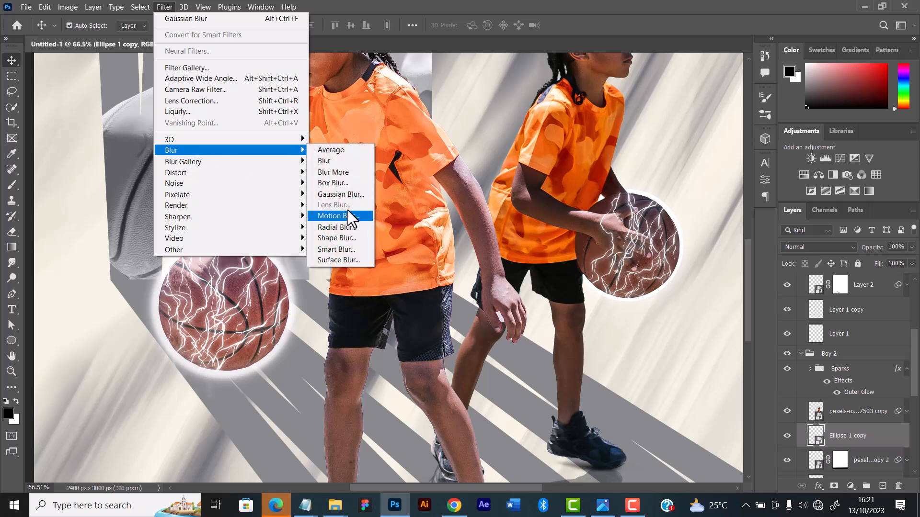
{"action": "left_click", "coordinate": [344, 197]}
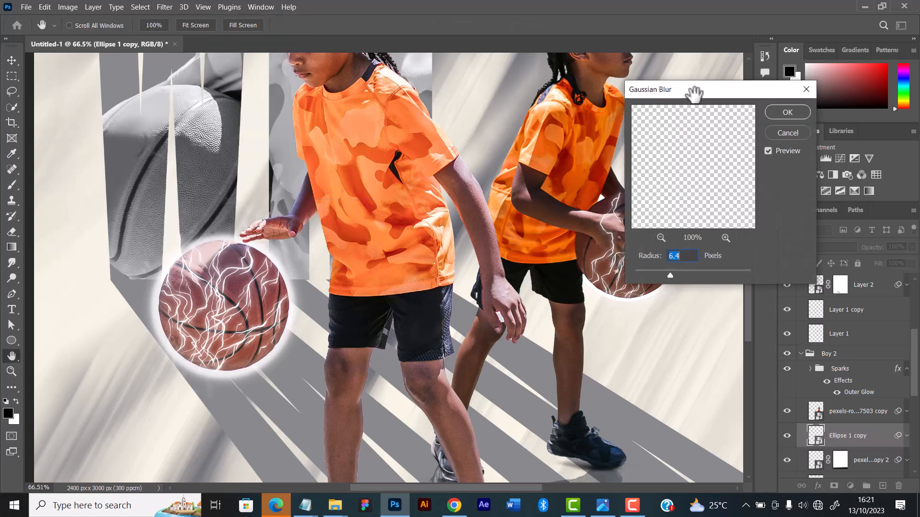
{"action": "left_click_drag", "start_coordinate": [695, 93], "coordinate": [780, 103]}
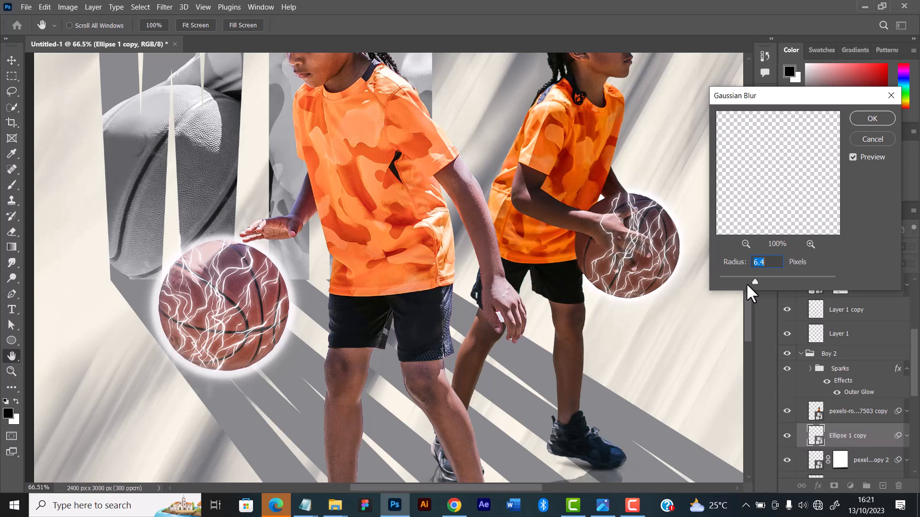
{"action": "left_click_drag", "start_coordinate": [752, 280], "coordinate": [755, 280]}
{"action": "left_click", "coordinate": [865, 120]}
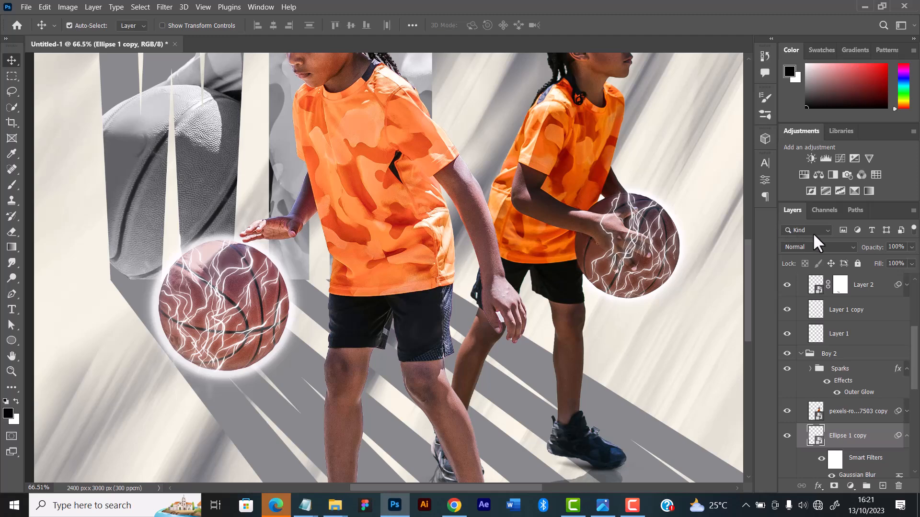
Scale the blurred Ellipse 1 copy circle up to about 109.59%, extending its glow above the second player's ball
{"action": "key", "text": "ctrl"}
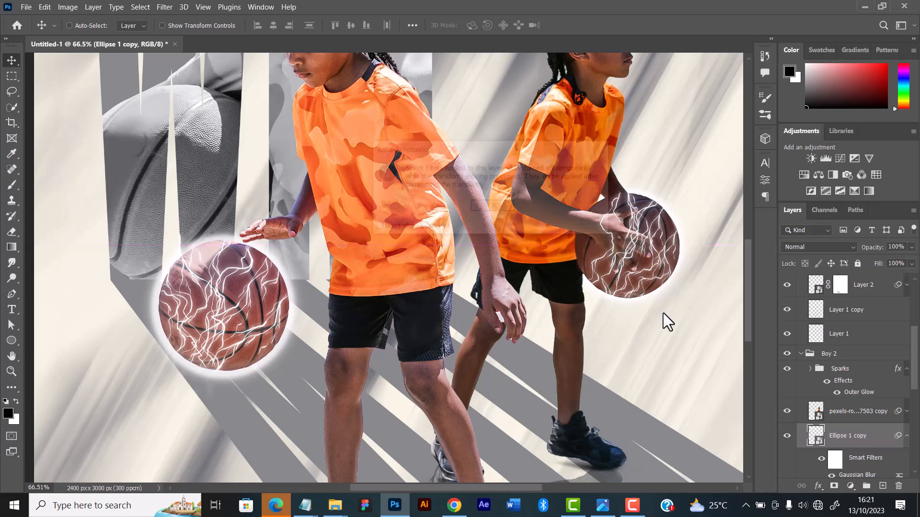
{"action": "key", "text": "ctrl+t"}
{"action": "key", "text": "Return"}
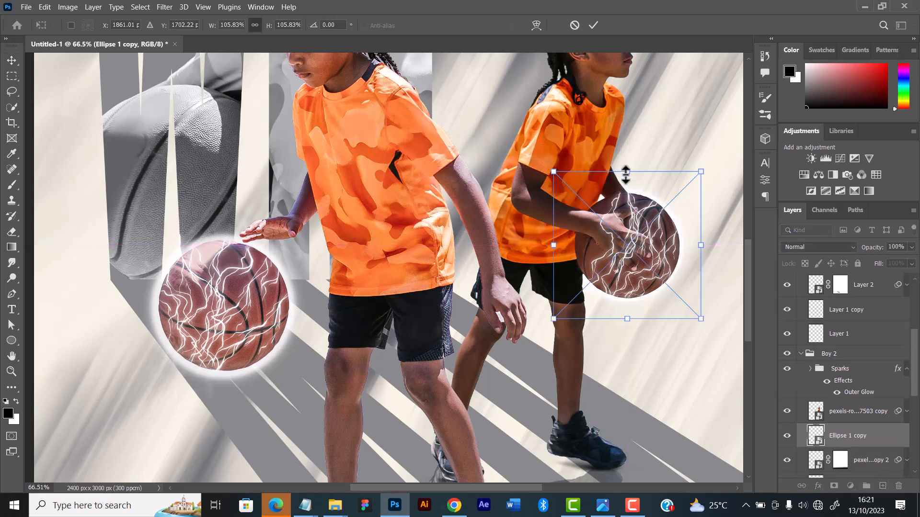
{"action": "left_click_drag", "start_coordinate": [627, 169], "coordinate": [628, 168]}
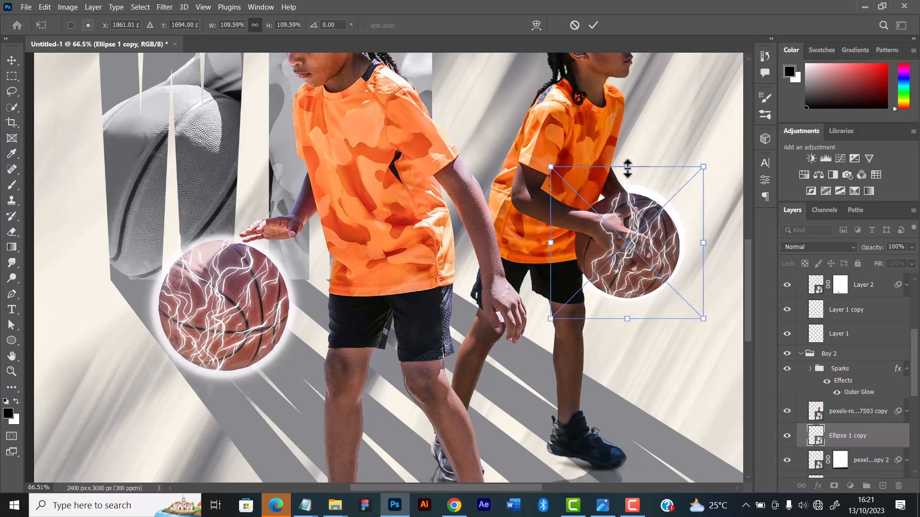
{"action": "left_click", "coordinate": [593, 25]}
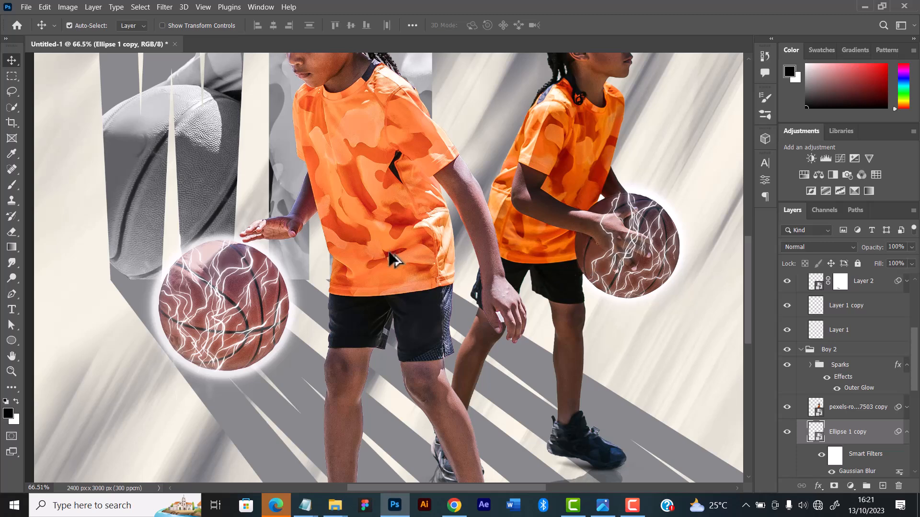
Examine the whole composition at several magnifications, checking the glowing circles behind both basketballs
{"action": "scroll", "coordinate": [422, 236], "scroll_direction": "down", "scroll_amount": 4}
{"action": "scroll", "coordinate": [423, 237], "scroll_direction": "down", "scroll_amount": 3}
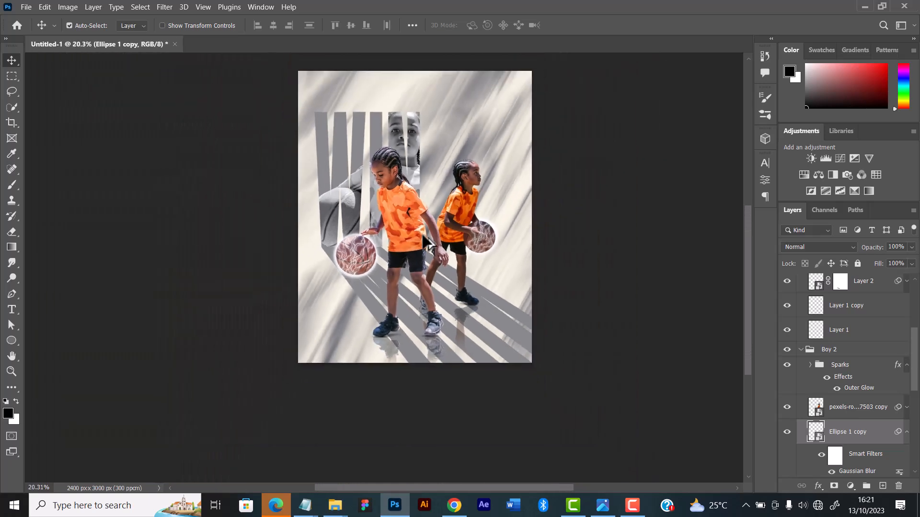
{"action": "scroll", "coordinate": [423, 239], "scroll_direction": "up", "scroll_amount": 1}
{"action": "scroll", "coordinate": [423, 240], "scroll_direction": "up", "scroll_amount": 1}
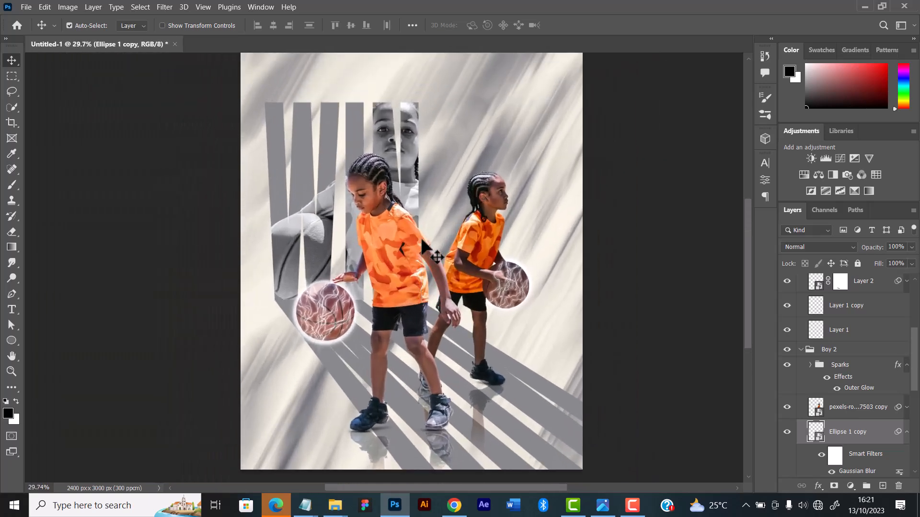
{"action": "scroll", "coordinate": [423, 240], "scroll_direction": "up", "scroll_amount": 1}
{"action": "scroll", "coordinate": [423, 240], "scroll_direction": "down", "scroll_amount": 1}
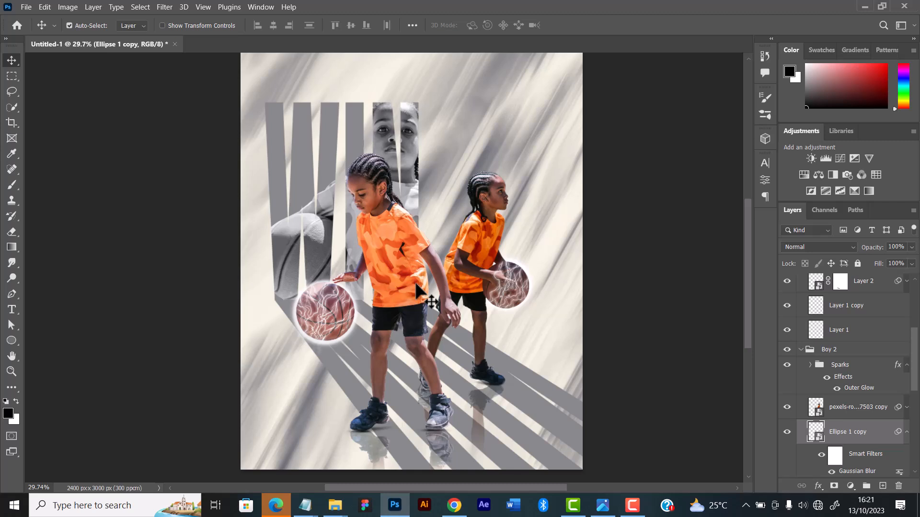
{"action": "scroll", "coordinate": [412, 291], "scroll_direction": "down", "scroll_amount": 1}
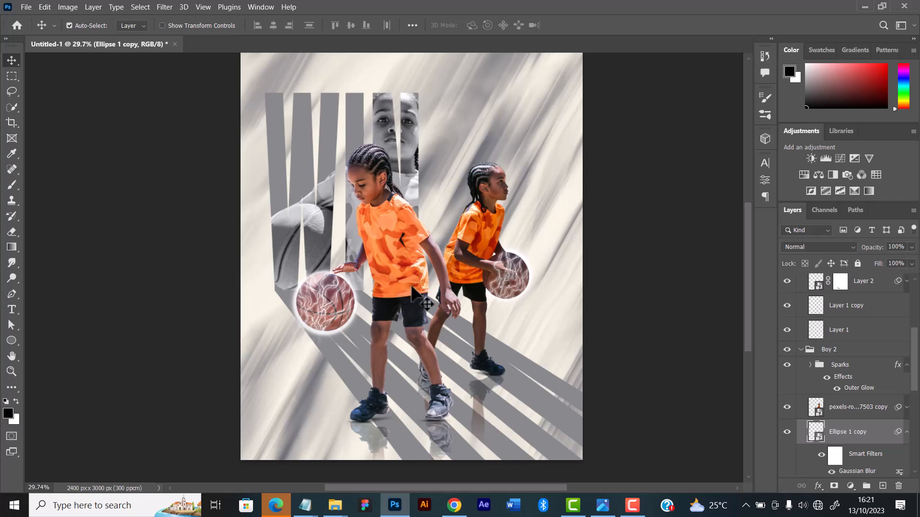
{"action": "scroll", "coordinate": [412, 288], "scroll_direction": "up", "scroll_amount": 2}
{"action": "key", "text": "ctrl+minus"}
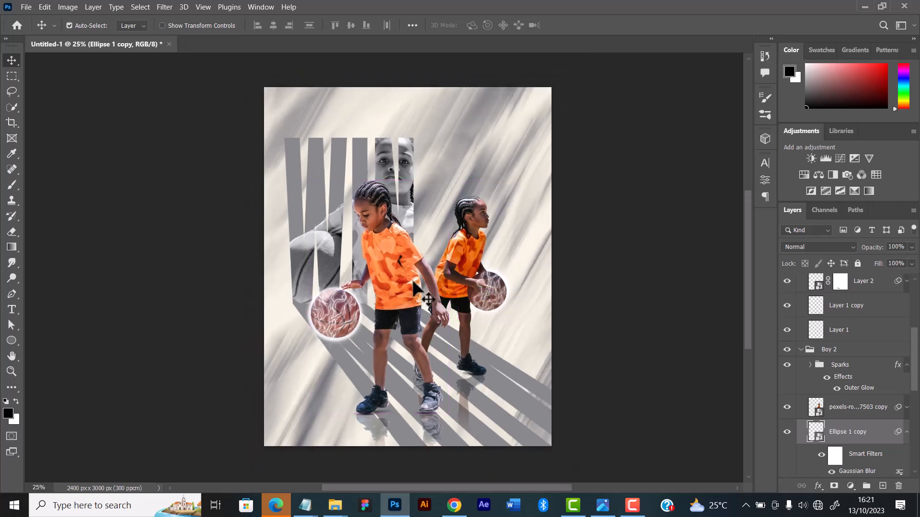
{"action": "scroll", "coordinate": [487, 246], "scroll_direction": "down", "scroll_amount": 1}
{"action": "scroll", "coordinate": [473, 229], "scroll_direction": "down", "scroll_amount": 1}
{"action": "scroll", "coordinate": [473, 230], "scroll_direction": "up", "scroll_amount": 1}
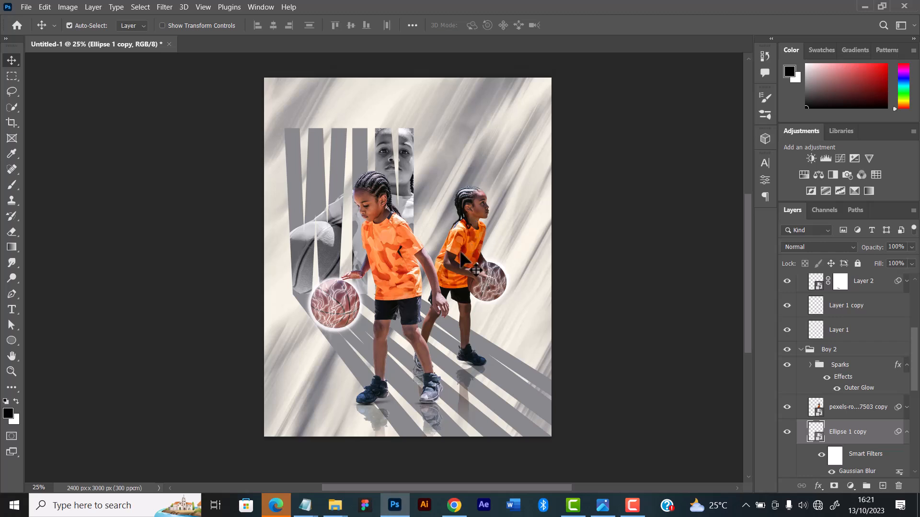
{"action": "scroll", "coordinate": [439, 268], "scroll_direction": "down", "scroll_amount": 1}
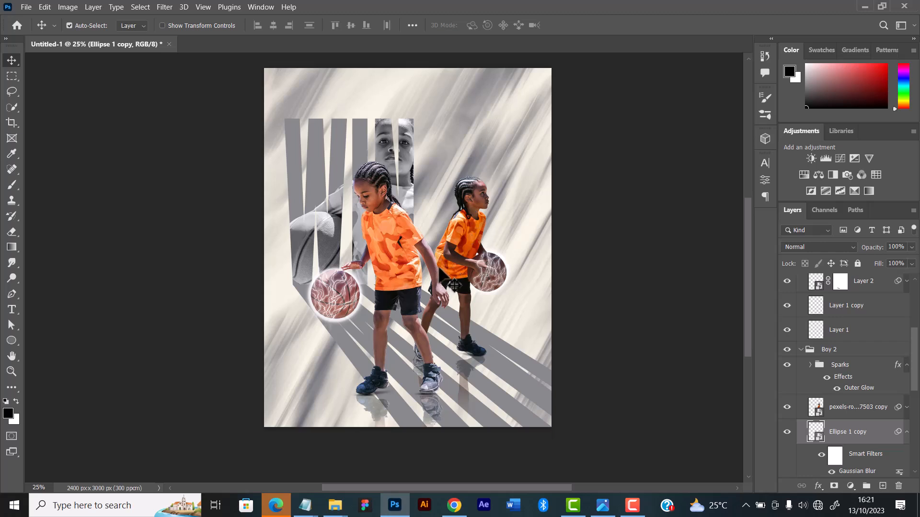
{"action": "left_click", "coordinate": [531, 220]}
{"action": "scroll", "coordinate": [800, 401], "scroll_direction": "down", "scroll_amount": 1}
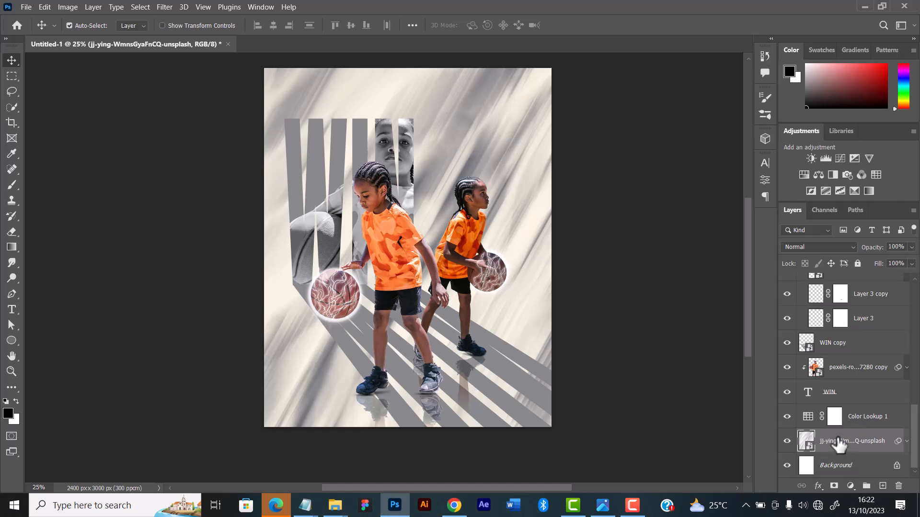
{"action": "left_click", "coordinate": [863, 424]}
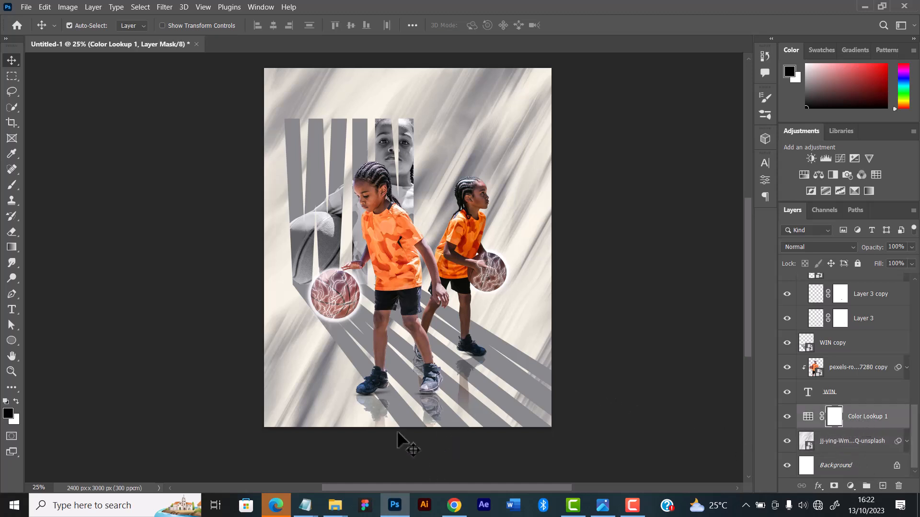
{"action": "mouse_move", "coordinate": [344, 508]}
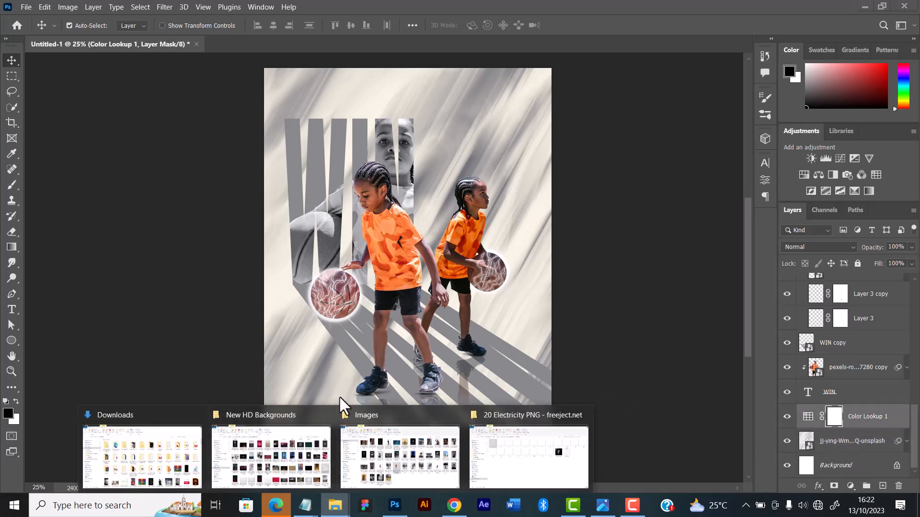
{"action": "left_click", "coordinate": [408, 462]}
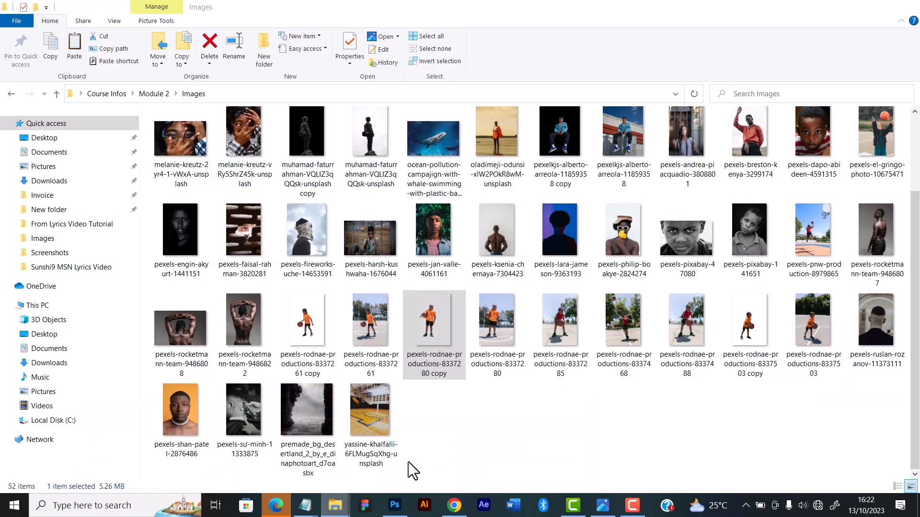
{"action": "scroll", "coordinate": [447, 288], "scroll_direction": "up", "scroll_amount": 1}
{"action": "left_click_drag", "start_coordinate": [254, 159], "coordinate": [419, 271]}
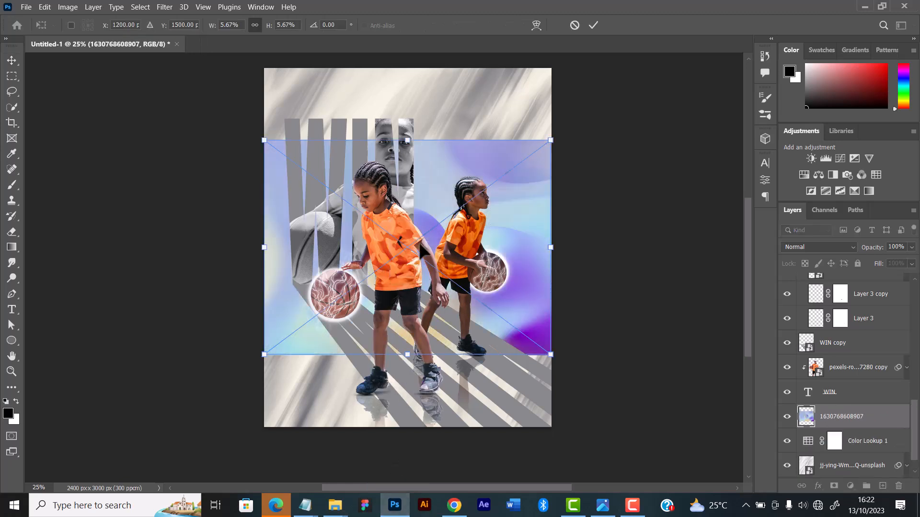
Enlarge the placed gradient image to about 12.61% and position it so it covers the entire canvas
{"action": "scroll", "coordinate": [419, 247], "scroll_direction": "down", "scroll_amount": 3}
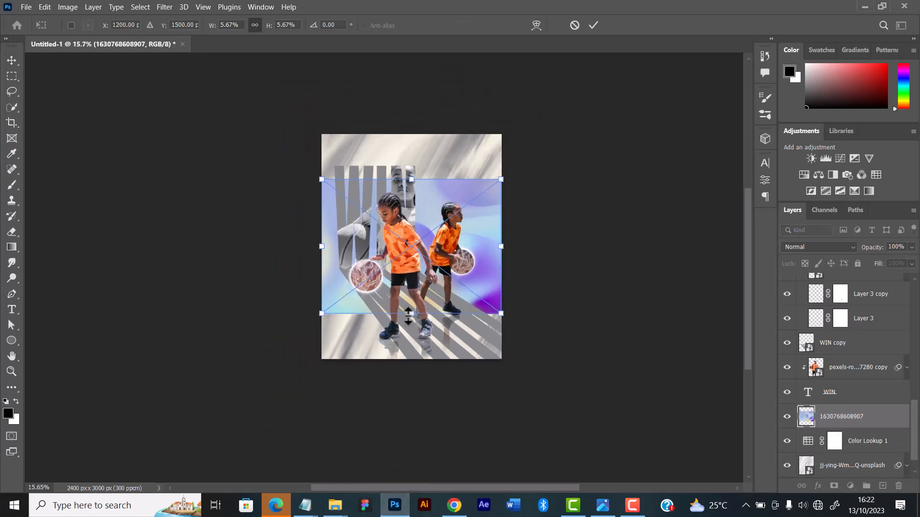
{"action": "left_click_drag", "start_coordinate": [410, 314], "coordinate": [410, 399]}
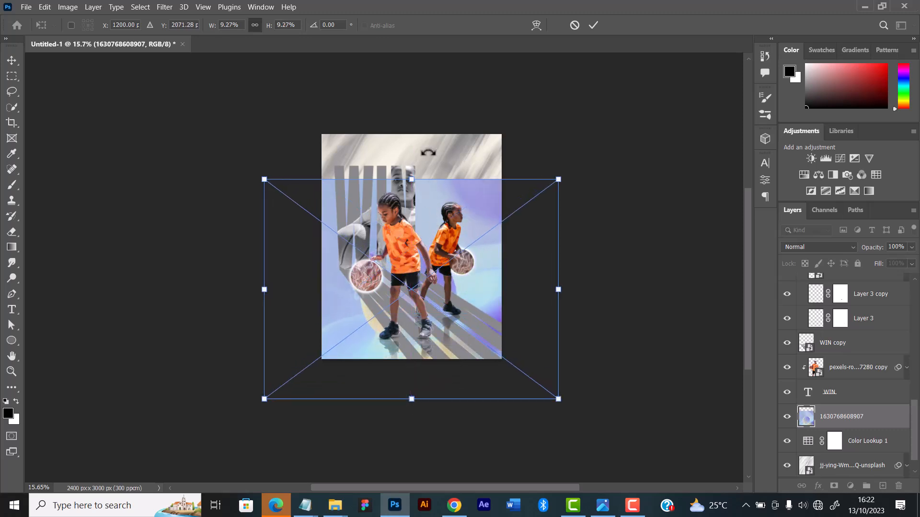
{"action": "left_click_drag", "start_coordinate": [409, 180], "coordinate": [422, 129]}
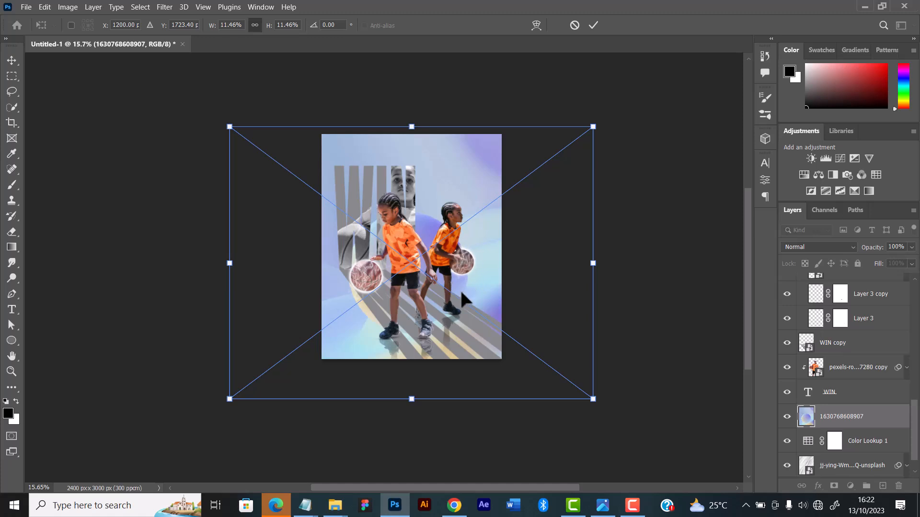
{"action": "left_click_drag", "start_coordinate": [521, 301], "coordinate": [522, 293]}
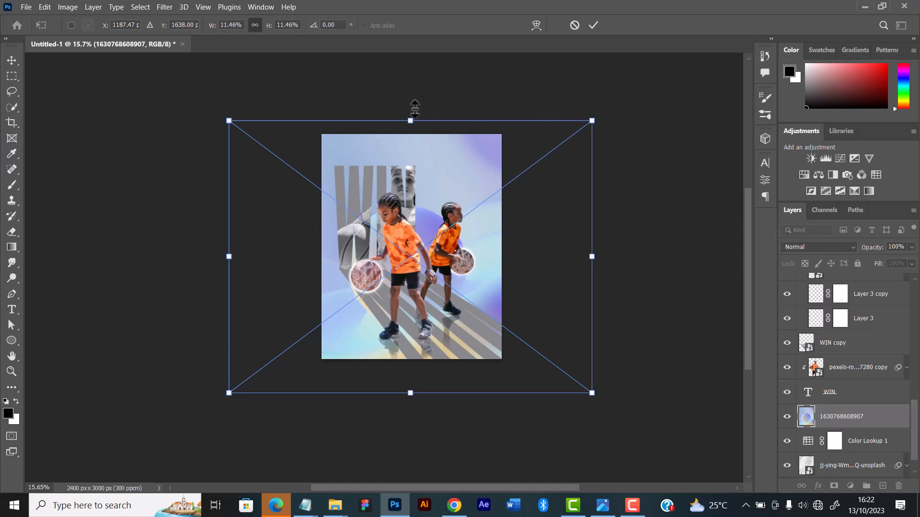
{"action": "left_click_drag", "start_coordinate": [414, 108], "coordinate": [417, 92]}
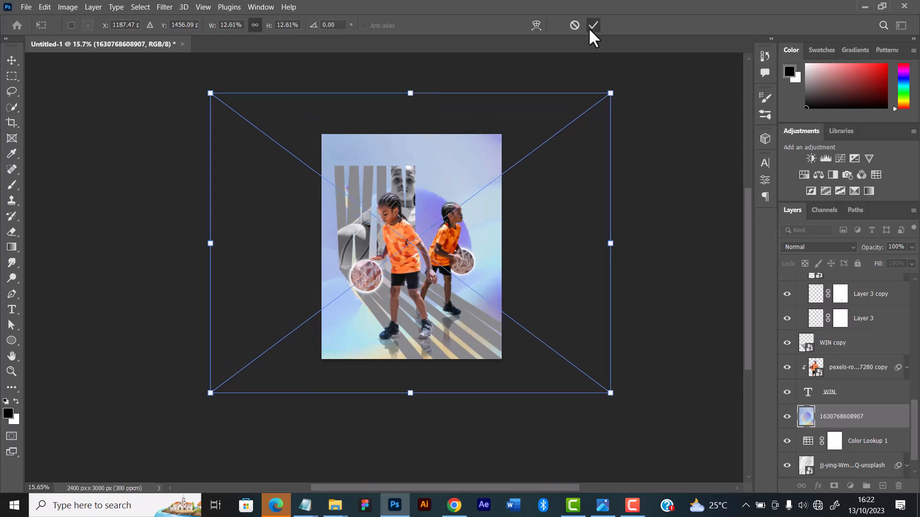
{"action": "key", "text": "Return"}
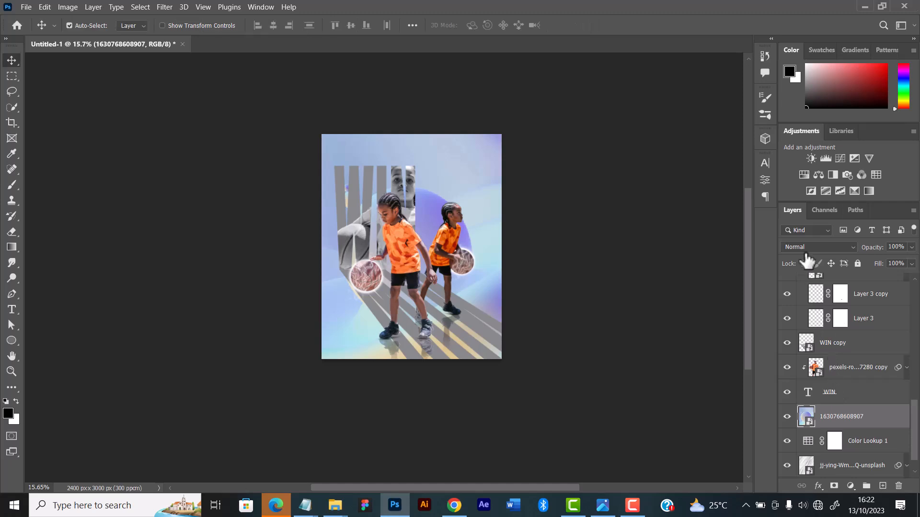
{"action": "left_click", "coordinate": [812, 246]}
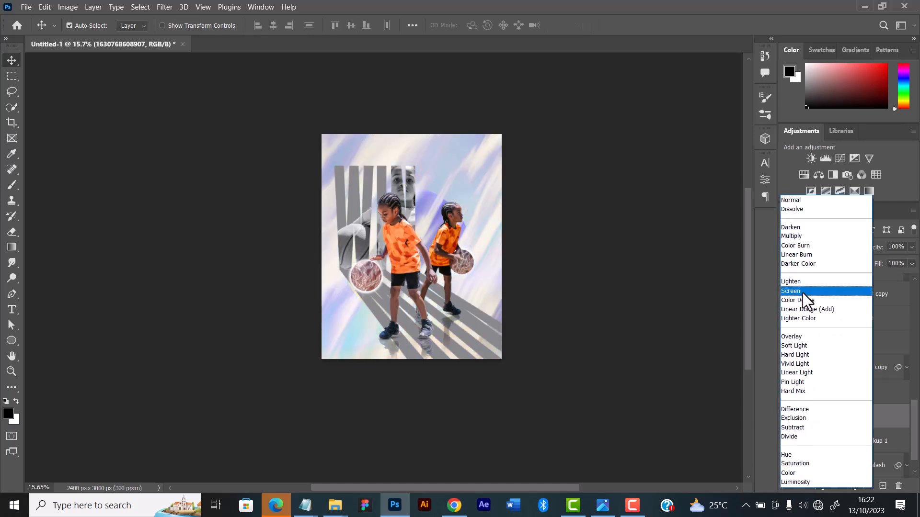
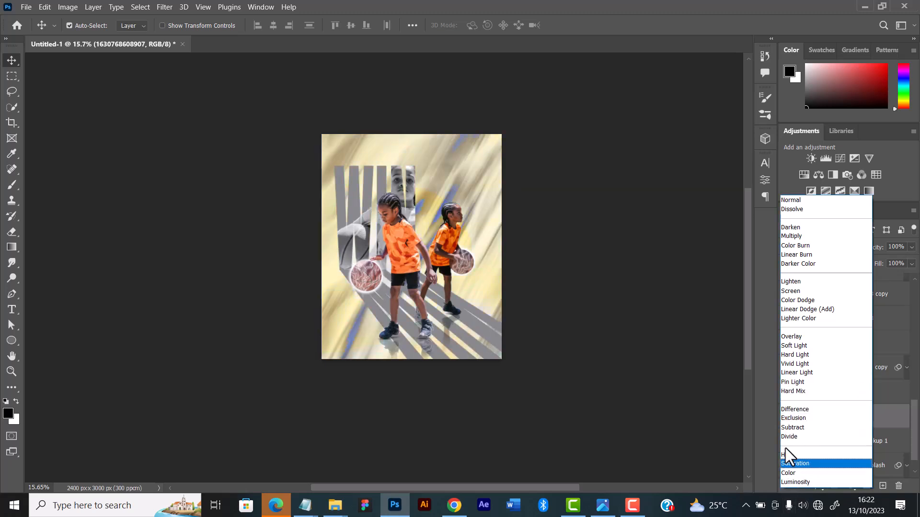
{"action": "left_click", "coordinate": [781, 381]}
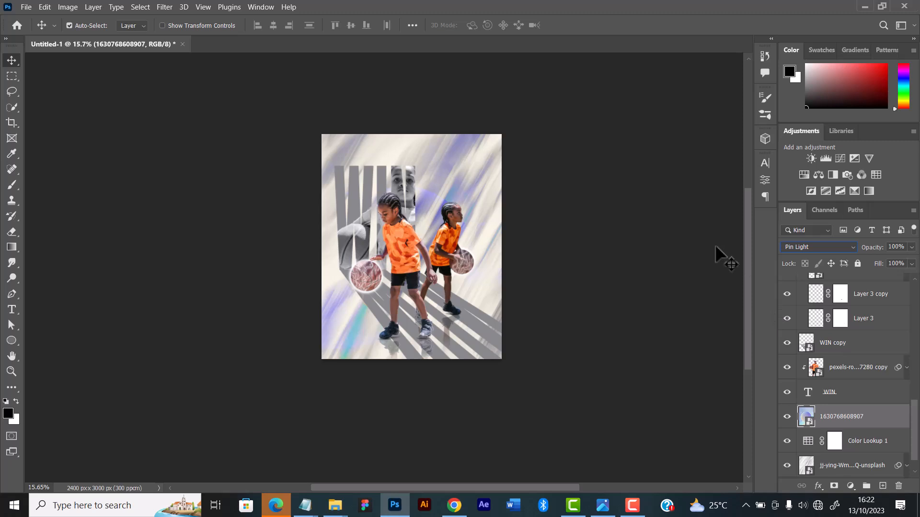
{"action": "left_click", "coordinate": [912, 264]}
{"action": "left_click_drag", "start_coordinate": [885, 276], "coordinate": [883, 277]}
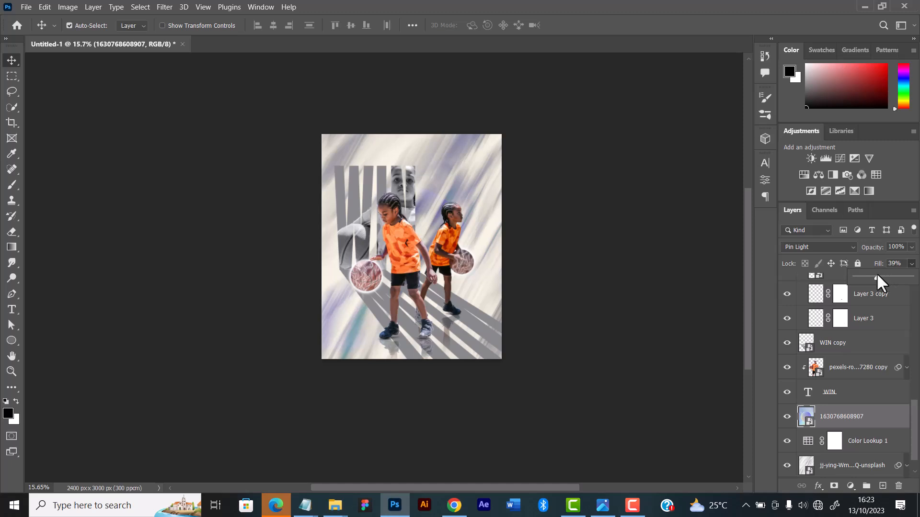
{"action": "left_click", "coordinate": [620, 311]}
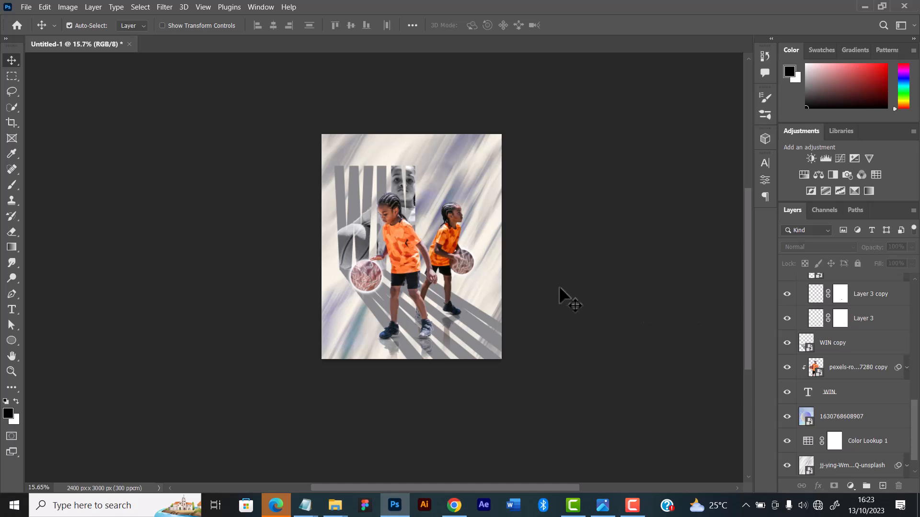
{"action": "scroll", "coordinate": [489, 271], "scroll_direction": "up", "scroll_amount": 4}
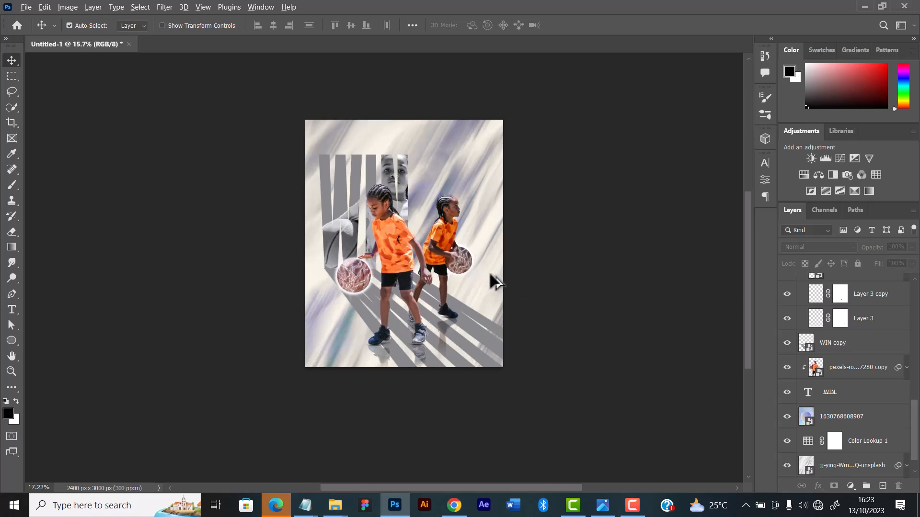
{"action": "scroll", "coordinate": [476, 266], "scroll_direction": "up", "scroll_amount": 3}
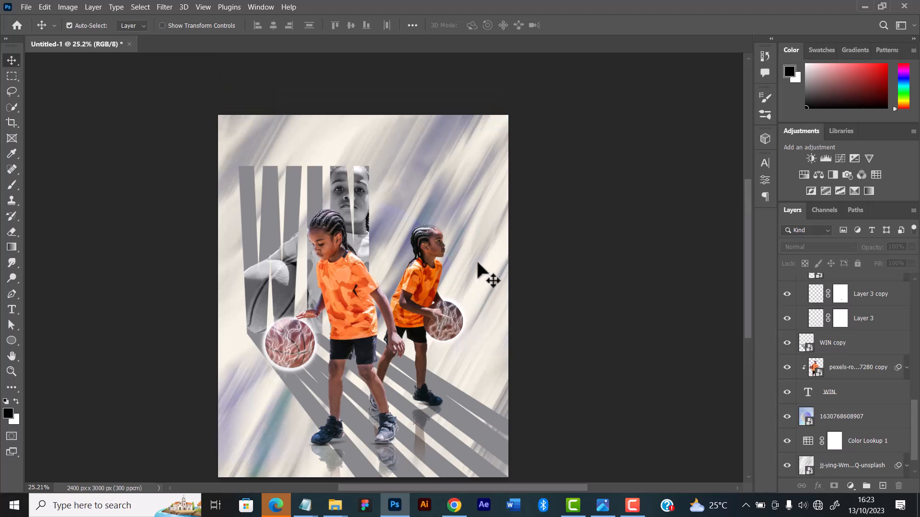
{"action": "scroll", "coordinate": [481, 271], "scroll_direction": "down", "scroll_amount": 2}
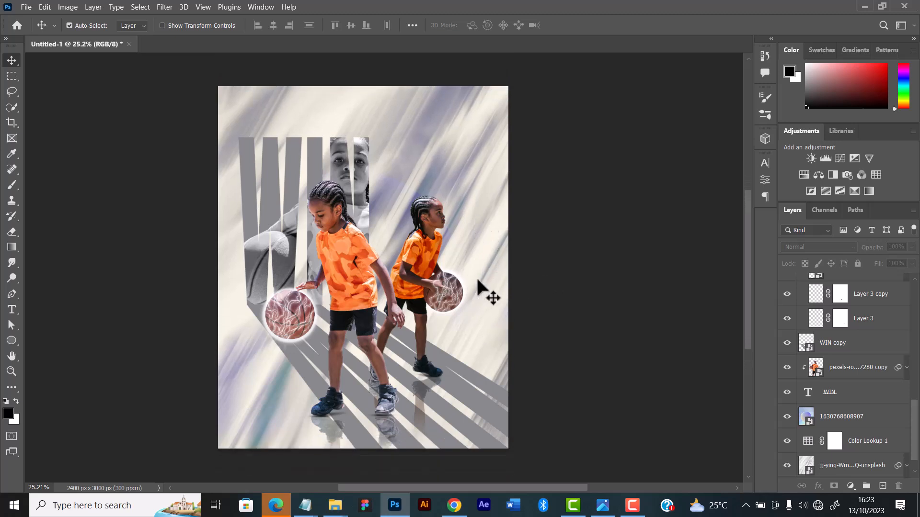
{"action": "left_click", "coordinate": [834, 422]}
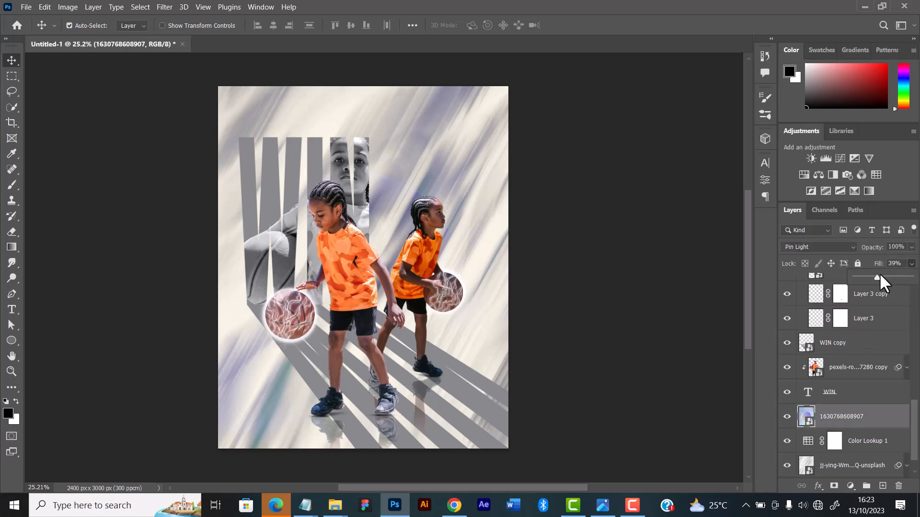
{"action": "left_click_drag", "start_coordinate": [865, 277], "coordinate": [865, 277]}
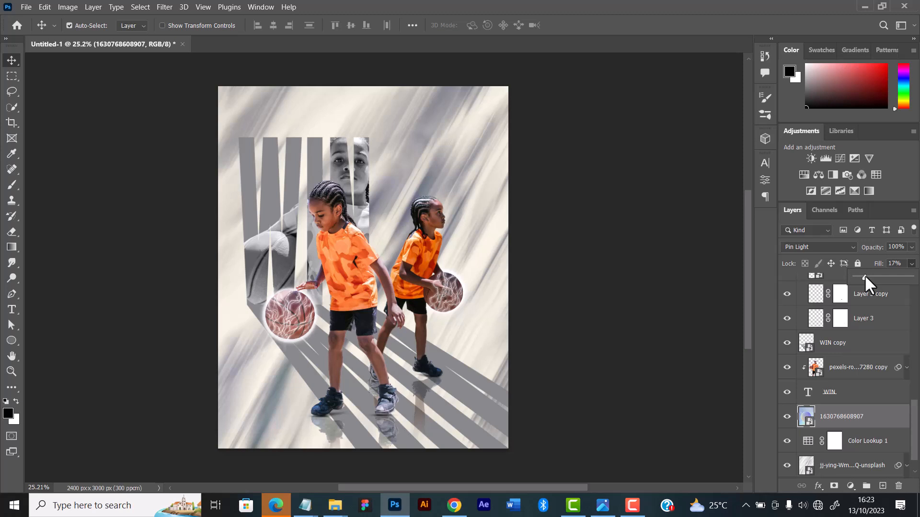
{"action": "scroll", "coordinate": [527, 325], "scroll_direction": "down", "scroll_amount": 4}
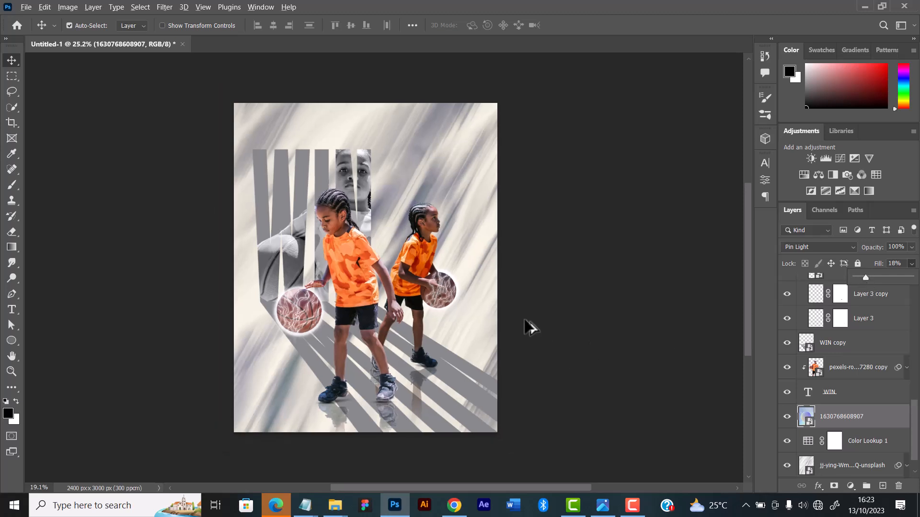
{"action": "scroll", "coordinate": [528, 313], "scroll_direction": "up", "scroll_amount": 4}
{"action": "left_click", "coordinate": [599, 290]}
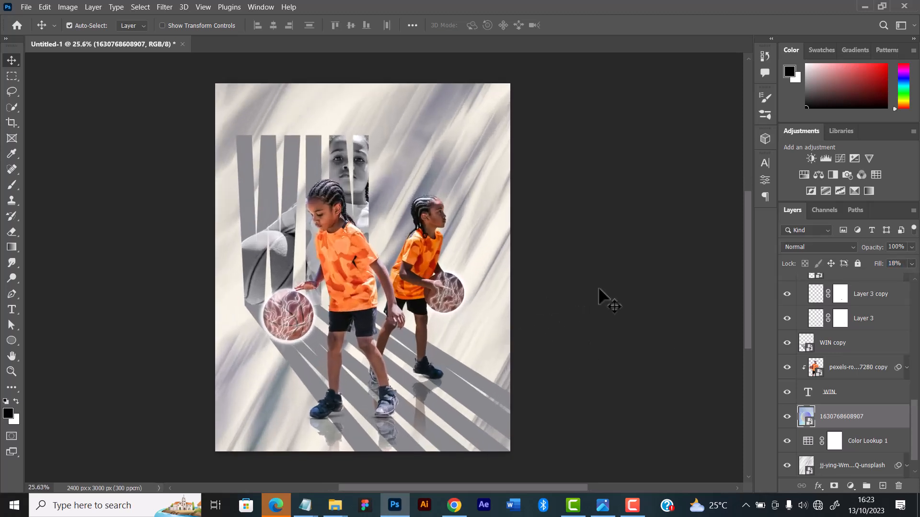
{"action": "left_click", "coordinate": [592, 294]}
Nudge the black-and-white player photo clipped inside the WIN lettering slightly downward
{"action": "scroll", "coordinate": [833, 400], "scroll_direction": "down", "scroll_amount": 1}
{"action": "scroll", "coordinate": [832, 400], "scroll_direction": "up", "scroll_amount": 1}
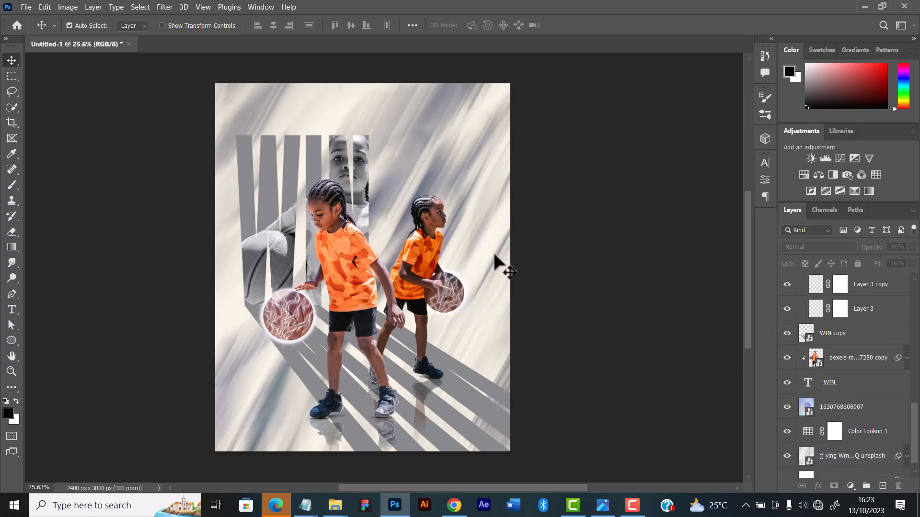
{"action": "scroll", "coordinate": [338, 307], "scroll_direction": "down", "scroll_amount": 2}
{"action": "scroll", "coordinate": [338, 298], "scroll_direction": "down", "scroll_amount": 2}
{"action": "scroll", "coordinate": [337, 293], "scroll_direction": "up", "scroll_amount": 2}
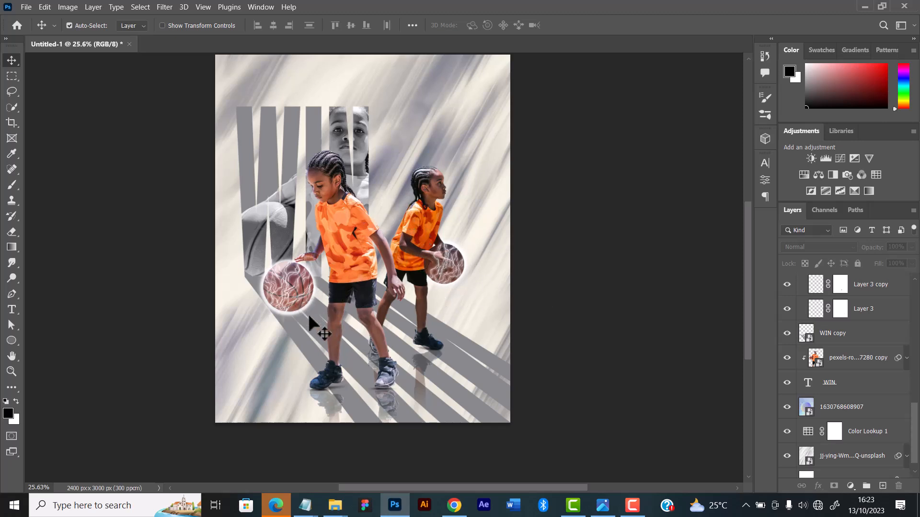
{"action": "left_click", "coordinate": [254, 229]}
{"action": "left_click_drag", "start_coordinate": [254, 229], "coordinate": [256, 249]}
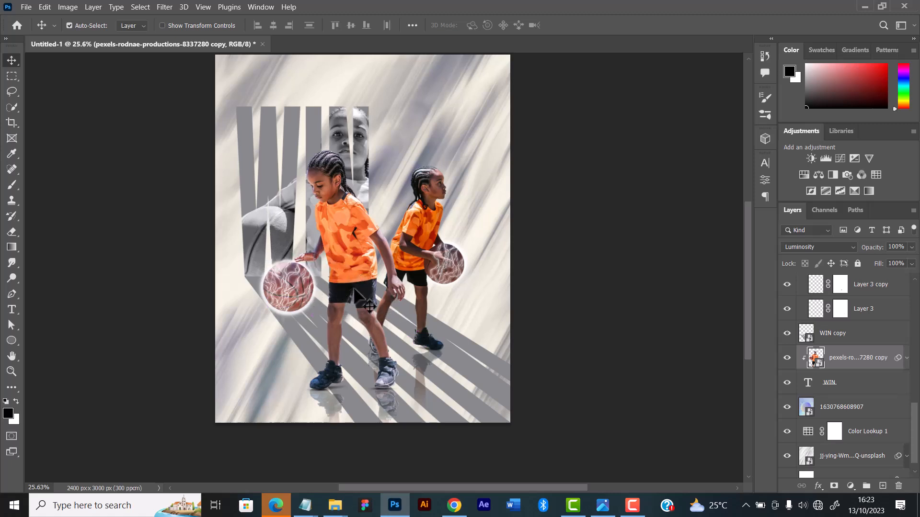
Select the front player's photo layer and outline its basketball with a freehand Lasso selection
{"action": "scroll", "coordinate": [341, 303], "scroll_direction": "up", "scroll_amount": 3}
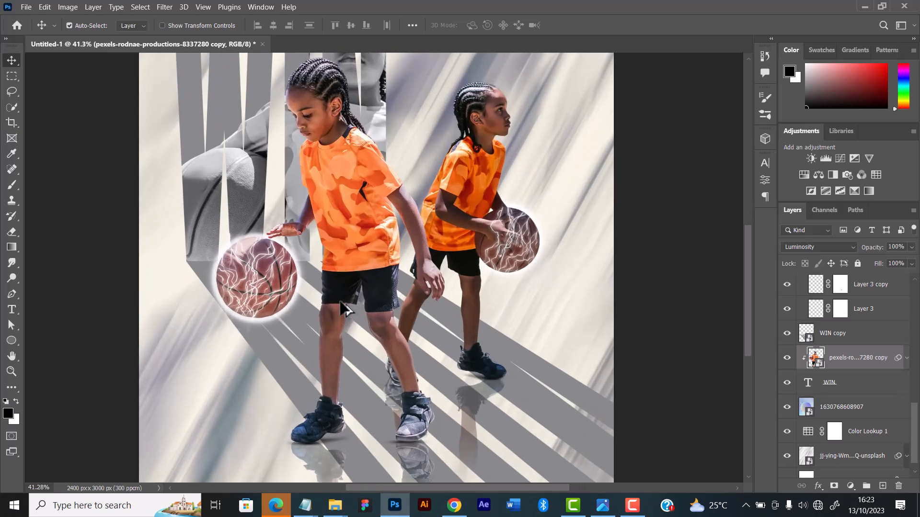
{"action": "scroll", "coordinate": [343, 307], "scroll_direction": "down", "scroll_amount": 2}
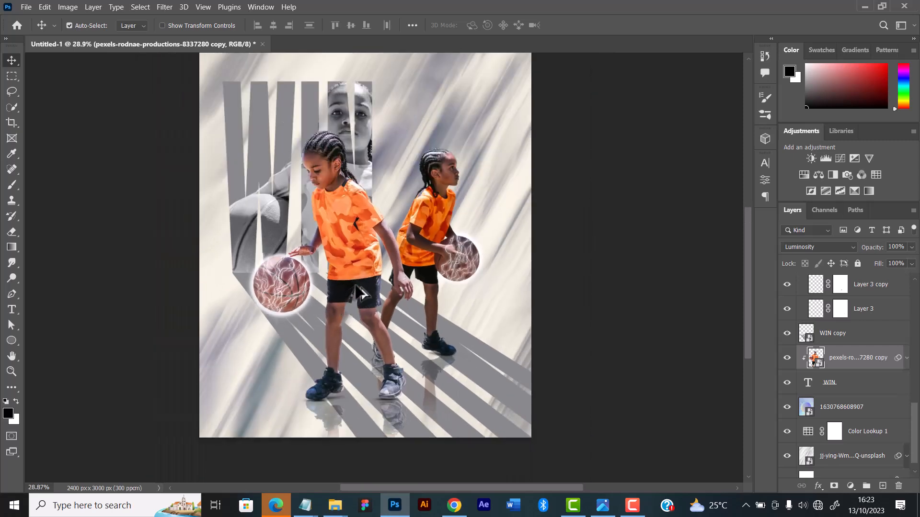
{"action": "scroll", "coordinate": [357, 289], "scroll_direction": "down", "scroll_amount": 2}
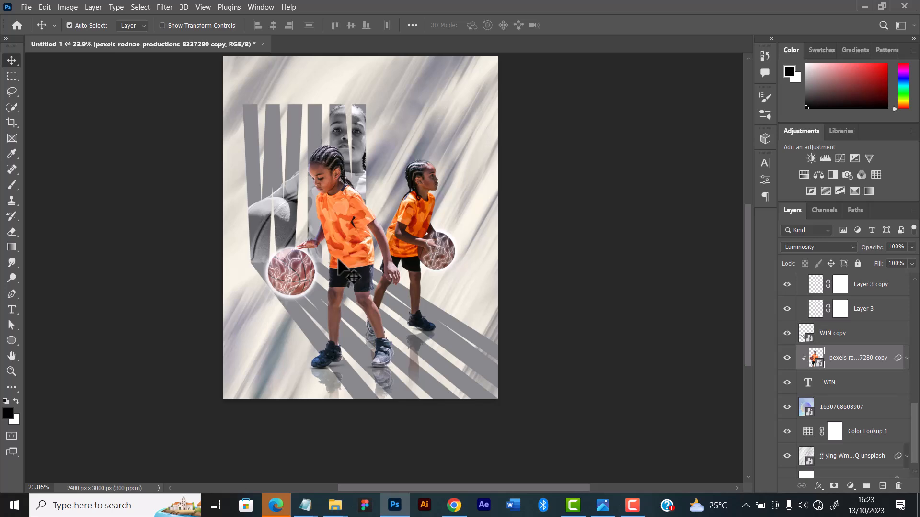
{"action": "scroll", "coordinate": [338, 261], "scroll_direction": "up", "scroll_amount": 2}
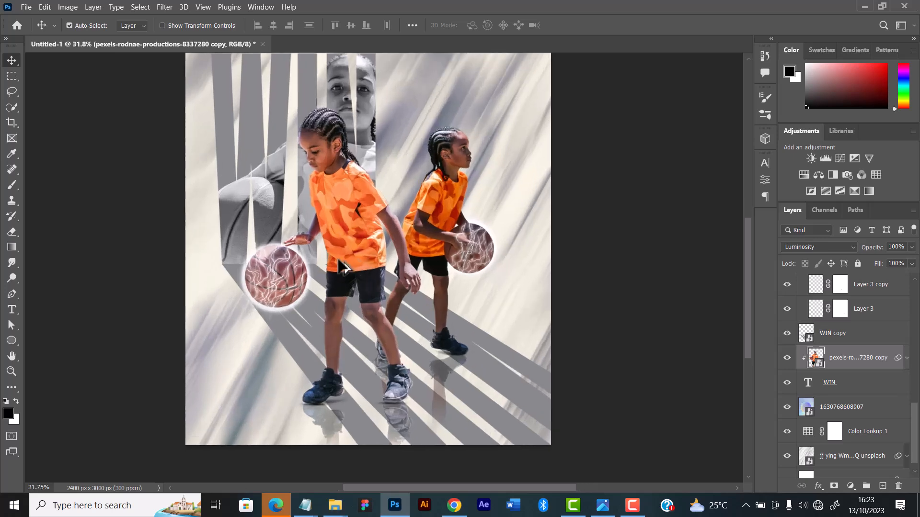
{"action": "scroll", "coordinate": [338, 262], "scroll_direction": "up", "scroll_amount": 3}
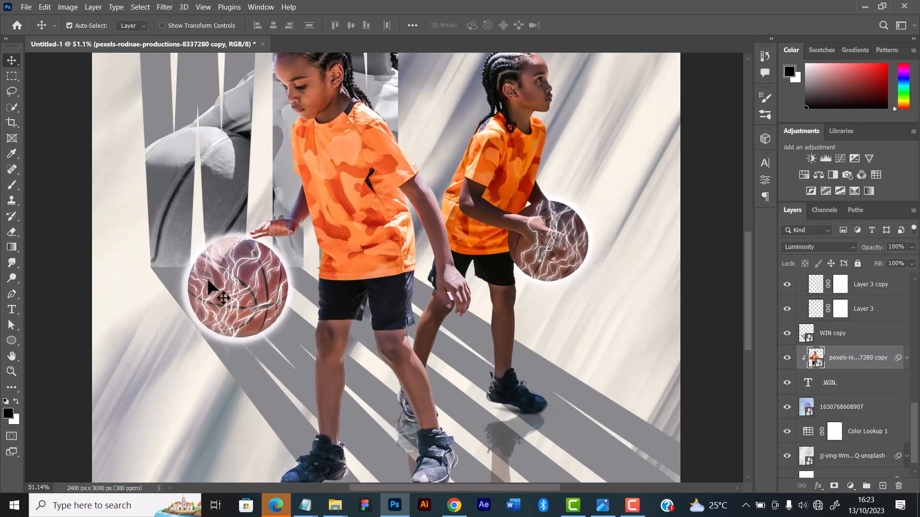
{"action": "scroll", "coordinate": [235, 286], "scroll_direction": "up", "scroll_amount": 1}
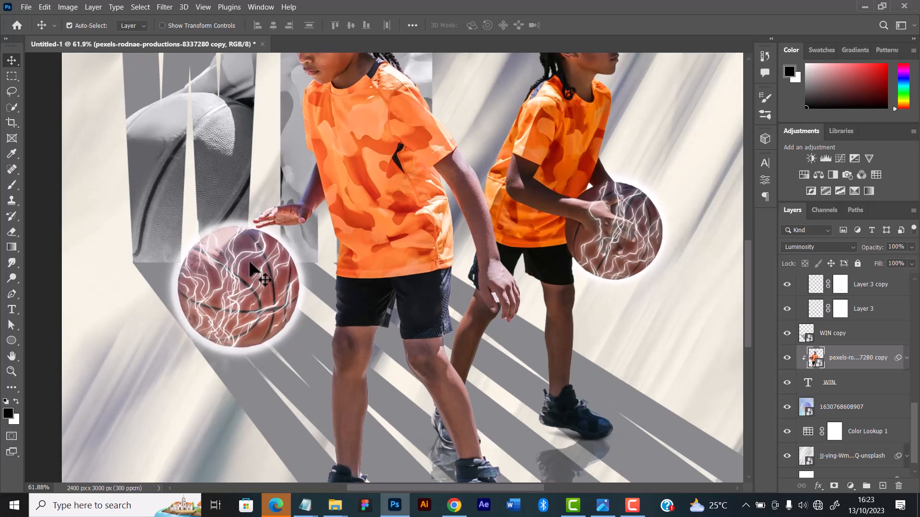
{"action": "left_click", "coordinate": [266, 283]}
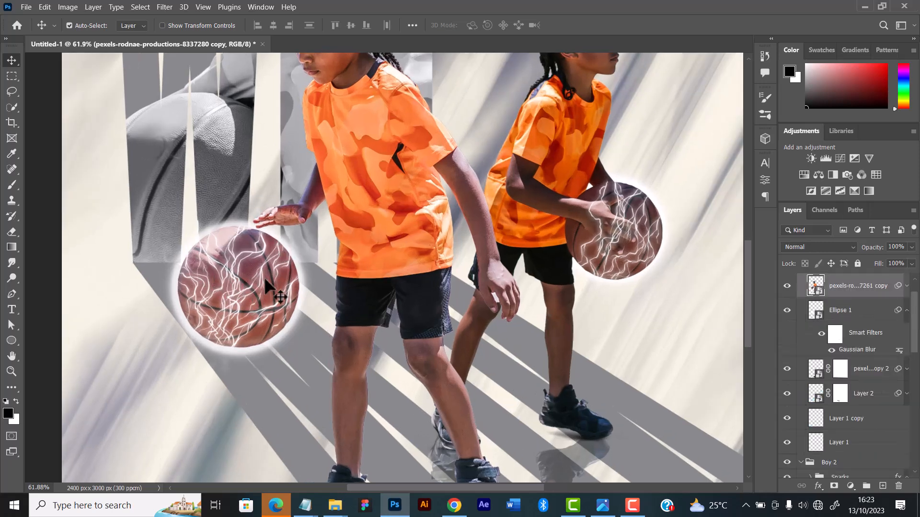
{"action": "scroll", "coordinate": [485, 345], "scroll_direction": "up", "scroll_amount": 1}
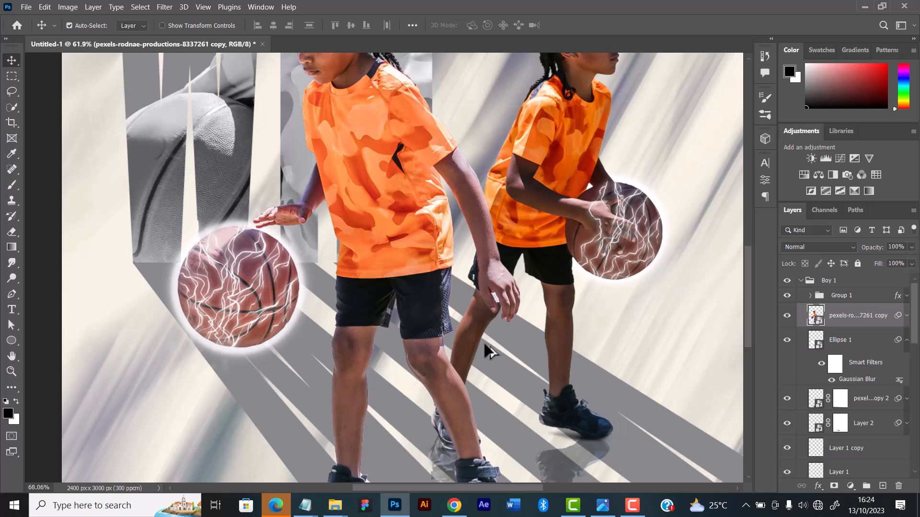
{"action": "scroll", "coordinate": [470, 343], "scroll_direction": "up", "scroll_amount": 3}
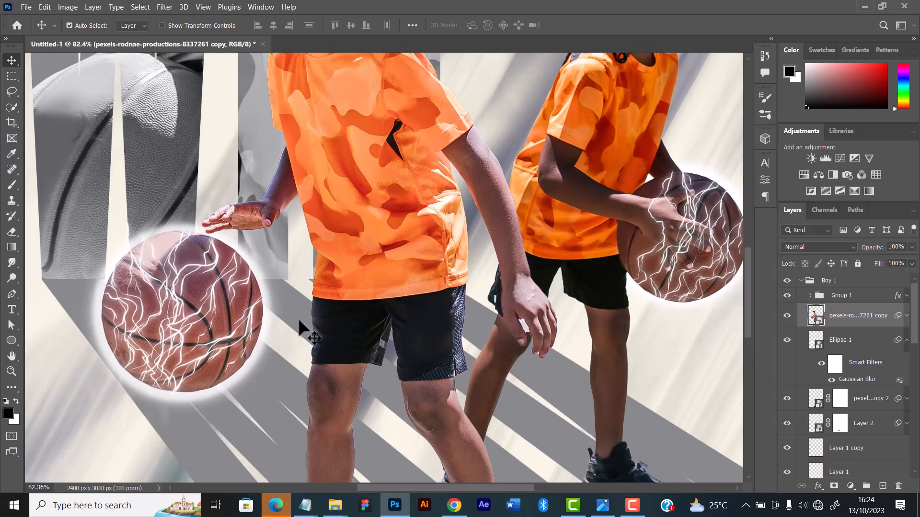
{"action": "left_click_drag", "start_coordinate": [326, 304], "coordinate": [494, 288]}
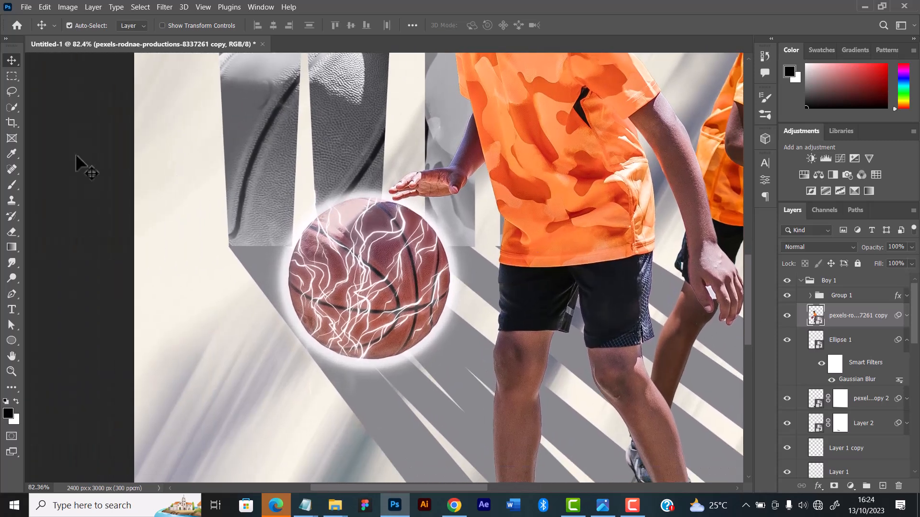
{"action": "left_click", "coordinate": [11, 91]}
{"action": "scroll", "coordinate": [280, 252], "scroll_direction": "up", "scroll_amount": 5}
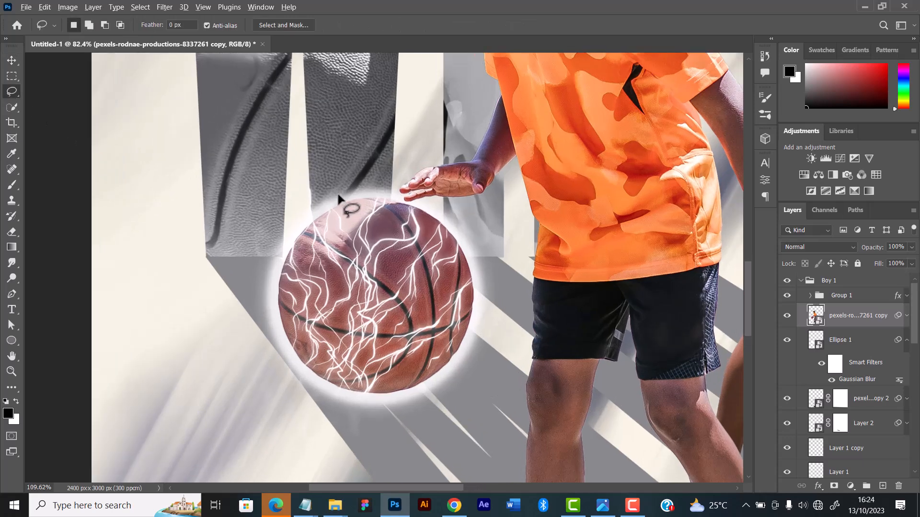
{"action": "mouse_move", "coordinate": [254, 236]}
{"action": "left_mouse_down"}
{"action": "mouse_move", "coordinate": [327, 183]}
{"action": "mouse_move", "coordinate": [361, 175]}
{"action": "mouse_move", "coordinate": [409, 196]}
{"action": "left_mouse_up"}
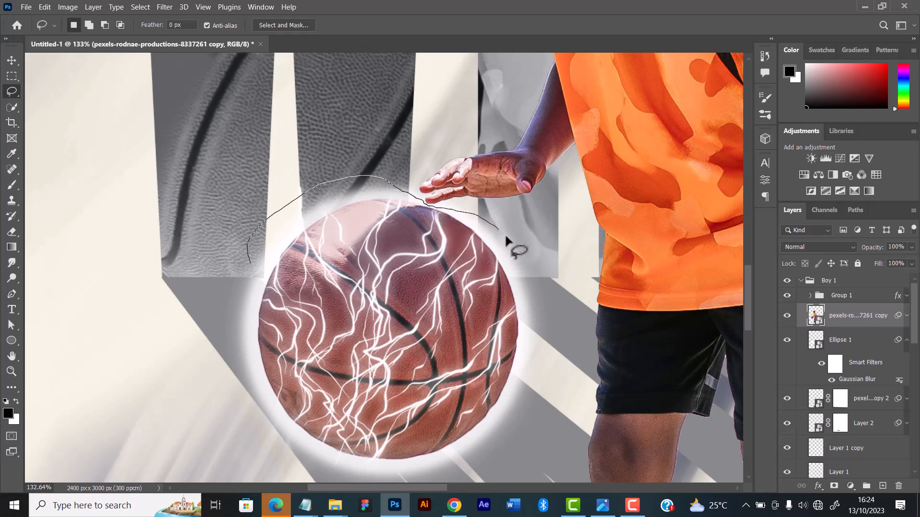
{"action": "mouse_move", "coordinate": [538, 393]}
{"action": "left_mouse_down"}
{"action": "mouse_move", "coordinate": [488, 493]}
{"action": "mouse_move", "coordinate": [382, 507]}
{"action": "left_mouse_up"}
{"action": "mouse_move", "coordinate": [214, 433]}
{"action": "left_mouse_down"}
{"action": "mouse_move", "coordinate": [189, 316]}
{"action": "mouse_move", "coordinate": [244, 263]}
{"action": "left_mouse_up"}
Copy the selected basketball onto its own layer and stack it above the collapsed Boy 1 group
{"action": "right_click", "coordinate": [355, 286]}
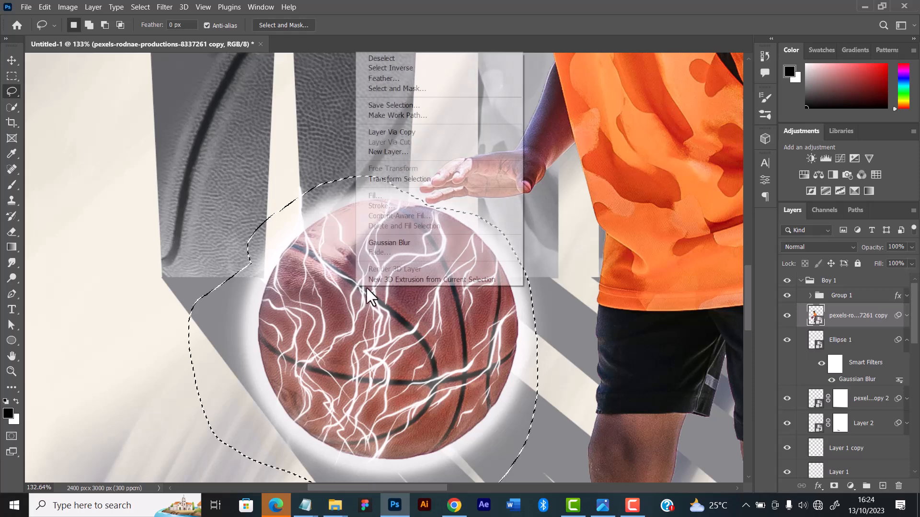
{"action": "left_click", "coordinate": [401, 133]}
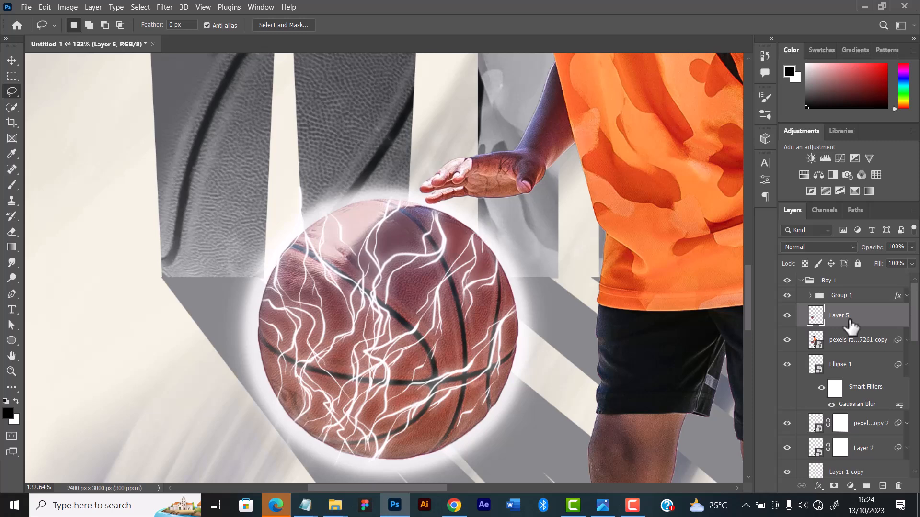
{"action": "key", "text": "ctrl+bracketright"}
{"action": "key", "text": "ctrl+bracketright"}
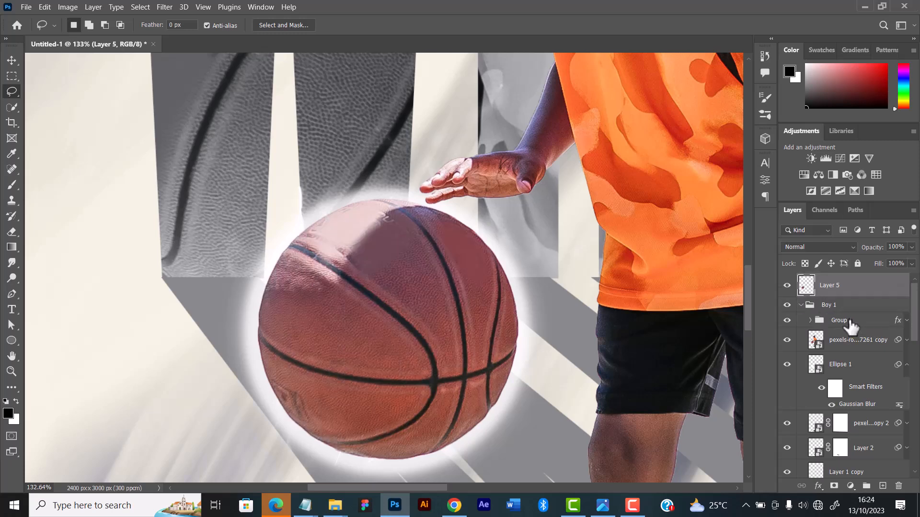
{"action": "left_click", "coordinate": [800, 306]}
{"action": "left_click", "coordinate": [801, 320]}
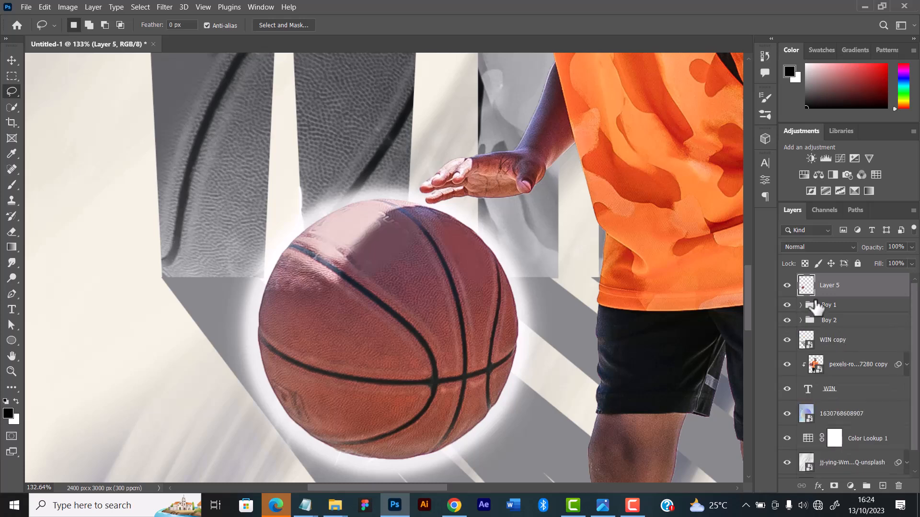
Position the copied basketball near the canvas's lower-right corner and place a duplicate above the N of the WIN lettering
{"action": "scroll", "coordinate": [390, 284], "scroll_direction": "down", "scroll_amount": 2}
{"action": "scroll", "coordinate": [390, 284], "scroll_direction": "down", "scroll_amount": 4}
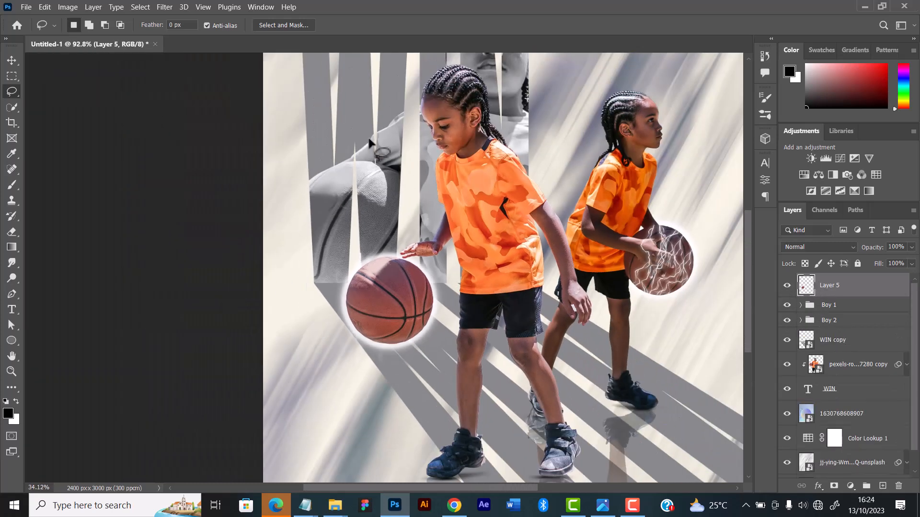
{"action": "left_click", "coordinate": [12, 60]}
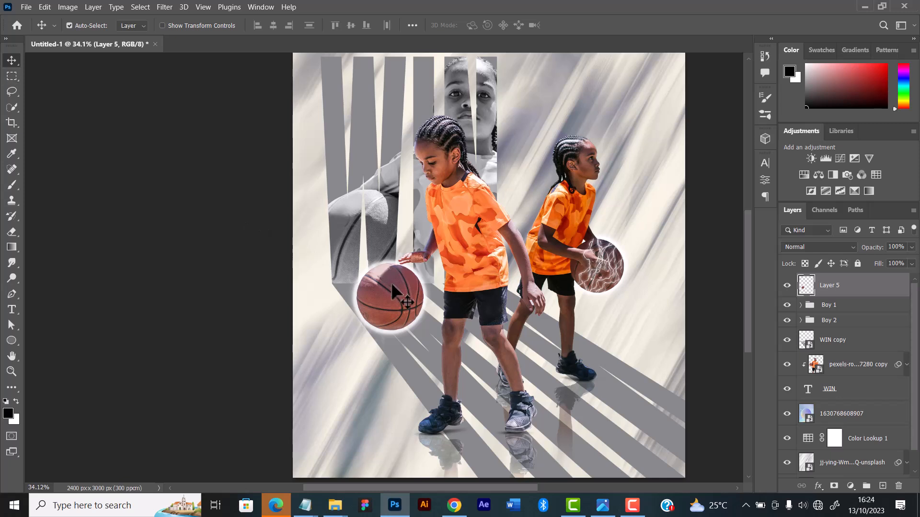
{"action": "left_click_drag", "start_coordinate": [391, 283], "coordinate": [582, 194]}
{"action": "scroll", "coordinate": [631, 378], "scroll_direction": "down", "scroll_amount": 3}
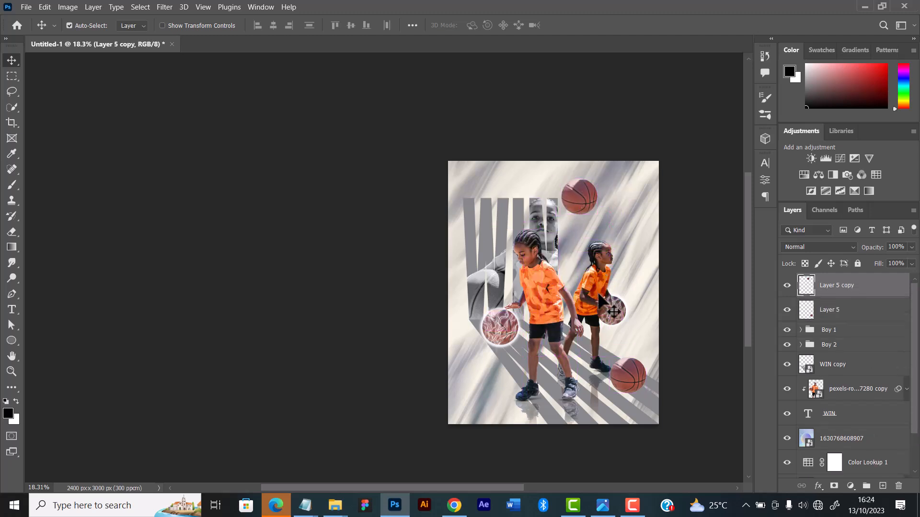
{"action": "left_click_drag", "start_coordinate": [580, 201], "coordinate": [562, 193]}
Convert Layer 5, the basketball near the canvas's lower-right corner, to a smart object
{"action": "left_click", "coordinate": [637, 380]}
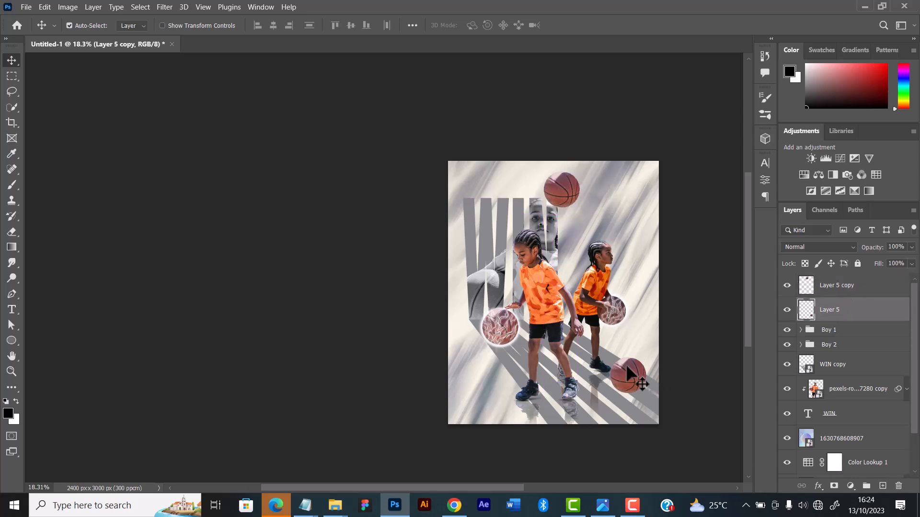
{"action": "right_click", "coordinate": [838, 310]}
{"action": "left_click", "coordinate": [731, 170]}
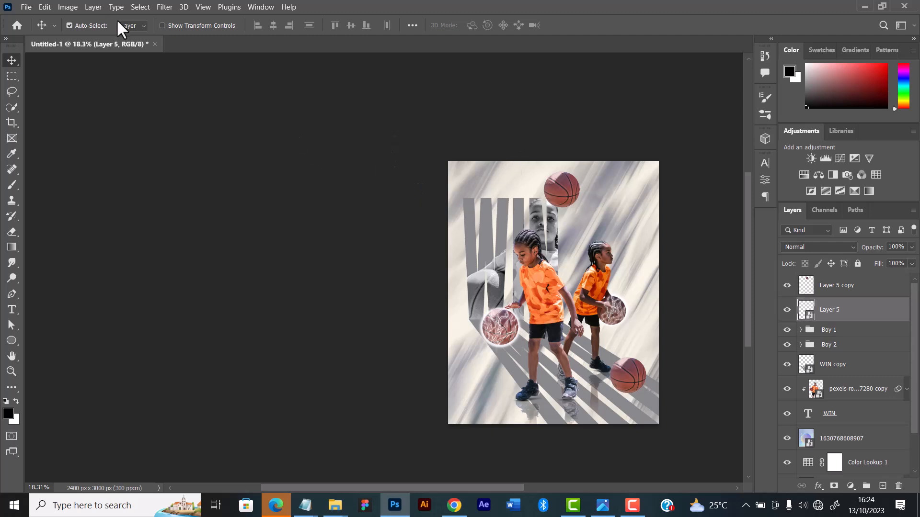
{"action": "left_click", "coordinate": [159, 8]}
{"action": "left_click", "coordinate": [413, 334]}
{"action": "left_click_drag", "start_coordinate": [494, 487], "coordinate": [565, 485]}
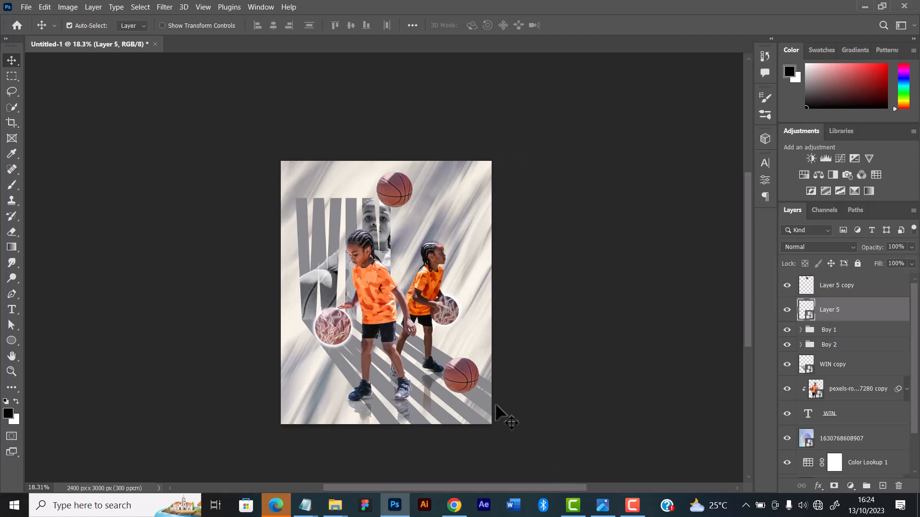
Apply a Motion Blur with angle -14° and distance 42 pixels to the Layer 5 basketball near the canvas's lower-right corner
{"action": "scroll", "coordinate": [482, 352], "scroll_direction": "up", "scroll_amount": 2}
{"action": "scroll", "coordinate": [481, 353], "scroll_direction": "up", "scroll_amount": 2}
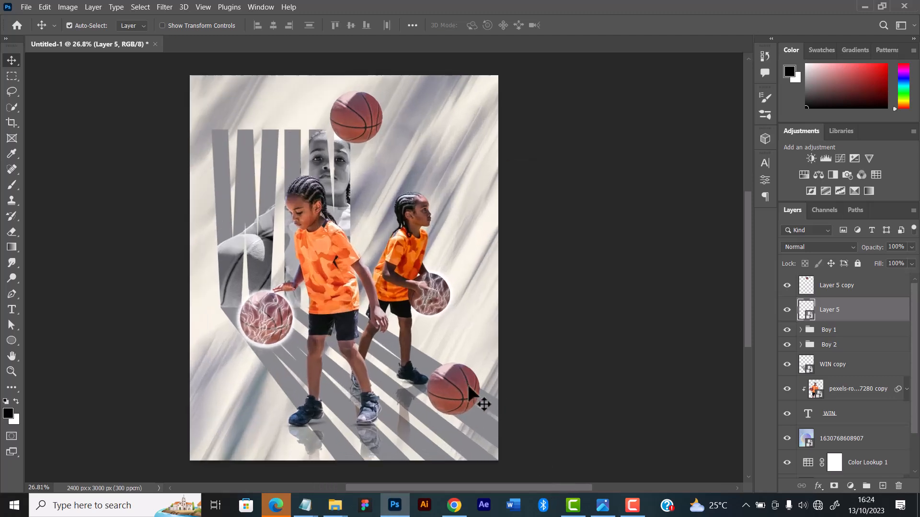
{"action": "scroll", "coordinate": [500, 366], "scroll_direction": "up", "scroll_amount": 1}
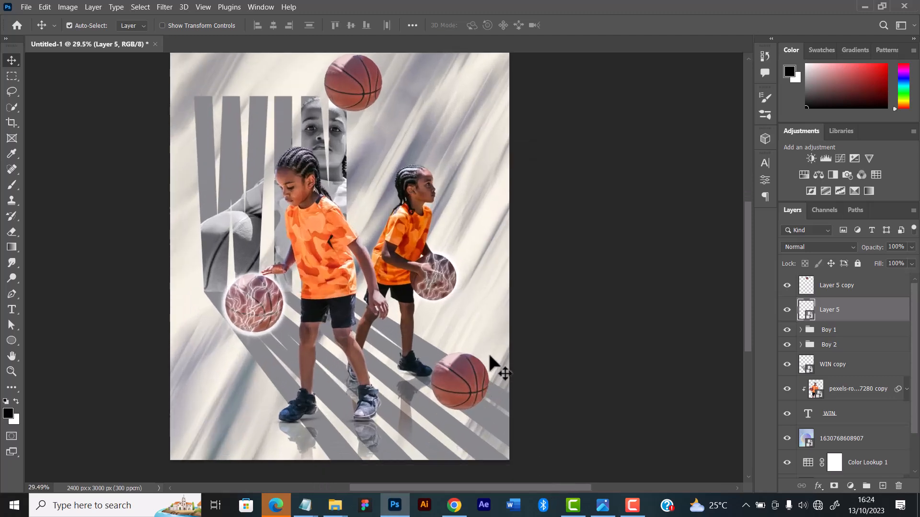
{"action": "scroll", "coordinate": [489, 357], "scroll_direction": "up", "scroll_amount": 1}
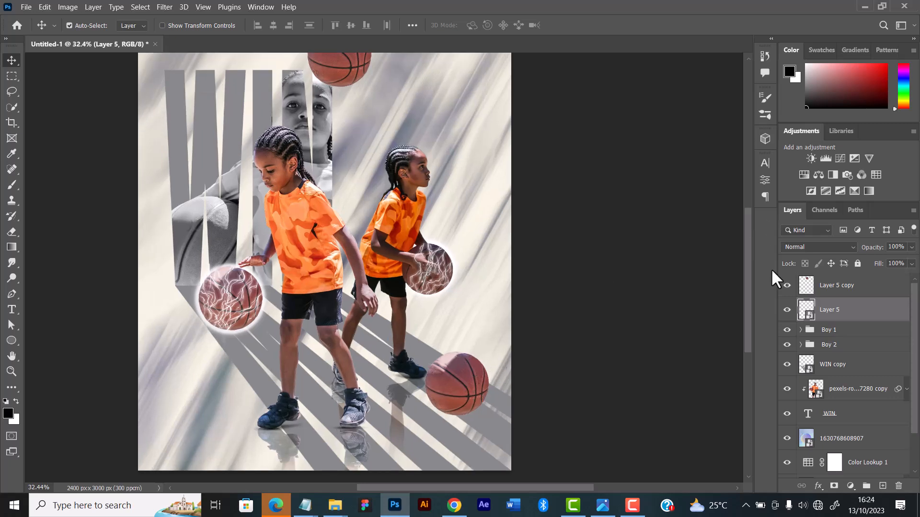
{"action": "left_click", "coordinate": [163, 4]}
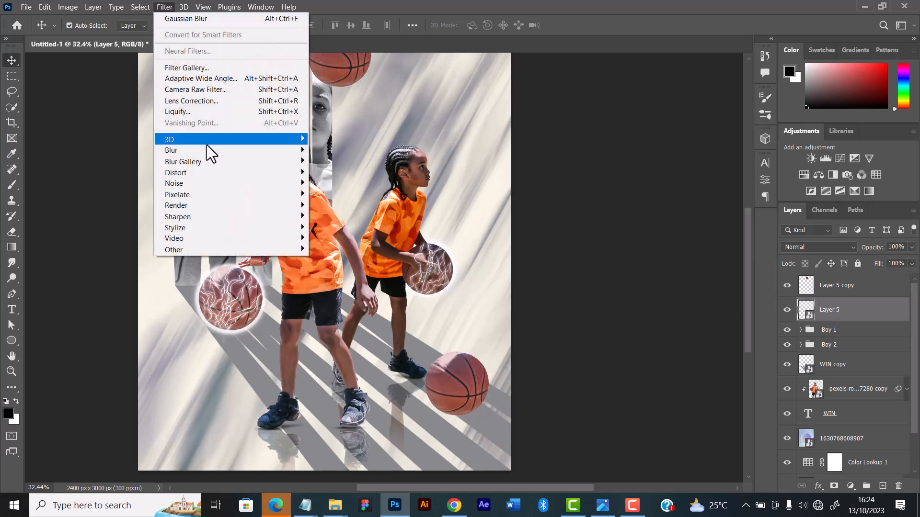
{"action": "mouse_move", "coordinate": [283, 154]}
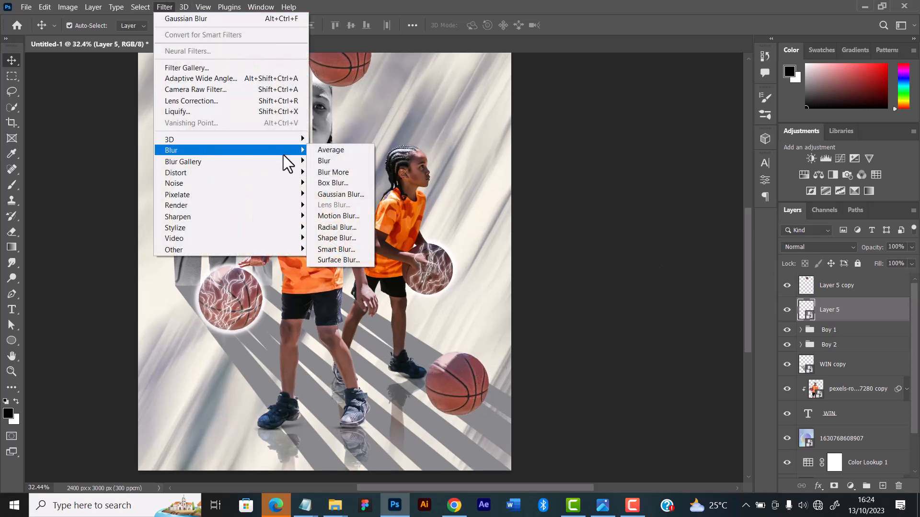
{"action": "left_click", "coordinate": [336, 216]}
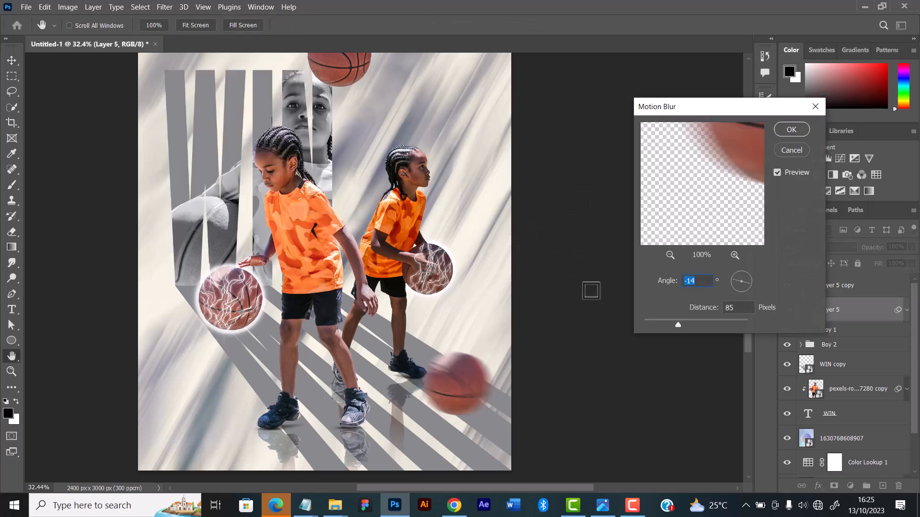
{"action": "left_click_drag", "start_coordinate": [676, 325], "coordinate": [669, 327]}
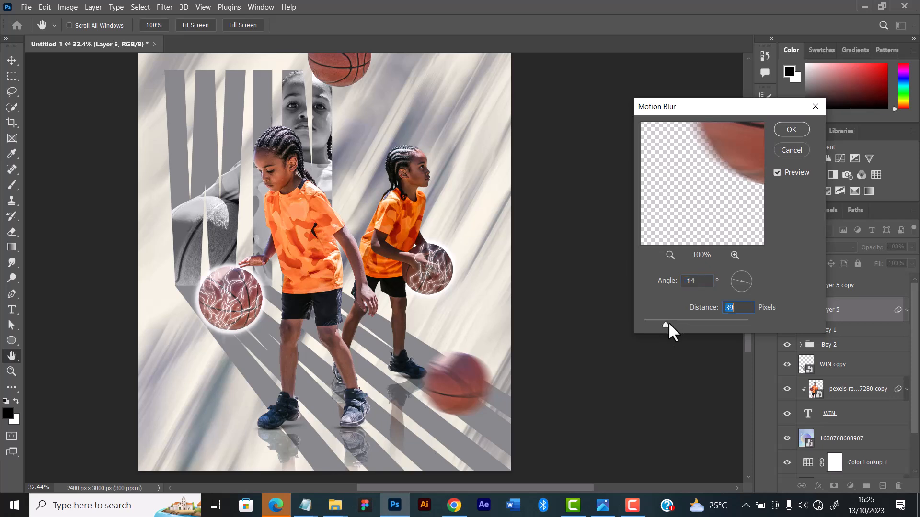
{"action": "left_click", "coordinate": [667, 323]}
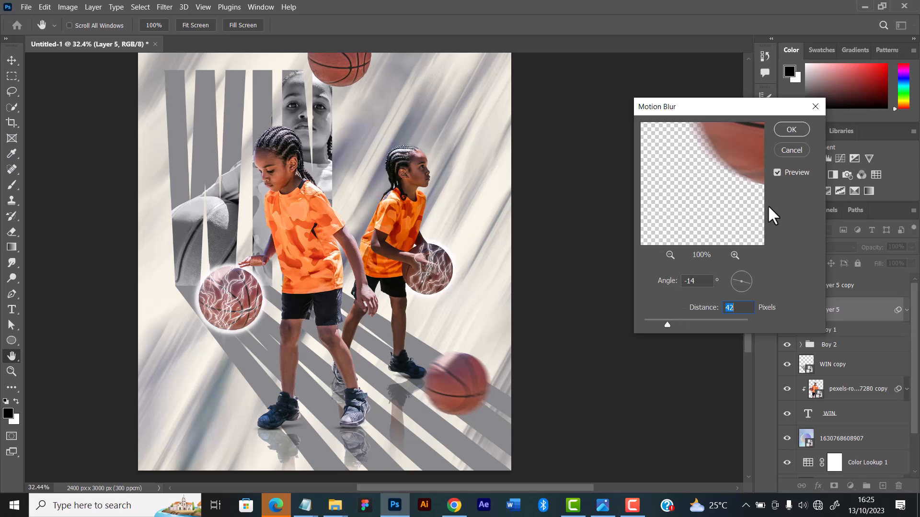
{"action": "left_click", "coordinate": [792, 130]}
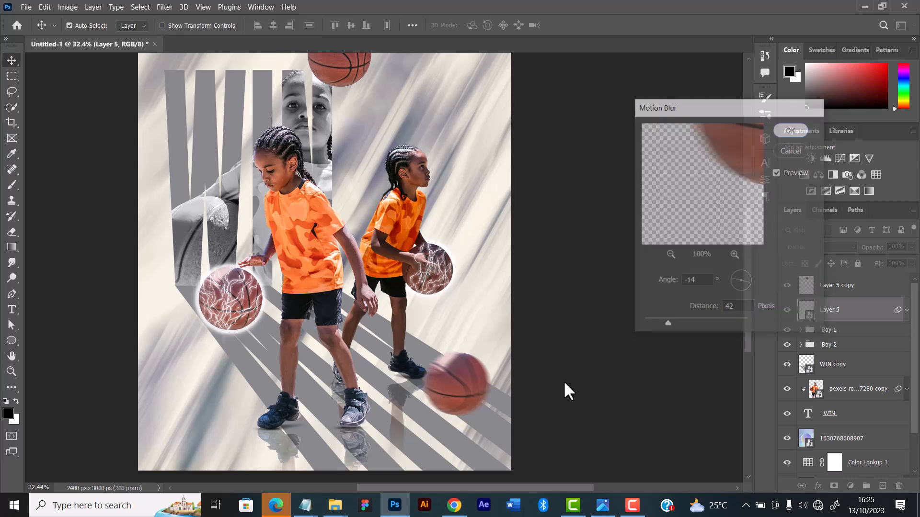
Transform the Layer 5 basketball to about 141% scale and 21.5° rotation, placed partly beyond the canvas's right edge
{"action": "key", "text": "ctrl+t"}
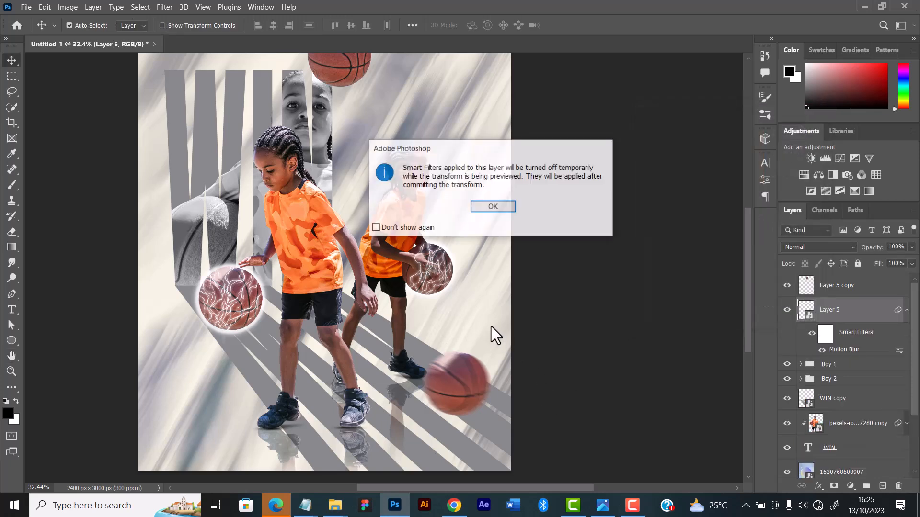
{"action": "left_click", "coordinate": [483, 205]}
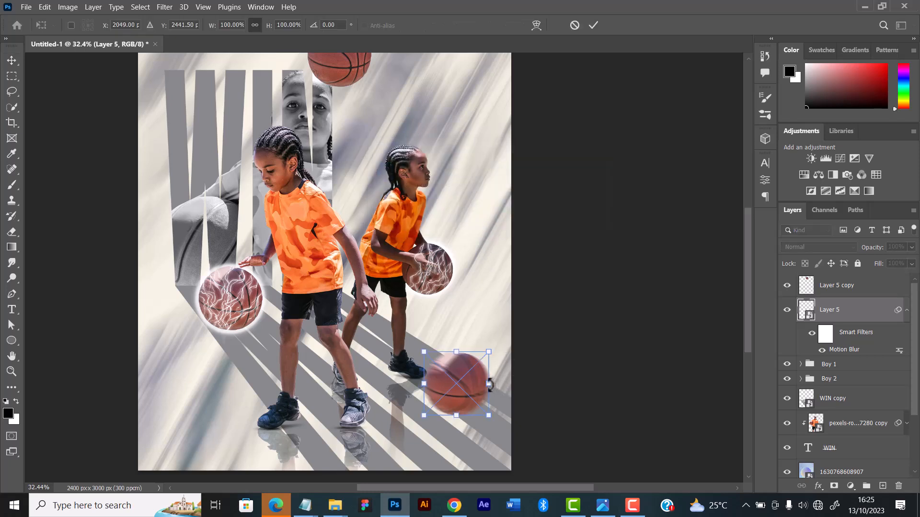
{"action": "left_click_drag", "start_coordinate": [489, 383], "coordinate": [516, 378]}
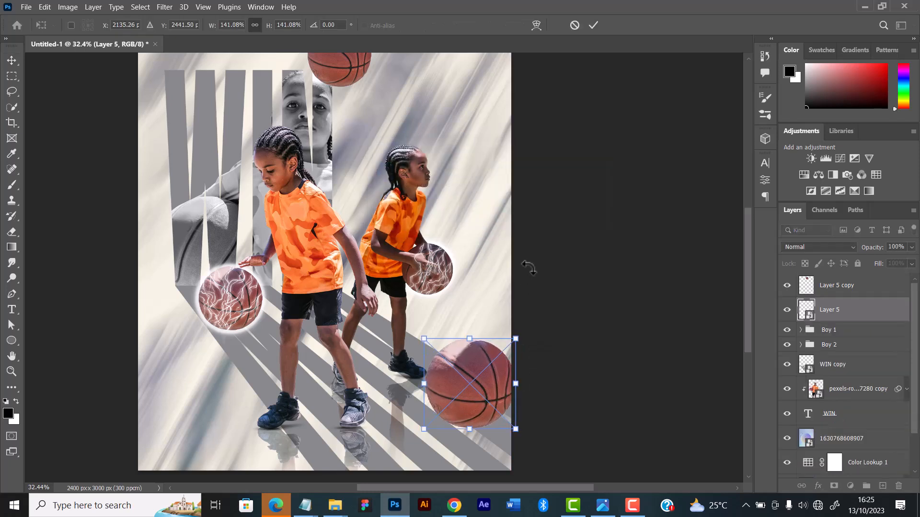
{"action": "left_click_drag", "start_coordinate": [548, 307], "coordinate": [544, 375]}
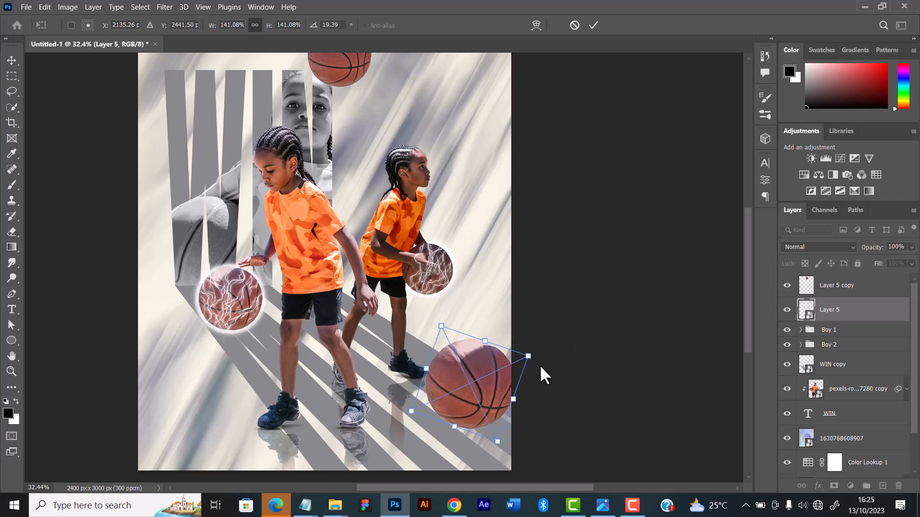
{"action": "mouse_move", "coordinate": [480, 385]}
{"action": "left_mouse_down"}
{"action": "mouse_move", "coordinate": [464, 378]}
{"action": "mouse_move", "coordinate": [495, 390]}
{"action": "mouse_move", "coordinate": [488, 385]}
{"action": "left_mouse_up"}
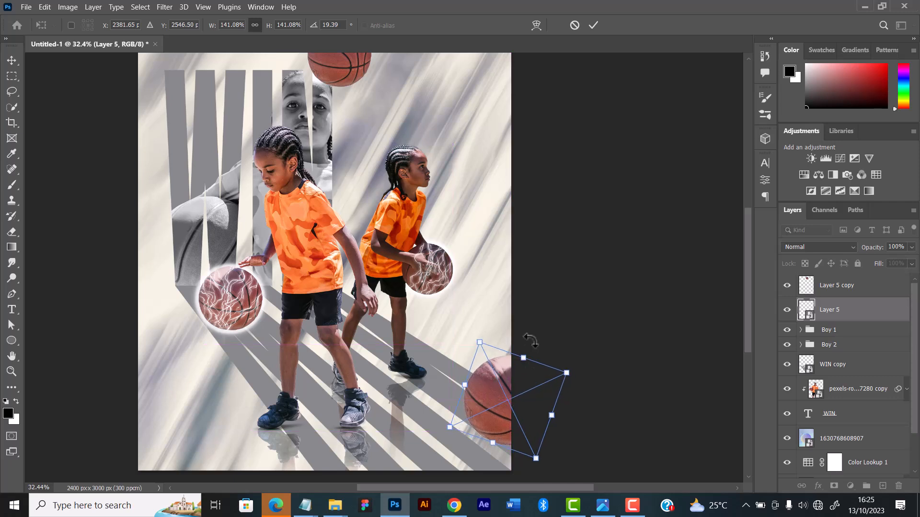
{"action": "left_click_drag", "start_coordinate": [544, 343], "coordinate": [549, 351]}
{"action": "left_click_drag", "start_coordinate": [515, 383], "coordinate": [504, 381]}
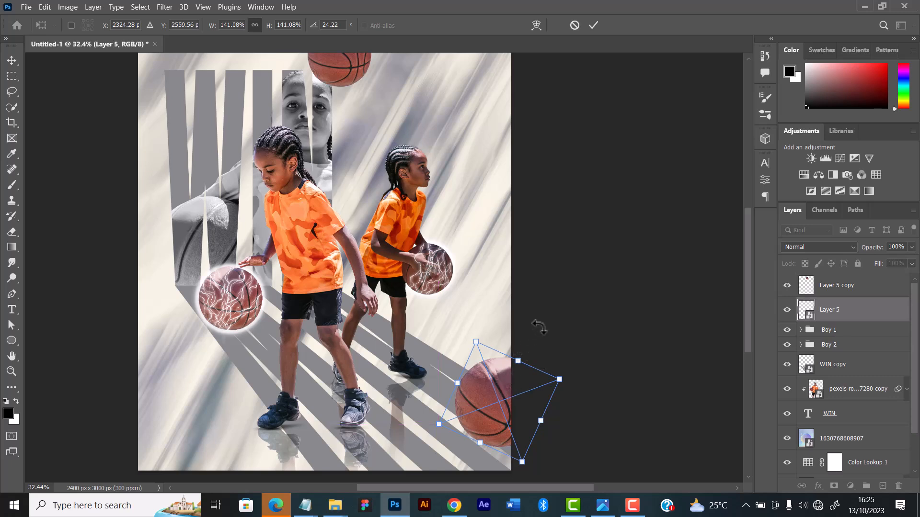
{"action": "left_click_drag", "start_coordinate": [500, 344], "coordinate": [498, 343]}
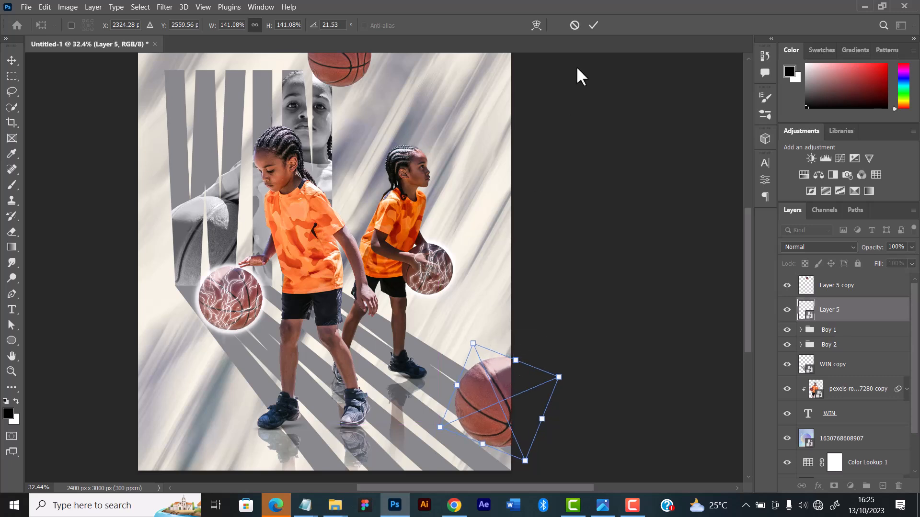
{"action": "left_click", "coordinate": [593, 25]}
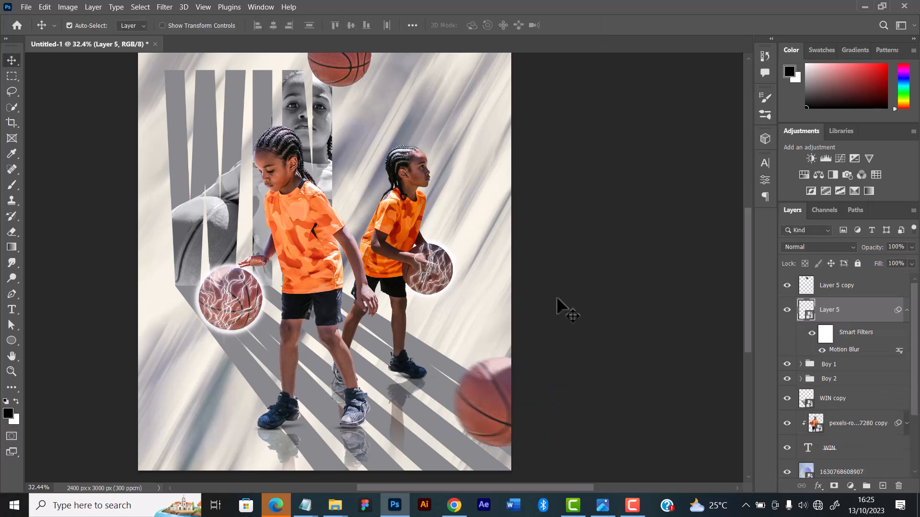
Transform the Layer 5 copy basketball to about 67% scale and 90.6° rotation, placed partly beyond the canvas's left edge beside the W
{"action": "scroll", "coordinate": [435, 383], "scroll_direction": "down", "scroll_amount": 3}
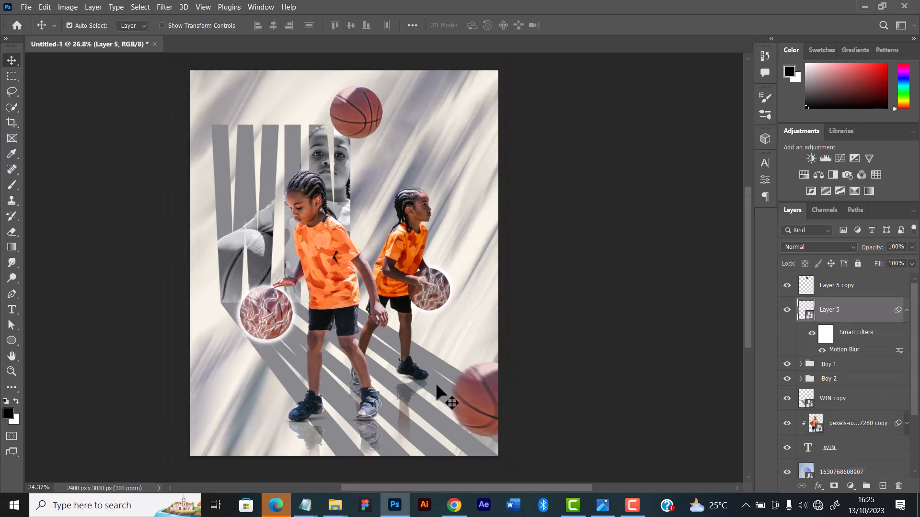
{"action": "left_click_drag", "start_coordinate": [378, 182], "coordinate": [302, 296]}
{"action": "key", "text": "ctrl+t"}
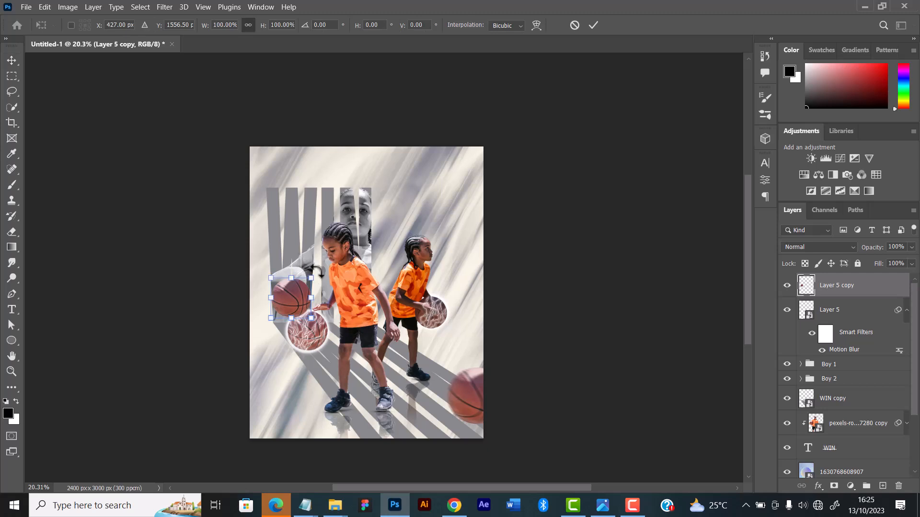
{"action": "left_click_drag", "start_coordinate": [298, 259], "coordinate": [260, 219]}
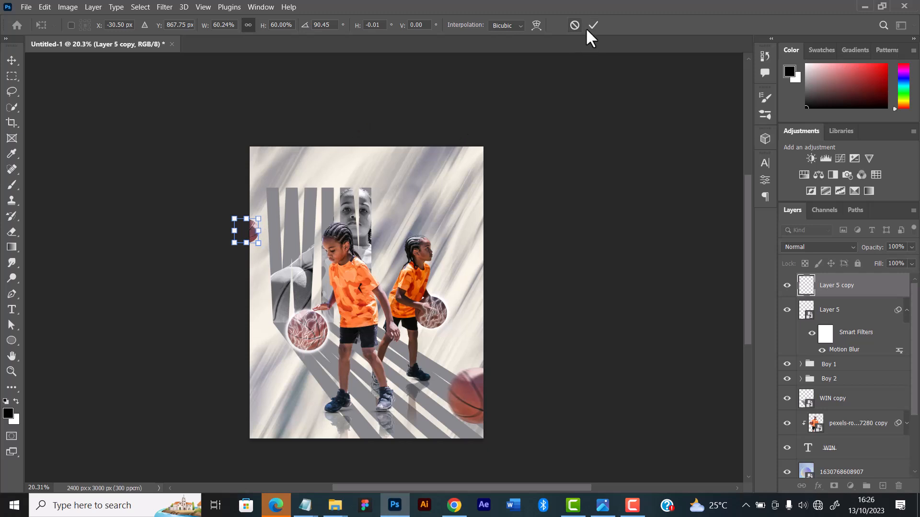
{"action": "left_click_drag", "start_coordinate": [259, 218], "coordinate": [261, 216]}
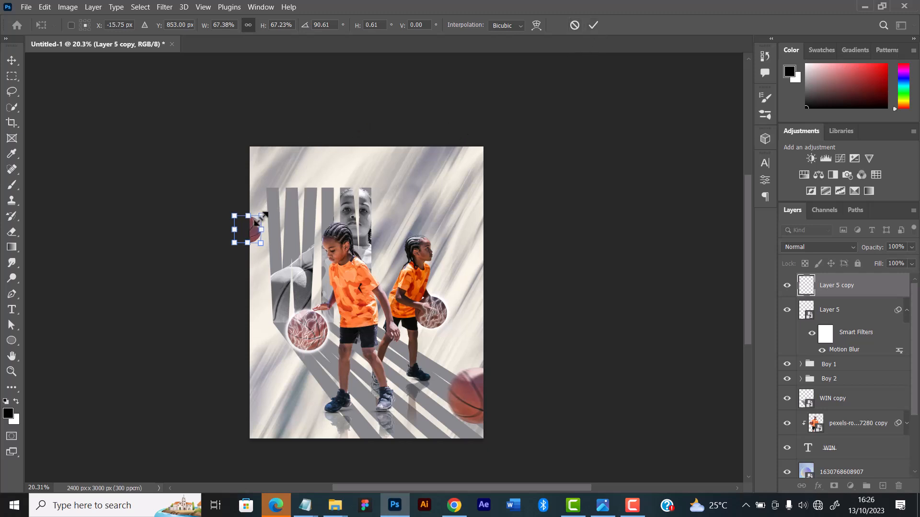
{"action": "scroll", "coordinate": [259, 232], "scroll_direction": "up", "scroll_amount": 4}
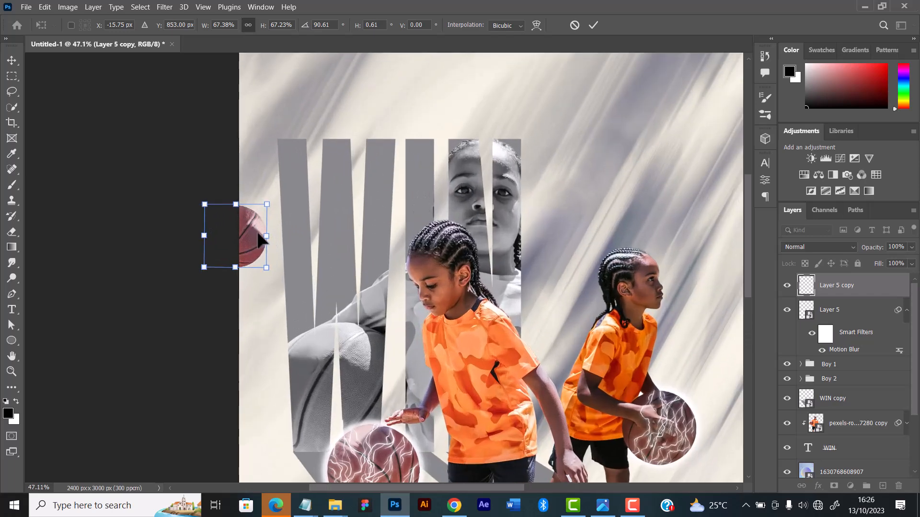
{"action": "left_click_drag", "start_coordinate": [258, 236], "coordinate": [269, 236]}
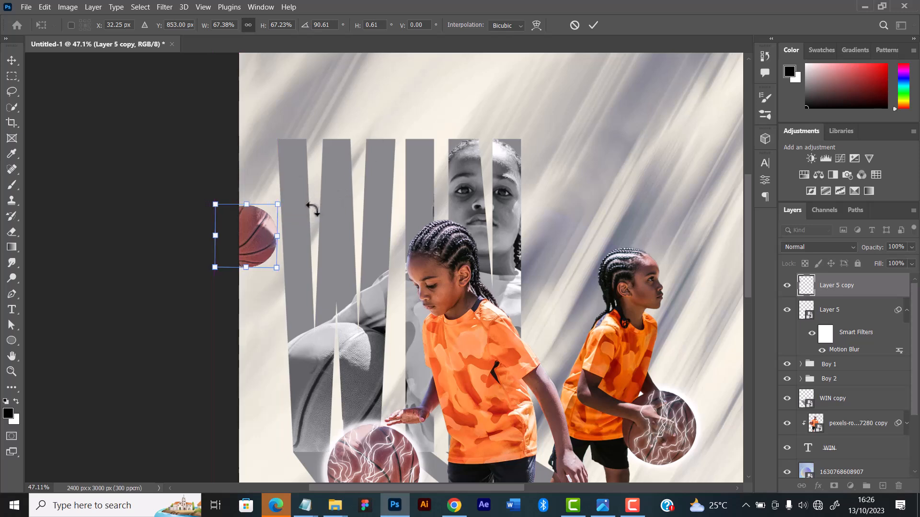
{"action": "mouse_move", "coordinate": [270, 233]}
{"action": "left_mouse_down"}
{"action": "mouse_move", "coordinate": [254, 233]}
{"action": "mouse_move", "coordinate": [261, 235]}
{"action": "left_mouse_up"}
{"action": "left_click", "coordinate": [593, 24]}
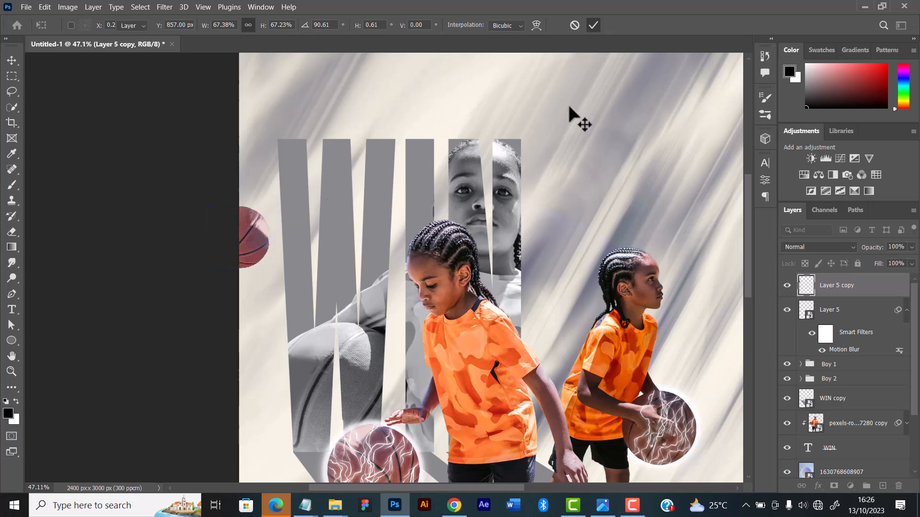
Convert Layer 5 copy, the small basketball at the canvas's left edge, to a smart object
{"action": "scroll", "coordinate": [437, 188], "scroll_direction": "down", "scroll_amount": 5}
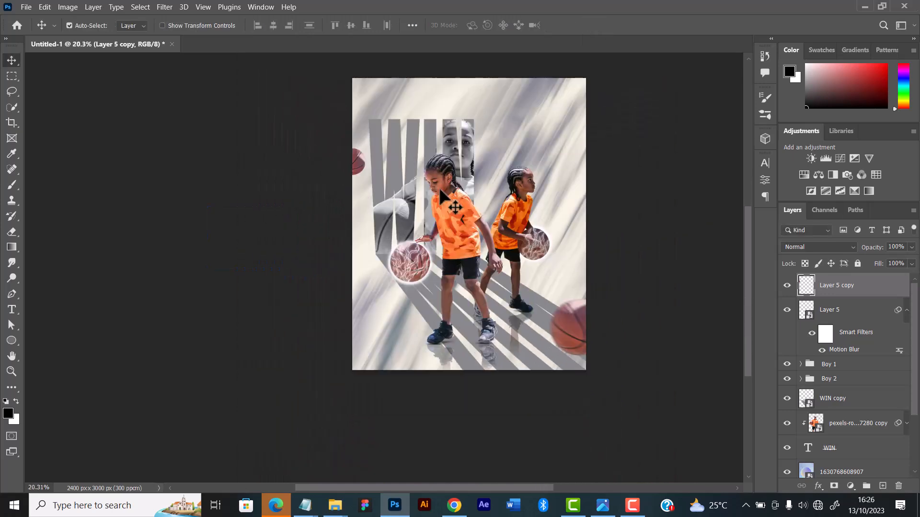
{"action": "scroll", "coordinate": [444, 194], "scroll_direction": "up", "scroll_amount": 4}
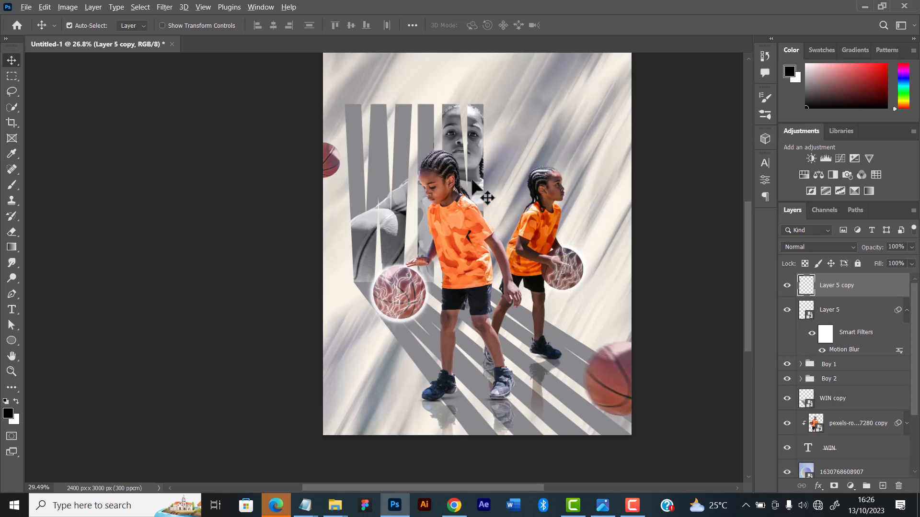
{"action": "scroll", "coordinate": [472, 181], "scroll_direction": "down", "scroll_amount": 2}
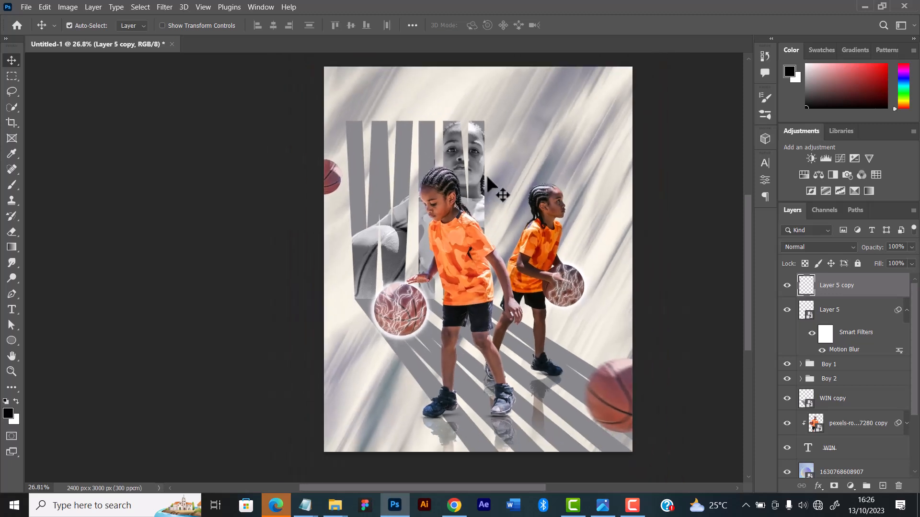
{"action": "left_click_drag", "start_coordinate": [531, 186], "coordinate": [501, 186]}
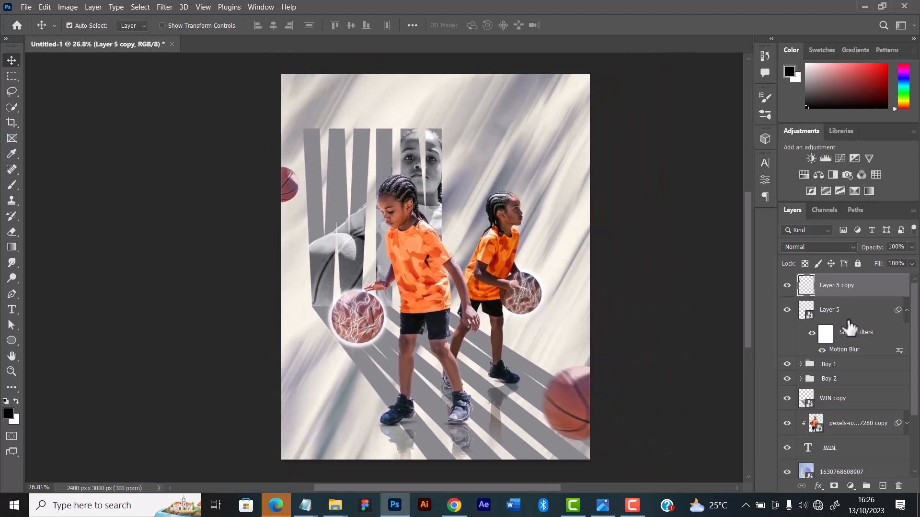
{"action": "right_click", "coordinate": [860, 285]}
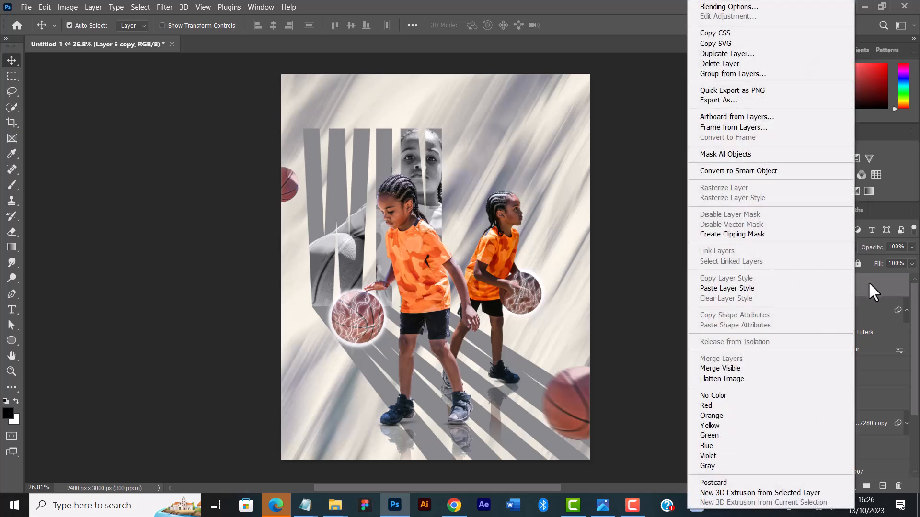
{"action": "left_click", "coordinate": [725, 171]}
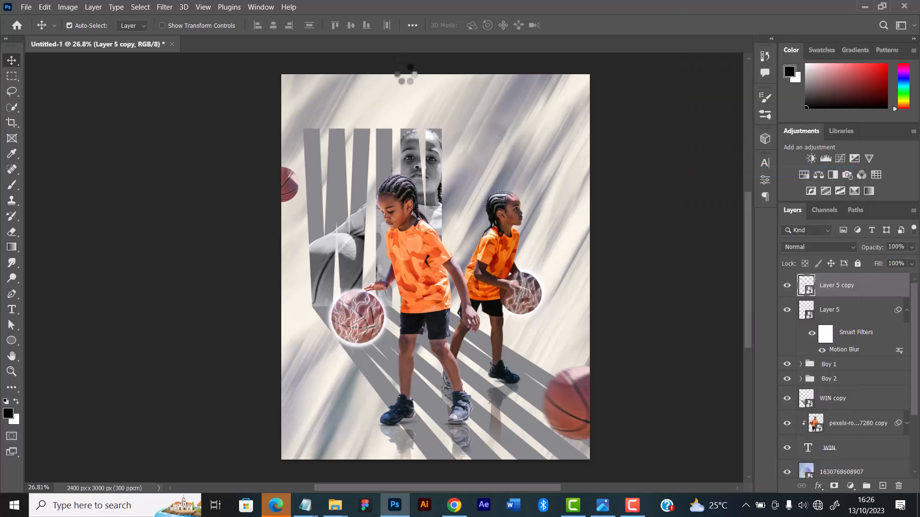
Apply a Motion Blur with angle -14° and distance 42 pixels to the Layer 5 copy basketball
{"action": "left_click", "coordinate": [163, 6]}
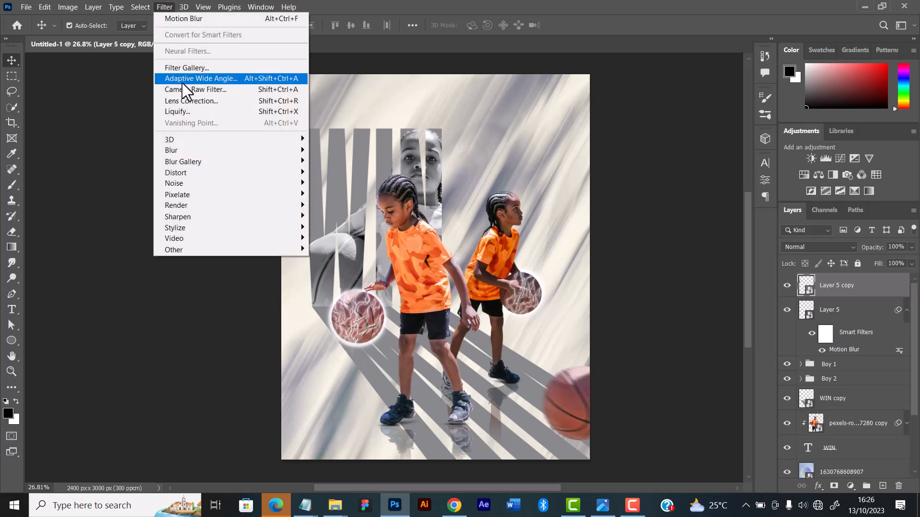
{"action": "mouse_move", "coordinate": [197, 154]}
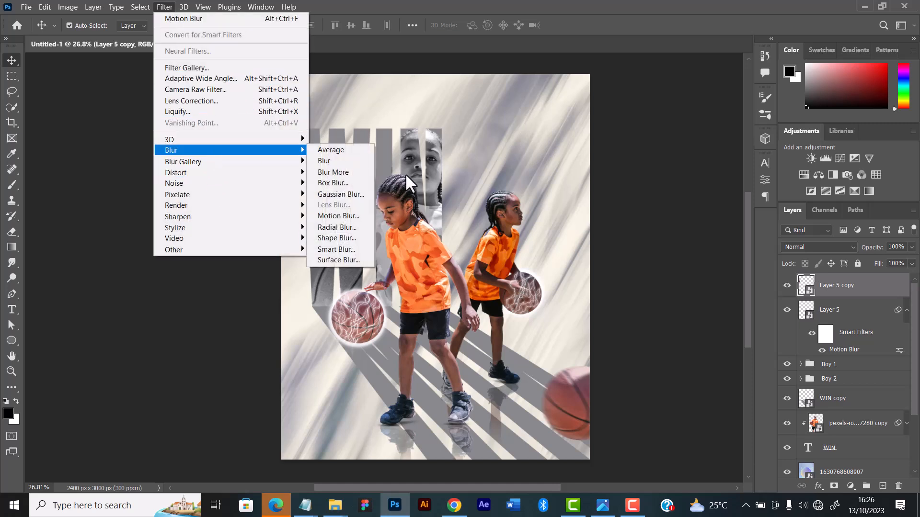
{"action": "left_click", "coordinate": [358, 215]}
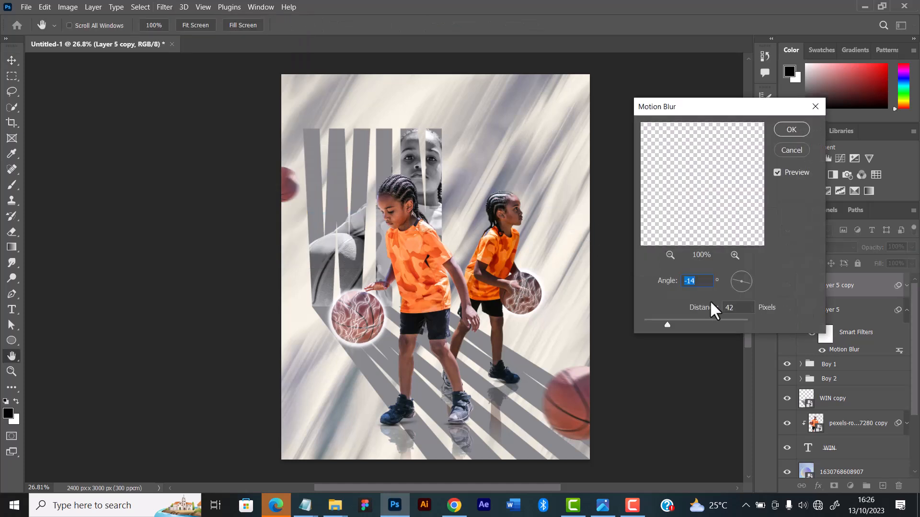
{"action": "left_click", "coordinate": [792, 130]}
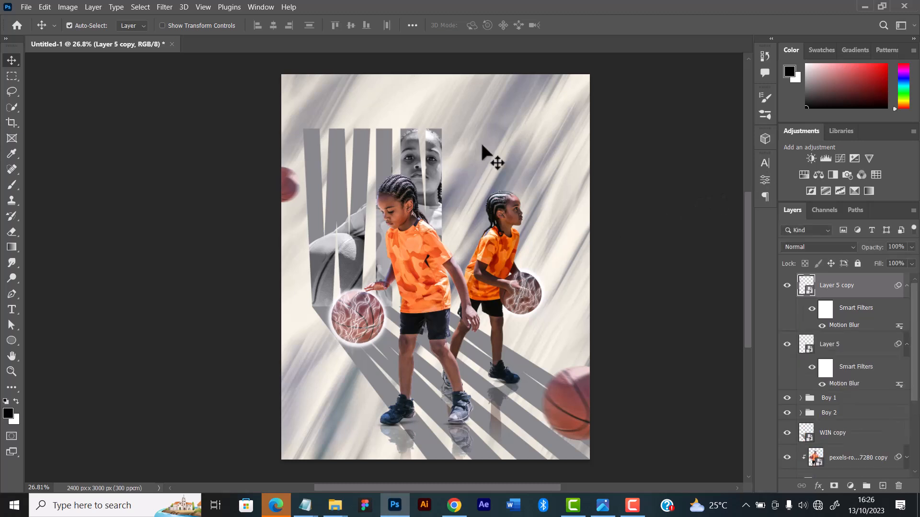
Add a placeholder text layer to the right of the WIN lettering and set its font to Montserrat Medium
{"action": "left_click", "coordinate": [11, 313]}
{"action": "left_click", "coordinate": [455, 130]}
{"action": "left_click", "coordinate": [455, 130]}
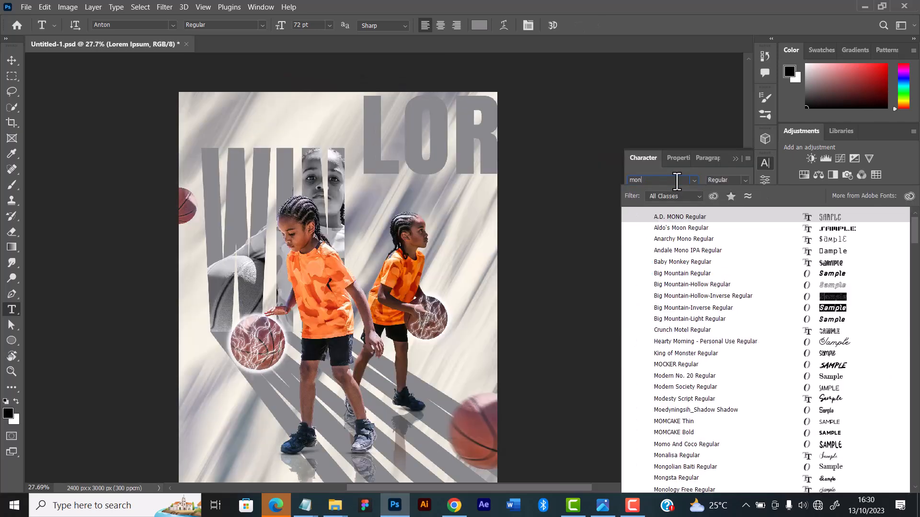
{"action": "type", "text": "Montserrat"}
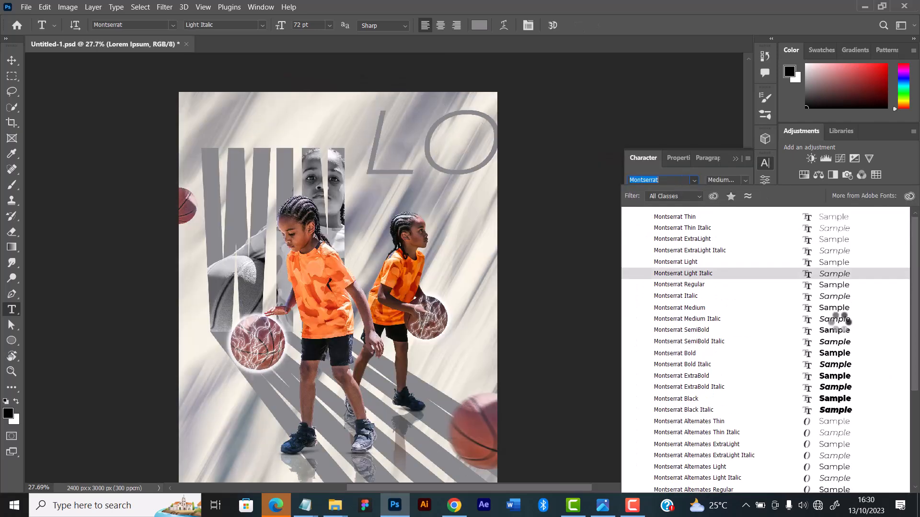
{"action": "left_click", "coordinate": [840, 309]}
Change the placeholder text's colour to a dark grey
{"action": "left_click", "coordinate": [716, 224]}
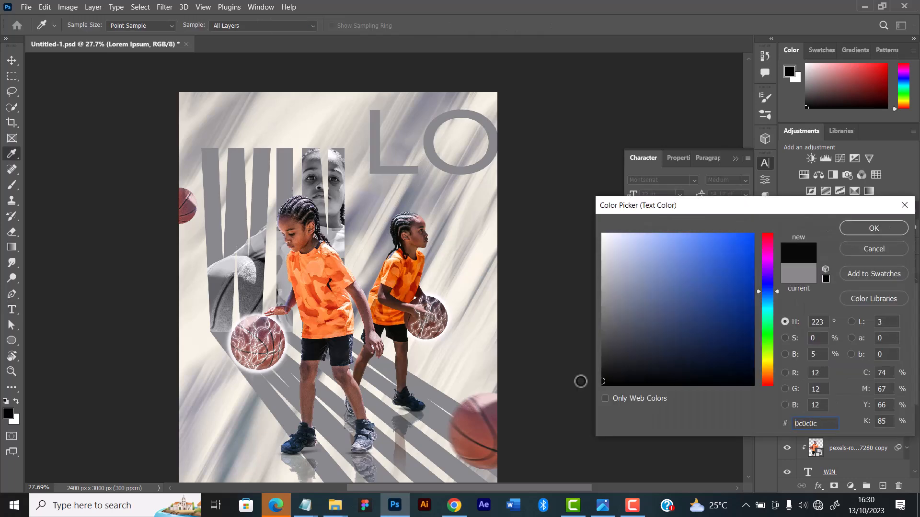
{"action": "left_click", "coordinate": [600, 365]}
{"action": "left_click_drag", "start_coordinate": [600, 366], "coordinate": [584, 341]}
{"action": "left_click", "coordinate": [865, 232]}
Set the Lorem Ipsum text's font size to 6 pt
{"action": "left_click", "coordinate": [680, 195]}
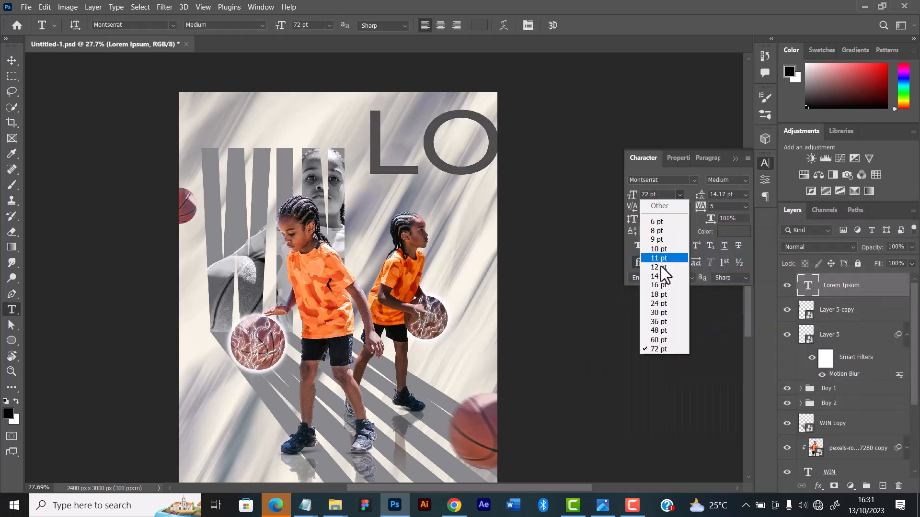
{"action": "left_click", "coordinate": [662, 310]}
{"action": "double_click", "coordinate": [653, 193]}
{"action": "type", "text": "6"}
{"action": "key", "text": "Return"}
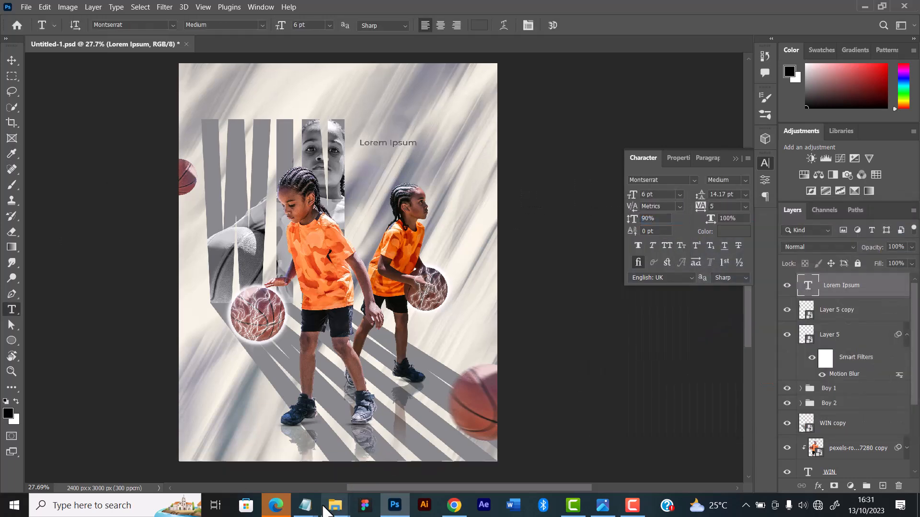
Replace the placeholder with “Choose courage over comfort and watch yourself overcome the obstacles that once seemed insurmountable.” and align it with the WIN lettering's top
{"action": "triple_click", "coordinate": [415, 141]}
{"action": "type", "text": "\"Choose courage over comfort and watch yourself overcome the obstacles that once seemed insurmountable.\""}
{"action": "left_click", "coordinate": [12, 60]}
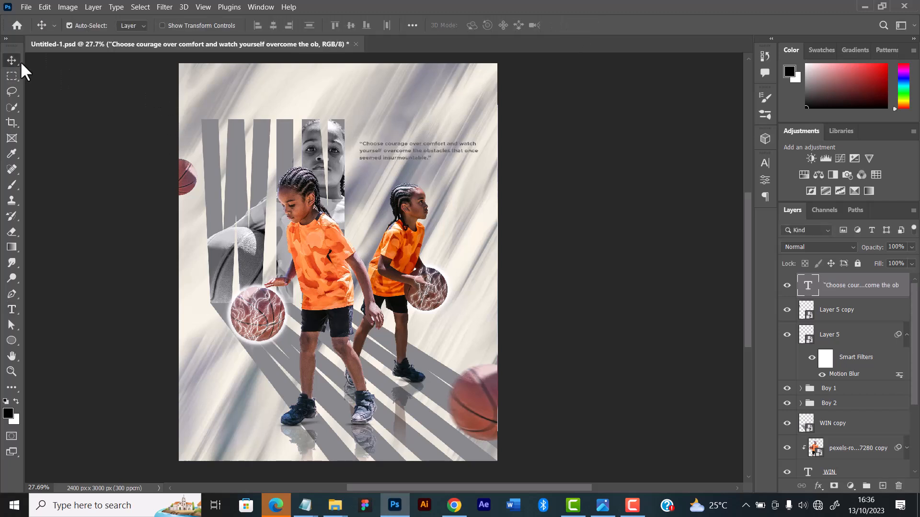
{"action": "left_click_drag", "start_coordinate": [409, 148], "coordinate": [407, 128]}
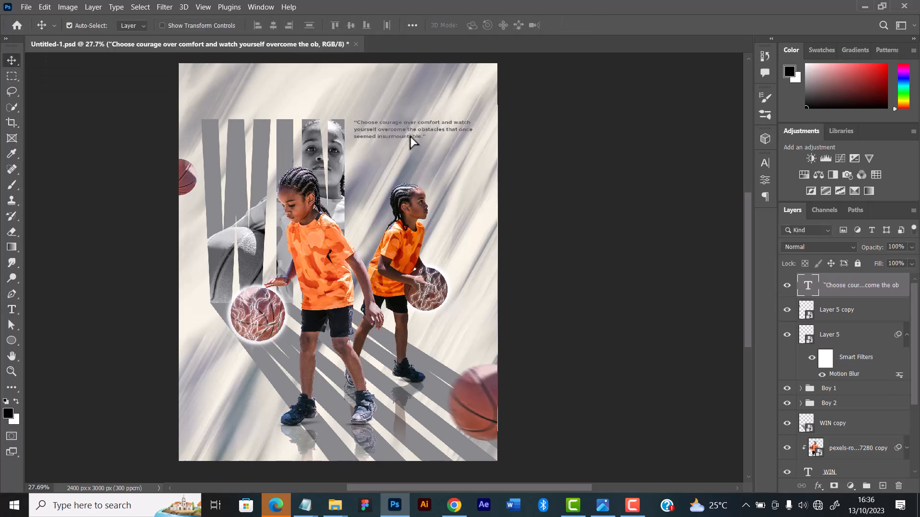
Examine the quote's placement and legibility beside the WIN lettering, up close and within the whole composition
{"action": "scroll", "coordinate": [269, 313], "scroll_direction": "down", "scroll_amount": 1}
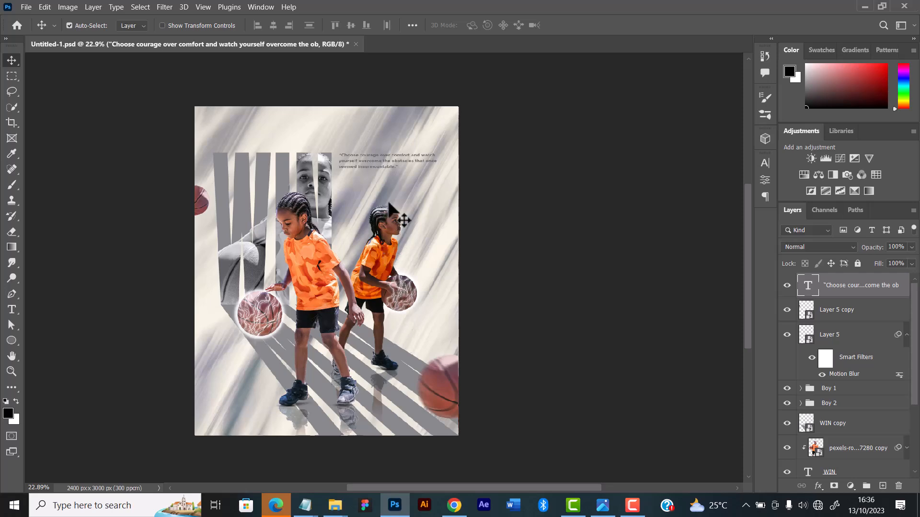
{"action": "scroll", "coordinate": [389, 205], "scroll_direction": "up", "scroll_amount": 4}
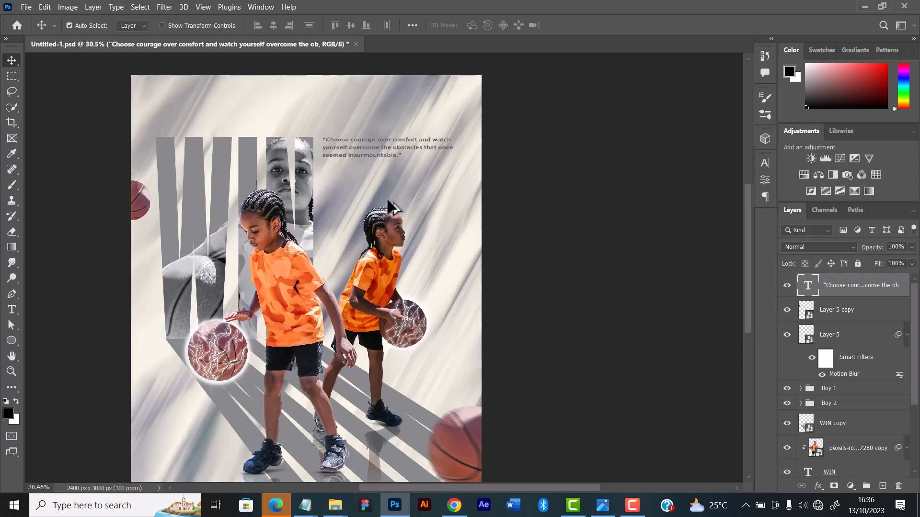
{"action": "scroll", "coordinate": [384, 182], "scroll_direction": "up", "scroll_amount": 4}
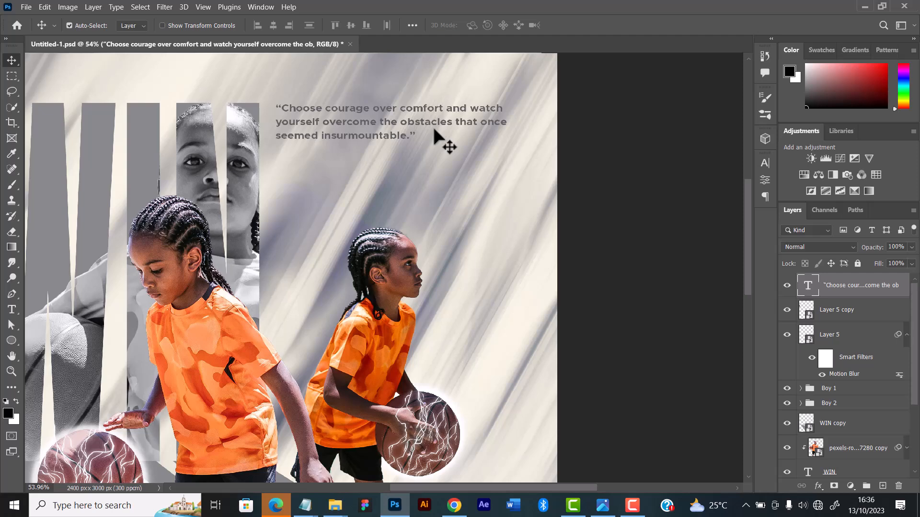
{"action": "scroll", "coordinate": [432, 128], "scroll_direction": "down", "scroll_amount": 5}
{"action": "scroll", "coordinate": [417, 157], "scroll_direction": "down", "scroll_amount": 3}
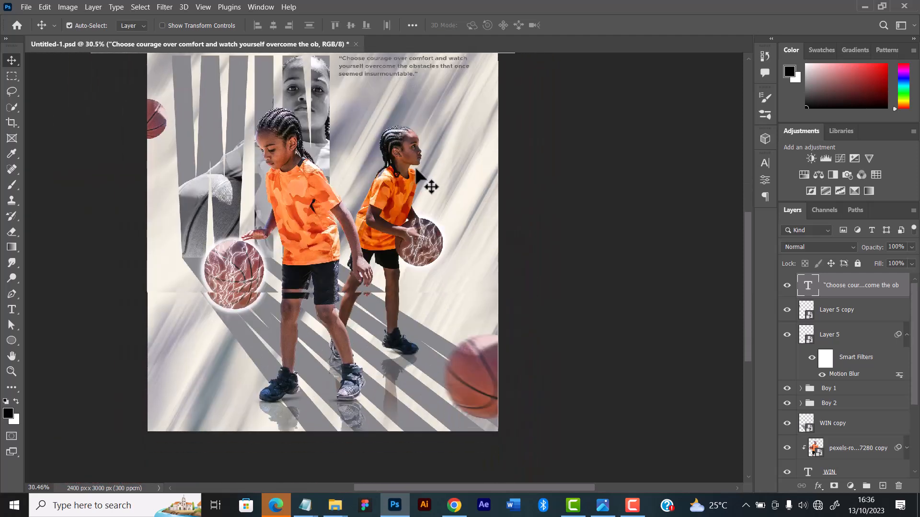
{"action": "scroll", "coordinate": [415, 171], "scroll_direction": "up", "scroll_amount": 1}
{"action": "scroll", "coordinate": [422, 173], "scroll_direction": "up", "scroll_amount": 1}
{"action": "scroll", "coordinate": [422, 176], "scroll_direction": "down", "scroll_amount": 3}
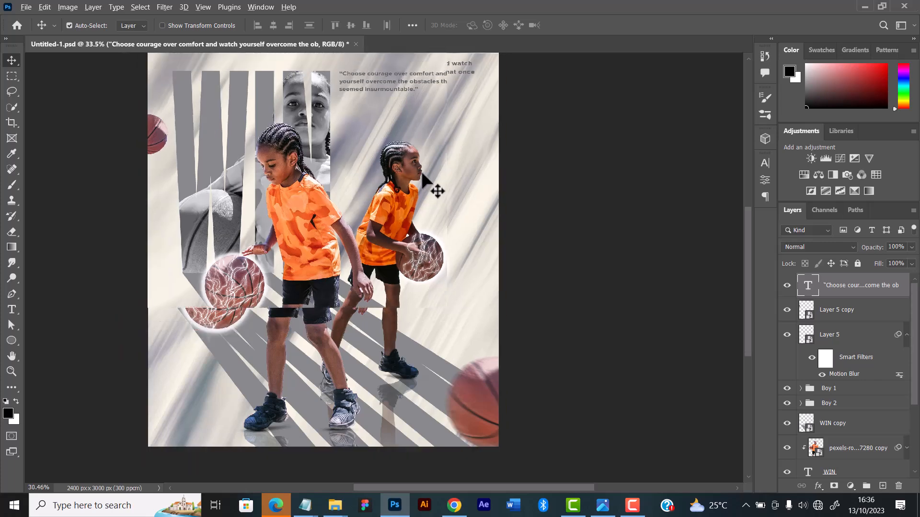
{"action": "left_click", "coordinate": [446, 196]}
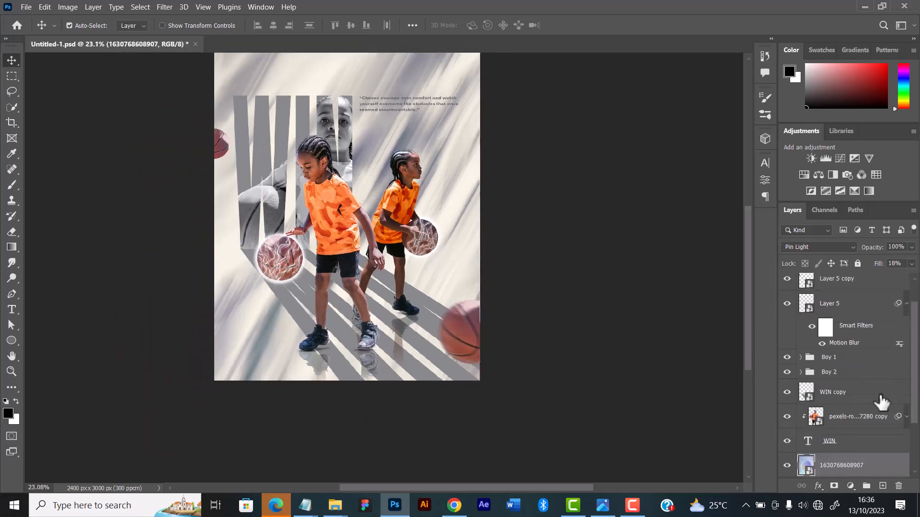
{"action": "scroll", "coordinate": [857, 417], "scroll_direction": "down", "scroll_amount": 3}
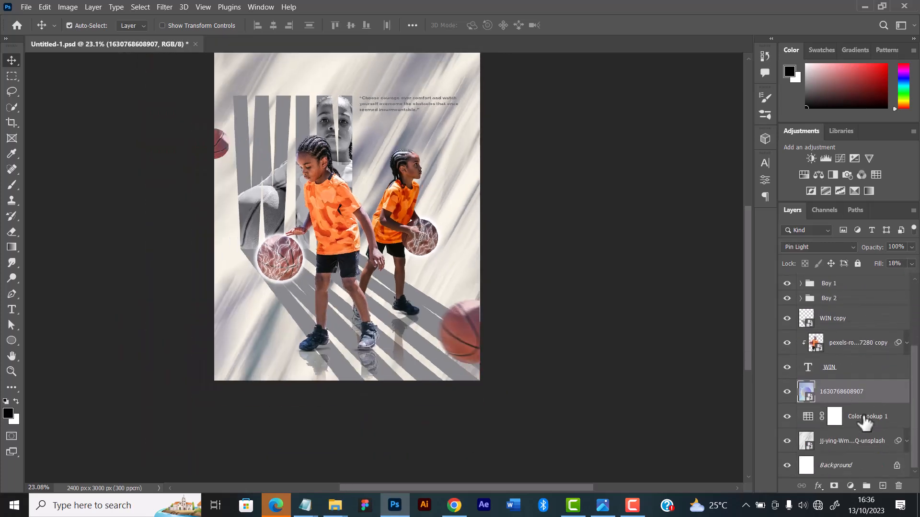
{"action": "left_click", "coordinate": [787, 392]}
{"action": "left_click", "coordinate": [787, 393]}
{"action": "left_click", "coordinate": [911, 263]}
{"action": "left_click_drag", "start_coordinate": [896, 277], "coordinate": [914, 278]}
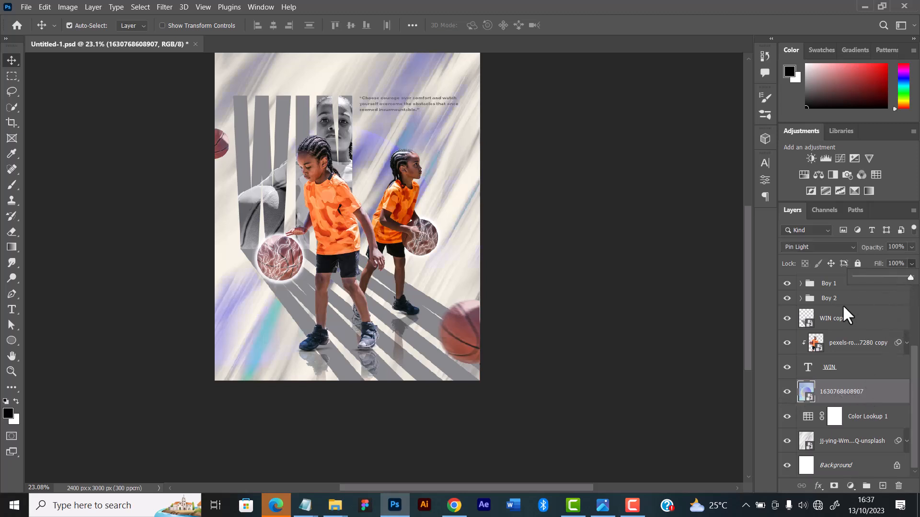
{"action": "left_click", "coordinate": [879, 384]}
{"action": "key", "text": "alt+bracketright"}
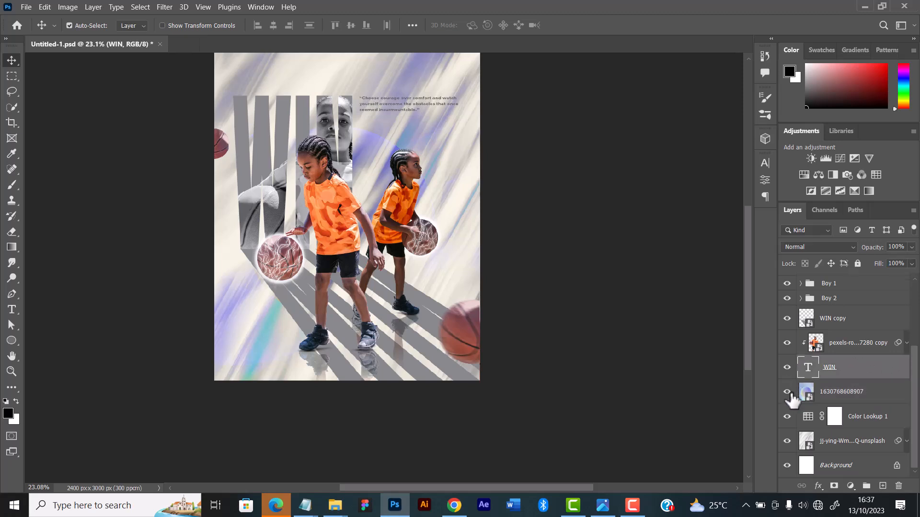
{"action": "left_click", "coordinate": [854, 391]}
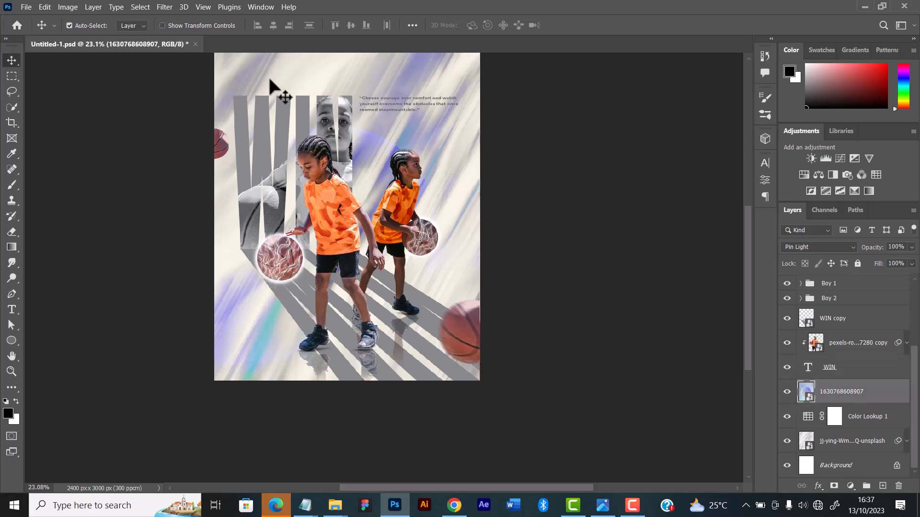
{"action": "left_click", "coordinate": [163, 6]}
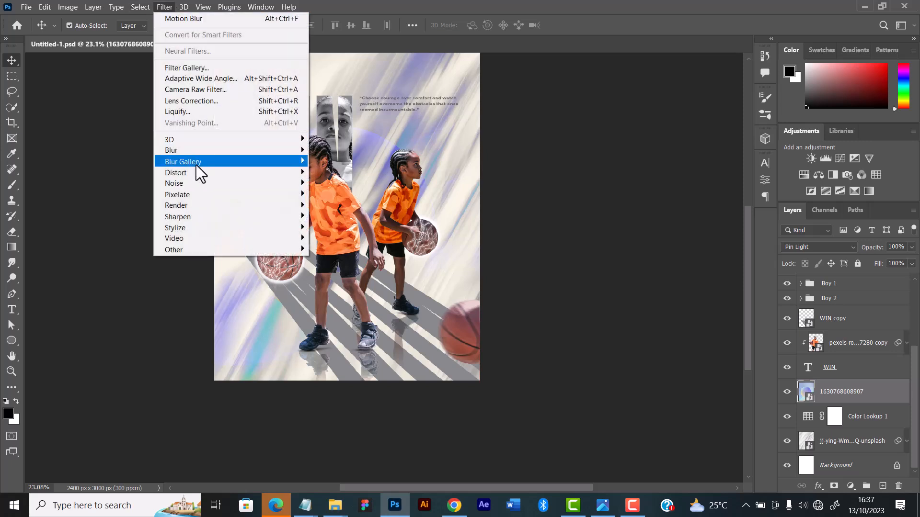
{"action": "mouse_move", "coordinate": [189, 150]}
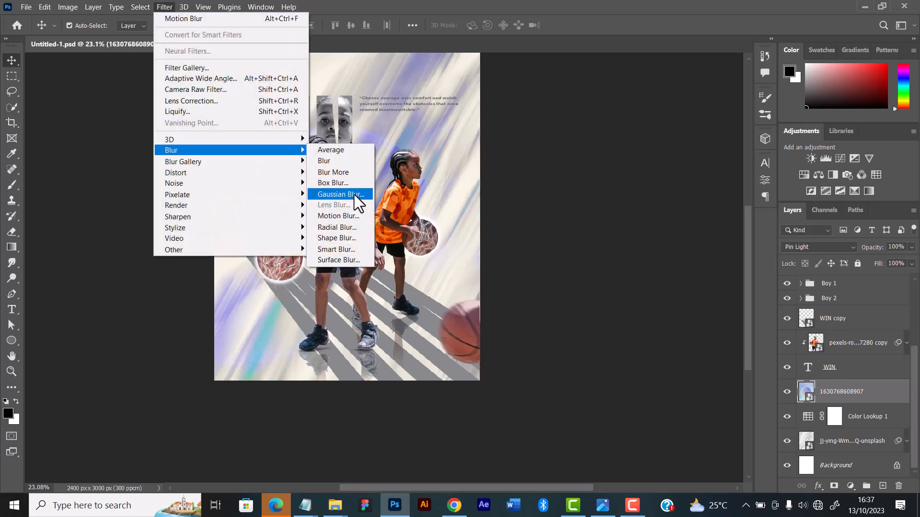
{"action": "left_click", "coordinate": [355, 194]}
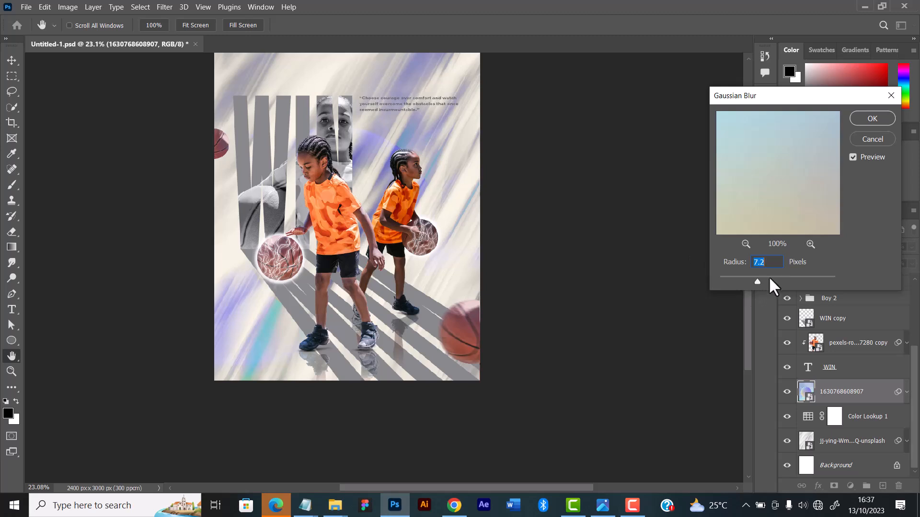
{"action": "left_click_drag", "start_coordinate": [768, 276], "coordinate": [795, 277]}
{"action": "left_click_drag", "start_coordinate": [795, 276], "coordinate": [800, 277]}
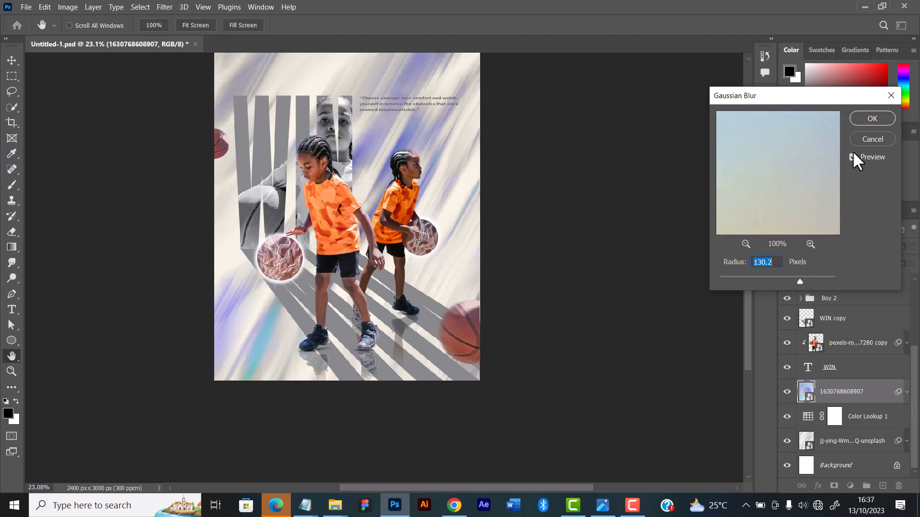
{"action": "left_click", "coordinate": [873, 118]}
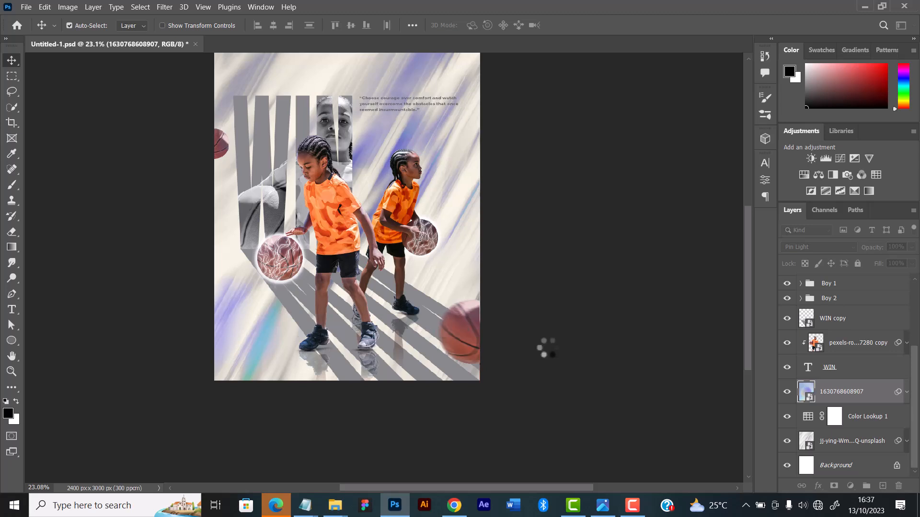
Transform the Unsplash background texture layer to 8.71% scale and 100.27° rotation, shifted up and left so it still covers the canvas
{"action": "left_click", "coordinate": [827, 441]}
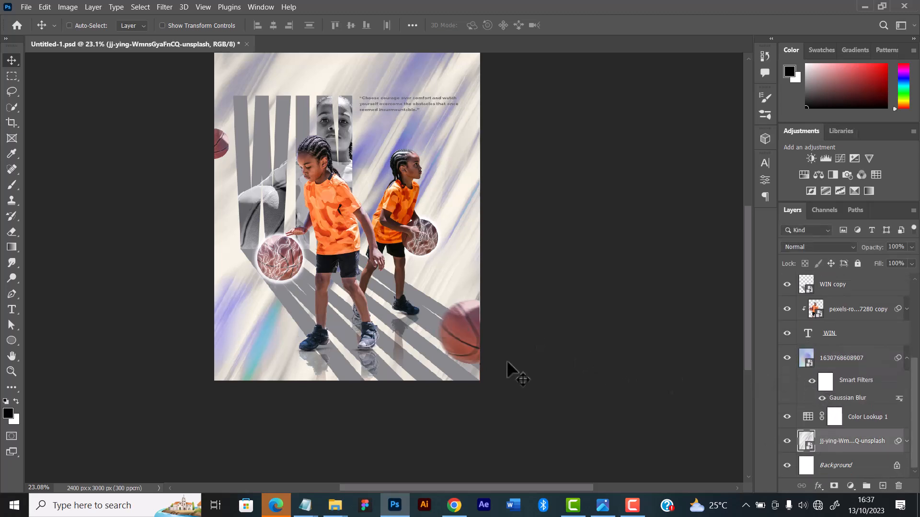
{"action": "key", "text": "ctrl+t"}
{"action": "left_click", "coordinate": [486, 209]}
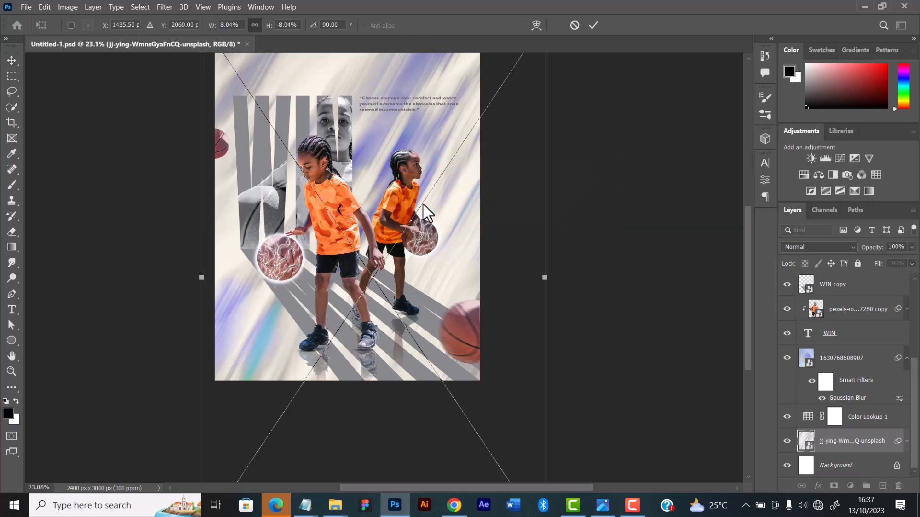
{"action": "scroll", "coordinate": [483, 230], "scroll_direction": "down", "scroll_amount": 5}
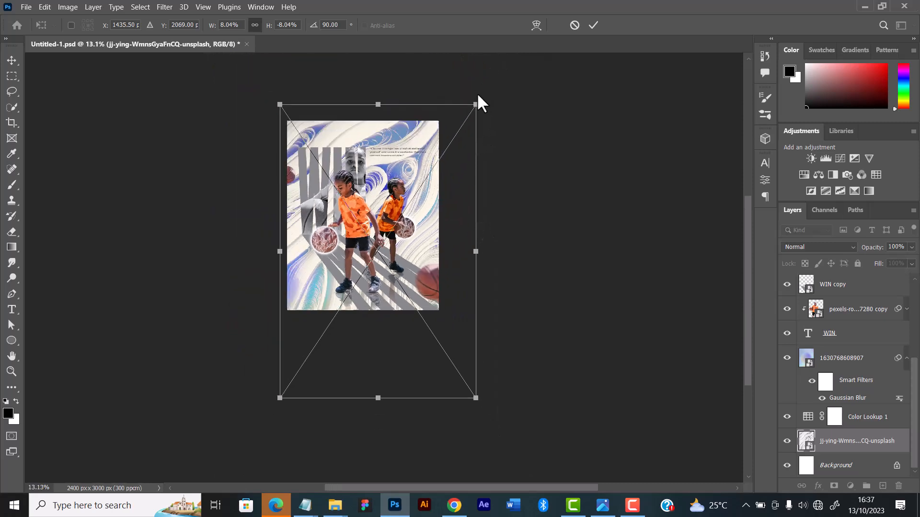
{"action": "left_click_drag", "start_coordinate": [479, 96], "coordinate": [504, 134]}
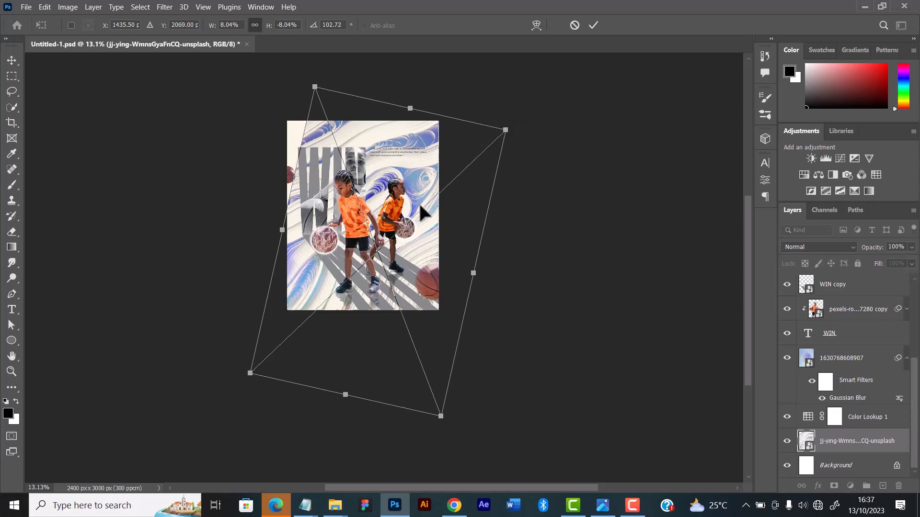
{"action": "left_click_drag", "start_coordinate": [420, 207], "coordinate": [407, 160]}
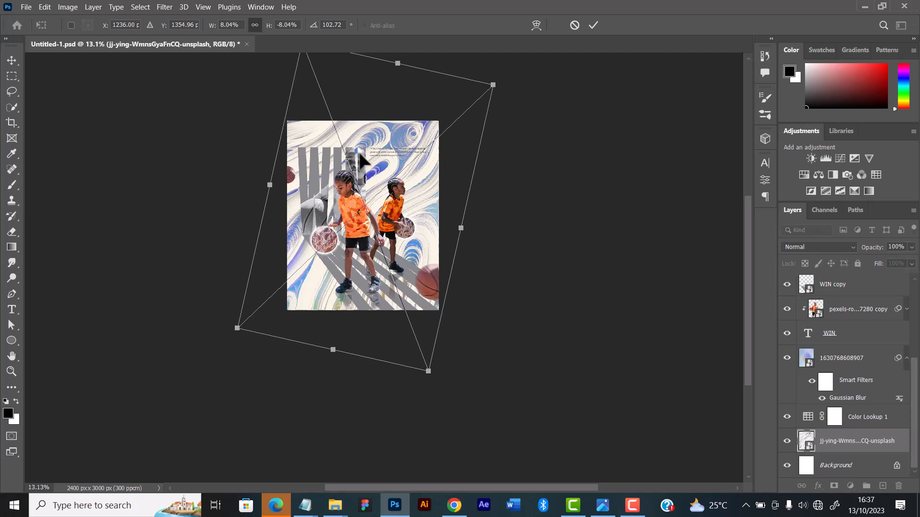
{"action": "left_click_drag", "start_coordinate": [238, 328], "coordinate": [219, 347]}
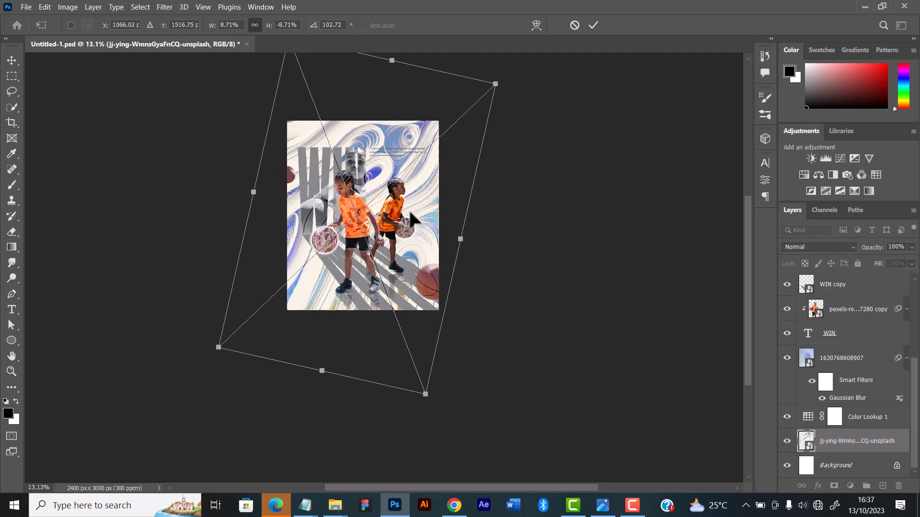
{"action": "left_click_drag", "start_coordinate": [409, 215], "coordinate": [411, 208]}
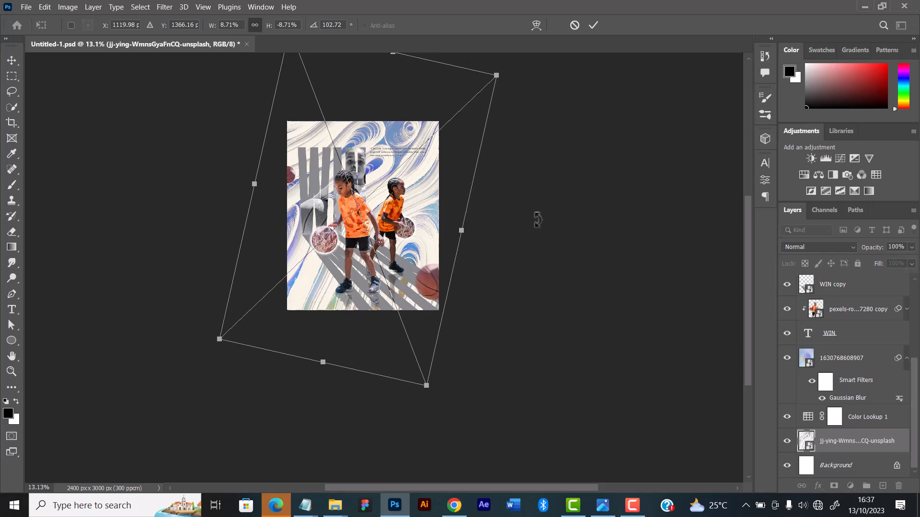
{"action": "left_click_drag", "start_coordinate": [536, 218], "coordinate": [536, 219]}
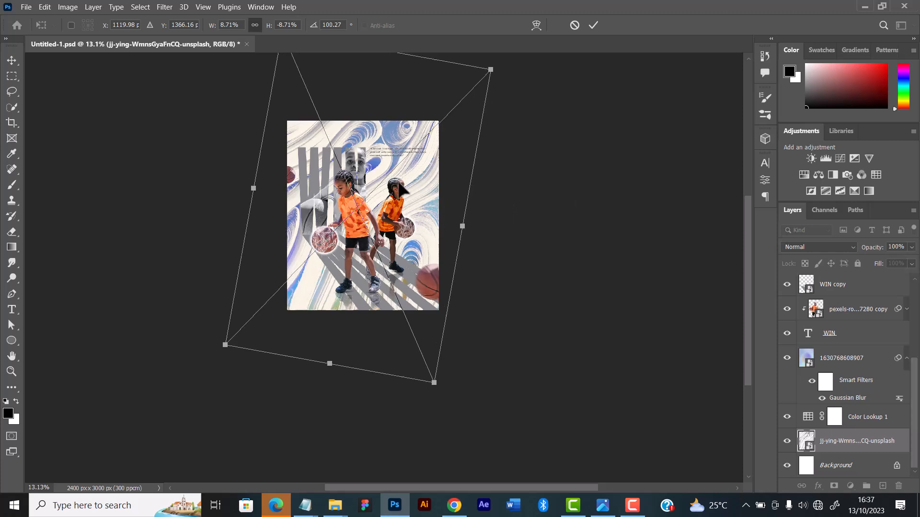
{"action": "left_click", "coordinate": [593, 26]}
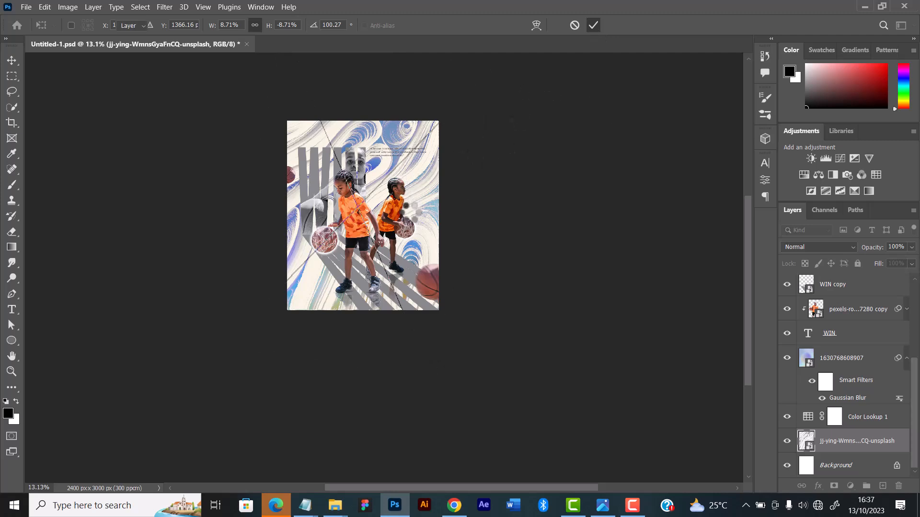
{"action": "scroll", "coordinate": [410, 212], "scroll_direction": "up", "scroll_amount": 3}
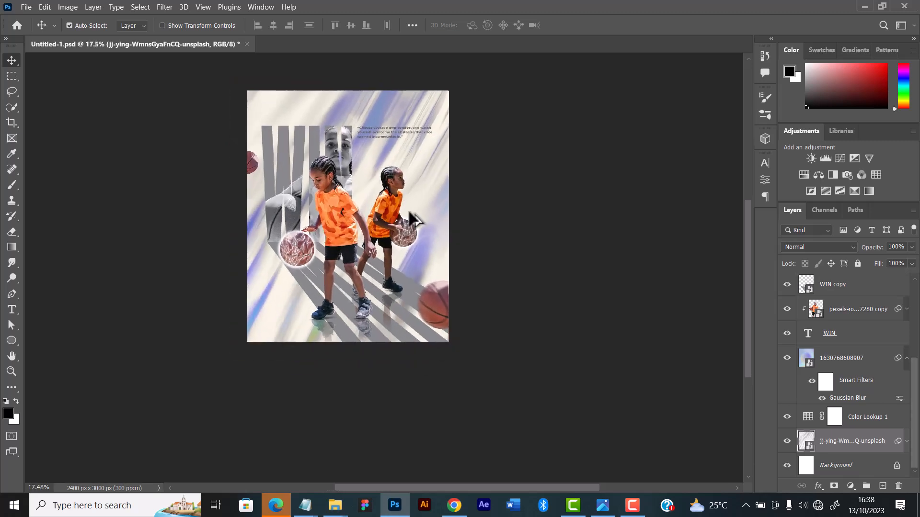
{"action": "left_click", "coordinate": [421, 150]}
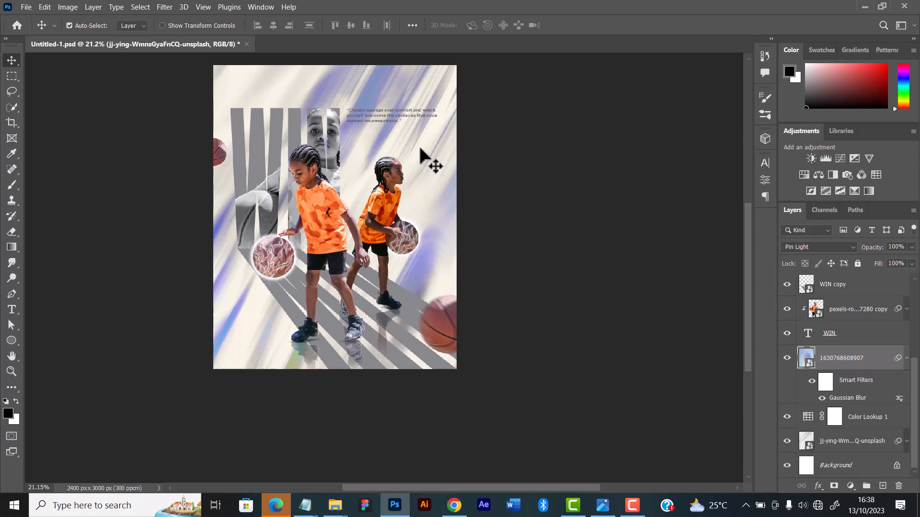
{"action": "left_click", "coordinate": [815, 250]}
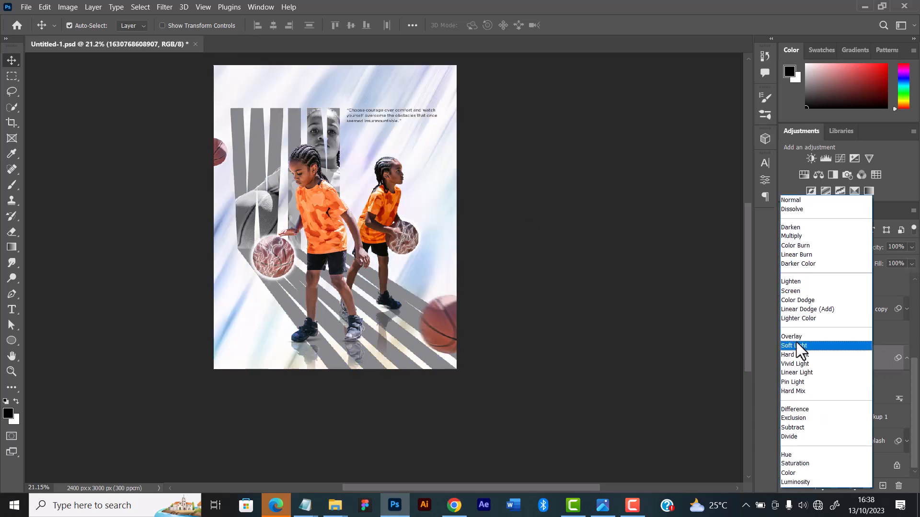
{"action": "left_click", "coordinate": [797, 345]}
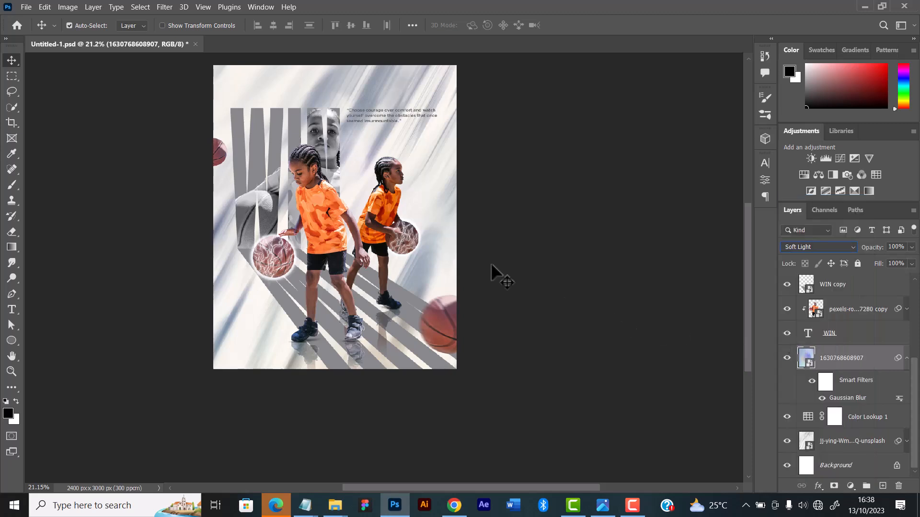
Inspect the tinted composition up close and as a whole, with no layer selected
{"action": "left_click", "coordinate": [546, 198]}
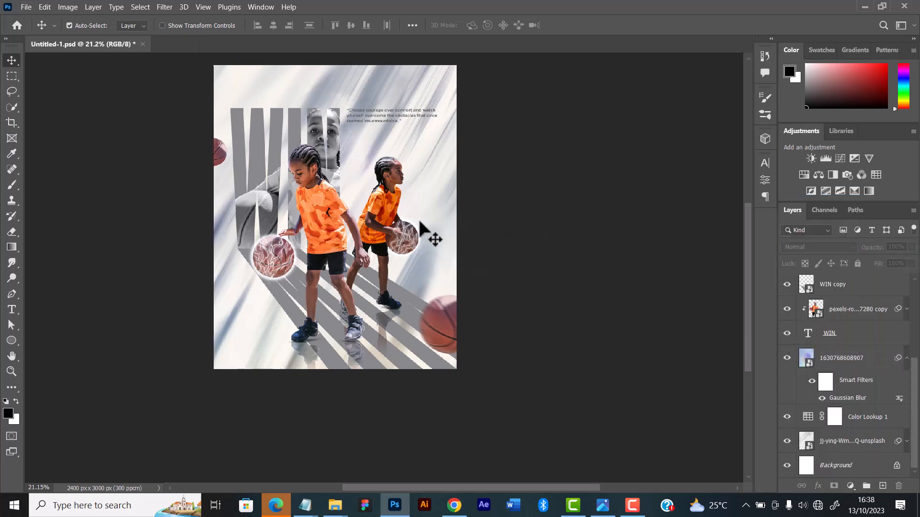
{"action": "scroll", "coordinate": [417, 216], "scroll_direction": "up", "scroll_amount": 2}
{"action": "scroll", "coordinate": [415, 217], "scroll_direction": "up", "scroll_amount": 4}
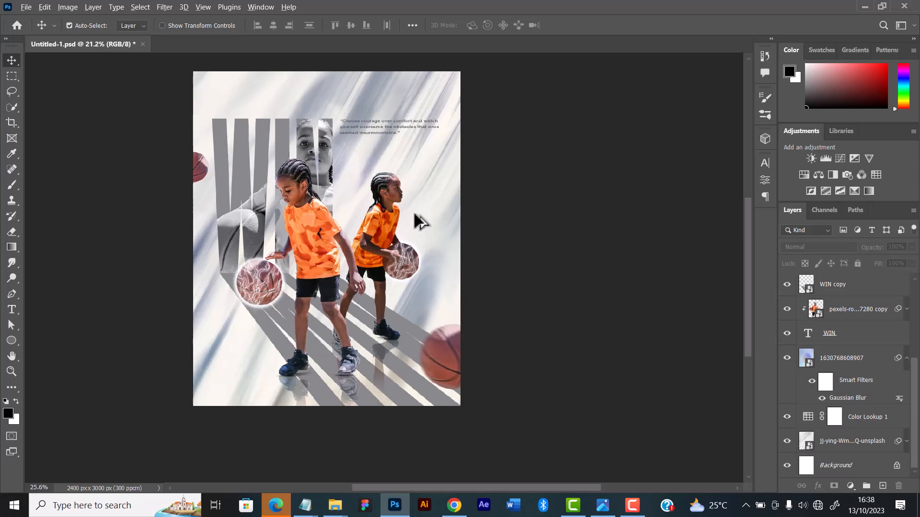
{"action": "left_click_drag", "start_coordinate": [409, 231], "coordinate": [382, 234]}
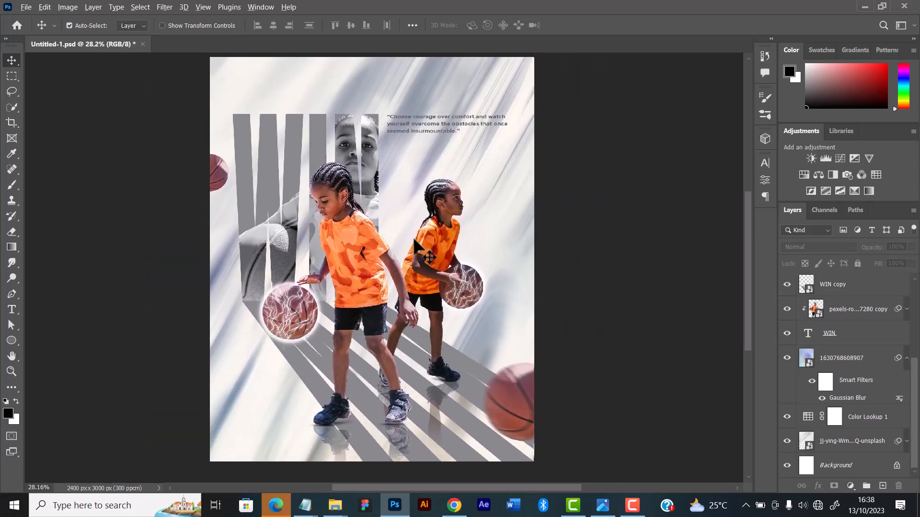
{"action": "scroll", "coordinate": [413, 244], "scroll_direction": "down", "scroll_amount": 1}
{"action": "scroll", "coordinate": [415, 184], "scroll_direction": "up", "scroll_amount": 1}
{"action": "scroll", "coordinate": [415, 184], "scroll_direction": "down", "scroll_amount": 1}
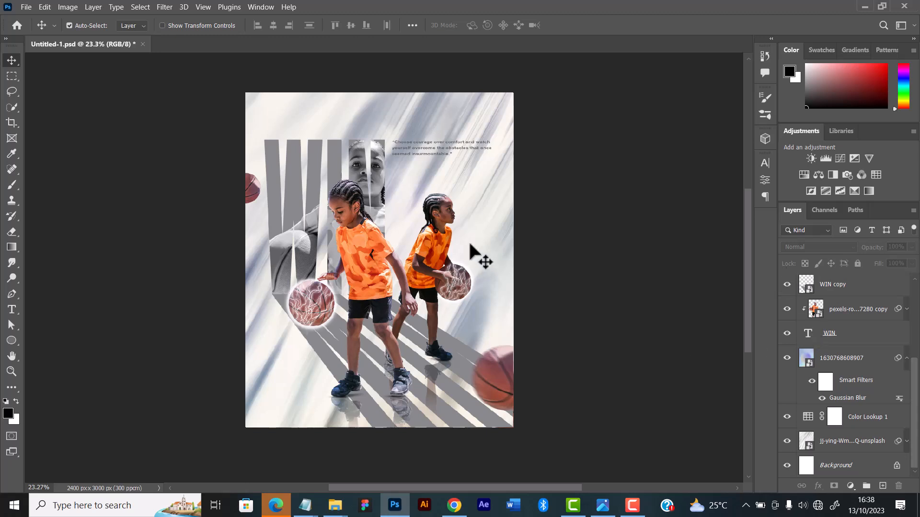
Set the fill of the front boy's floor reflection layer to 61%
{"action": "left_click", "coordinate": [400, 417]}
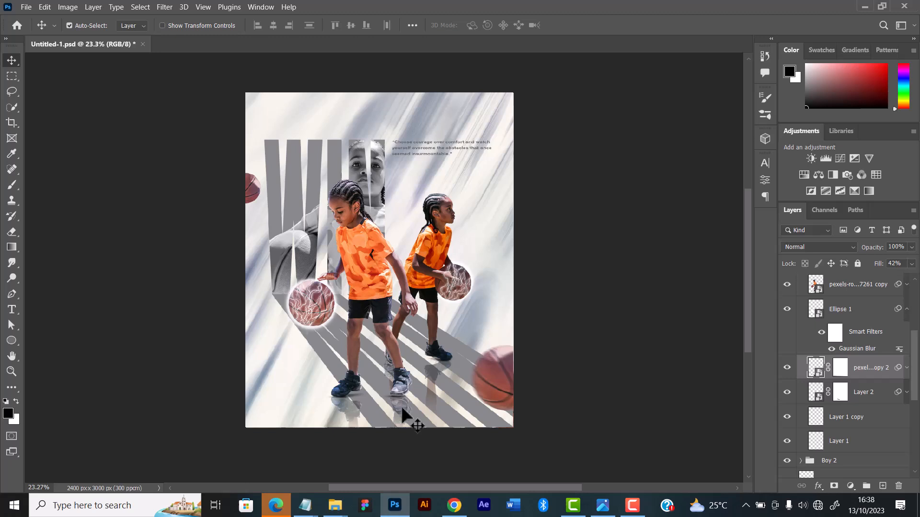
{"action": "left_click", "coordinate": [911, 263]}
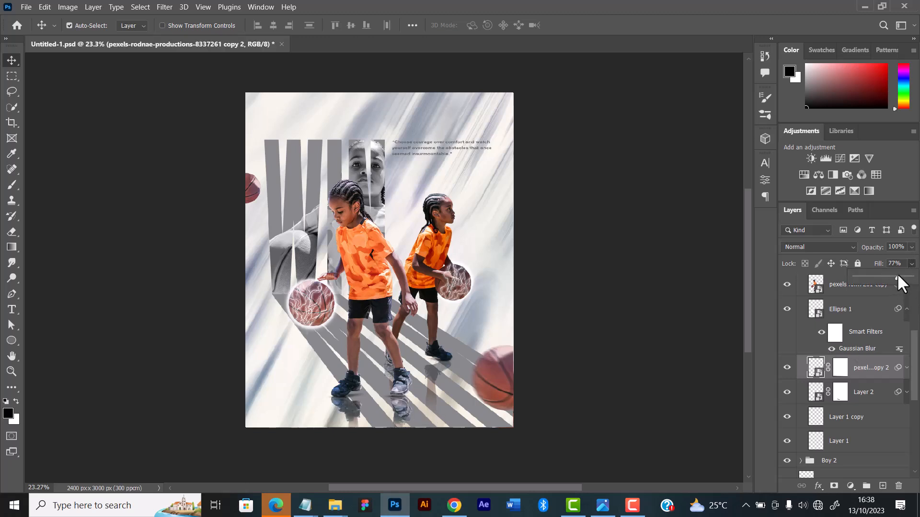
{"action": "left_click_drag", "start_coordinate": [892, 277], "coordinate": [888, 276]}
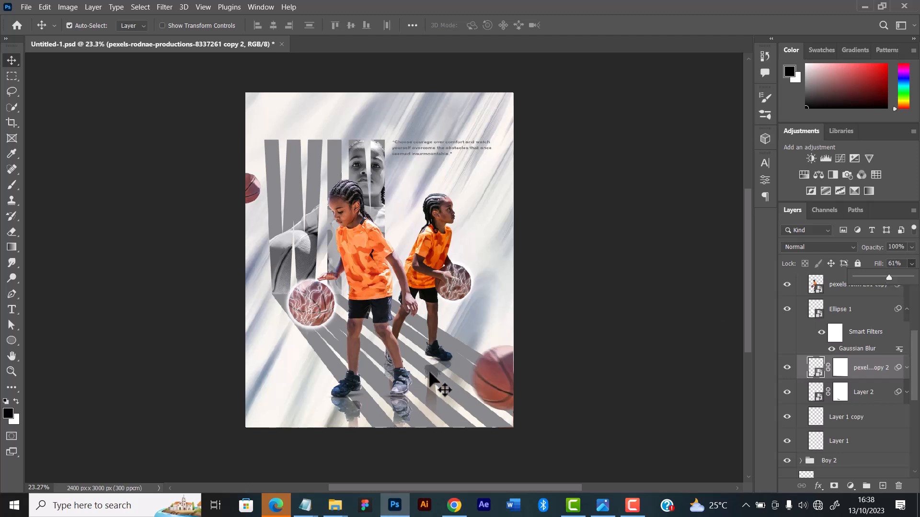
Check the rear boy's floor reflection by toggling its visibility, and set that layer's fill to 63%
{"action": "left_click", "coordinate": [437, 383]}
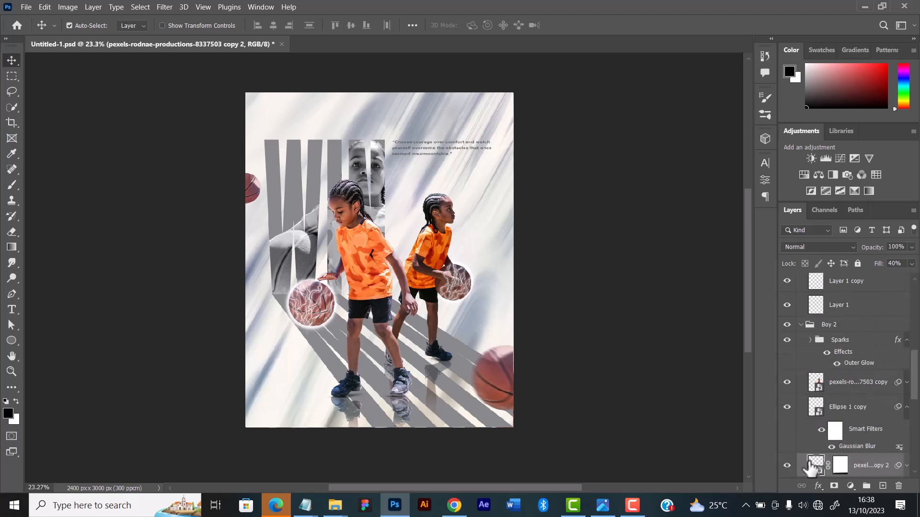
{"action": "left_click", "coordinate": [788, 465]}
{"action": "left_click", "coordinate": [787, 466]}
{"action": "left_click", "coordinate": [911, 264]}
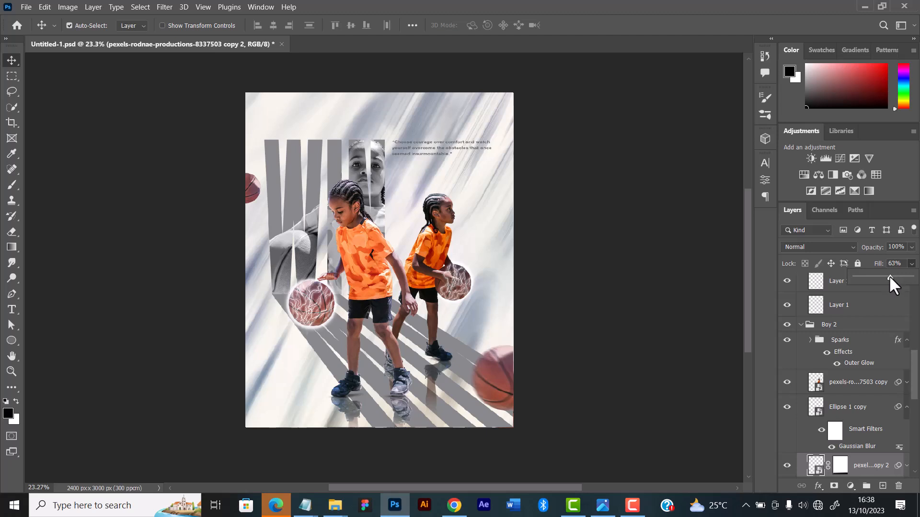
{"action": "left_click", "coordinate": [355, 413]}
{"action": "left_click", "coordinate": [353, 412]}
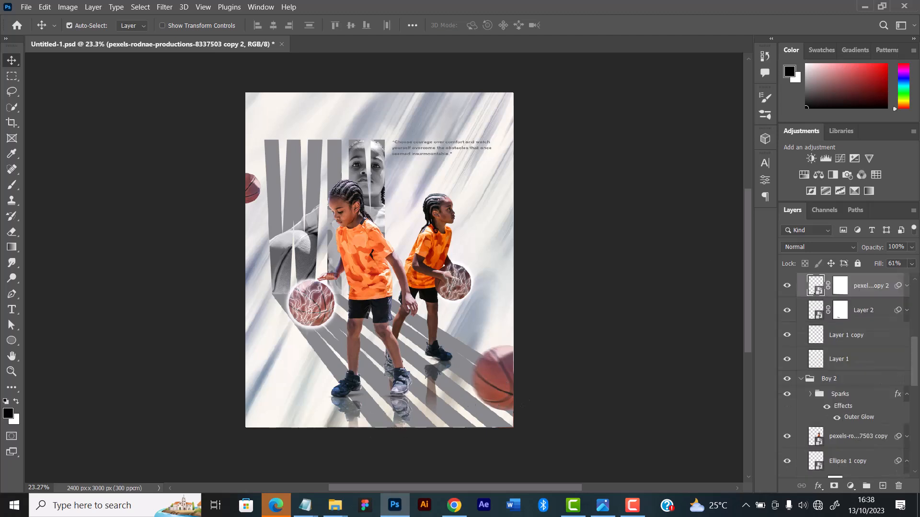
{"action": "left_click", "coordinate": [529, 209]}
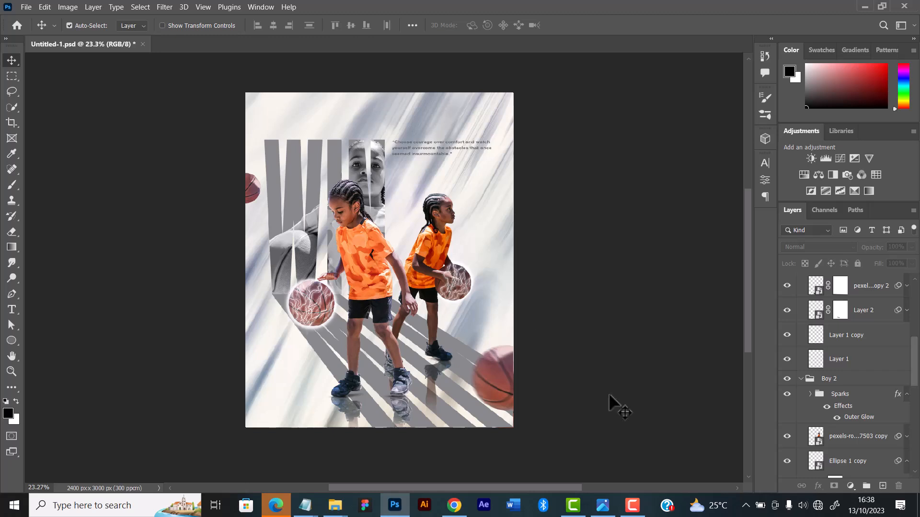
Add a Brightness/Contrast adjustment layer above the quote text, with brightness 7 and contrast 11
{"action": "scroll", "coordinate": [853, 326], "scroll_direction": "up", "scroll_amount": 3}
{"action": "scroll", "coordinate": [860, 303], "scroll_direction": "up", "scroll_amount": 3}
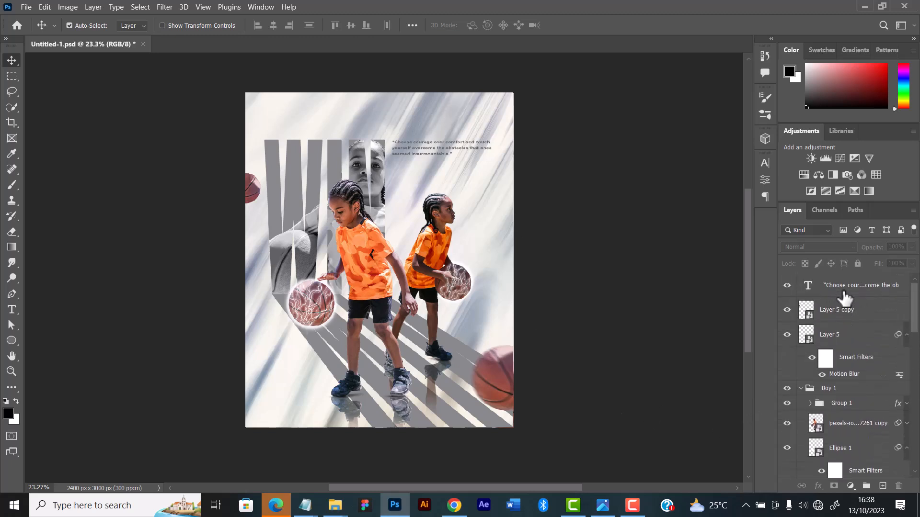
{"action": "left_click", "coordinate": [846, 295]}
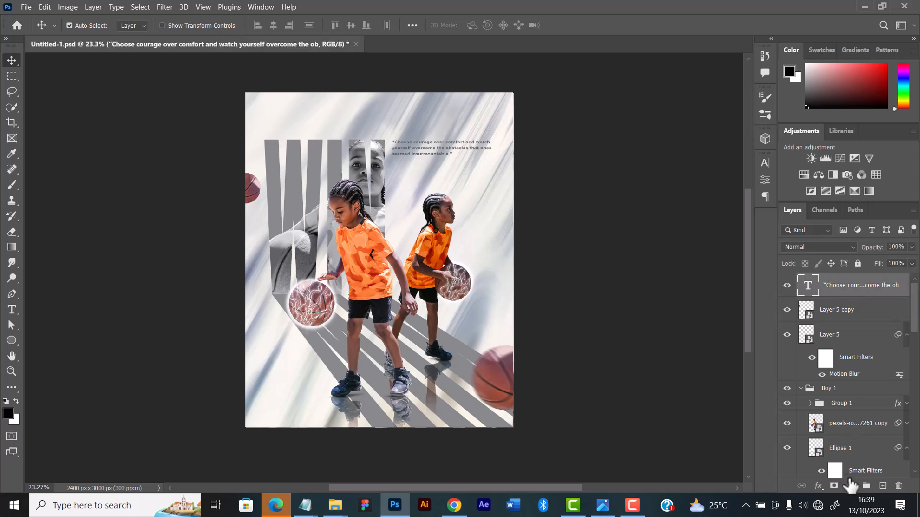
{"action": "left_click", "coordinate": [851, 486]}
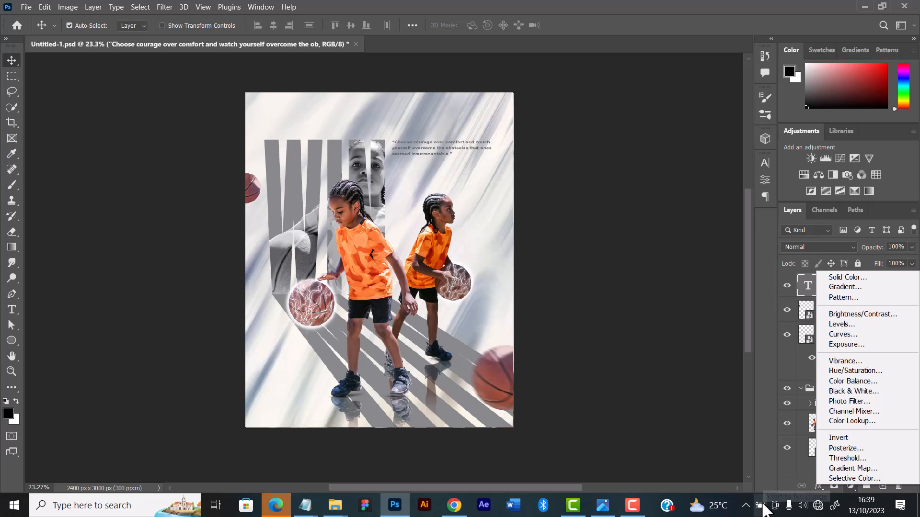
{"action": "left_click", "coordinate": [874, 317]}
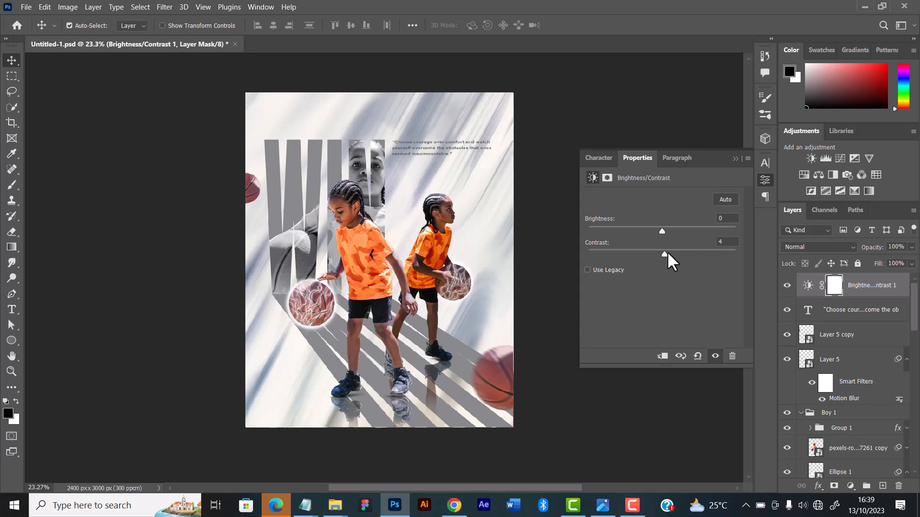
{"action": "left_click_drag", "start_coordinate": [668, 253], "coordinate": [670, 252]}
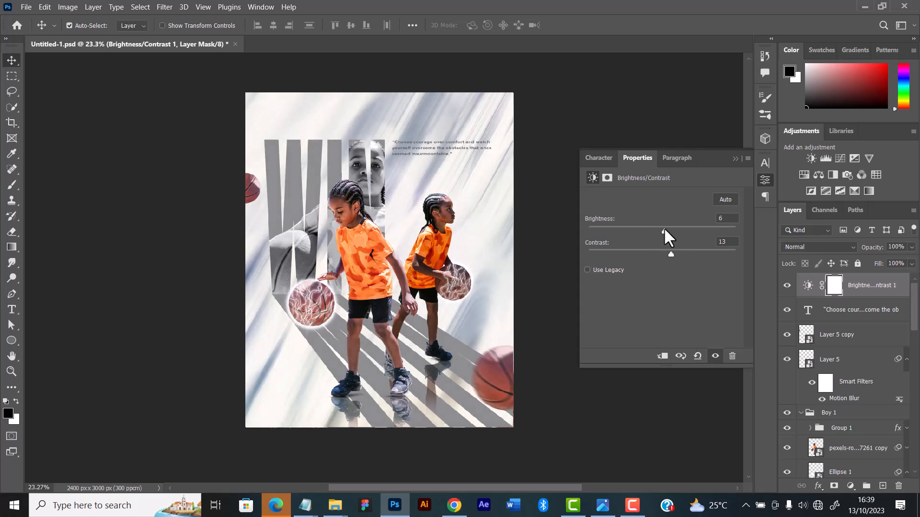
{"action": "left_click_drag", "start_coordinate": [665, 227], "coordinate": [666, 227]}
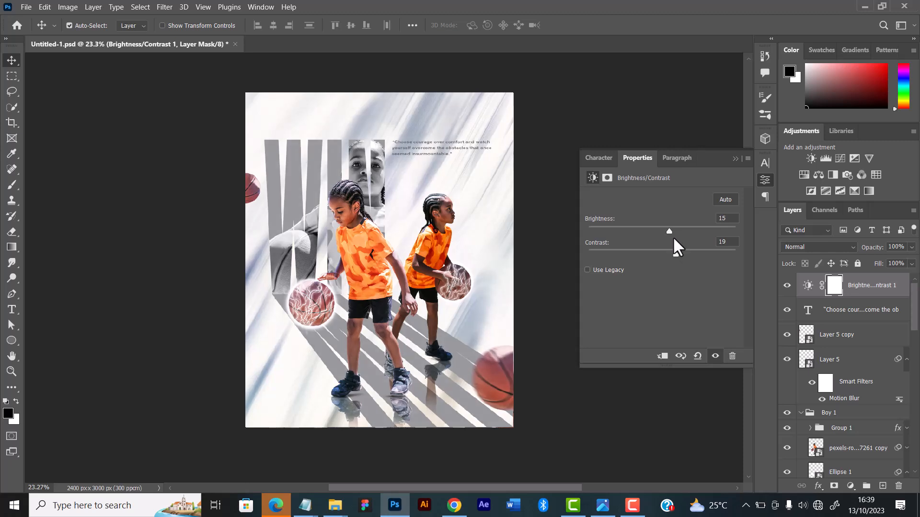
{"action": "left_click_drag", "start_coordinate": [676, 255], "coordinate": [664, 227]}
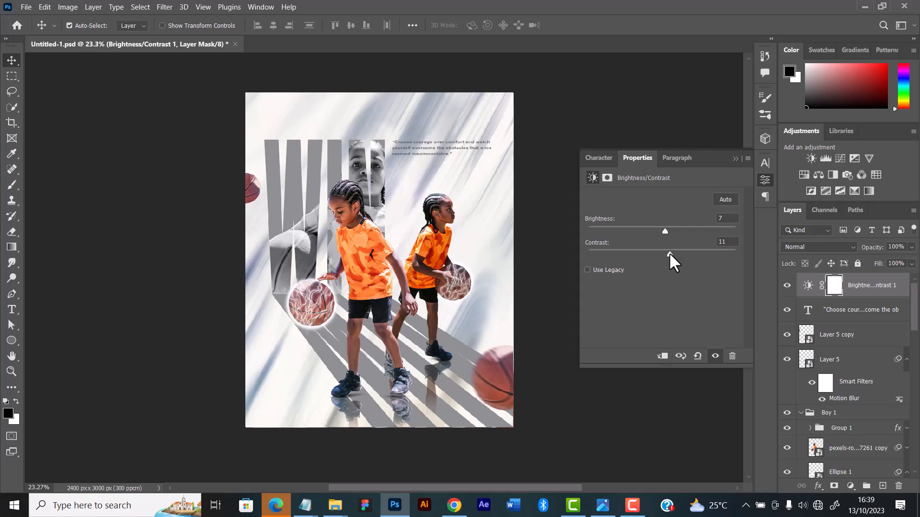
{"action": "left_click", "coordinate": [736, 157]}
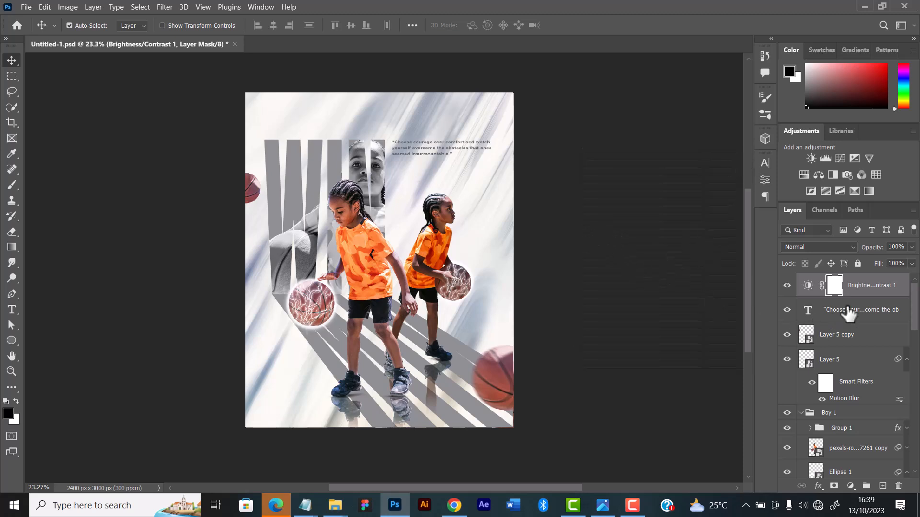
Add a Curves adjustment layer on top and shape a slight S-curve with darkened shadows and an anchored upper point
{"action": "left_click", "coordinate": [850, 486]}
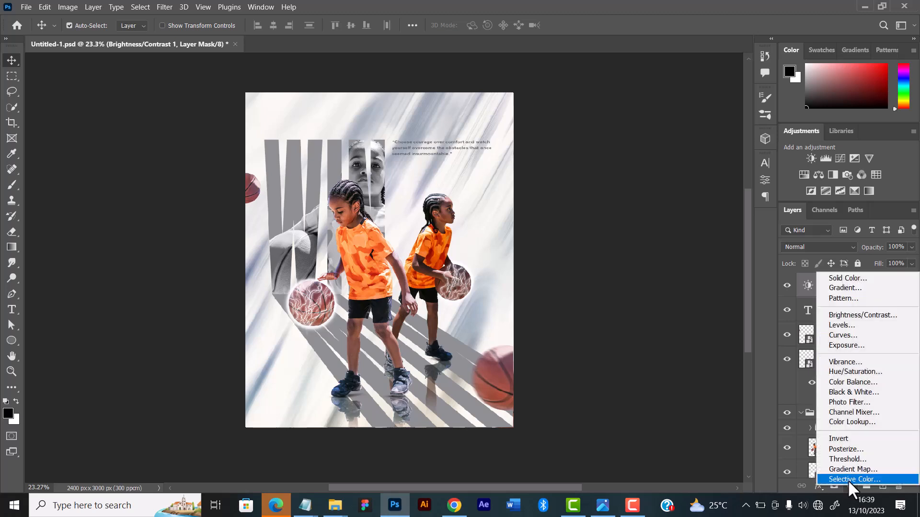
{"action": "left_click", "coordinate": [841, 334]}
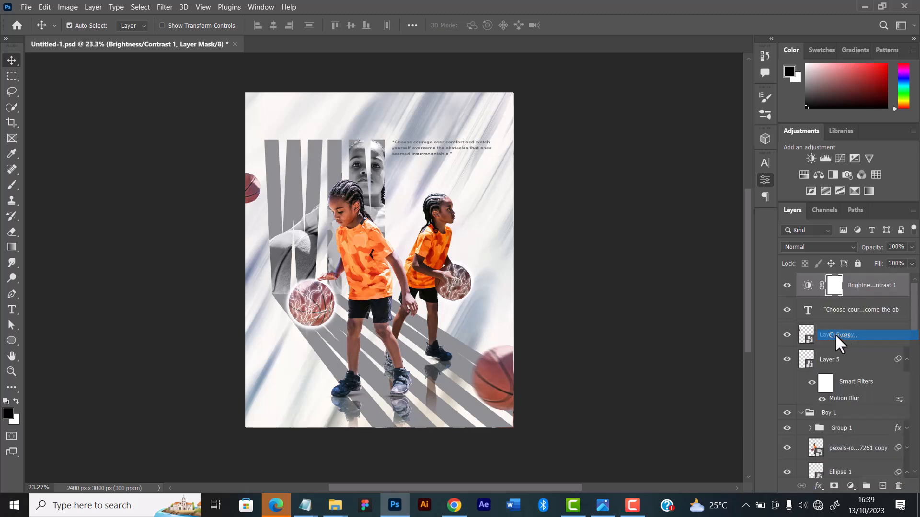
{"action": "left_click", "coordinate": [656, 306]}
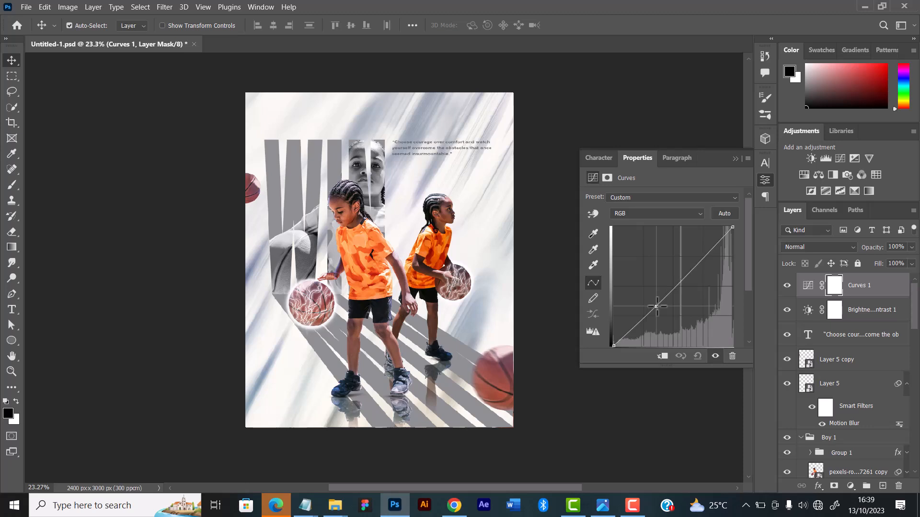
{"action": "left_click_drag", "start_coordinate": [657, 306], "coordinate": [662, 307]}
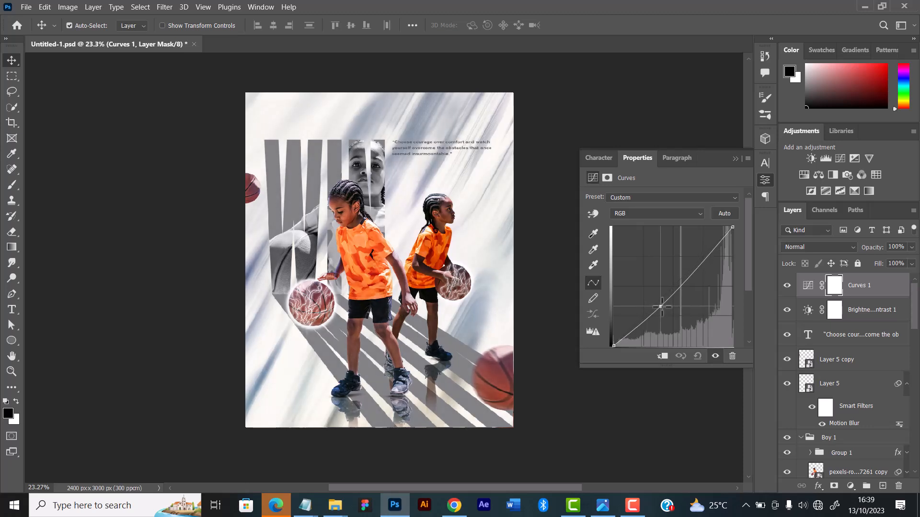
{"action": "left_click", "coordinate": [697, 265]}
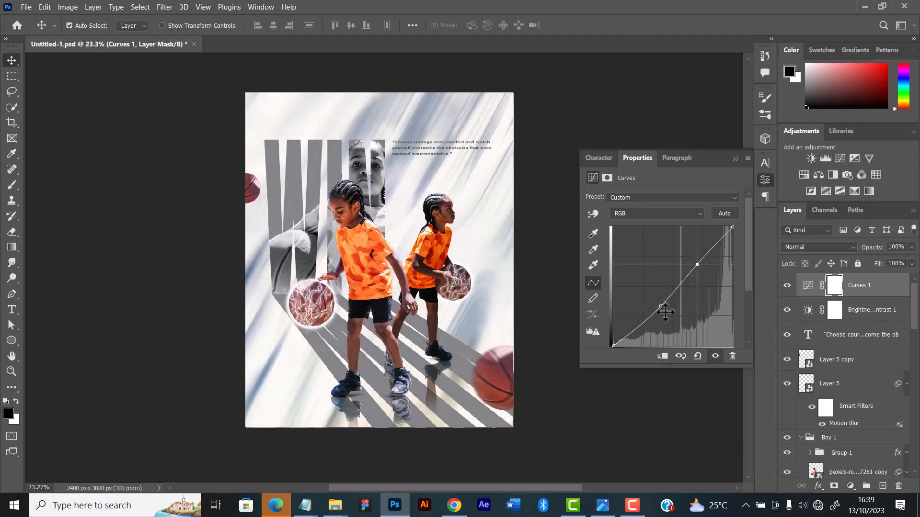
{"action": "left_click_drag", "start_coordinate": [659, 305], "coordinate": [660, 309]}
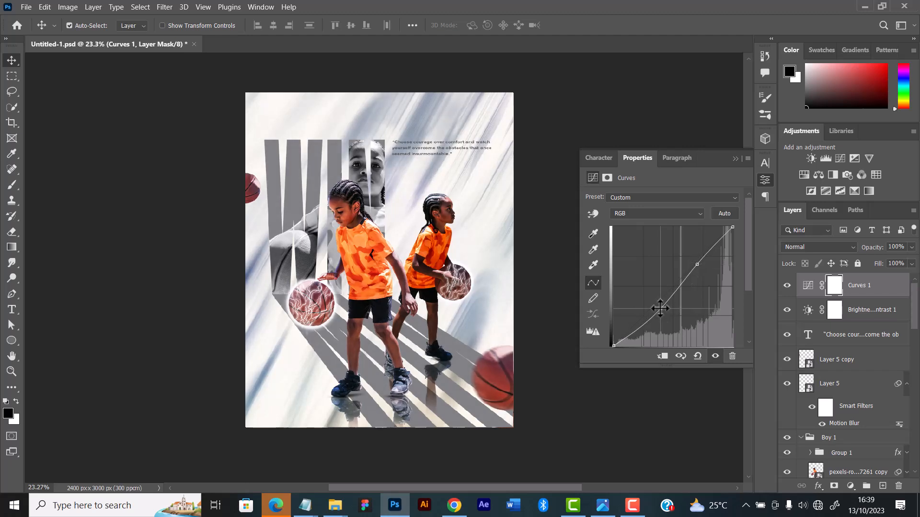
{"action": "left_click", "coordinate": [735, 159]}
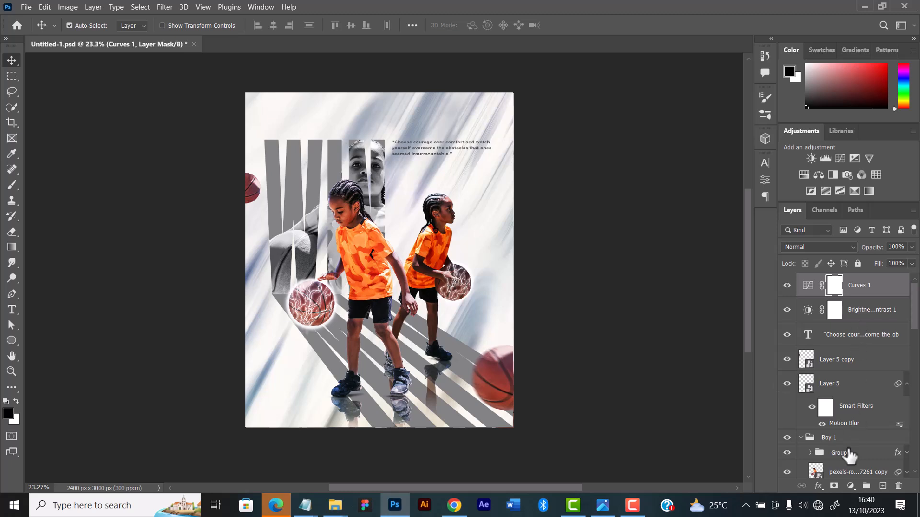
Compare the artwork with and without the rear boy's floor reflection layer
{"action": "left_click", "coordinate": [434, 412]}
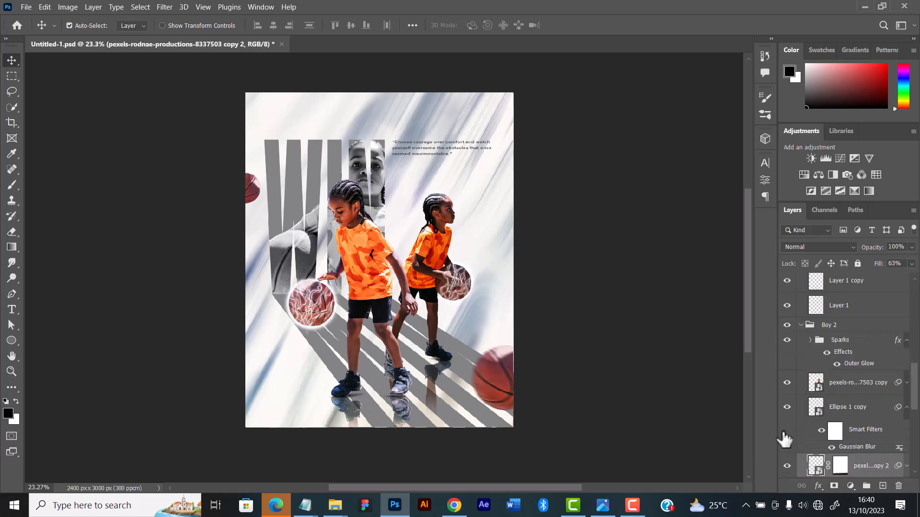
{"action": "scroll", "coordinate": [783, 438], "scroll_direction": "down", "scroll_amount": 2}
{"action": "left_click", "coordinate": [787, 416]}
{"action": "left_click", "coordinate": [787, 416]}
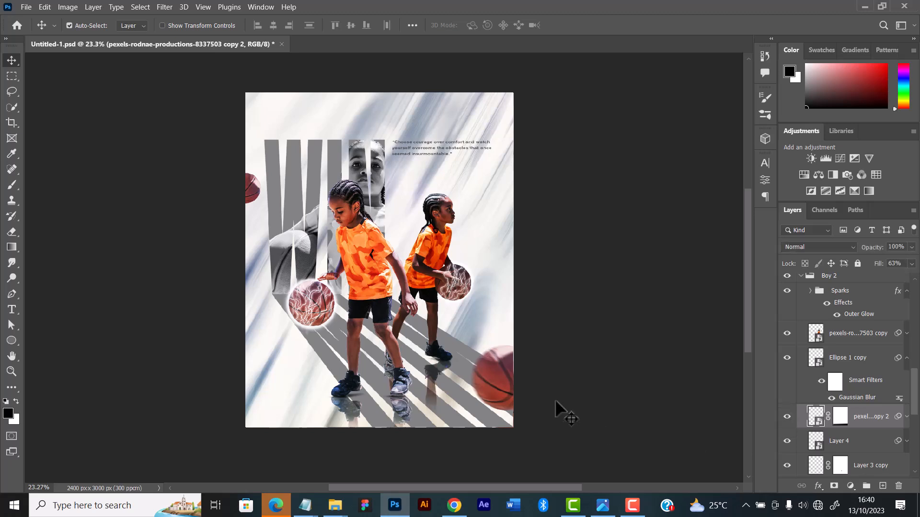
Identify the WIN copy shadow layer by toggling its visibility, and add a layer mask to it for the Gradient tool
{"action": "left_click", "coordinate": [470, 356]}
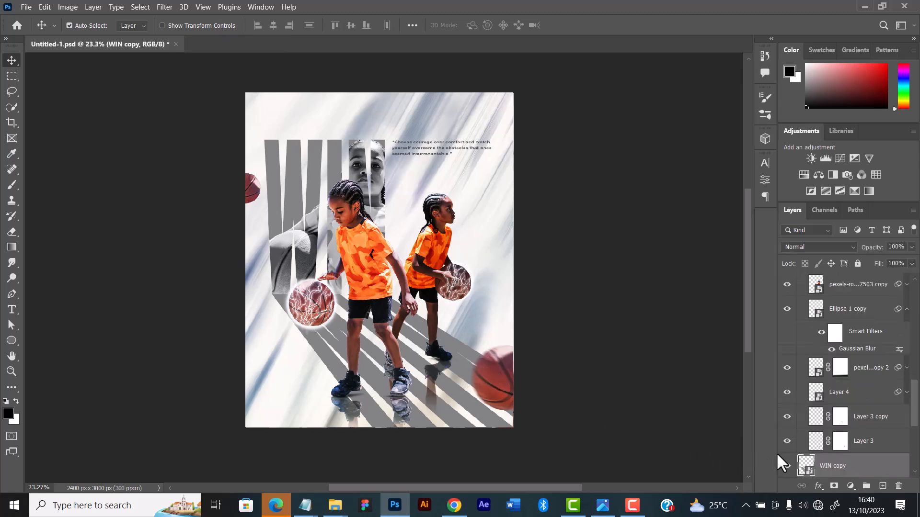
{"action": "left_click", "coordinate": [787, 466]}
{"action": "left_click", "coordinate": [787, 466]}
{"action": "left_click", "coordinate": [19, 245]}
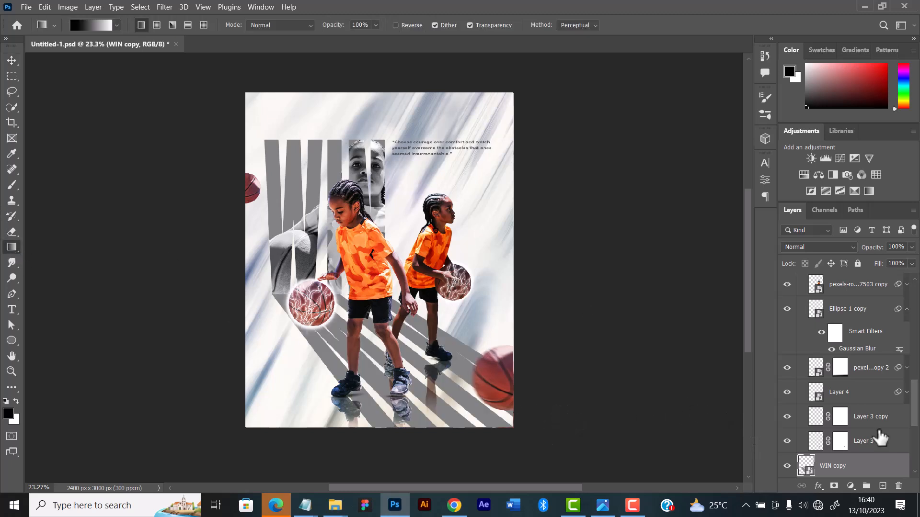
{"action": "scroll", "coordinate": [858, 467], "scroll_direction": "down", "scroll_amount": 2}
{"action": "left_click", "coordinate": [835, 486]}
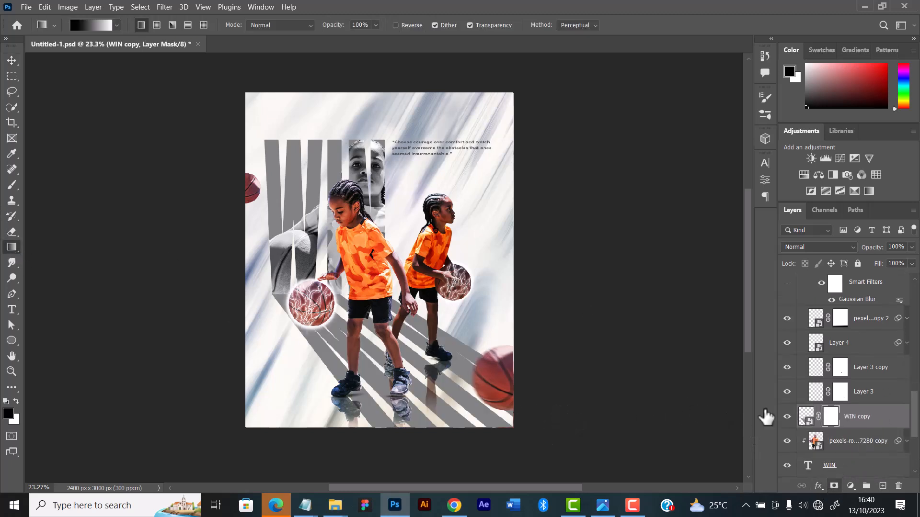
Fade out the lower-right end of the WIN copy shadow with diagonal black-to-white linear gradients on its mask
{"action": "left_click_drag", "start_coordinate": [503, 441], "coordinate": [407, 364]}
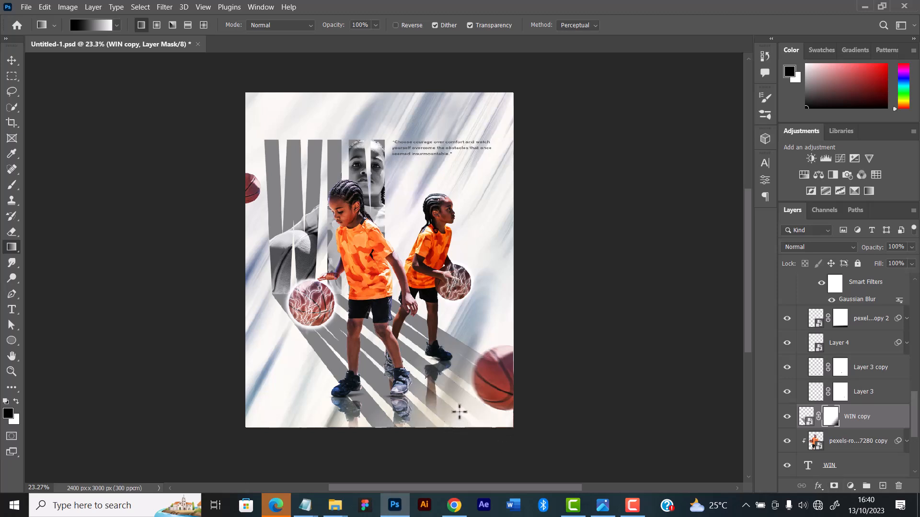
{"action": "scroll", "coordinate": [464, 417], "scroll_direction": "down", "scroll_amount": 3}
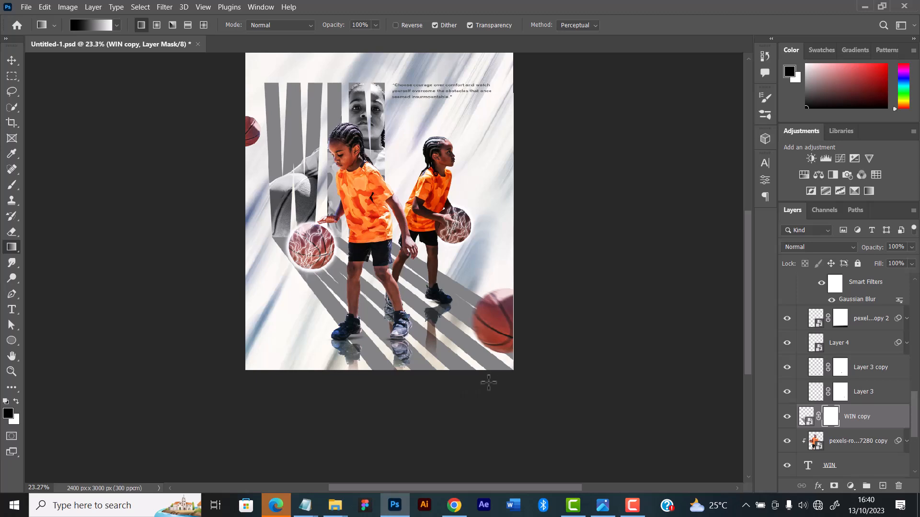
{"action": "left_click_drag", "start_coordinate": [538, 407], "coordinate": [436, 332]}
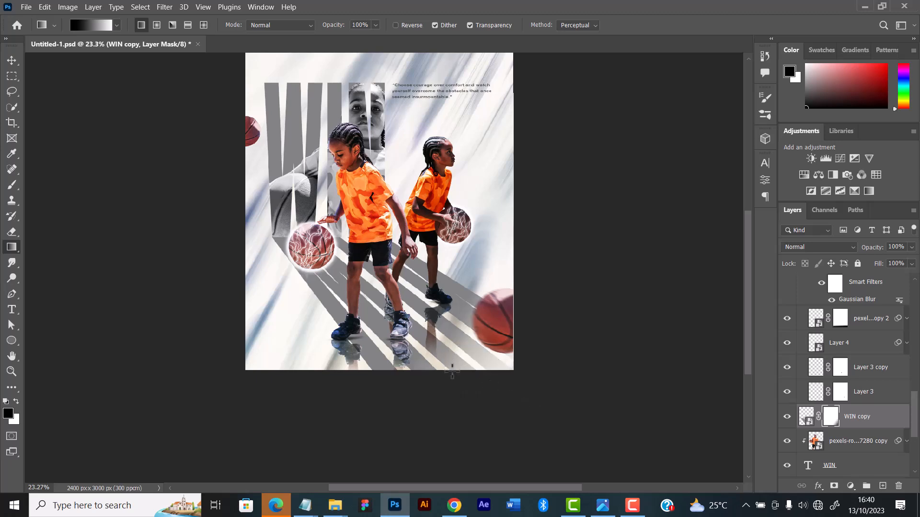
{"action": "left_click_drag", "start_coordinate": [427, 383], "coordinate": [391, 338]}
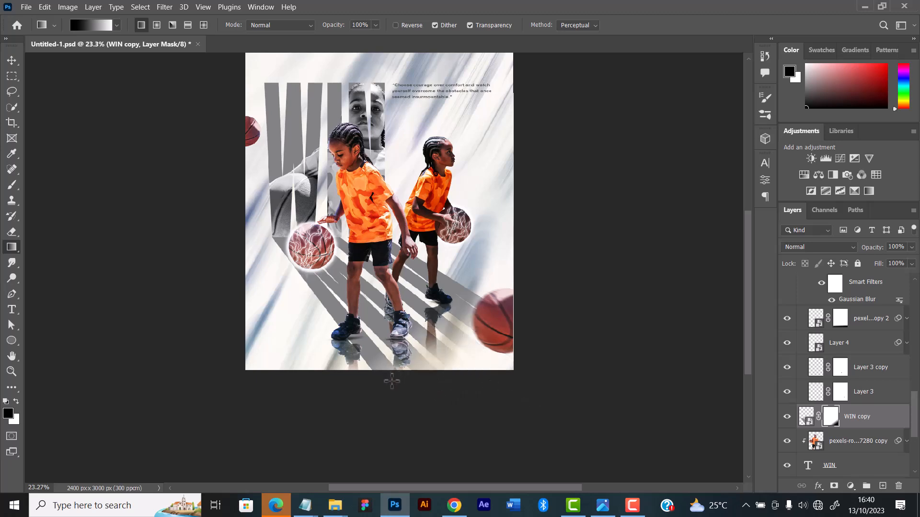
Undo the previous gradients on the WIN copy mask and fade the shadow's lower-right end again with a diagonal black-to-white gradient
{"action": "key", "text": "ctrl+z"}
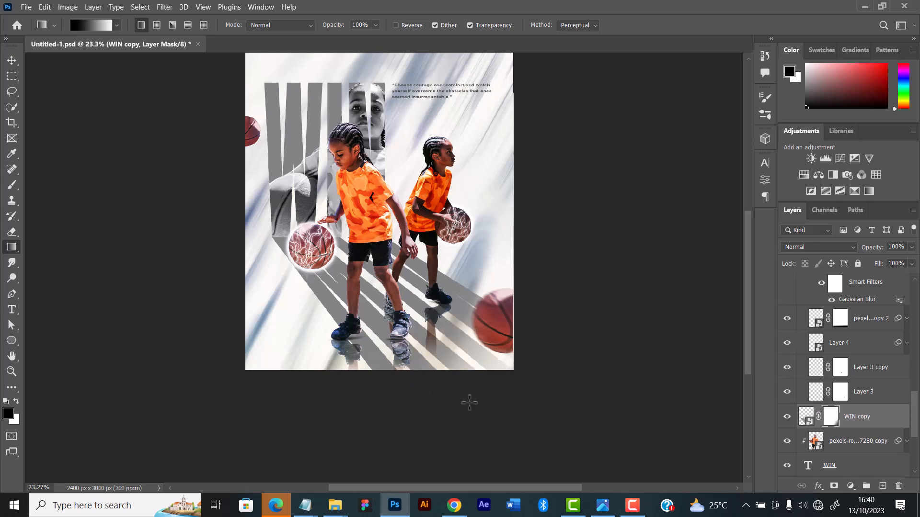
{"action": "key", "text": "ctrl+z"}
{"action": "left_click_drag", "start_coordinate": [395, 386], "coordinate": [398, 358]}
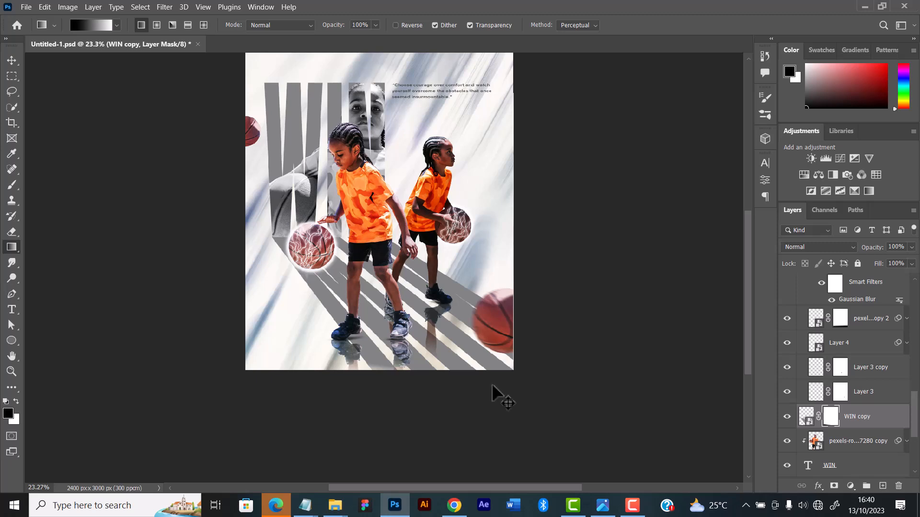
{"action": "left_click_drag", "start_coordinate": [513, 370], "coordinate": [418, 316]}
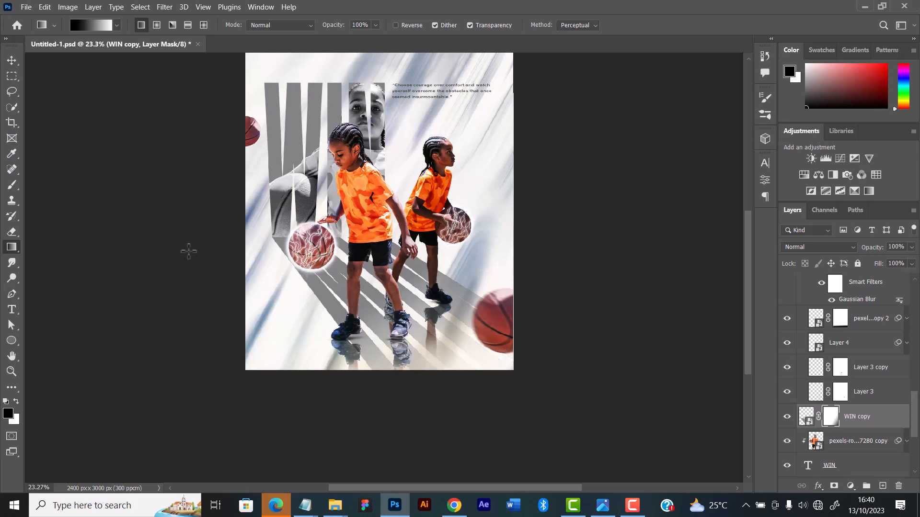
{"action": "left_click", "coordinate": [11, 60]}
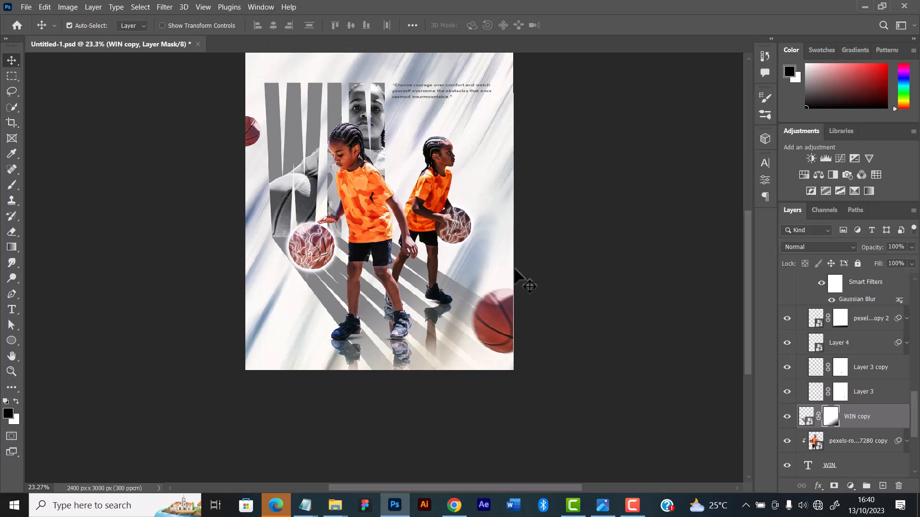
Add a Color Balance adjustment layer directly above the Curves 1 layer
{"action": "scroll", "coordinate": [554, 329], "scroll_direction": "down", "scroll_amount": 1}
{"action": "scroll", "coordinate": [554, 329], "scroll_direction": "up", "scroll_amount": 1}
{"action": "scroll", "coordinate": [527, 337], "scroll_direction": "down", "scroll_amount": 3}
{"action": "scroll", "coordinate": [467, 288], "scroll_direction": "up", "scroll_amount": 1}
{"action": "scroll", "coordinate": [446, 261], "scroll_direction": "up", "scroll_amount": 2}
{"action": "scroll", "coordinate": [437, 250], "scroll_direction": "up", "scroll_amount": 3}
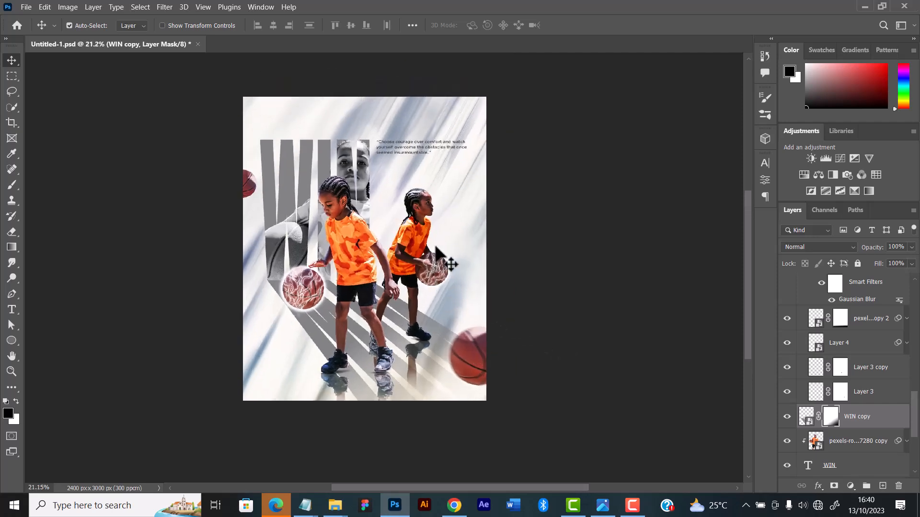
{"action": "scroll", "coordinate": [815, 336], "scroll_direction": "up", "scroll_amount": 8}
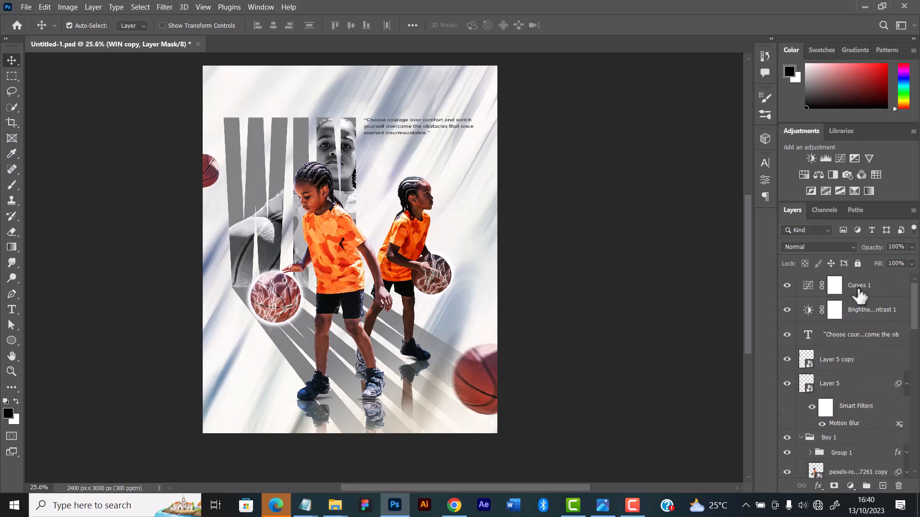
{"action": "left_click", "coordinate": [857, 290]}
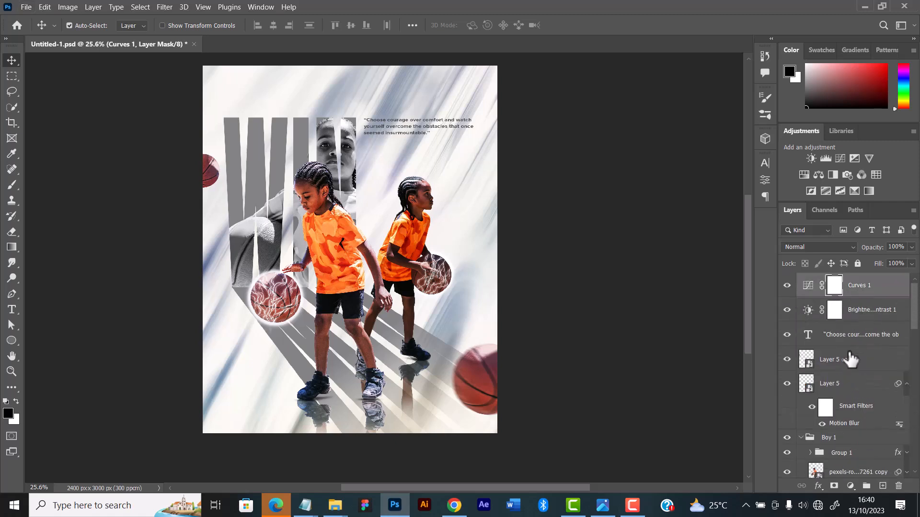
{"action": "left_click", "coordinate": [834, 486]}
{"action": "left_click", "coordinate": [851, 485]}
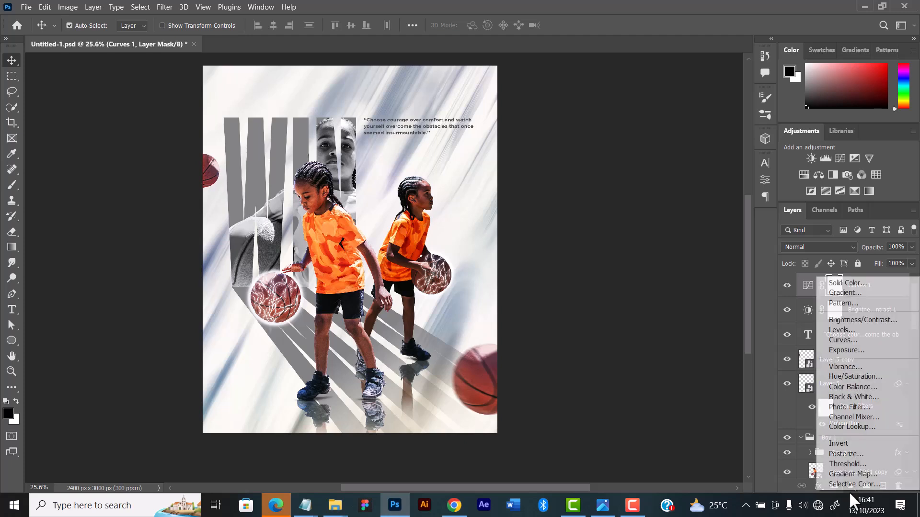
{"action": "left_click", "coordinate": [850, 384]}
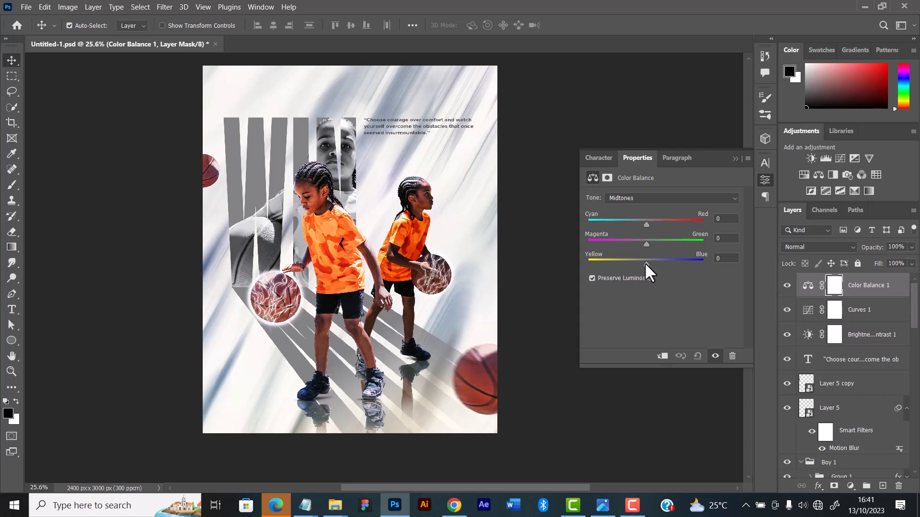
Adjust the midtones' yellow-blue, cyan-red and magenta-green balance to give the artwork a slight cool purple tint
{"action": "left_click_drag", "start_coordinate": [645, 263], "coordinate": [640, 243]}
{"action": "left_click_drag", "start_coordinate": [646, 225], "coordinate": [643, 222]}
{"action": "left_click_drag", "start_coordinate": [645, 244], "coordinate": [642, 222]}
{"action": "left_click", "coordinate": [734, 159]}
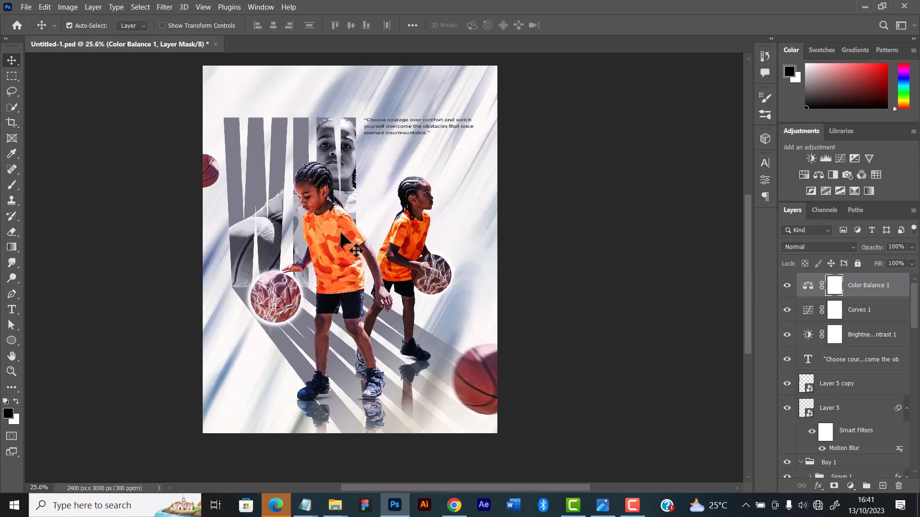
Select the black-and-white photo layer clipped inside the WIN lettering
{"action": "left_click", "coordinate": [348, 163]}
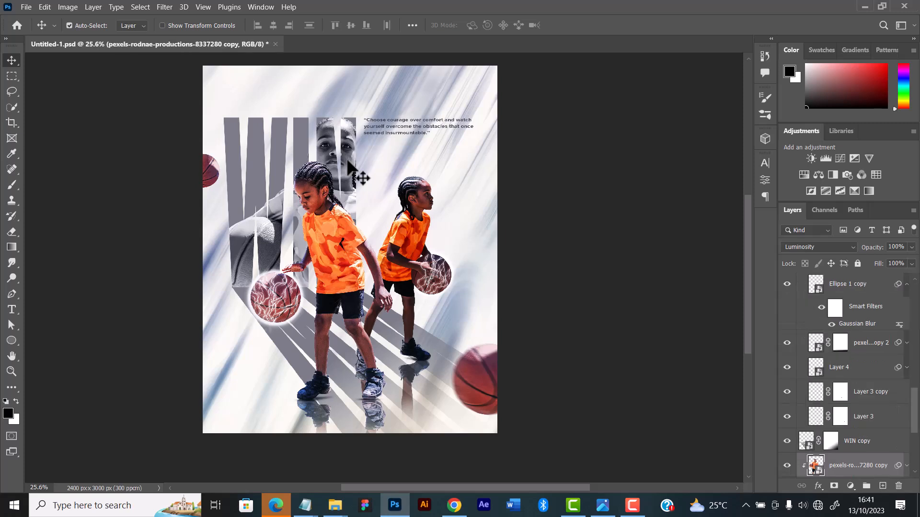